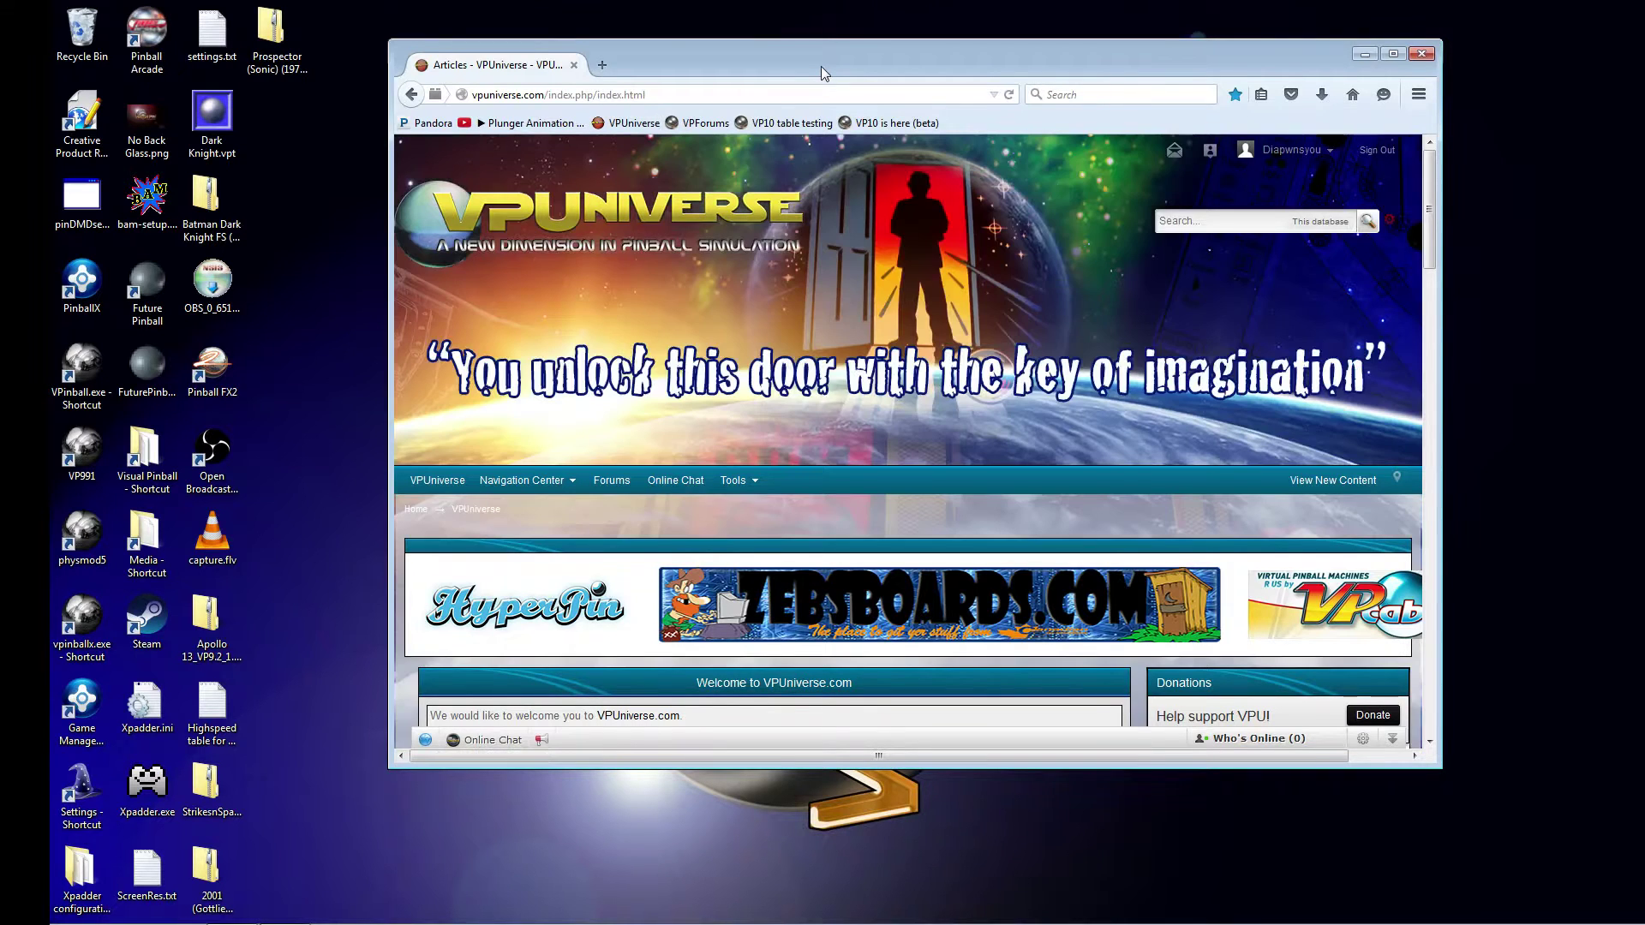
Look over the VPUniverse home page and open the site's Downloads section
drag(820, 65, 766, 38)
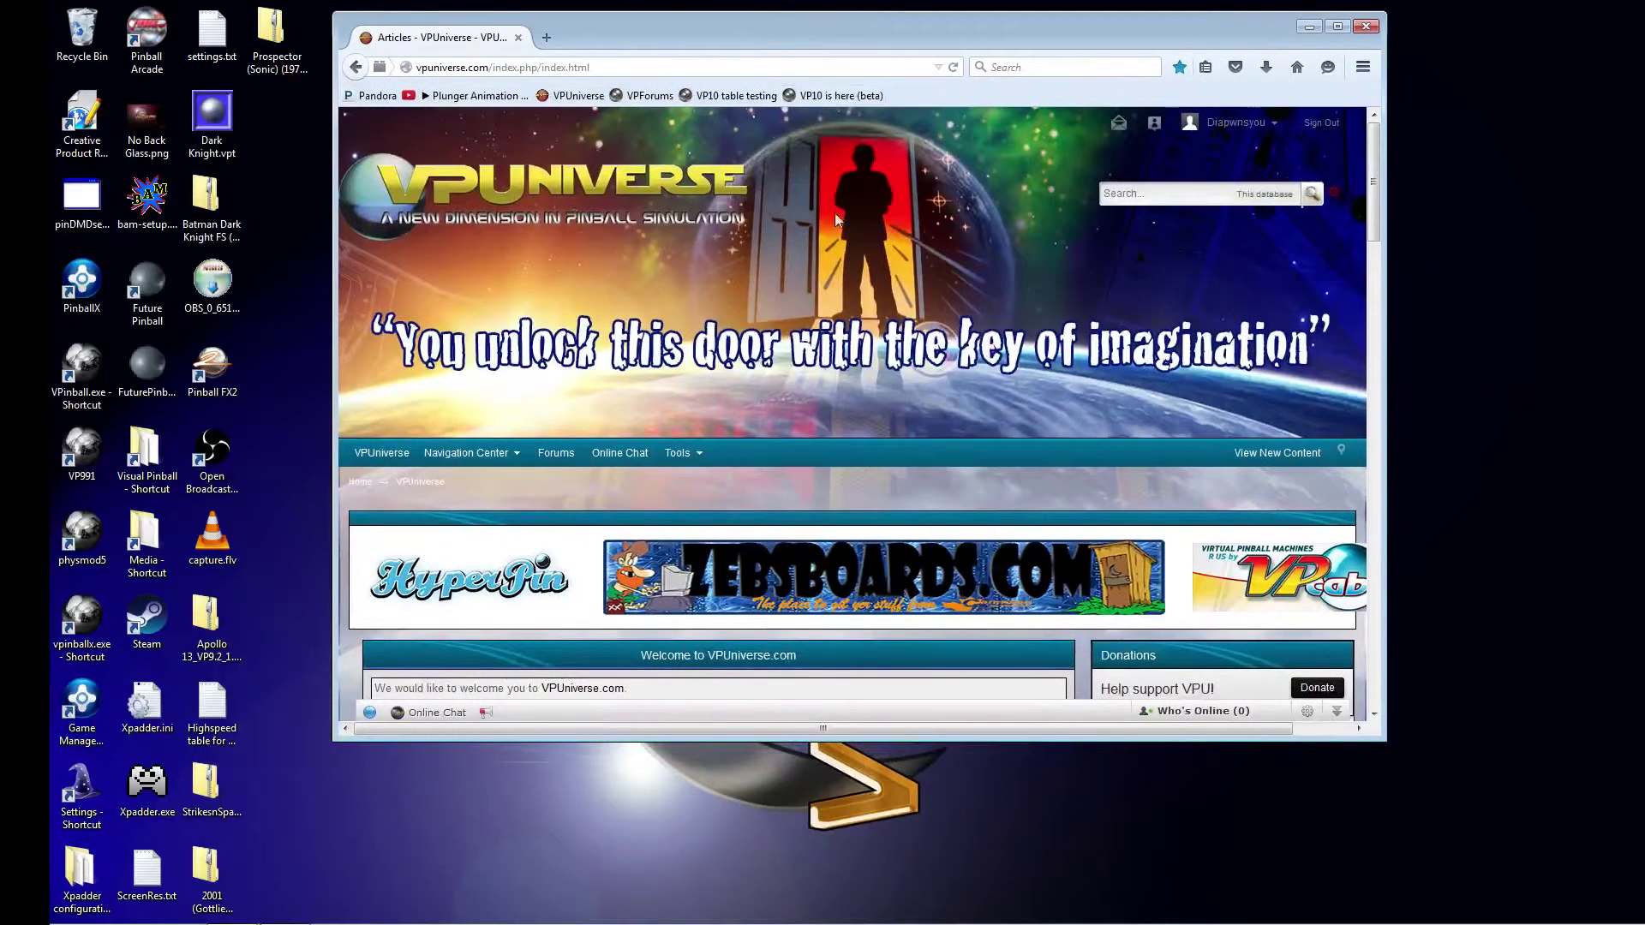
scroll(940, 392, down, 2)
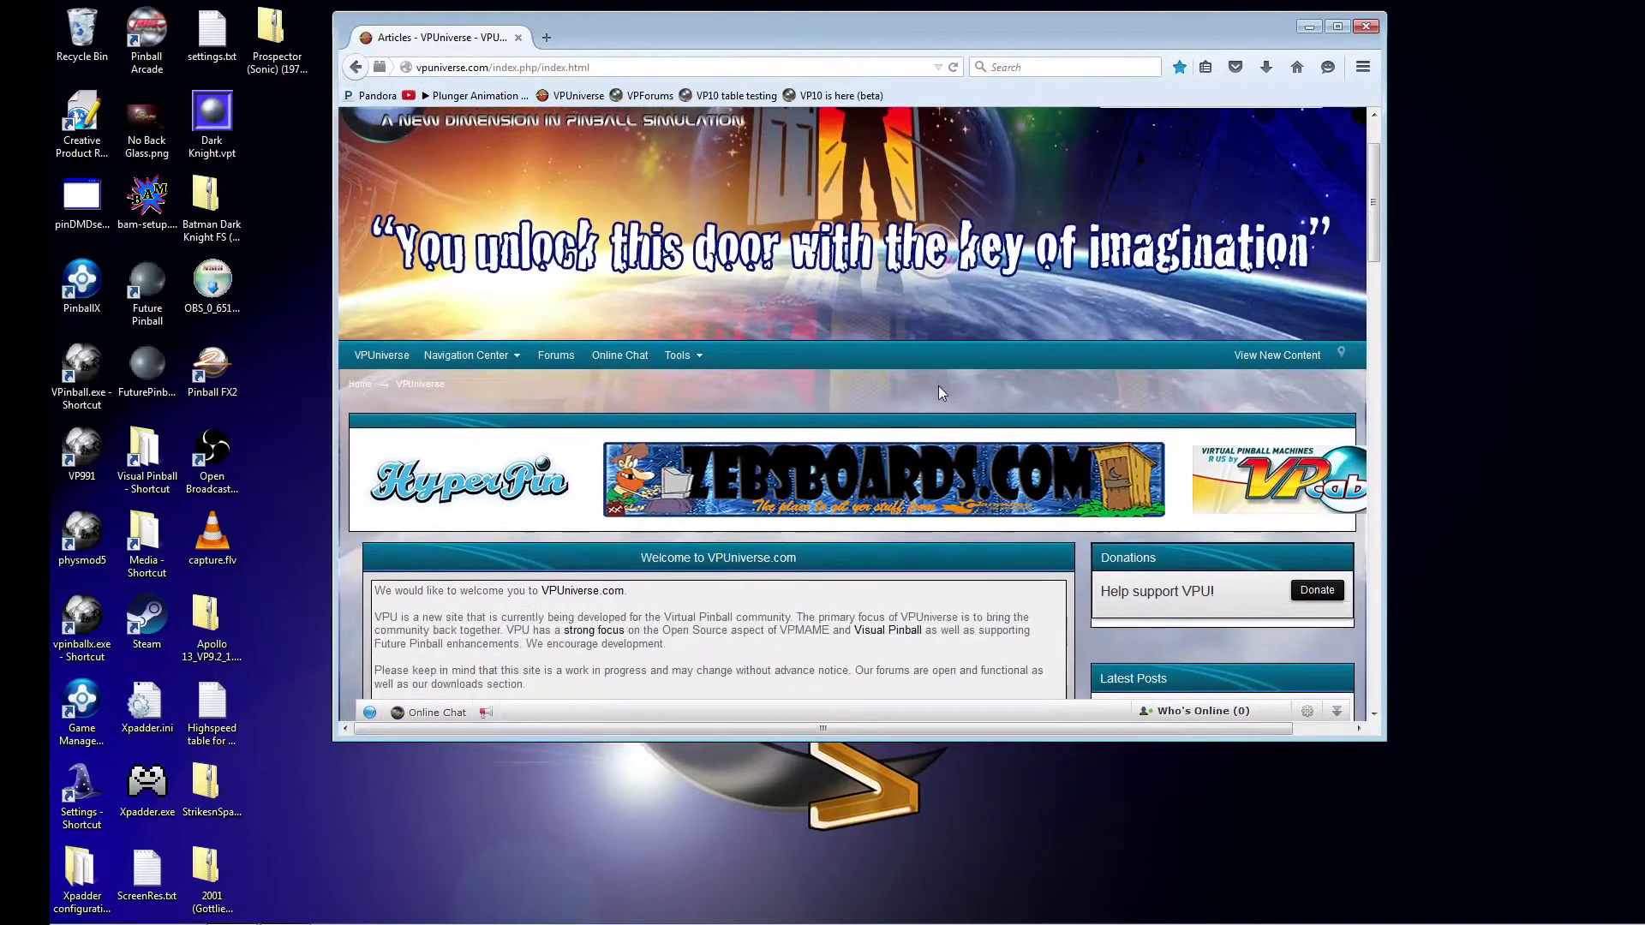
scroll(940, 388, down, 3)
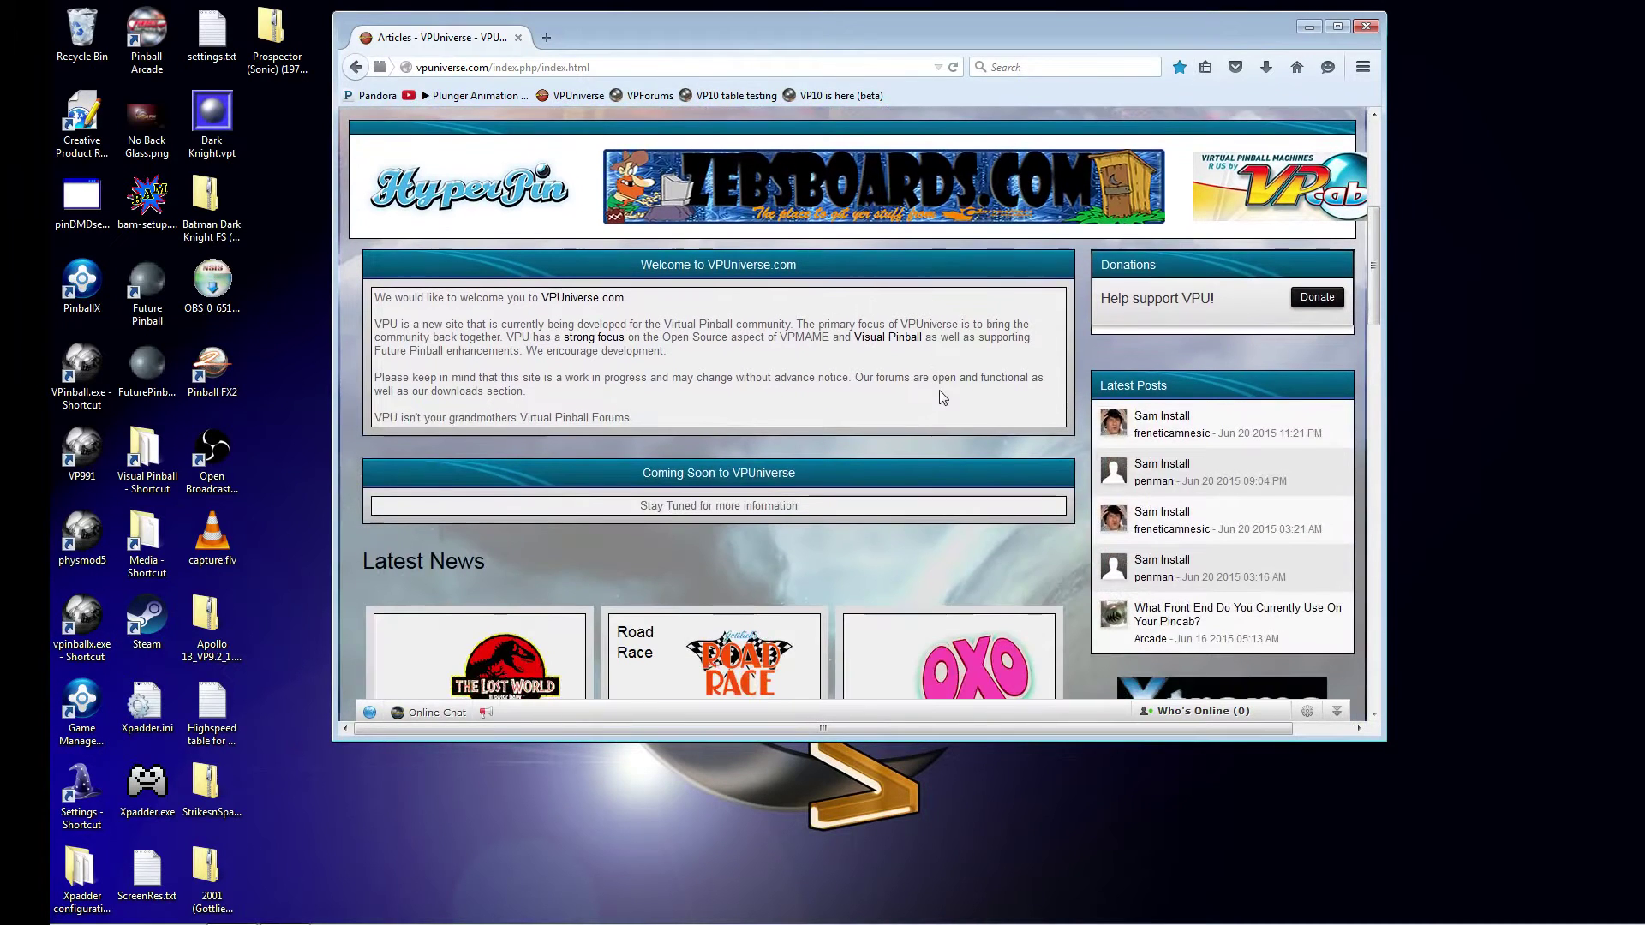
scroll(940, 401, up, 3)
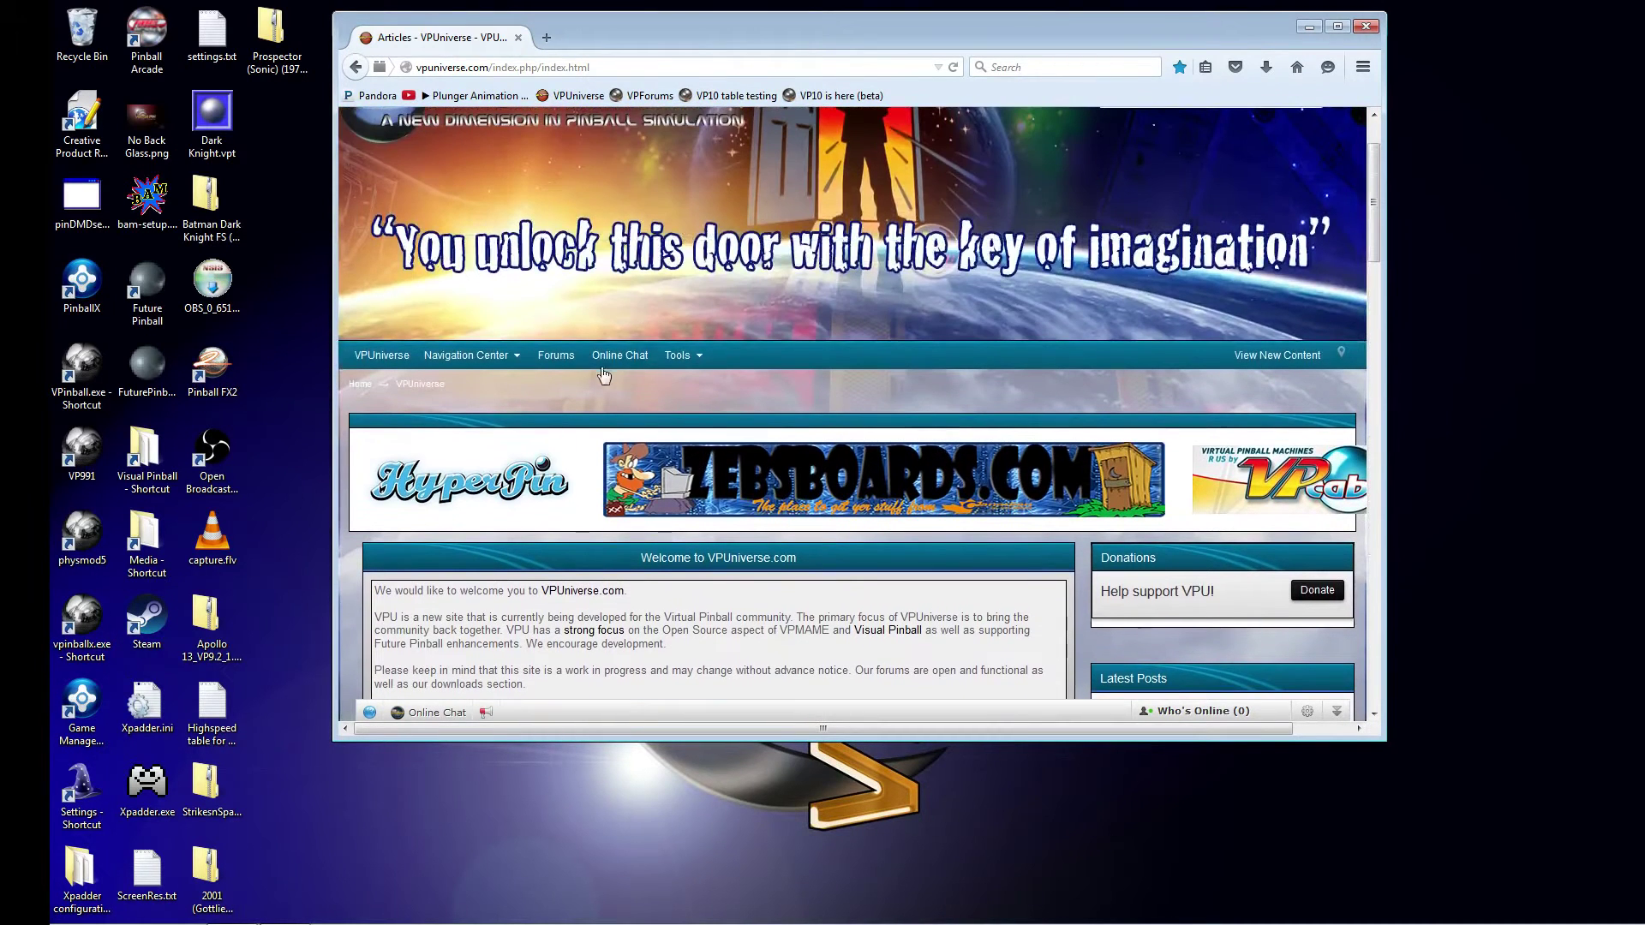
click(521, 361)
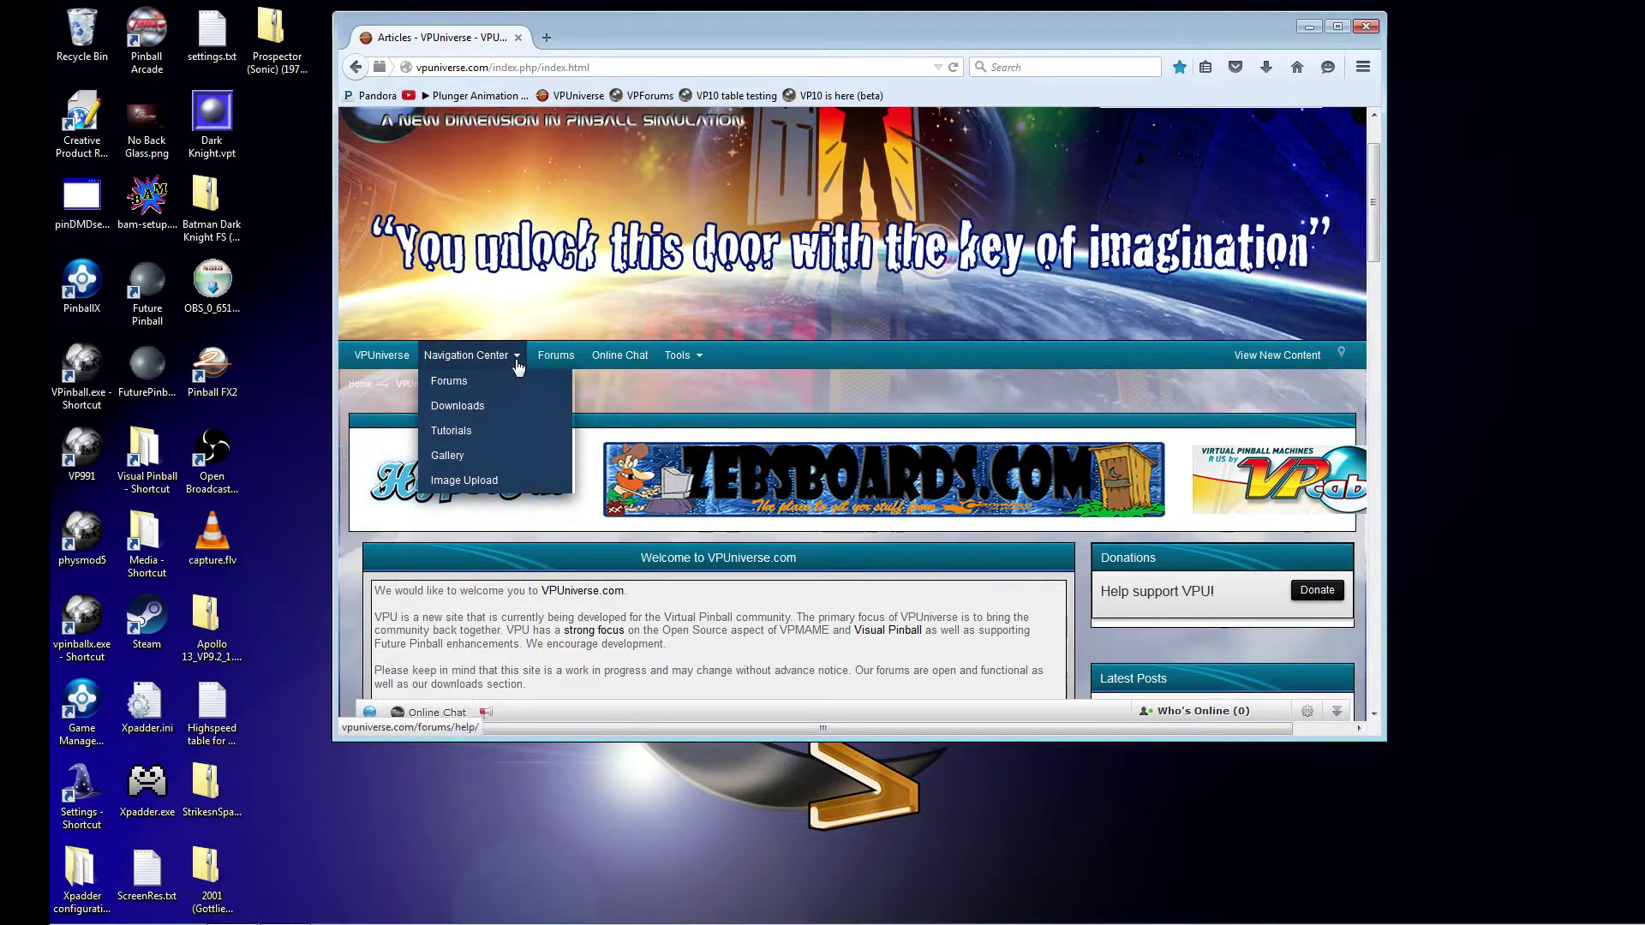
click(475, 410)
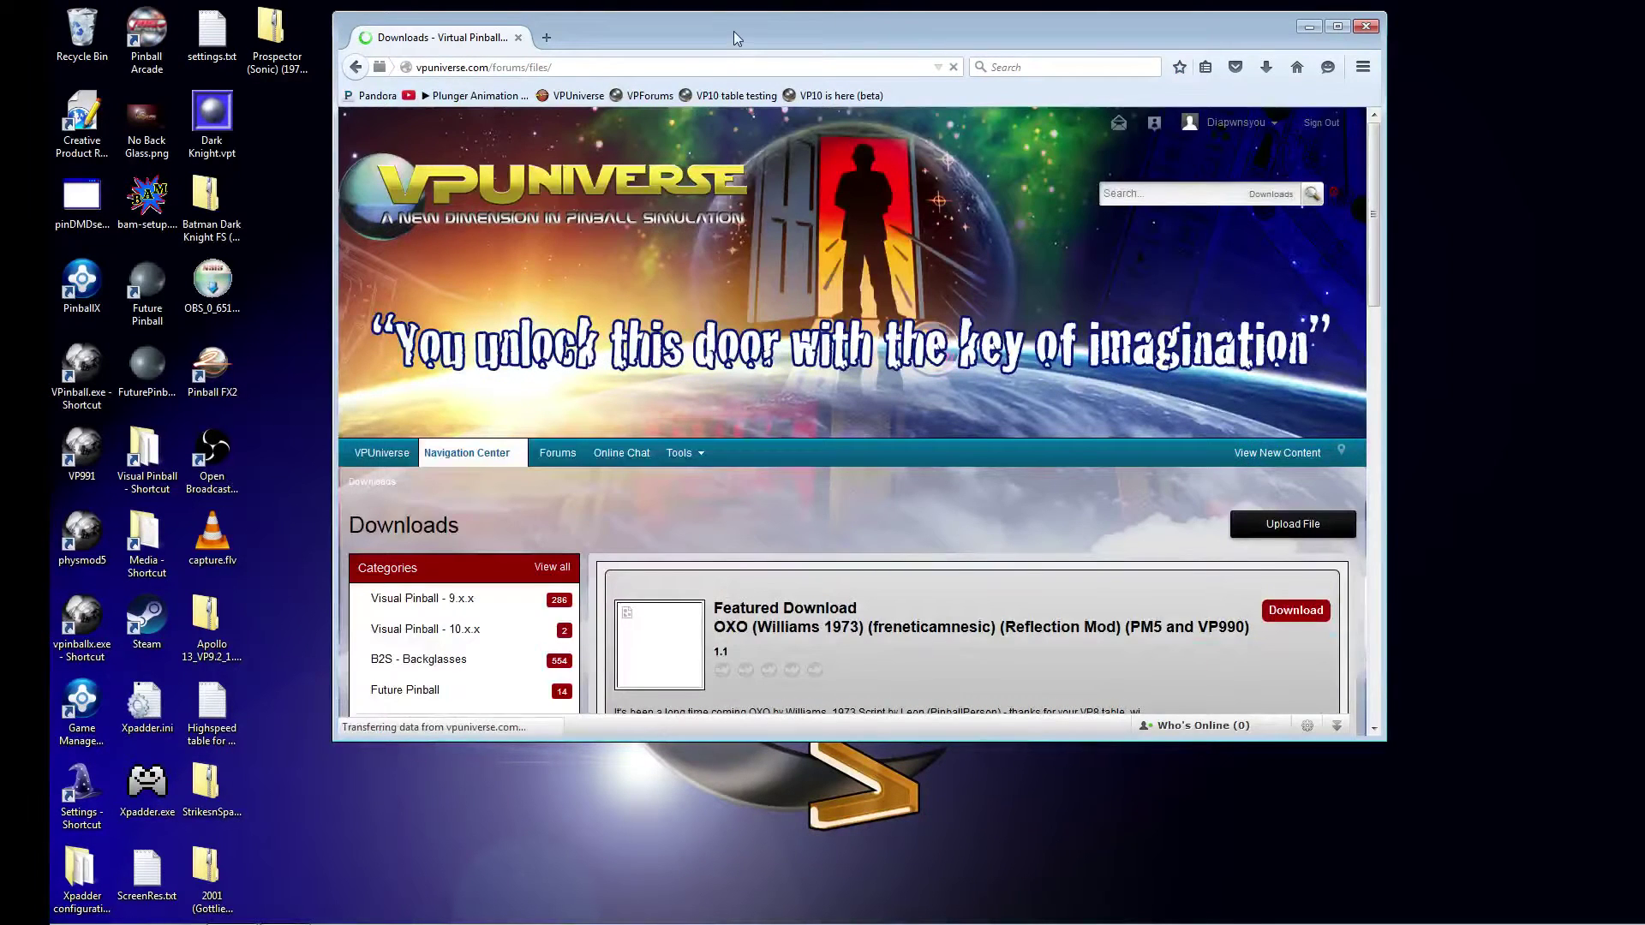
Open the VPinmame SAM/PINDMD 1 and 2/UNITY unified version 2.12 page in the PinMAME download category
drag(734, 31, 822, 21)
scroll(850, 439, down, 3)
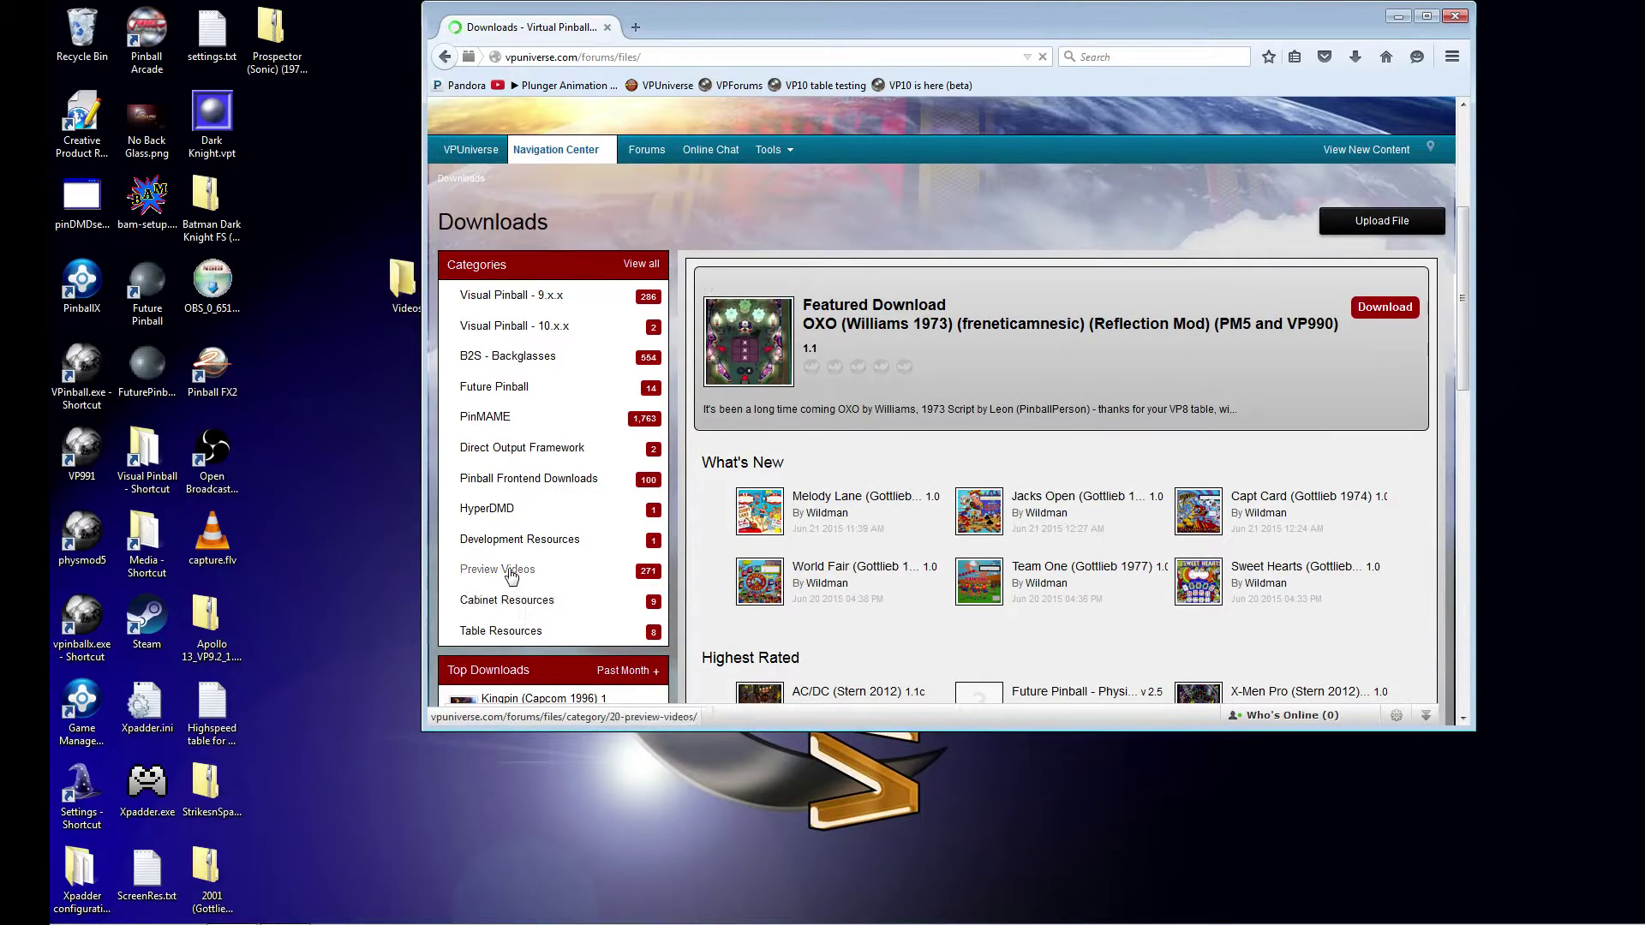
click(492, 418)
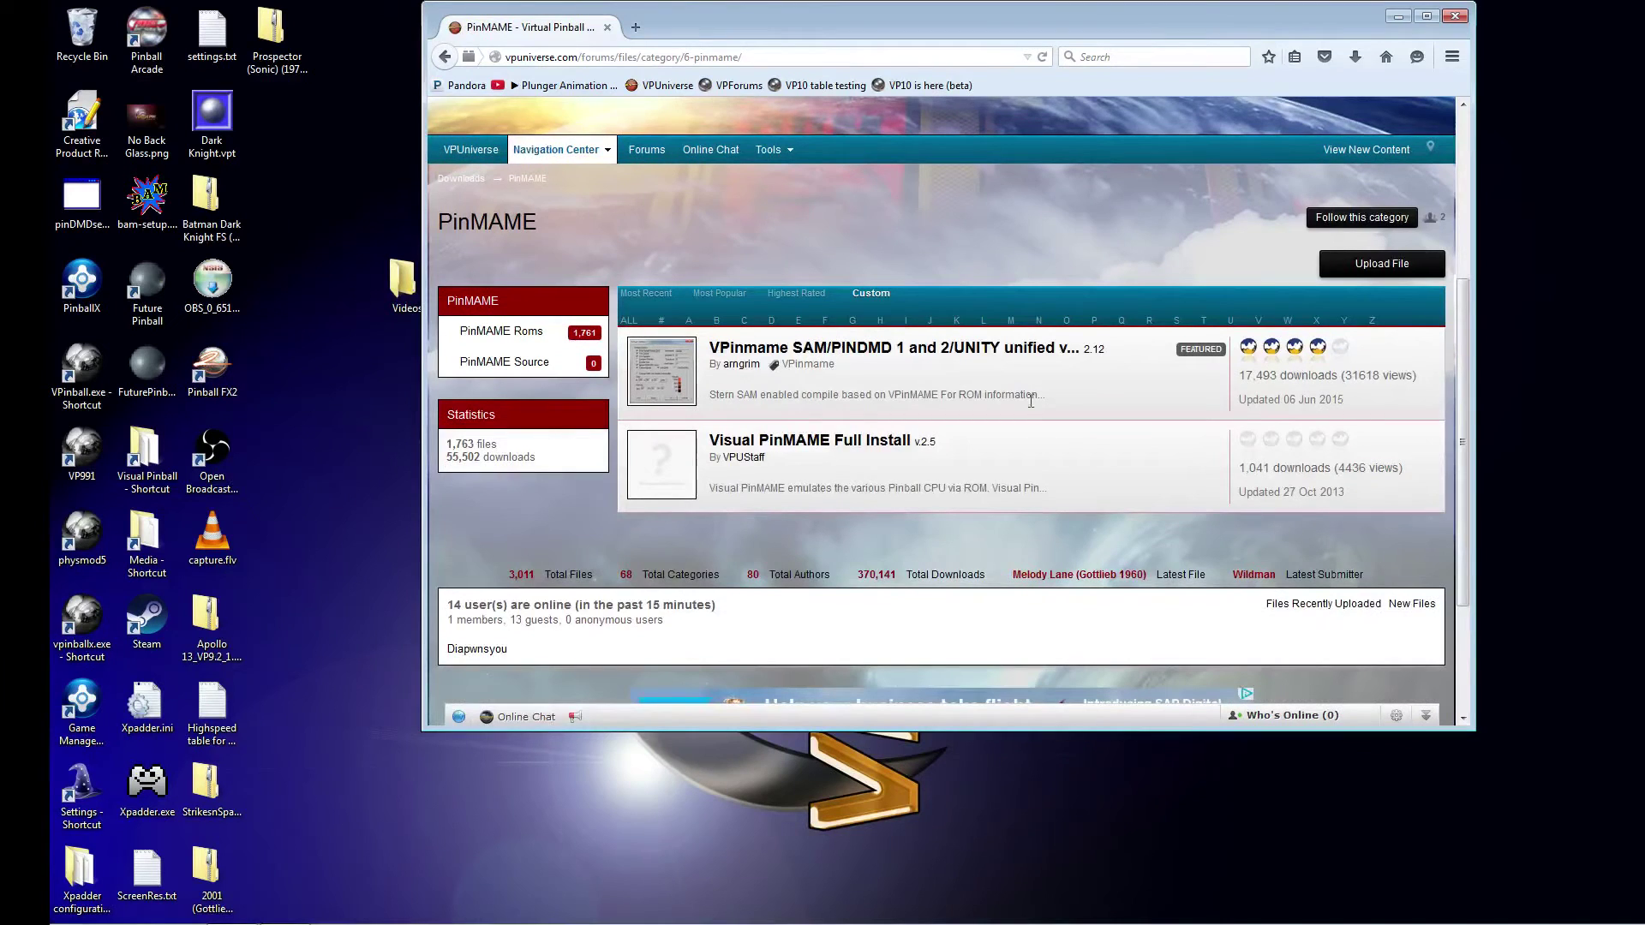
click(992, 351)
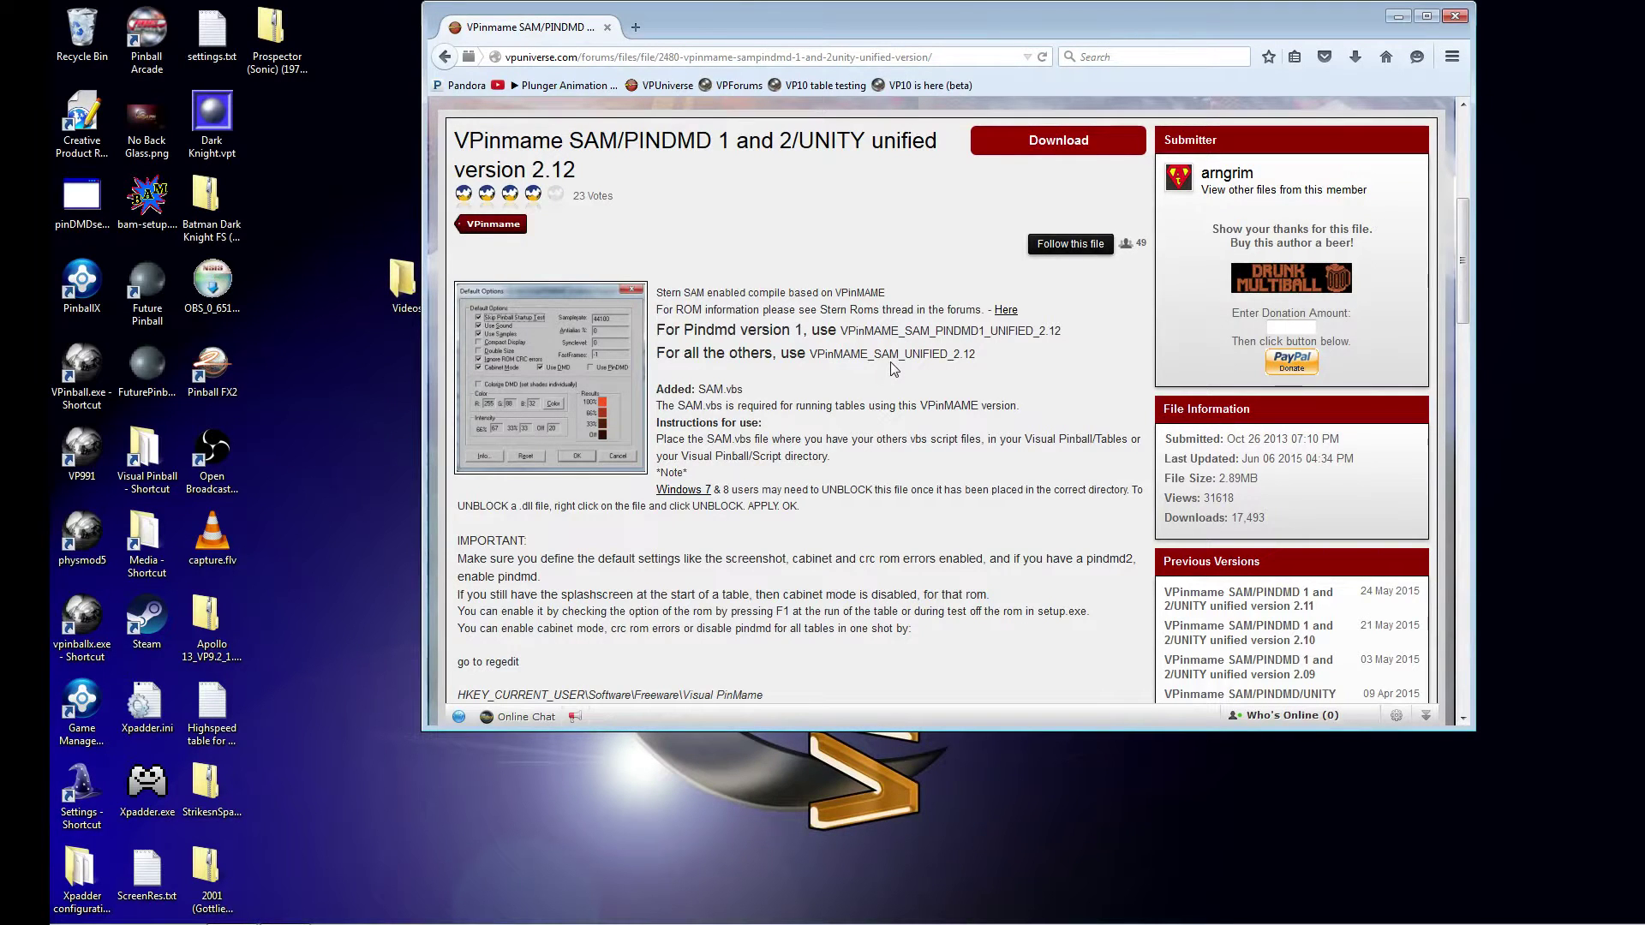
Examine the list of files offered for the VPinmame SAM unified 2.12 download
drag(981, 22, 1107, 23)
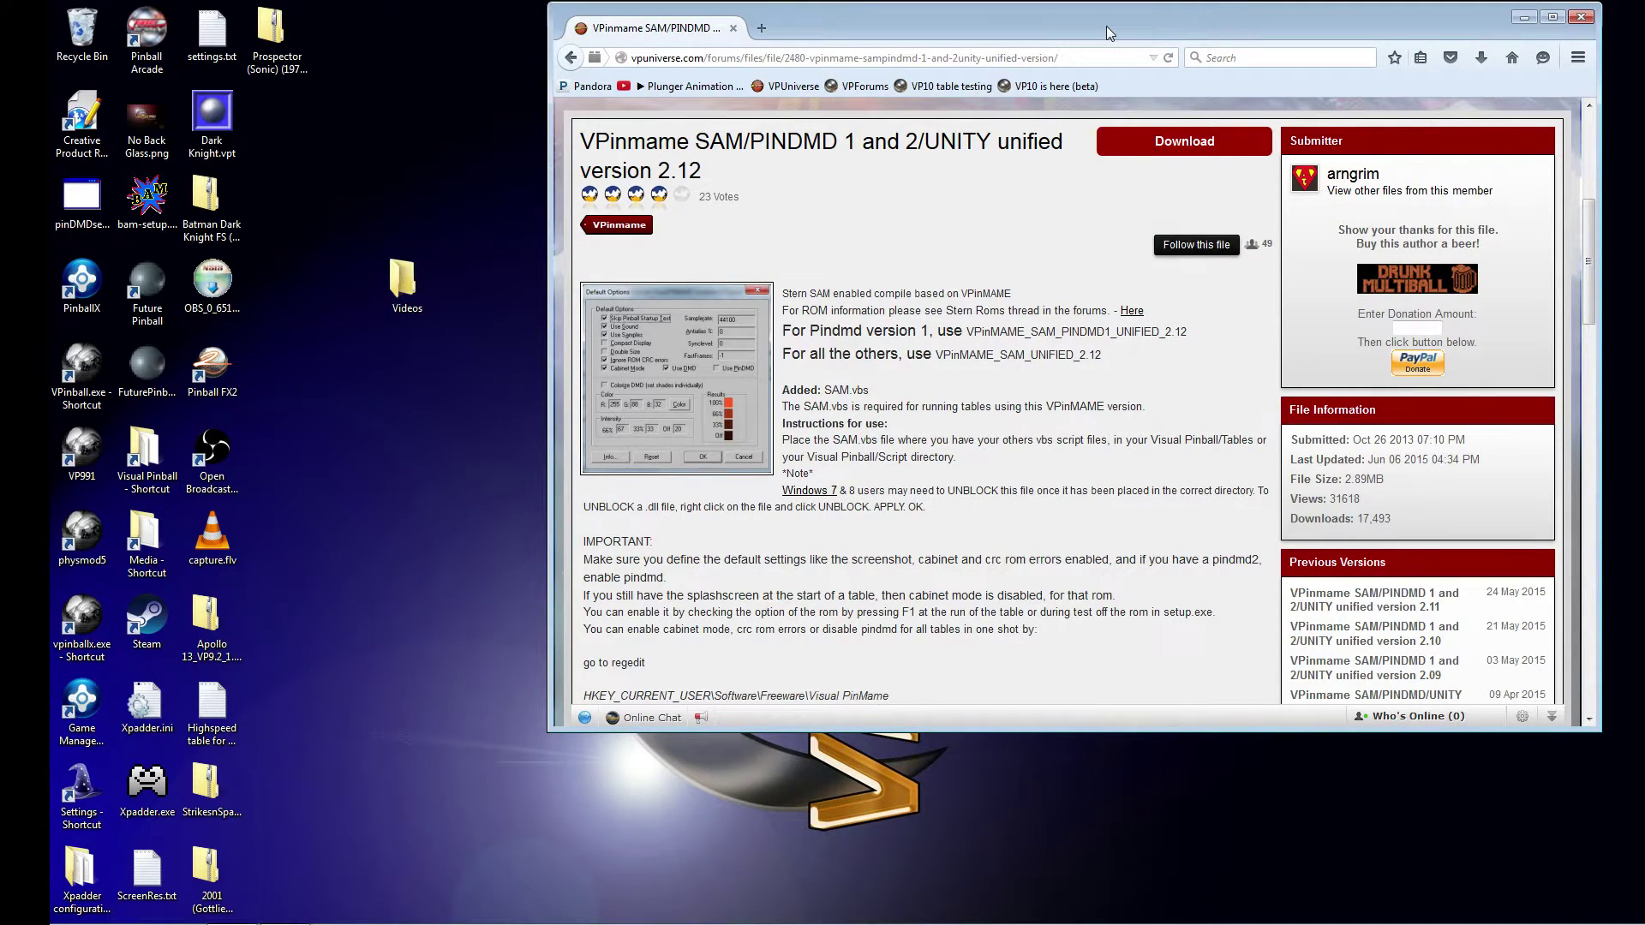
click(1185, 142)
scroll(1165, 172, down, 3)
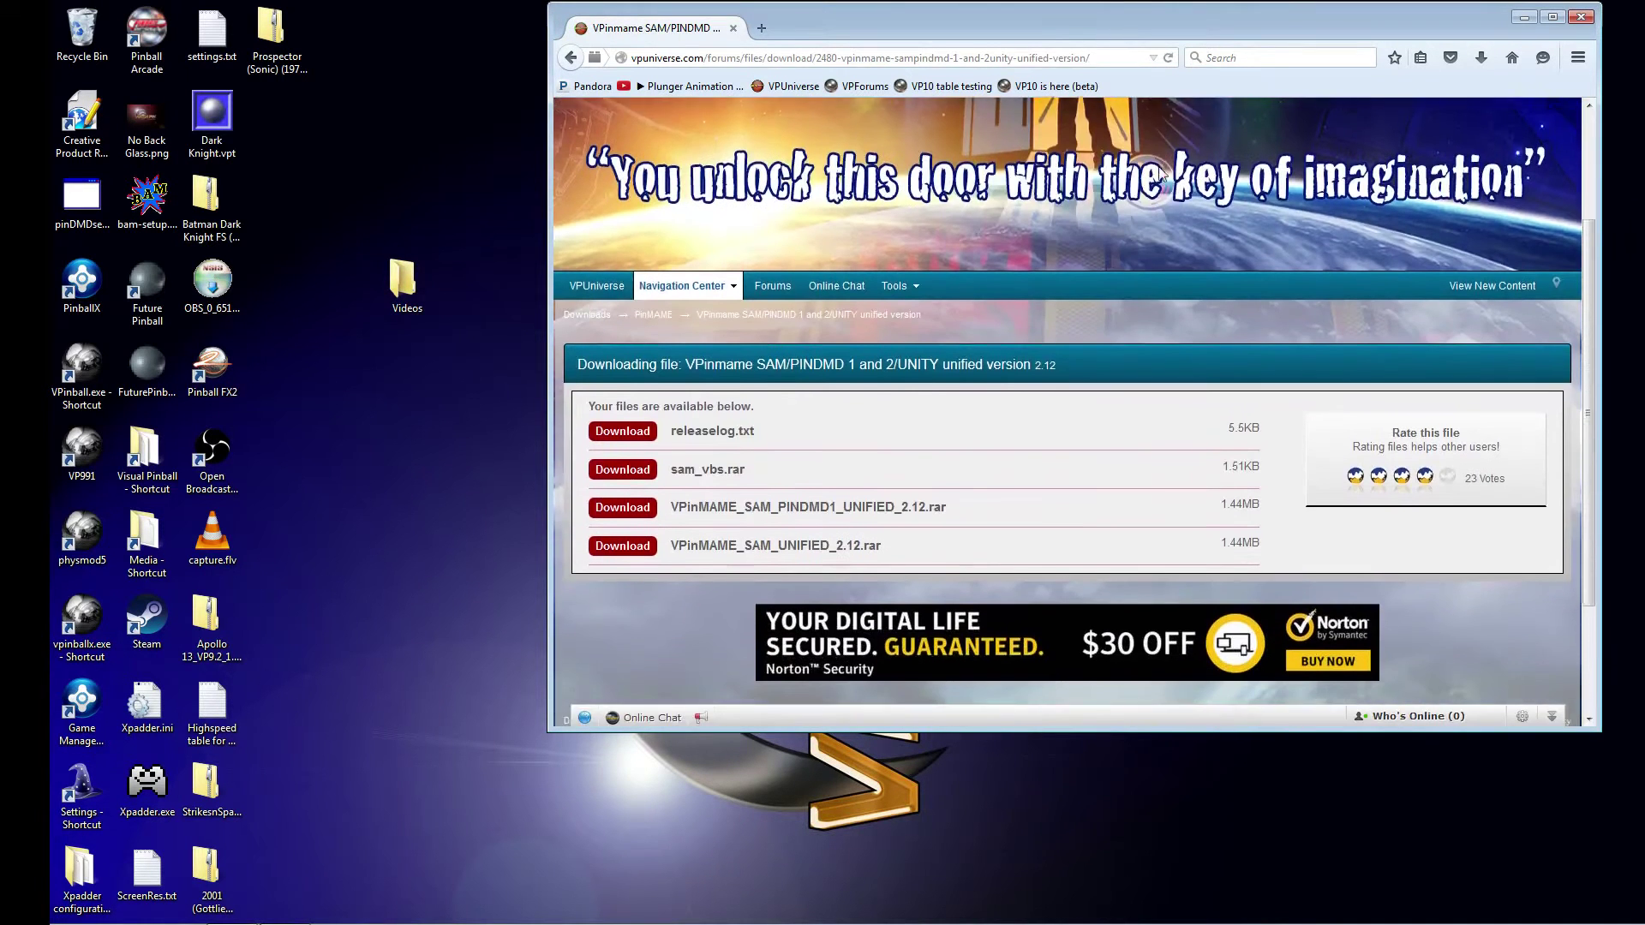
scroll(1032, 377, down, 2)
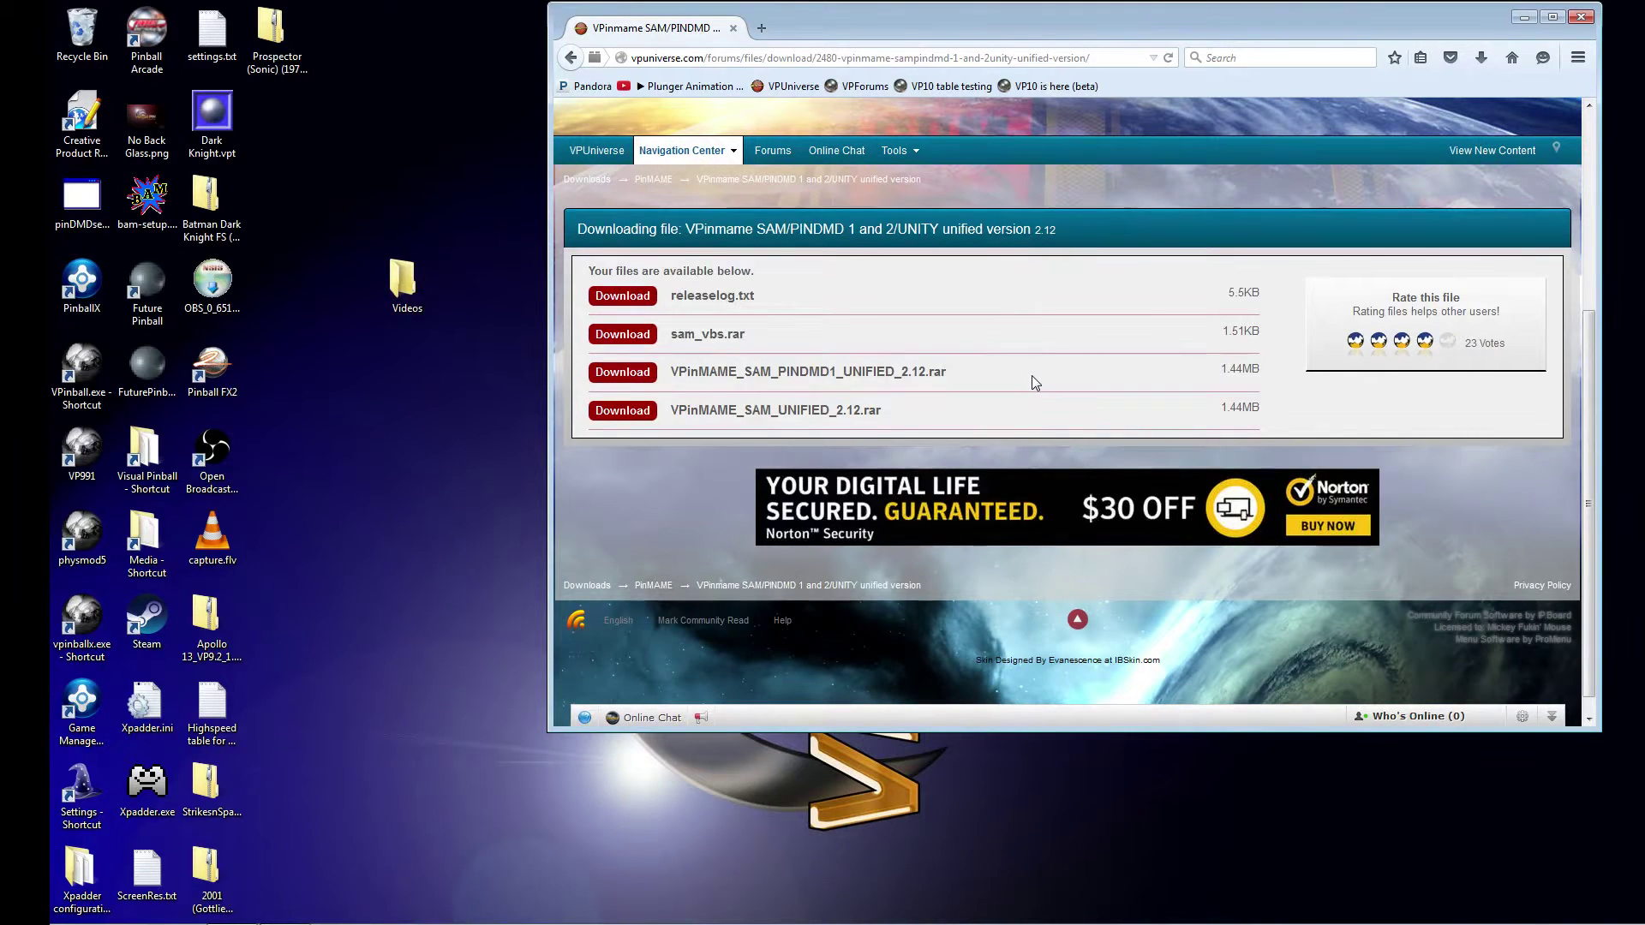
Return to the file's description and review its instructions, including which package suits PinDMD version 1 and which suits all others
click(570, 59)
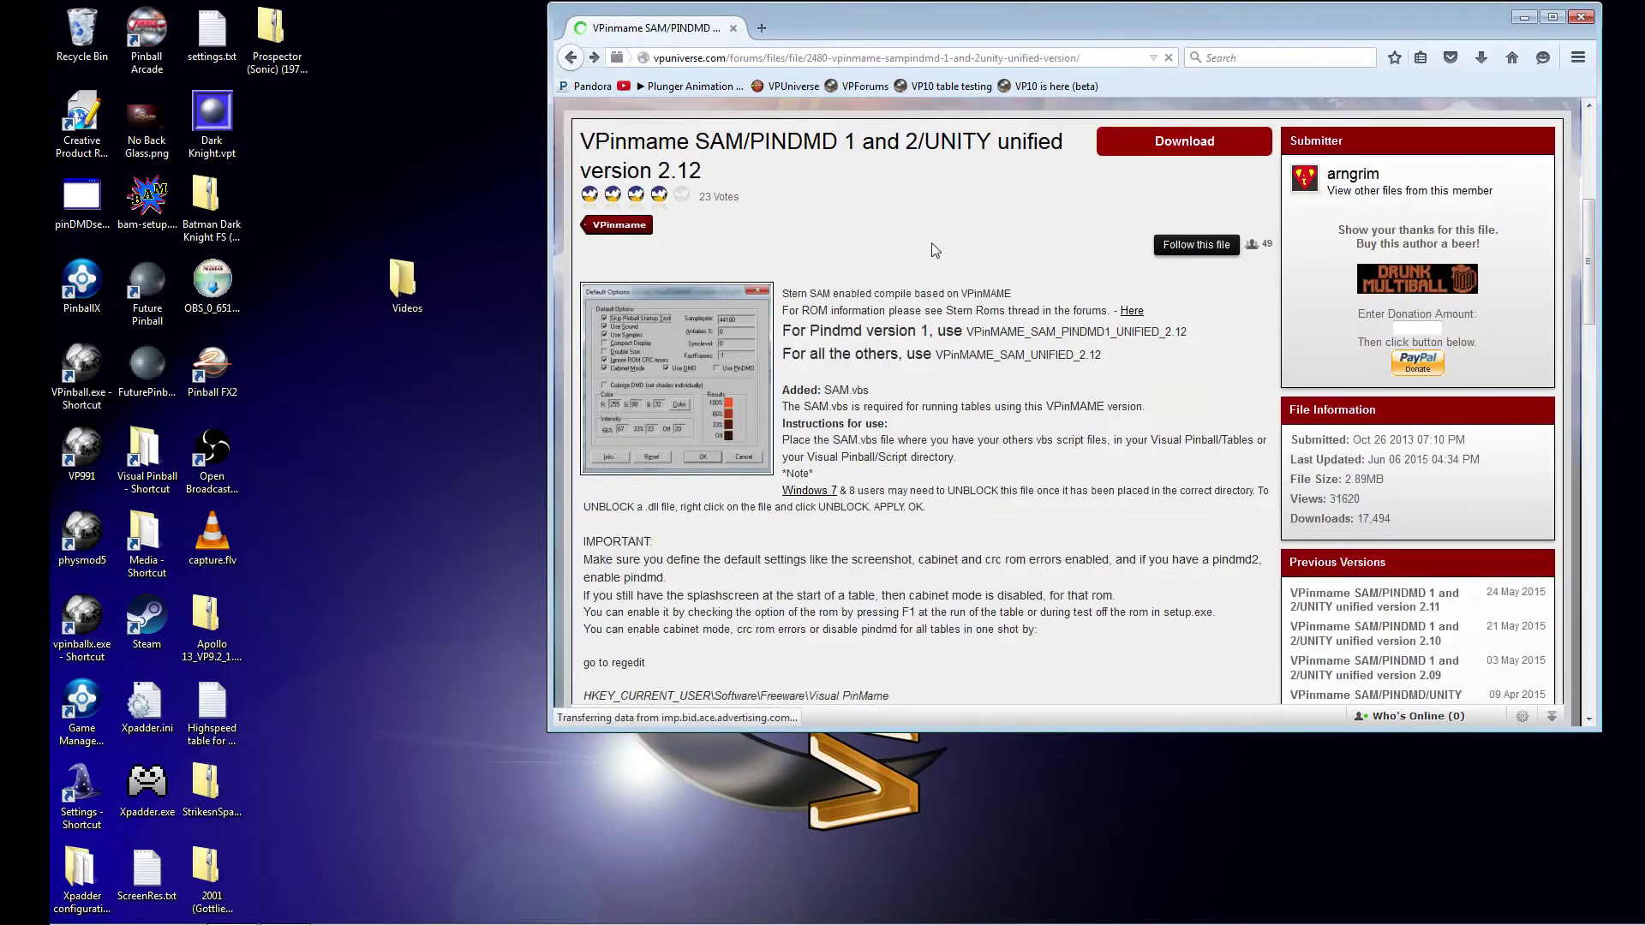
scroll(934, 248, down, 2)
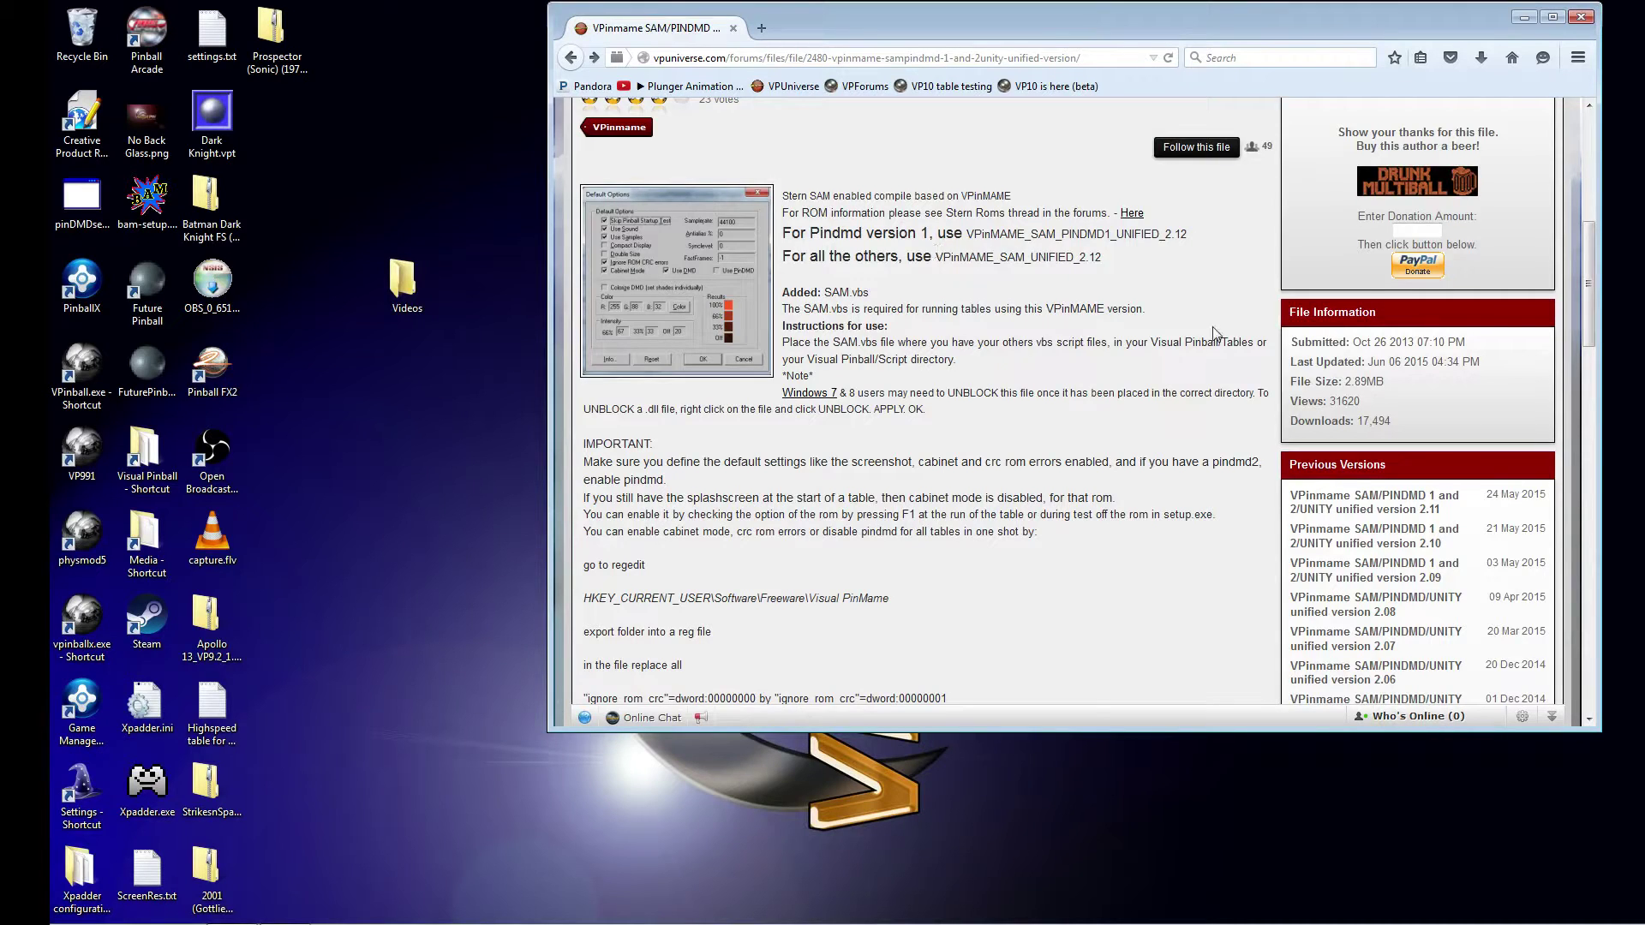
scroll(1071, 338, down, 2)
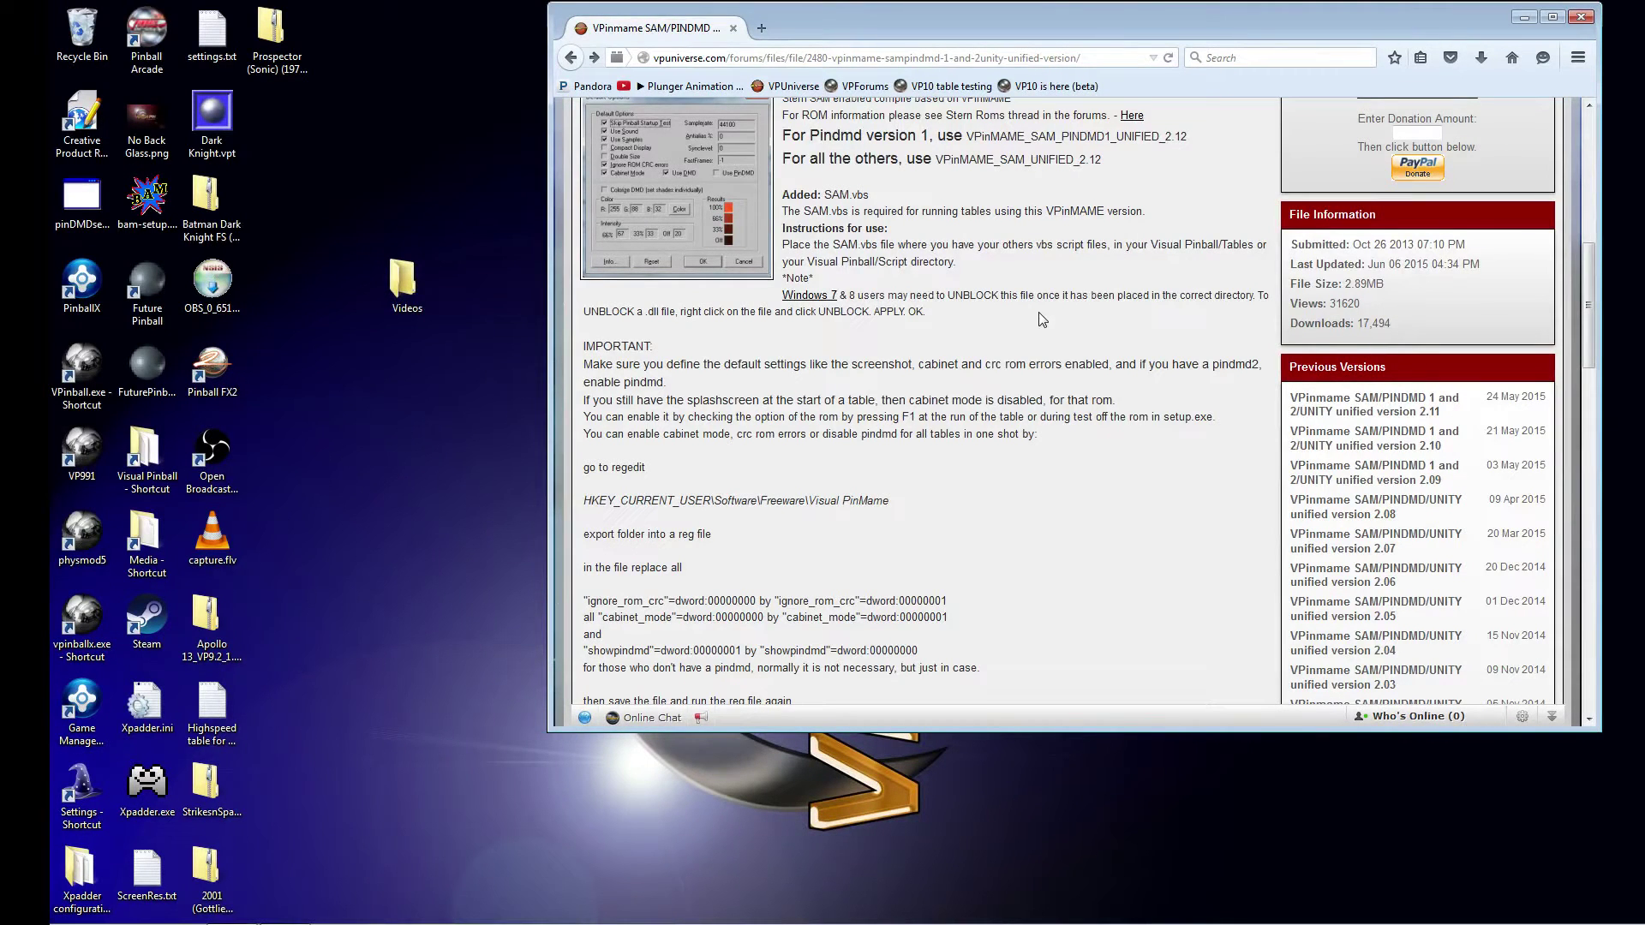
scroll(1038, 312, down, 2)
scroll(1039, 312, up, 4)
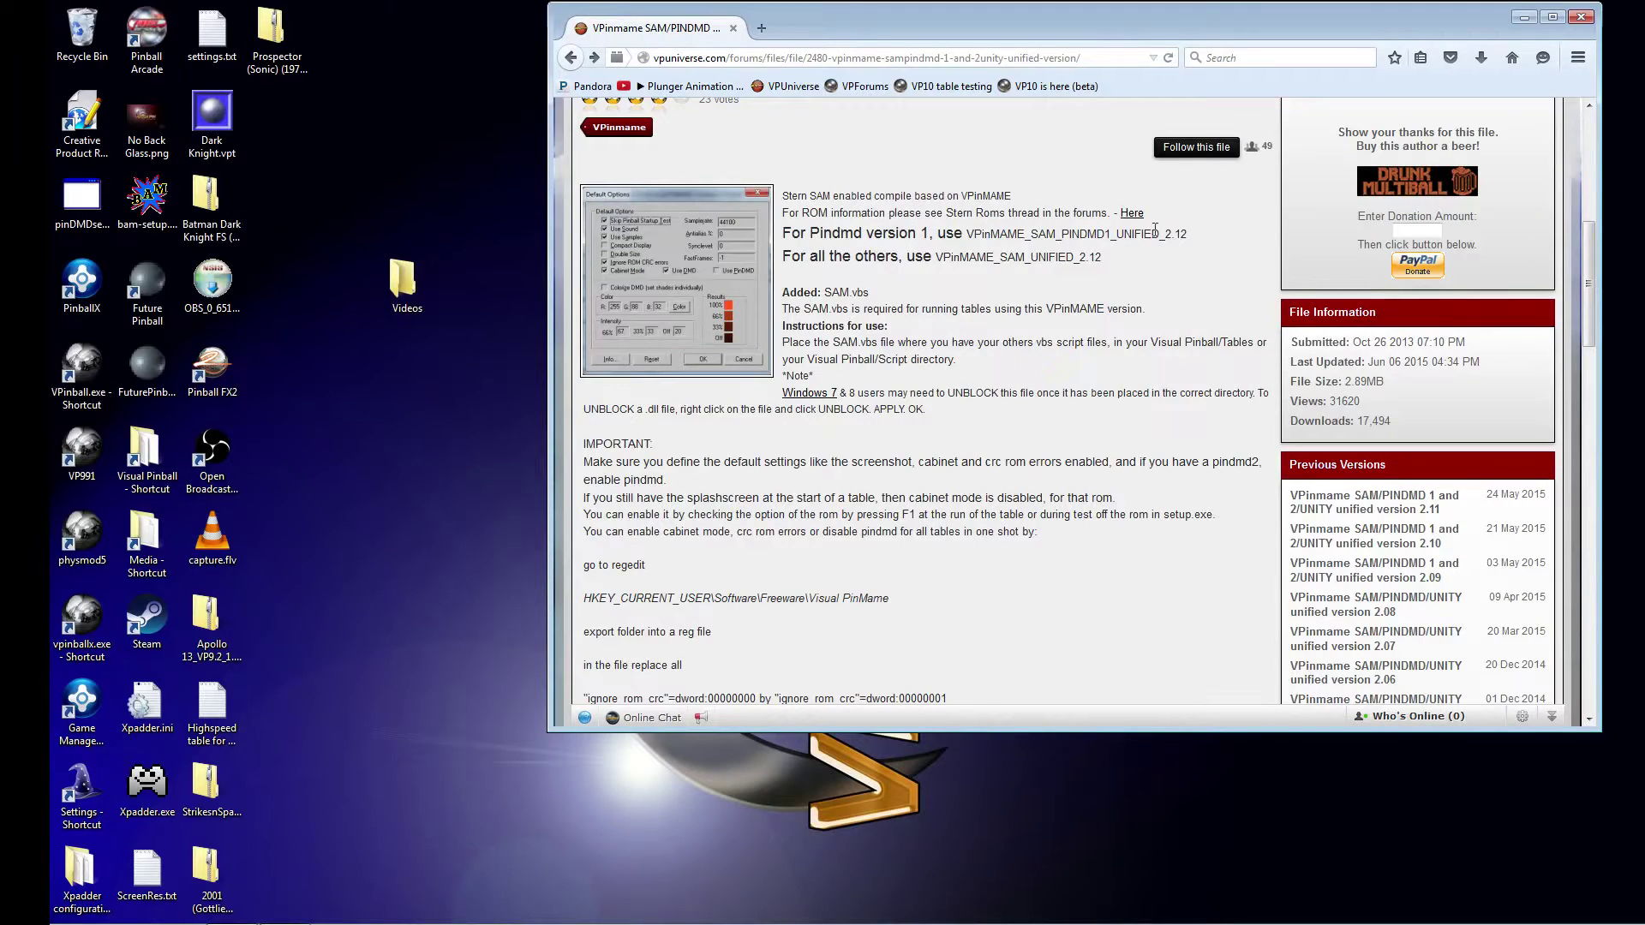
drag(1198, 237, 967, 241)
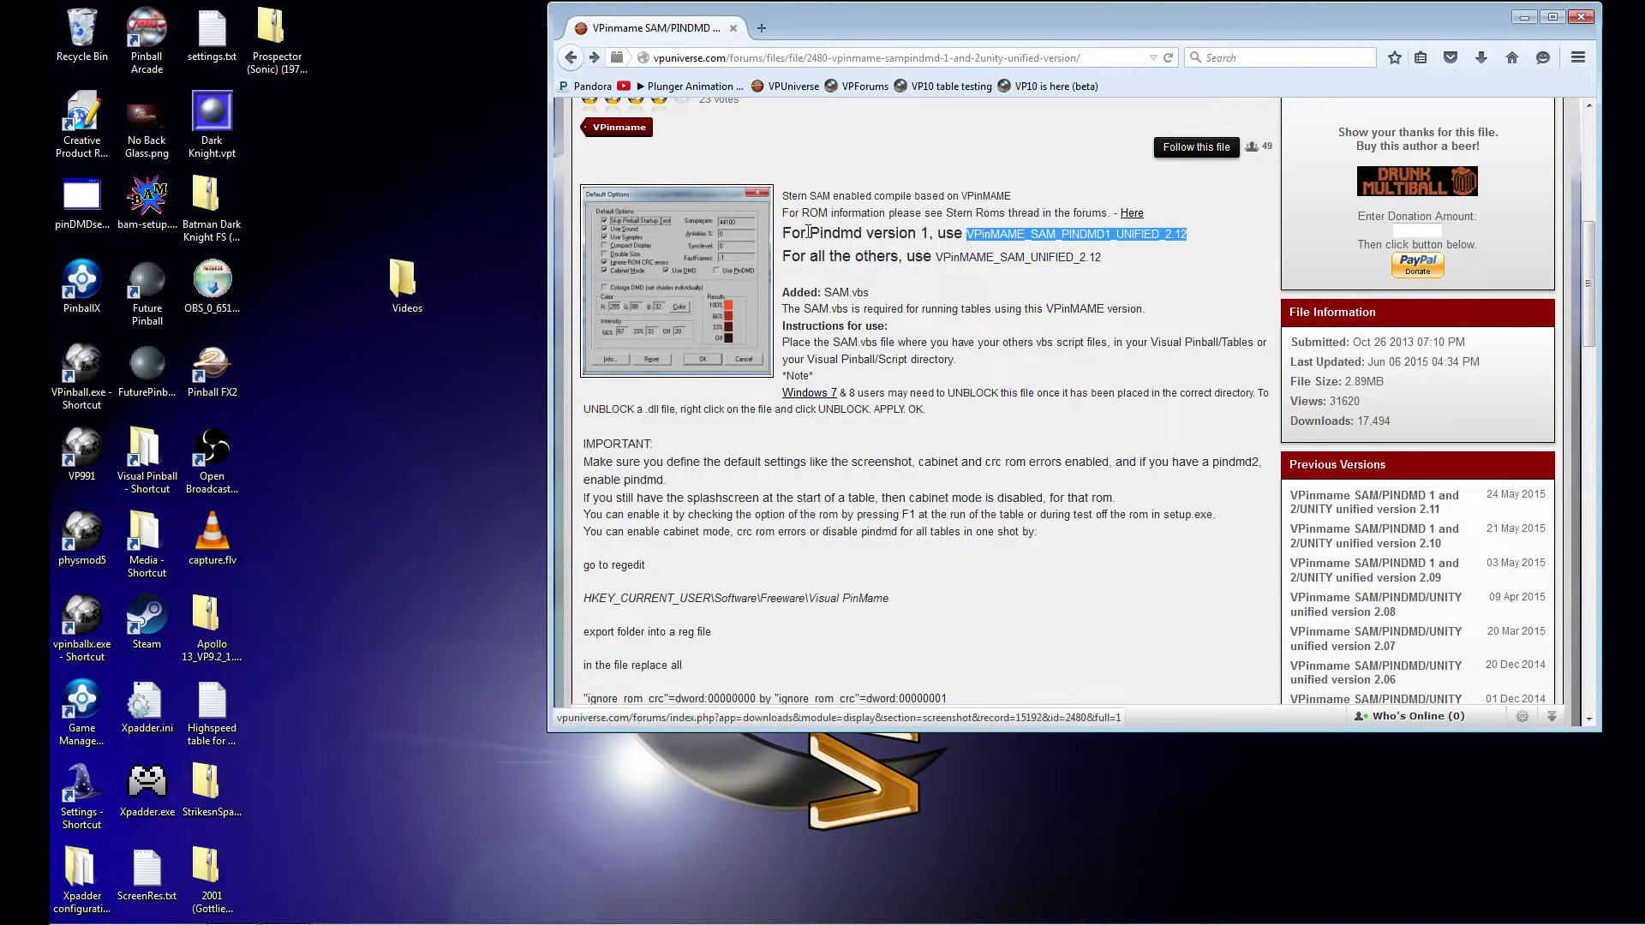
drag(783, 230, 930, 228)
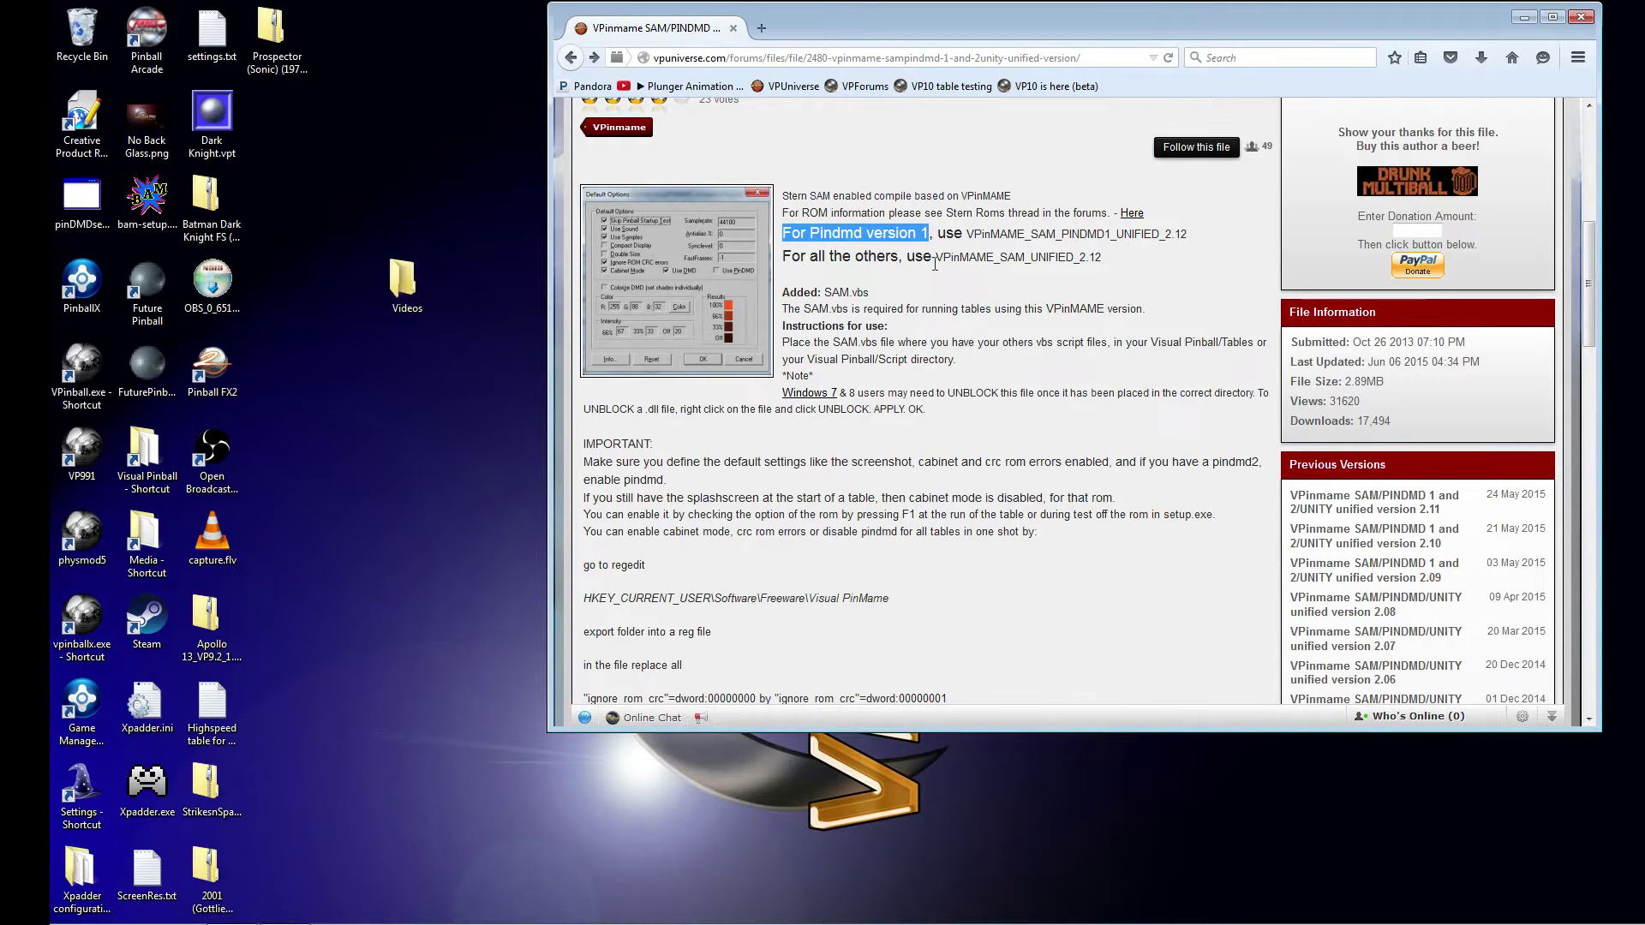
click(1115, 272)
scroll(1115, 273, up, 1)
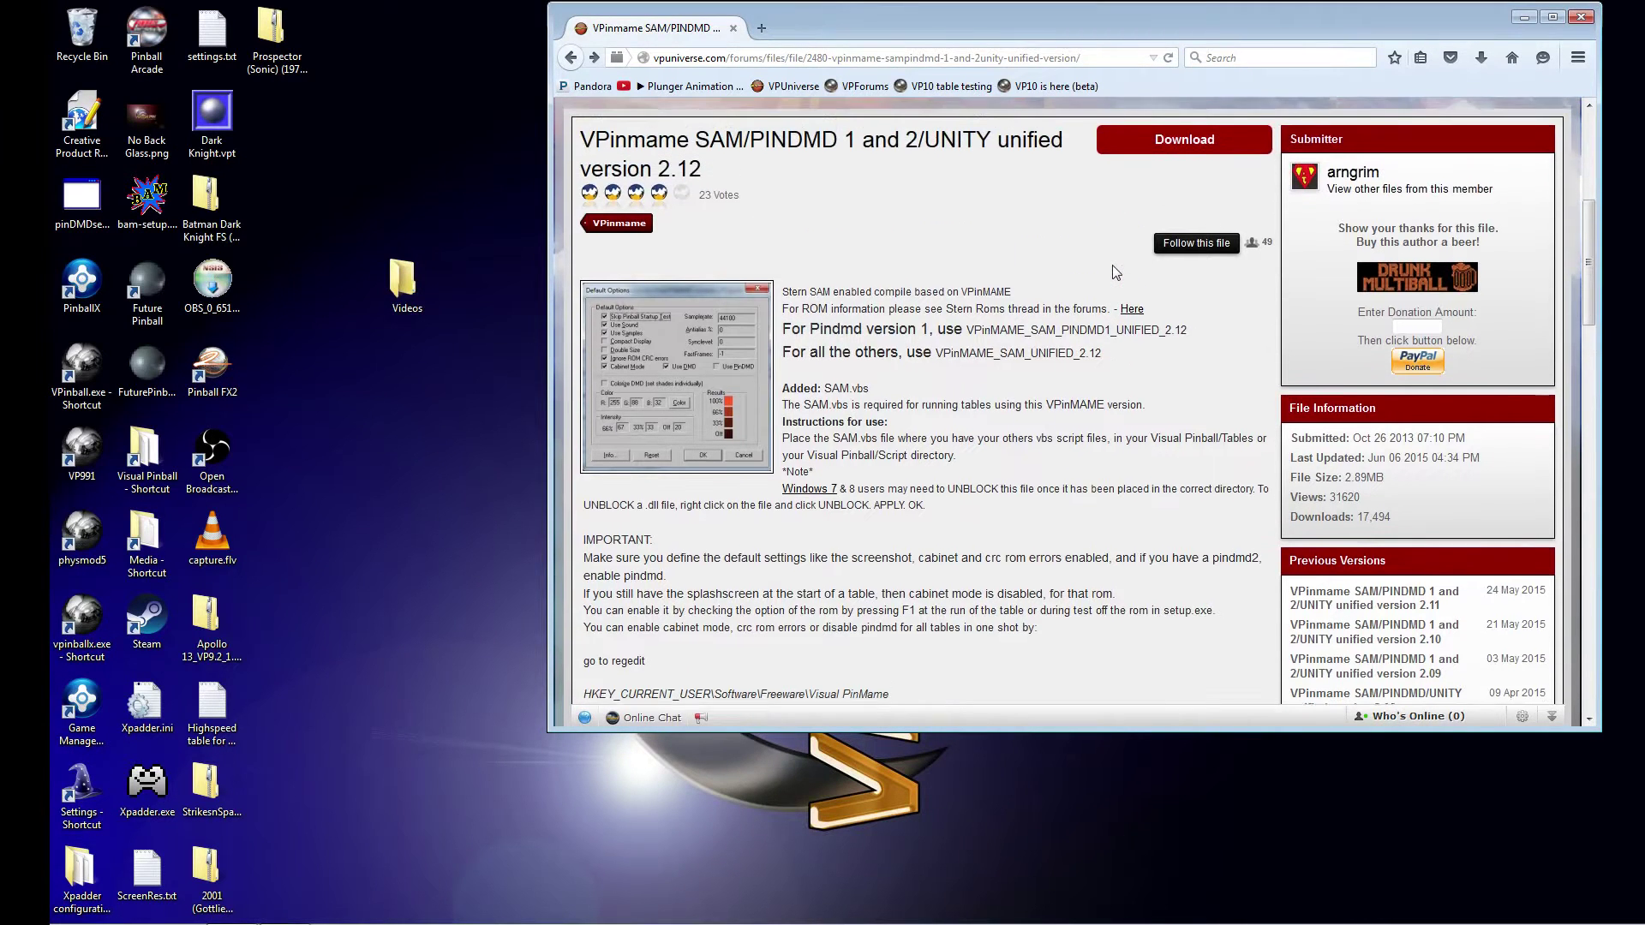
Download VPinMAME_SAM_PINDMD1_UNIFIED_2.12.rar to the Desktop and return to the file's description page
click(1192, 140)
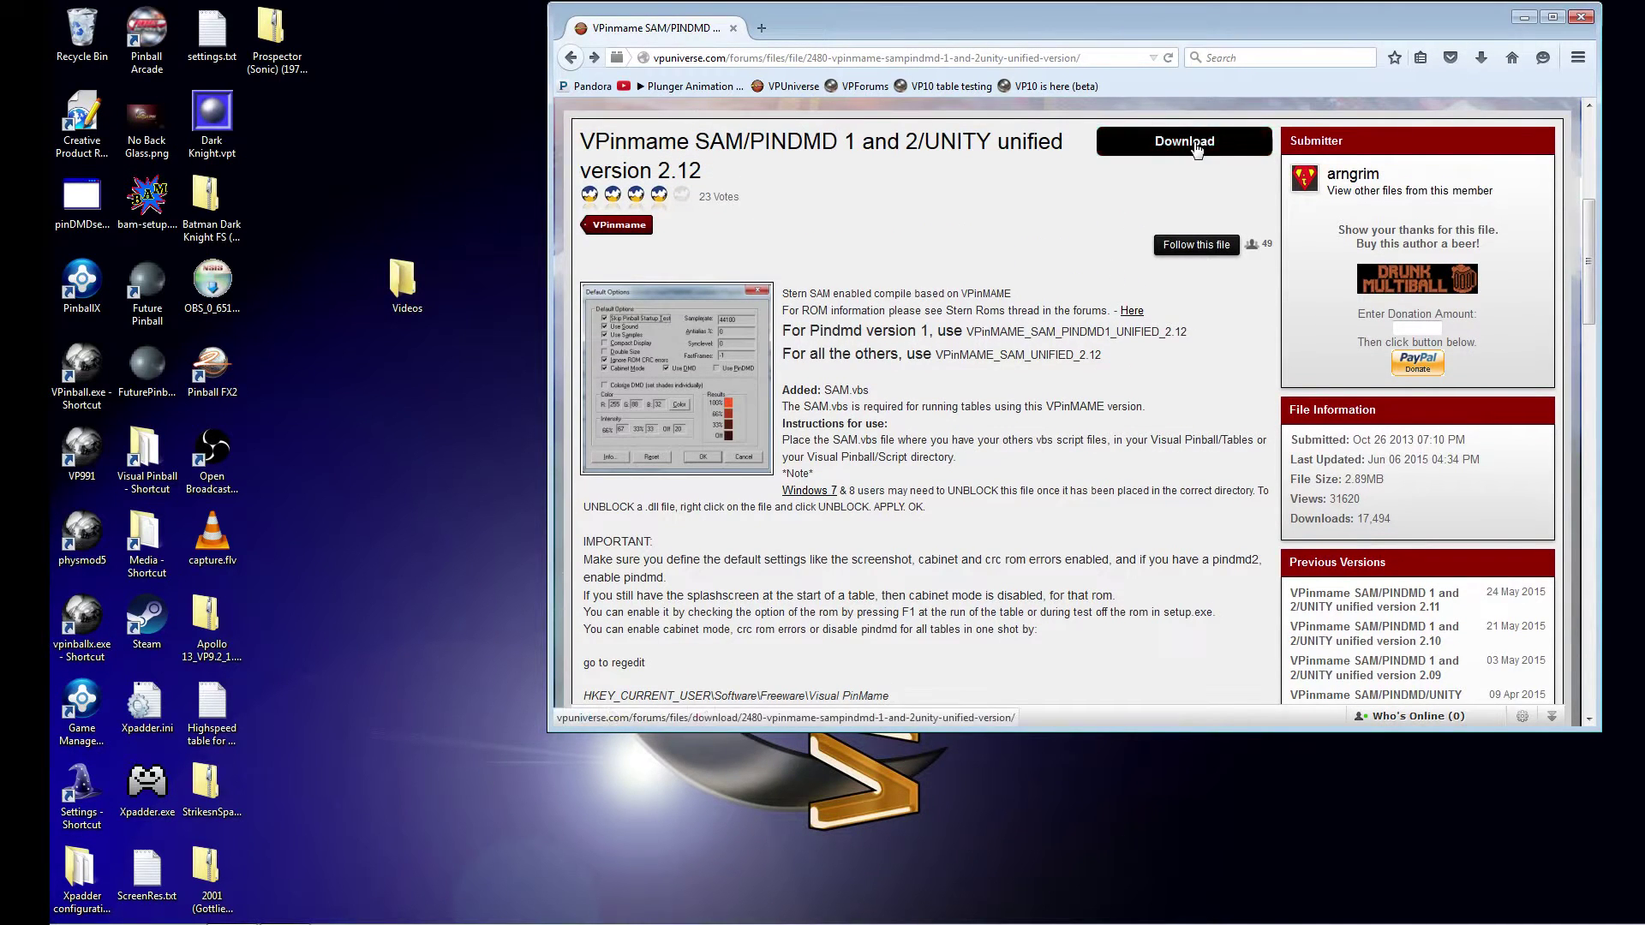
scroll(1172, 150, down, 3)
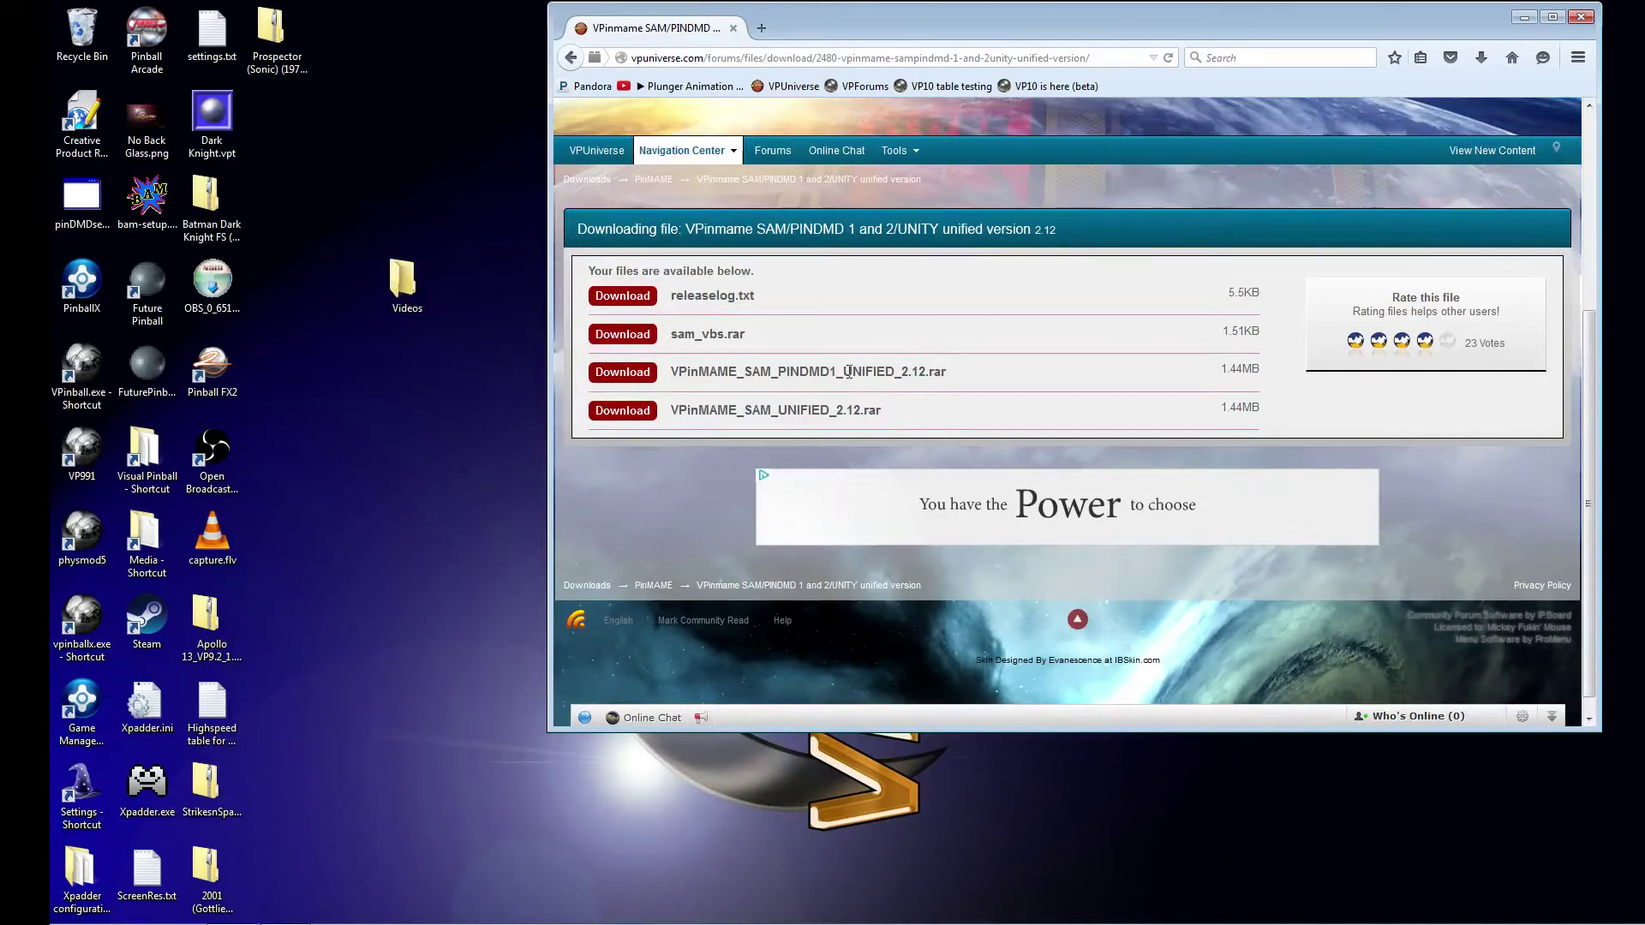
click(632, 373)
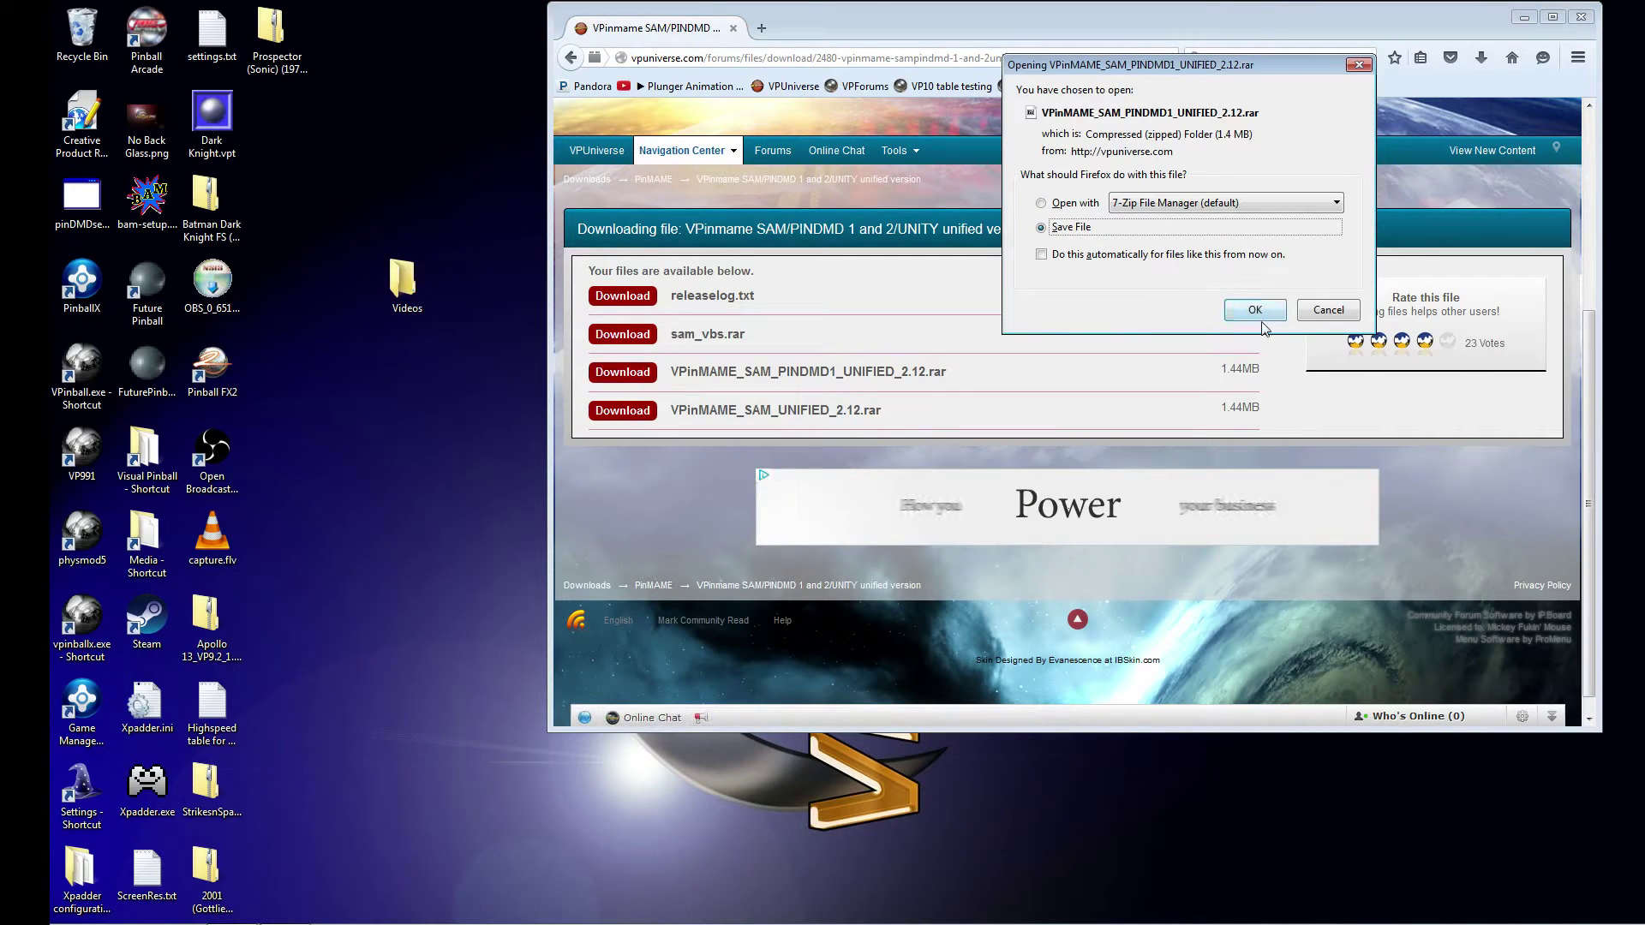
click(1254, 310)
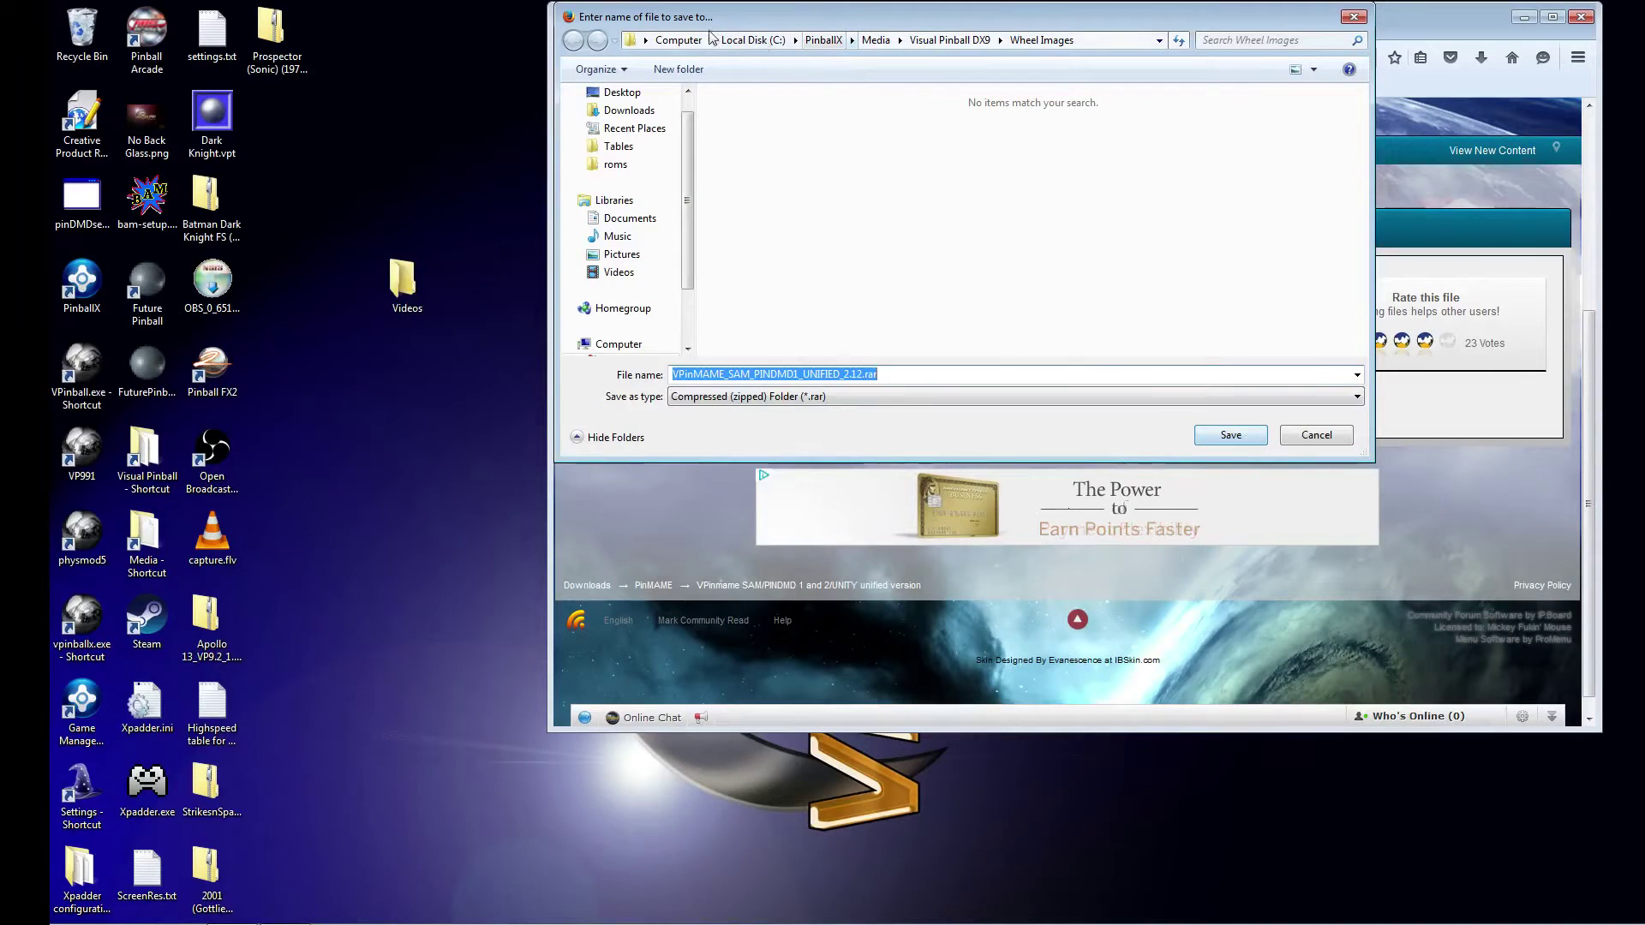
click(620, 92)
click(1231, 434)
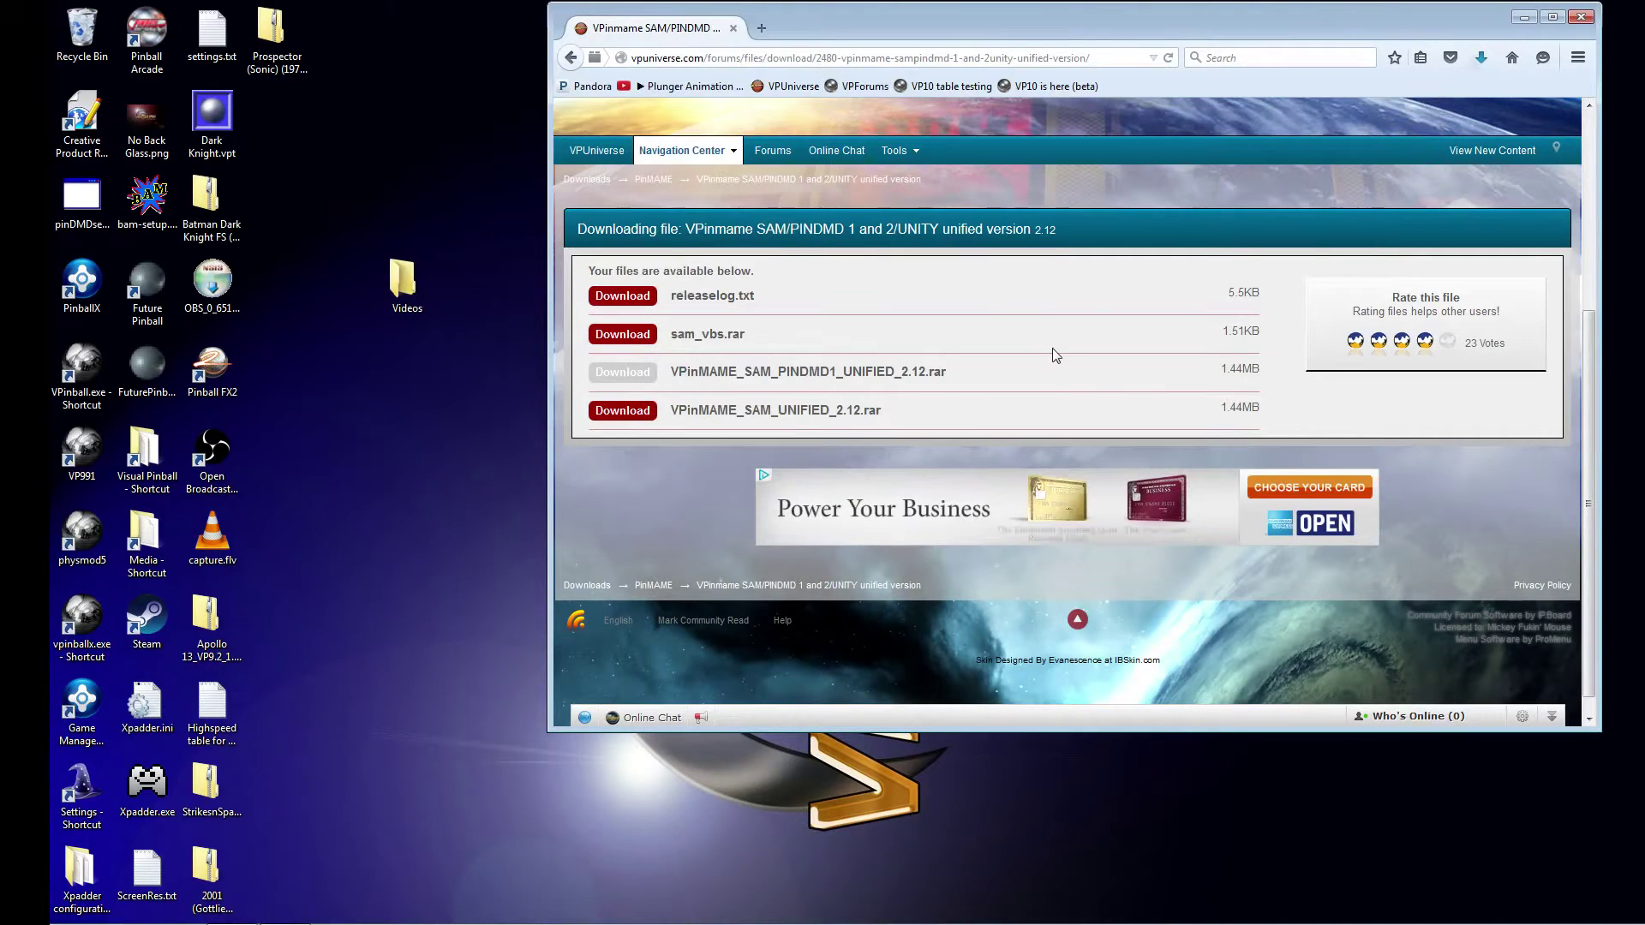
click(570, 57)
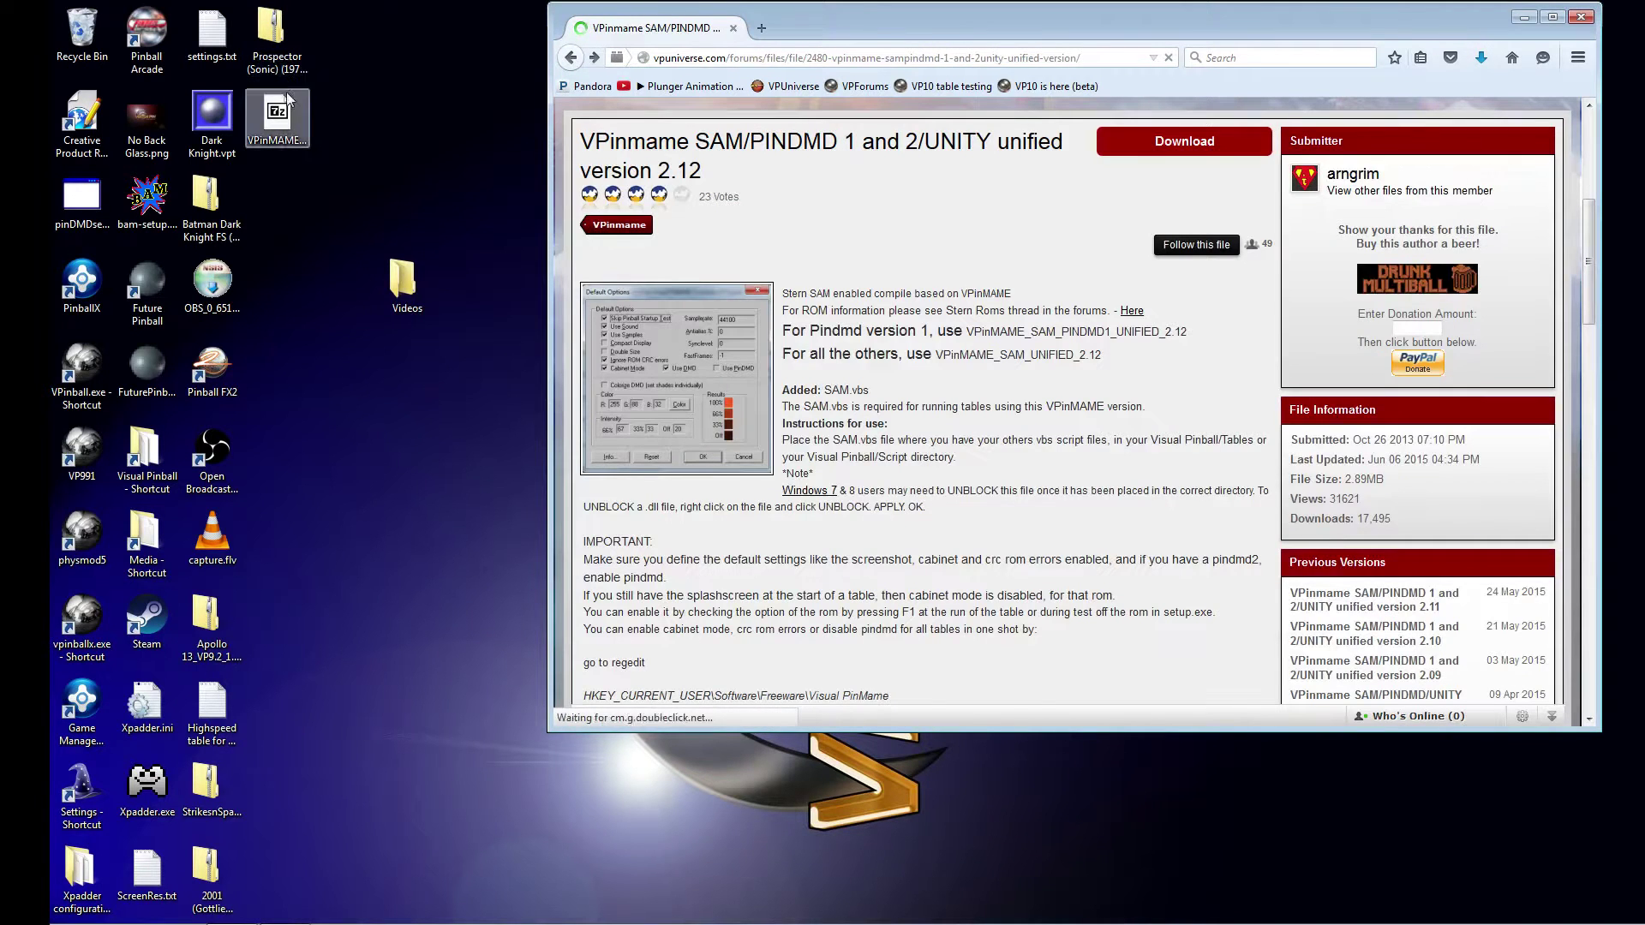
Extract VPinMAME.dll from the downloaded VPinMAME archive onto the desktop and close the archive
click(288, 110)
double_click(288, 109)
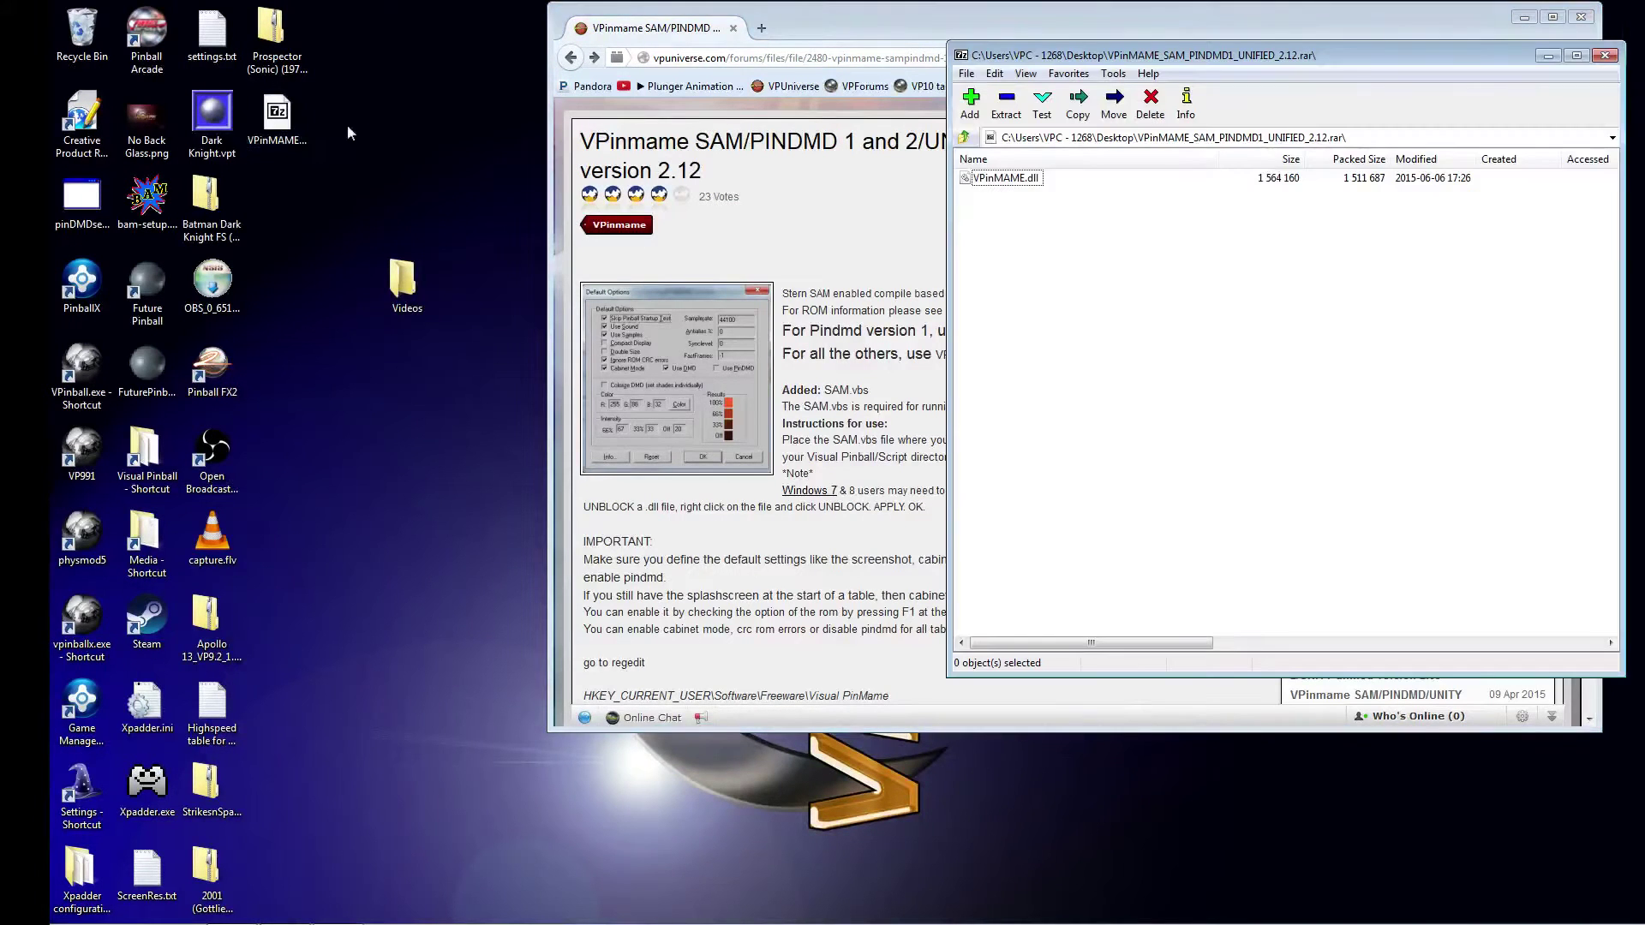
click(1007, 180)
drag(1010, 184, 306, 208)
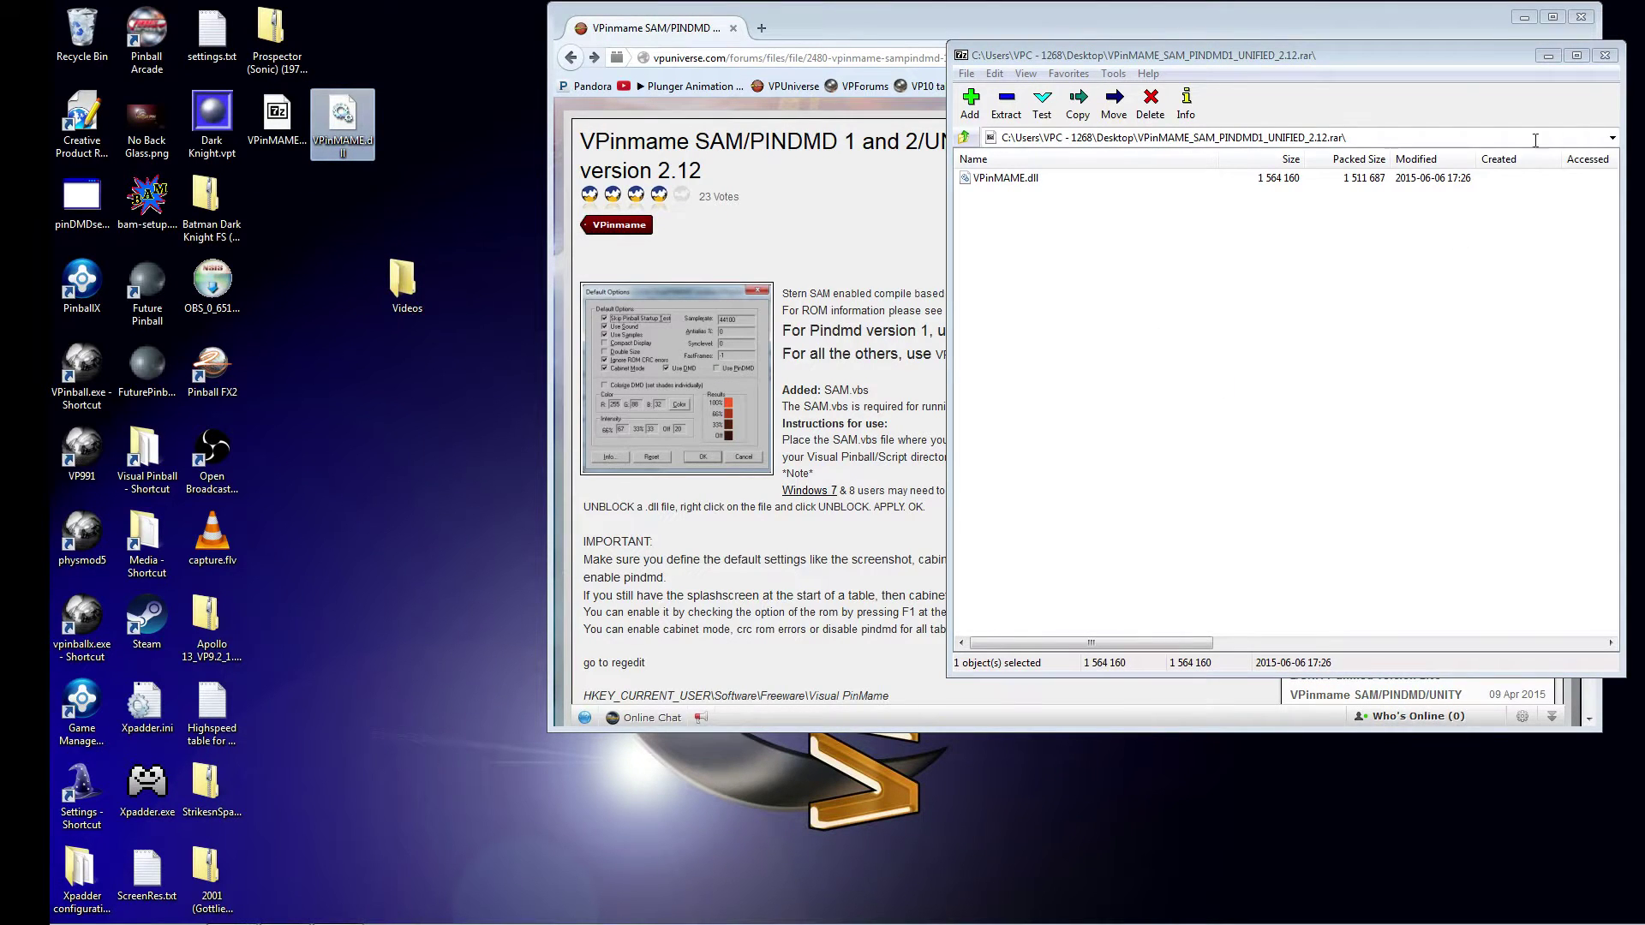
click(1605, 54)
Download sam_vbs.rar from the same VPinmame file list and save it to the Desktop
scroll(959, 412, down, 2)
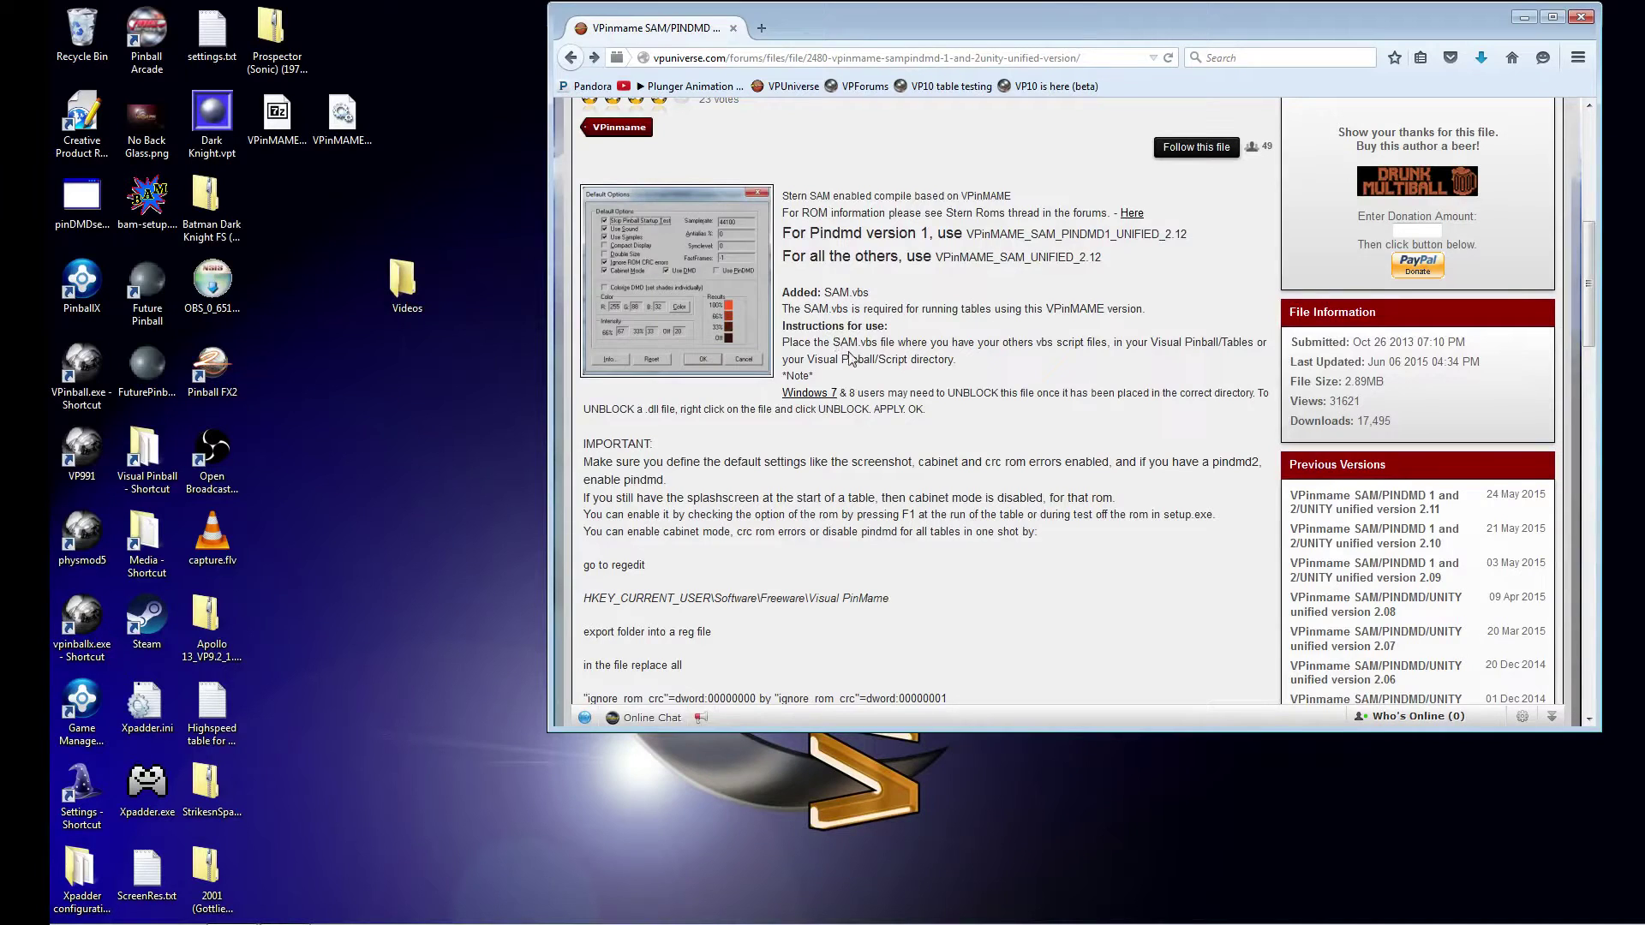
scroll(857, 360, up, 4)
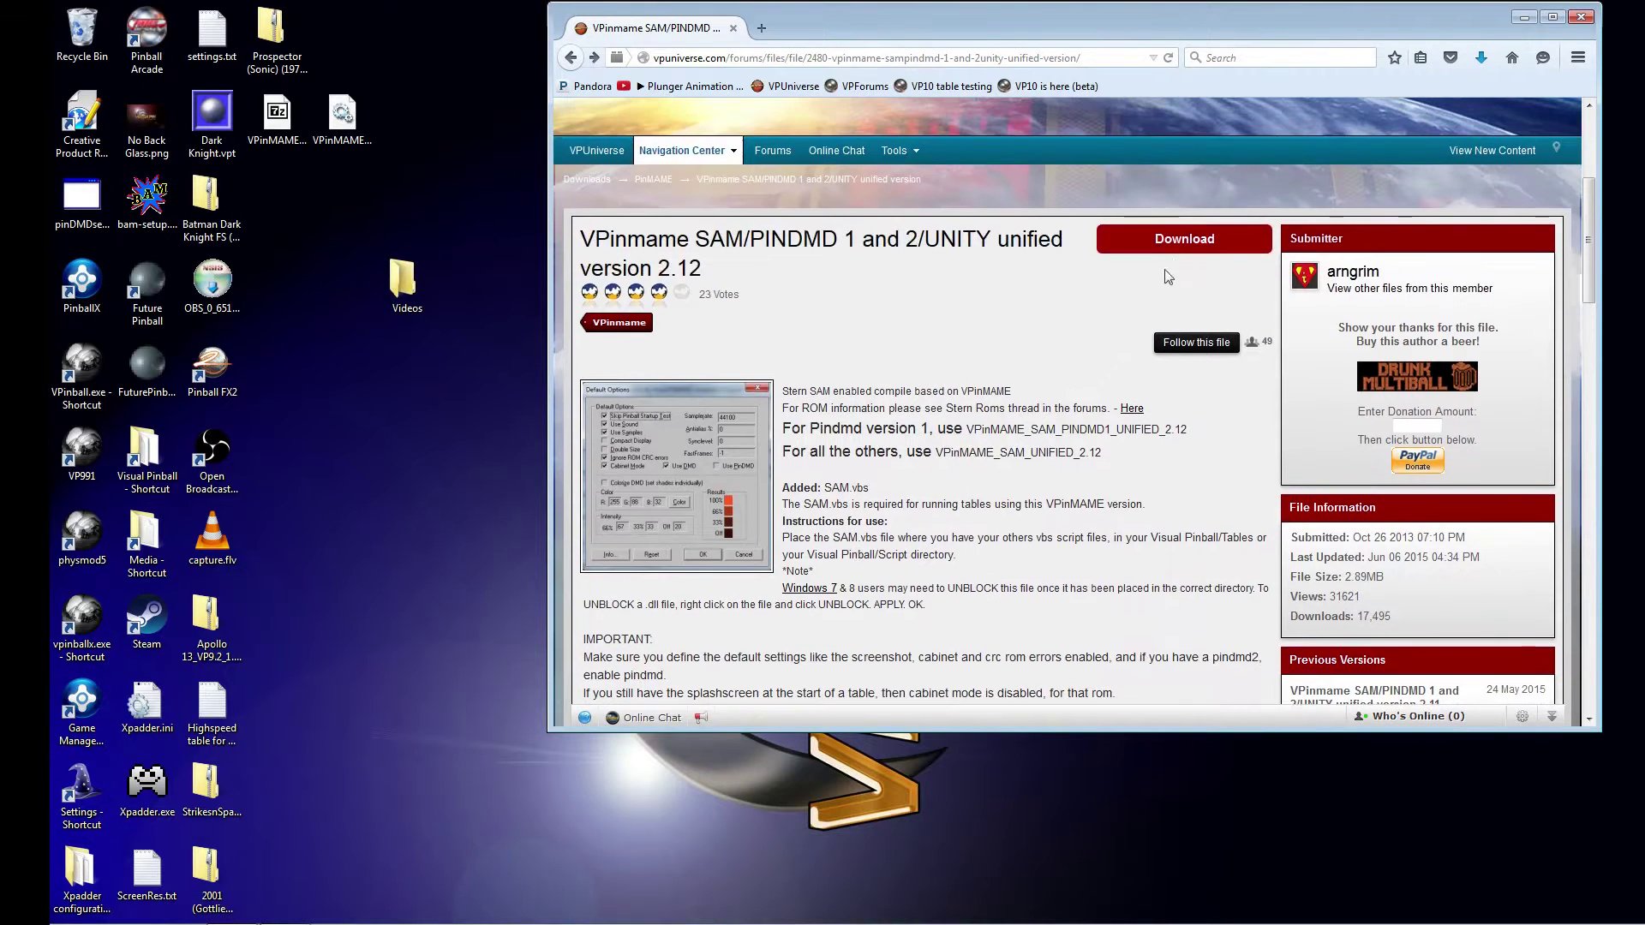
click(1183, 249)
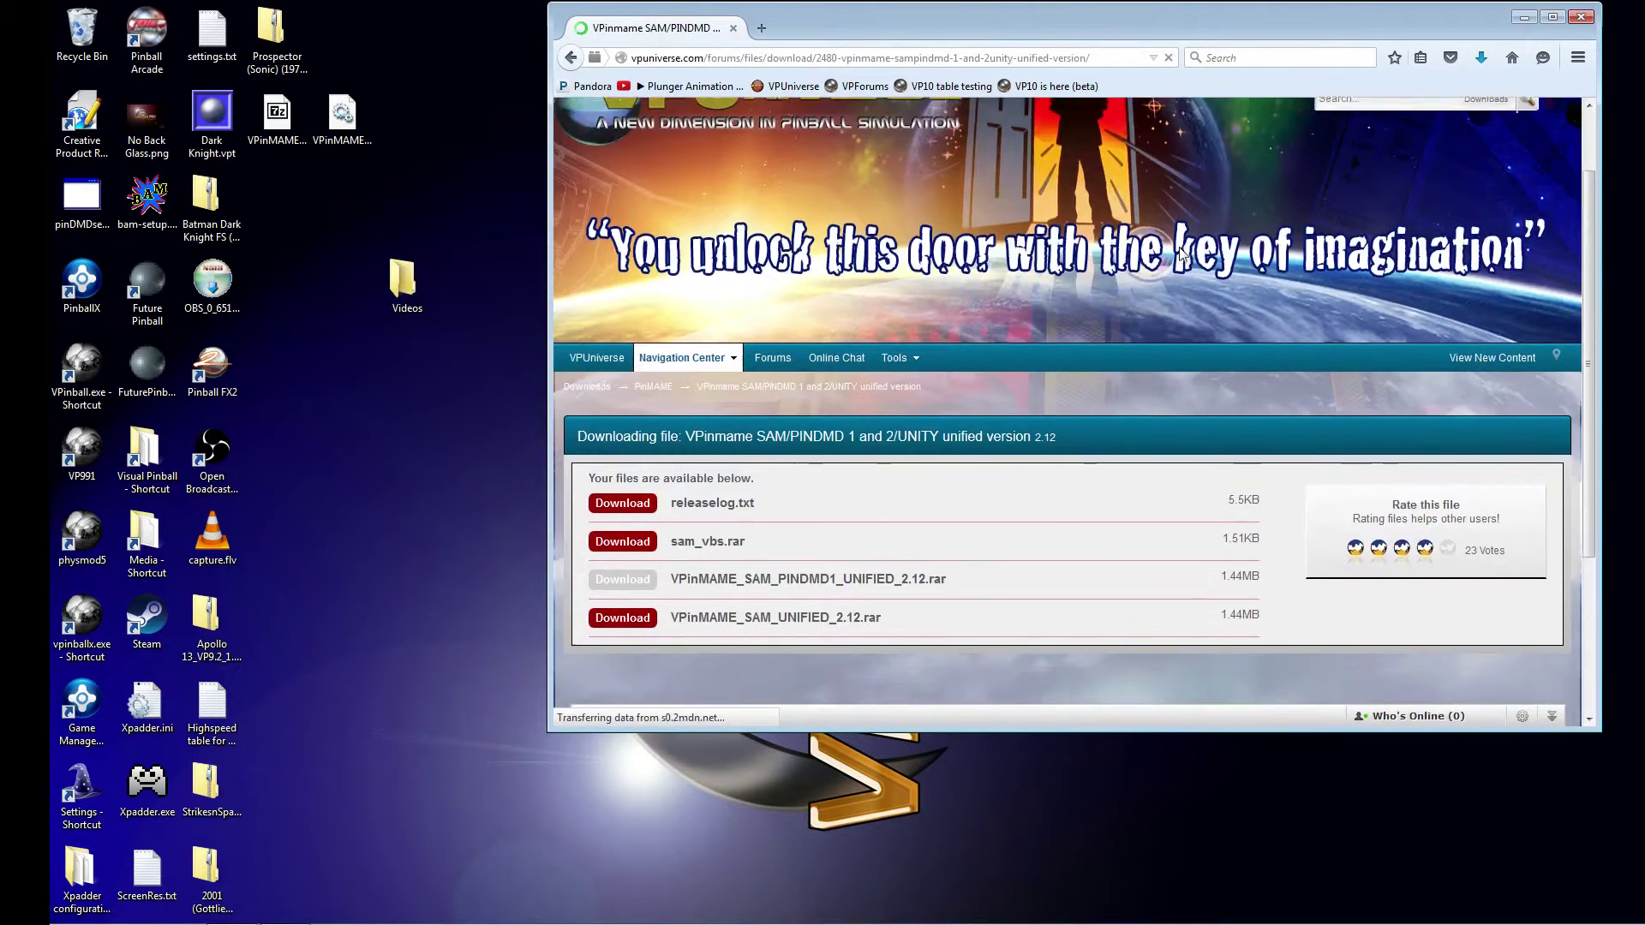
scroll(908, 360, down, 2)
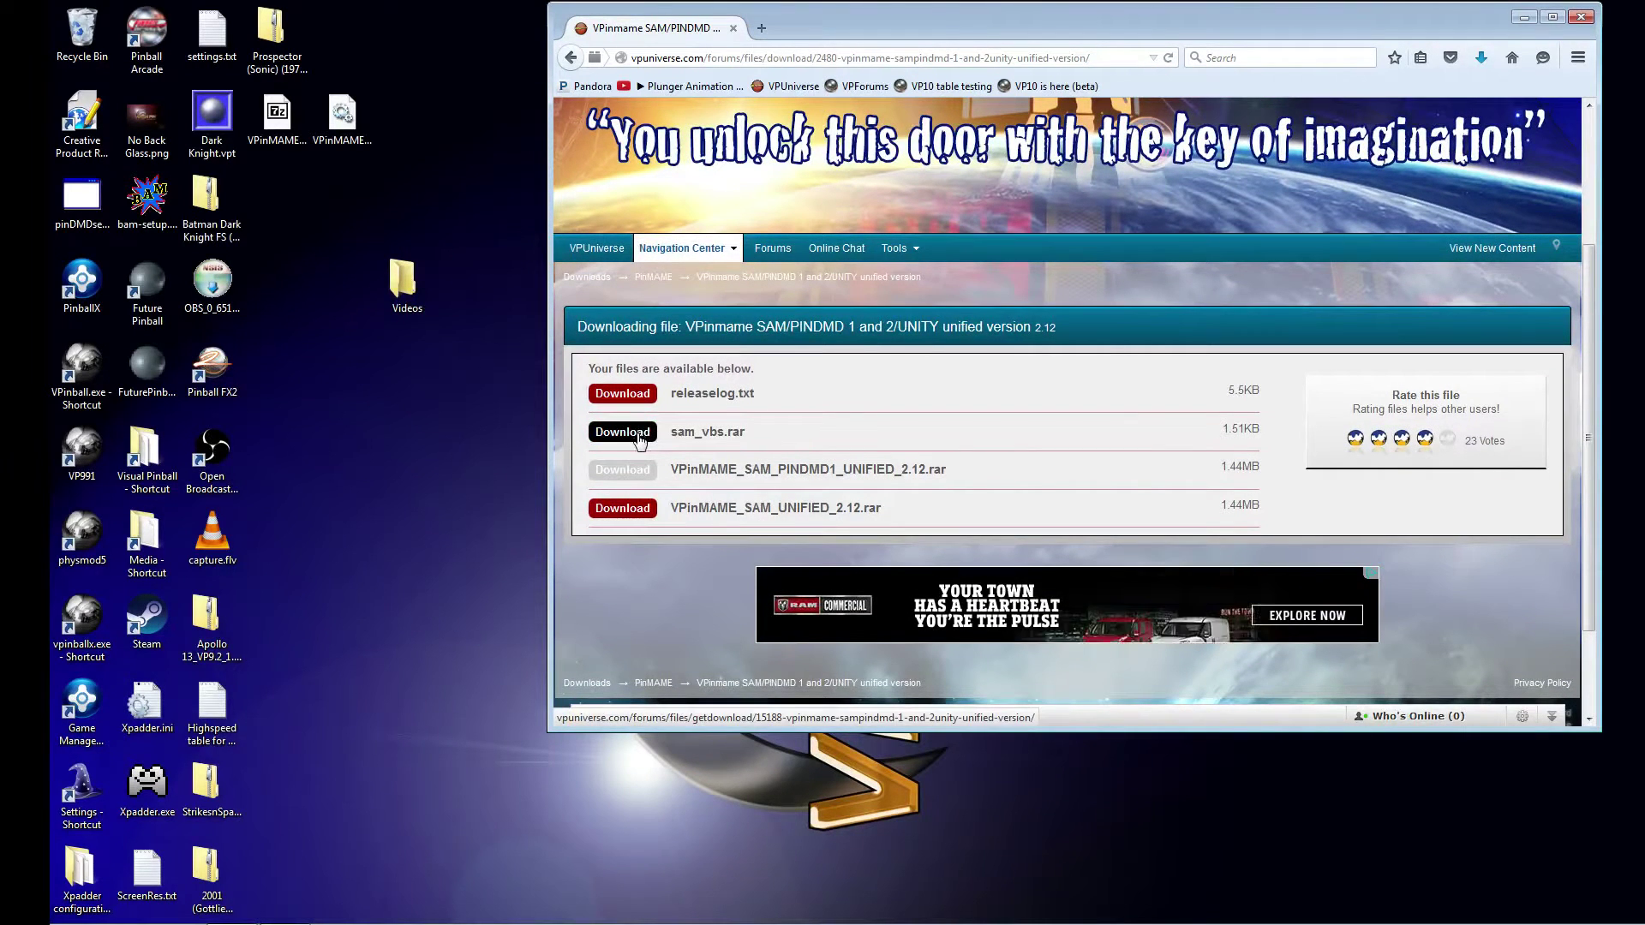
drag(767, 439, 669, 434)
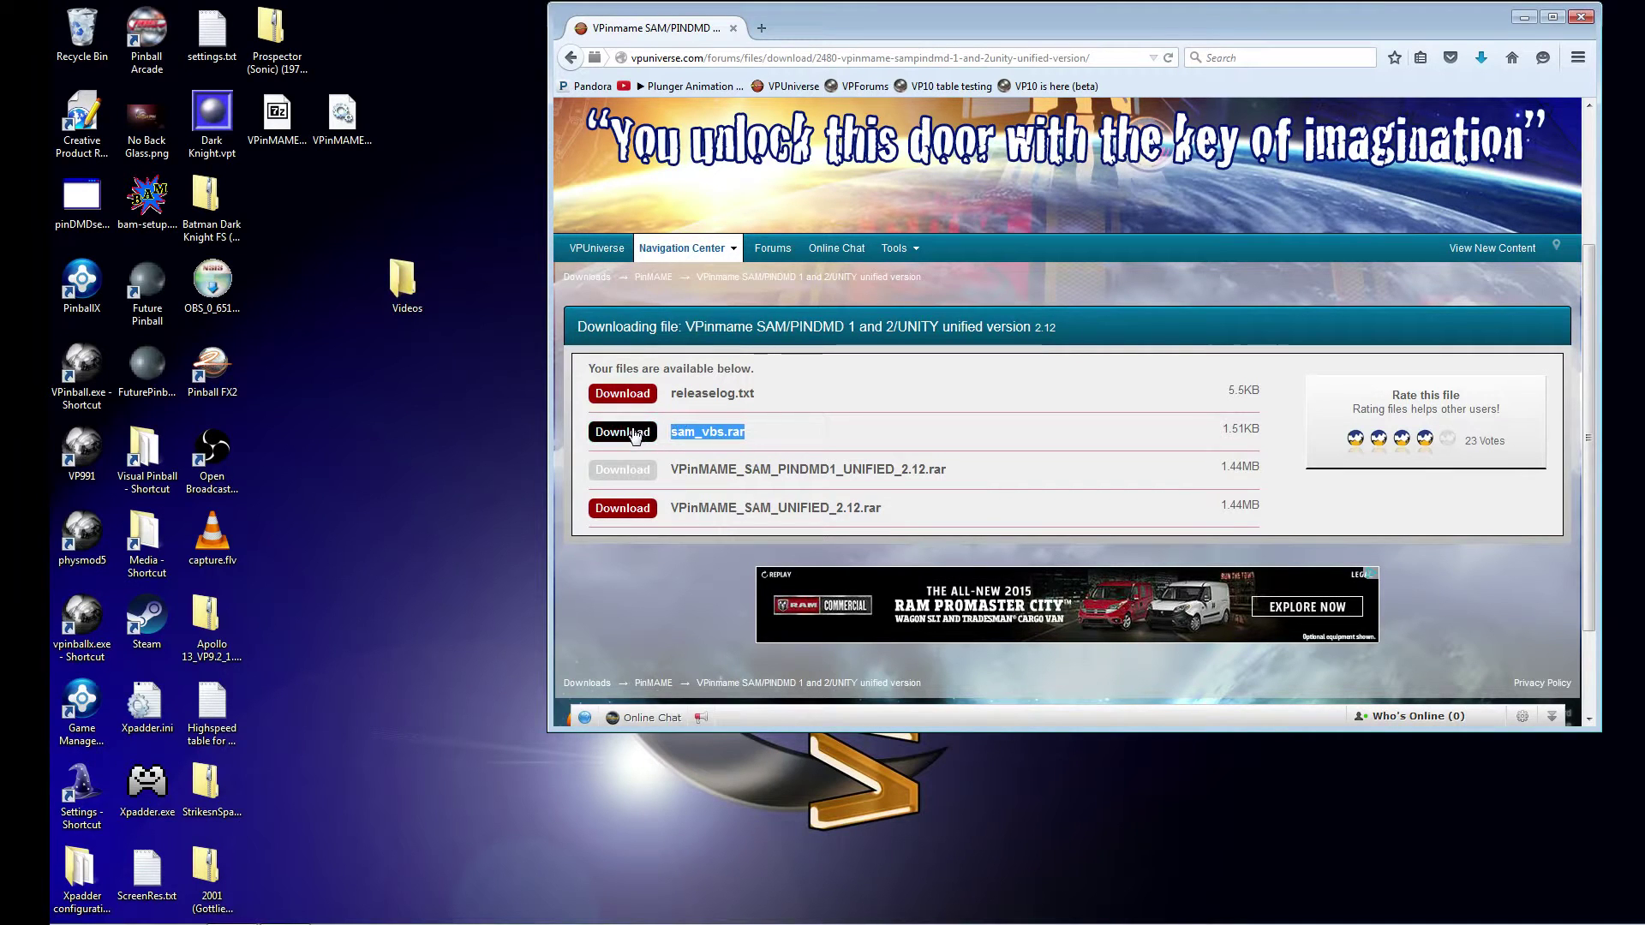
click(635, 436)
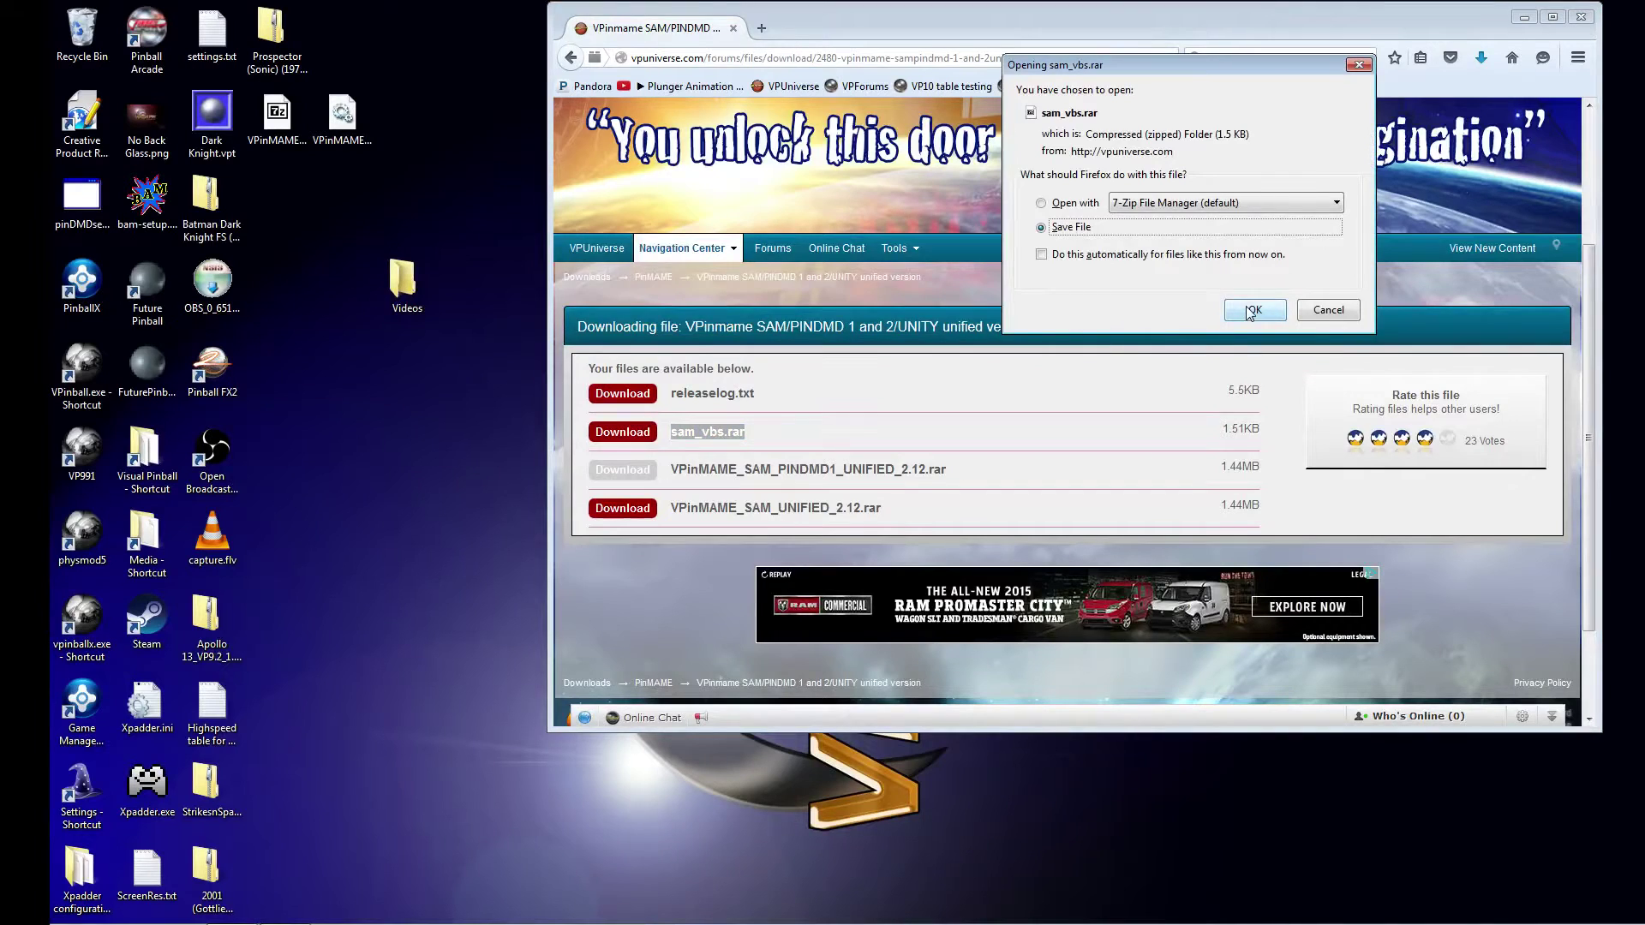
click(1251, 311)
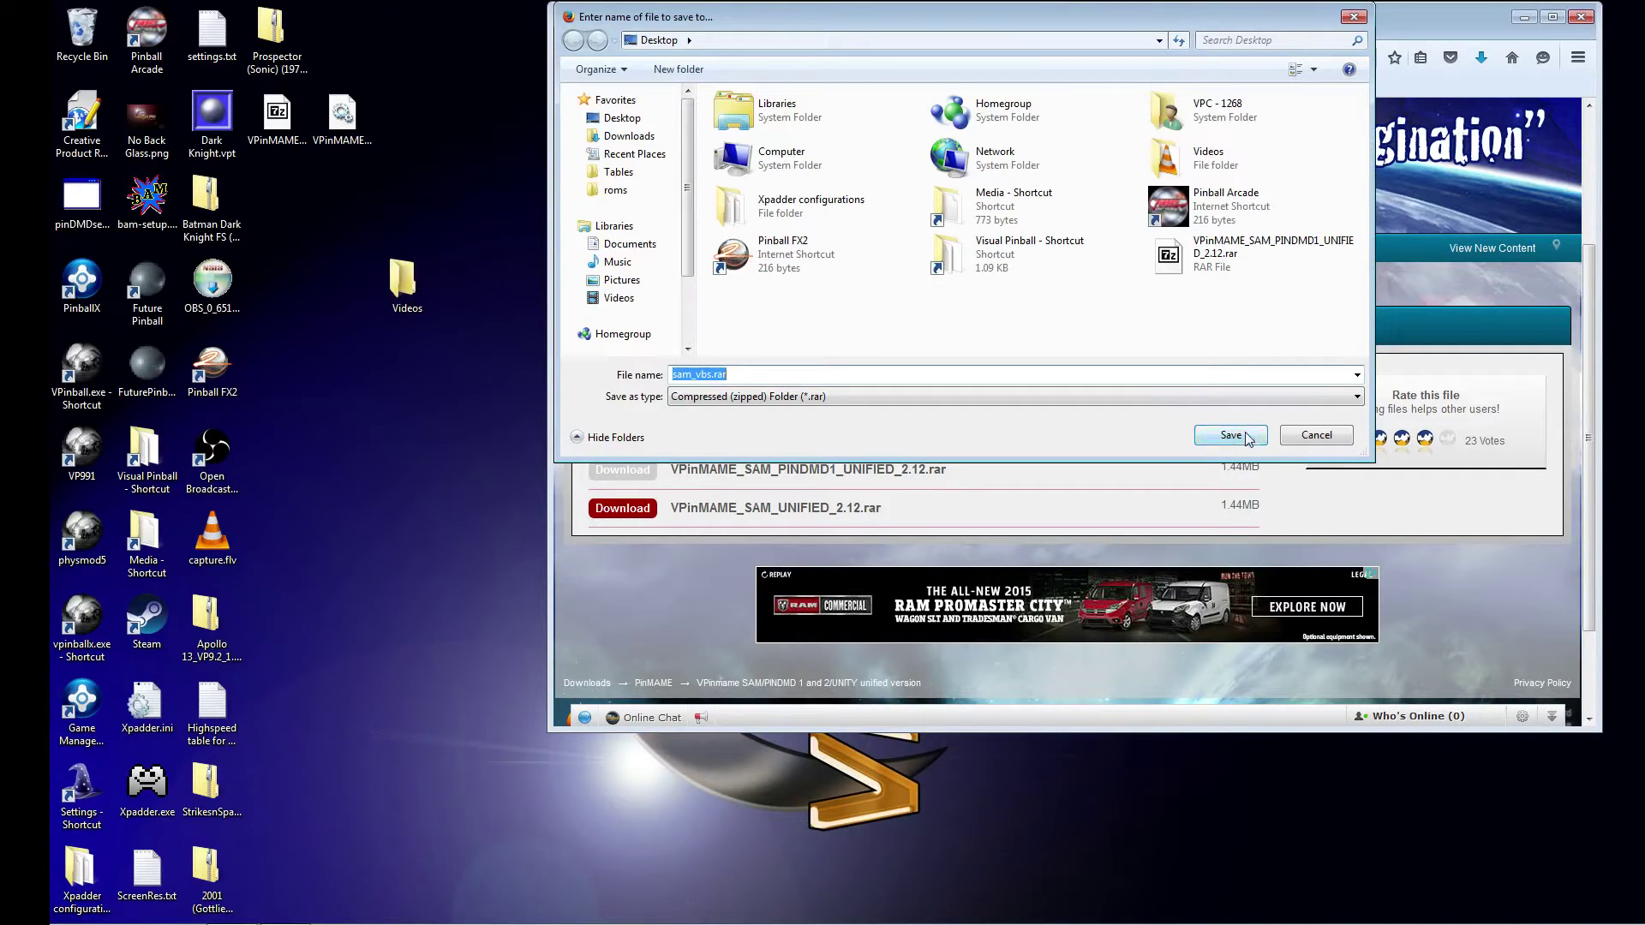
click(1248, 436)
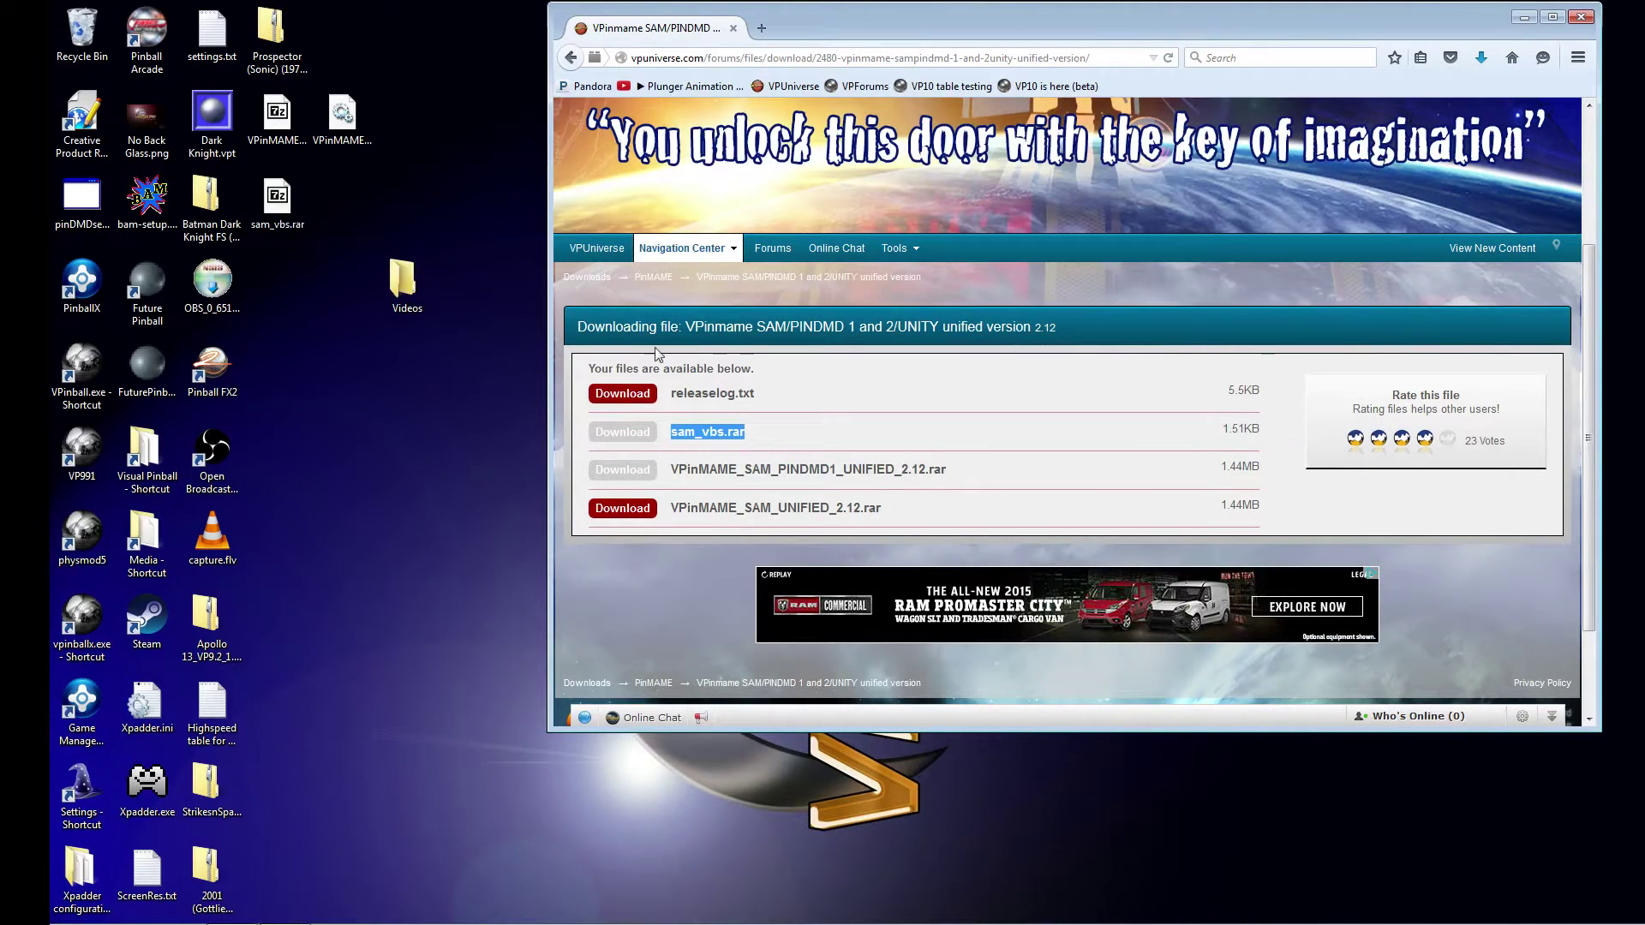
Set VPinMAME.dll aside on the desktop and extract sam.vbs from sam_vbs.rar next to it, closing the archive
drag(343, 120, 407, 122)
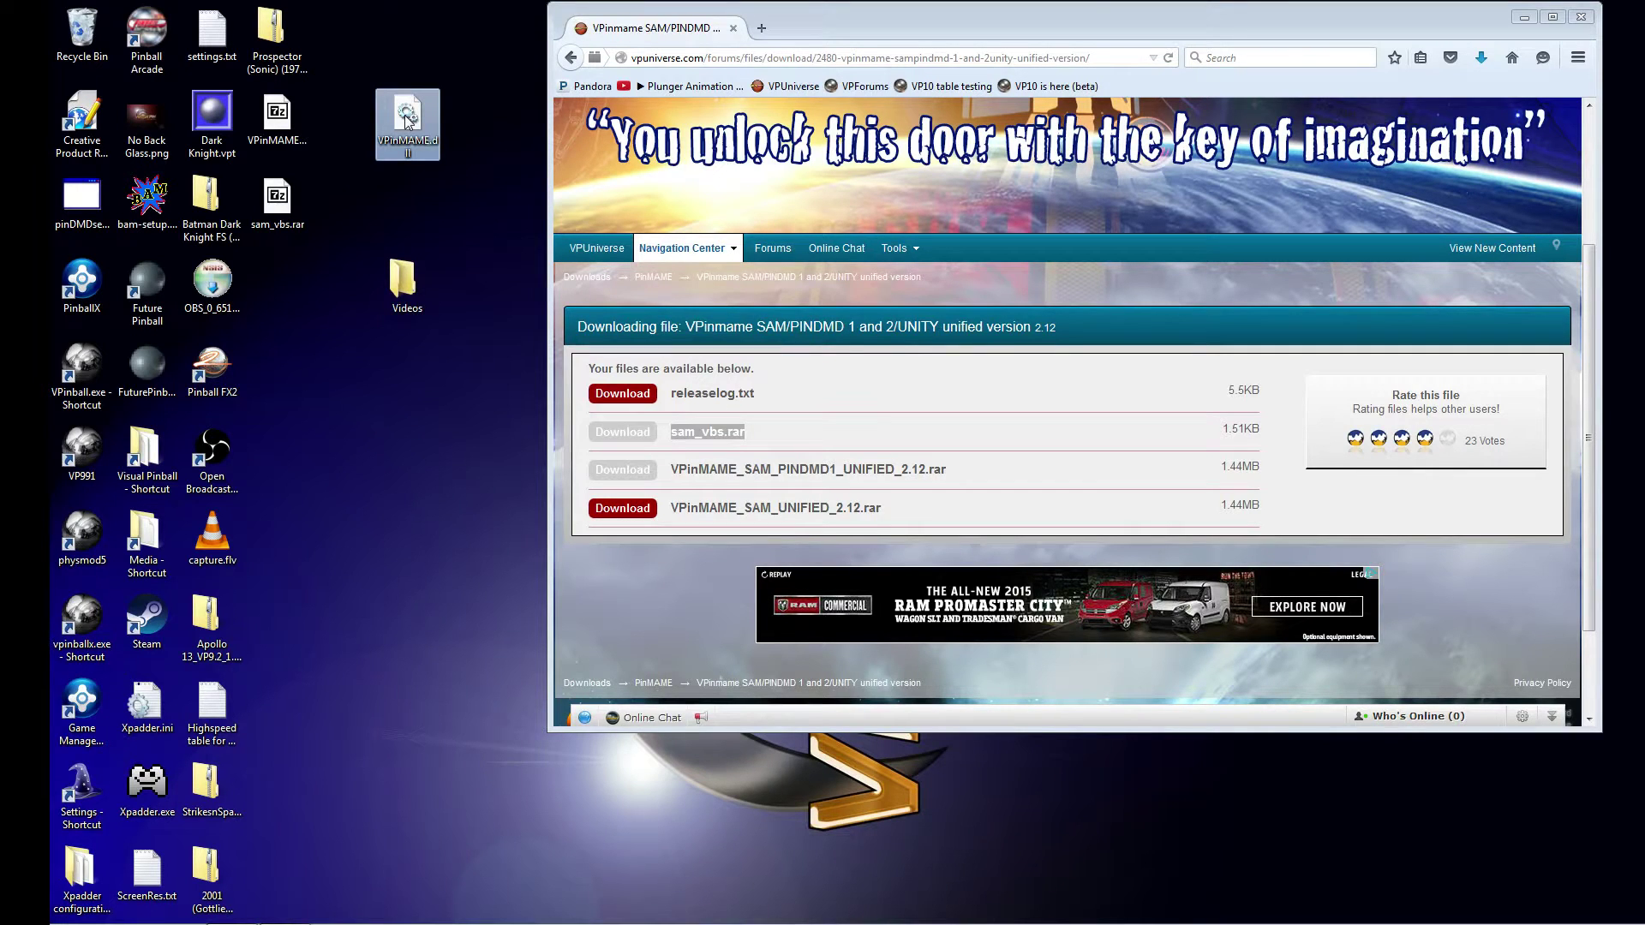
click(272, 206)
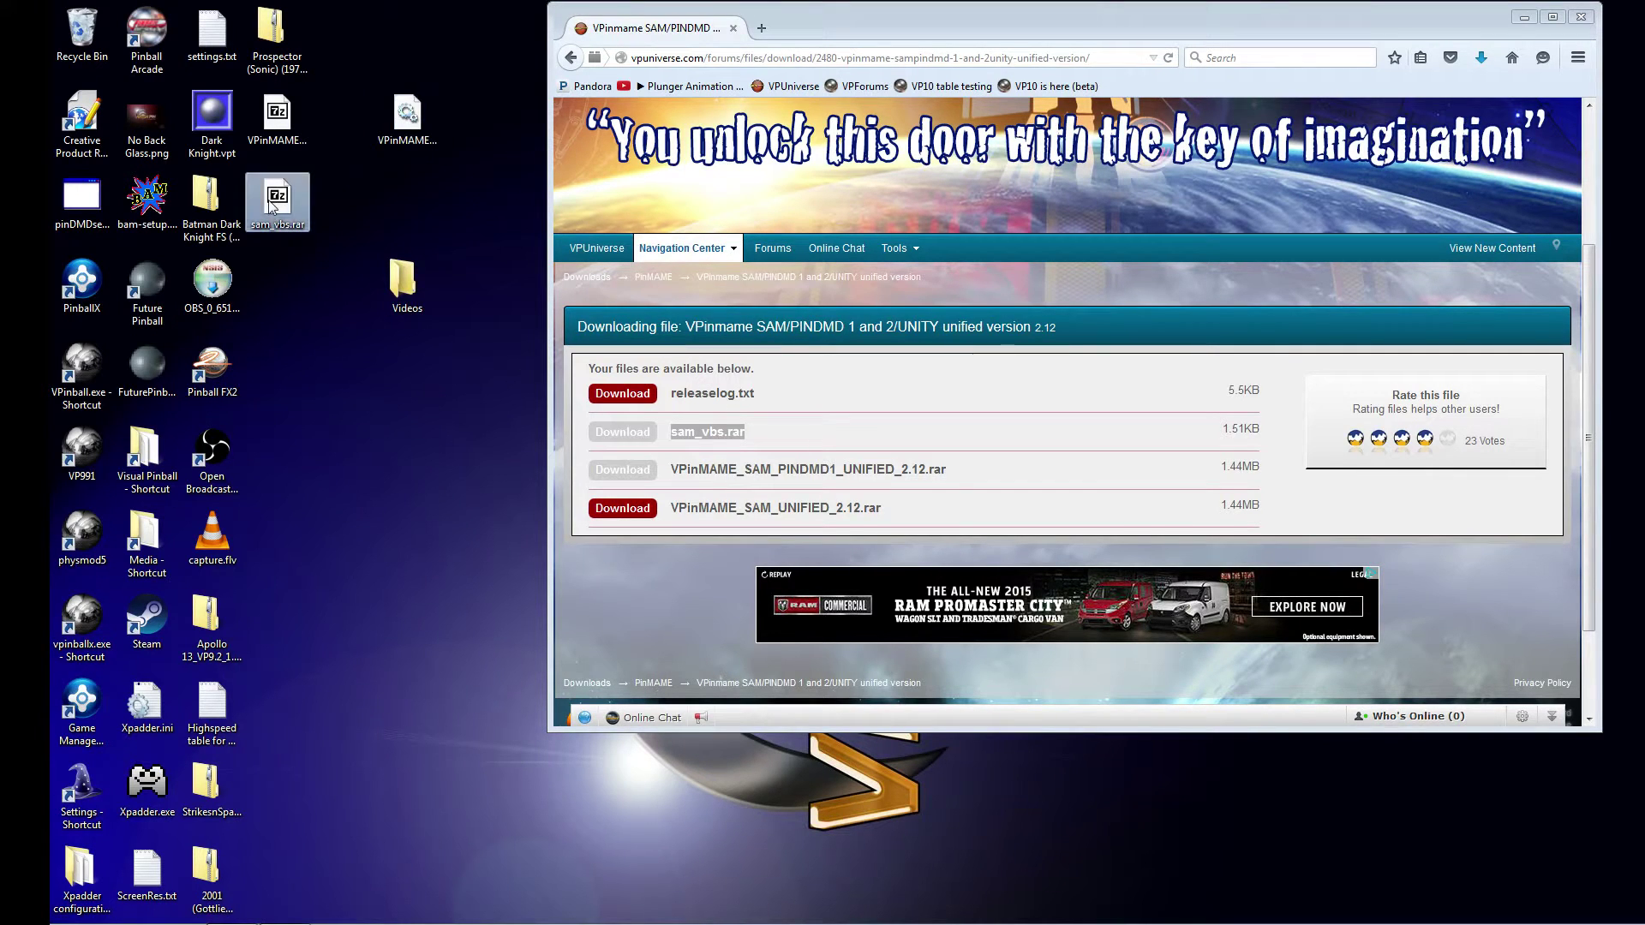
double_click(272, 206)
drag(994, 178, 353, 172)
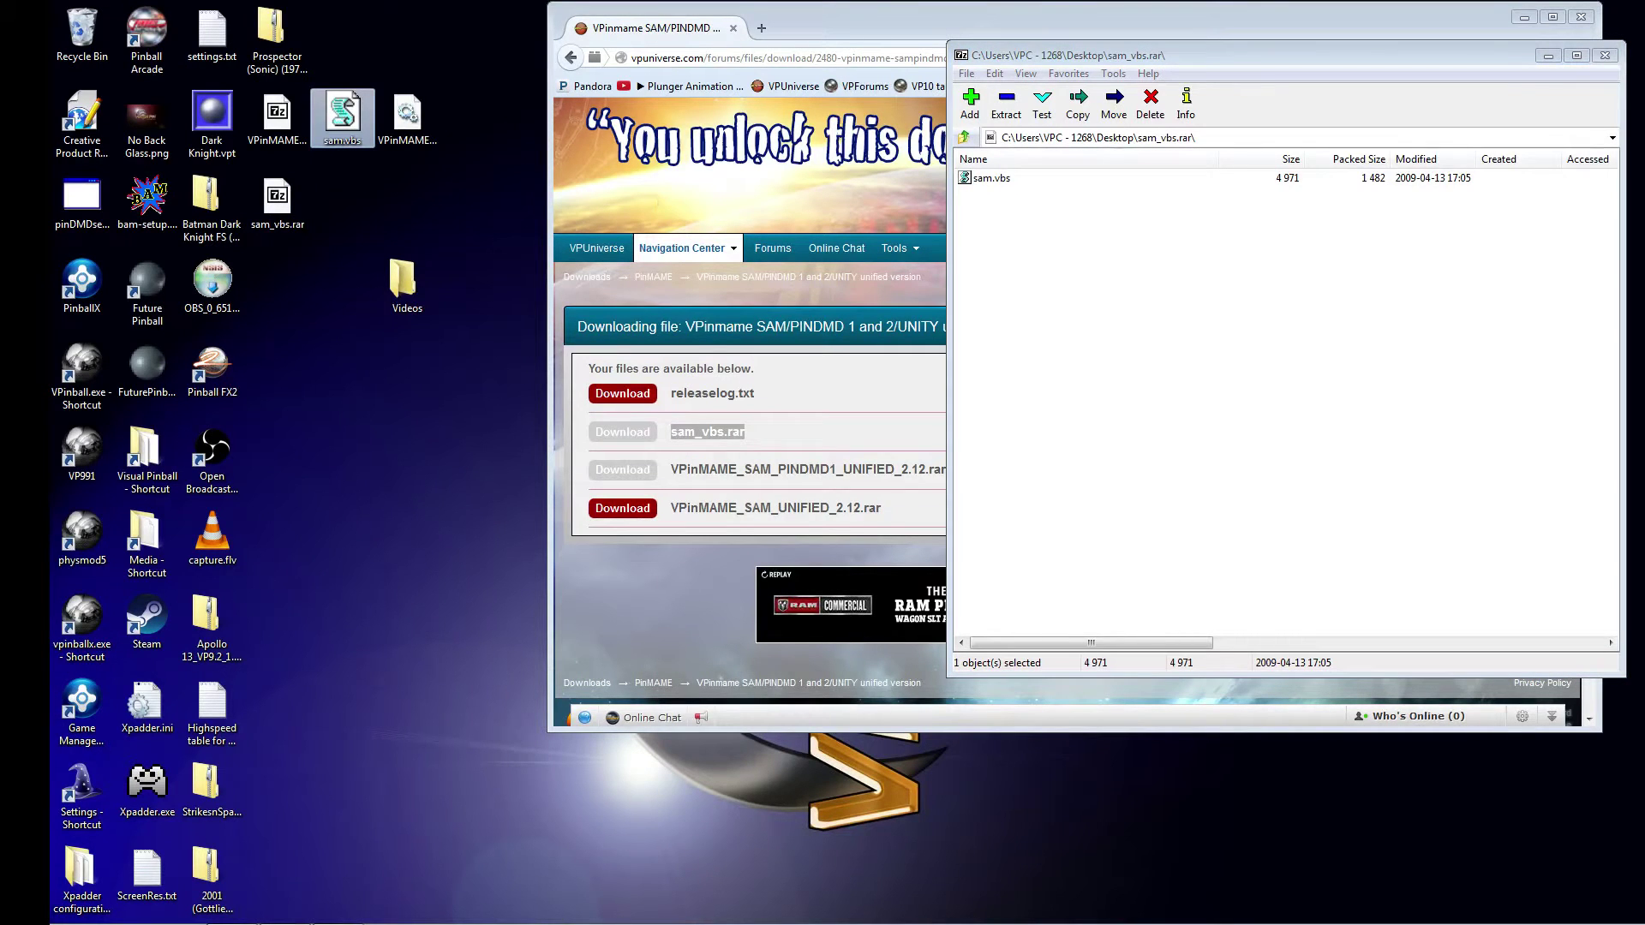
click(1605, 55)
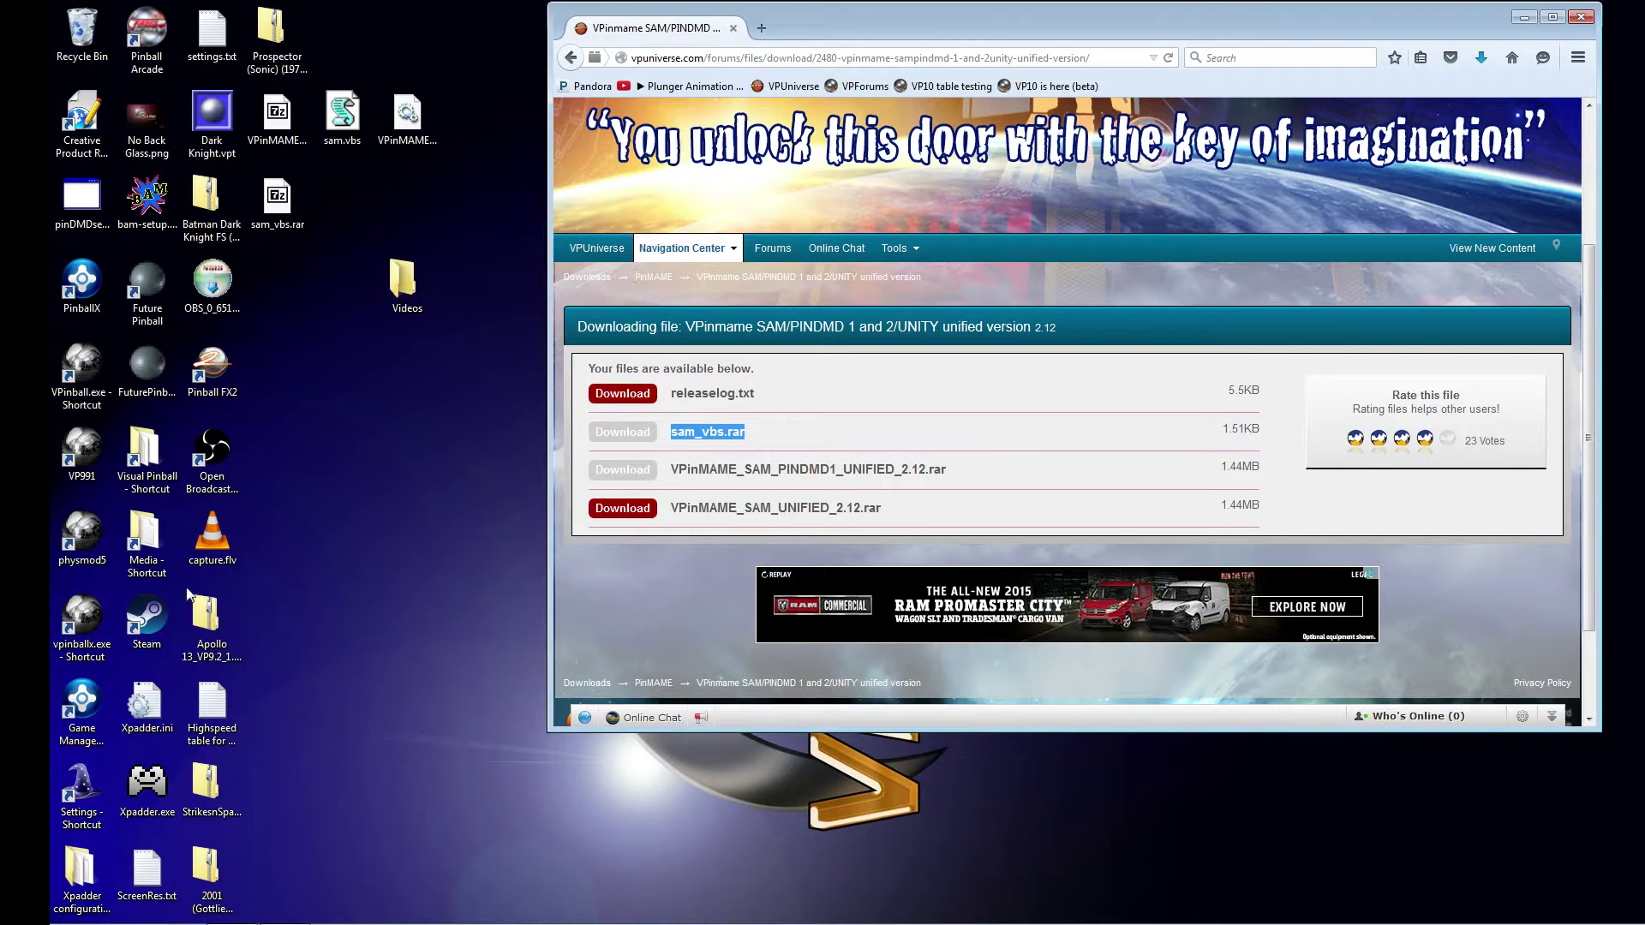
Minimize the browser and open the VPinMAME folder inside the Visual Pinball program folder
double_click(144, 452)
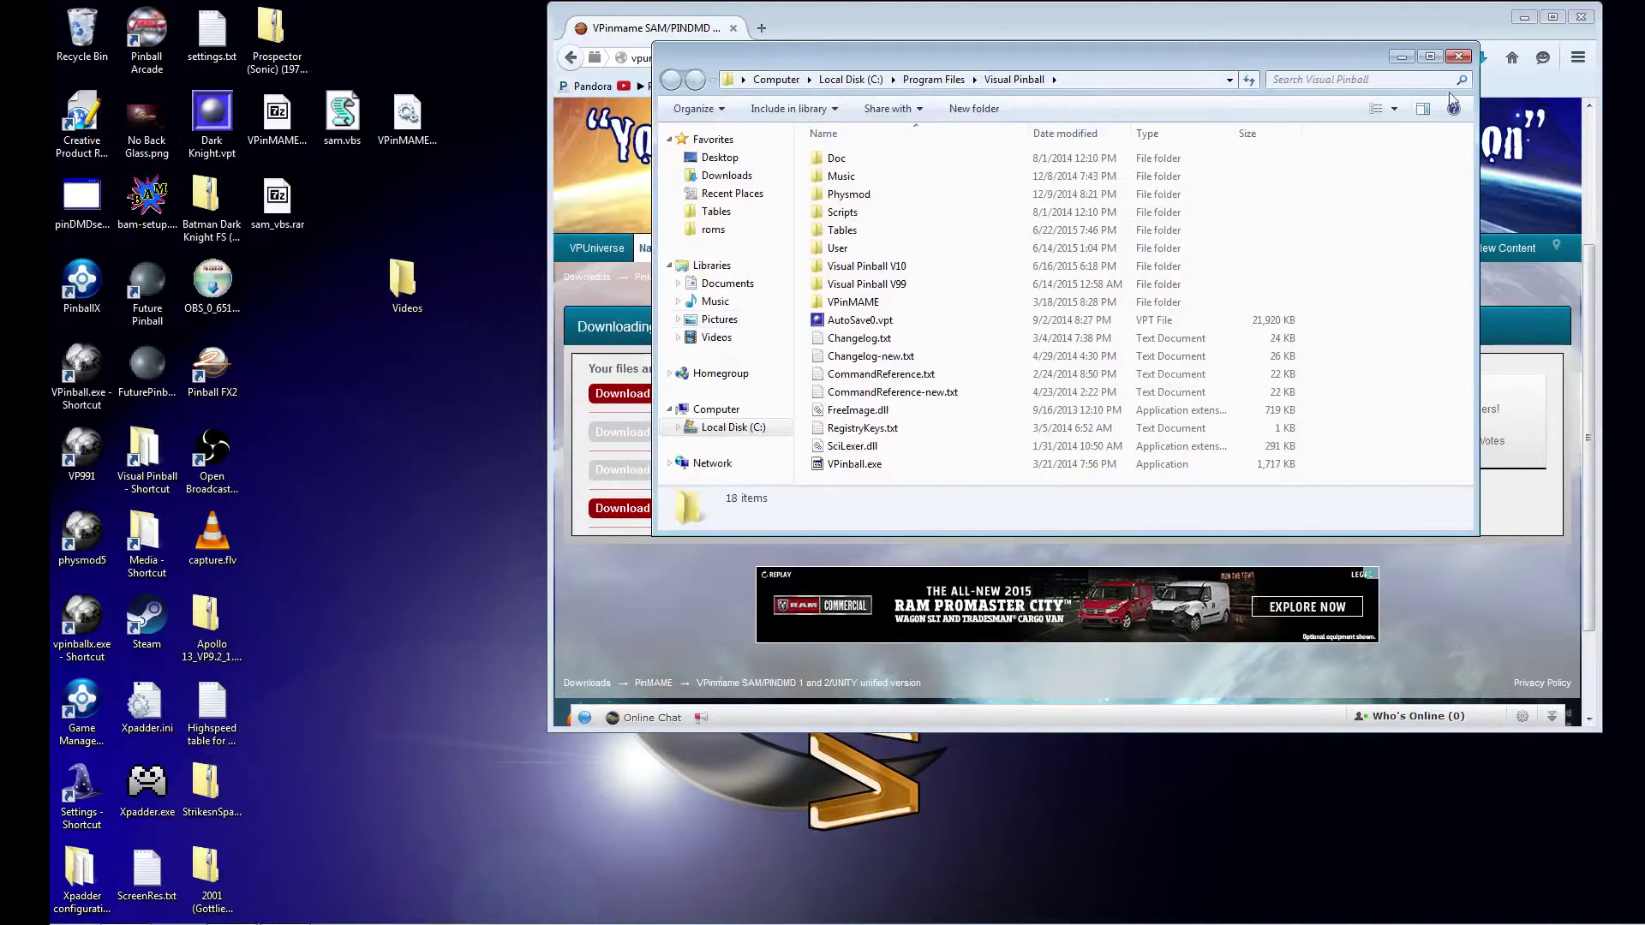
click(1525, 17)
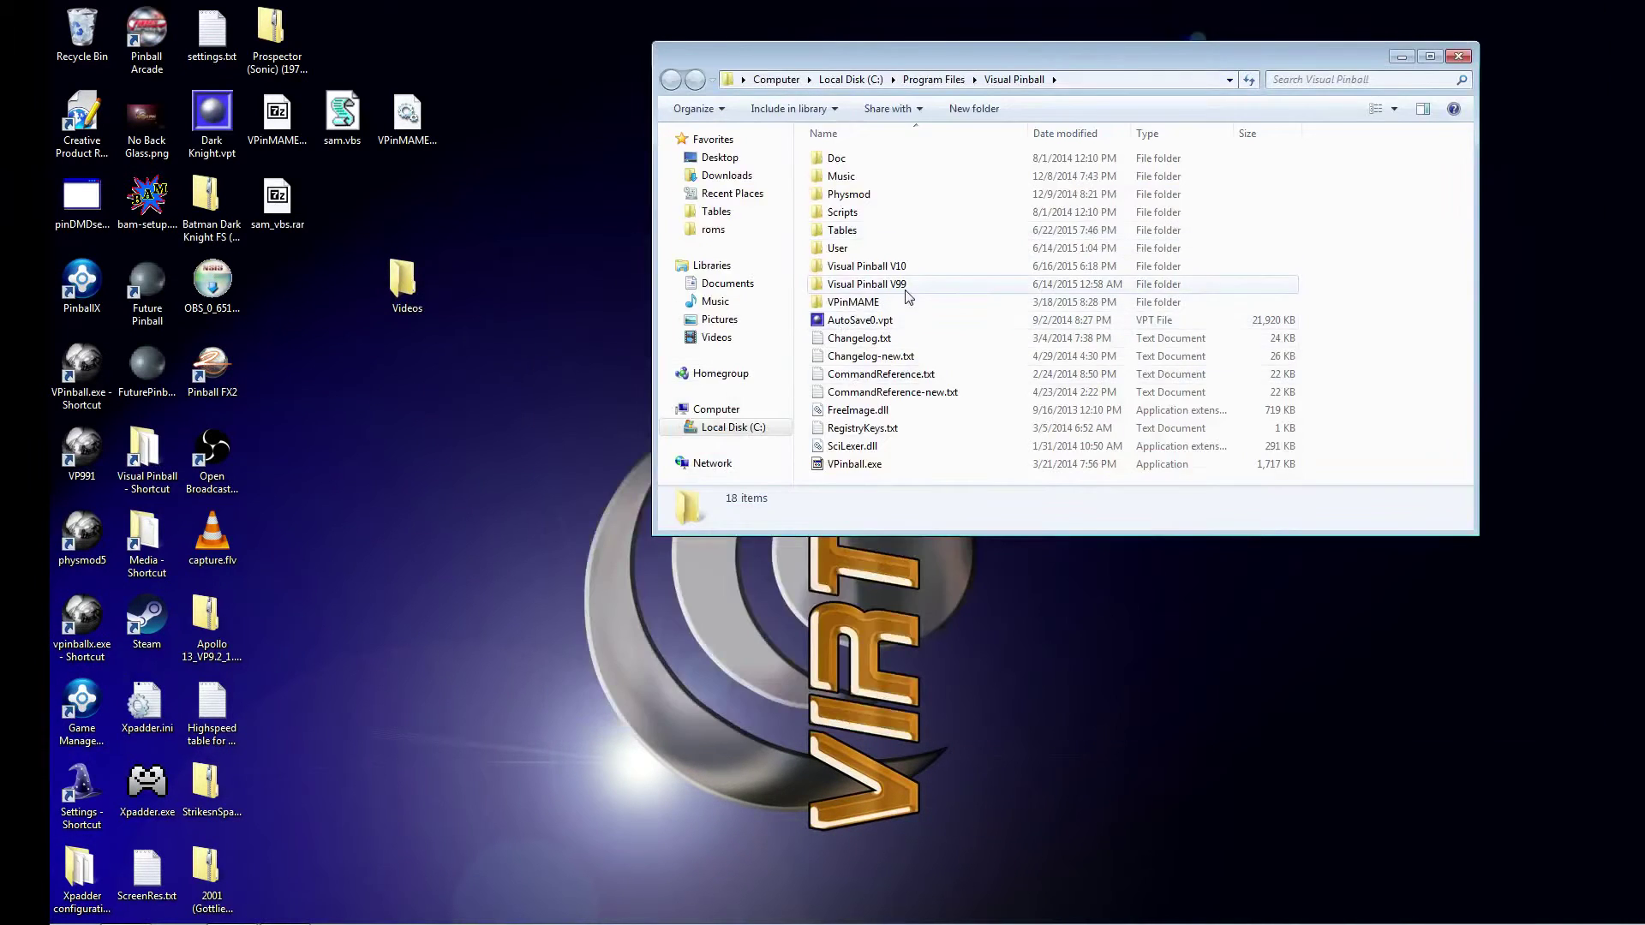
double_click(857, 302)
click(885, 310)
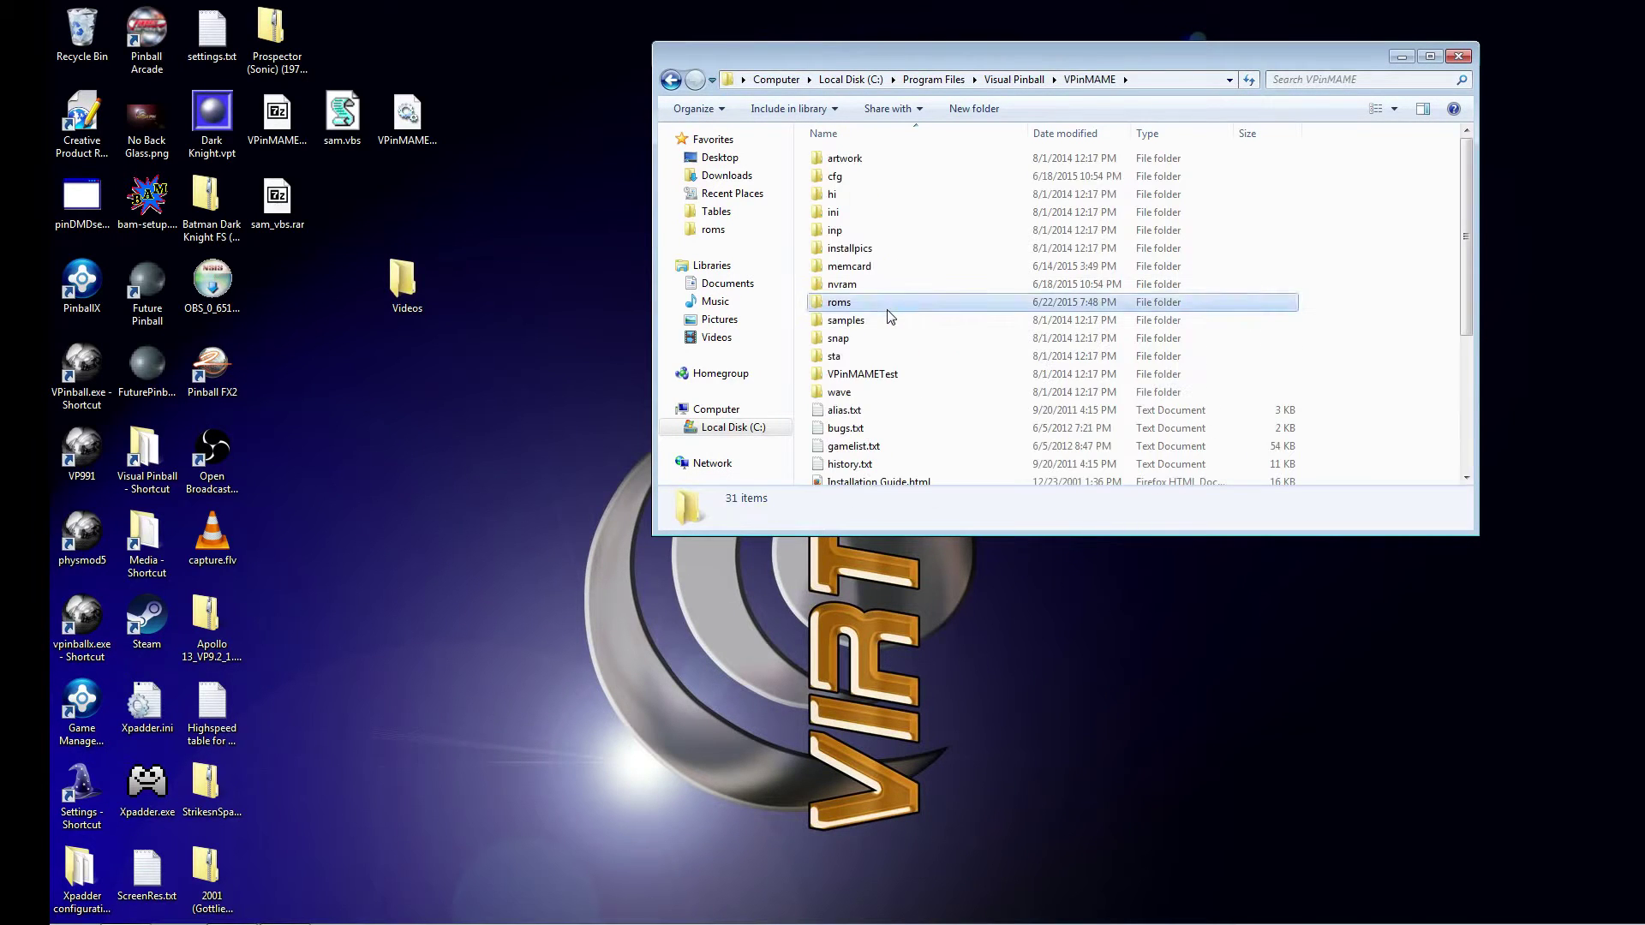
click(670, 80)
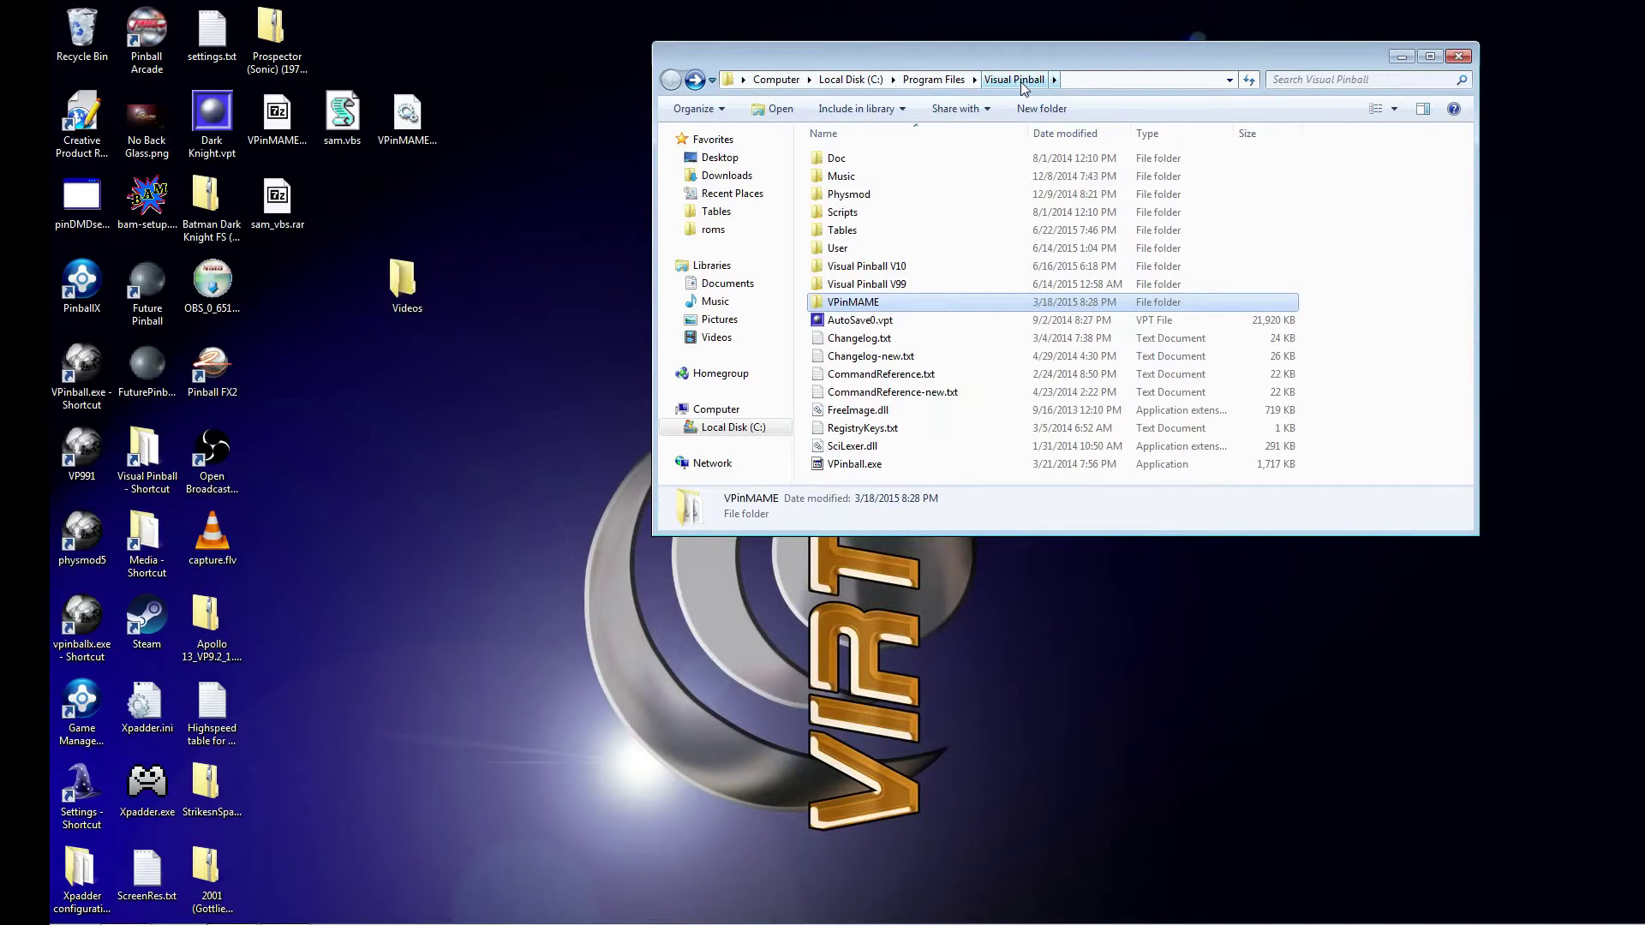
double_click(861, 308)
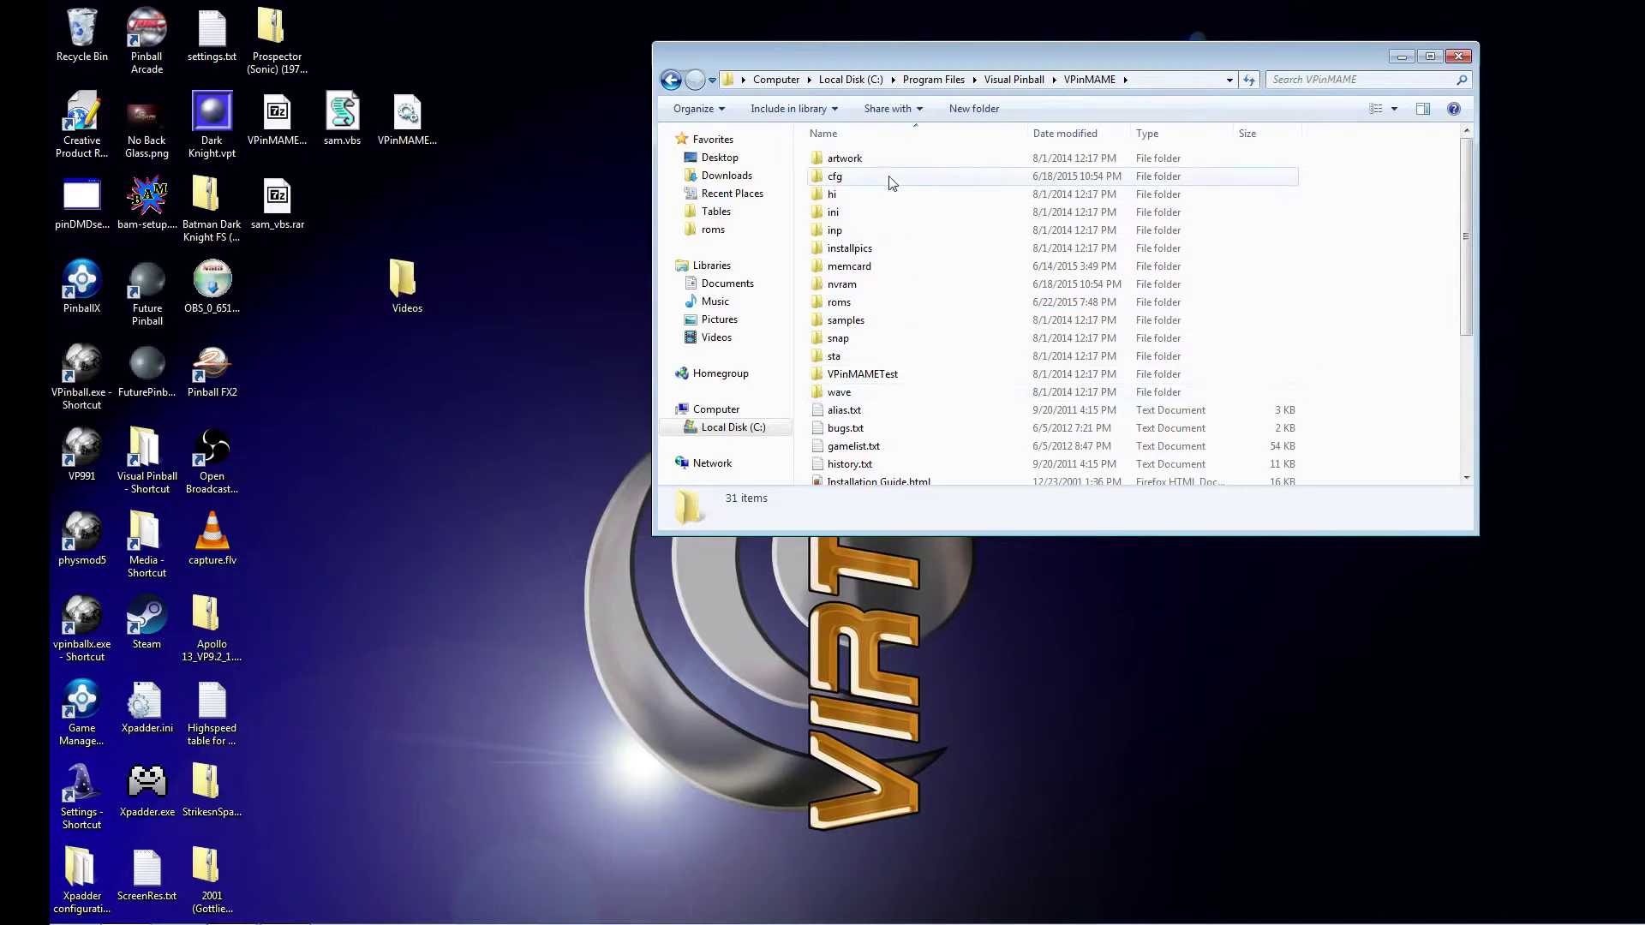
Move VPinMAME.dll from the desktop into the VPinMAME folder, replacing the existing file of the same name
scroll(911, 294, down, 1)
scroll(910, 294, down, 3)
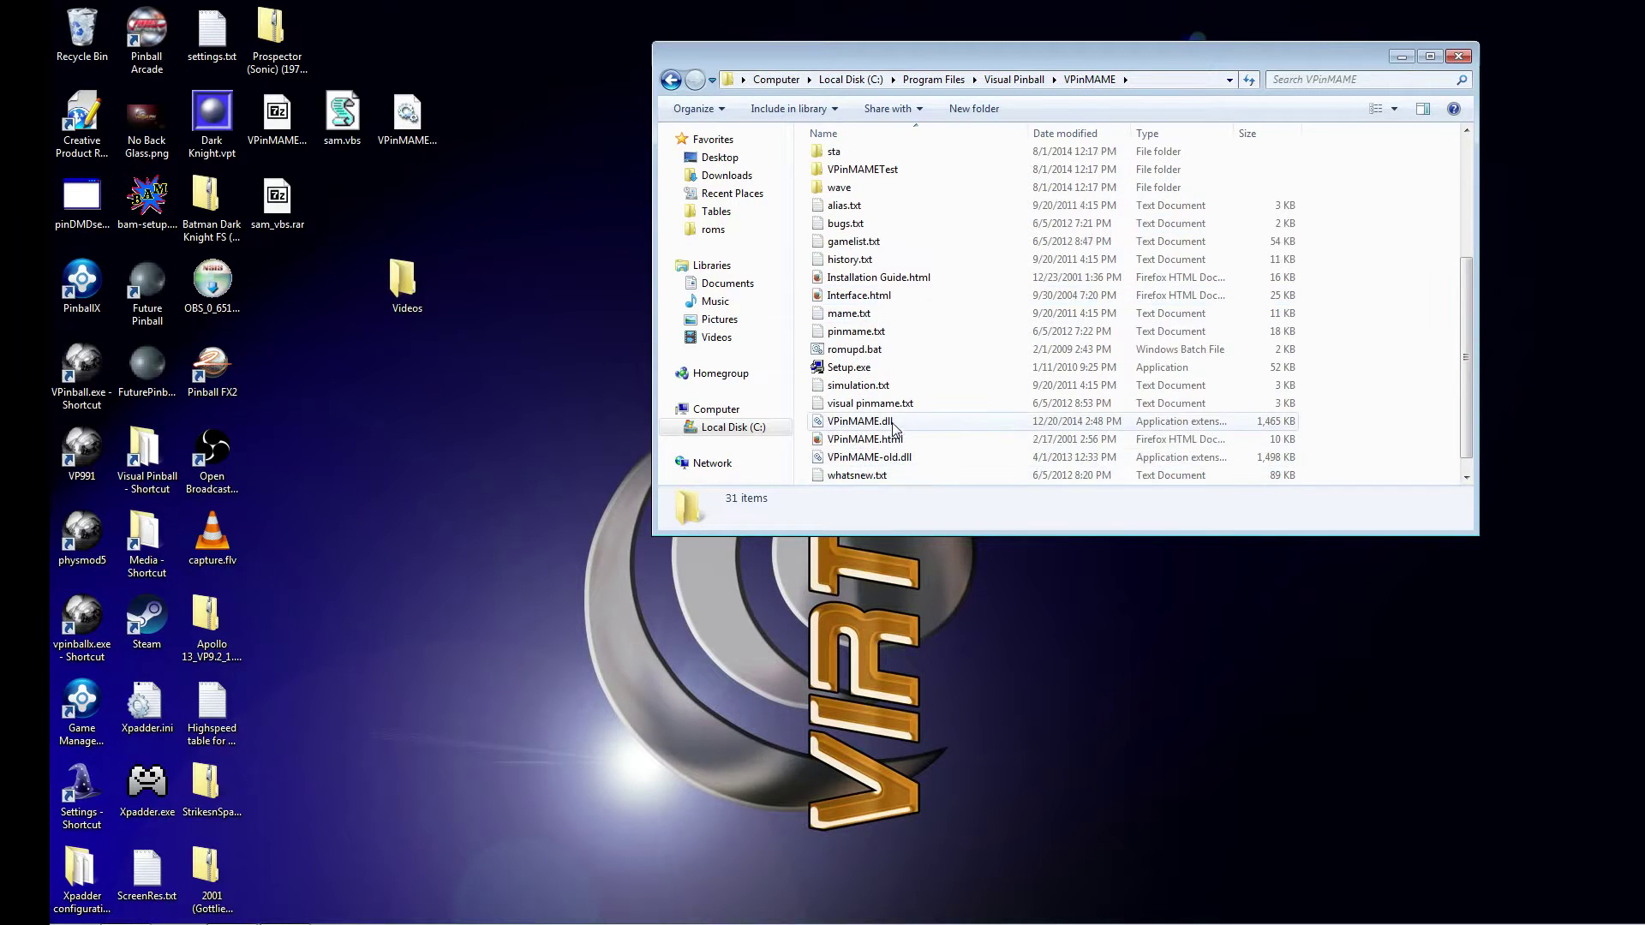
click(896, 423)
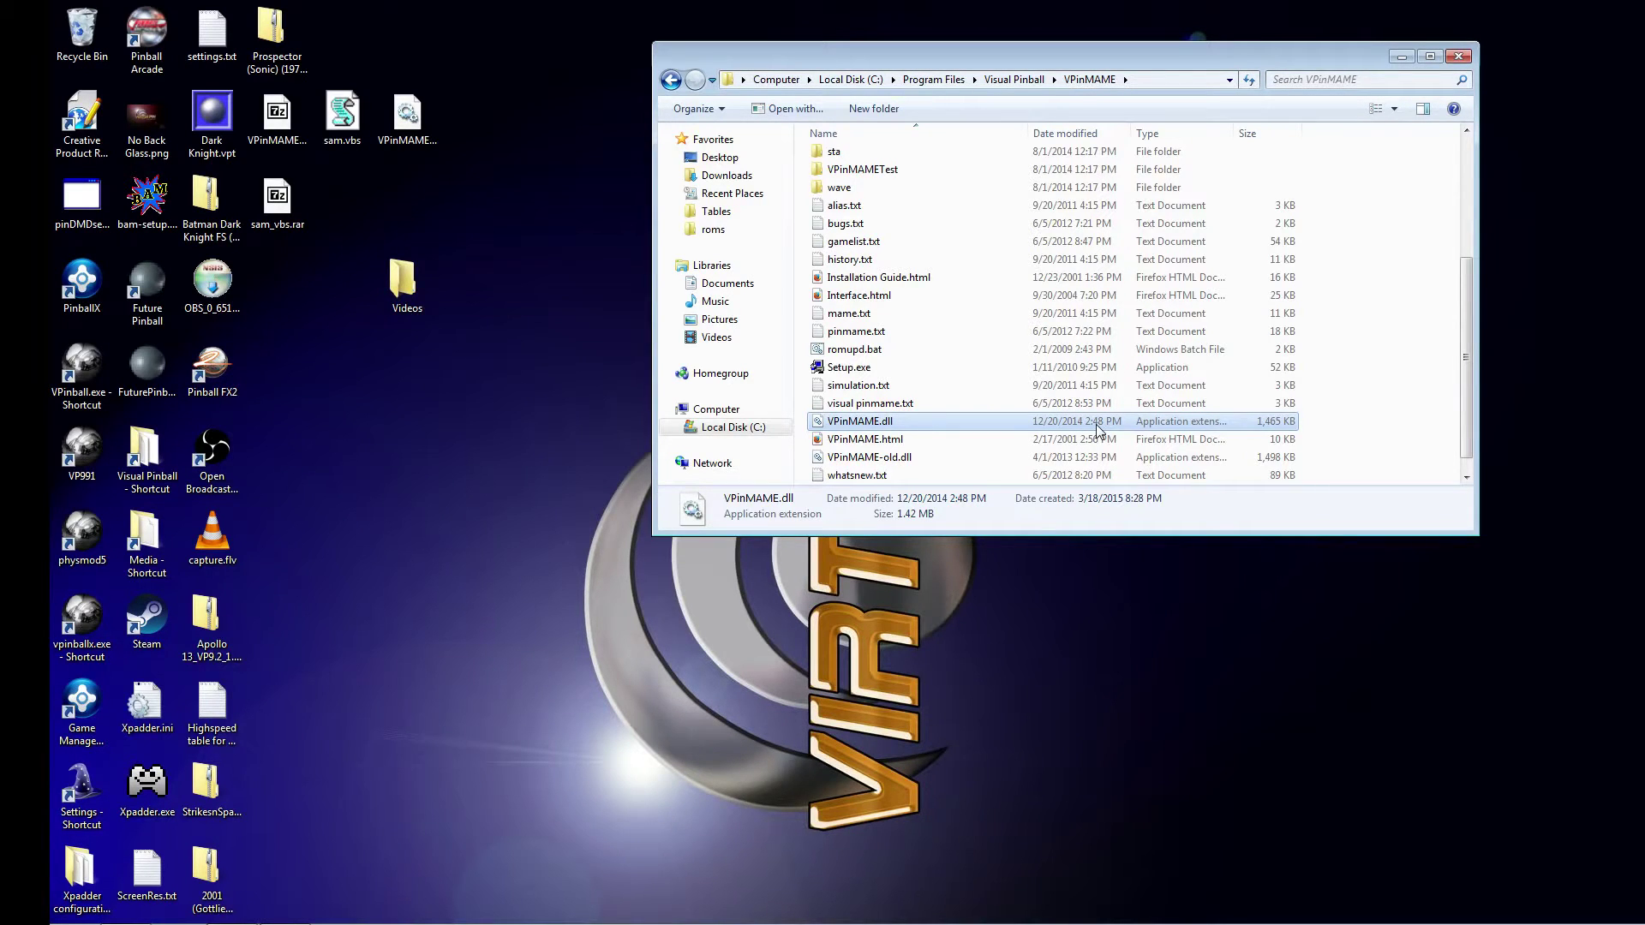
click(408, 120)
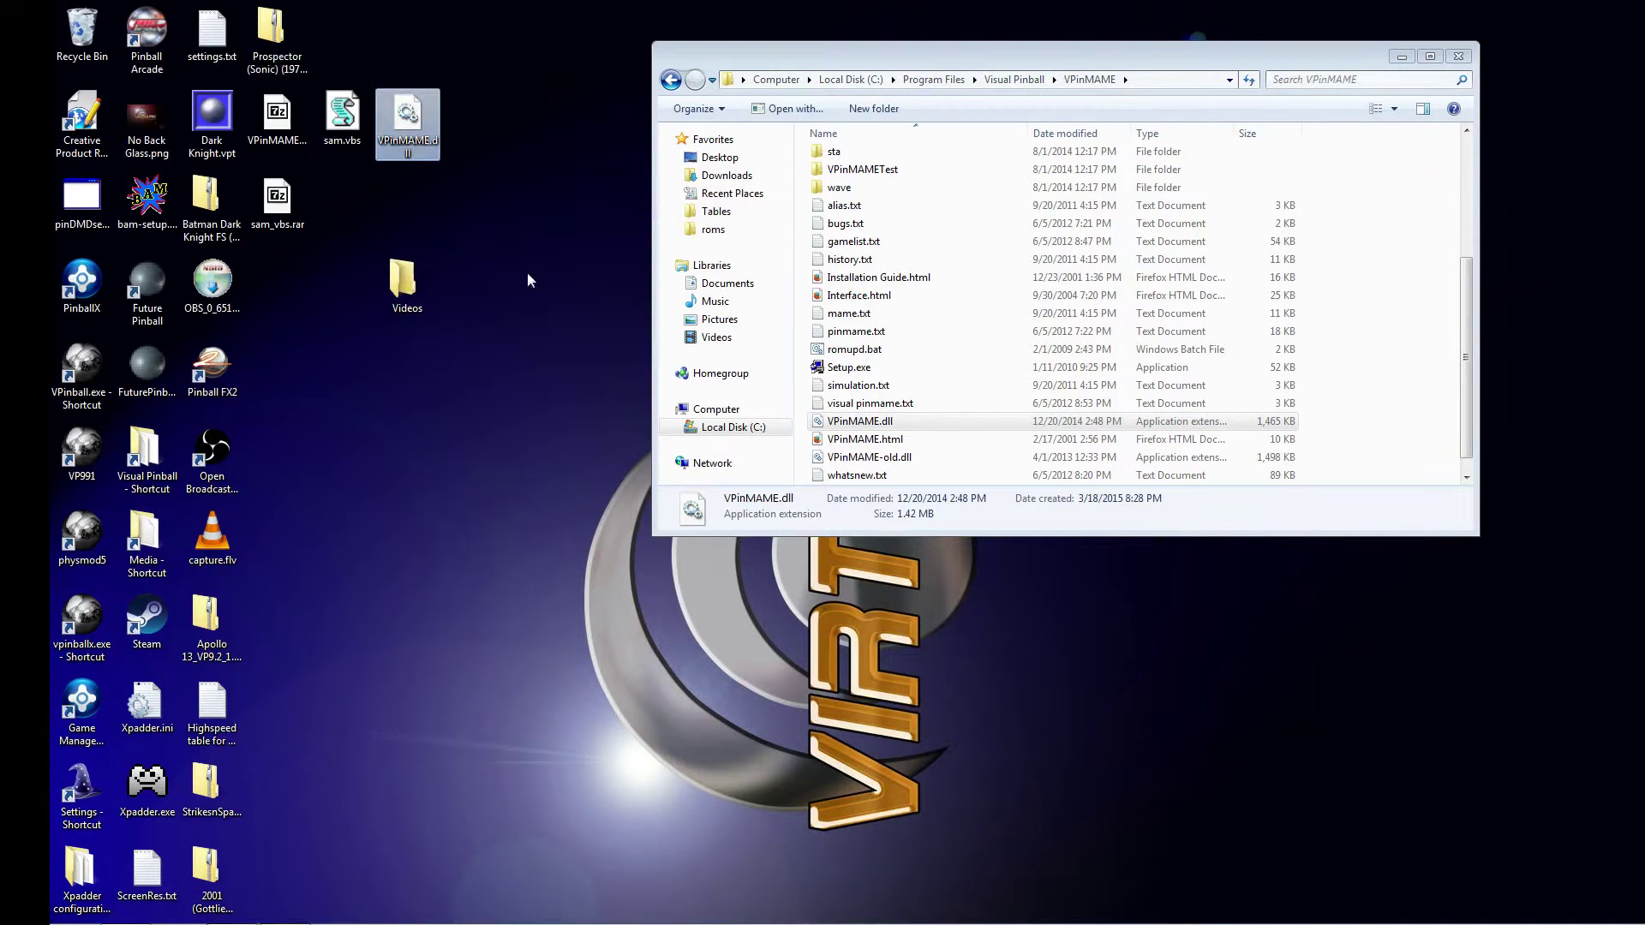
click(1363, 387)
key(ctrl+v)
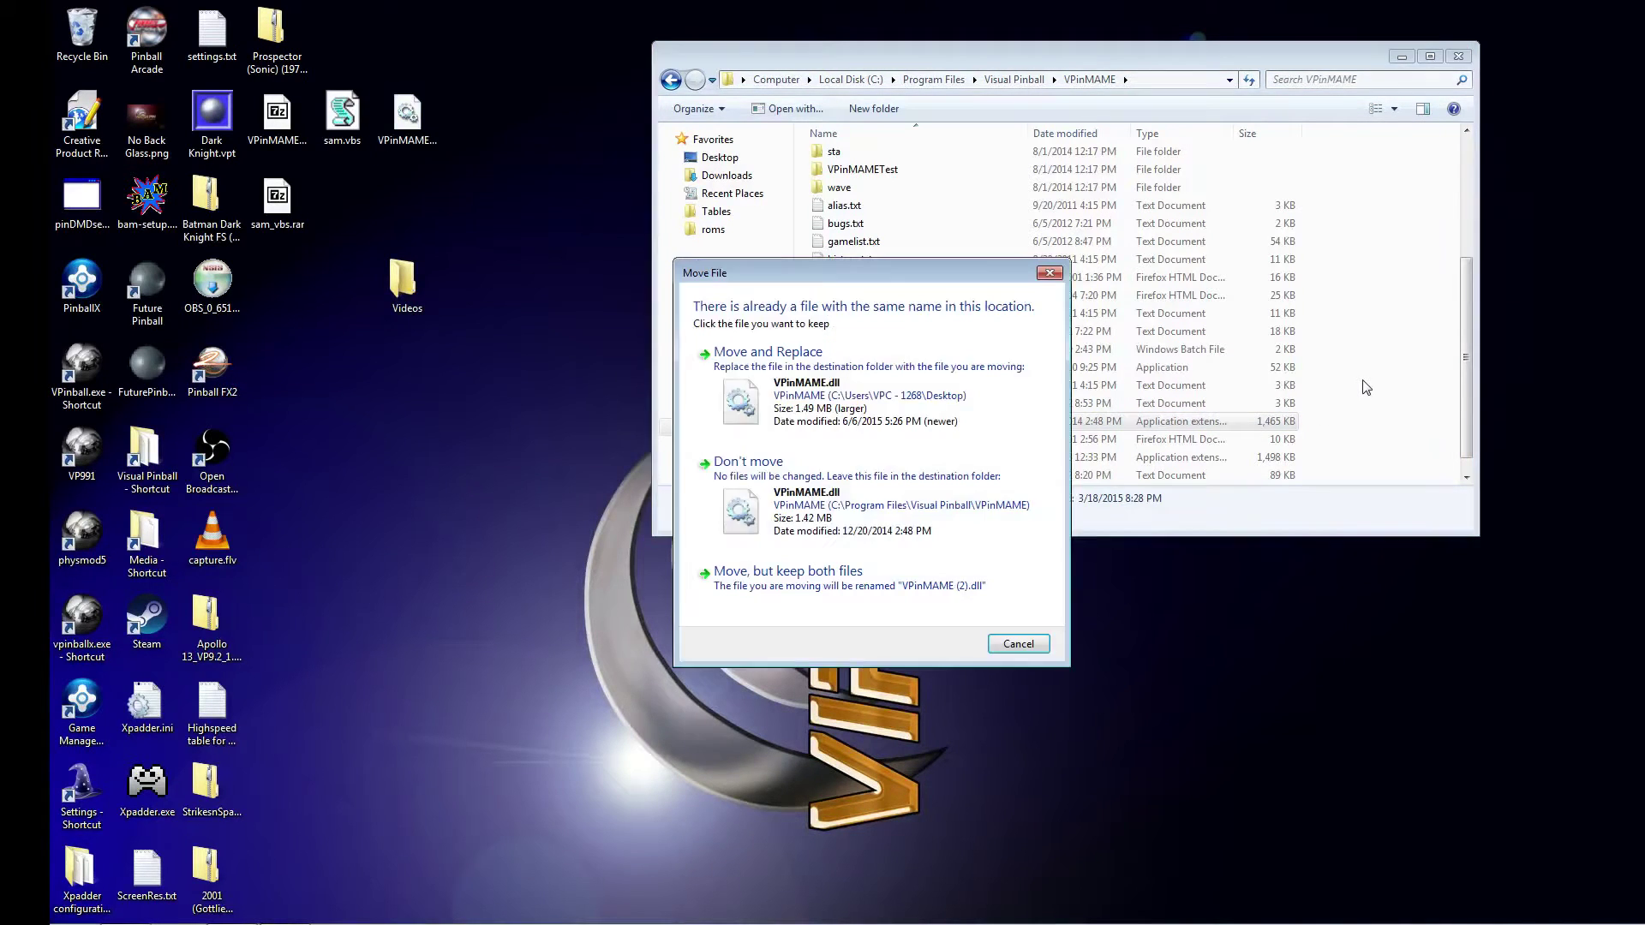
click(787, 376)
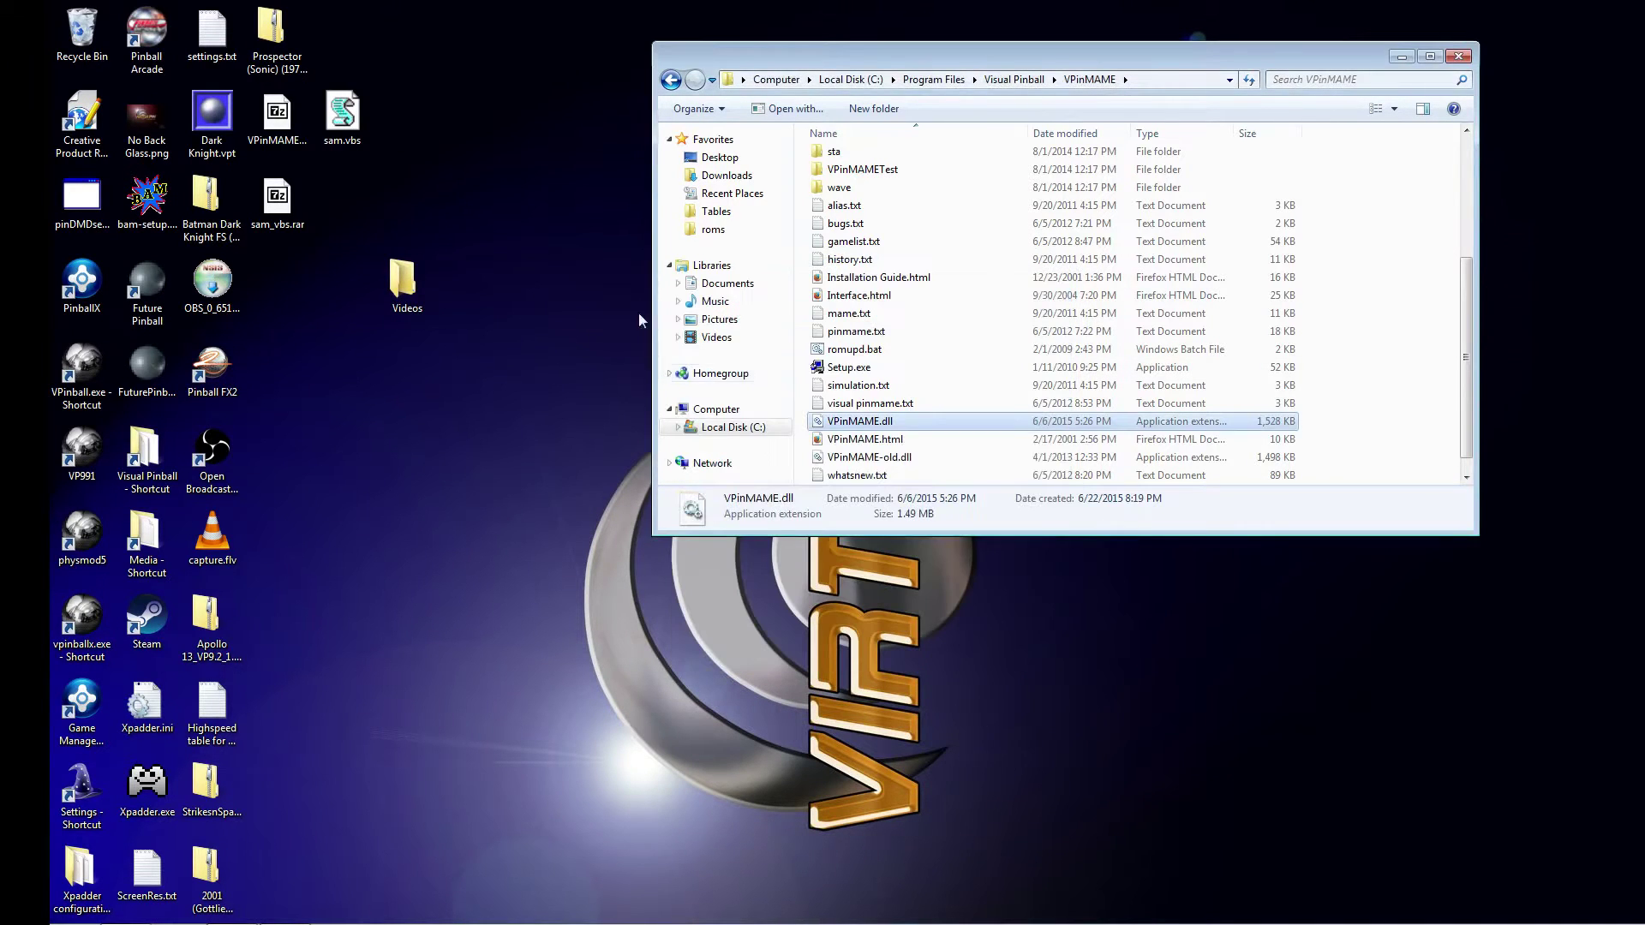
Move sam.vbs from the desktop into the Visual Pinball Tables folder, replacing the existing copy
click(857, 206)
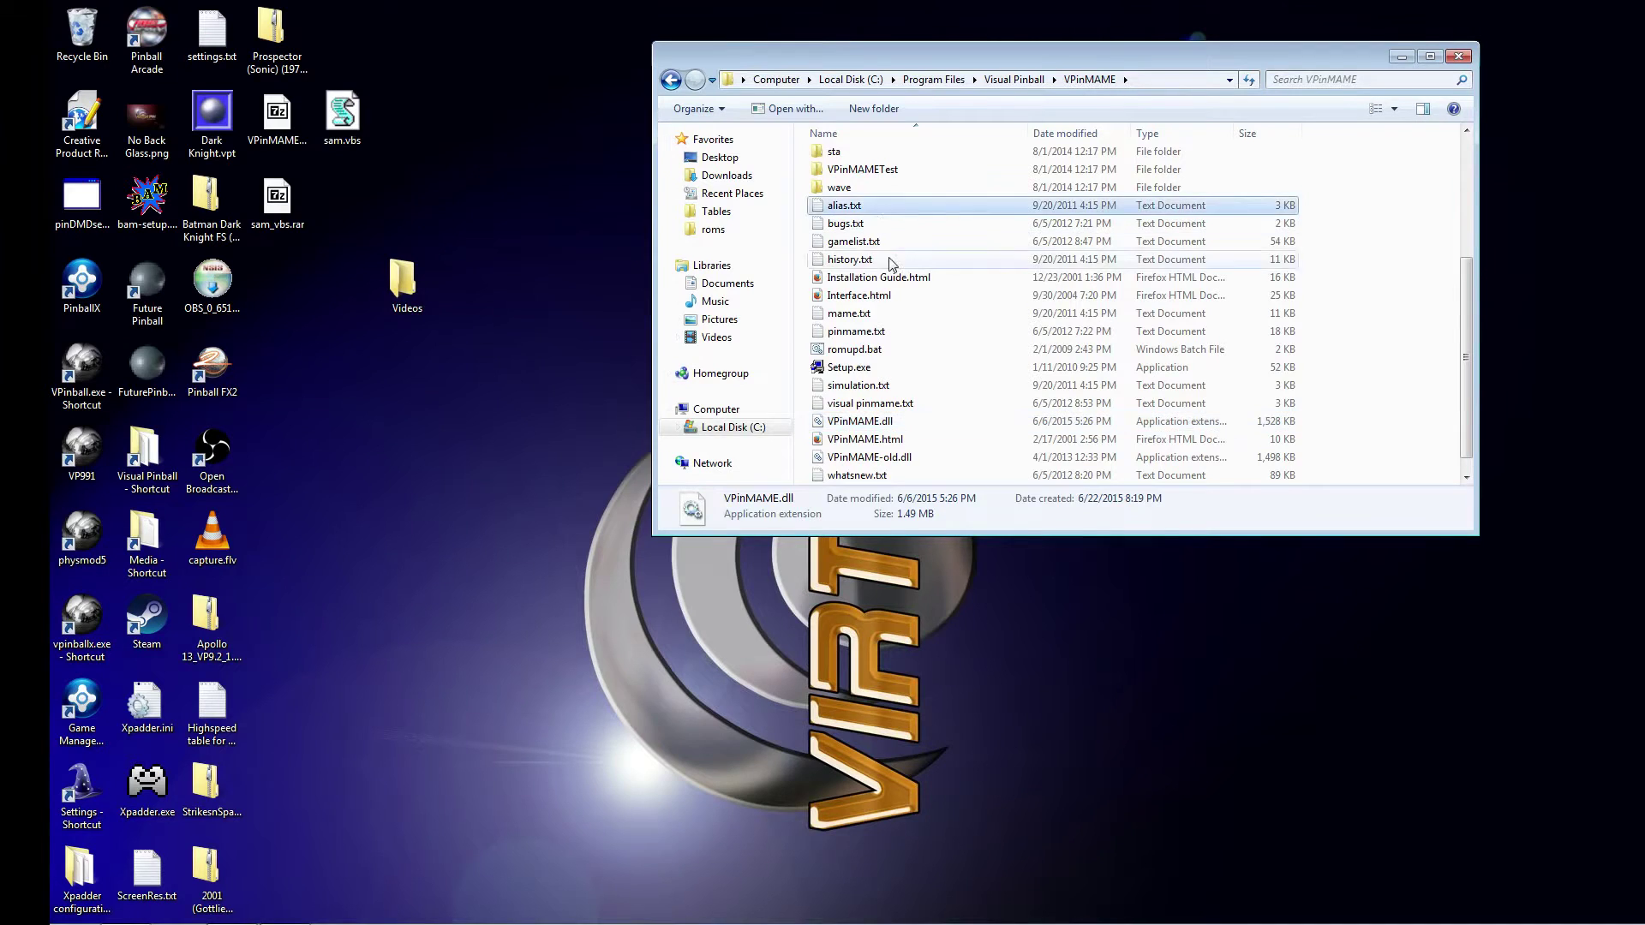
scroll(891, 266, up, 4)
click(671, 79)
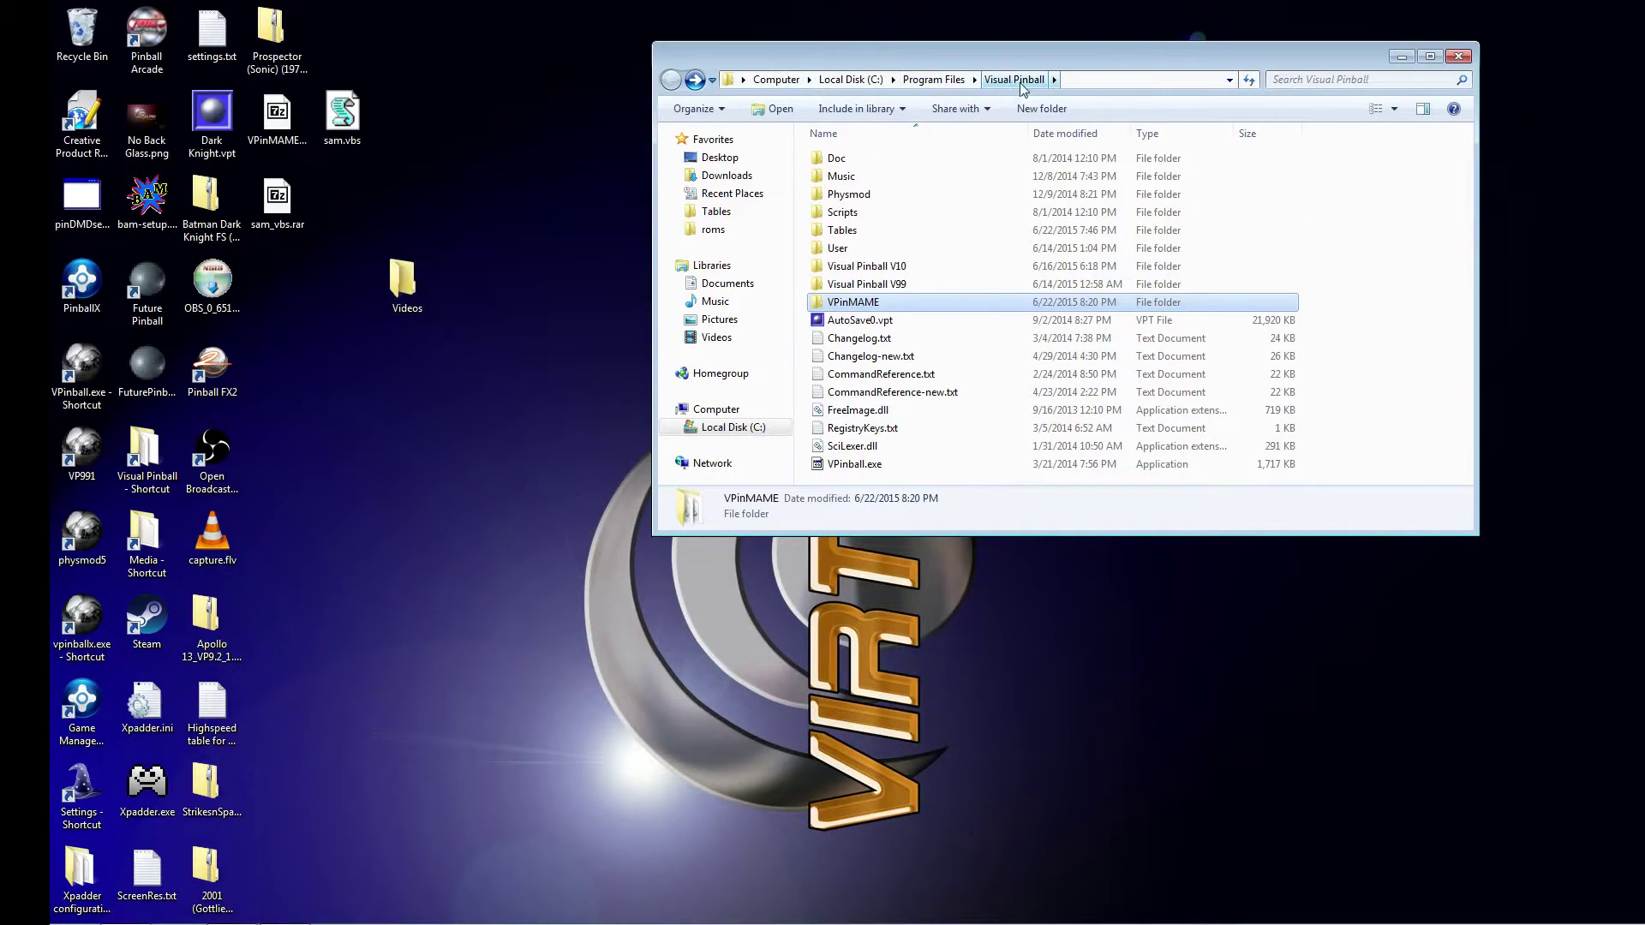
double_click(881, 232)
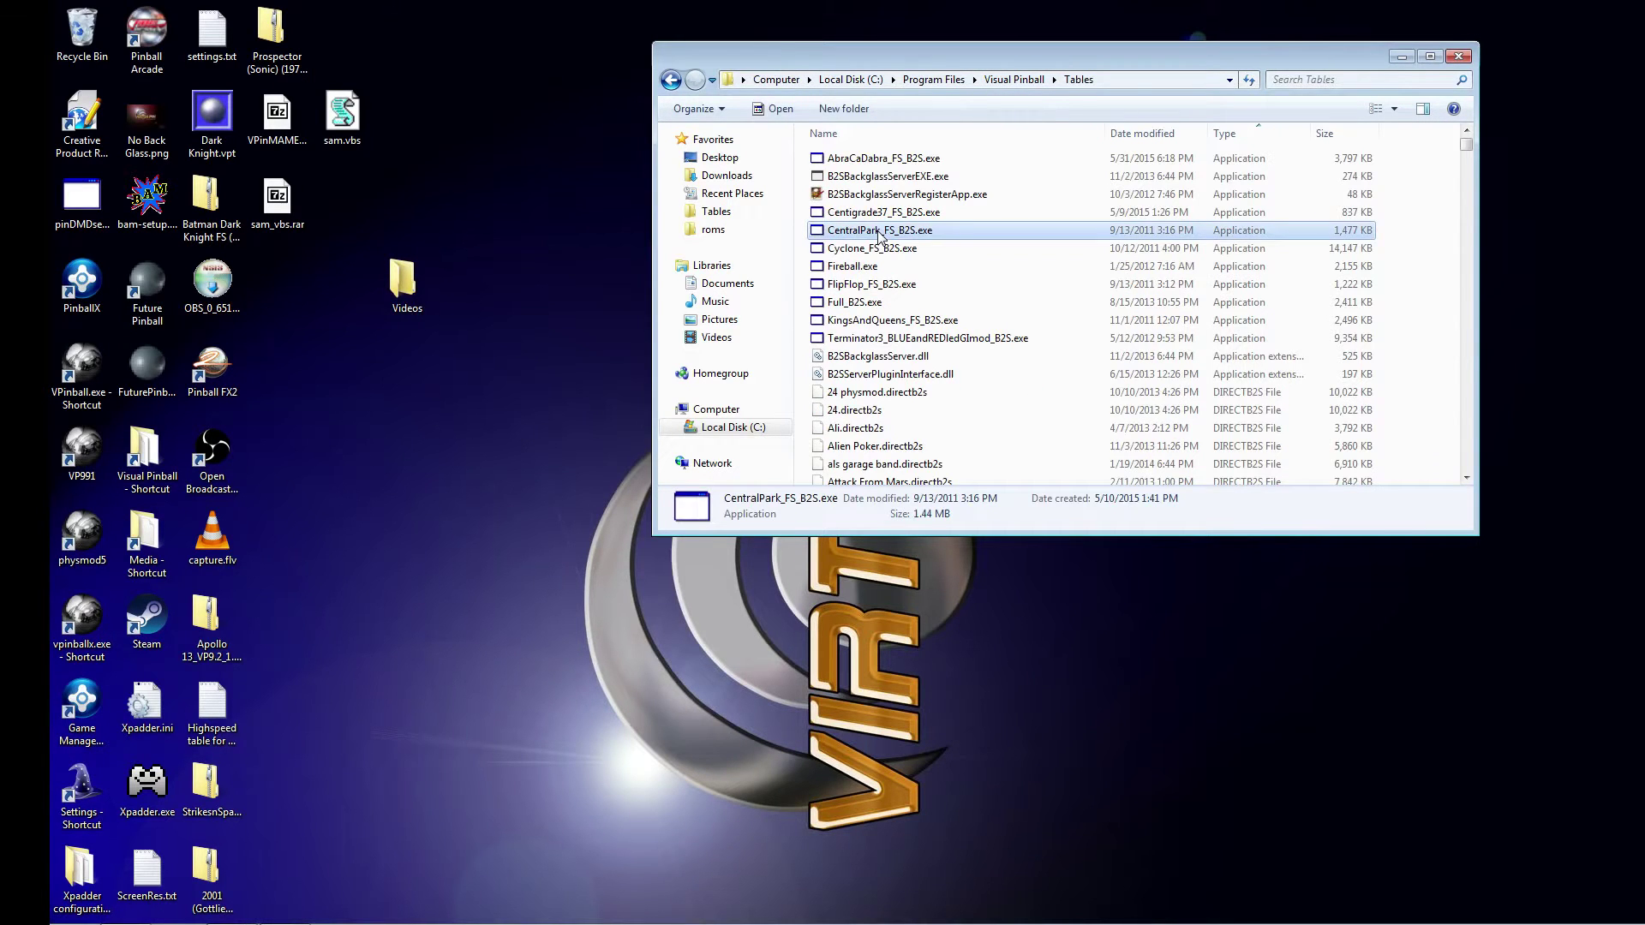
text(sam)
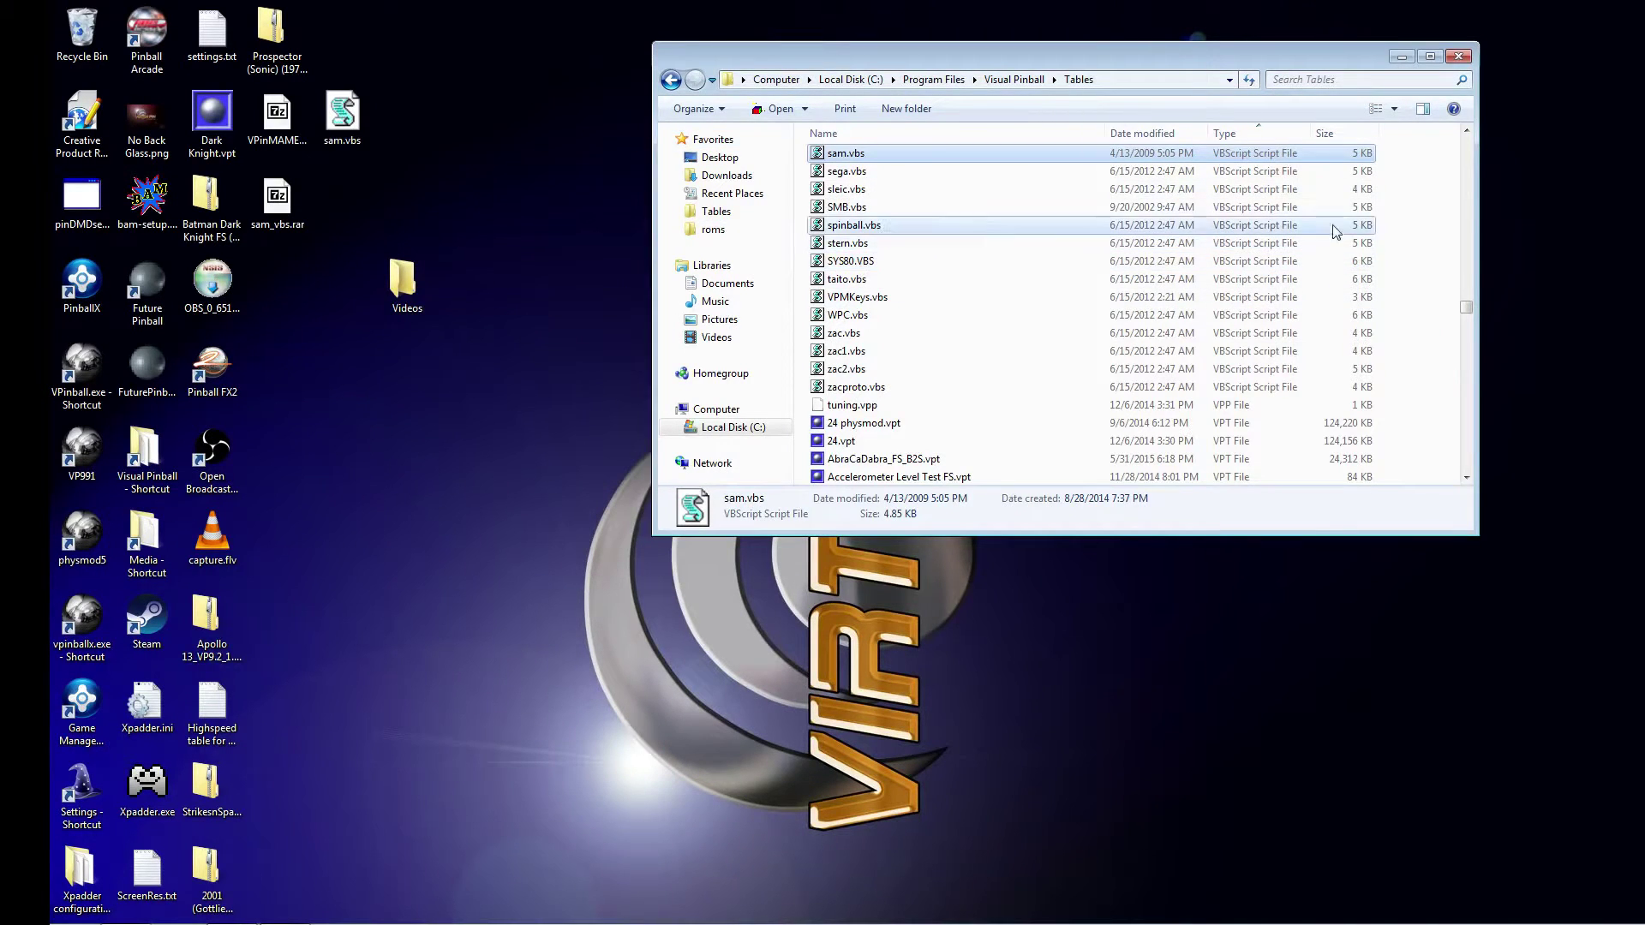
scroll(1407, 165, up, 3)
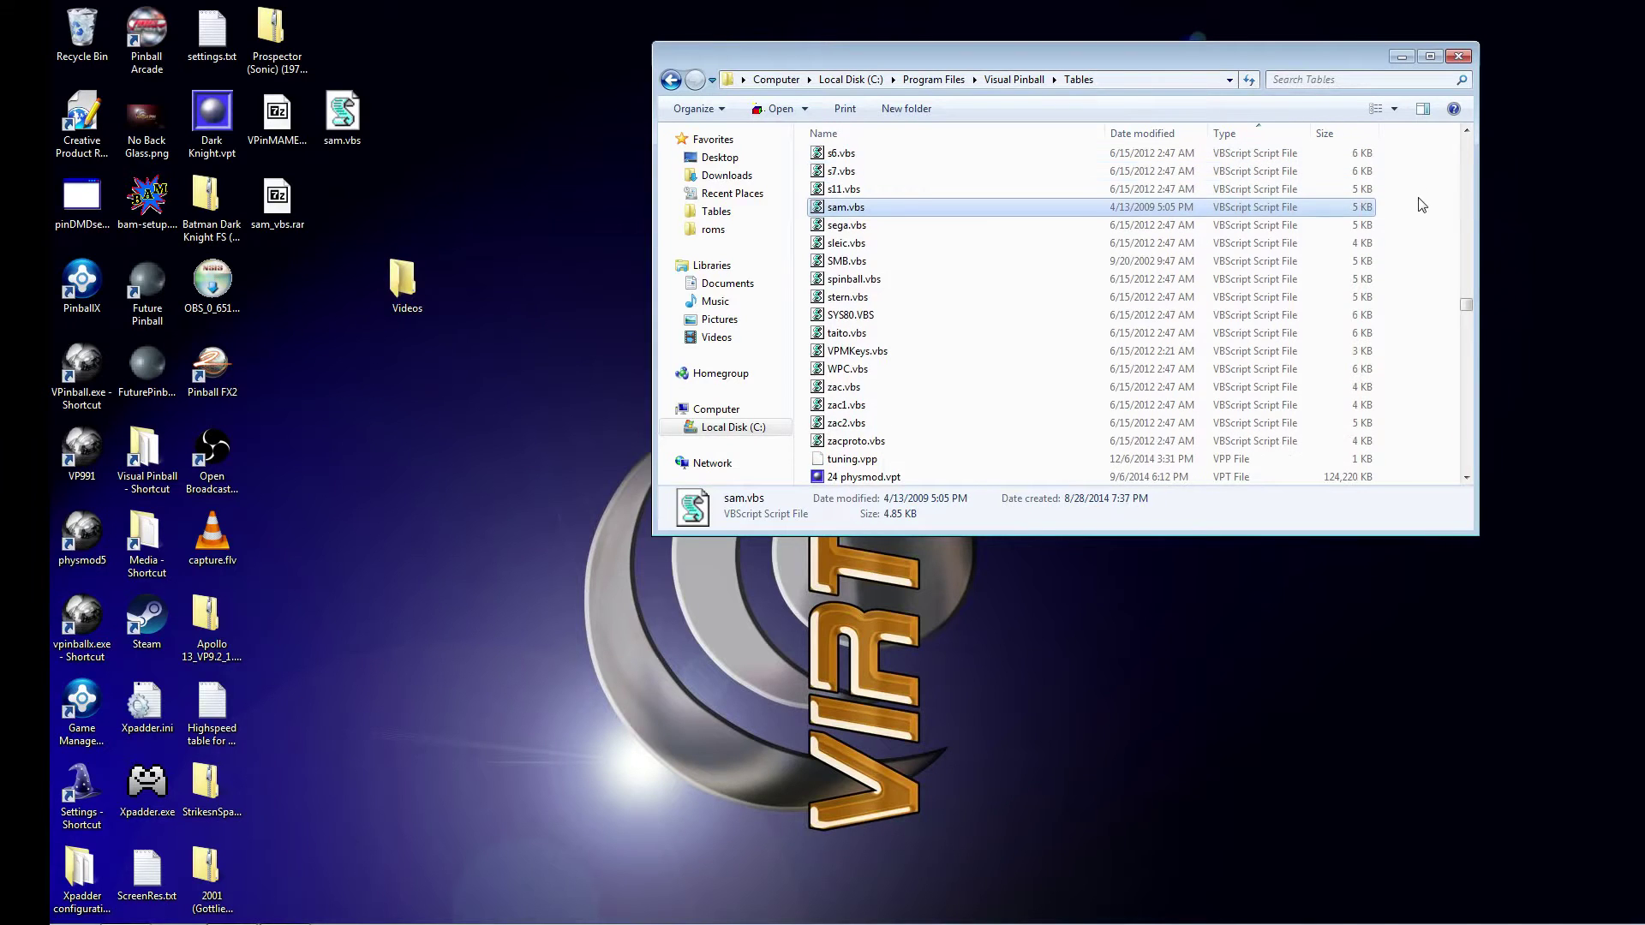
key(ctrl+v)
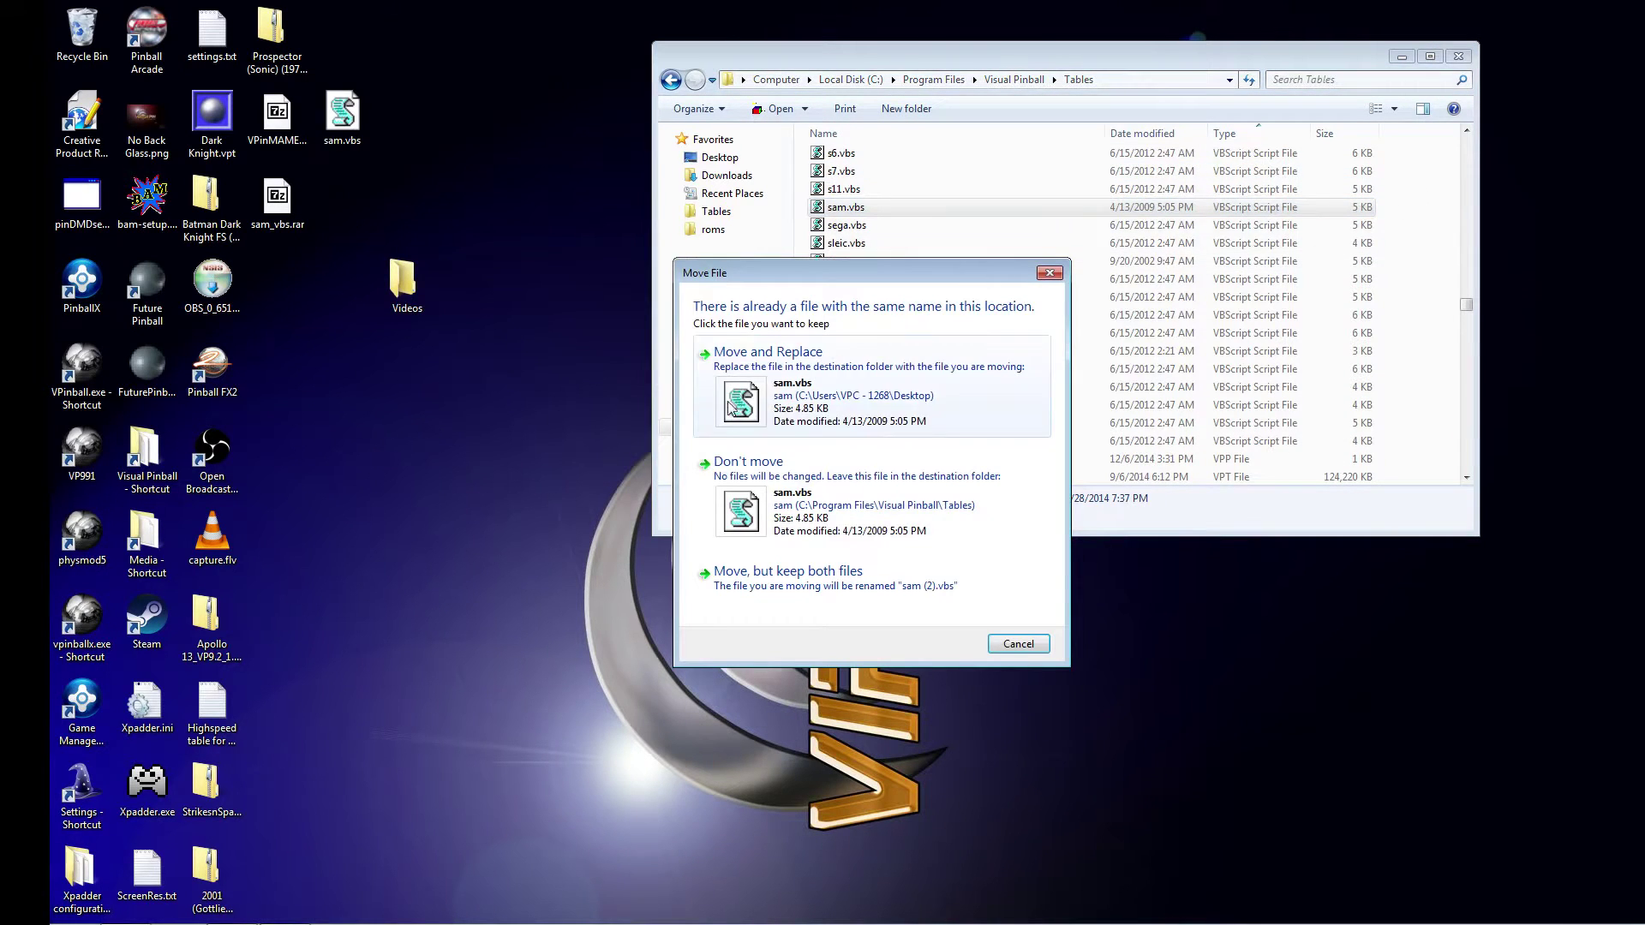
click(761, 388)
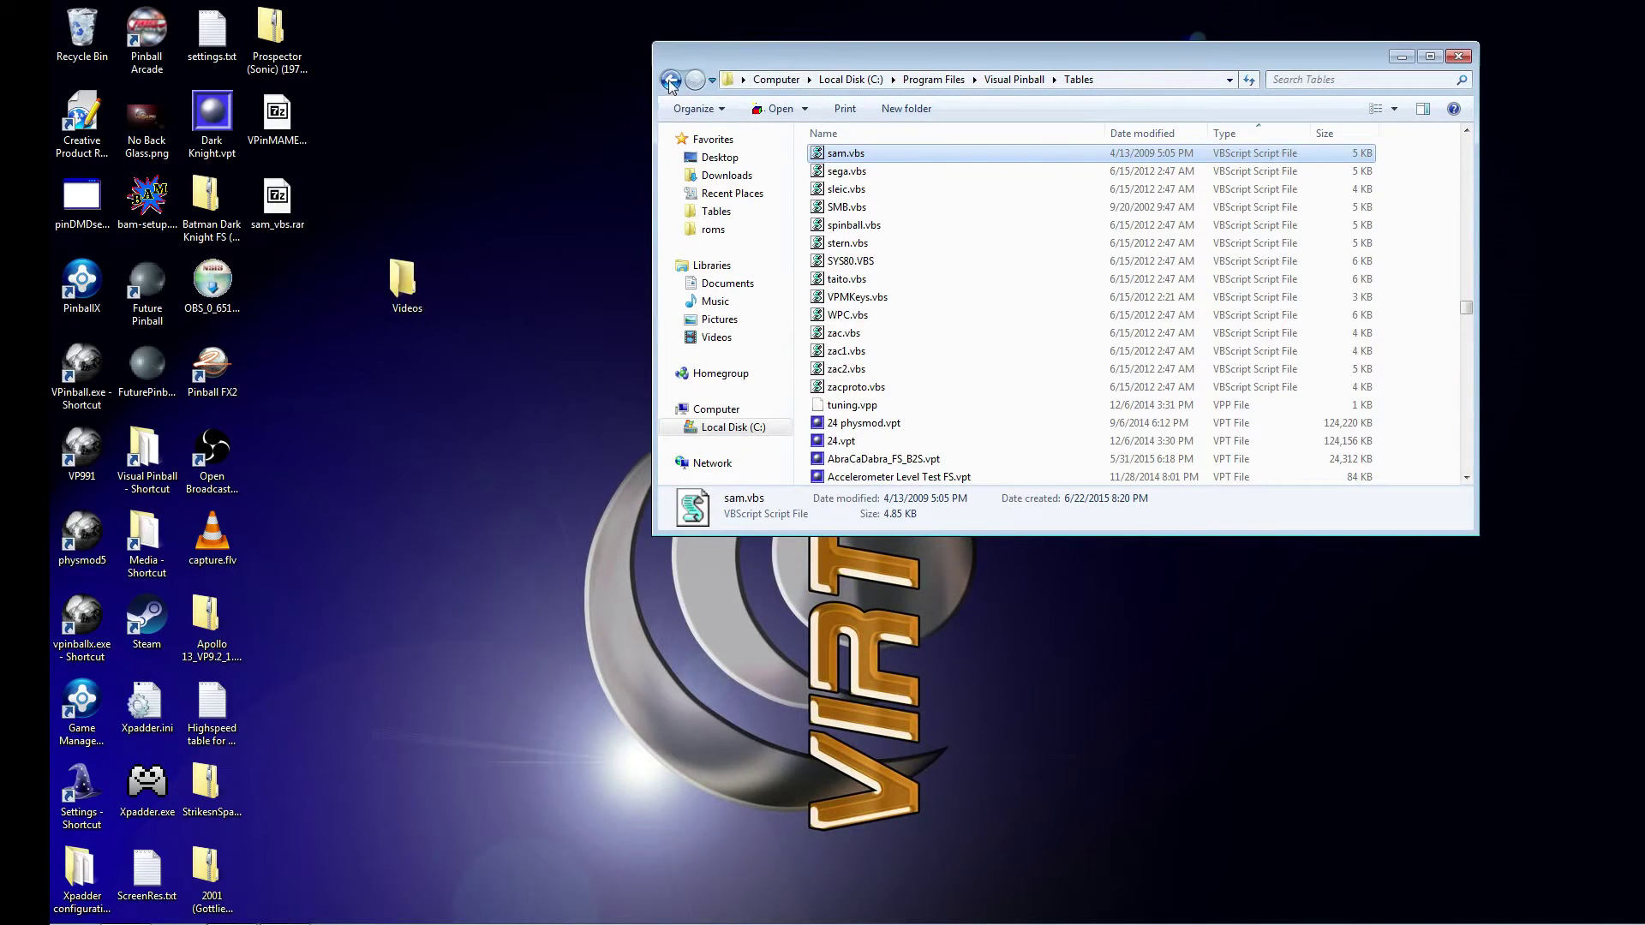
Switch back to Firefox, return to the VPinMAME file's description page and review its default-settings and registry instructions
mouse_move(661, 917)
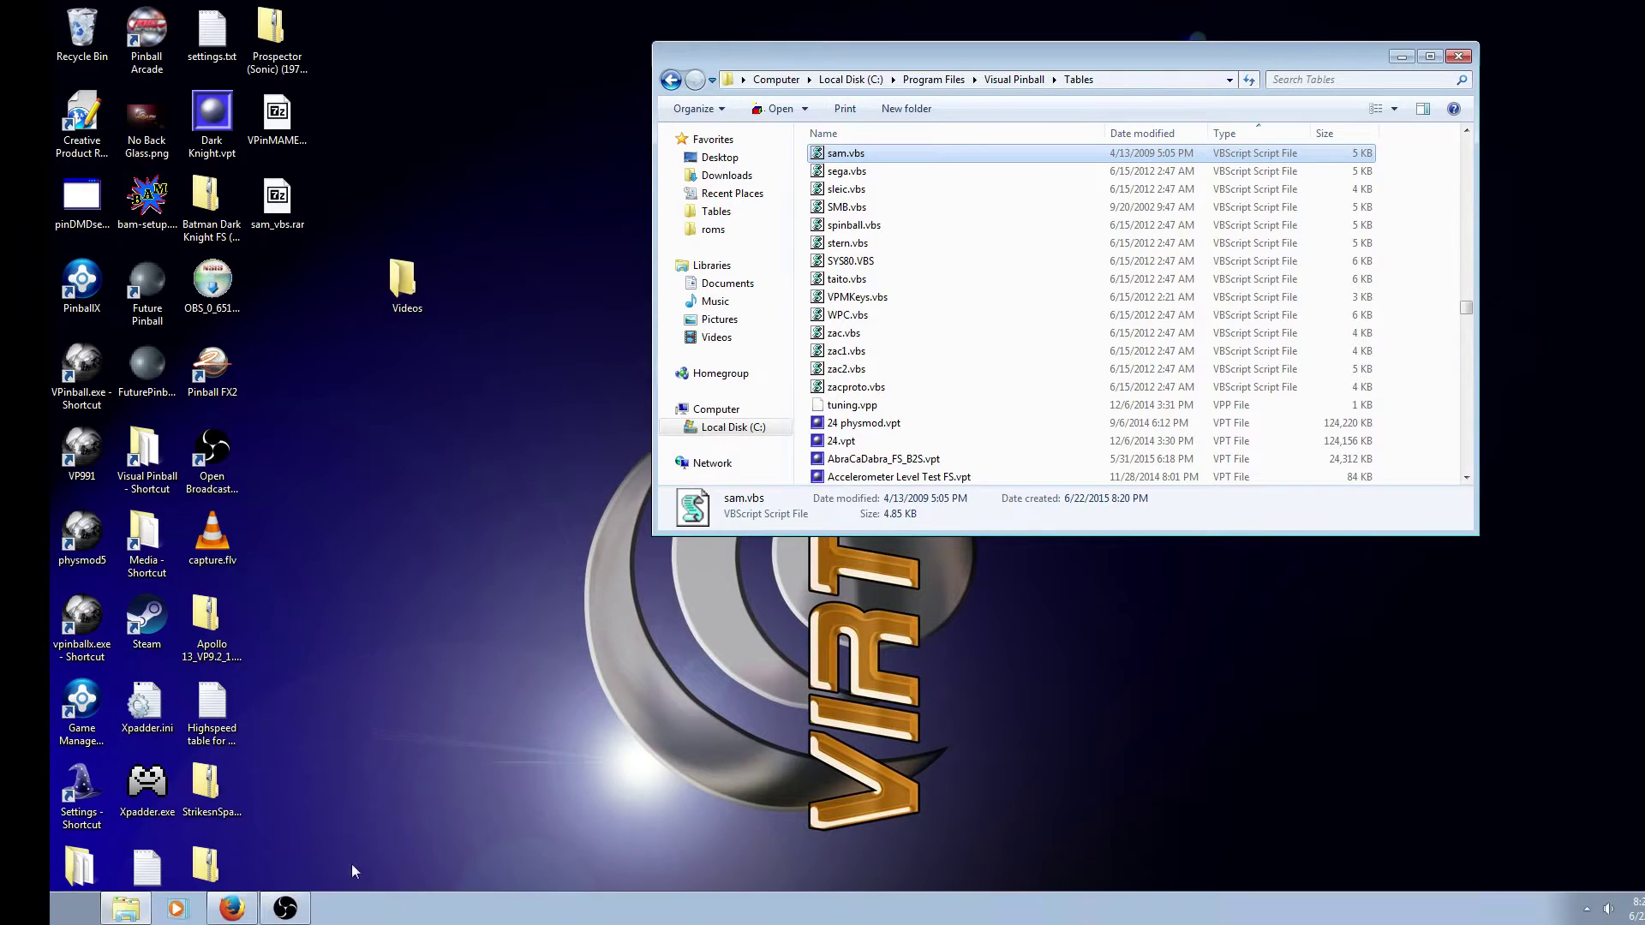
click(231, 911)
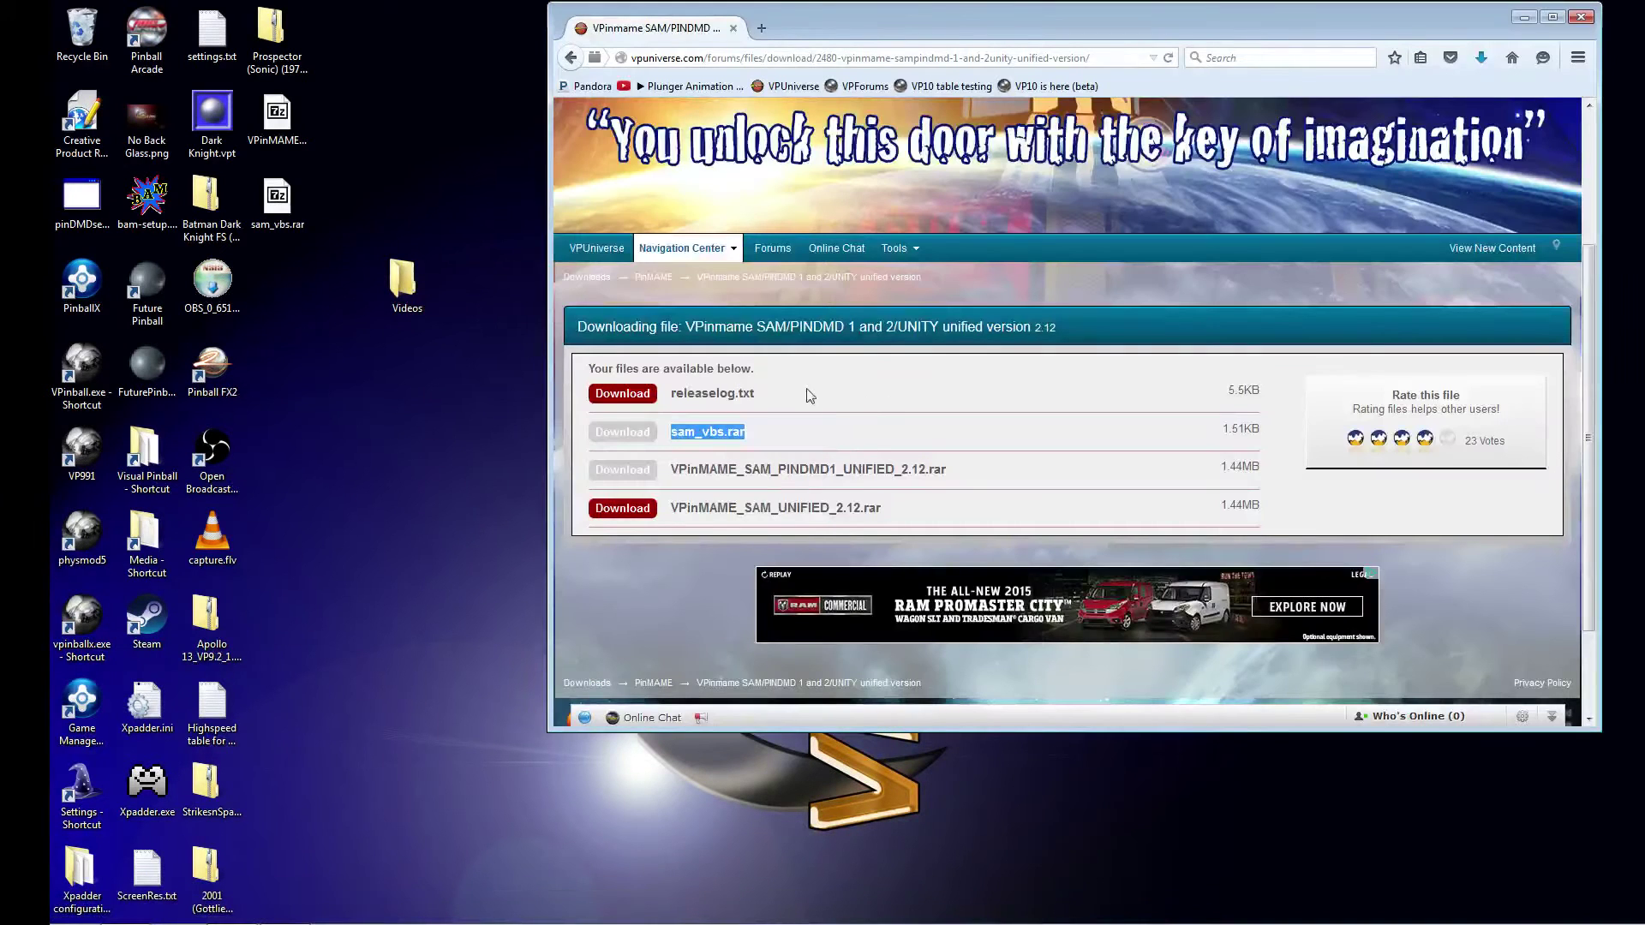
click(572, 60)
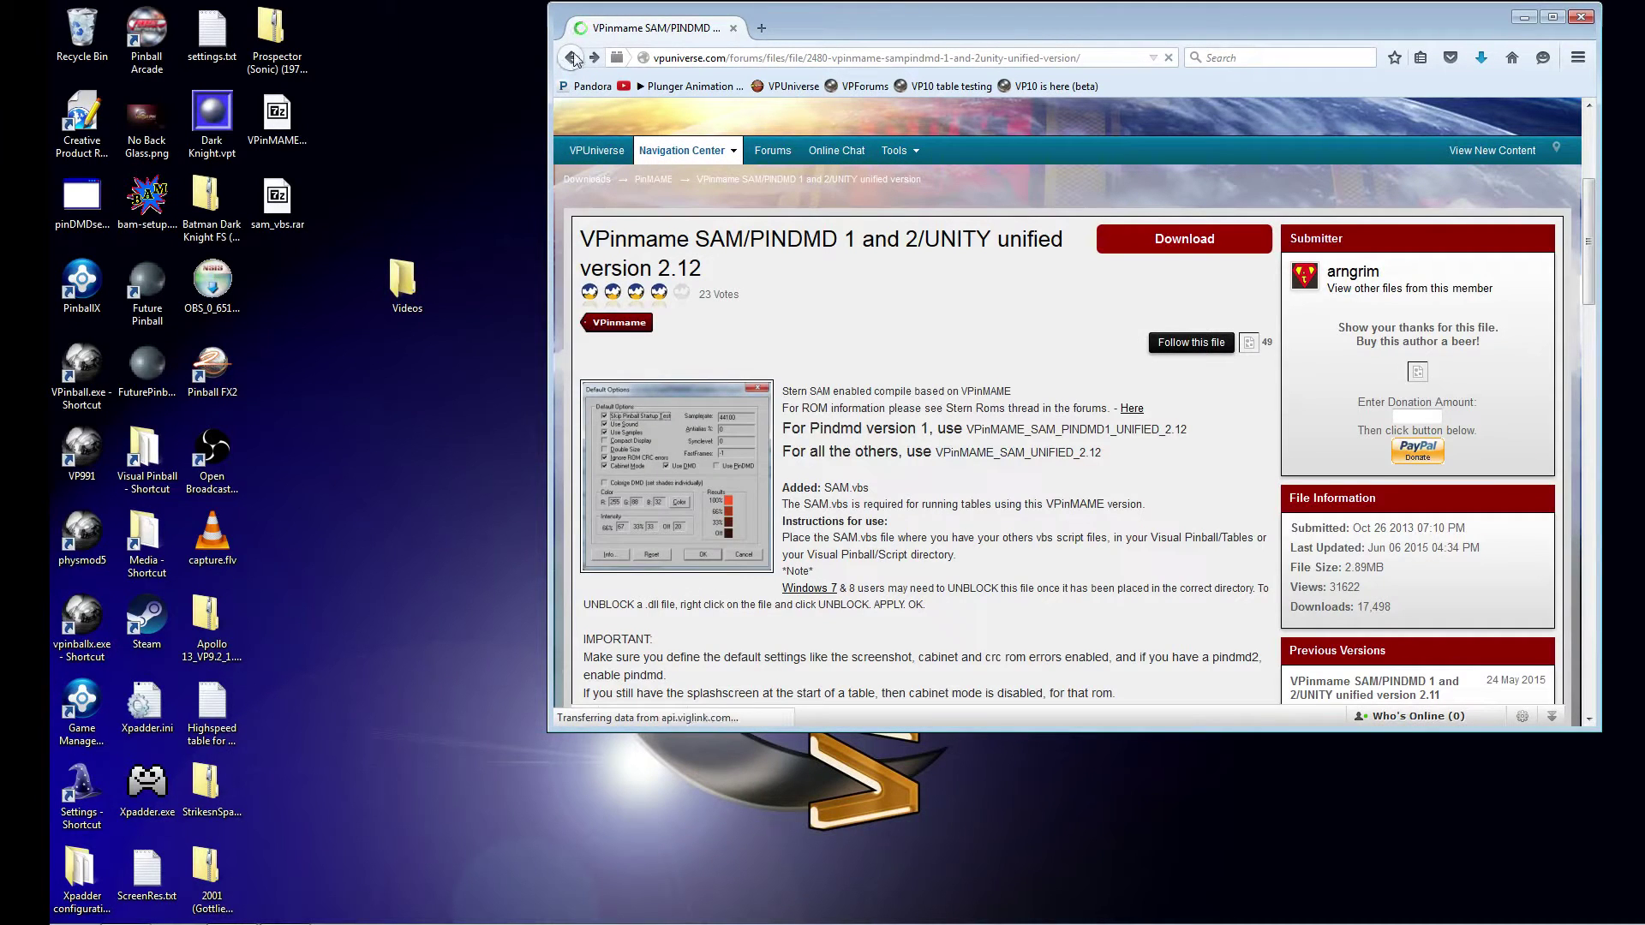
scroll(1013, 437, down, 3)
scroll(1013, 437, down, 3)
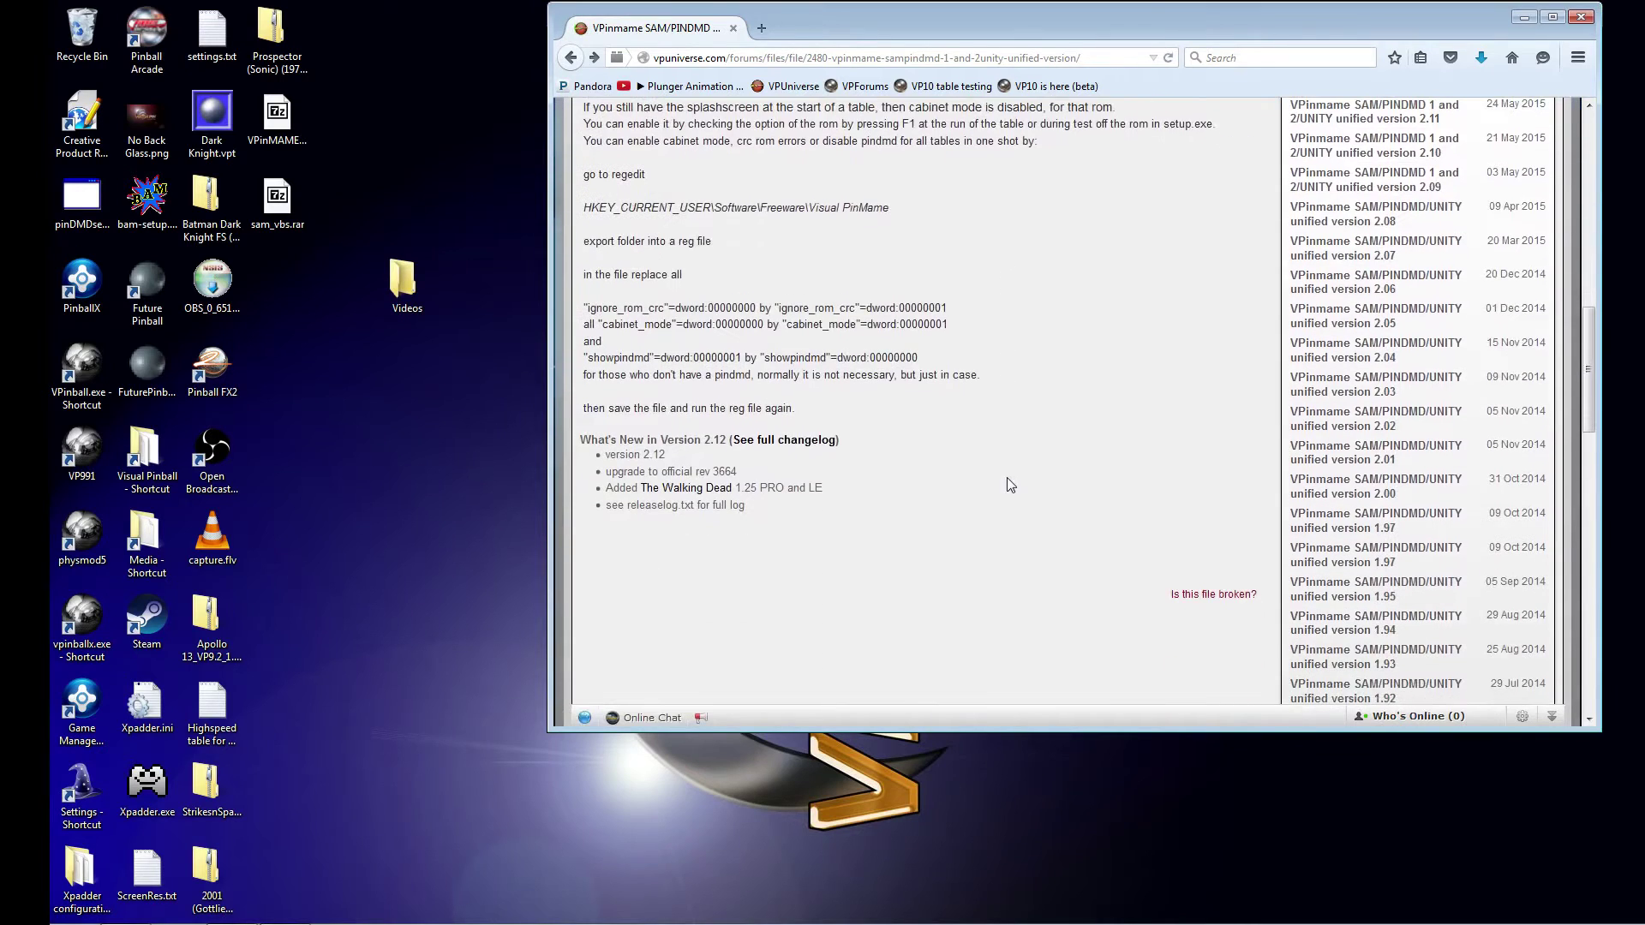
scroll(991, 477, up, 1)
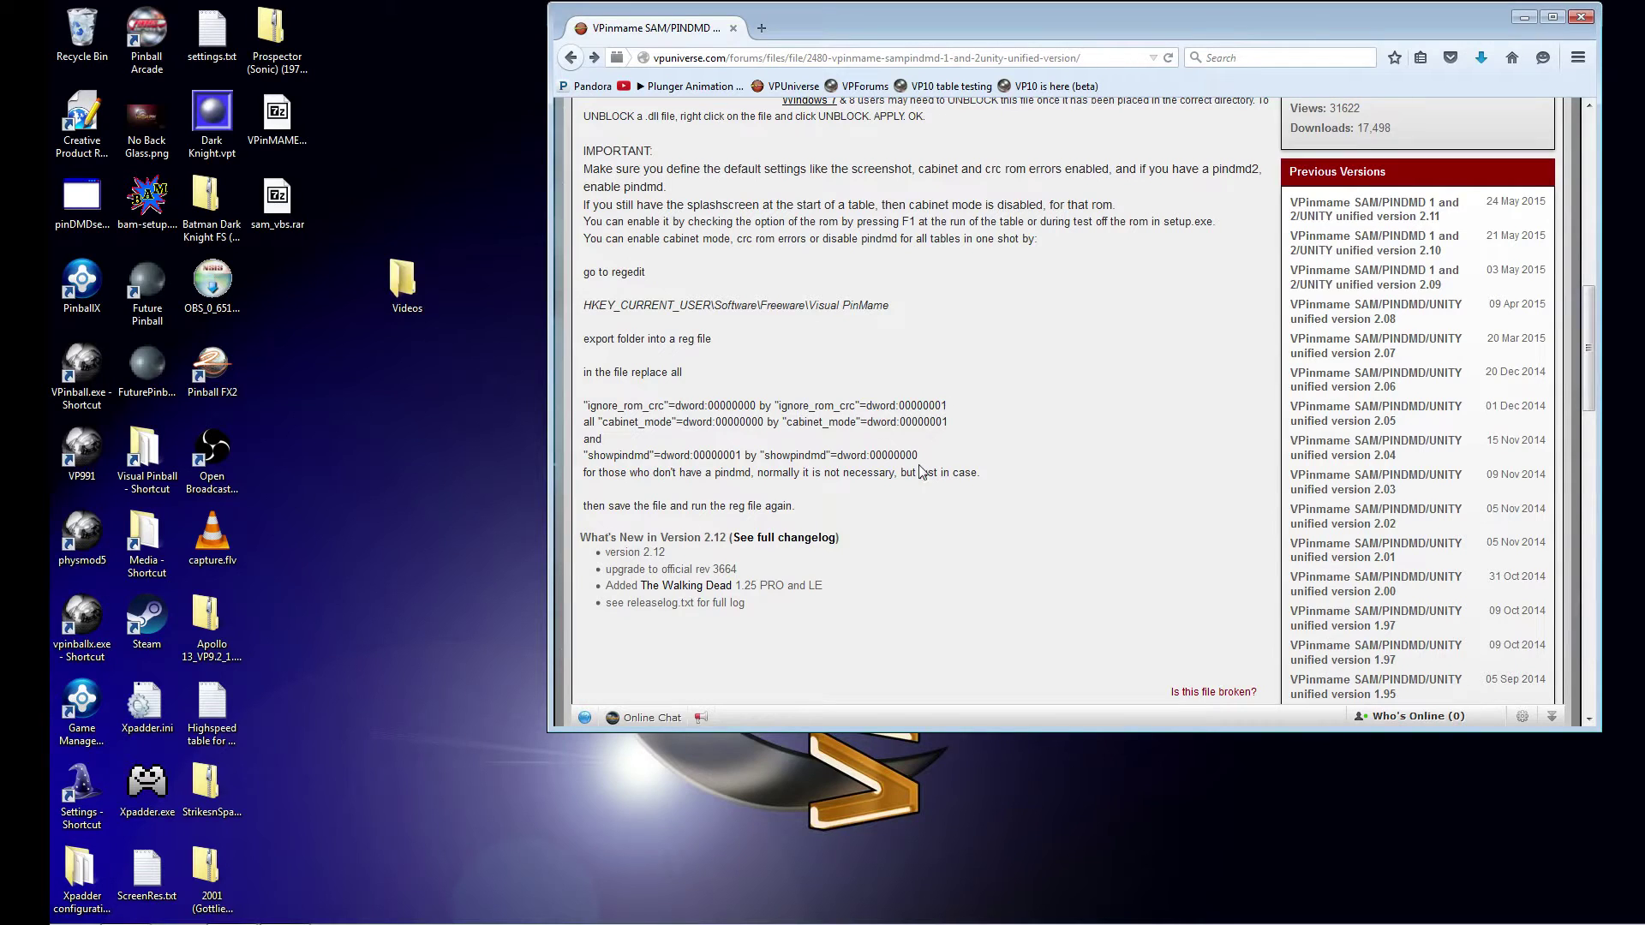
scroll(919, 381, up, 4)
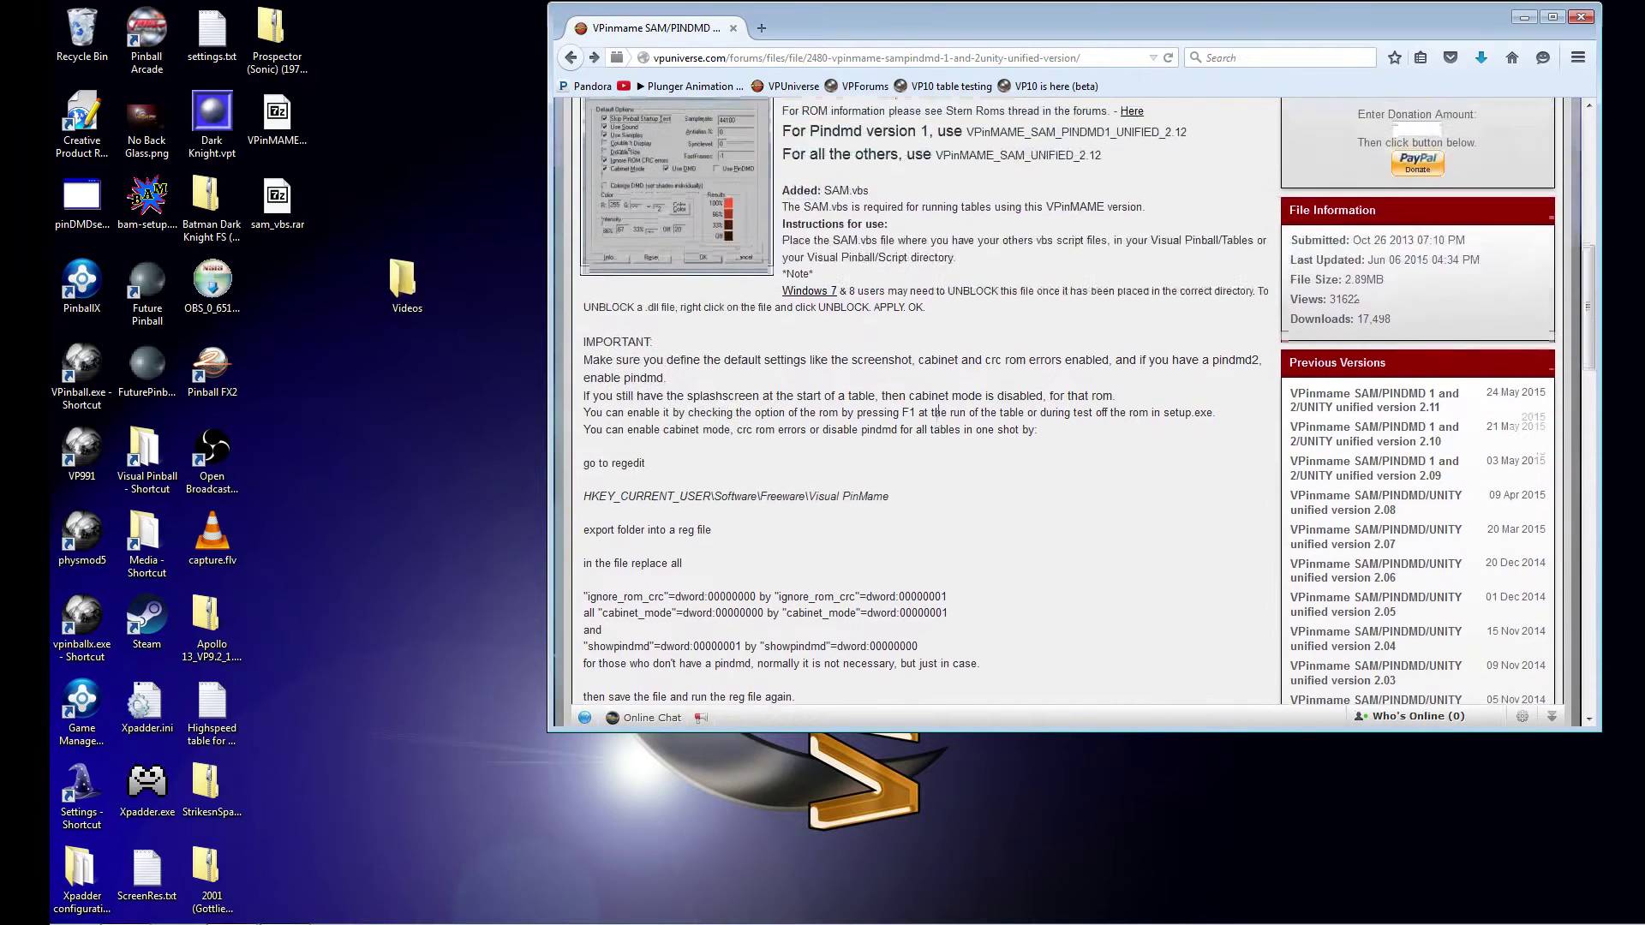
scroll(891, 312, up, 3)
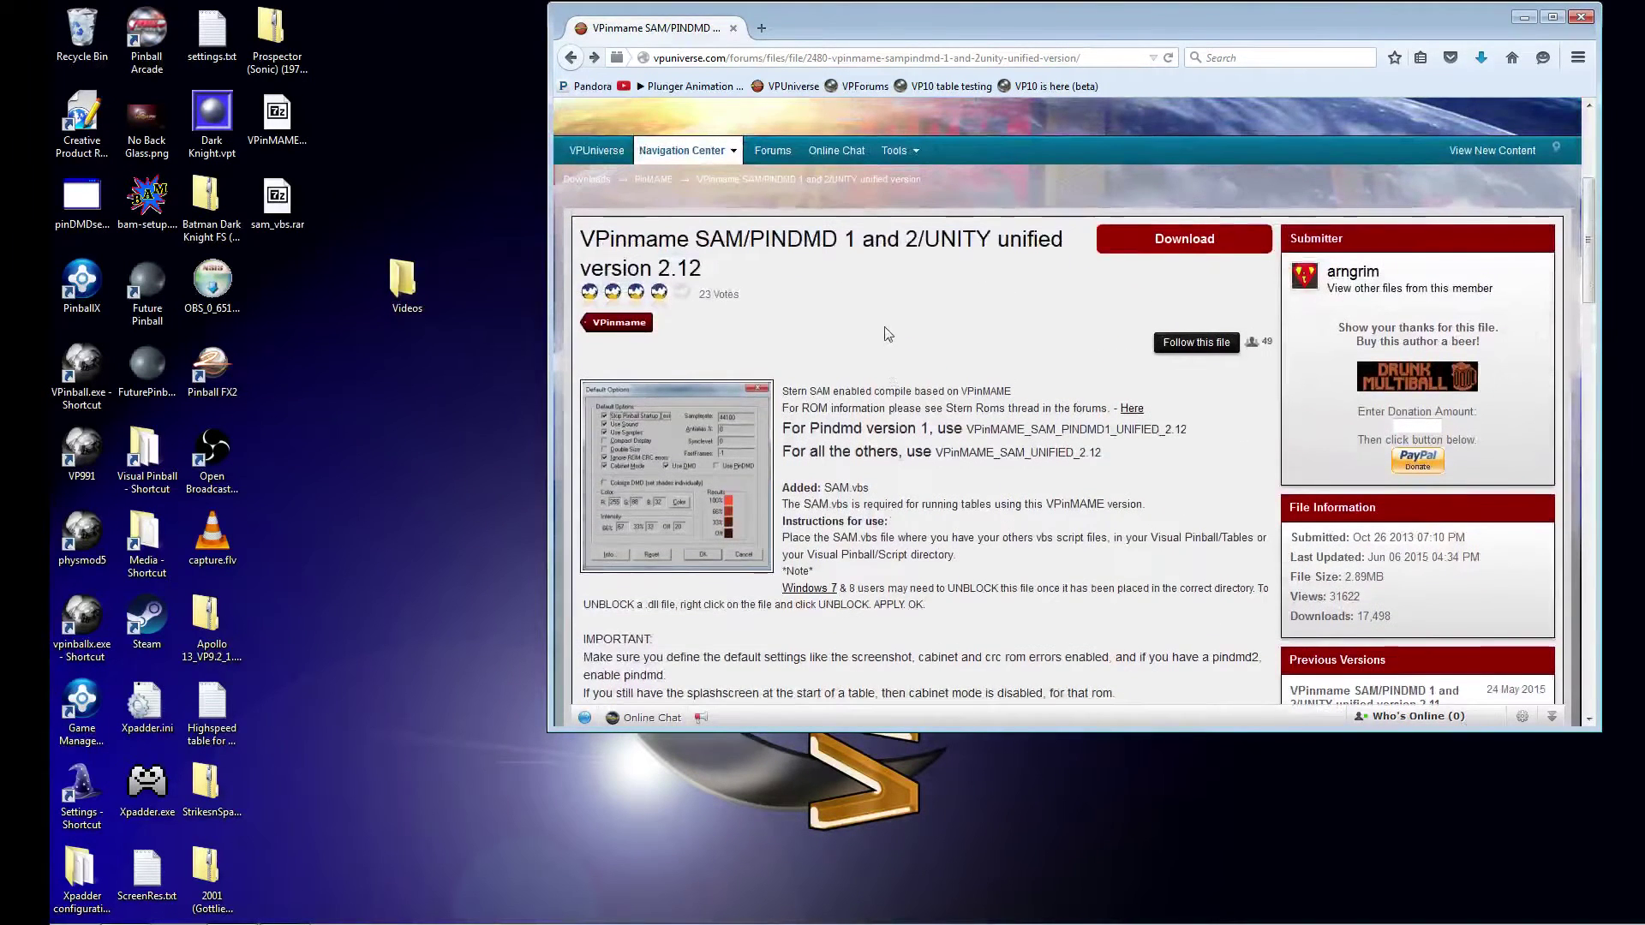
Open the VPUniverse Downloads section and look over its categories, new files, highest-rated and most-watched tables
click(733, 152)
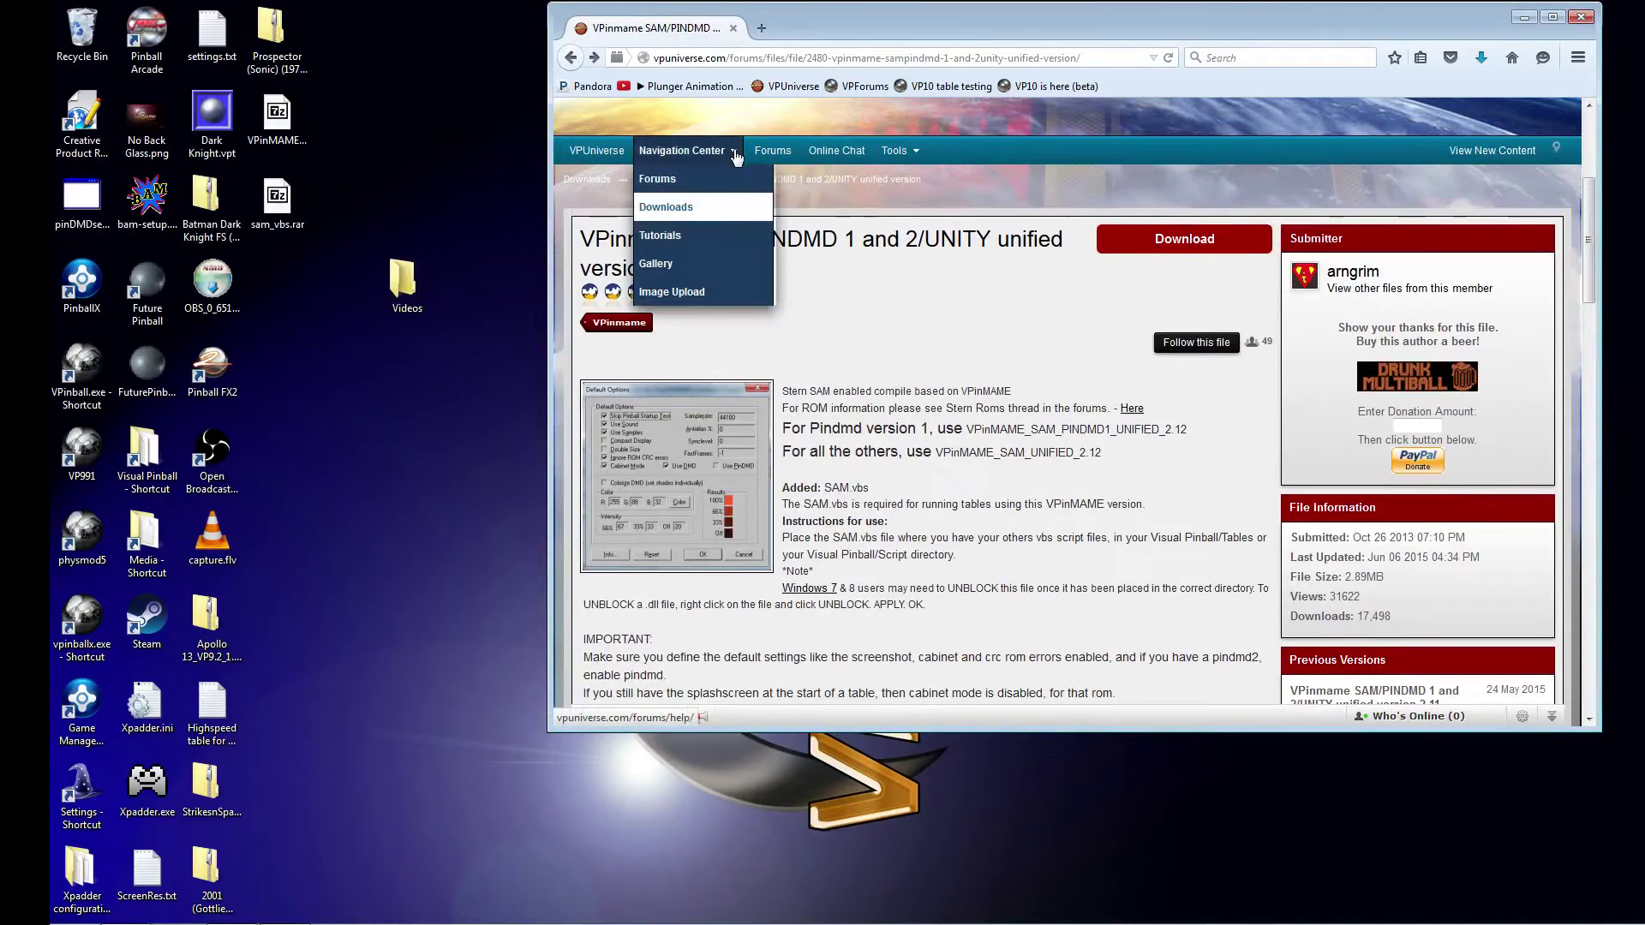
click(688, 210)
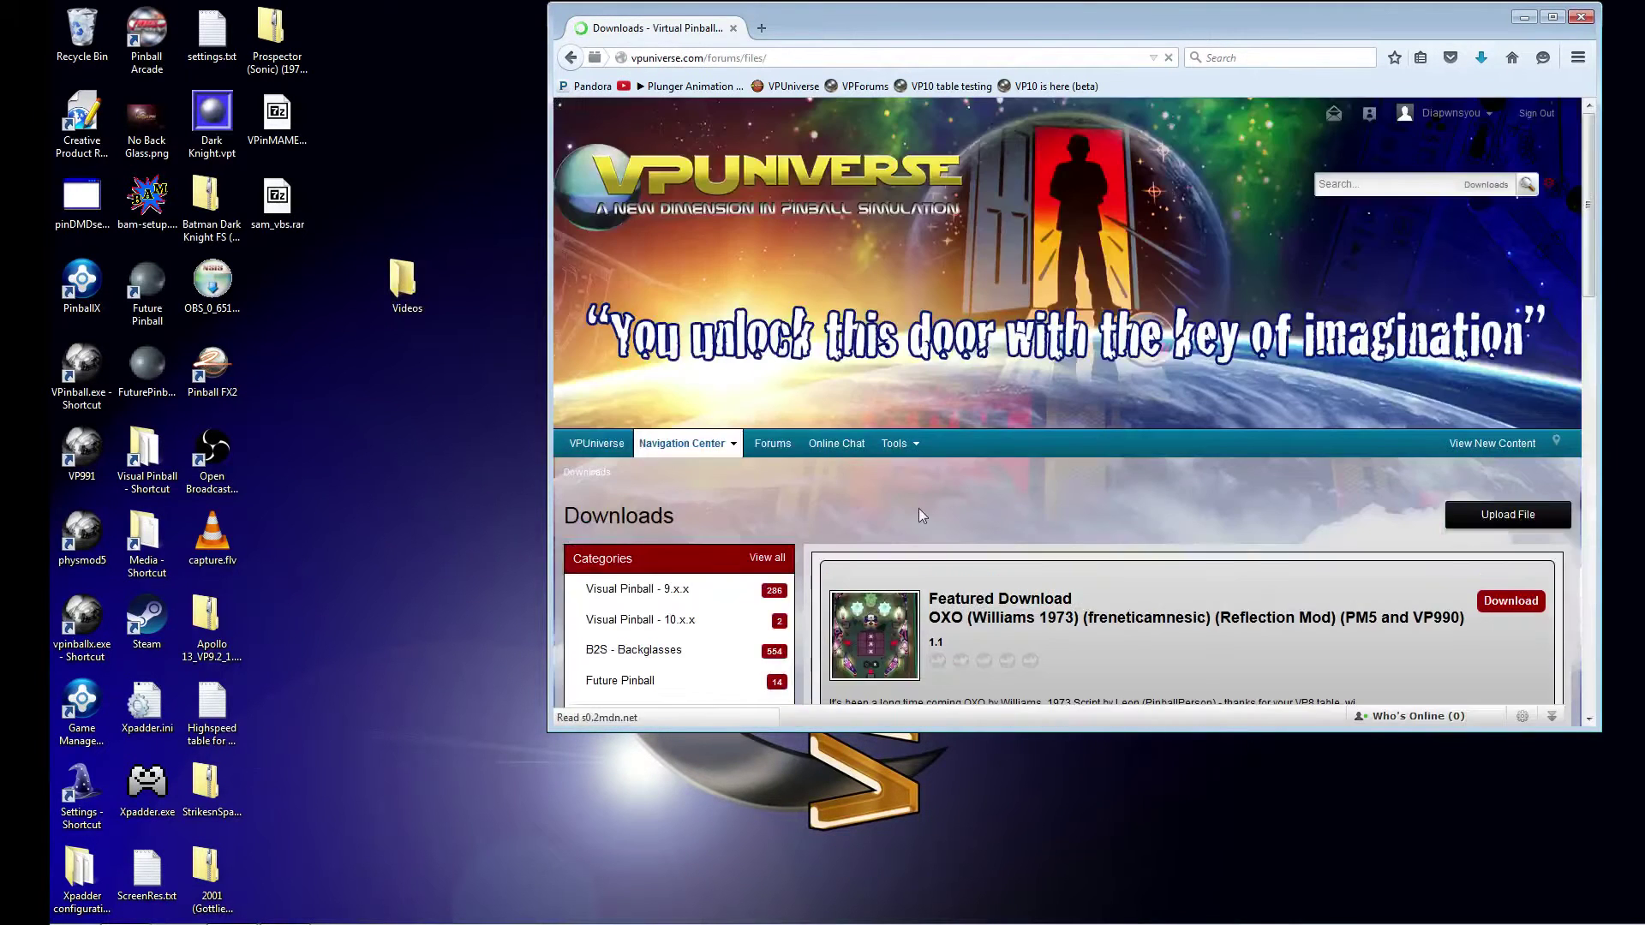
scroll(929, 463, down, 5)
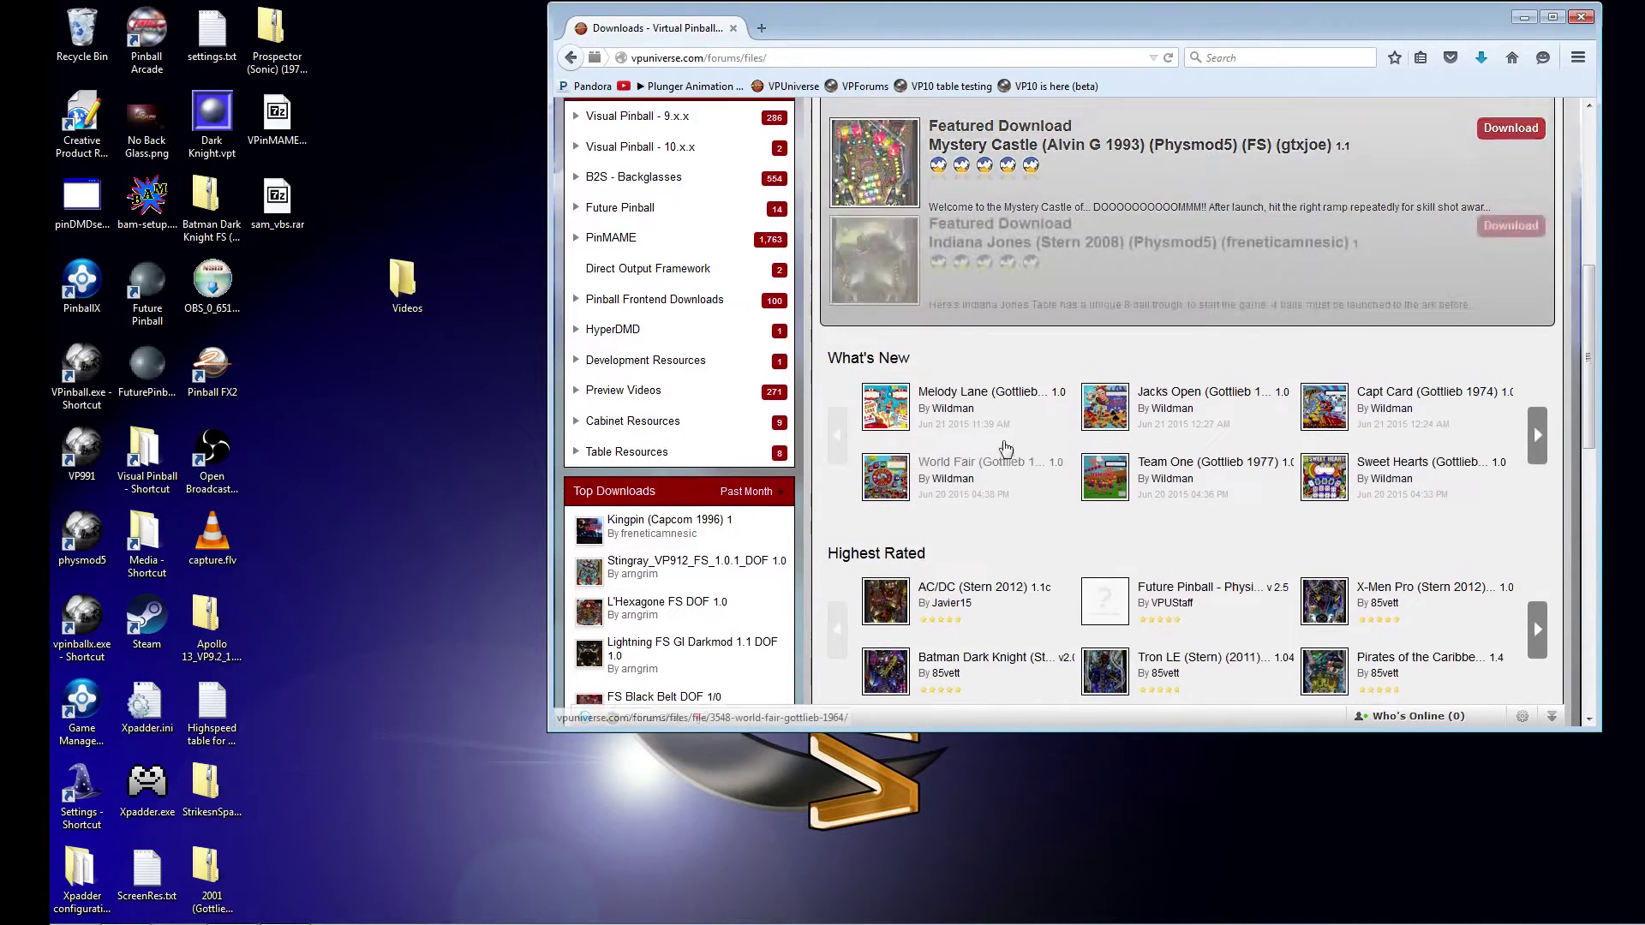
scroll(1007, 448, up, 2)
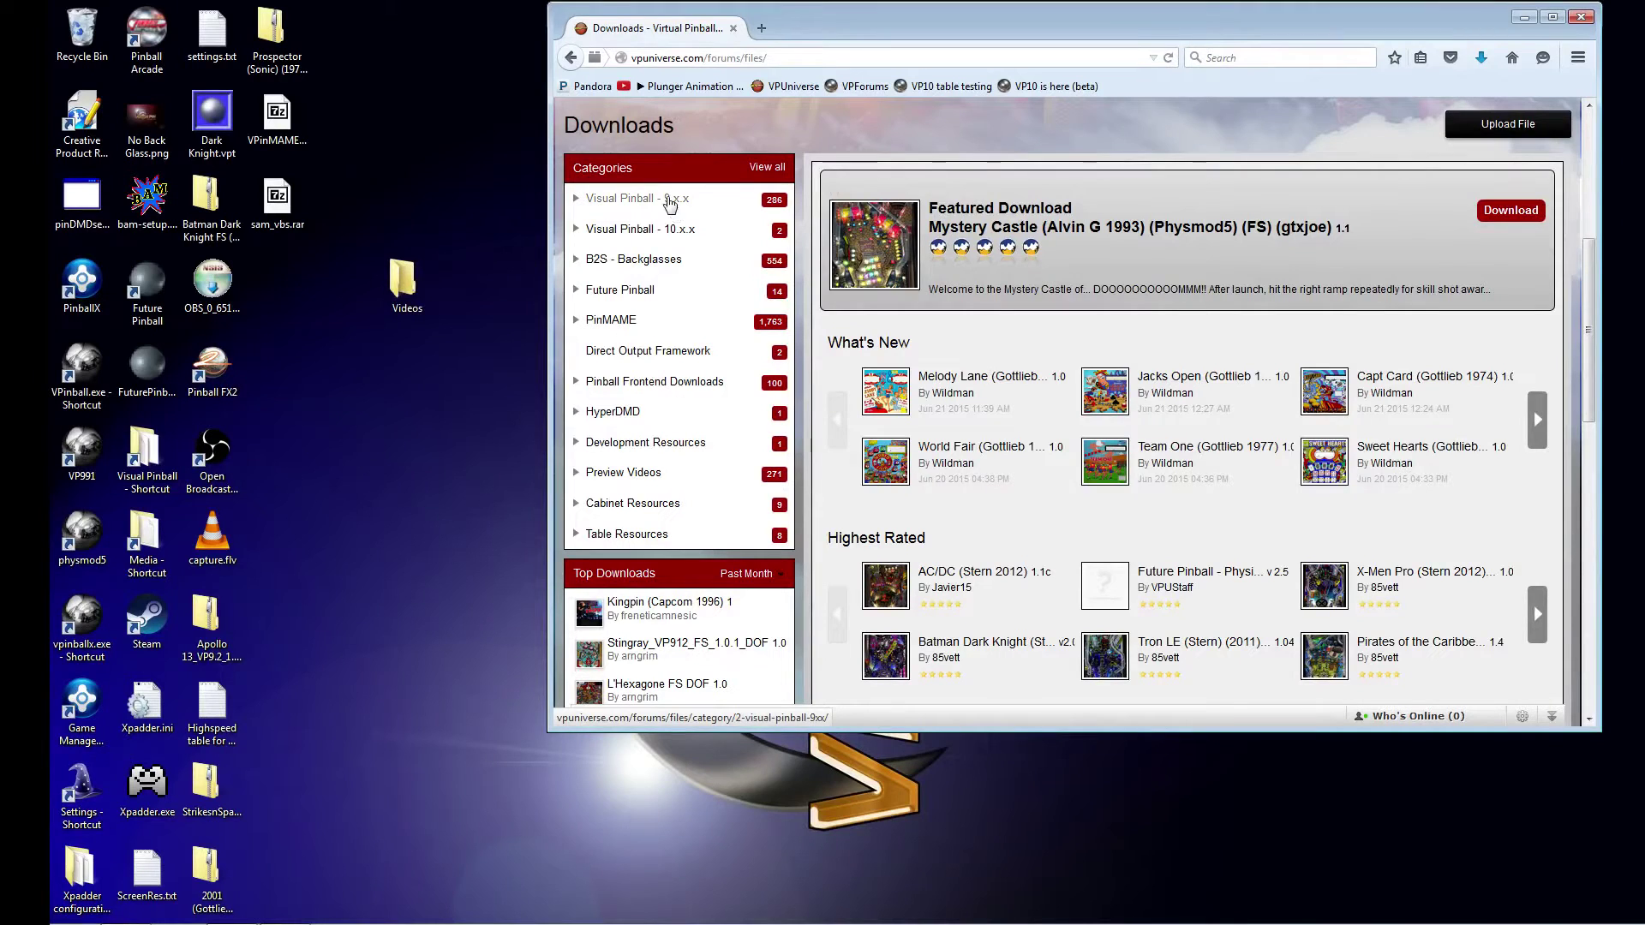
scroll(1005, 377, down, 3)
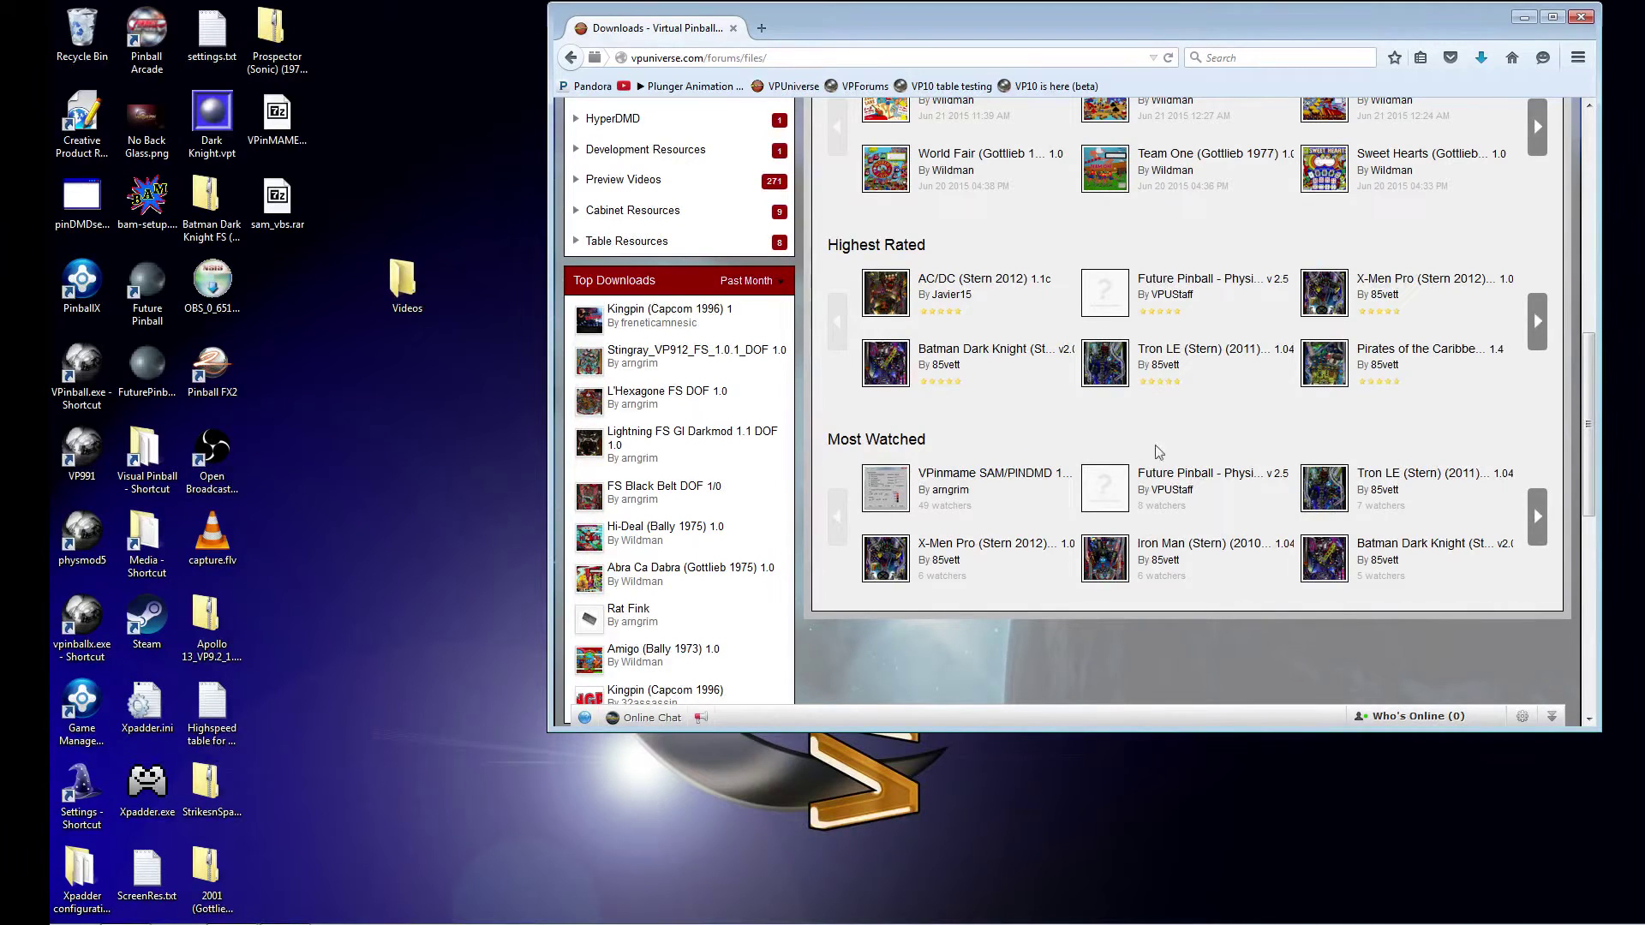
scroll(1249, 407, down, 1)
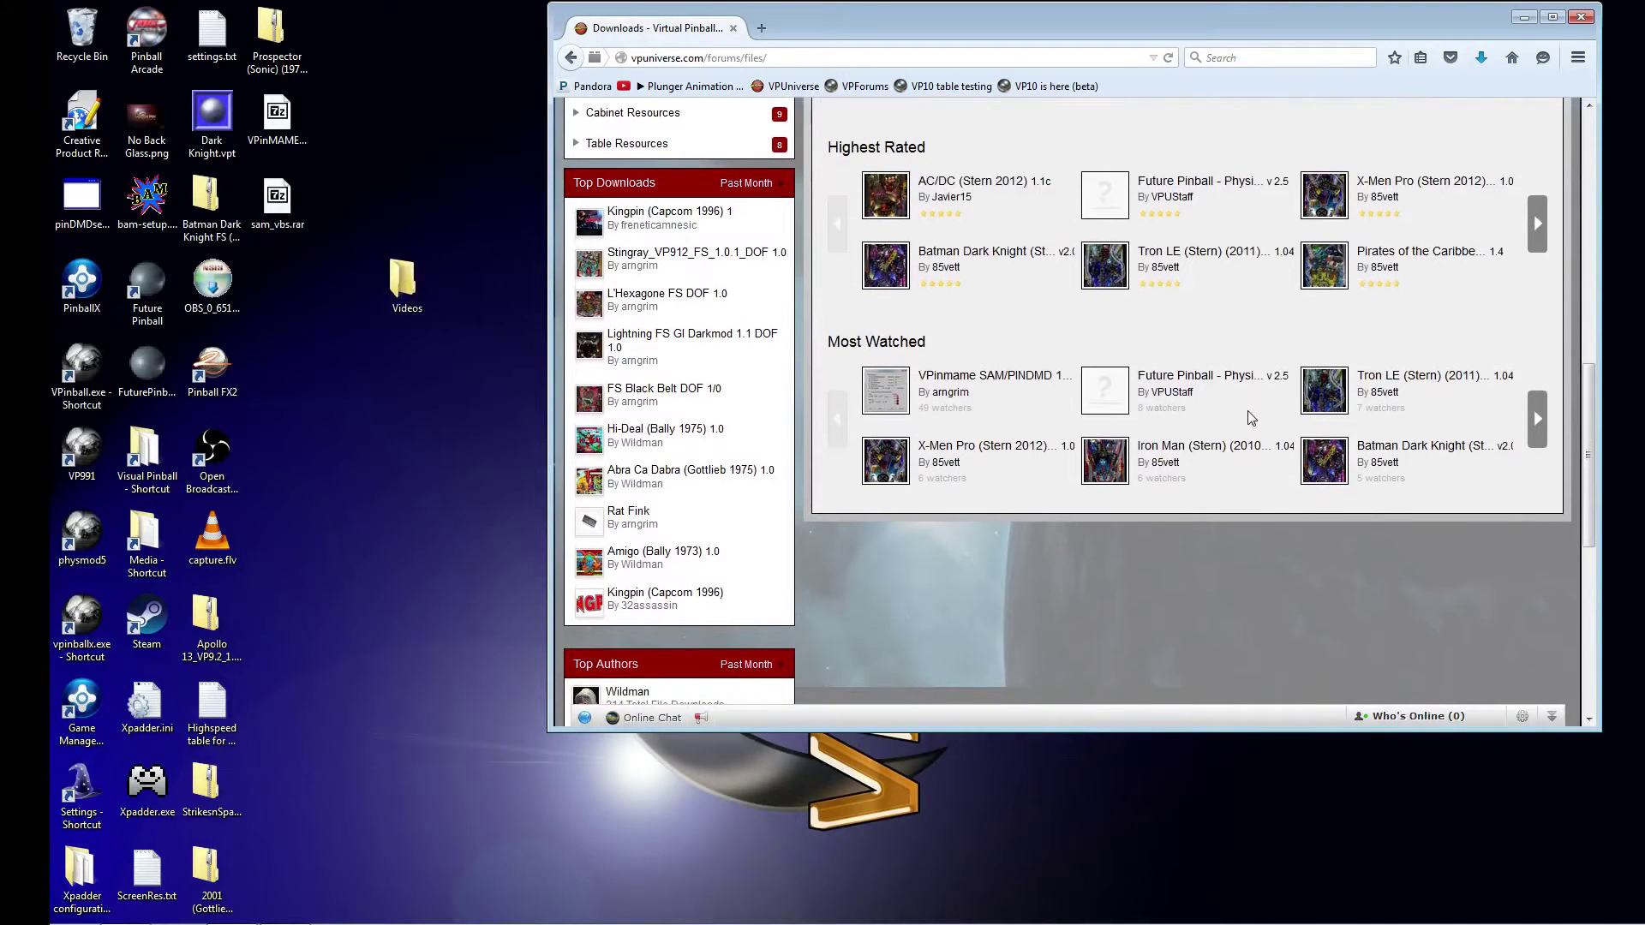
scroll(1248, 418, up, 1)
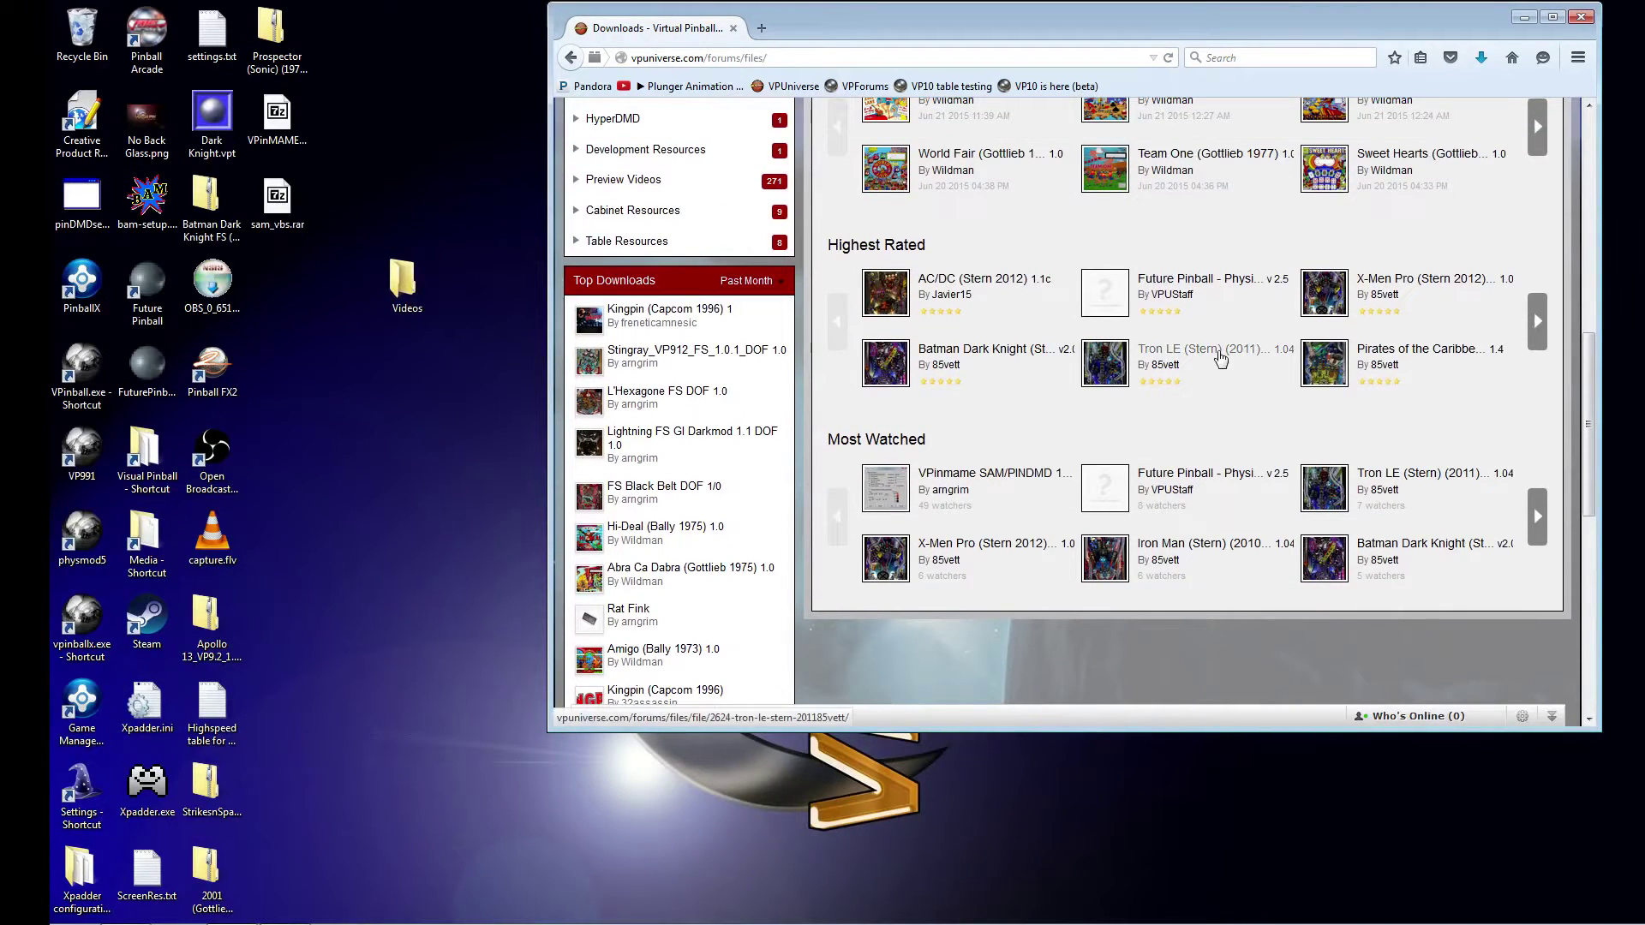
Open the Tron LE (Stern) (2011) table's file page from the highest-rated downloads
click(1218, 353)
scroll(1215, 356, up, 3)
scroll(1212, 368, down, 3)
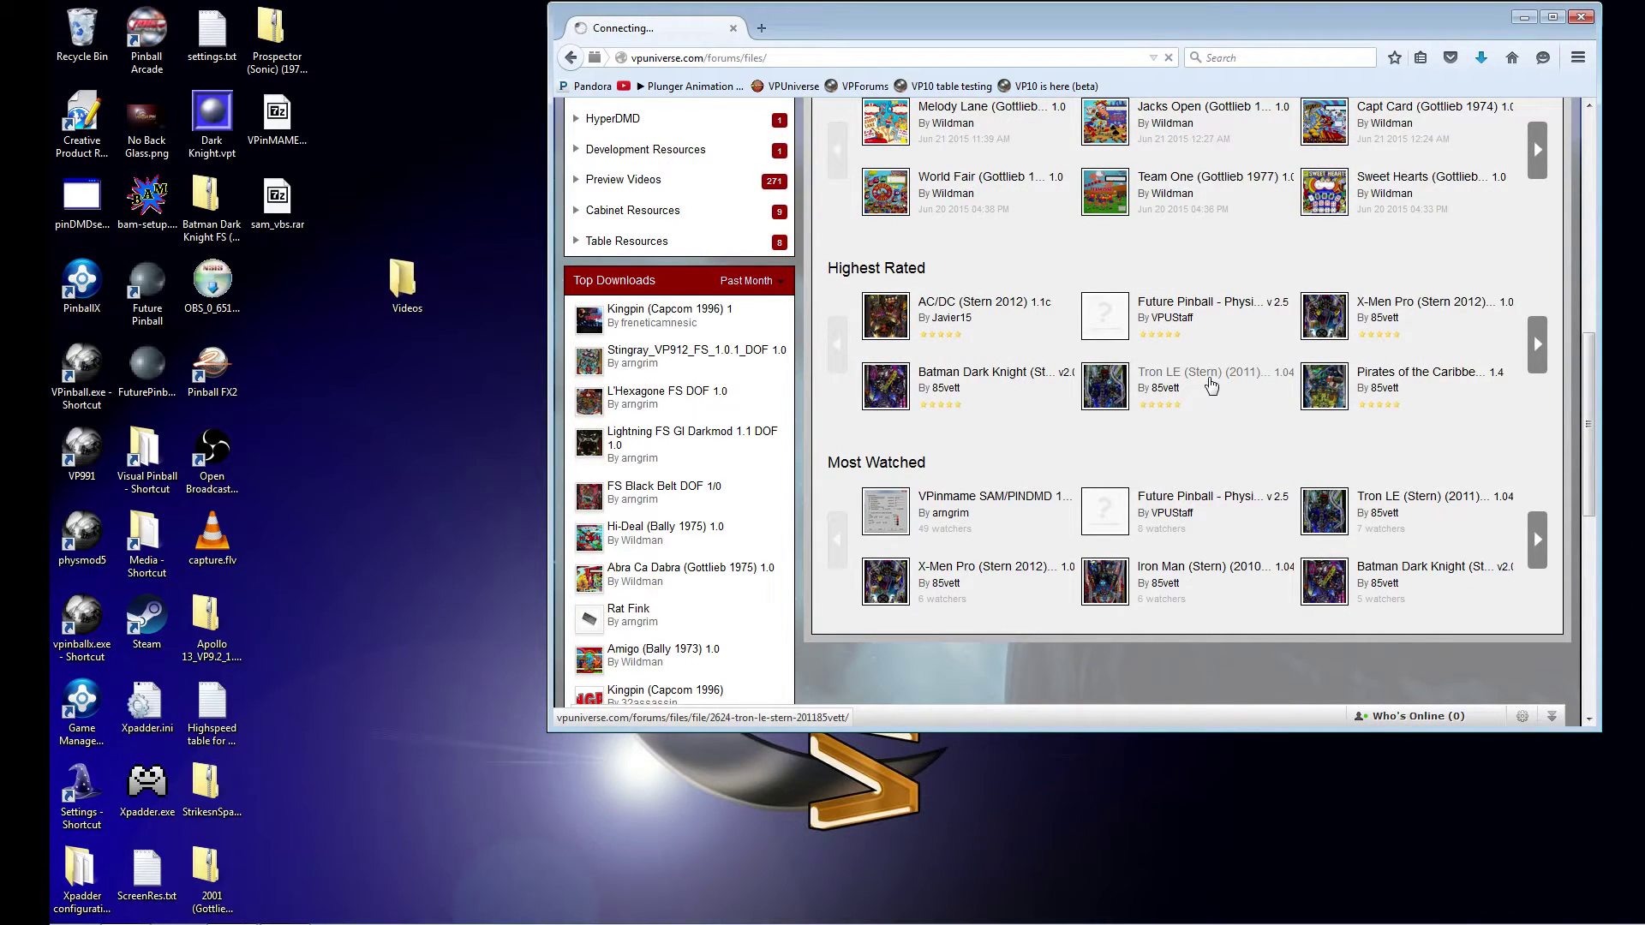
scroll(1211, 385, up, 1)
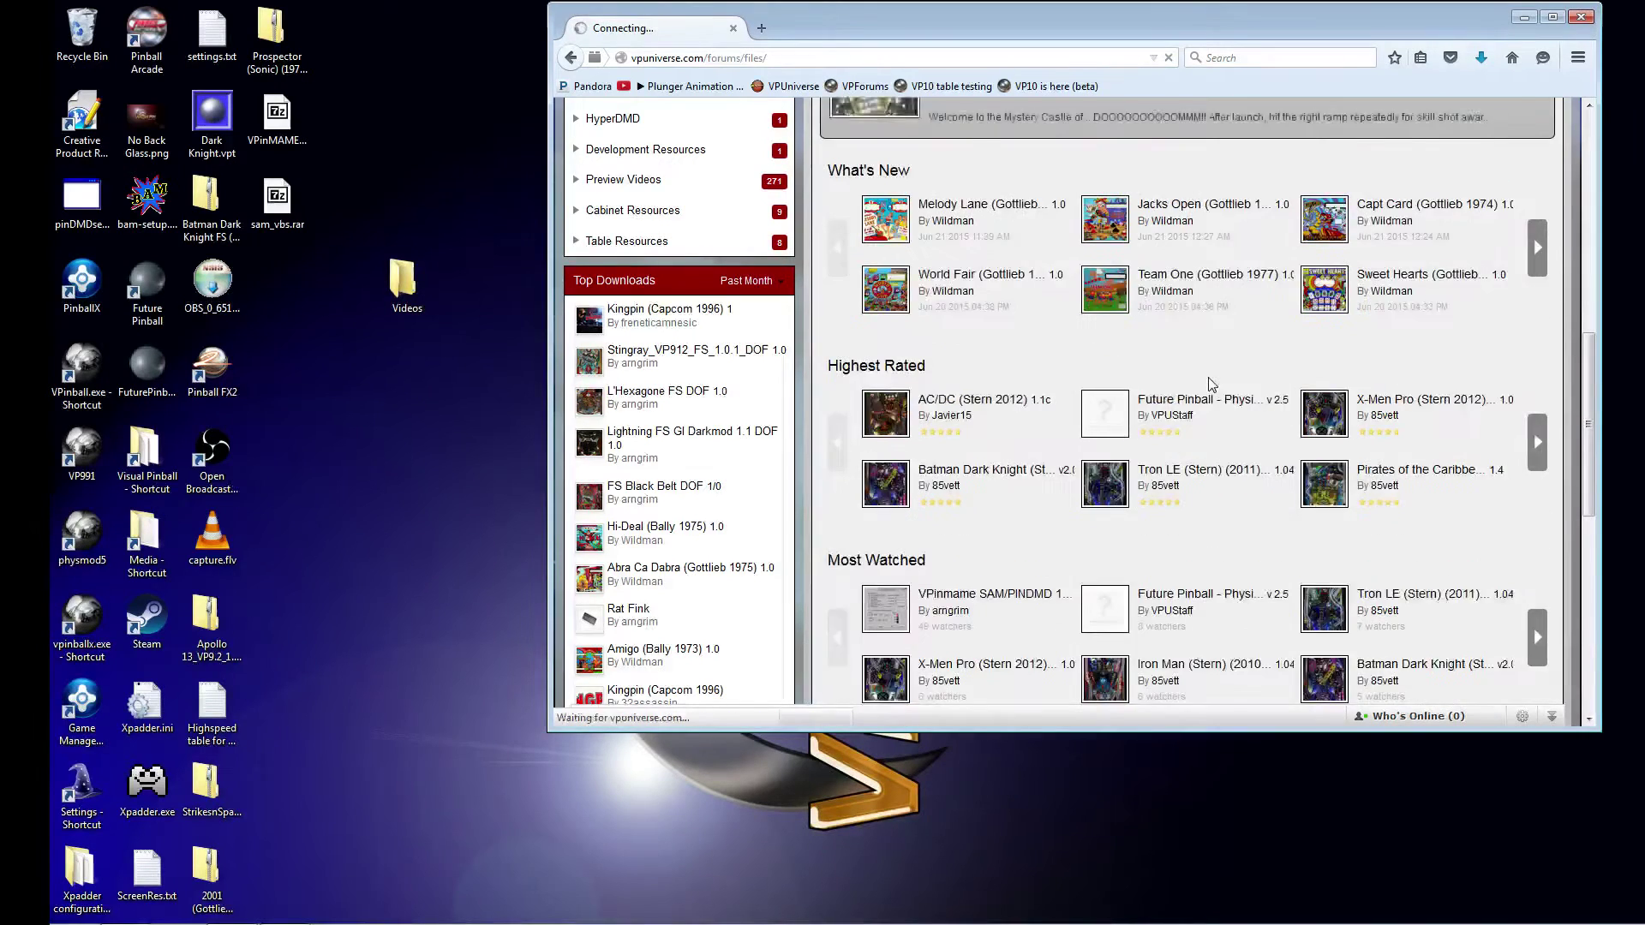
scroll(1211, 385, down, 1)
scroll(1208, 377, down, 3)
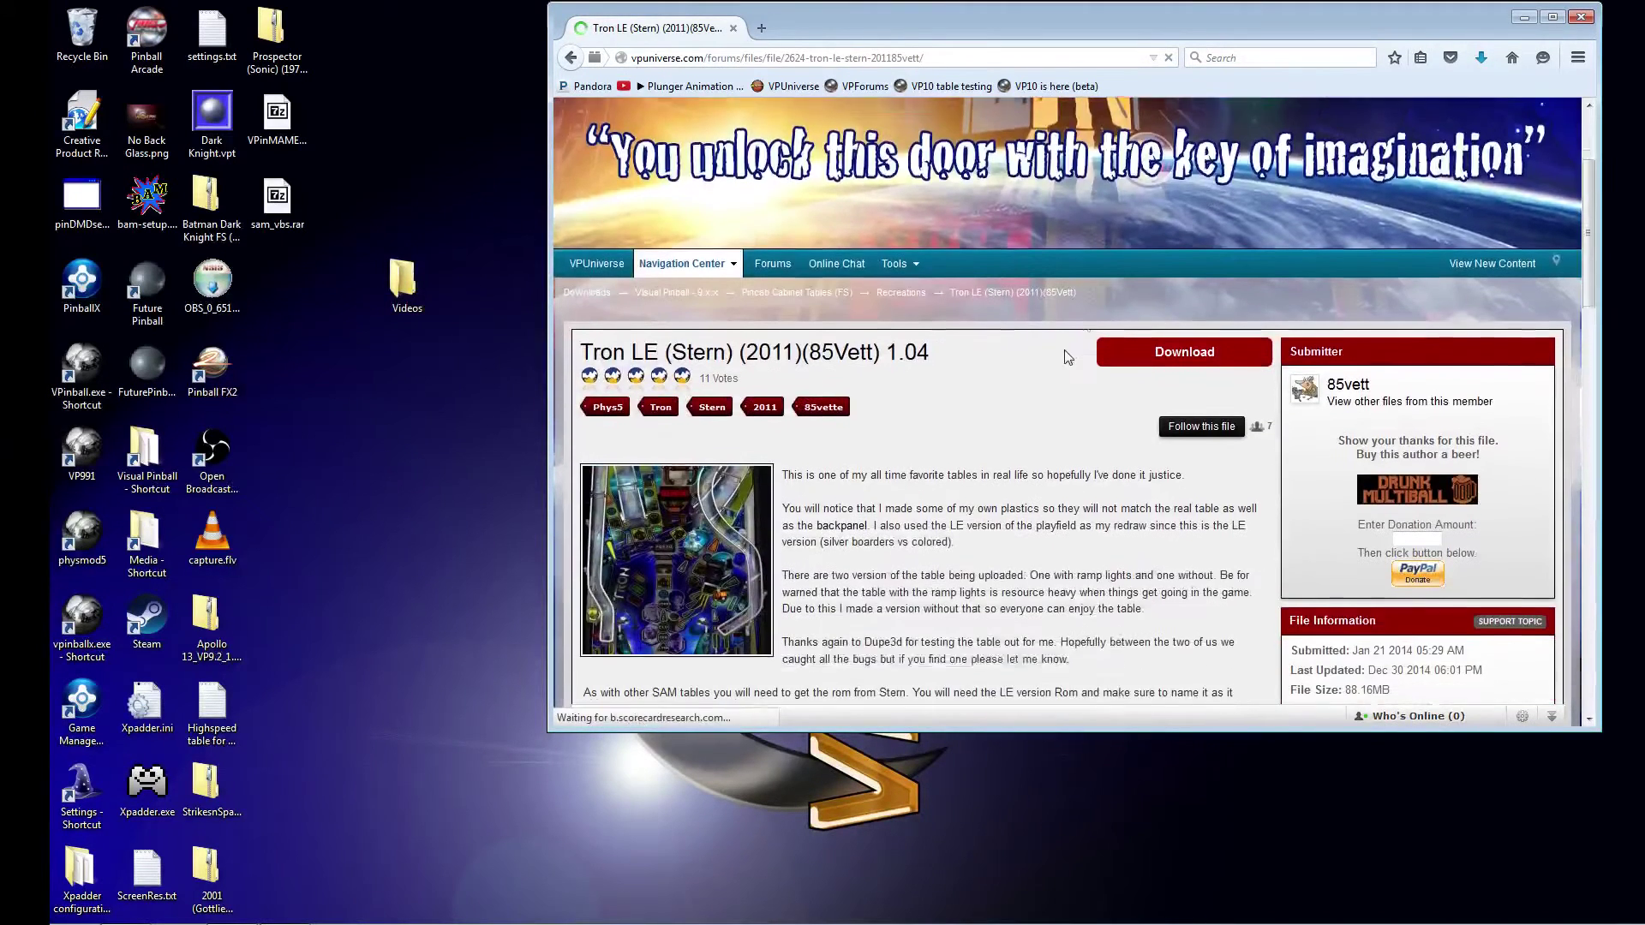
Review the Tron LE table's description, ROM requirements, file information and version update notes
scroll(963, 401, down, 1)
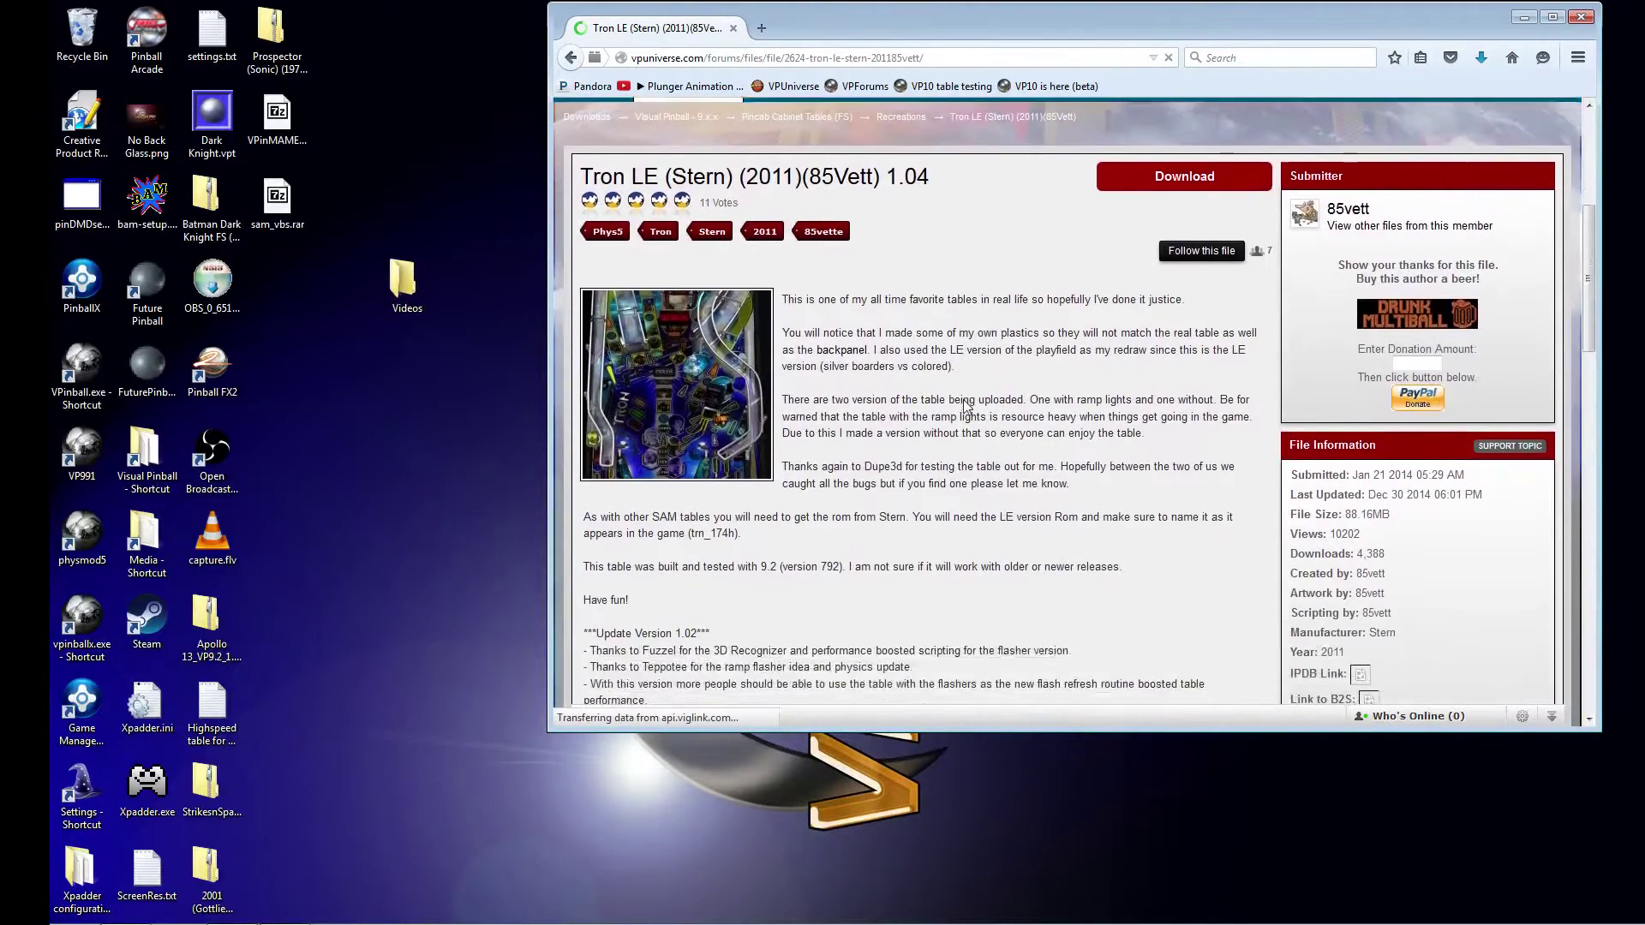
scroll(965, 400, down, 1)
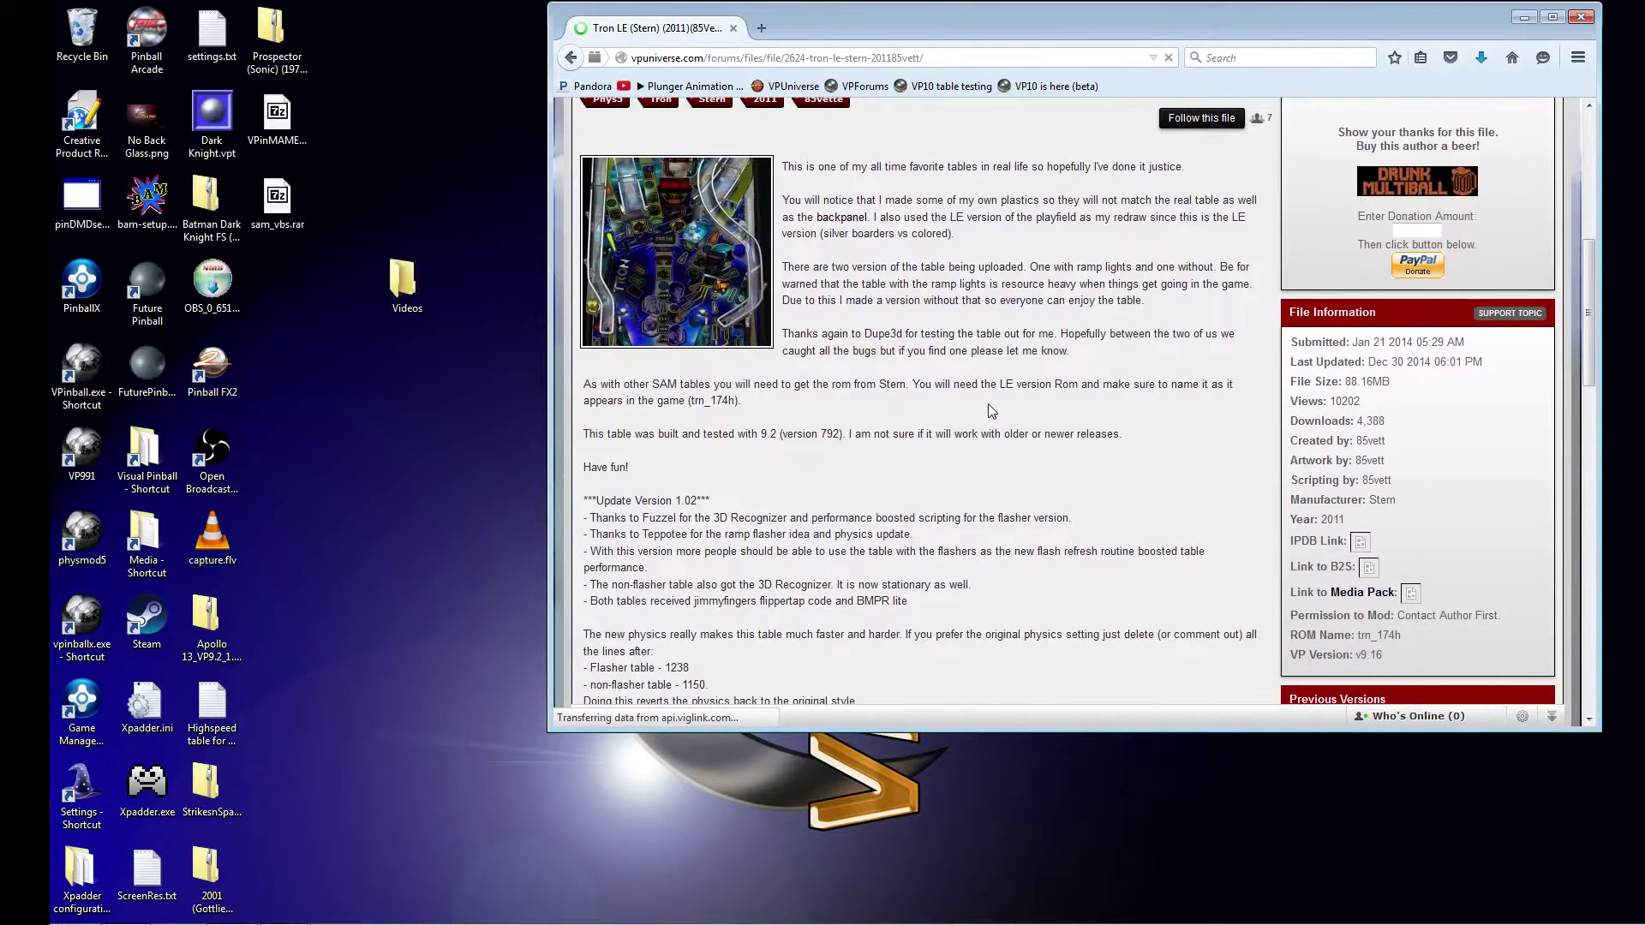
scroll(989, 404, down, 1)
scroll(988, 420, down, 1)
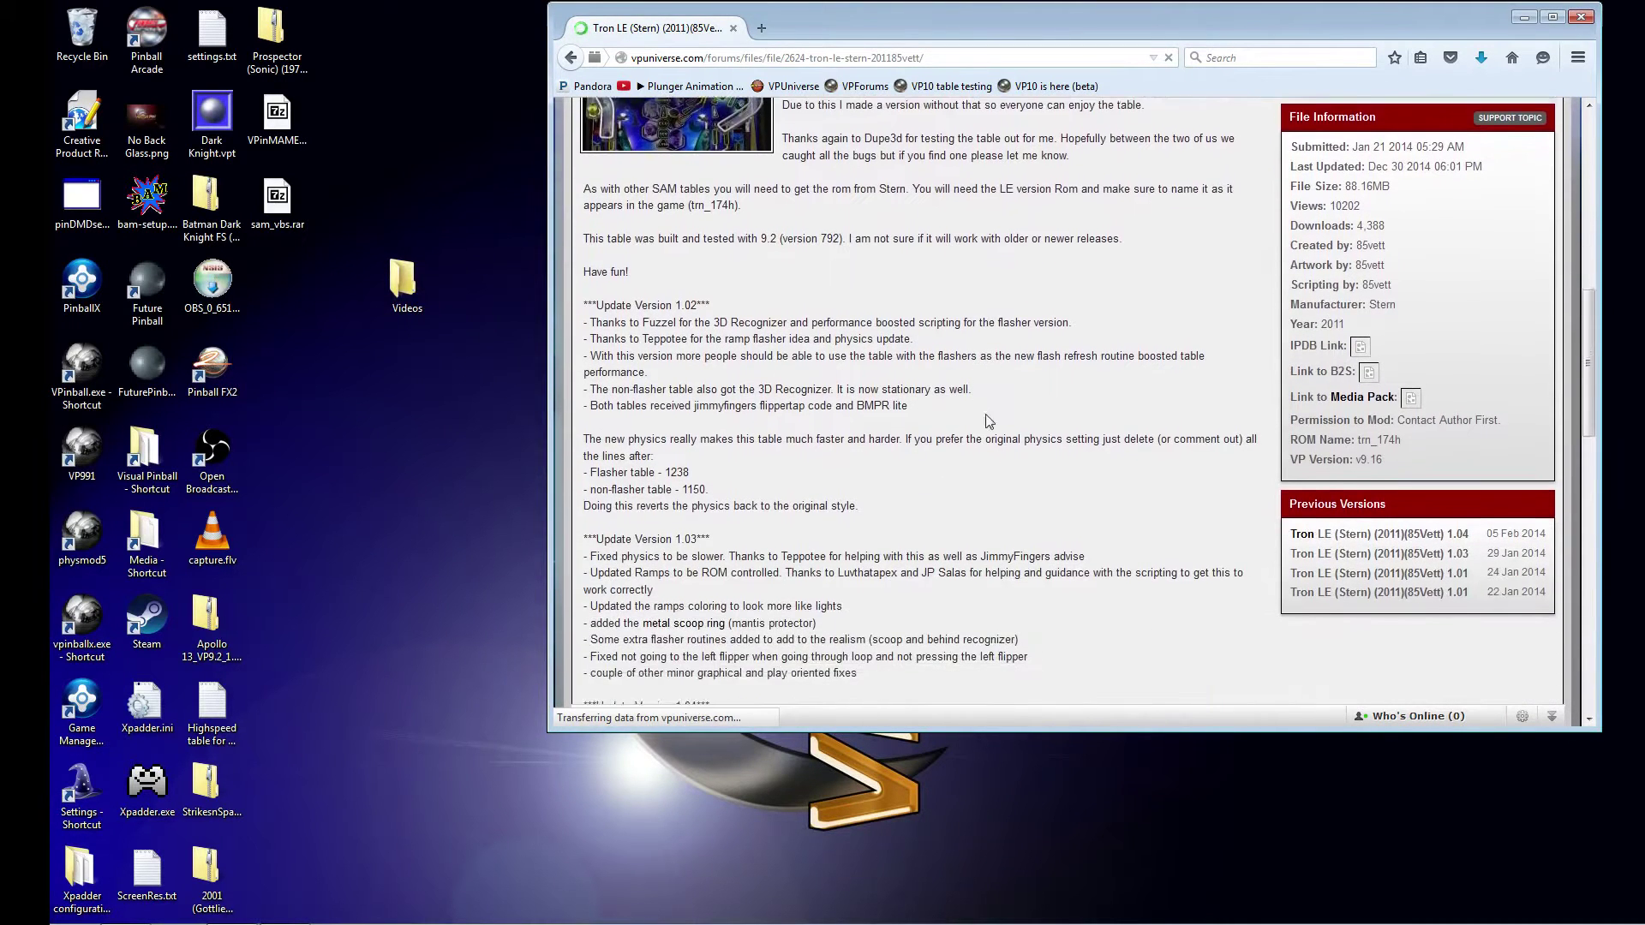
scroll(988, 420, down, 1)
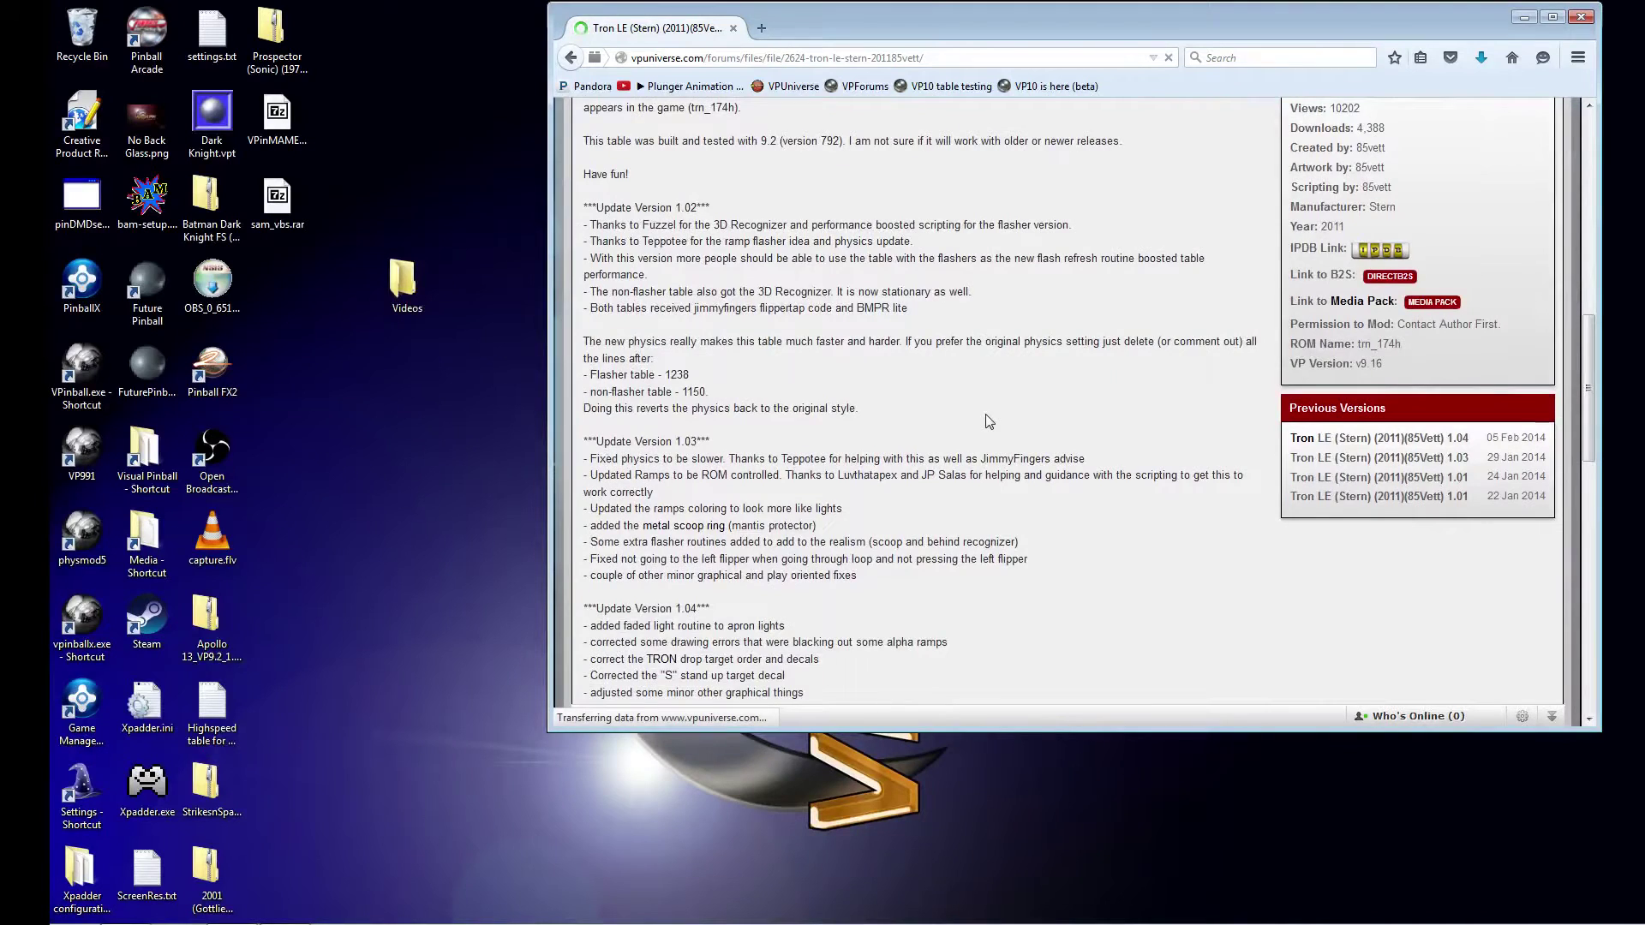
scroll(987, 420, down, 3)
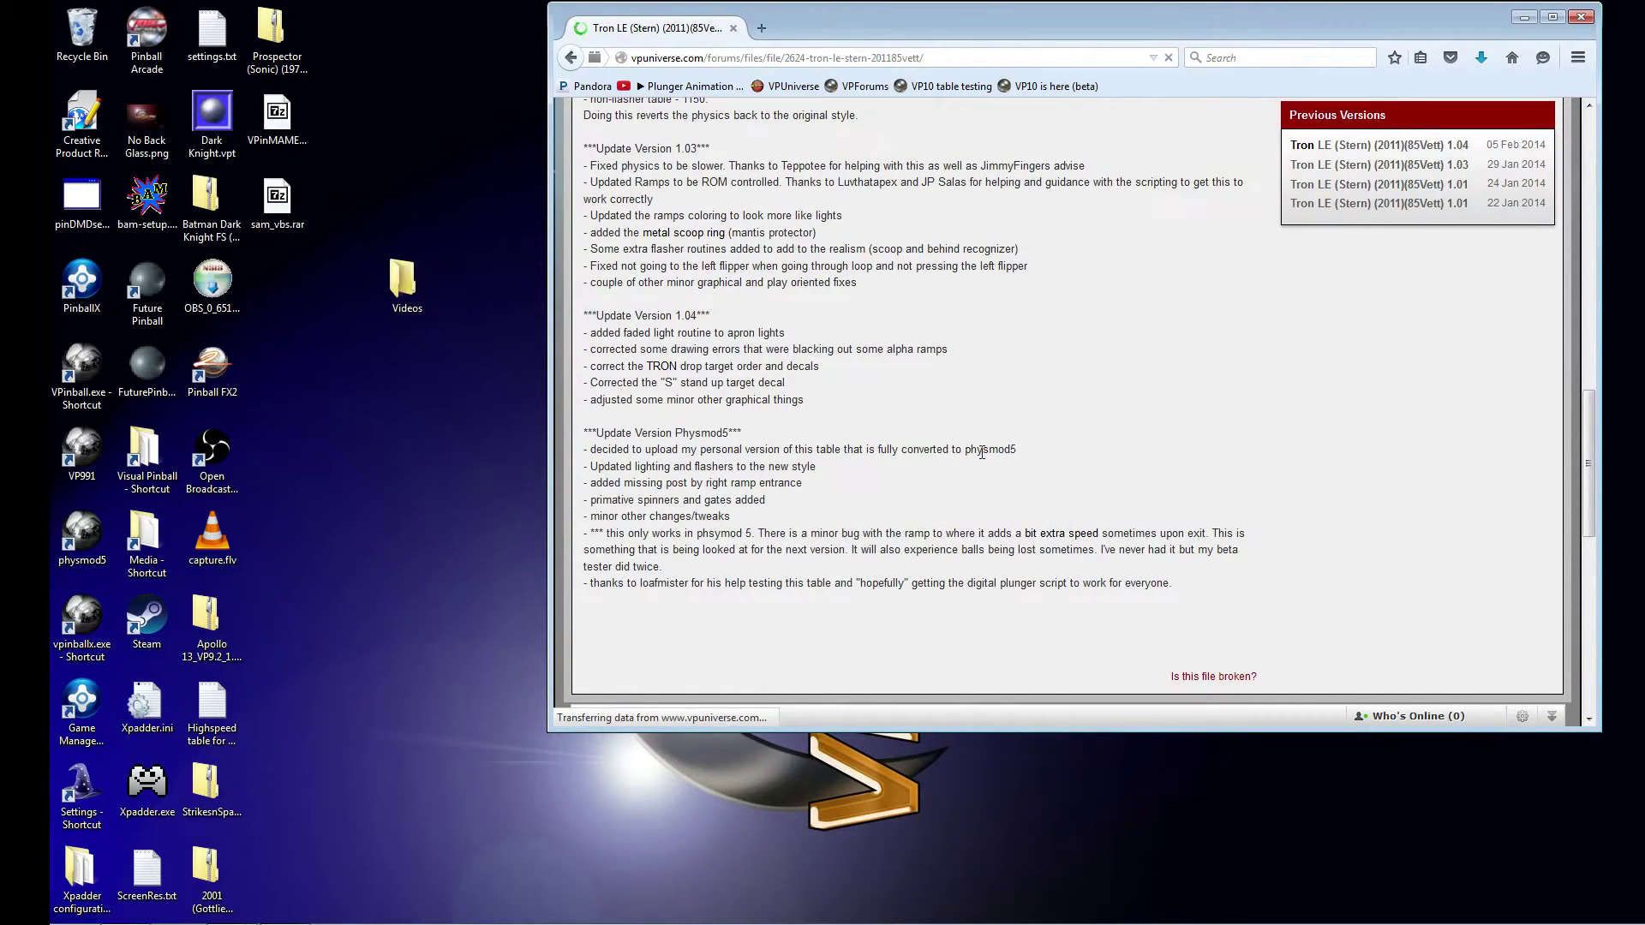
scroll(982, 452, up, 2)
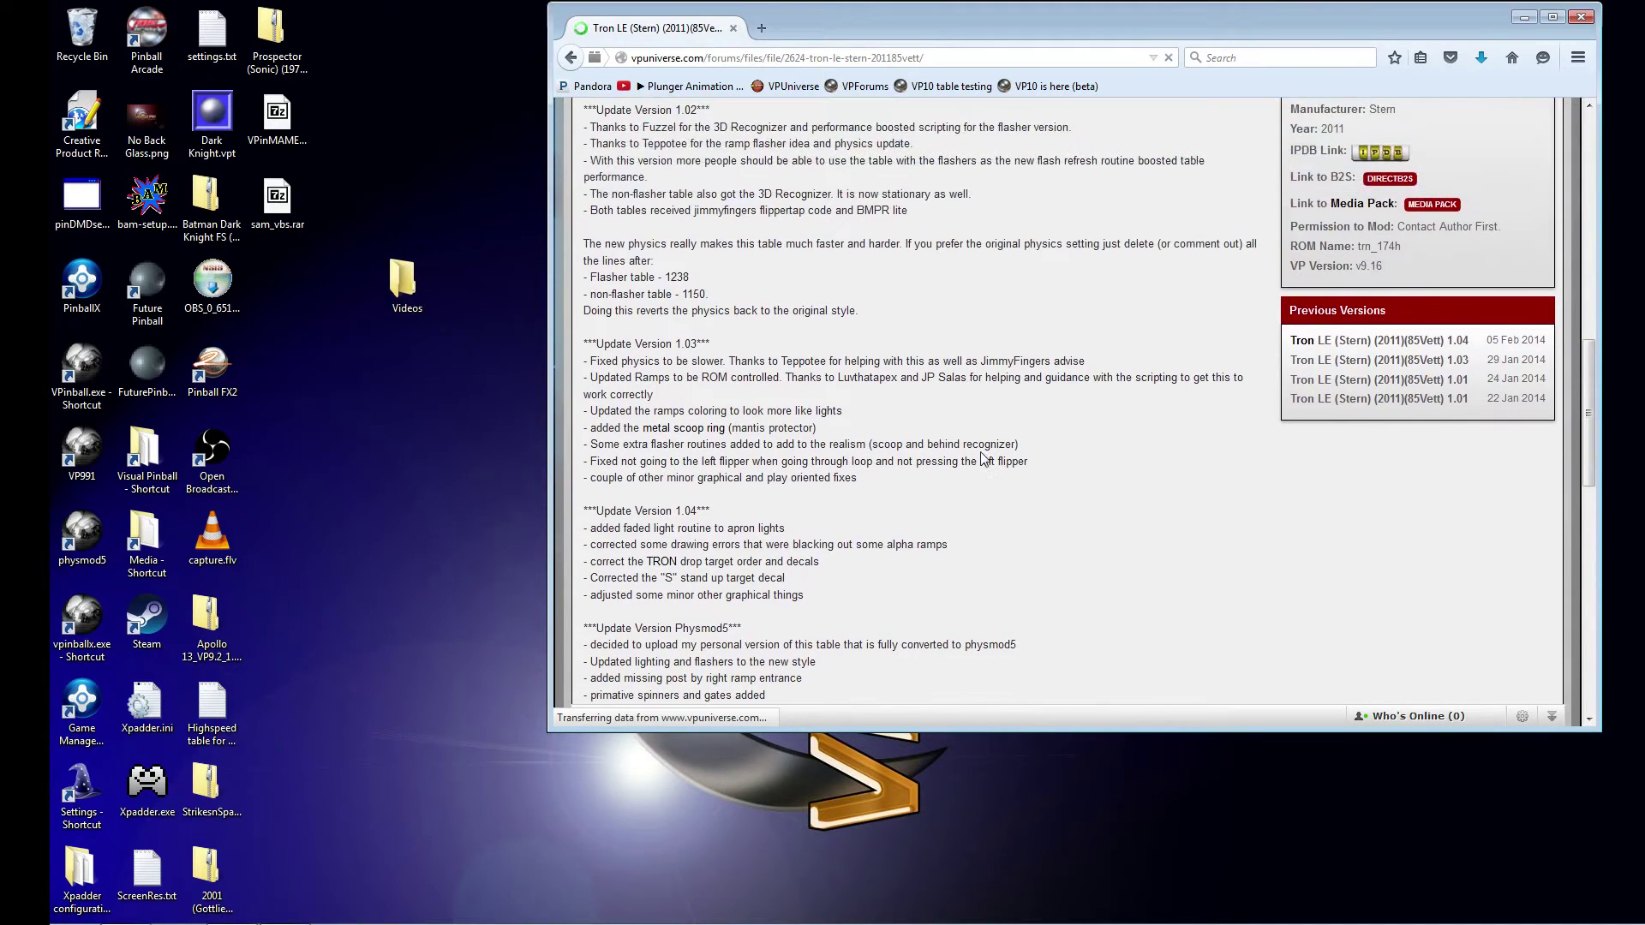
scroll(982, 459, up, 6)
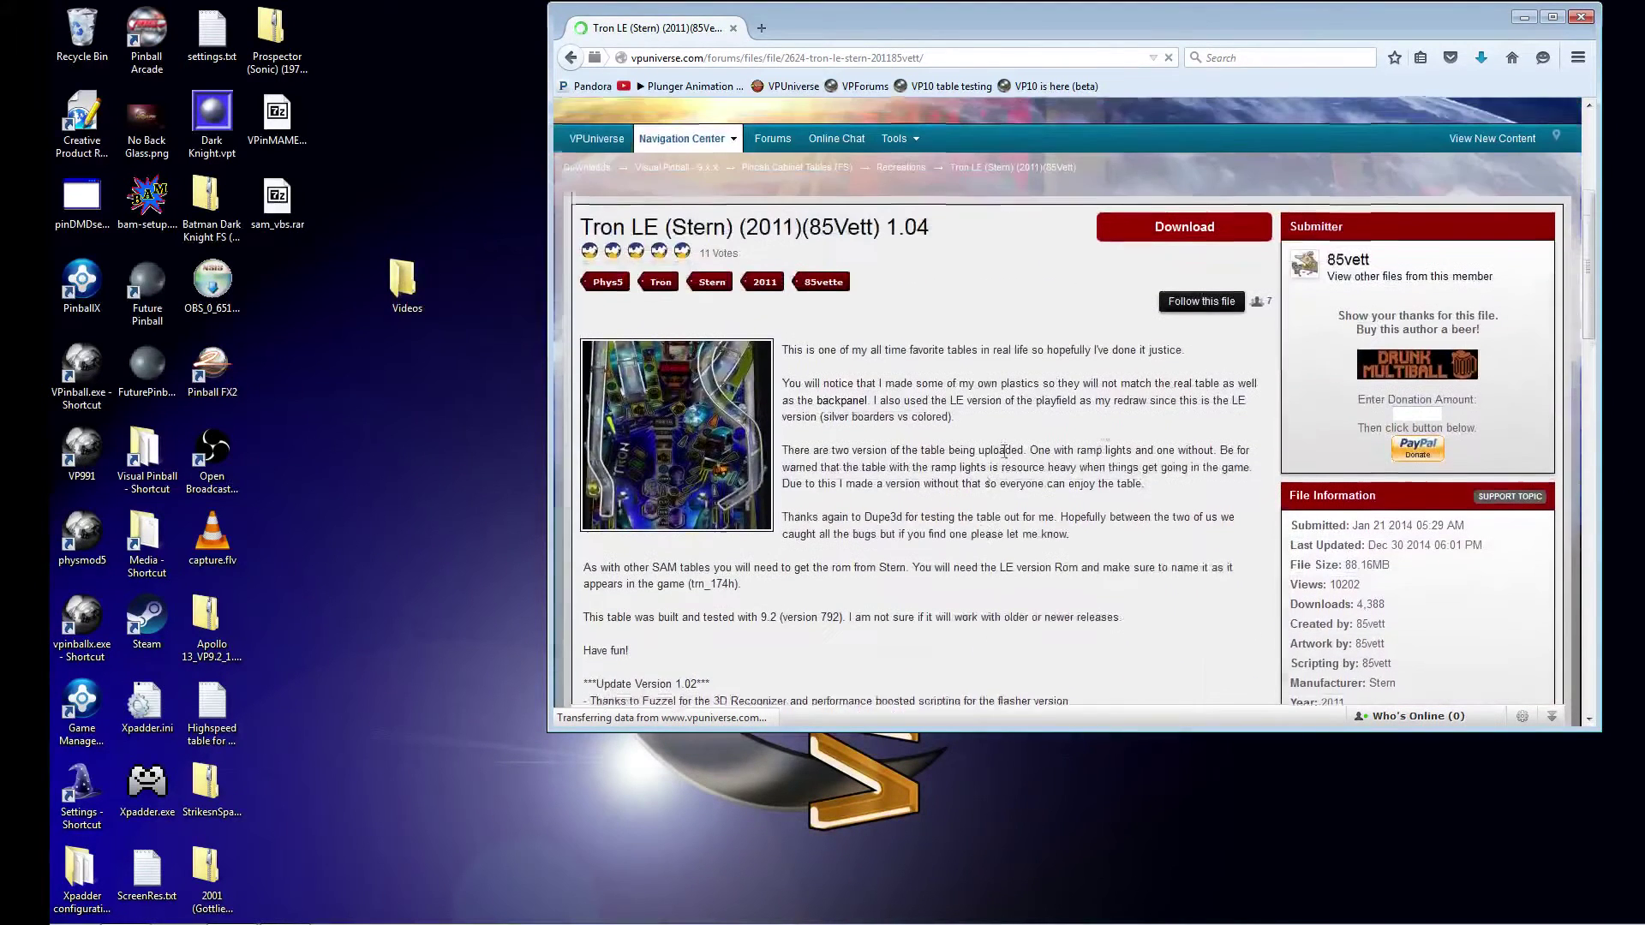
Open the Tron LE table's download list and save Tron FS 1-4.zip to the desktop
click(1187, 245)
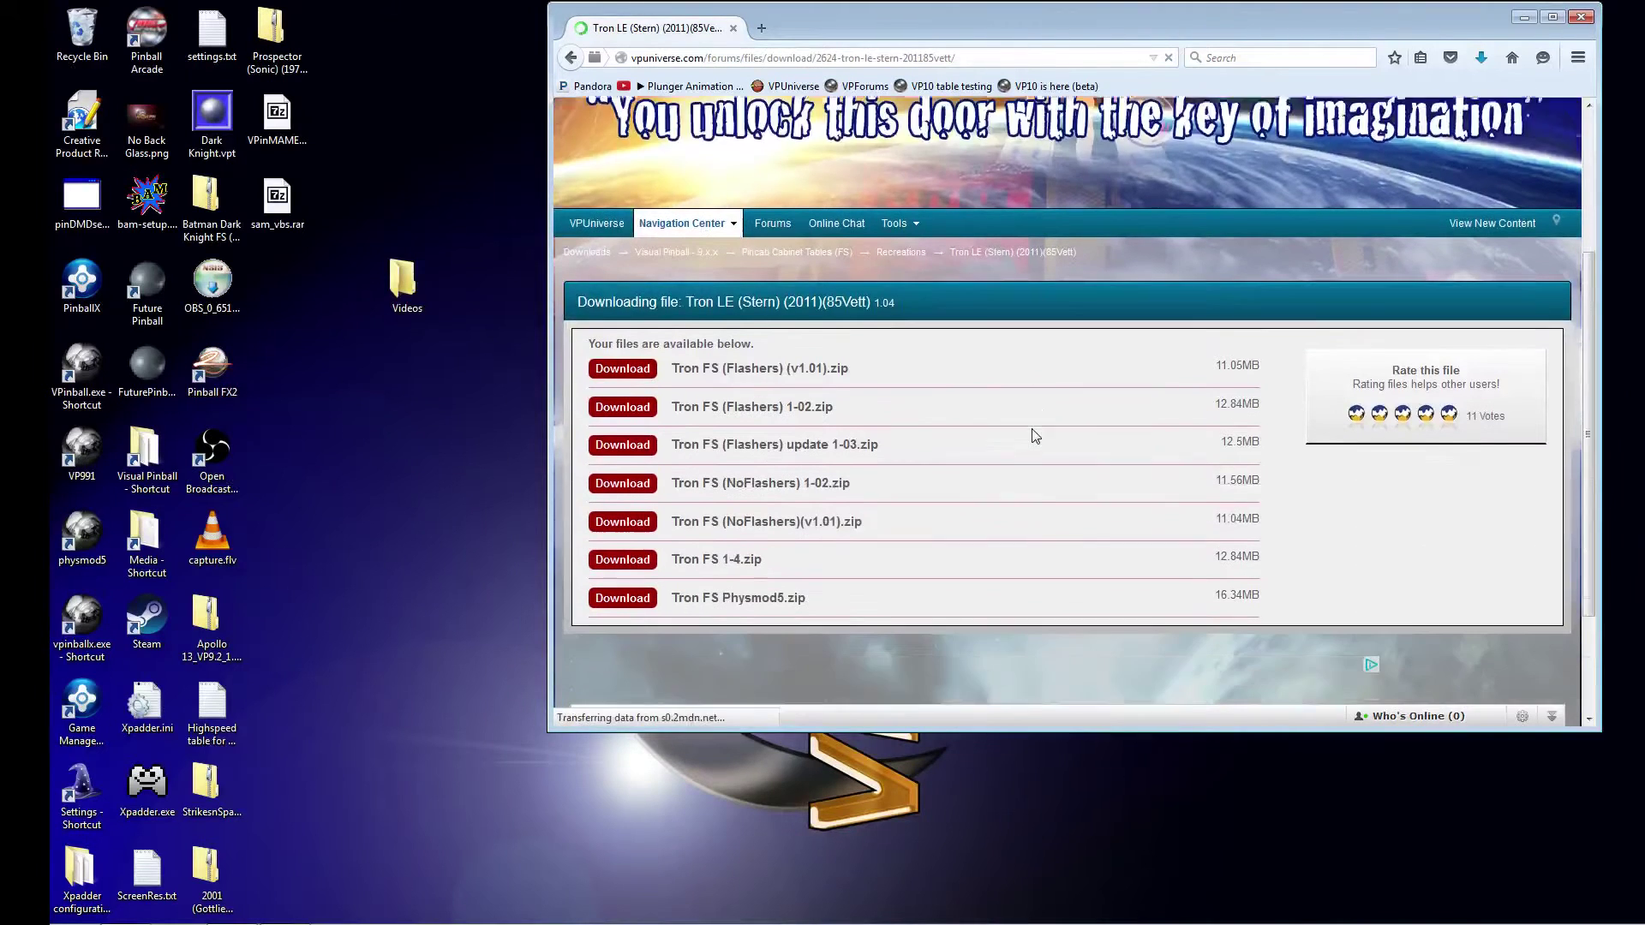
scroll(1035, 436, down, 2)
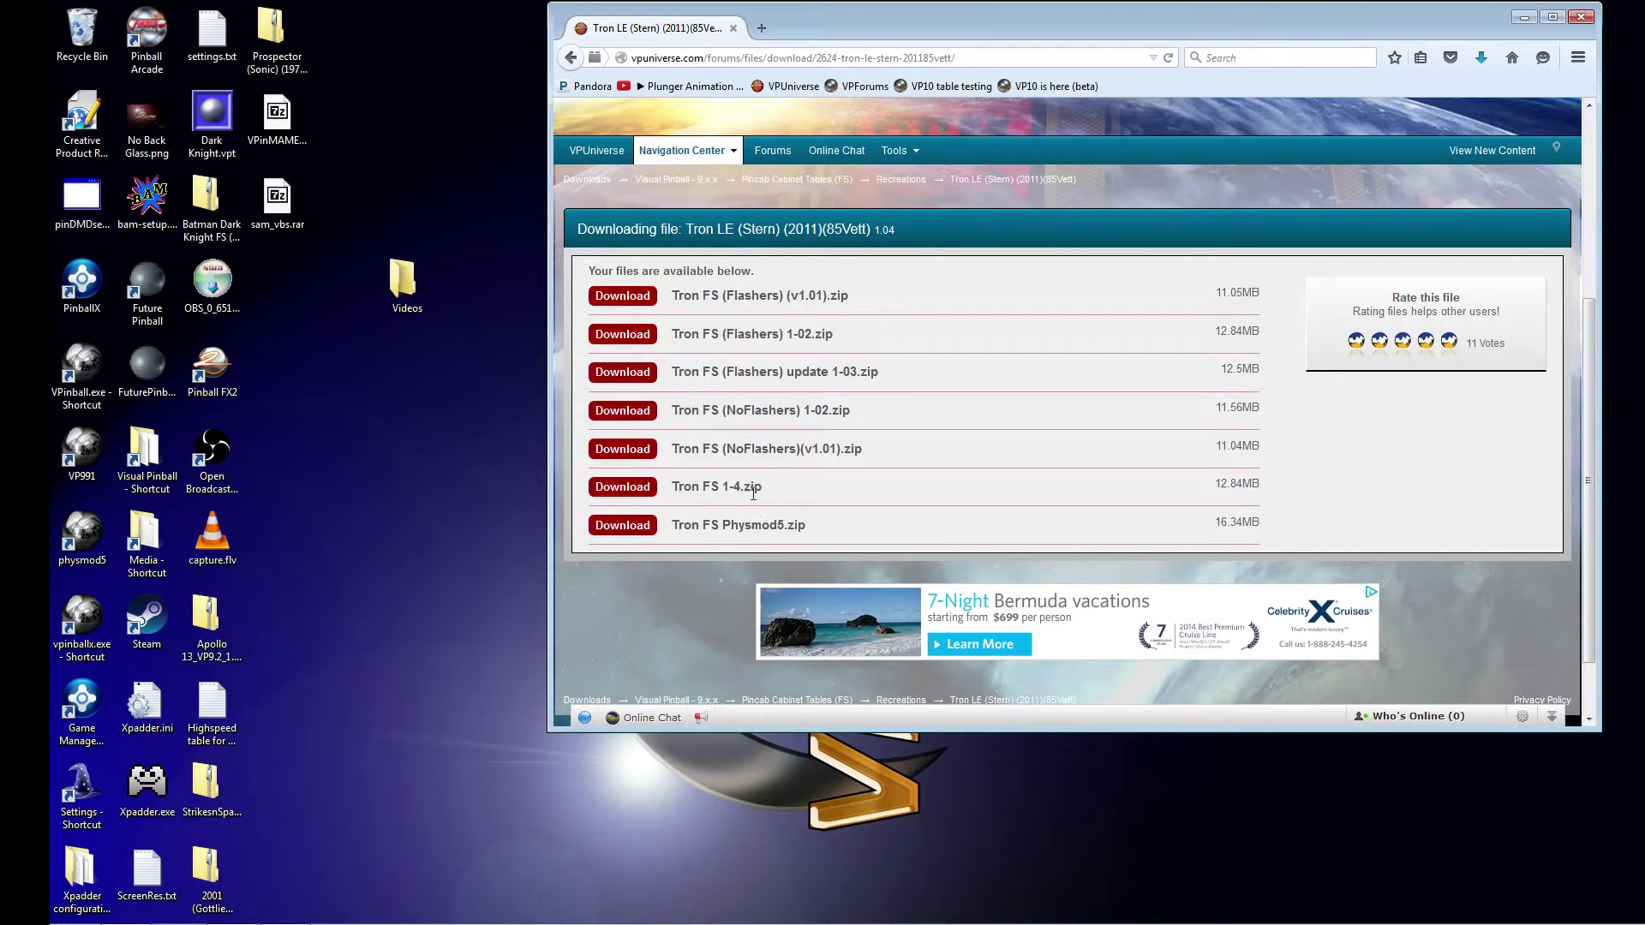
click(623, 486)
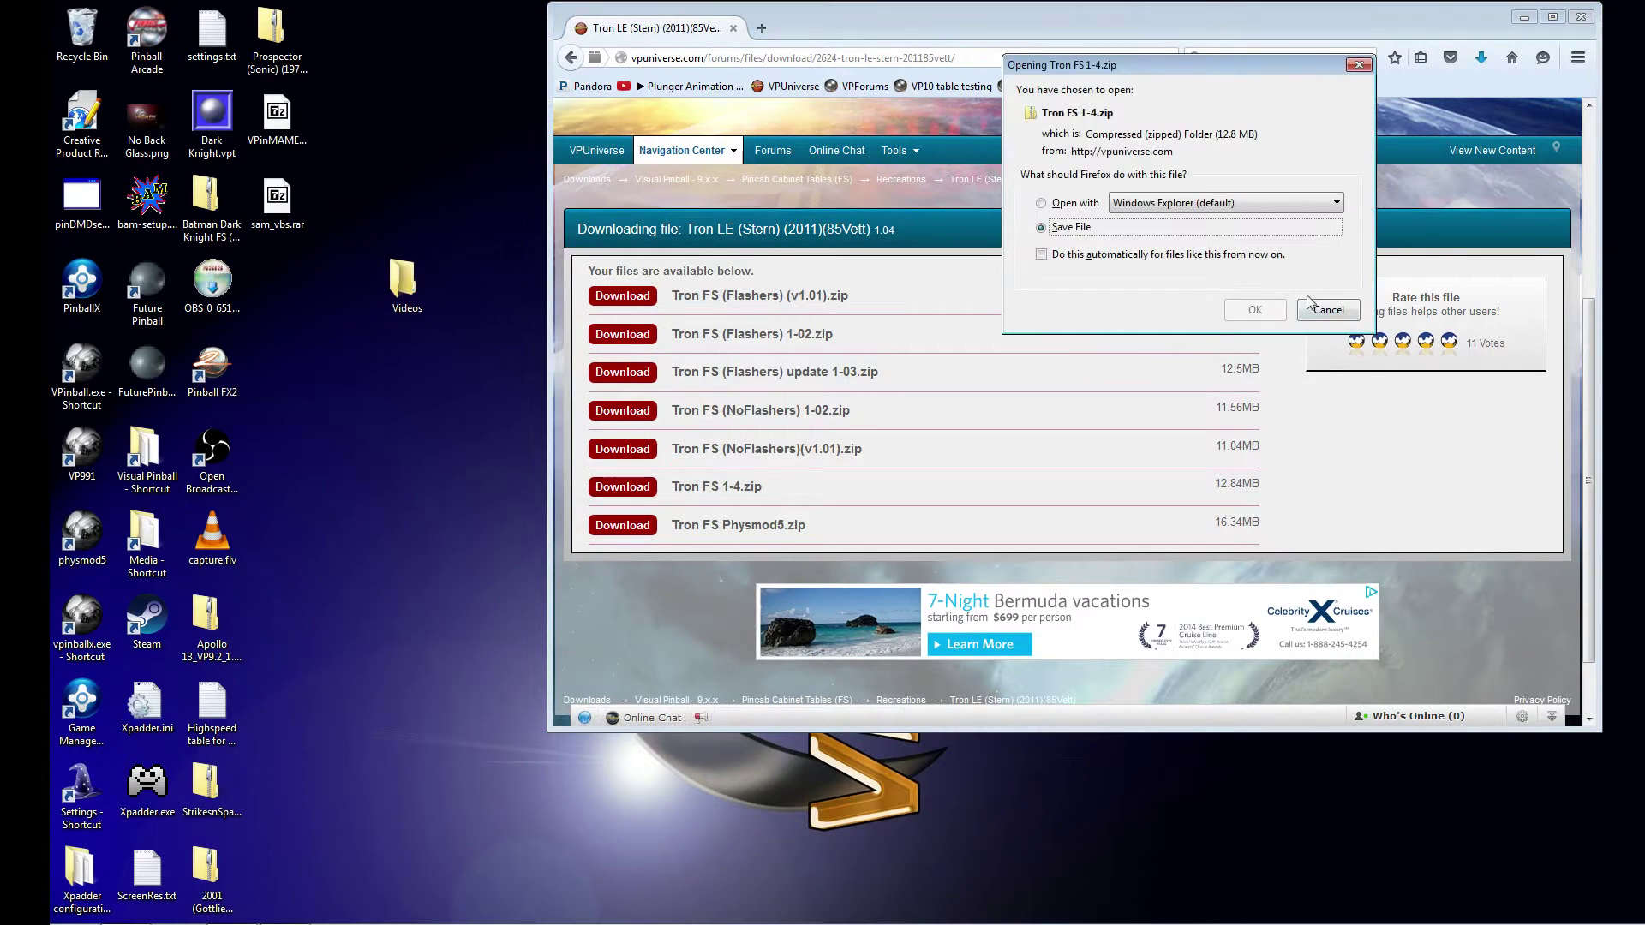
click(1261, 310)
click(1249, 437)
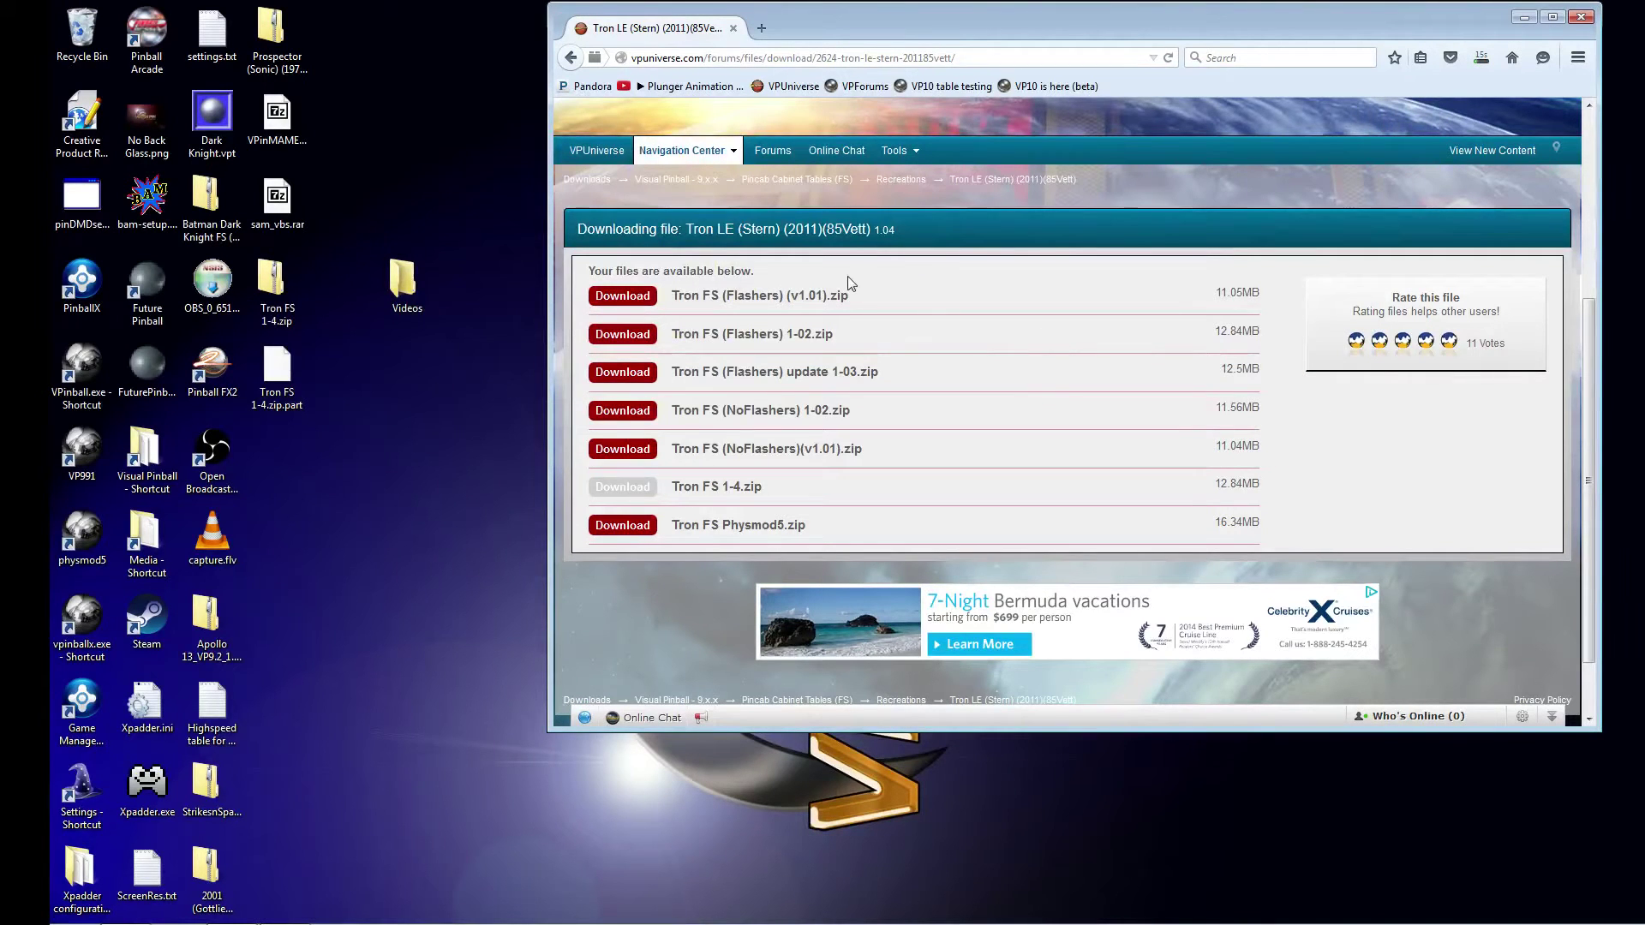
Return to the Tron LE description page and highlight the required ROM name in the SAM ROM note
click(573, 58)
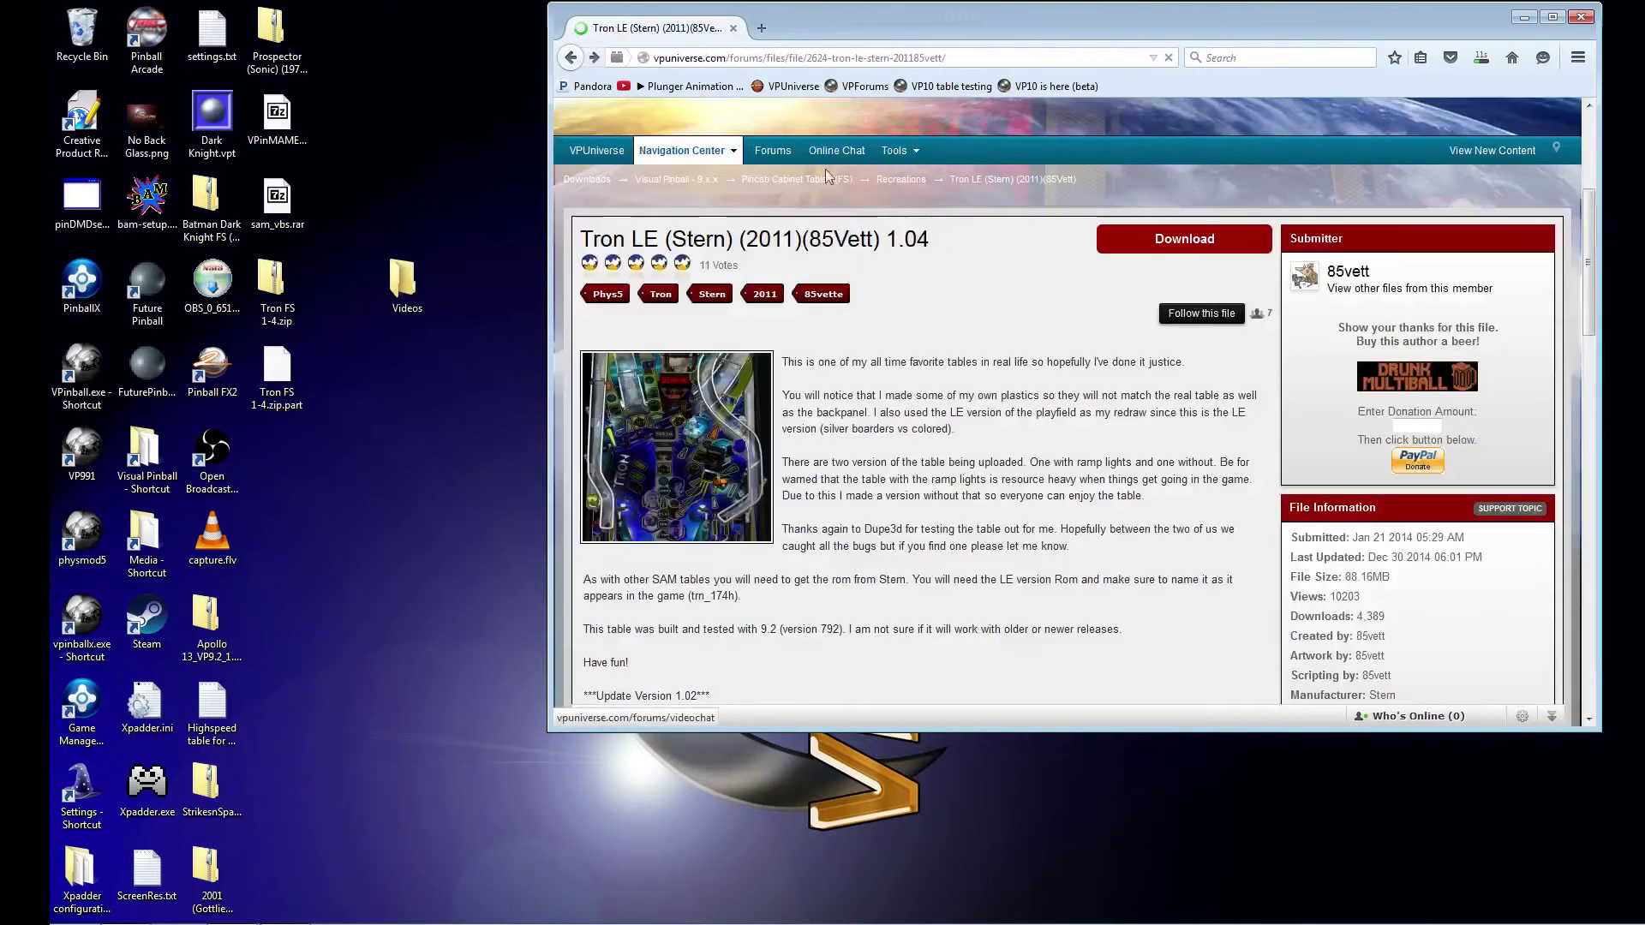
scroll(1091, 400, down, 4)
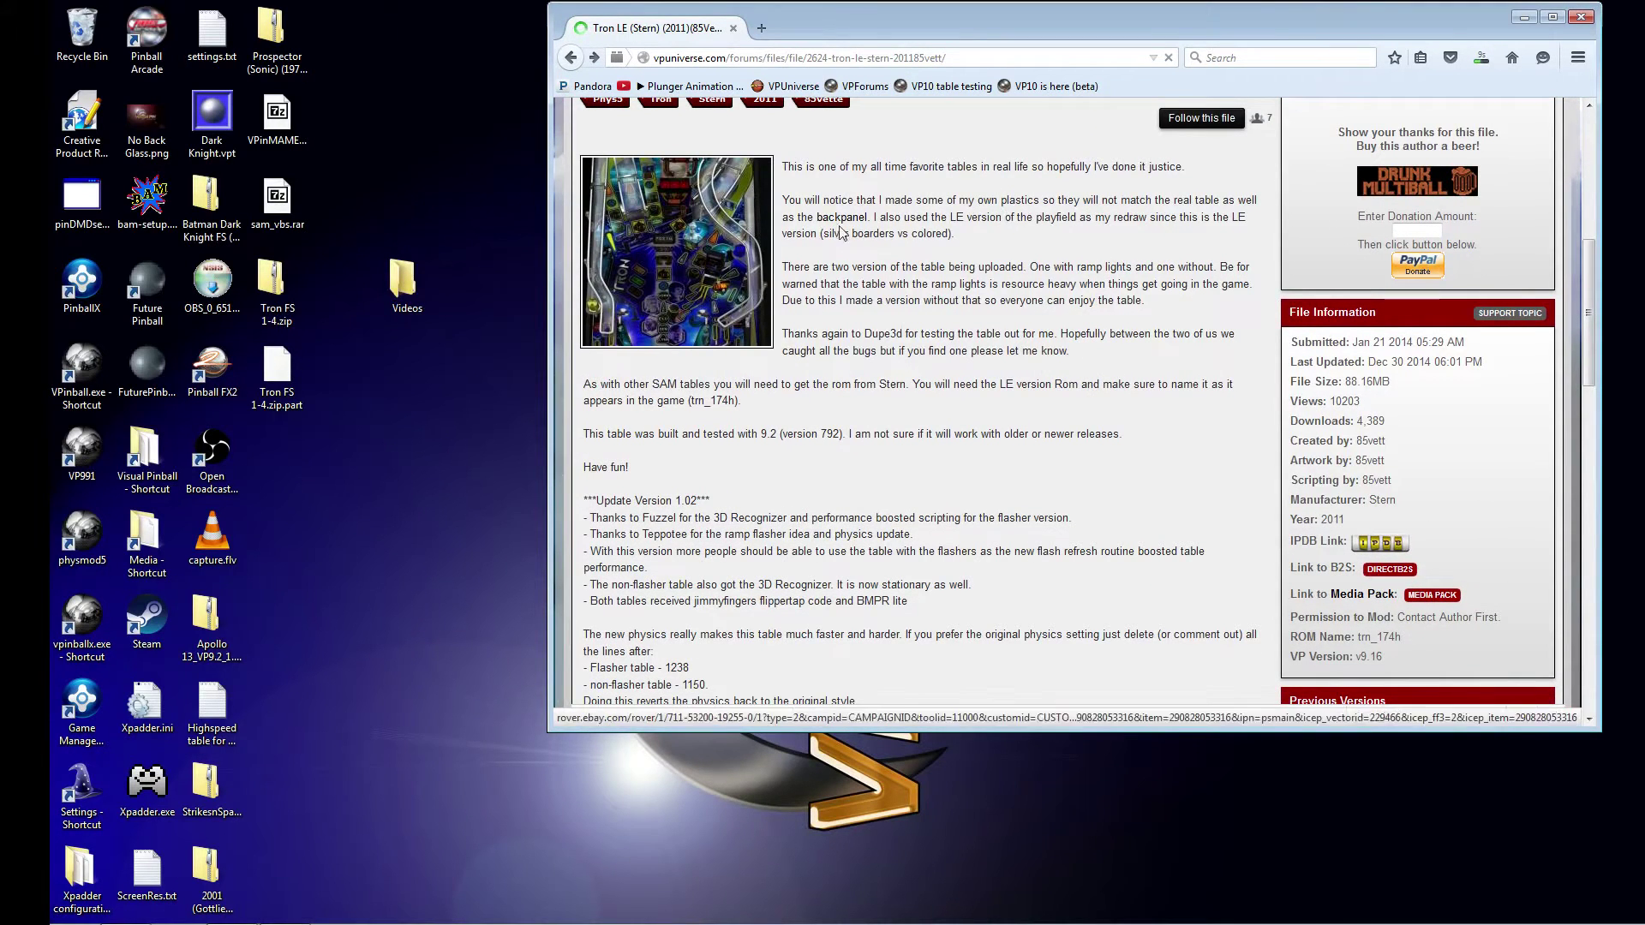
scroll(857, 398, down, 2)
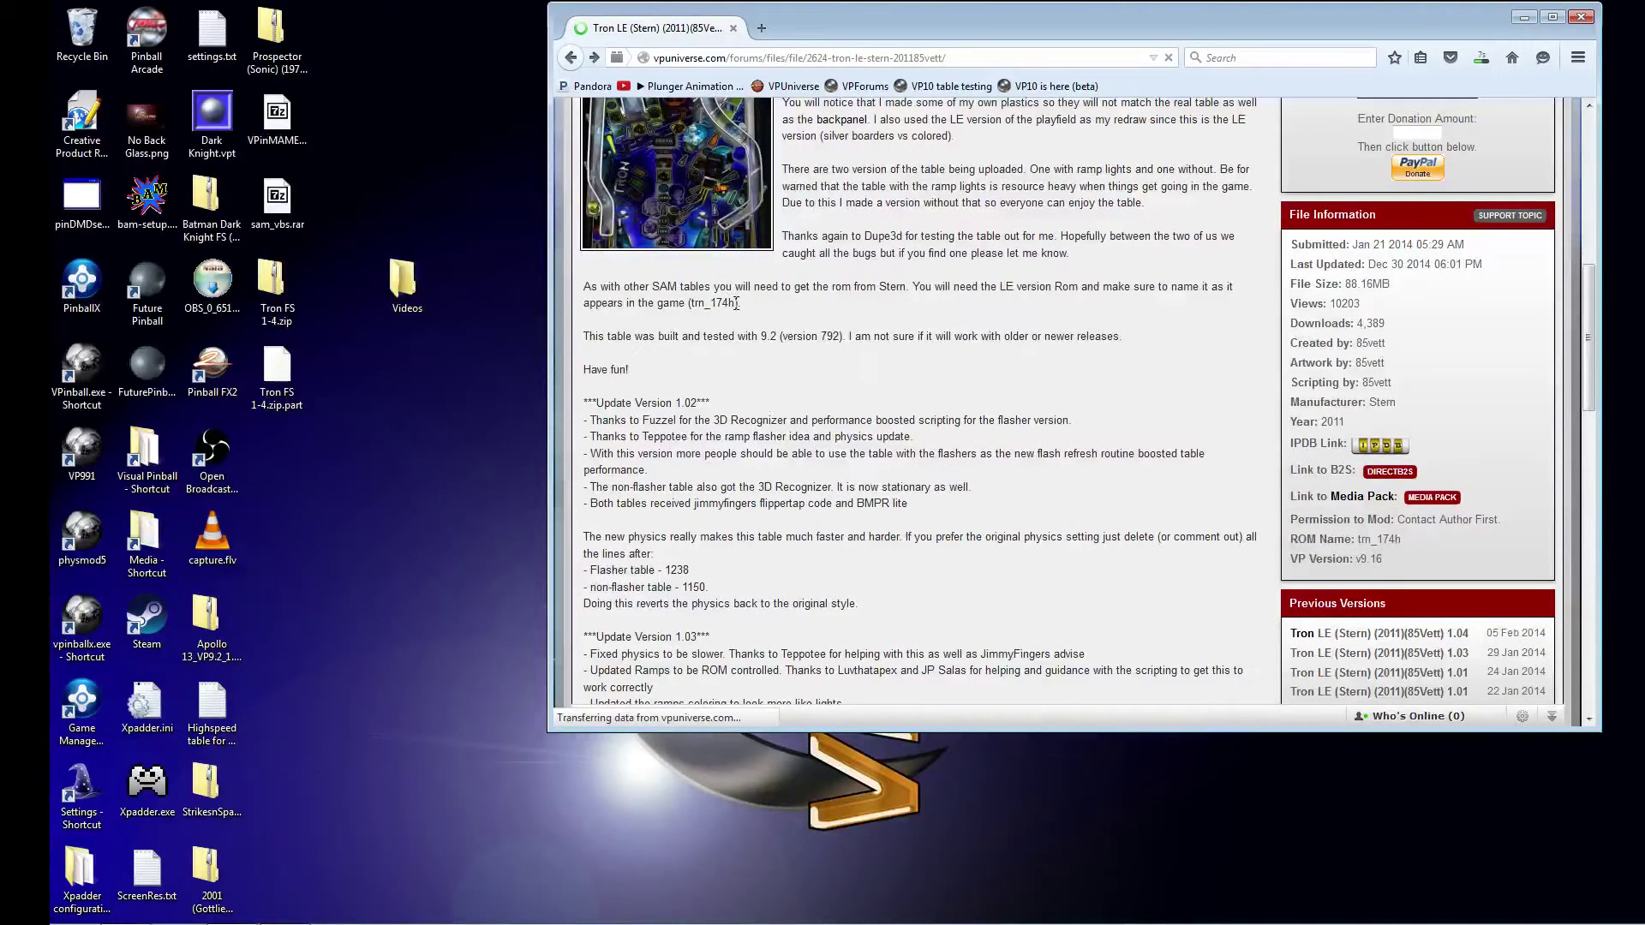
drag(735, 302, 696, 316)
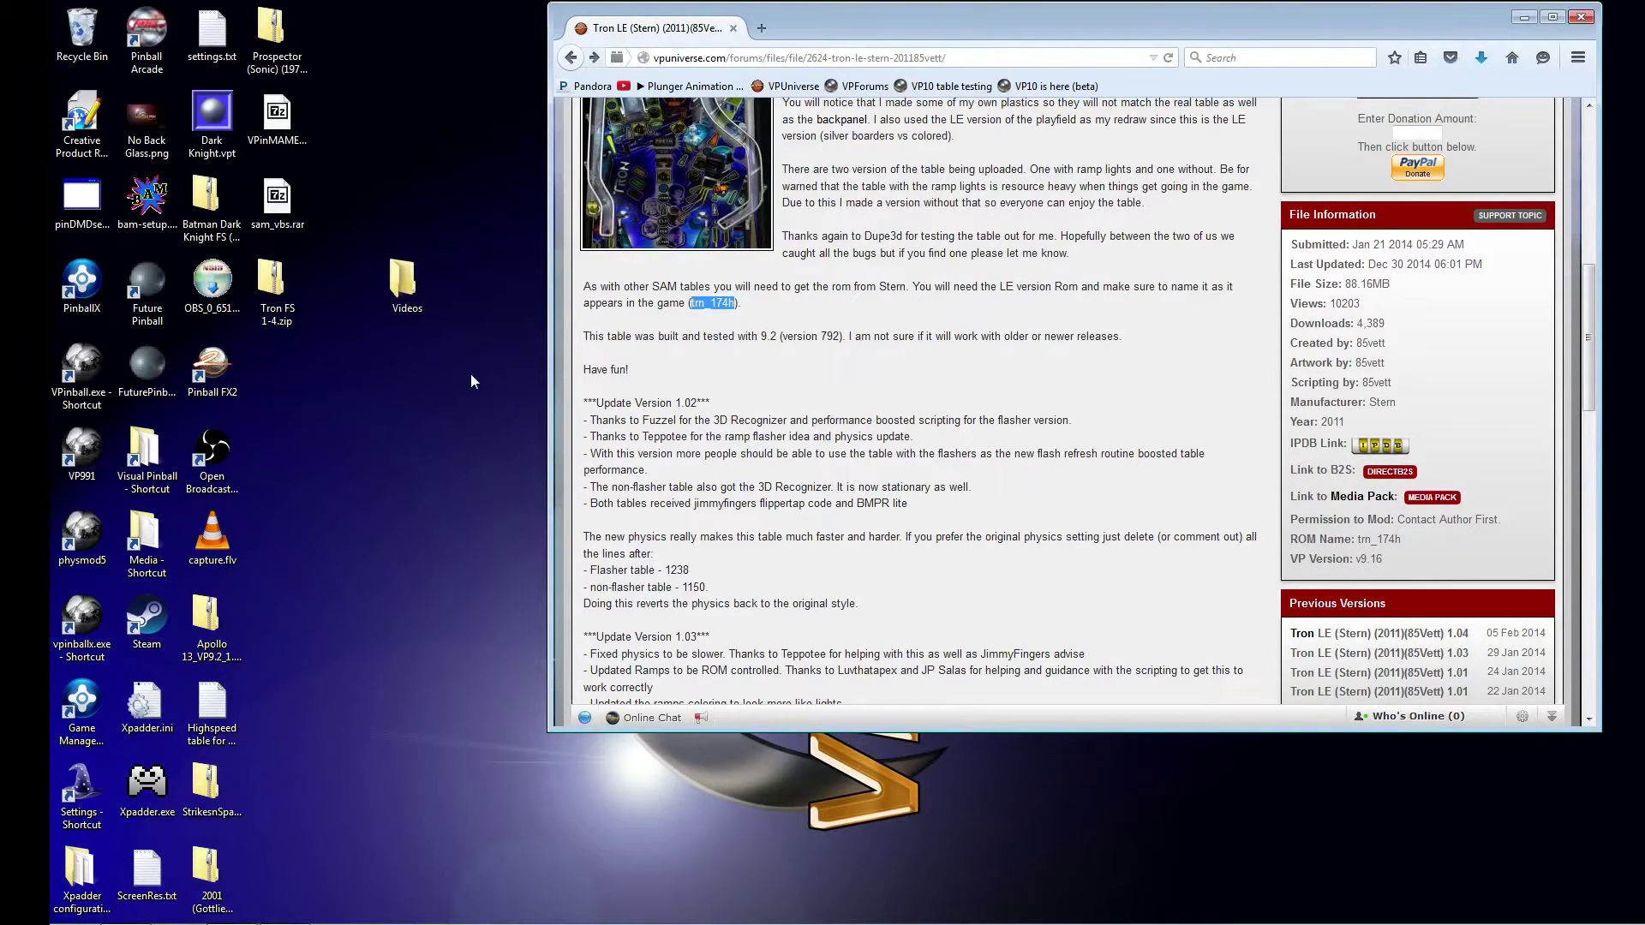
Extract Tron FS 1-4.vpt from the downloaded Tron FS 1-4.zip onto the desktop and close the archive
double_click(274, 287)
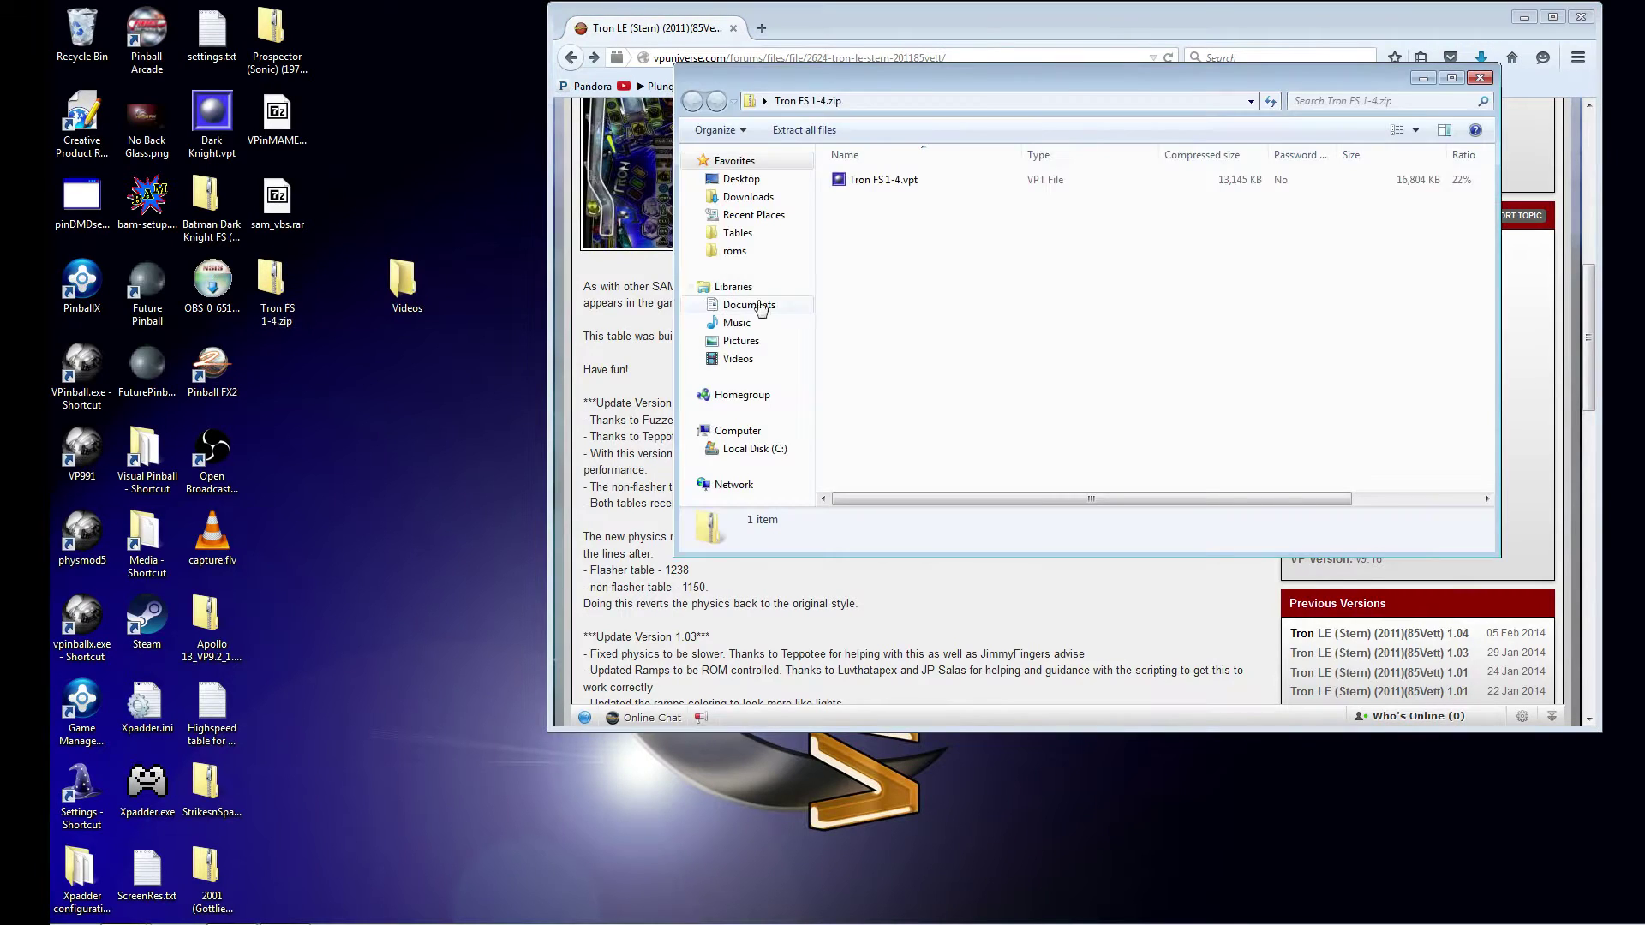
click(874, 185)
drag(372, 475, 375, 474)
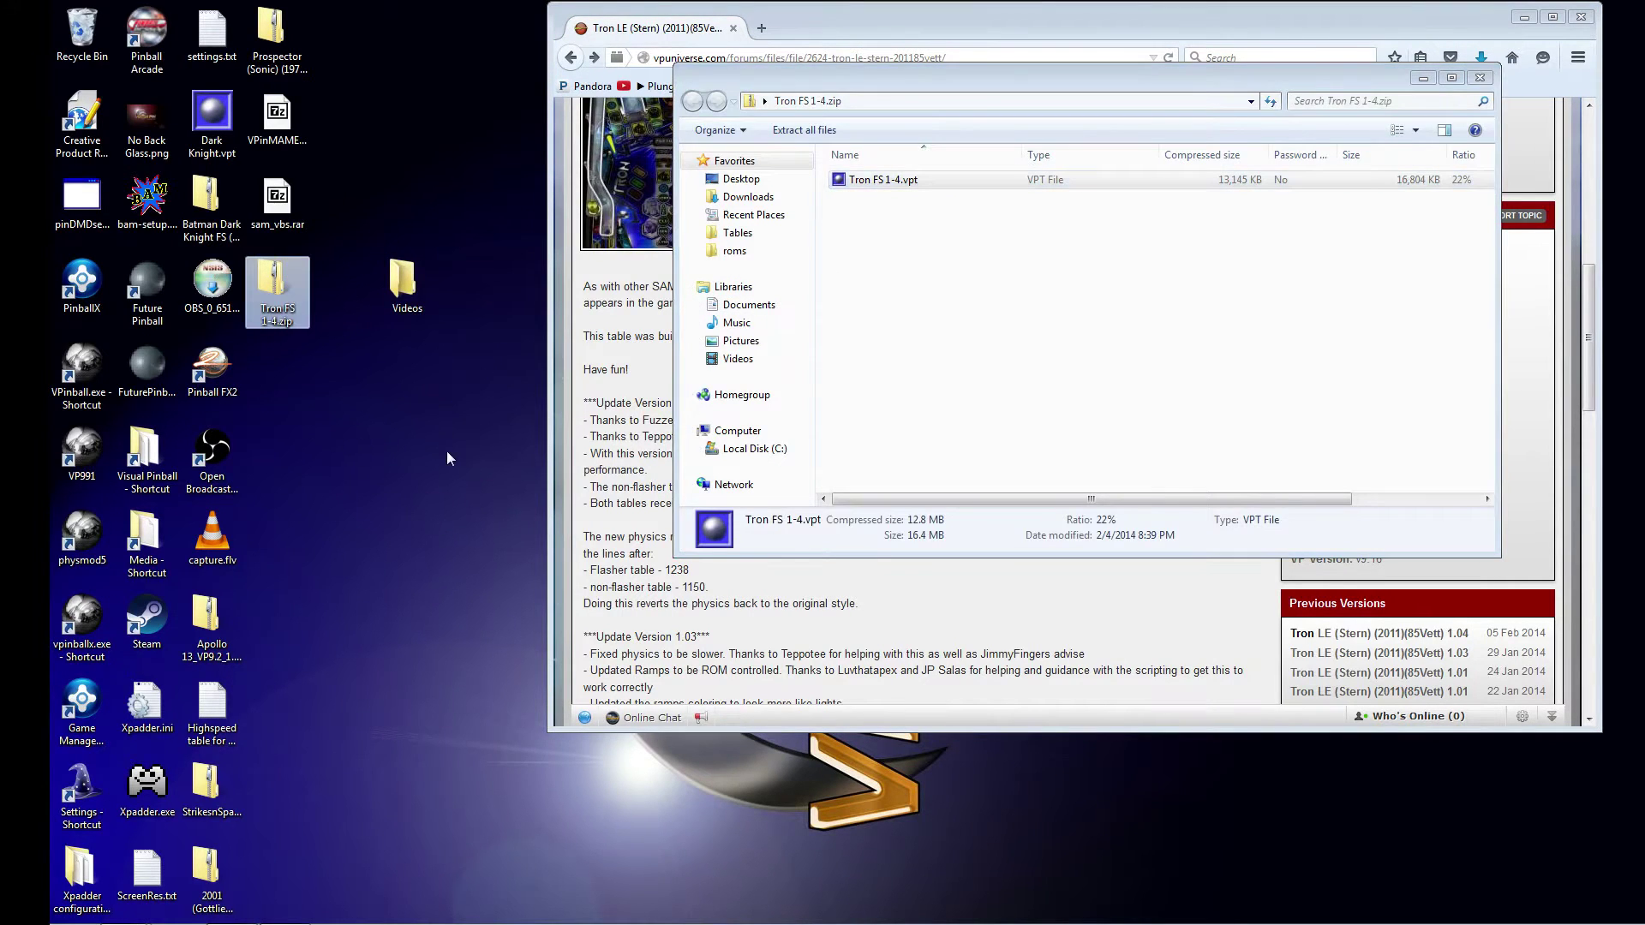
click(1480, 78)
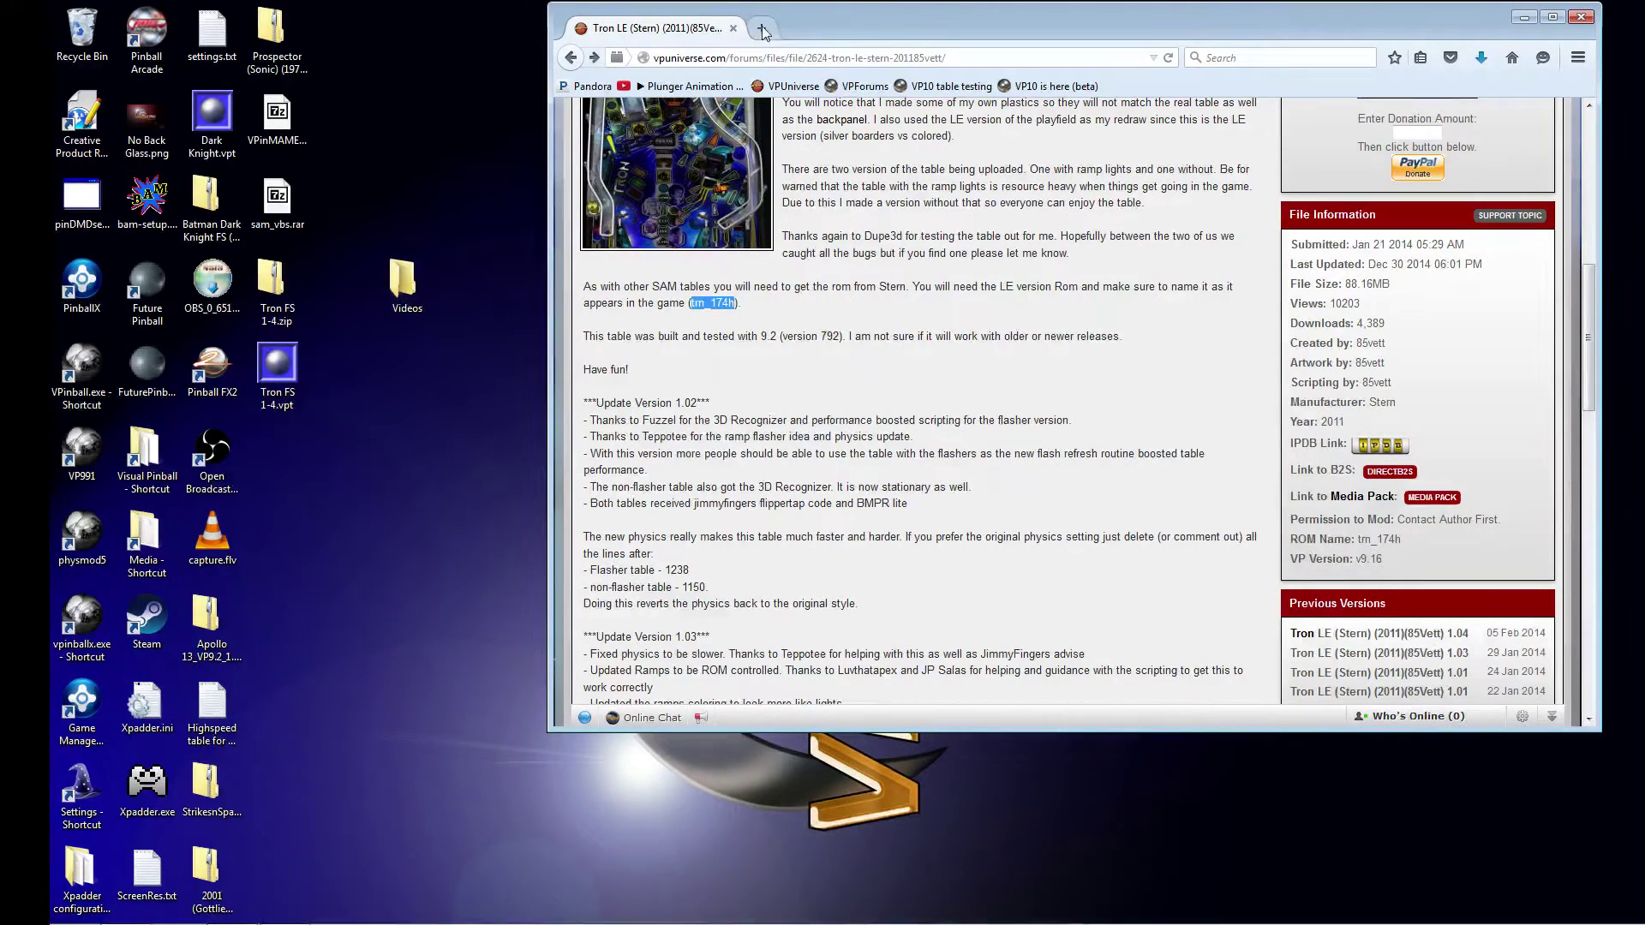
Minimize Firefox and locate the existing Tron .vpt tables in the Visual Pinball Tables folder
drag(824, 19, 792, 70)
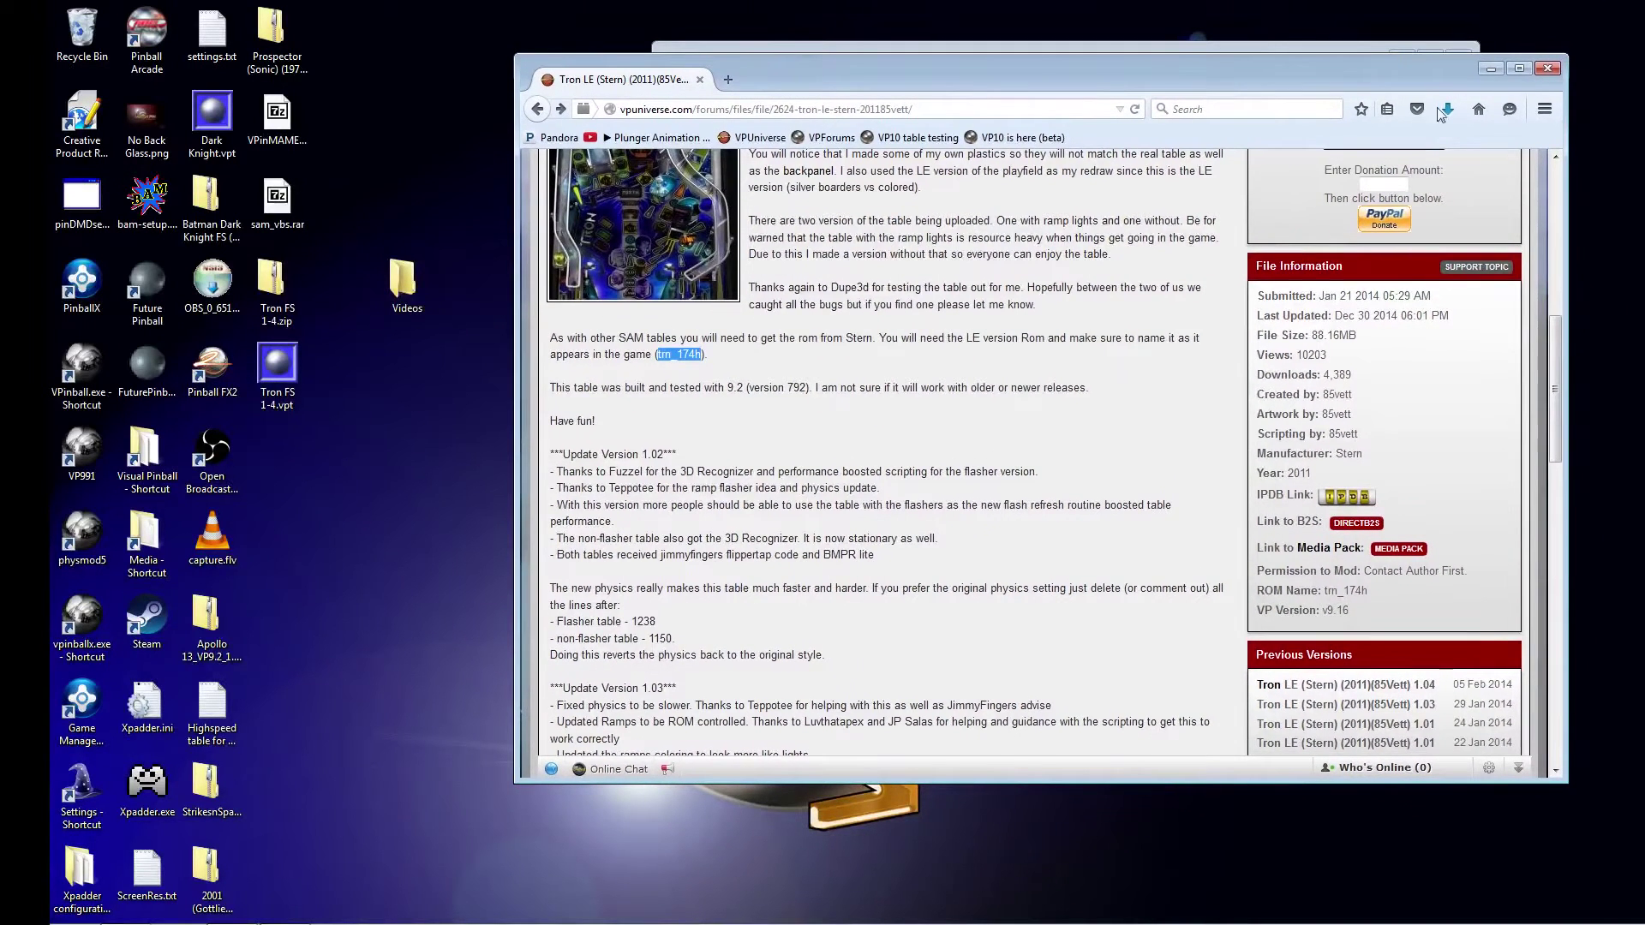
click(1492, 69)
drag(1253, 58, 1178, 69)
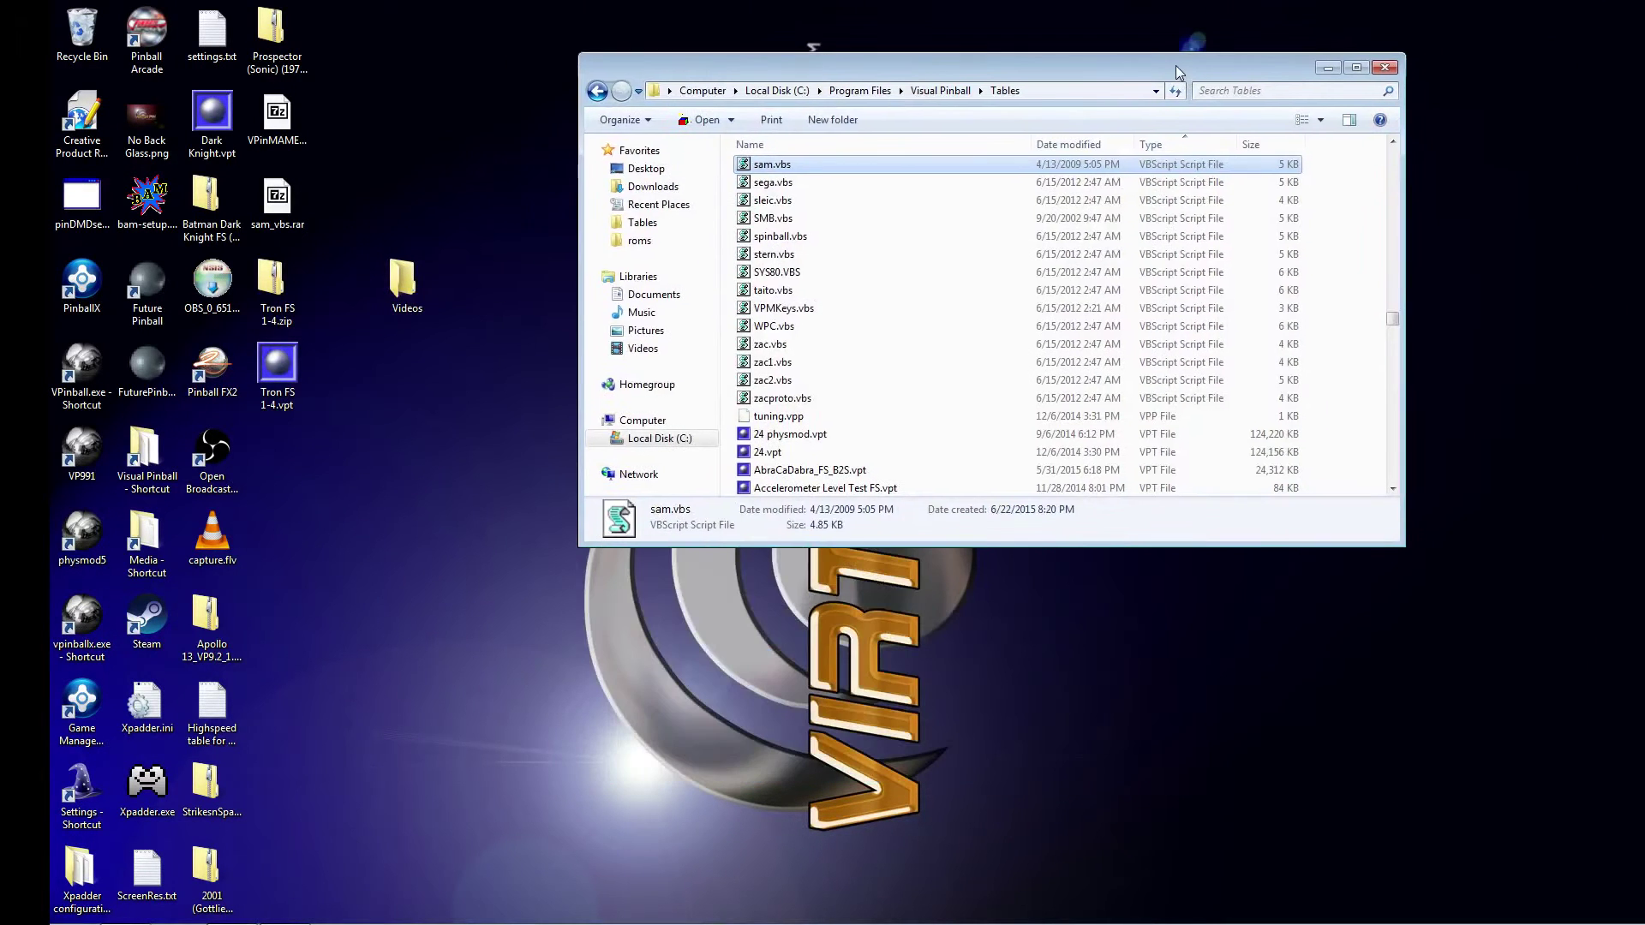
click(598, 91)
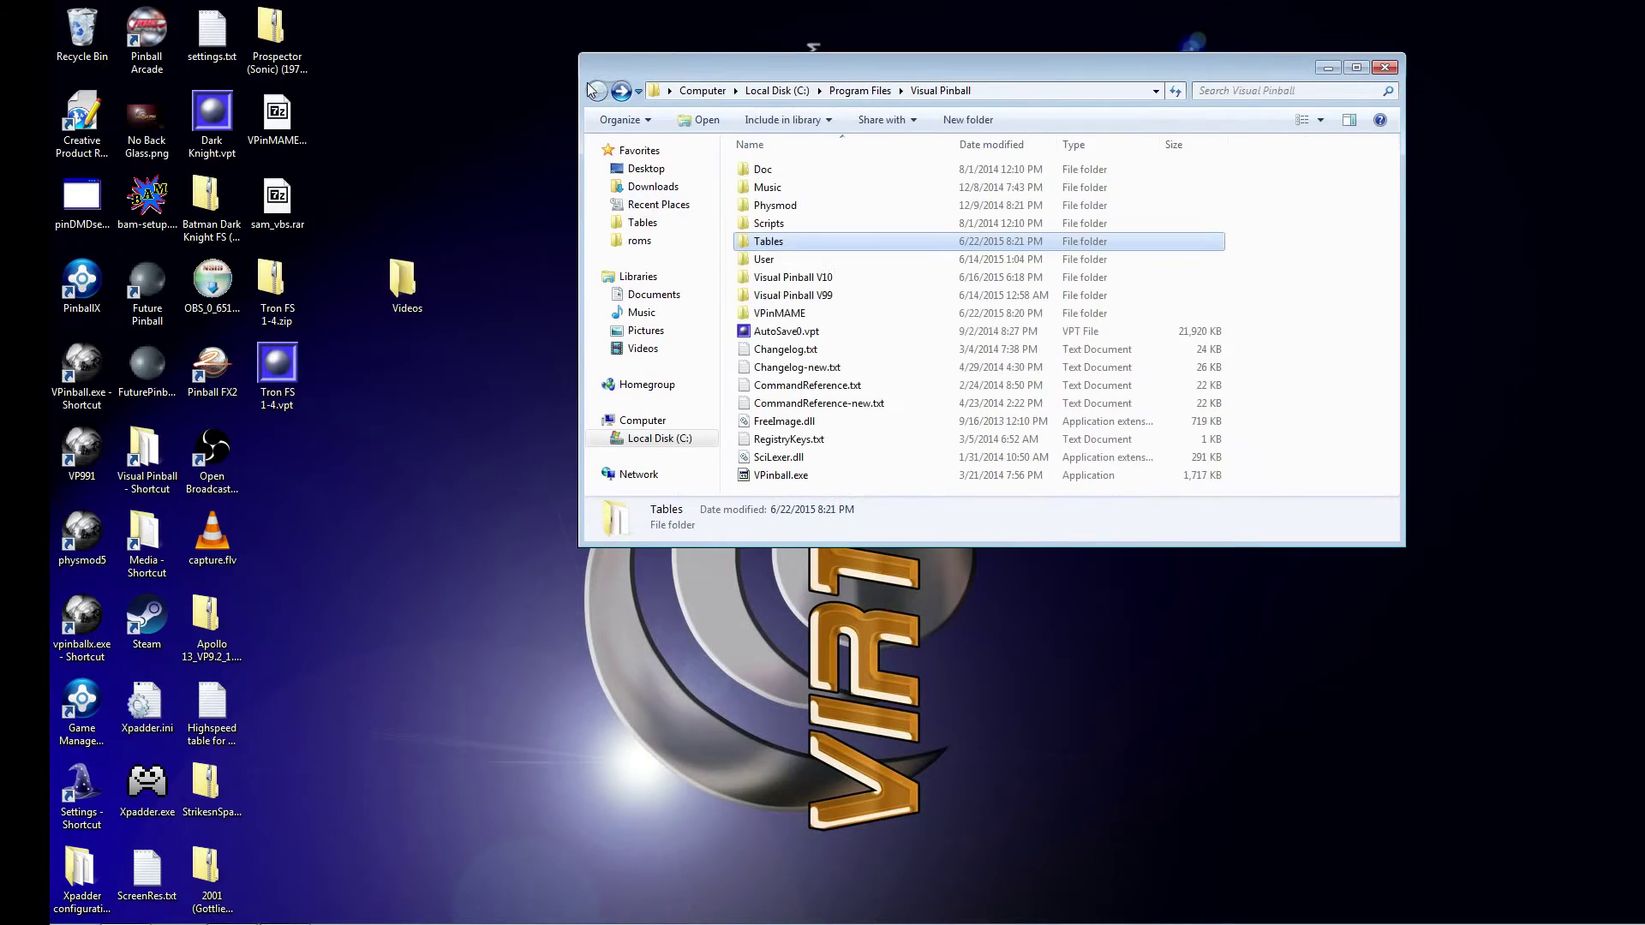
double_click(781, 243)
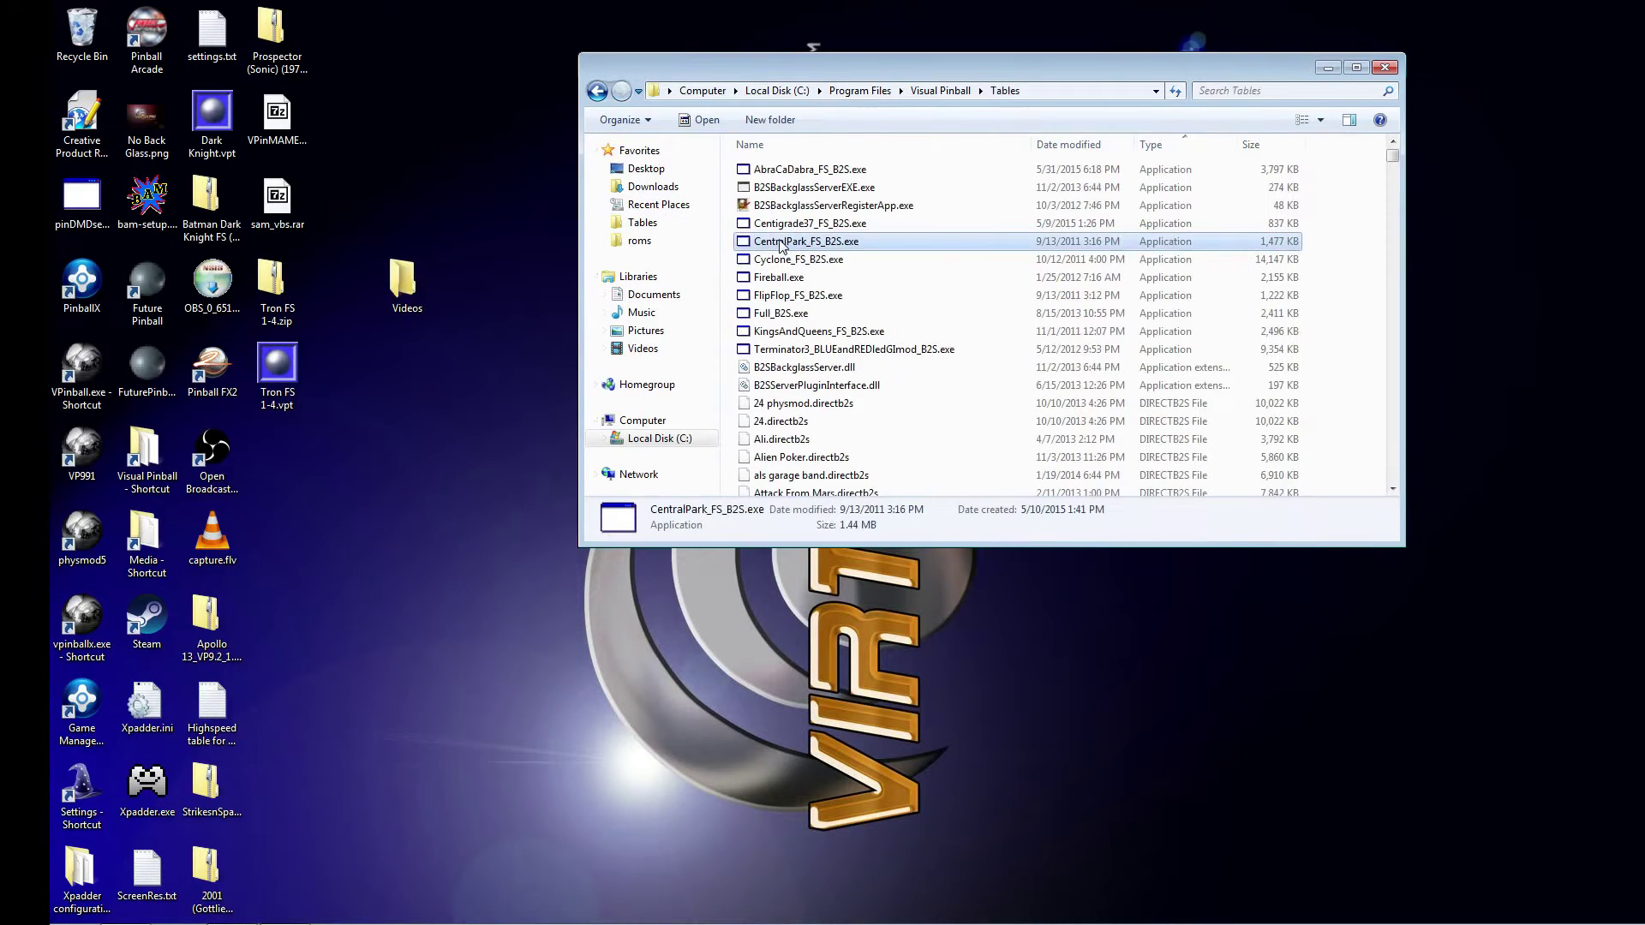
text(tron)
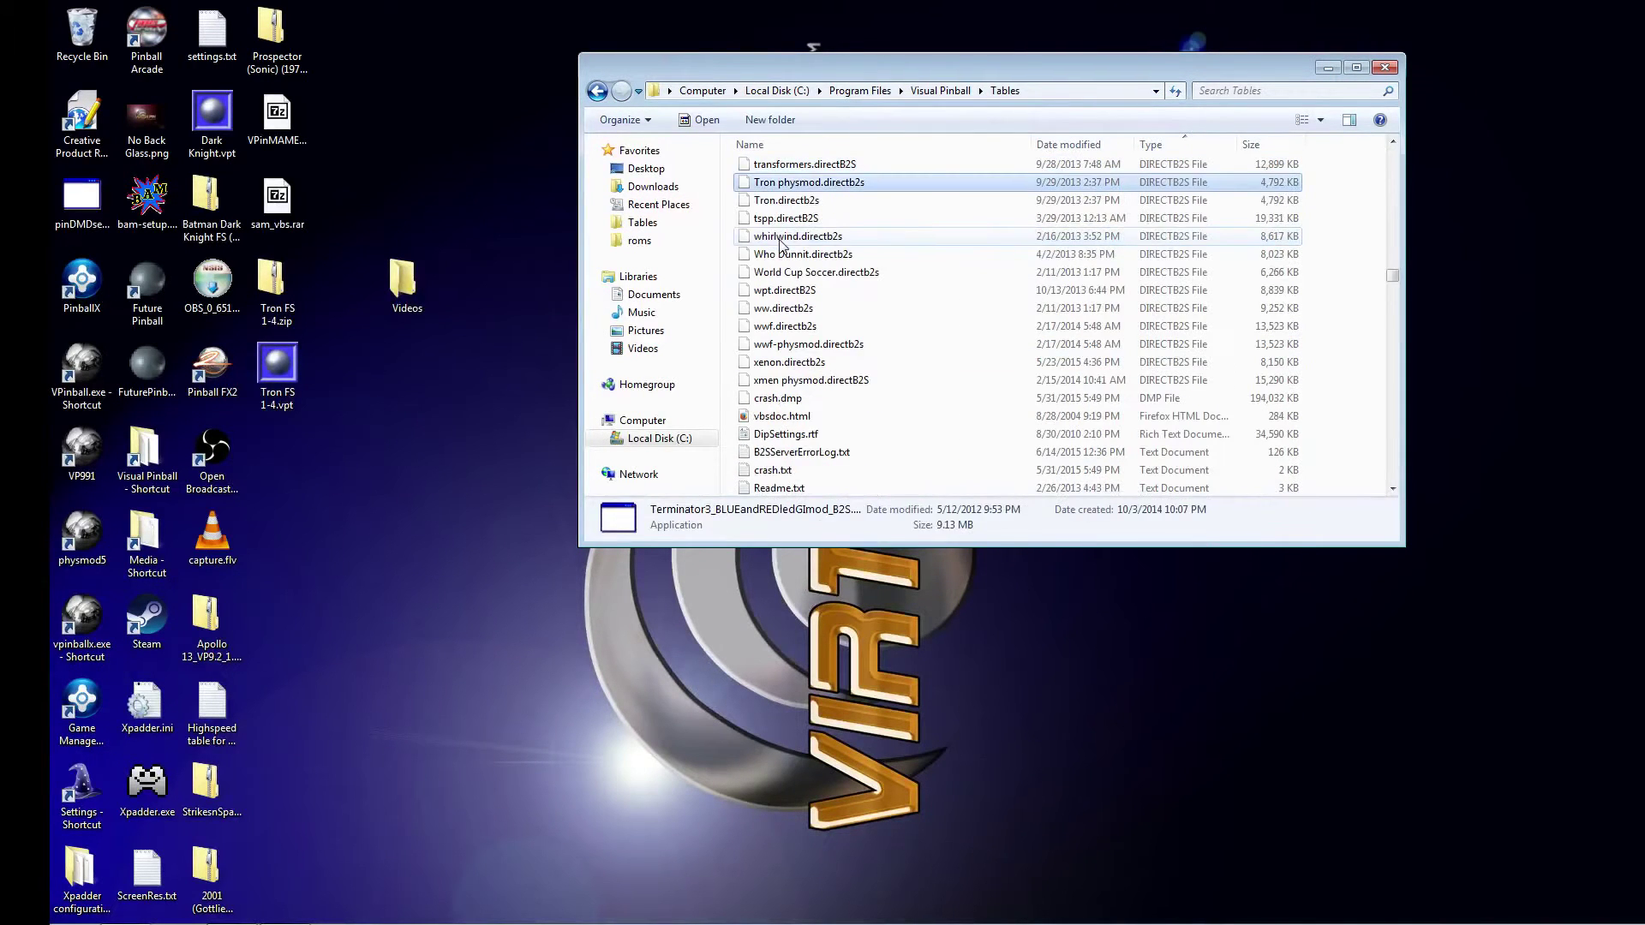
click(780, 240)
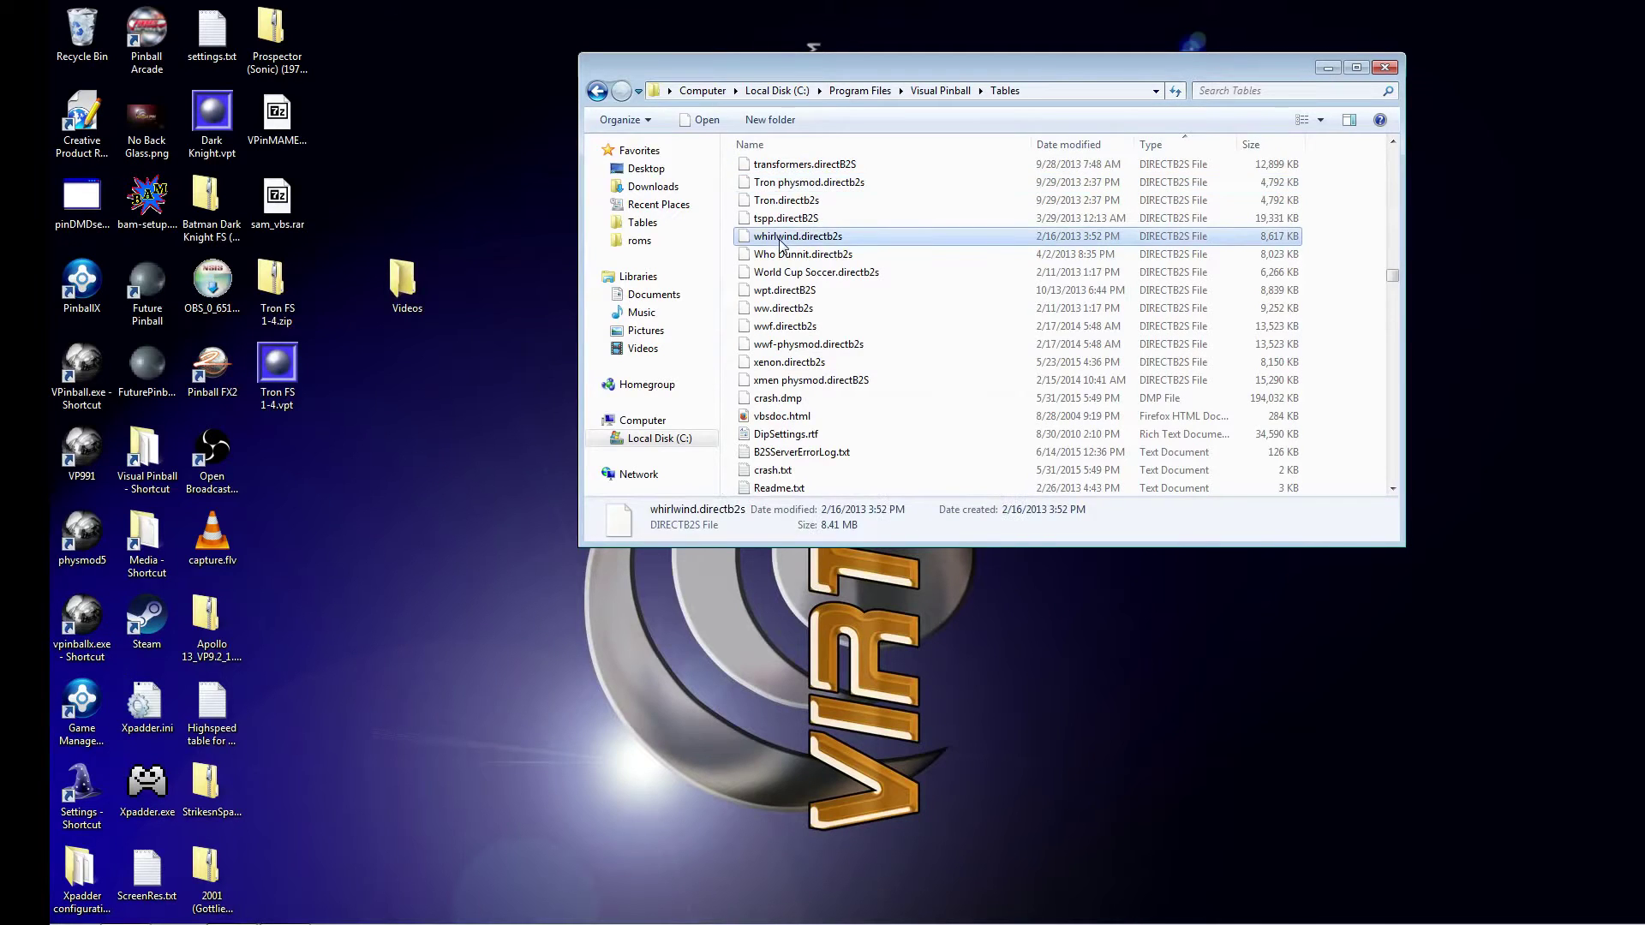
text(tron)
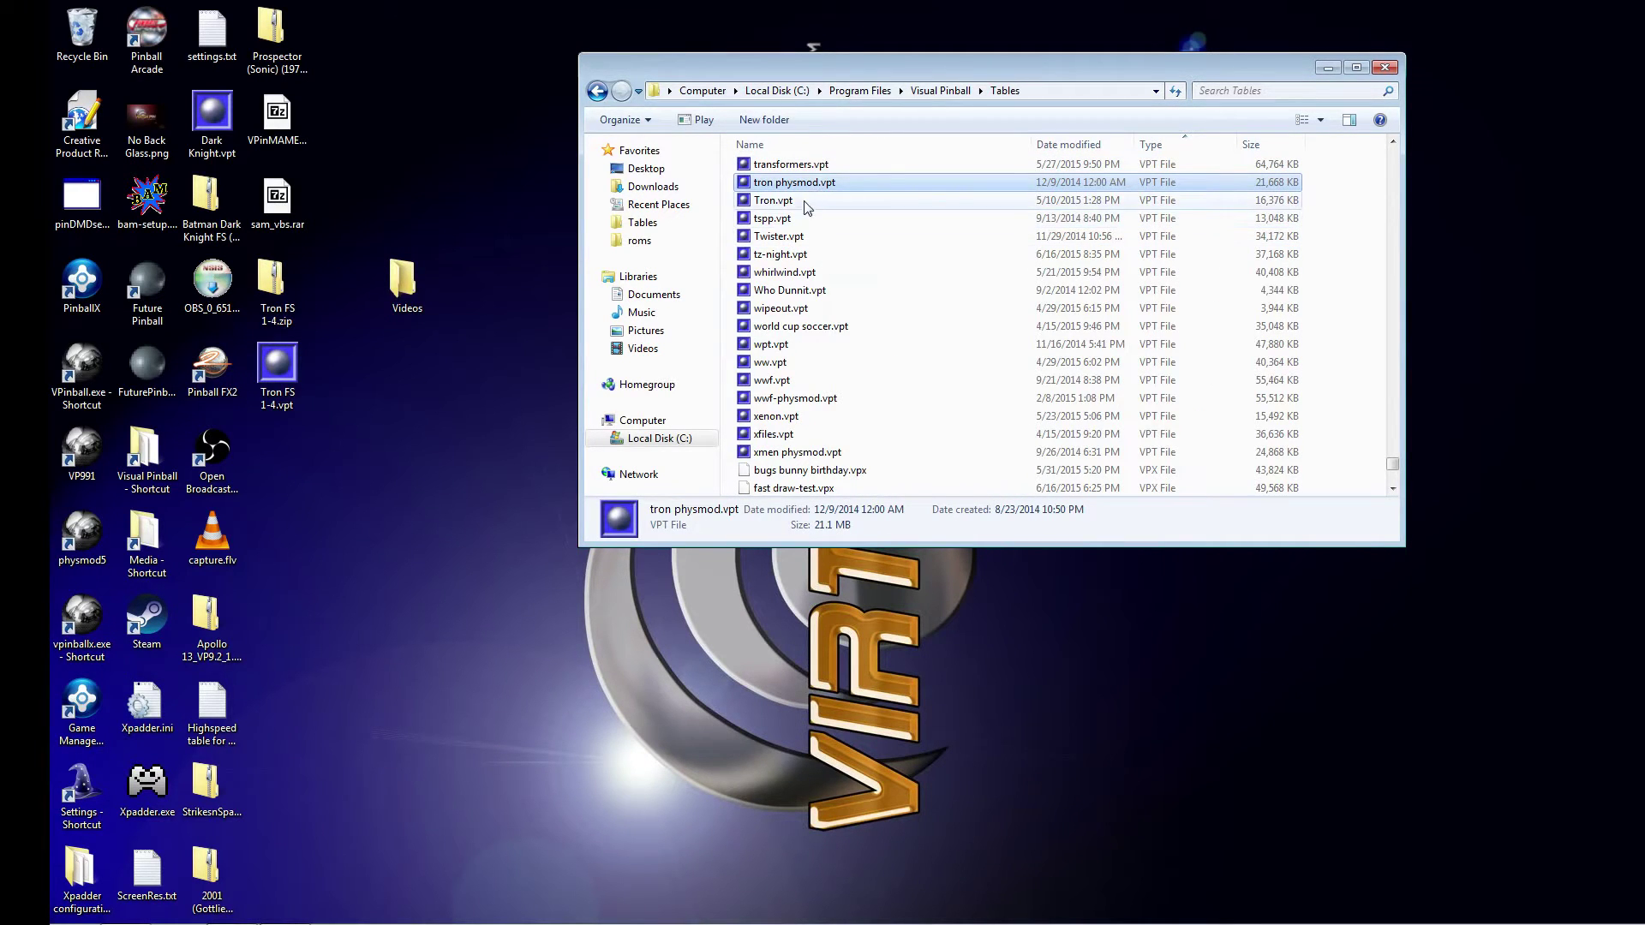
Rename the extracted Tron FS 1-4.vpt on the desktop to tron-test.vpt and move it into the Visual Pinball Tables folder
click(291, 353)
right_click(291, 353)
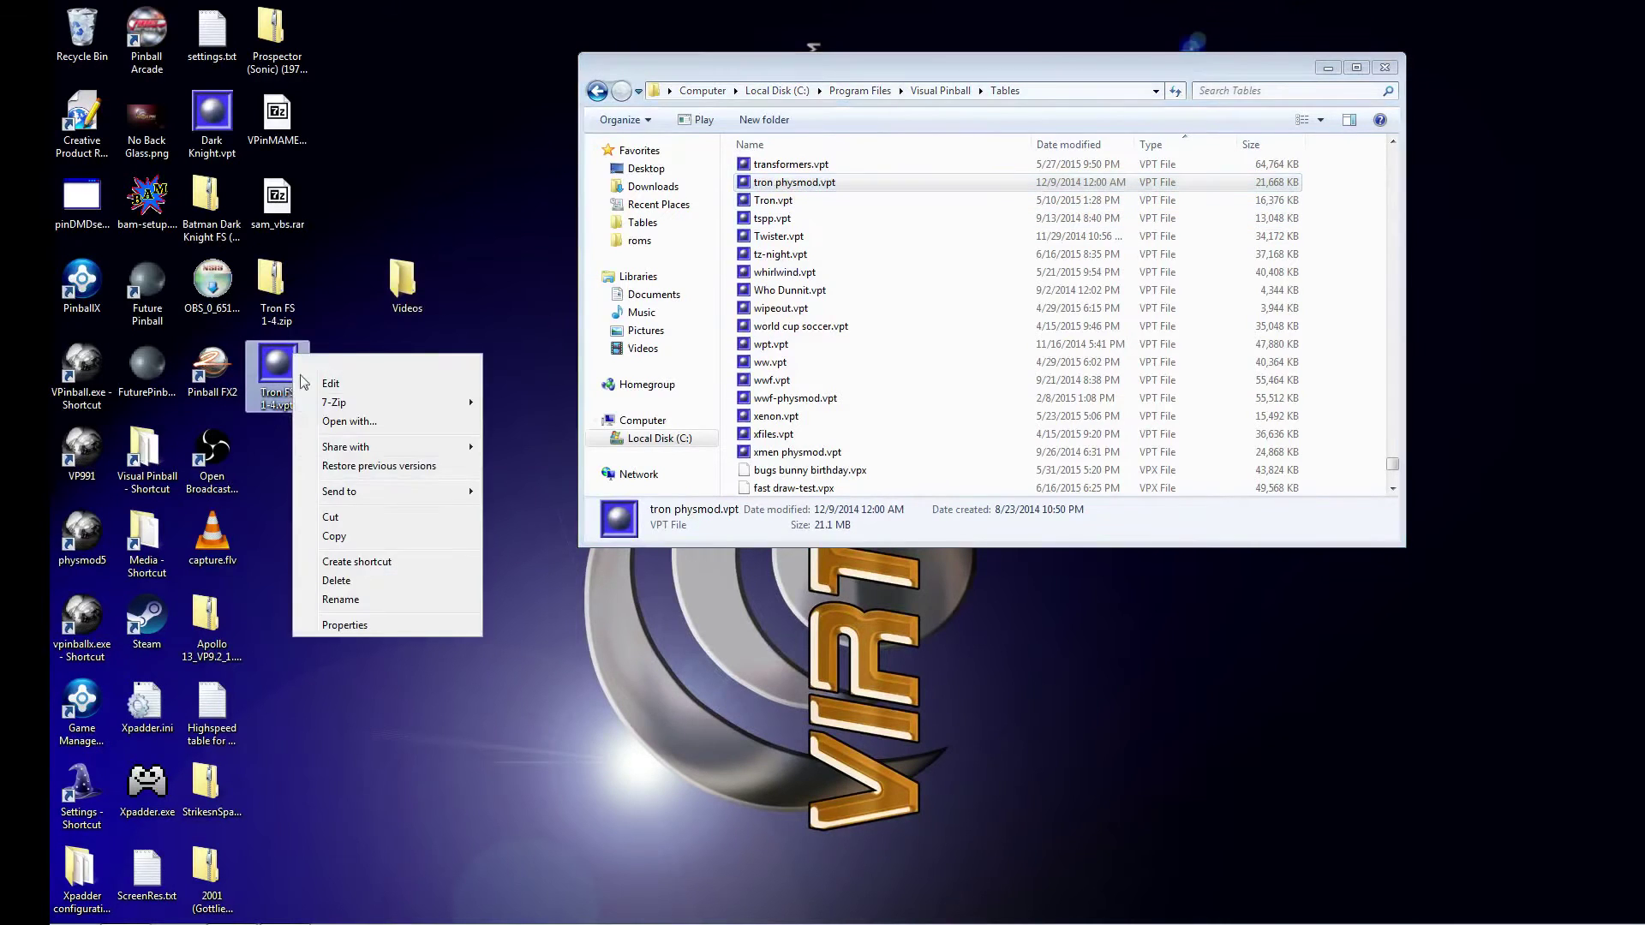
click(379, 601)
text(tron-)
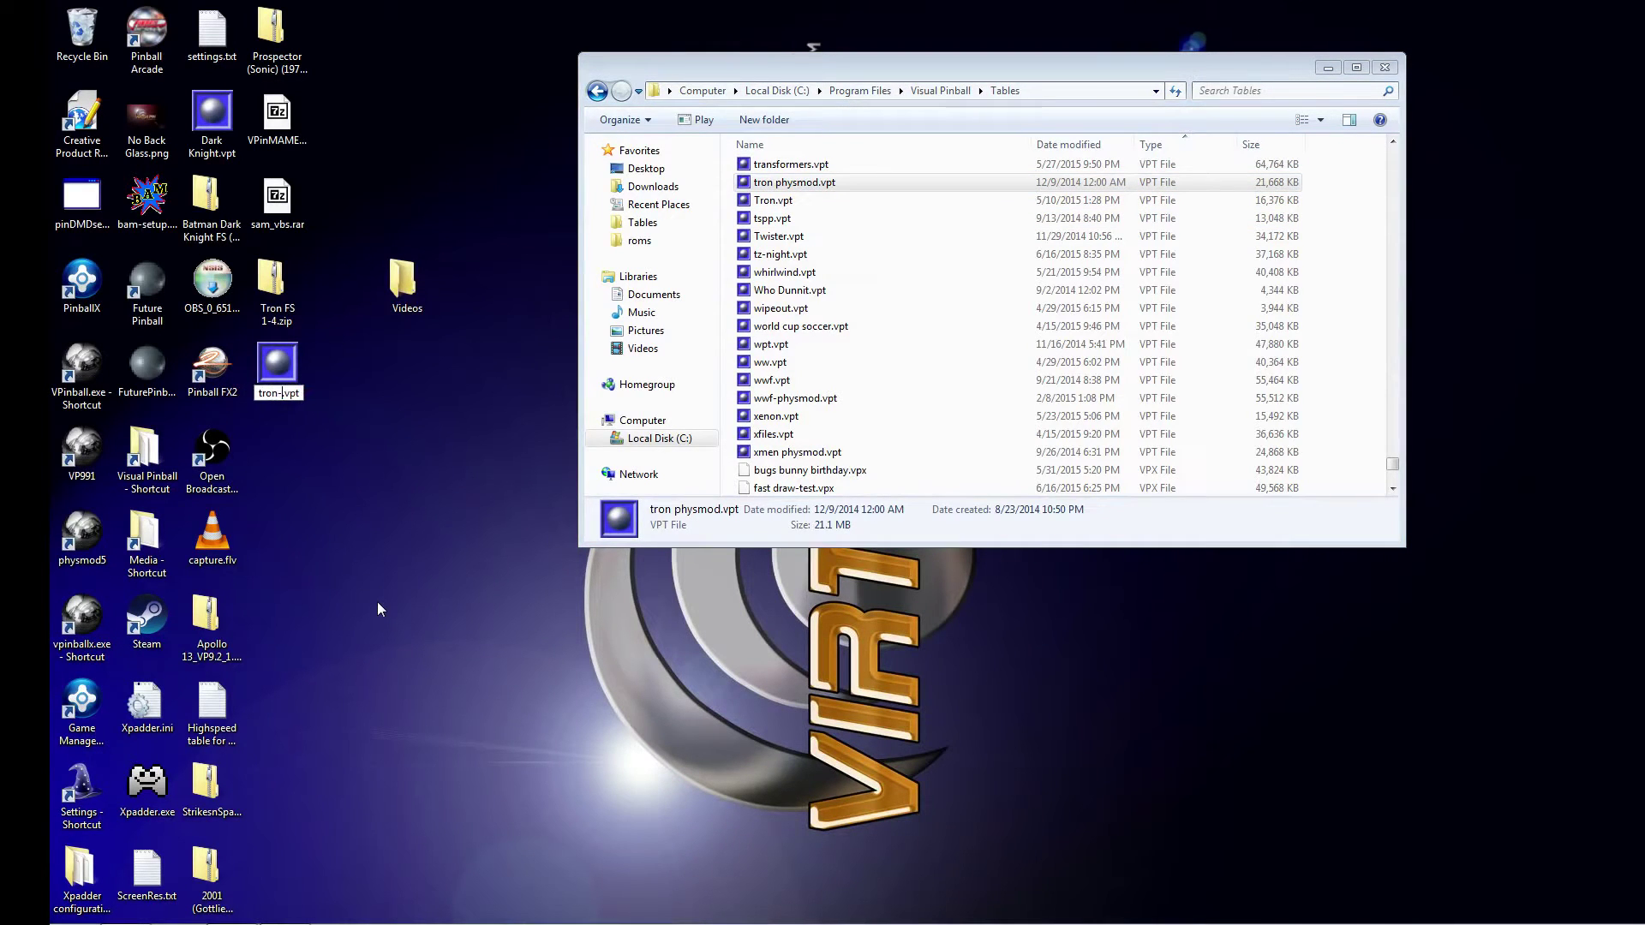
text(test)
key(Return)
drag(274, 377, 1349, 276)
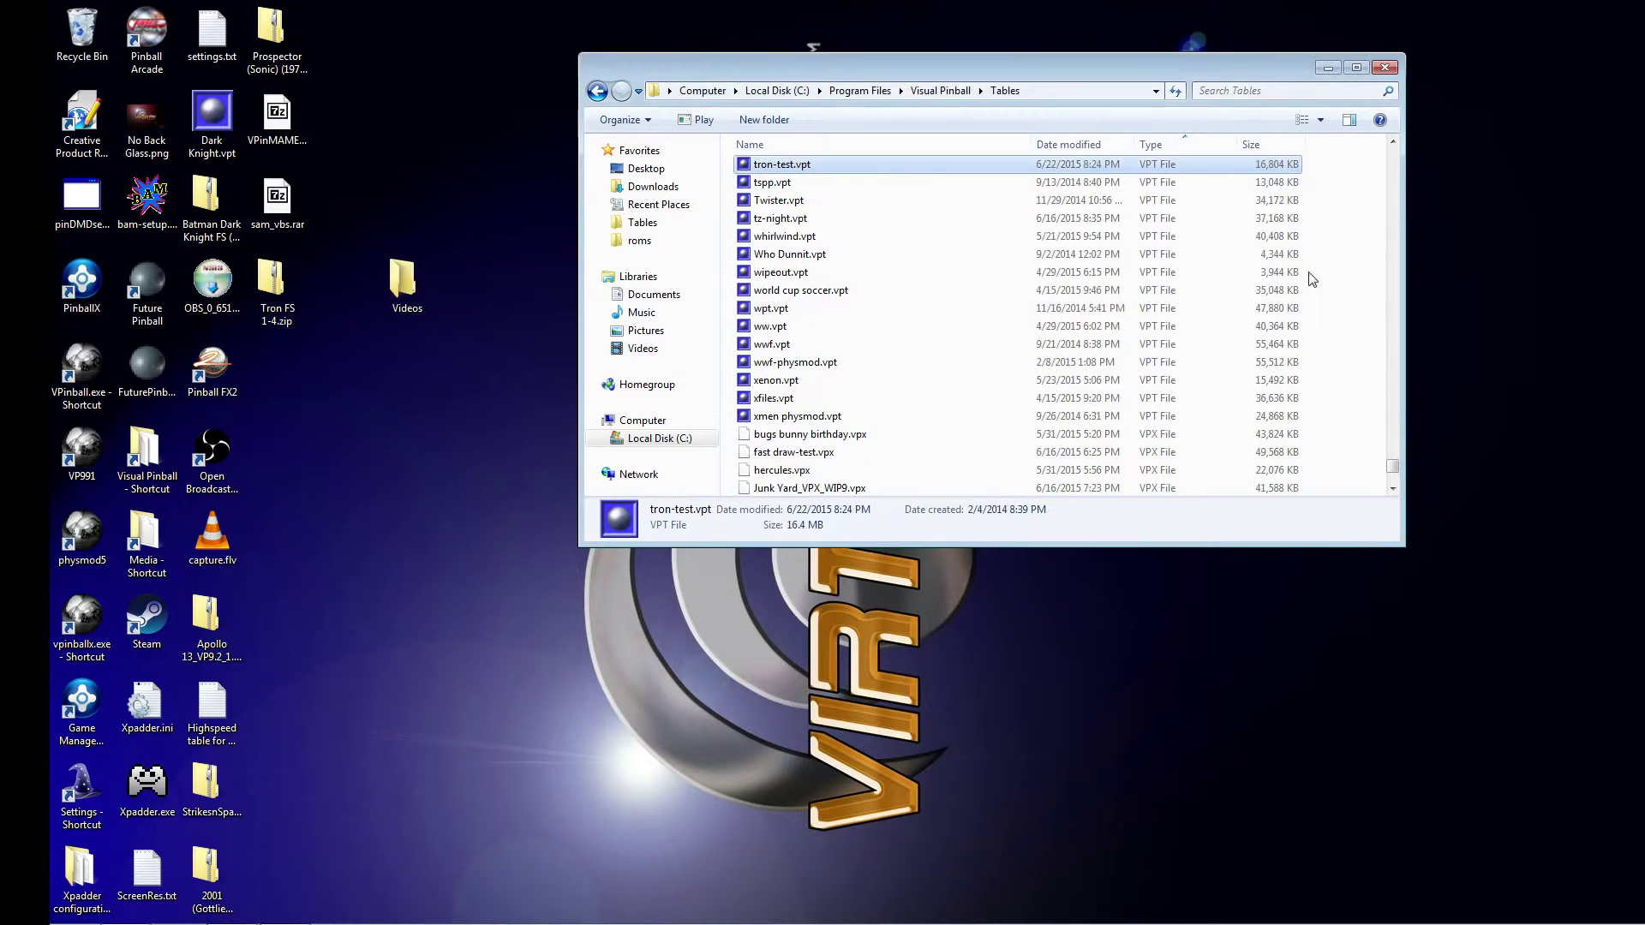
scroll(1131, 245, up, 1)
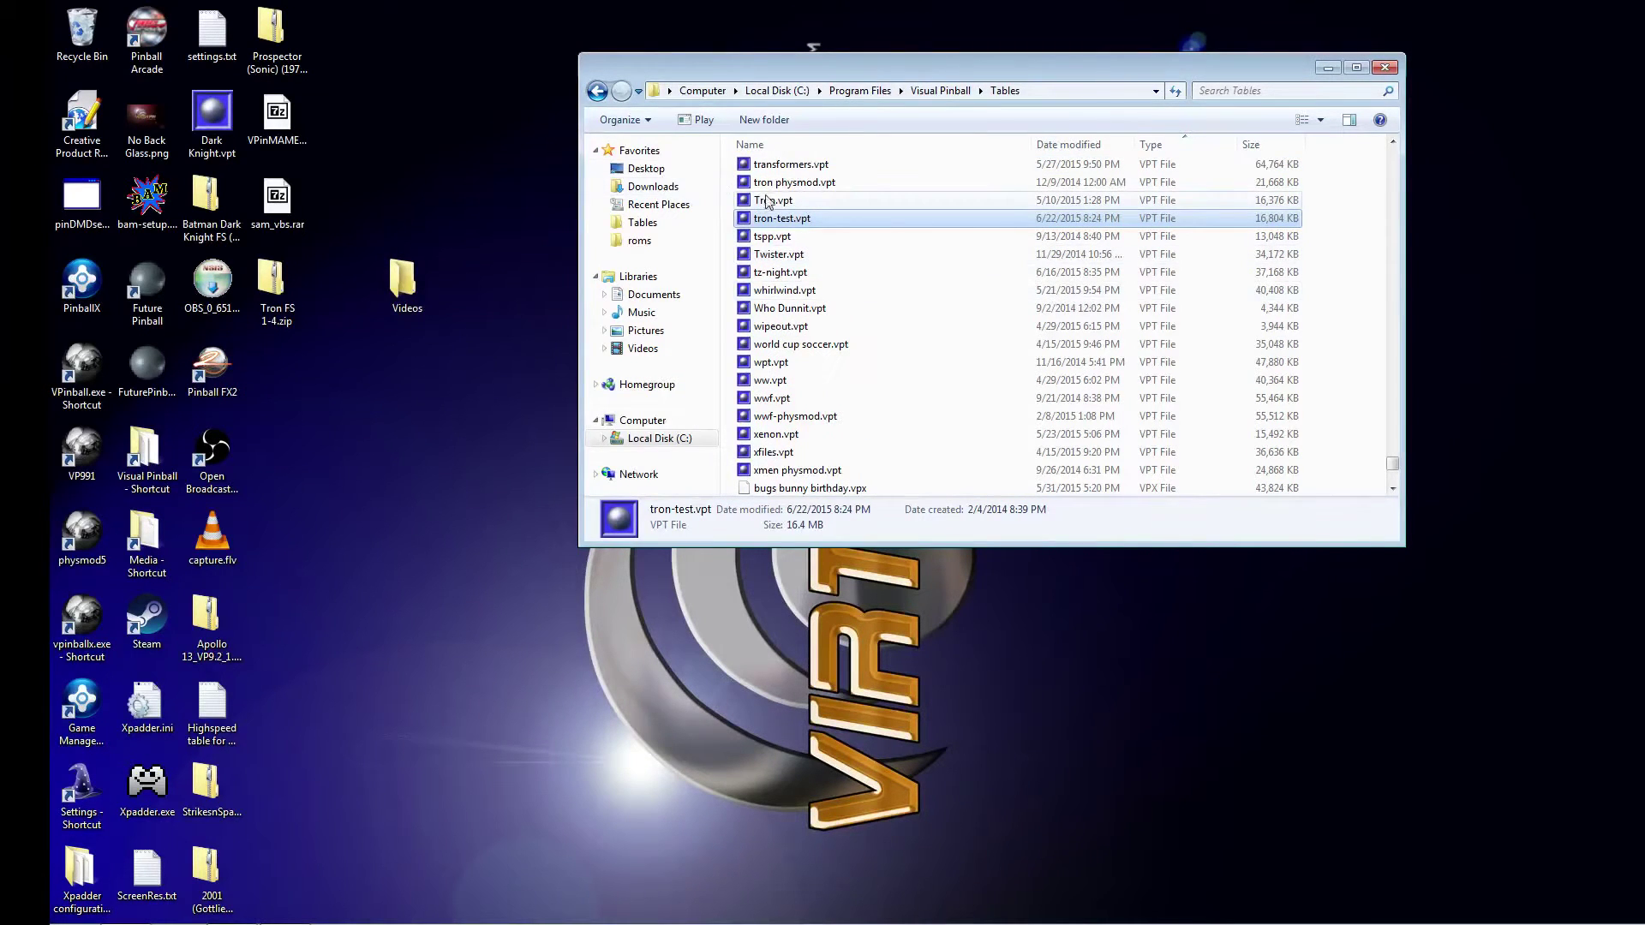
Launch Visual Pinball from the VP991 desktop shortcut and open tron-test.vpt from the Tables folder
double_click(80, 448)
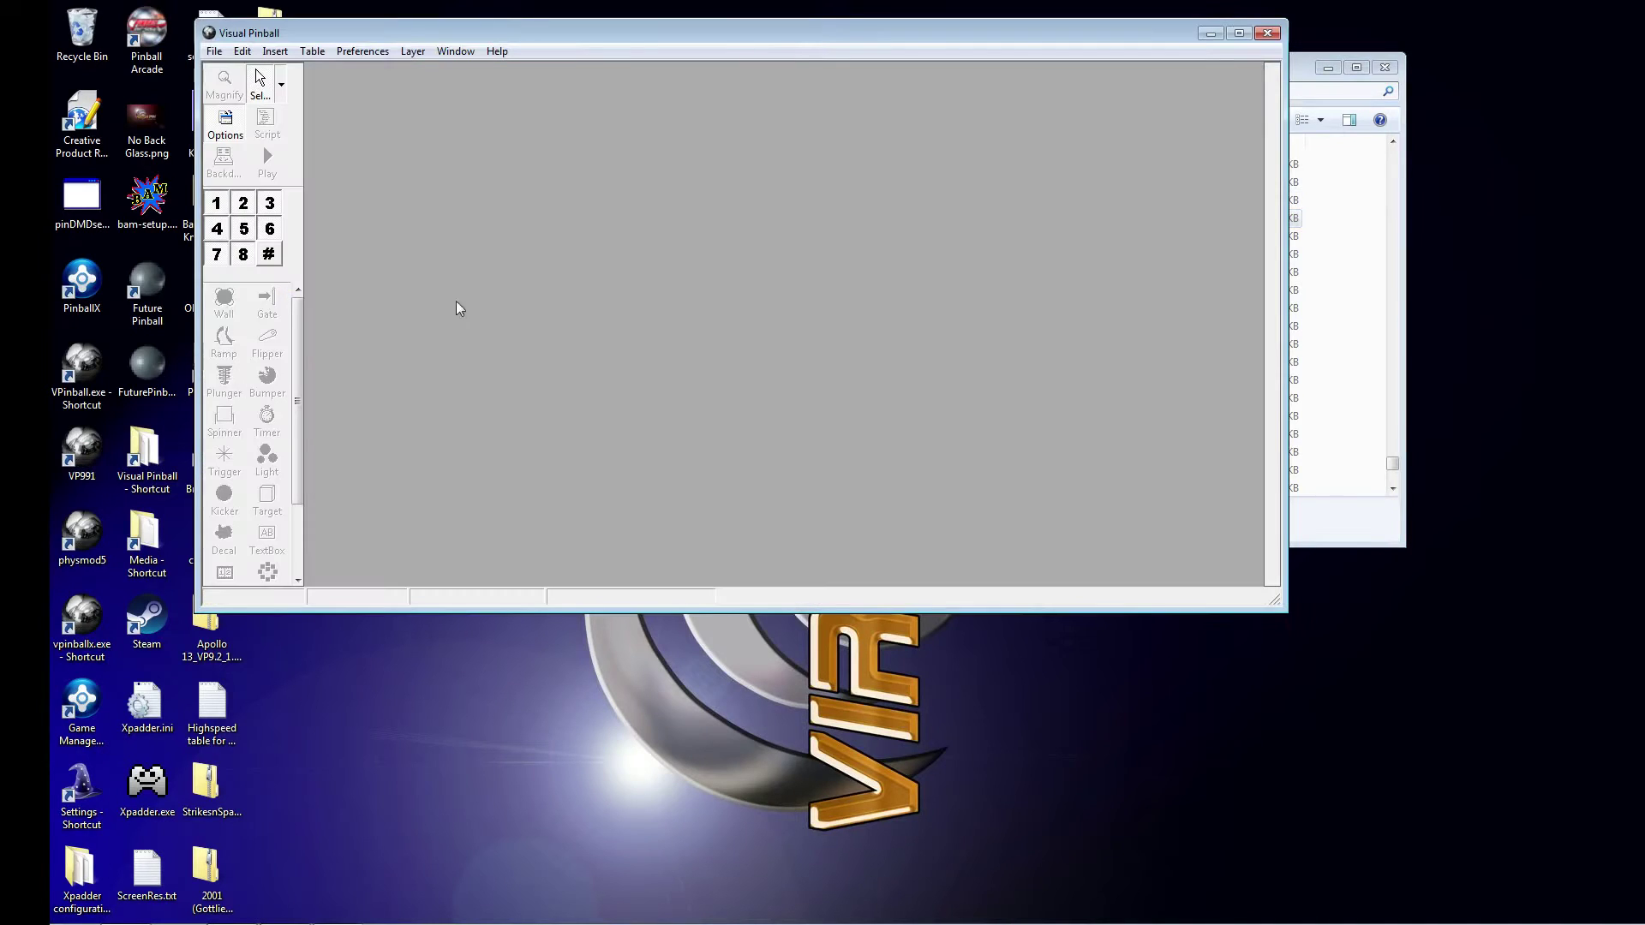
drag(749, 34, 1142, 120)
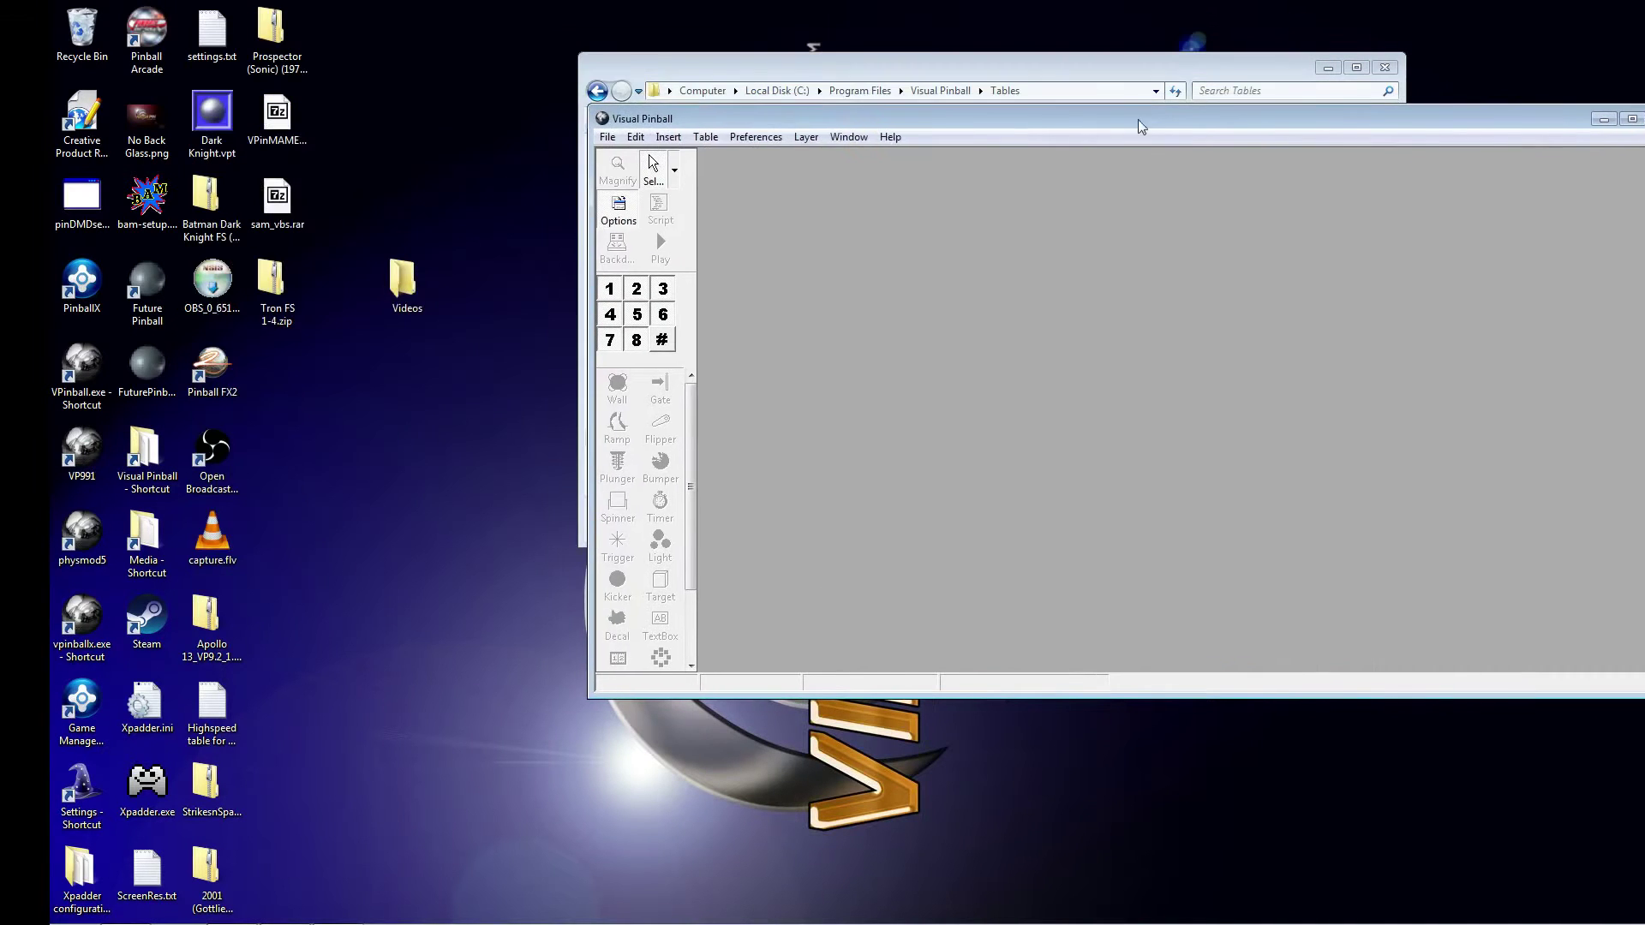
click(608, 137)
click(651, 179)
click(838, 343)
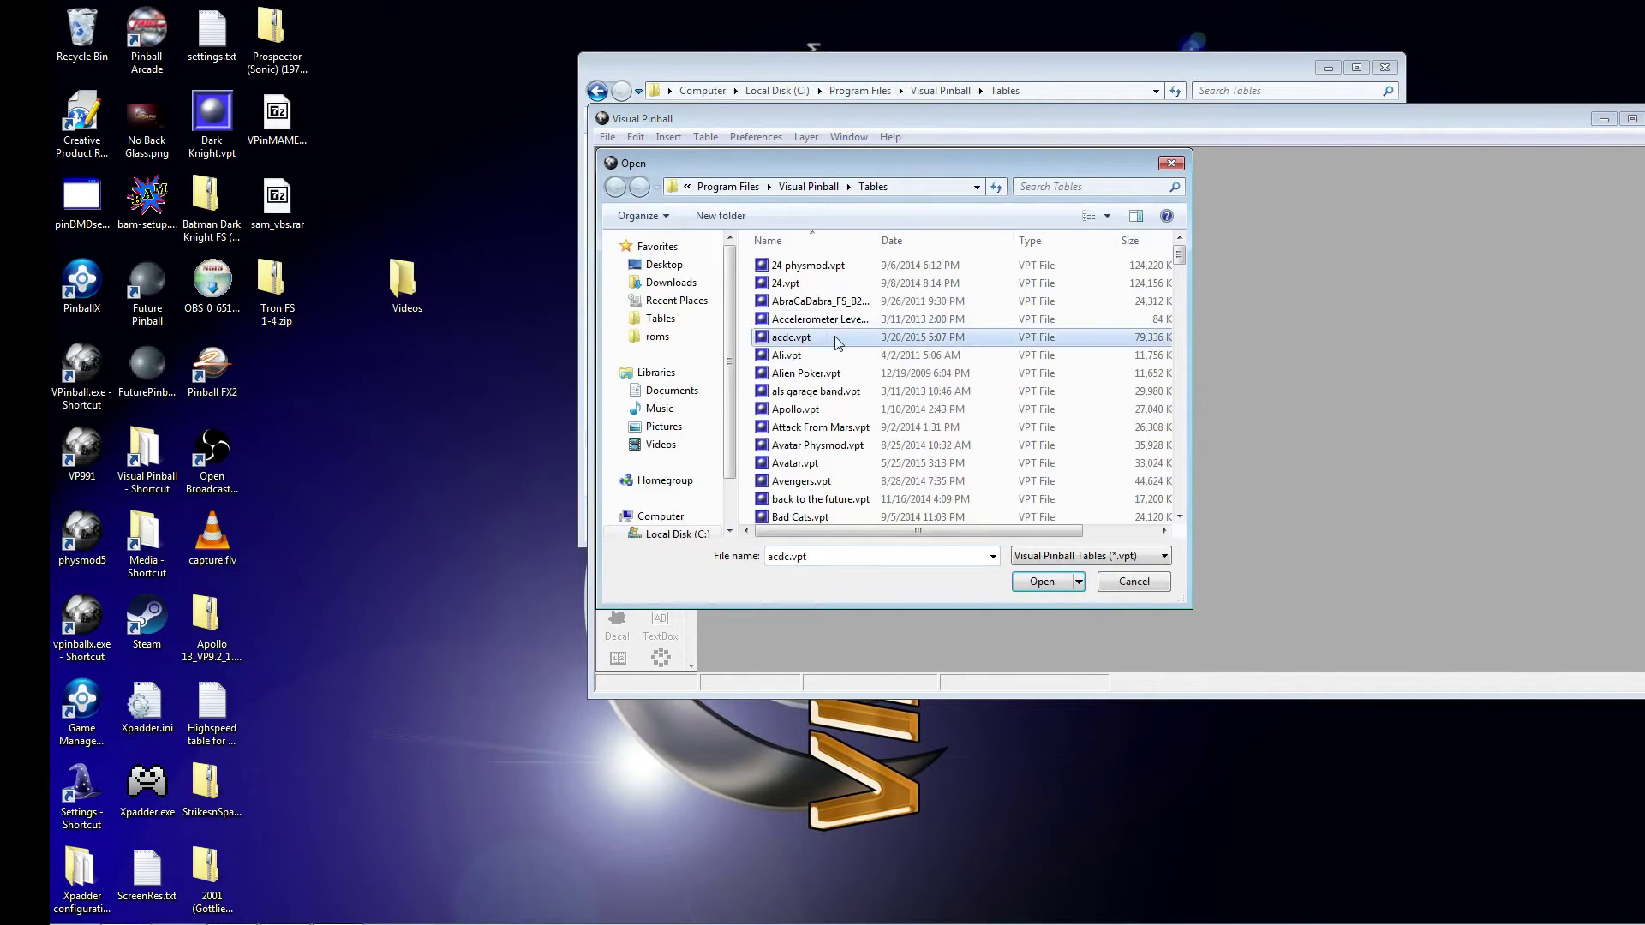
text(tro)
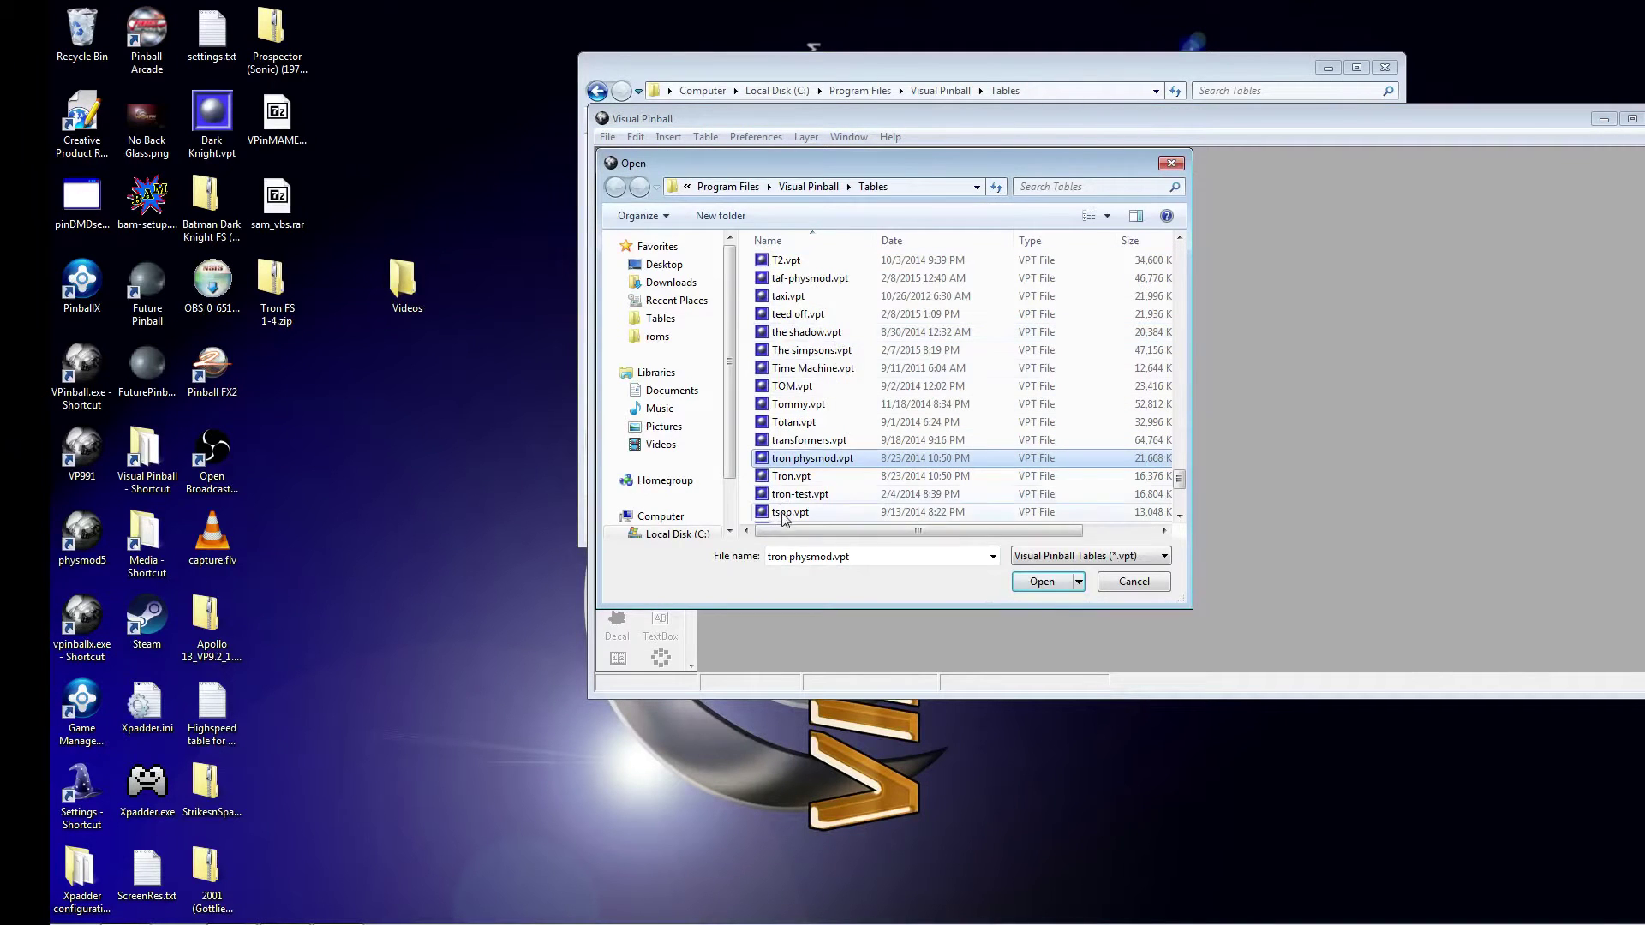
text(n-test)
key(Return)
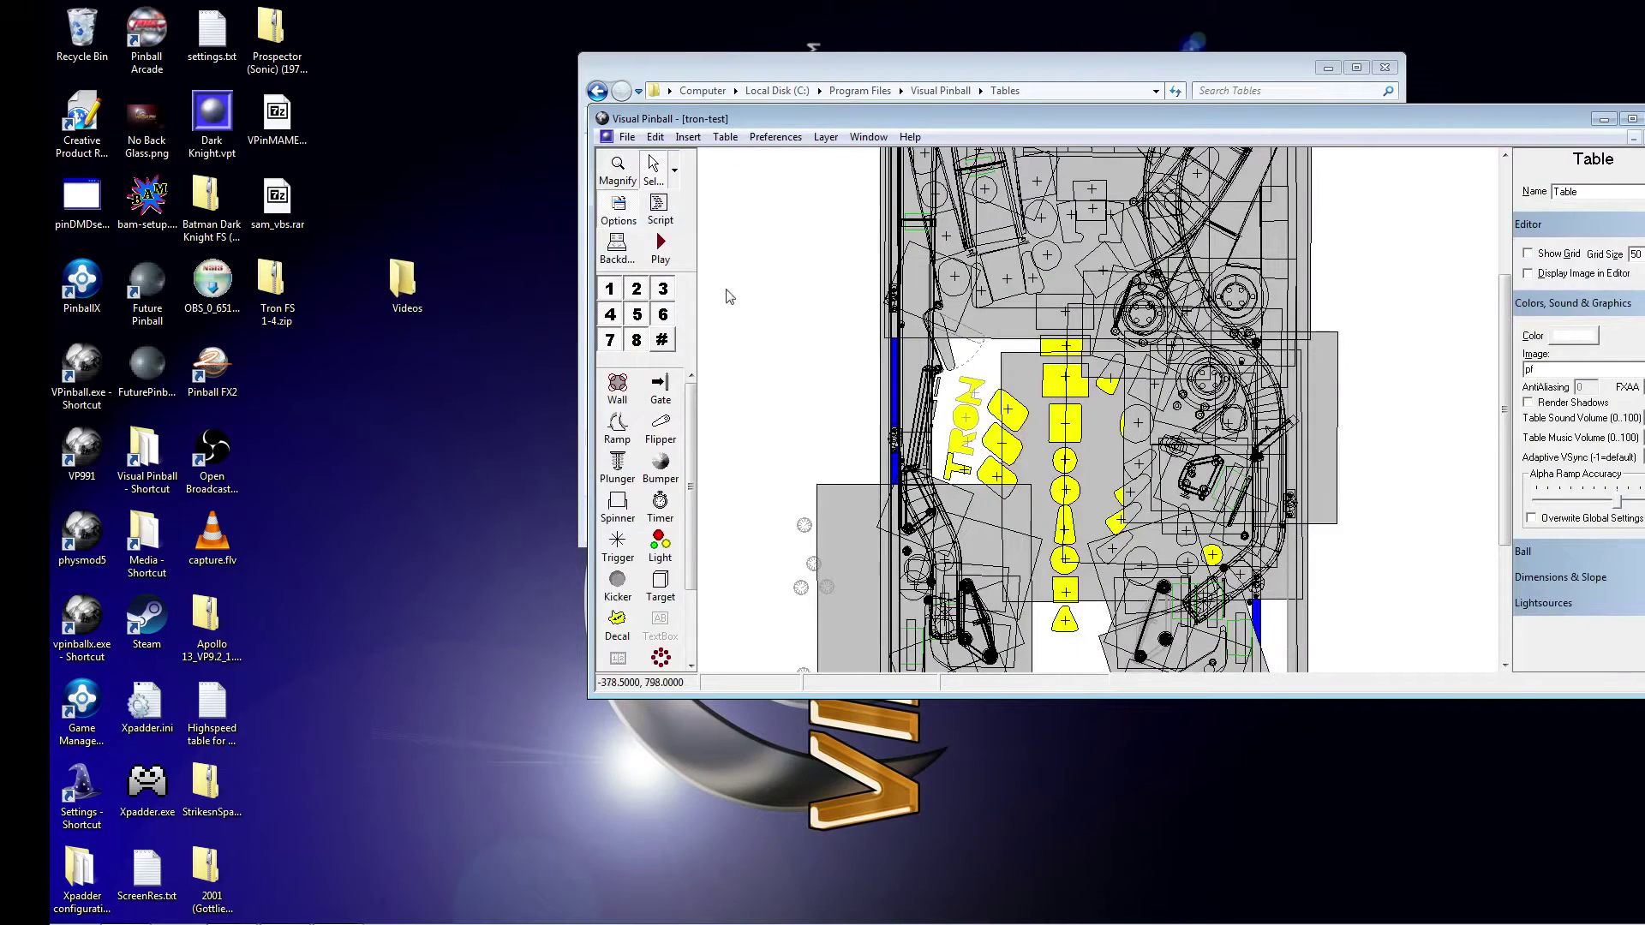
Open the tron-test table script and search it for "gamename" to locate the ROM name definition
click(658, 210)
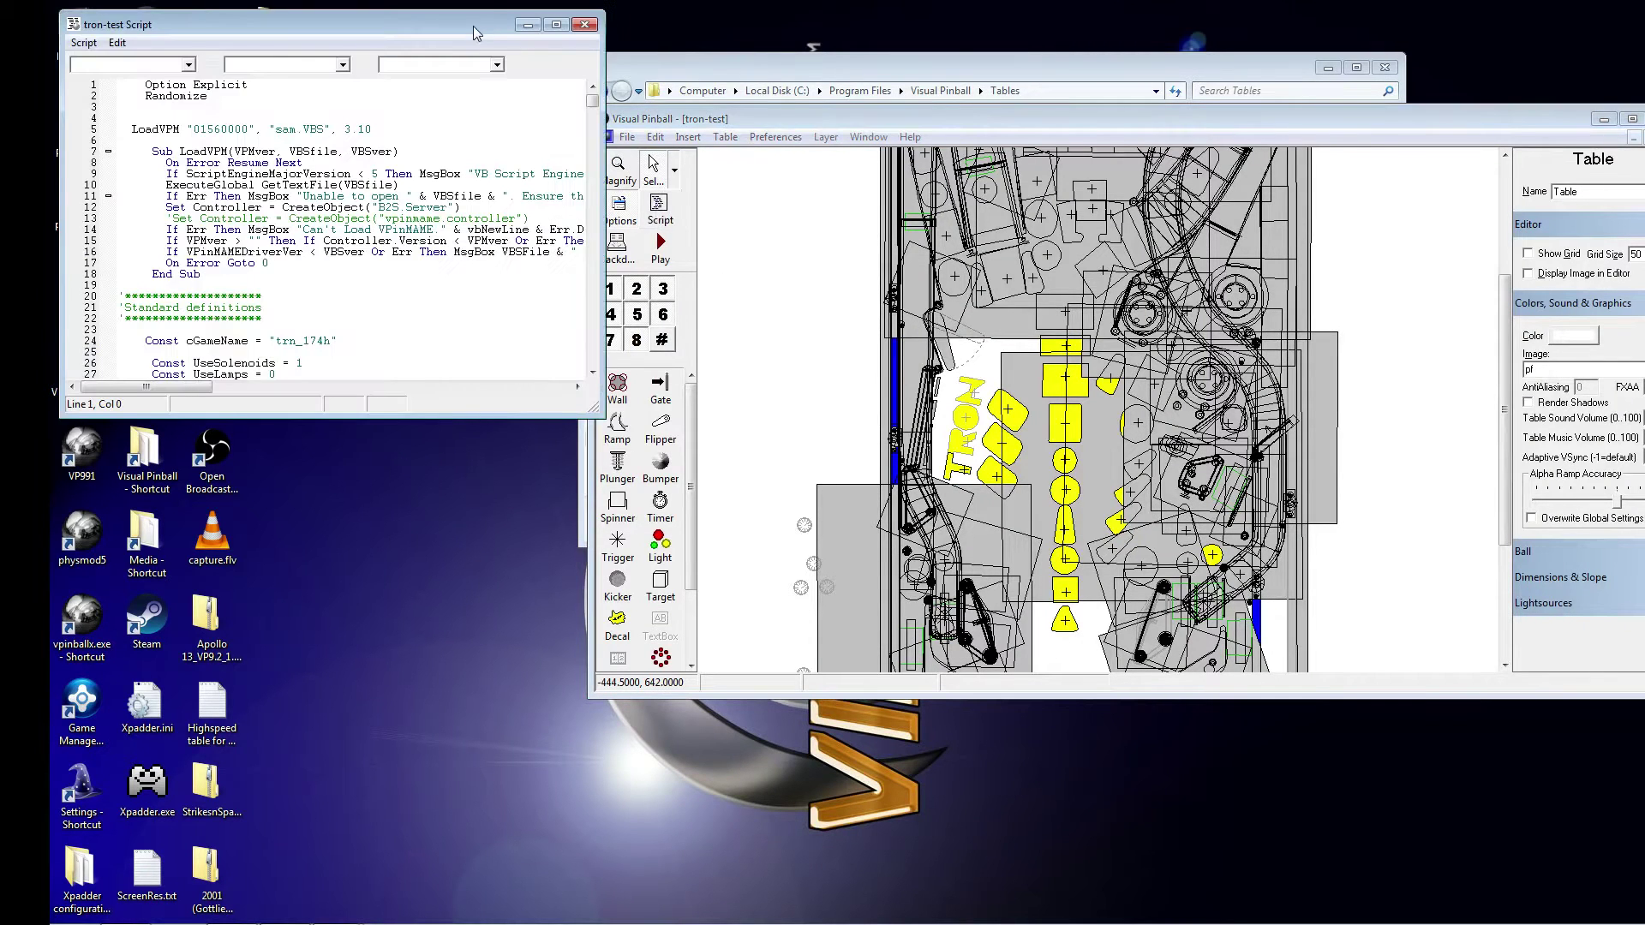
drag(479, 34, 922, 82)
click(848, 198)
key(ctrl+f)
text(game)
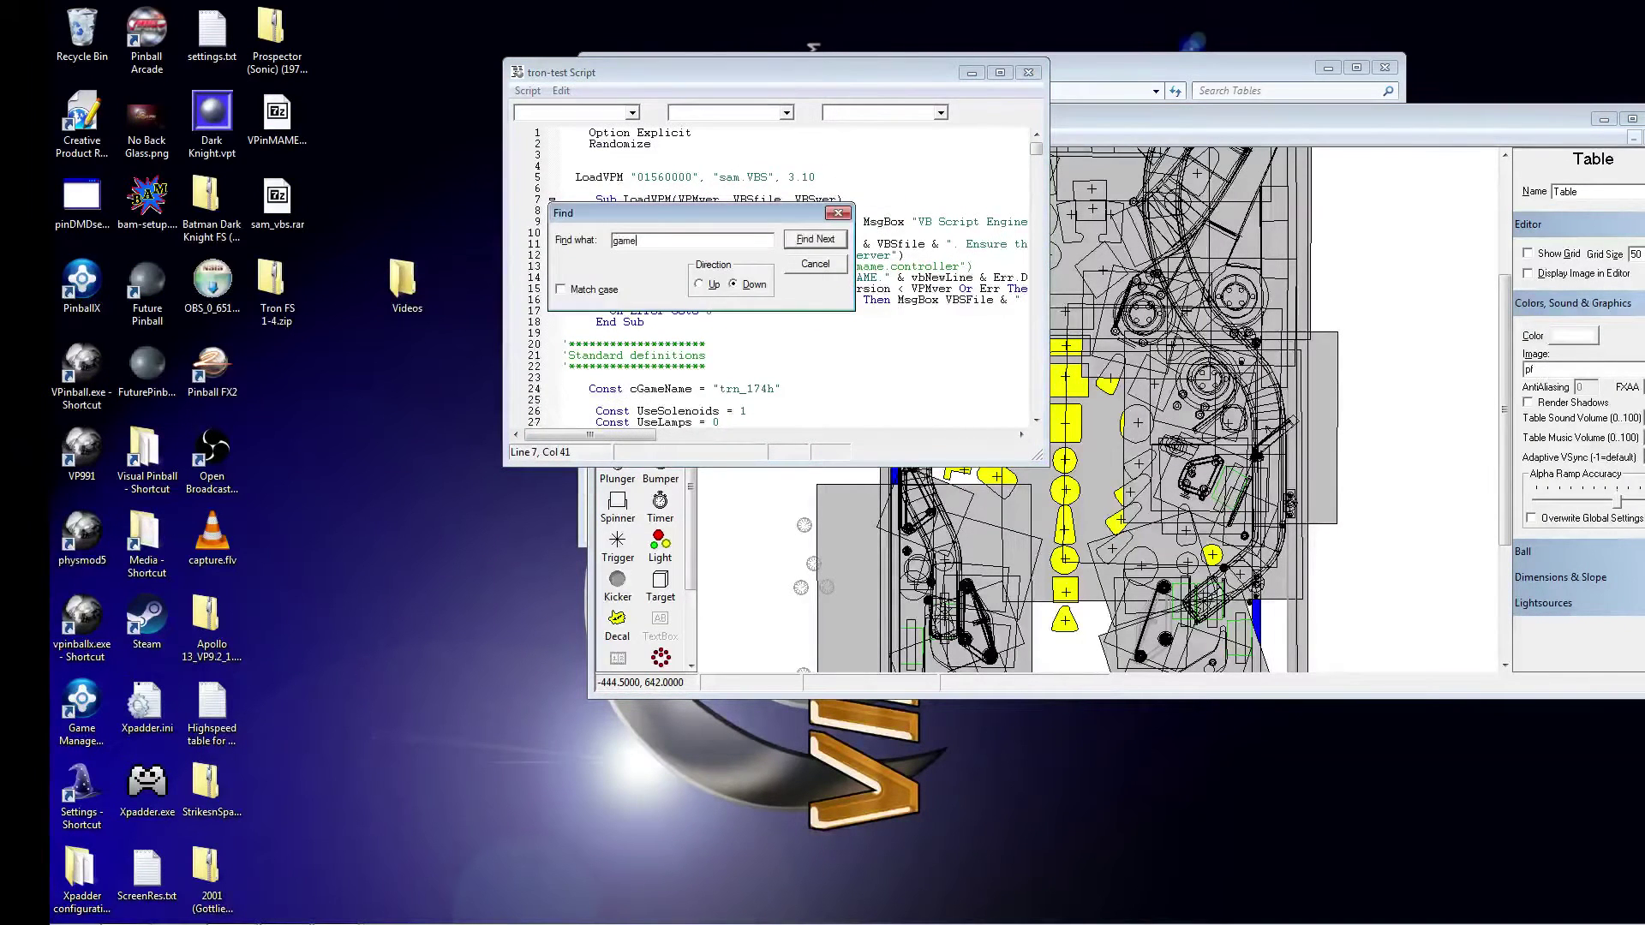
text(name)
key(Return)
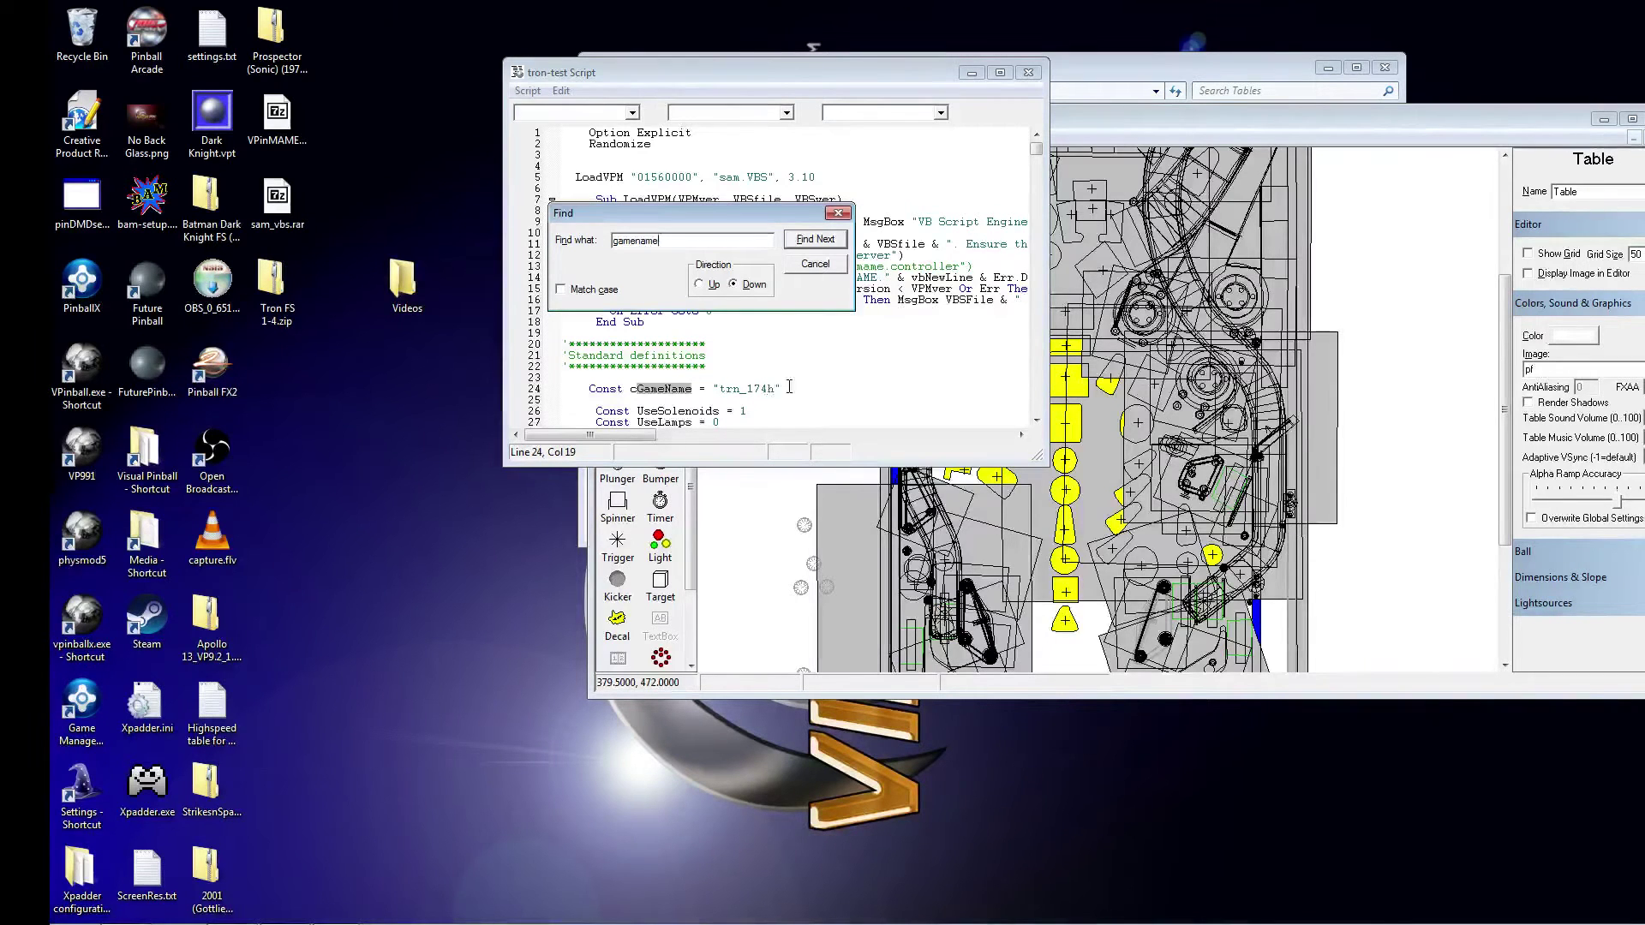
Switch to the Tron LE page in Firefox and check the tested-version note and the VP version in the file information
click(1223, 76)
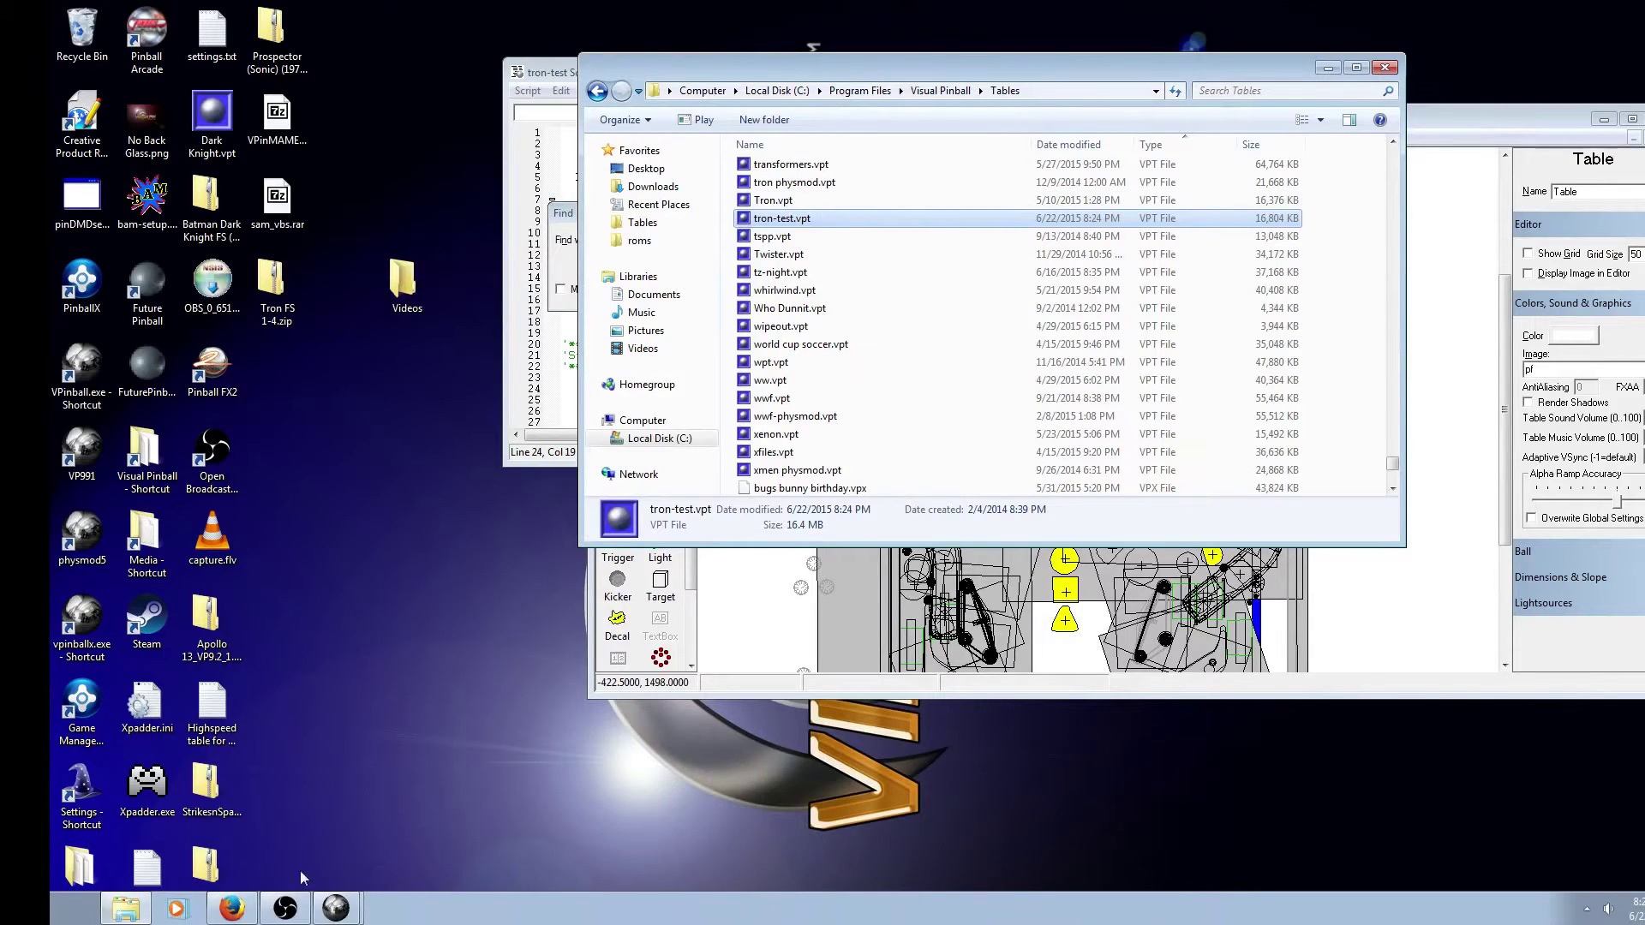
click(230, 917)
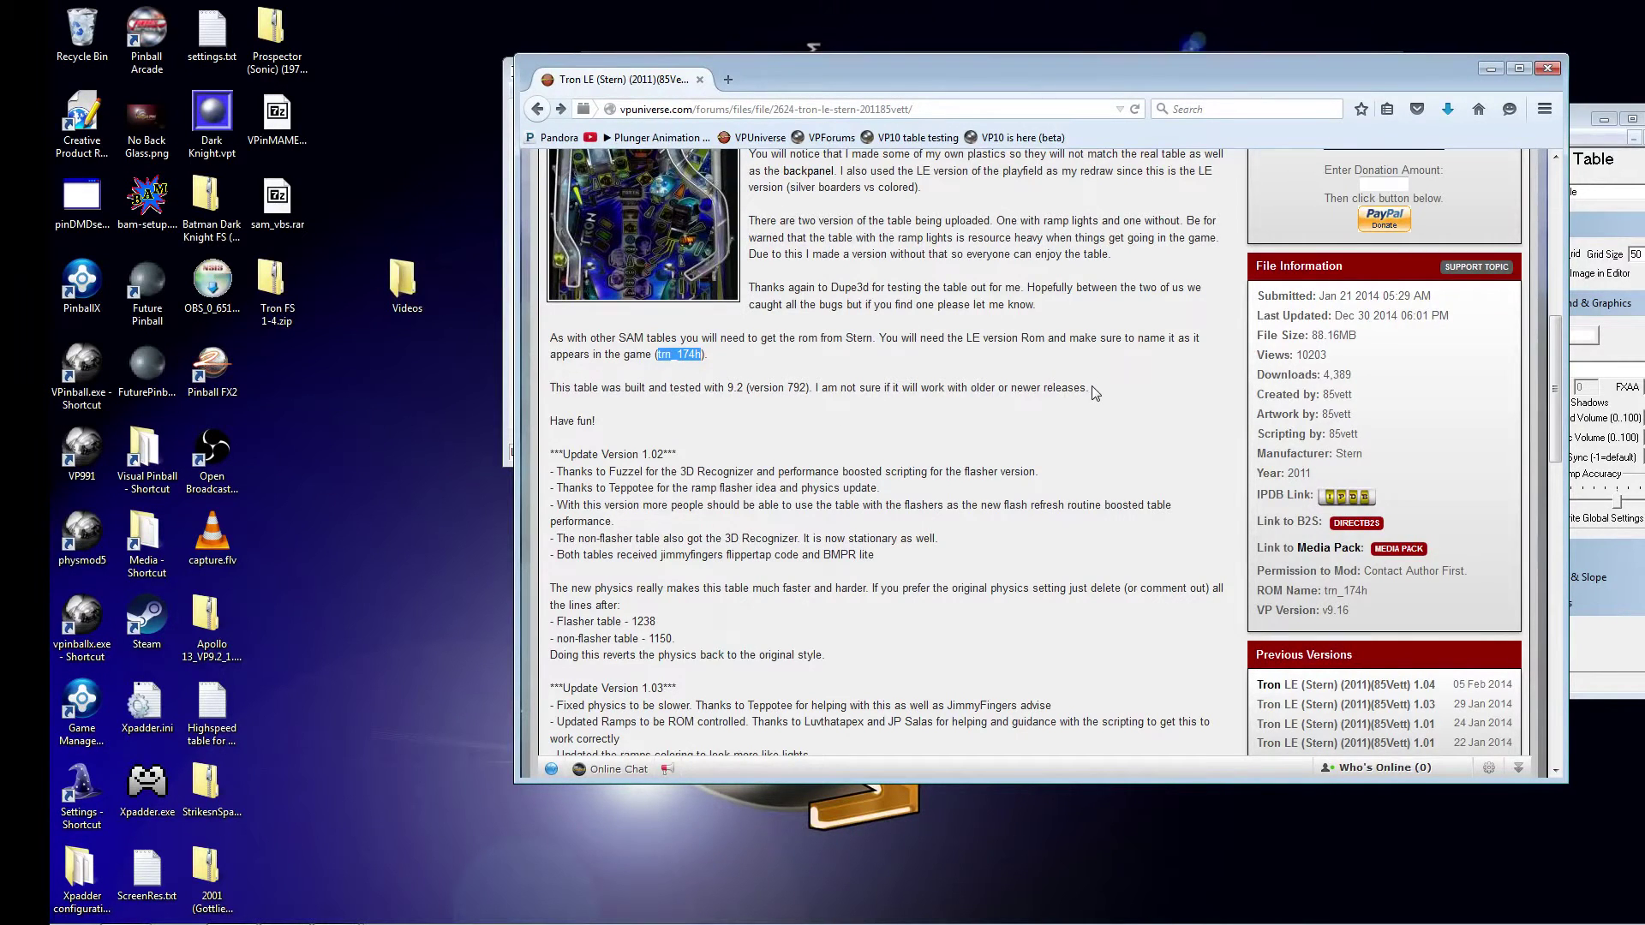
drag(1092, 387, 549, 388)
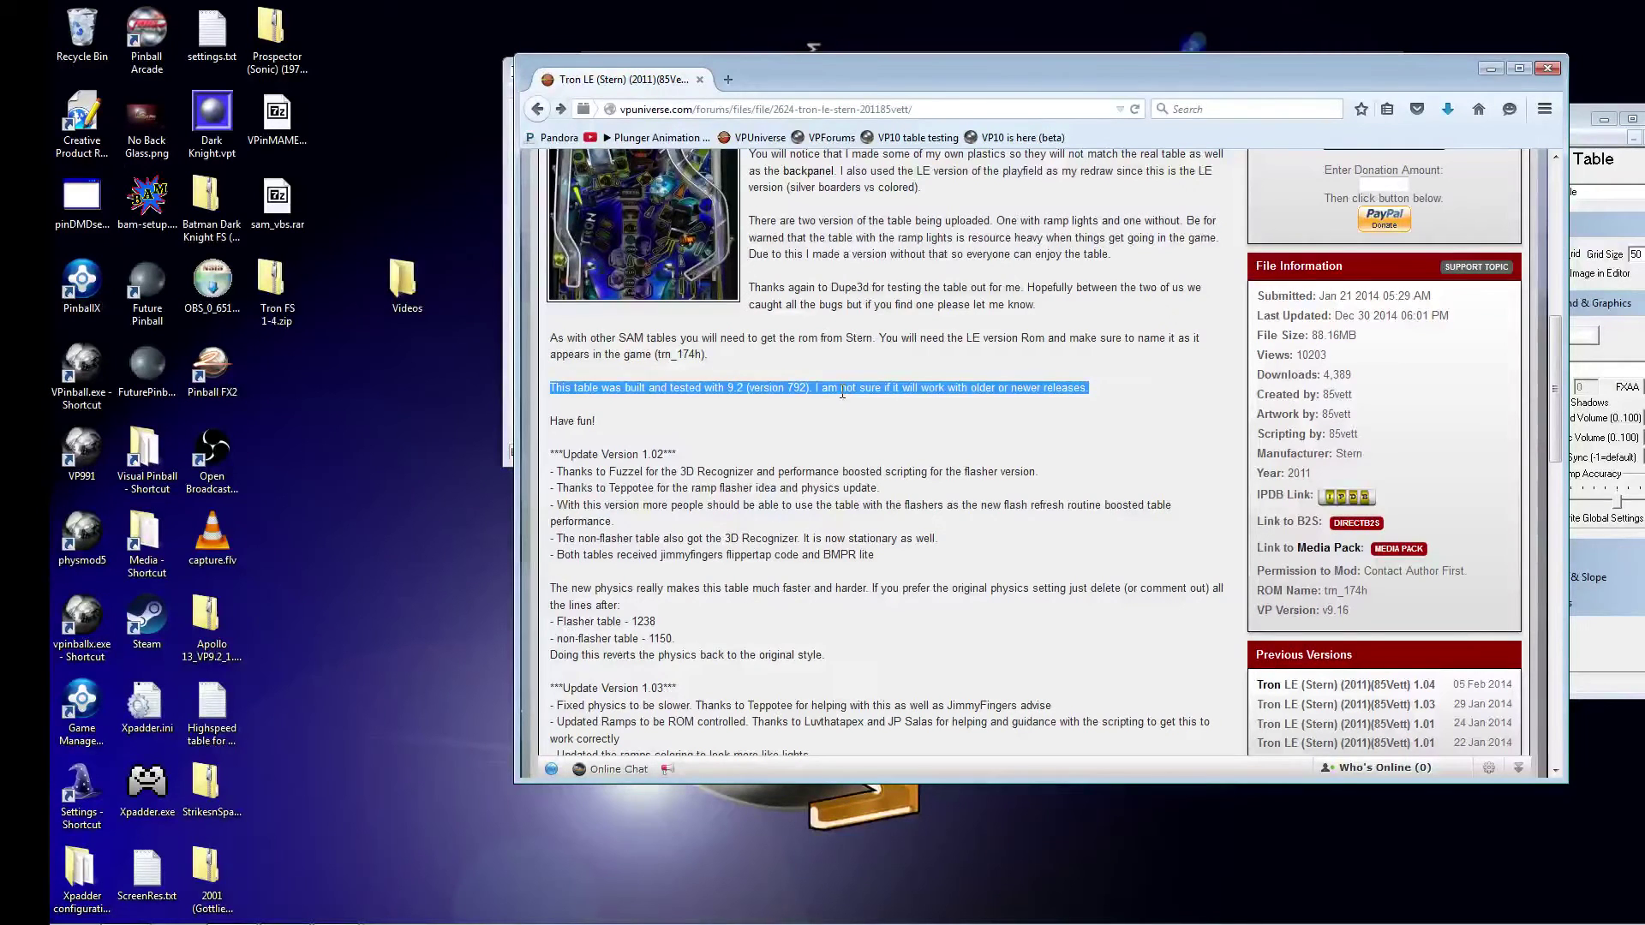
click(967, 291)
scroll(967, 291, down, 2)
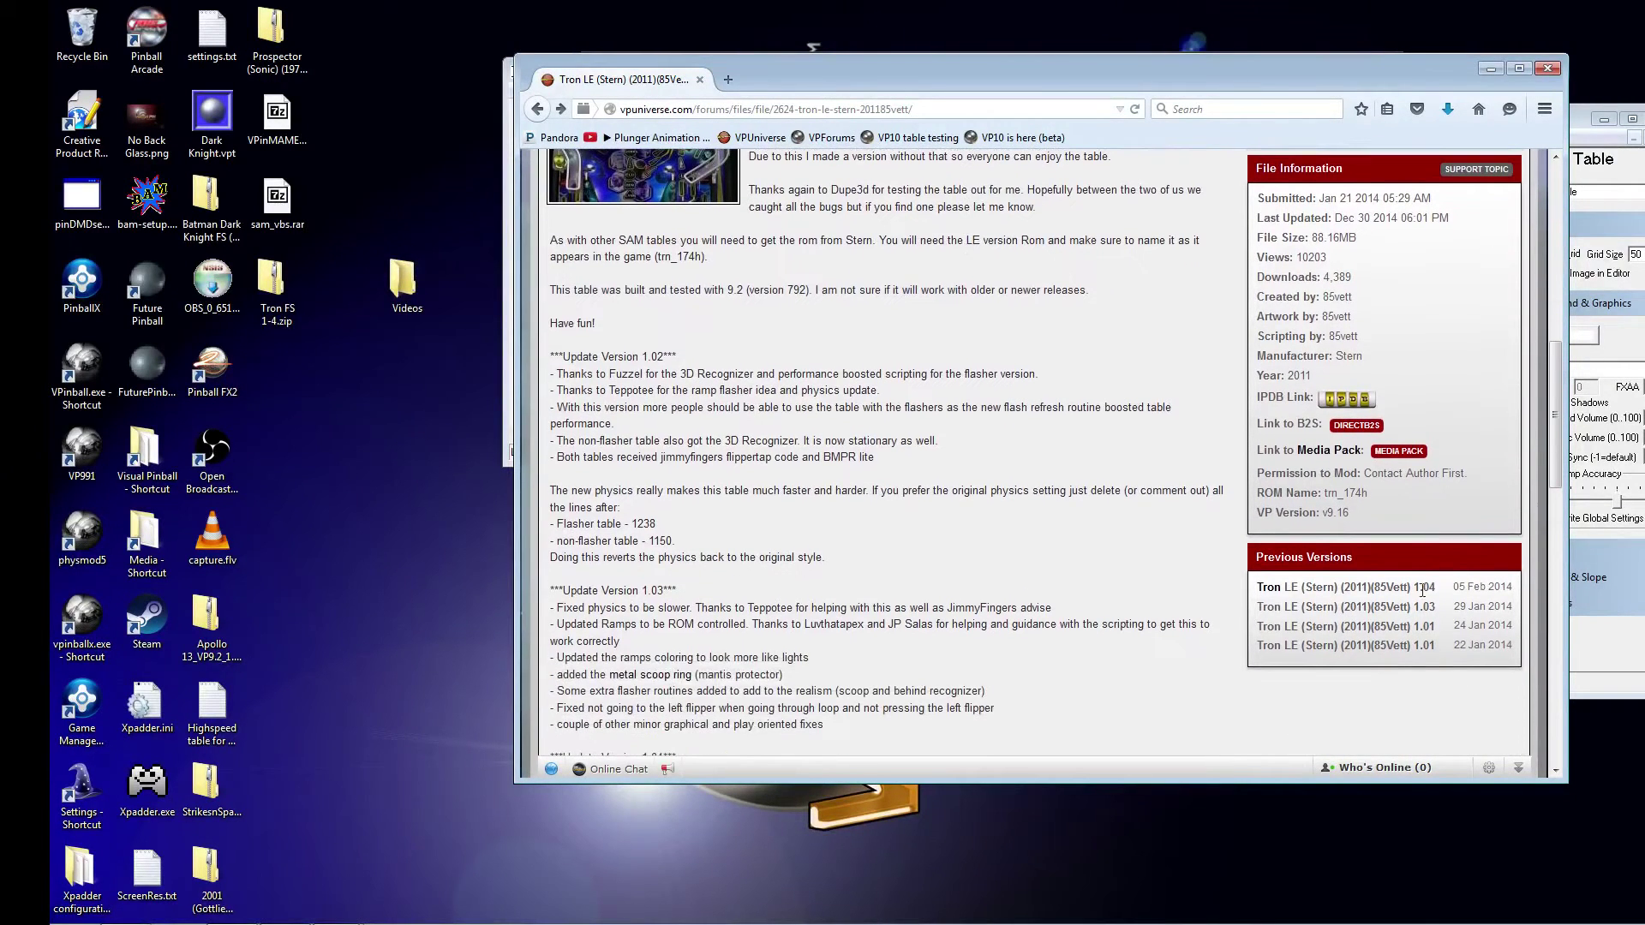
drag(1346, 512, 1322, 518)
click(982, 321)
Search the web for "stern pinball" in a new Firefox tab and open Stern's Game Code page
drag(1088, 80, 1035, 123)
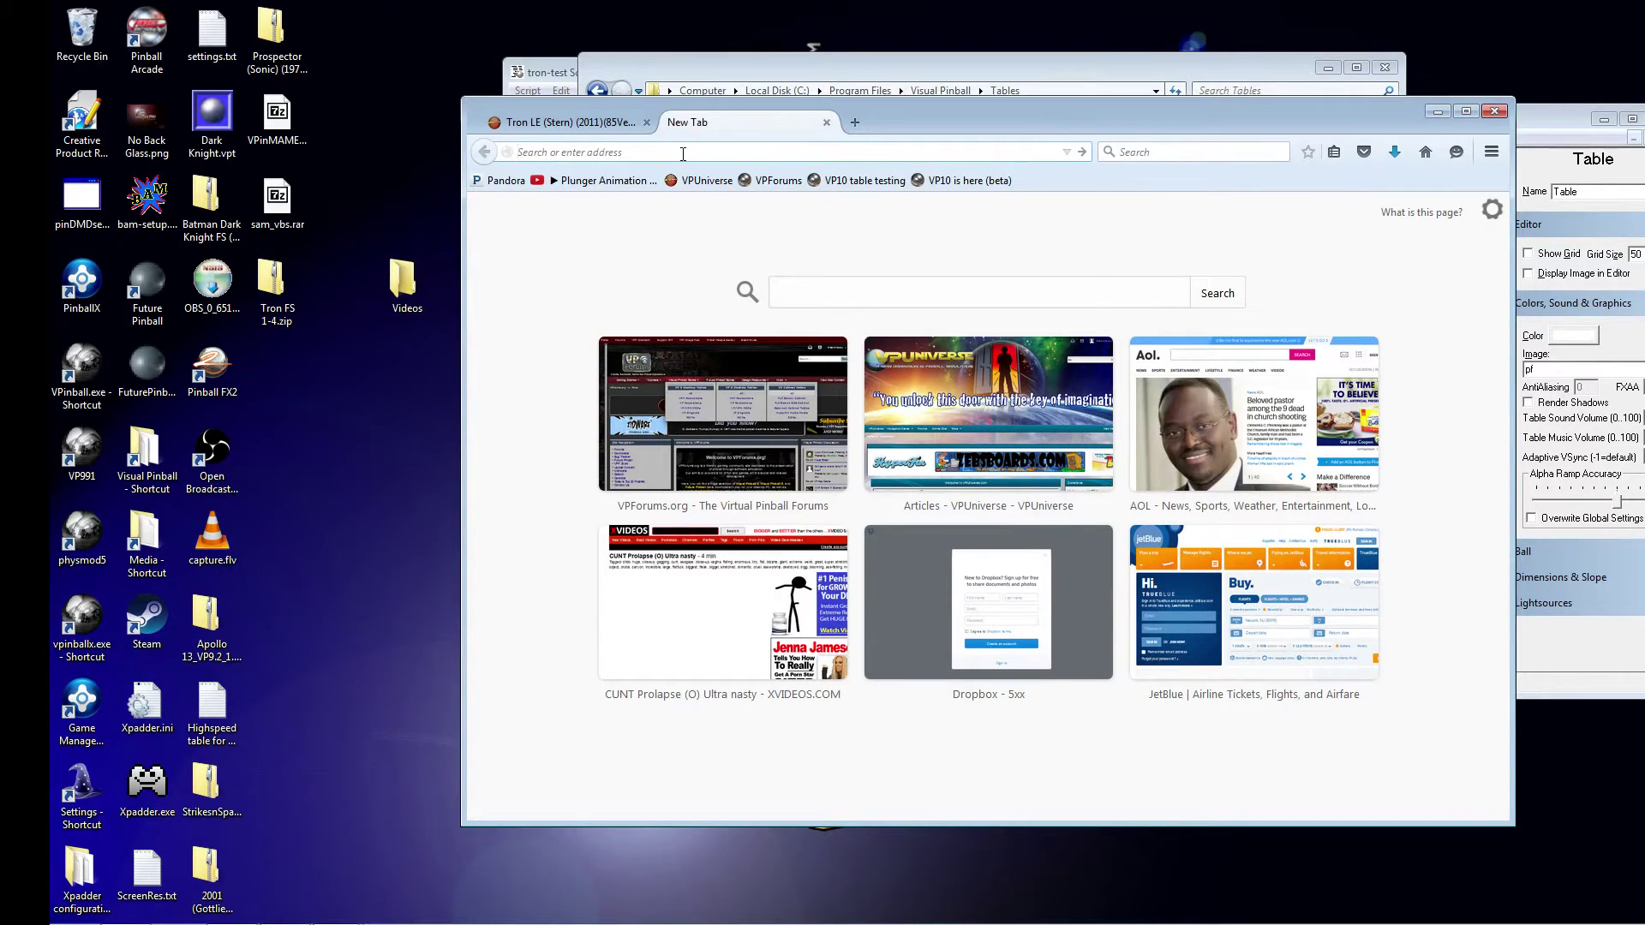
text(stern pinball)
key(Return)
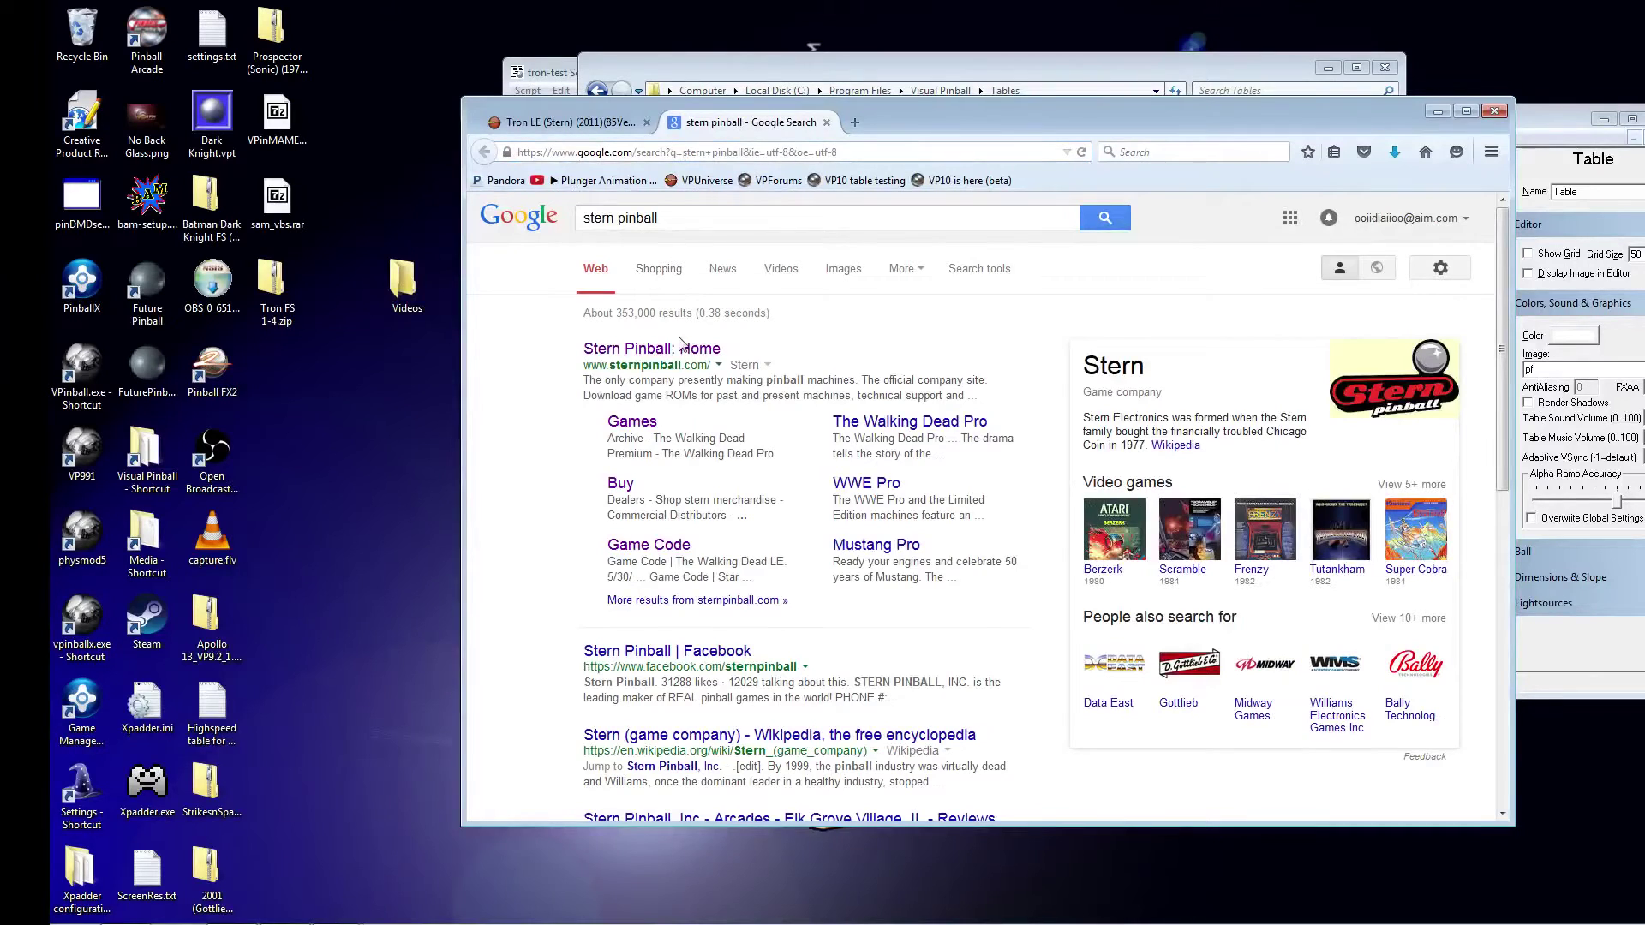
click(649, 545)
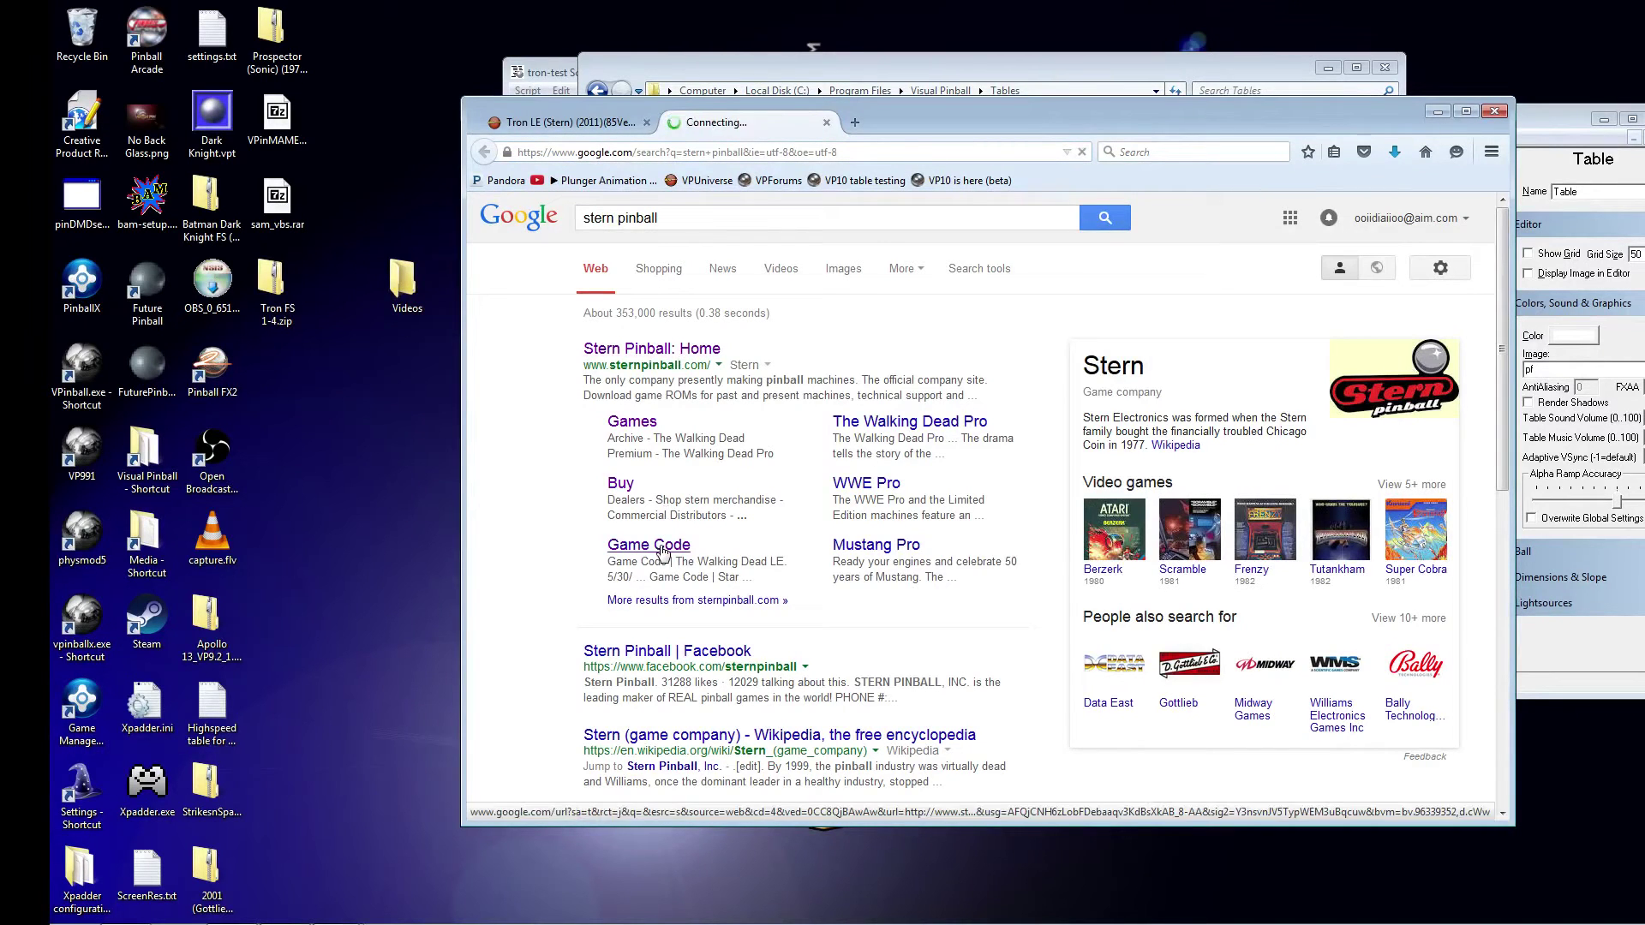
Filter the Stern game code list to the Tron entries
scroll(938, 372, down, 2)
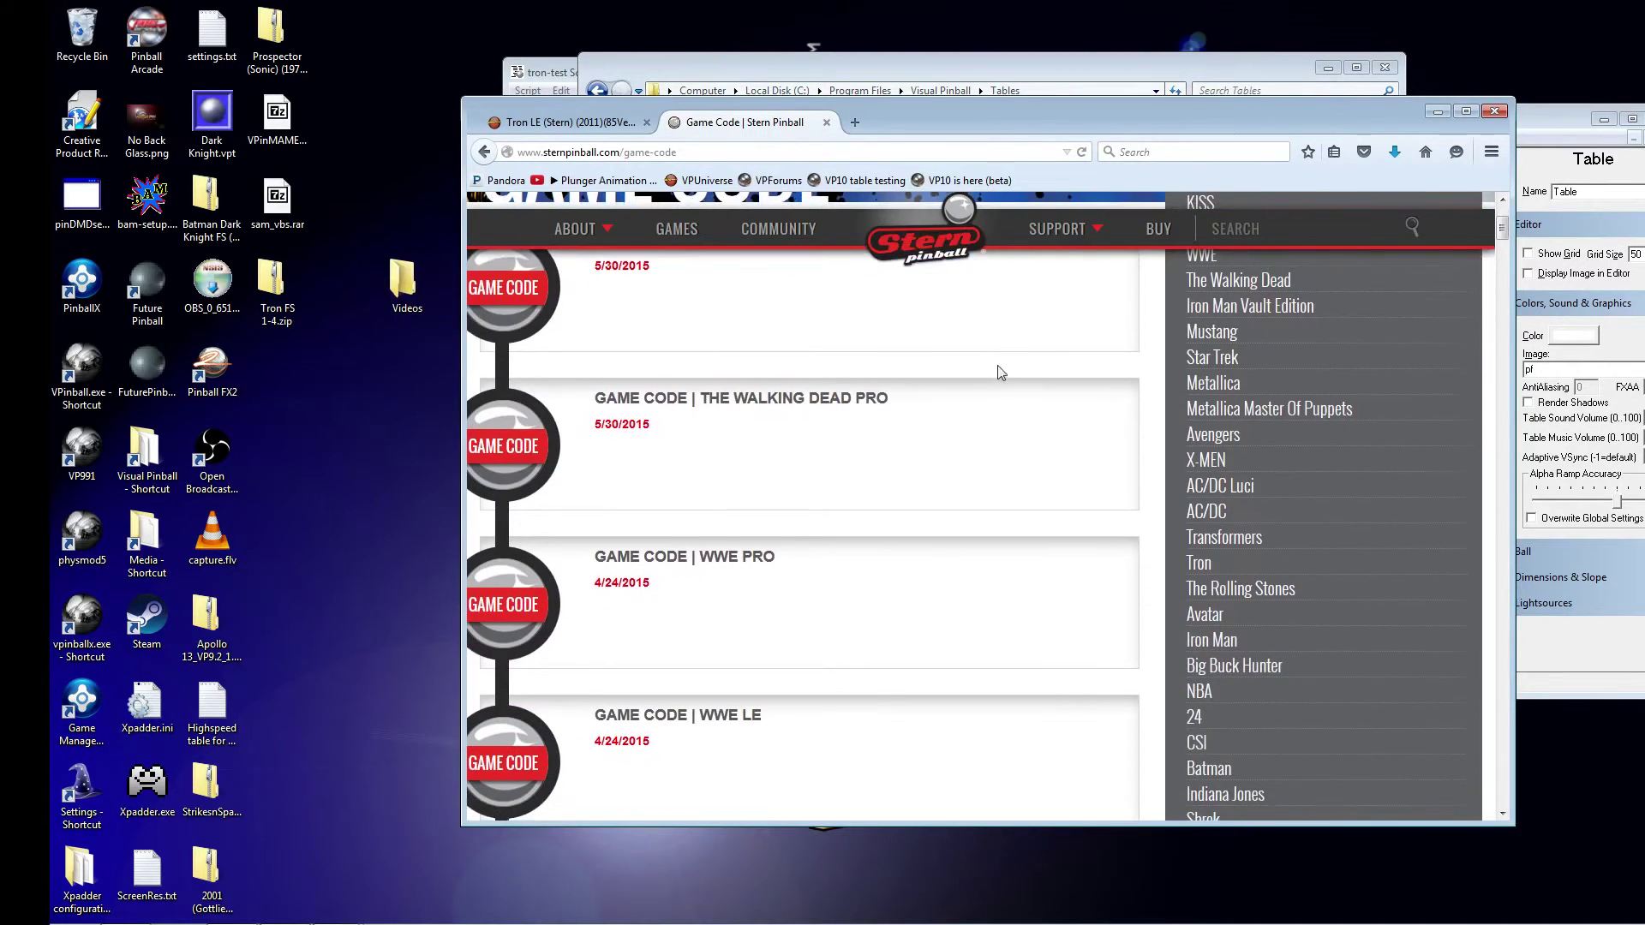
mouse_move(1212, 358)
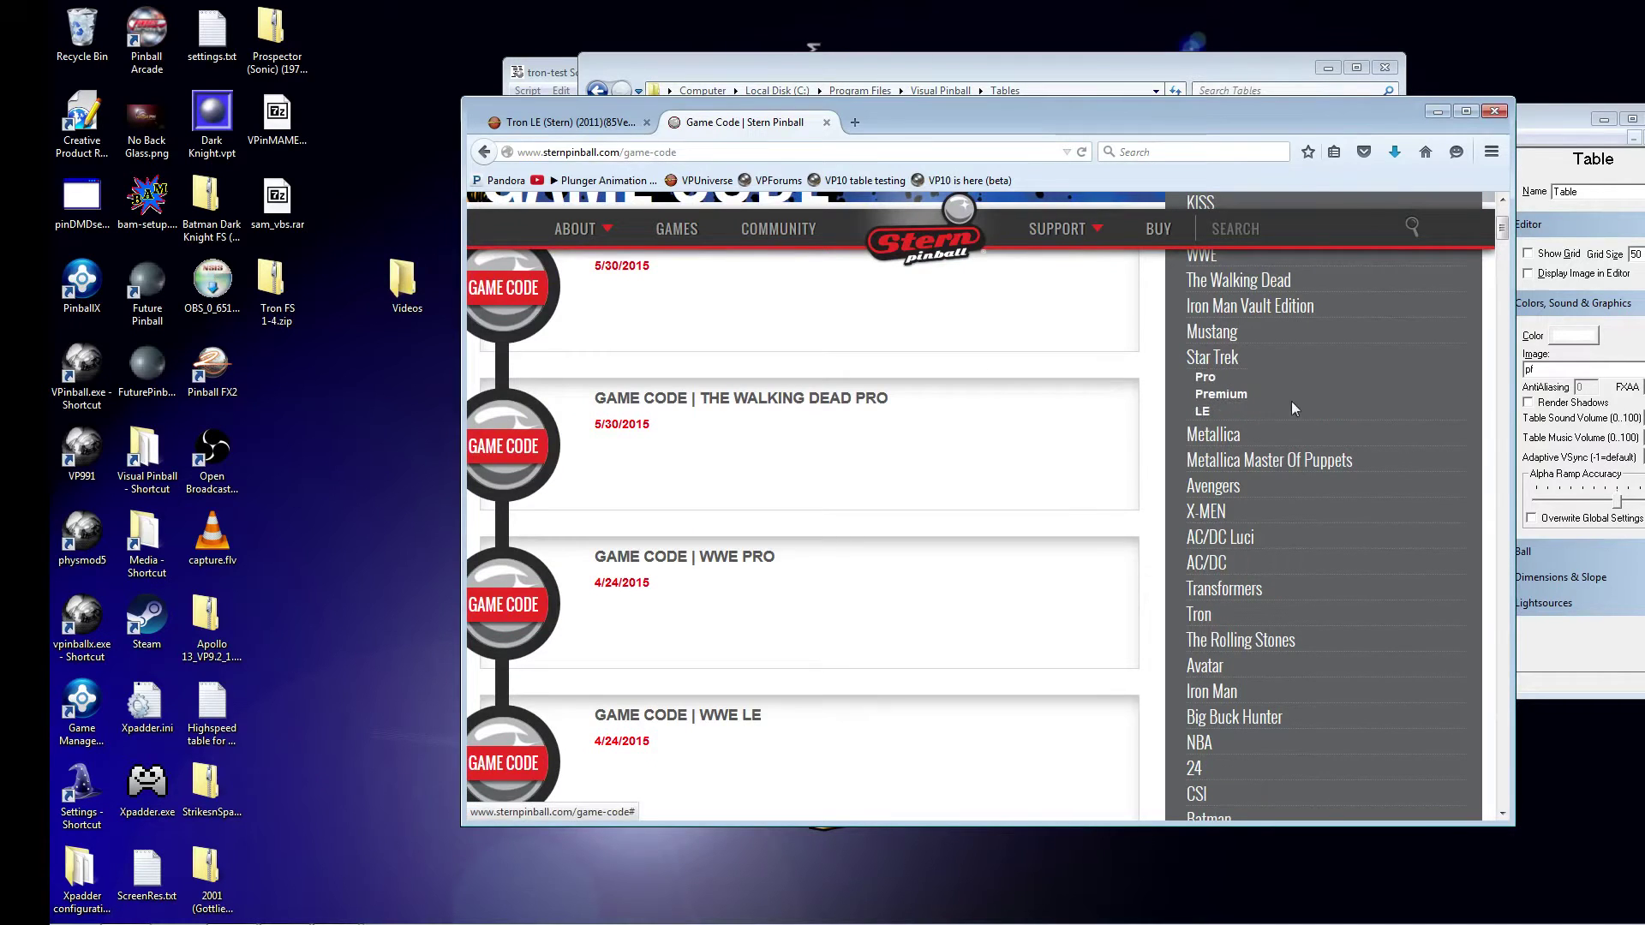
scroll(1380, 409, down, 2)
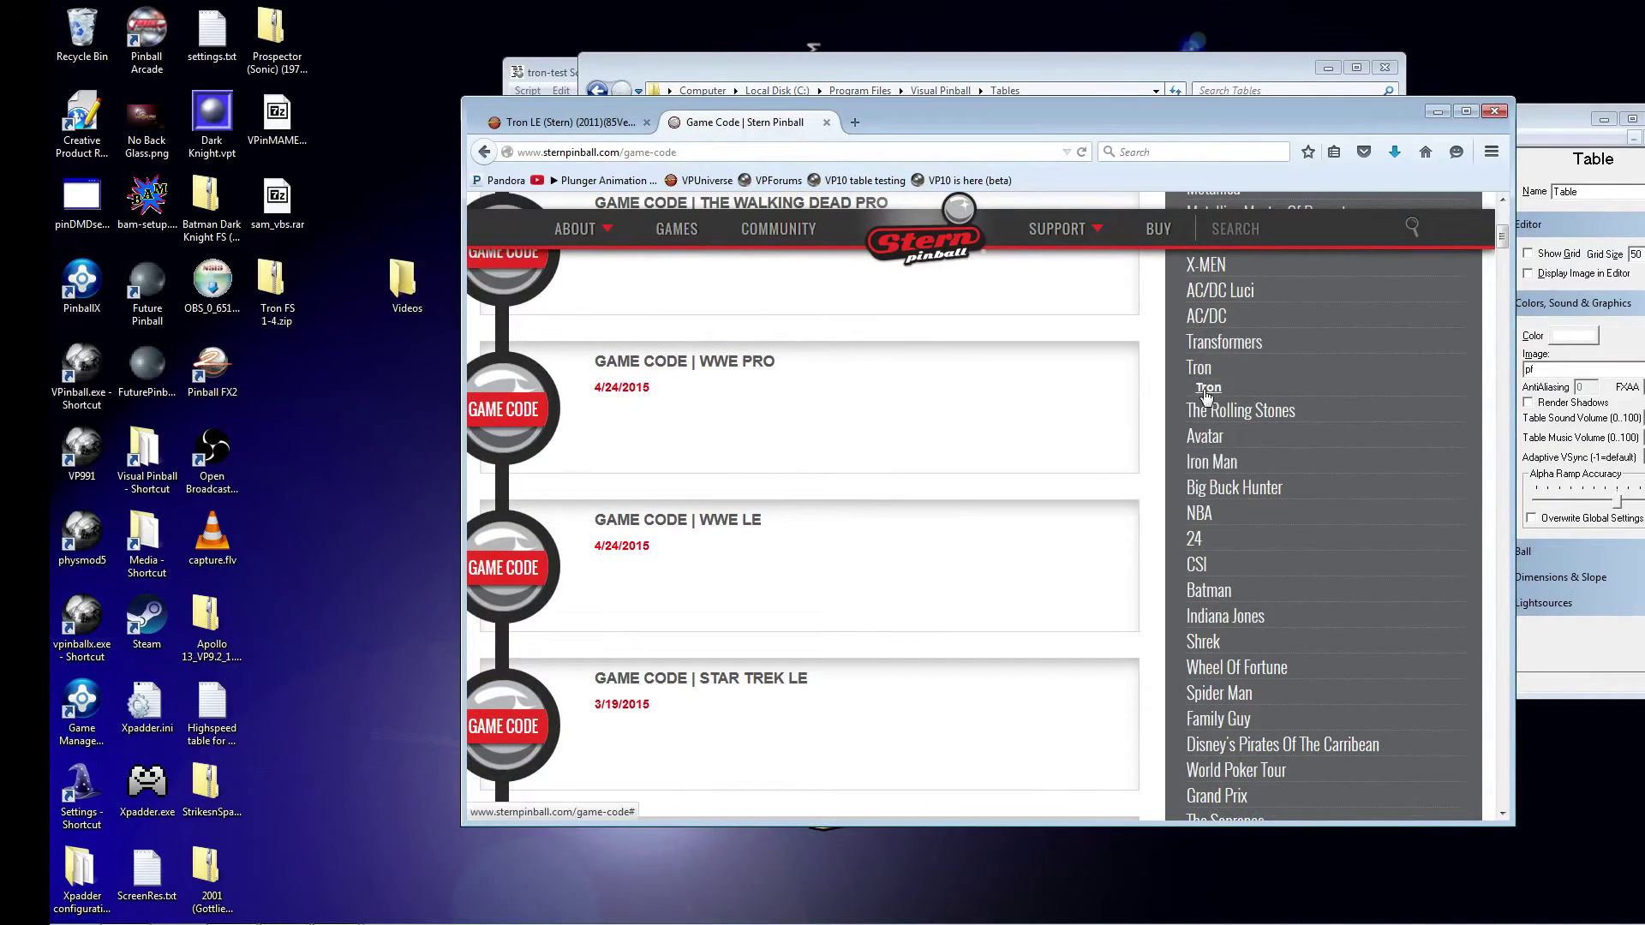
click(1207, 390)
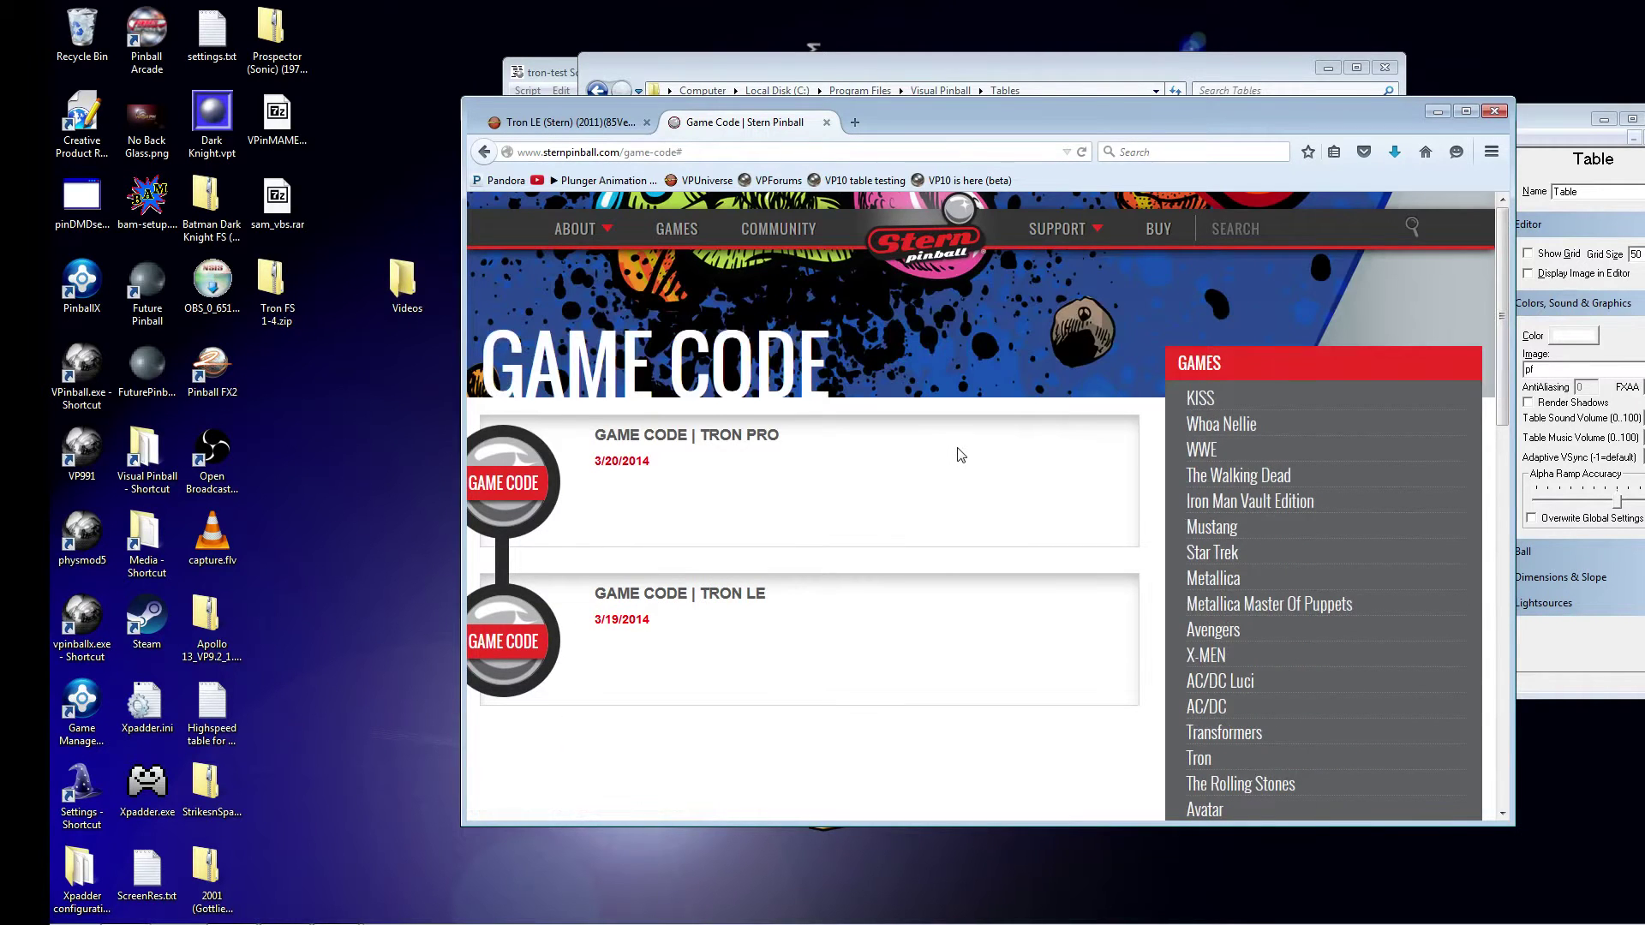
scroll(961, 455, down, 1)
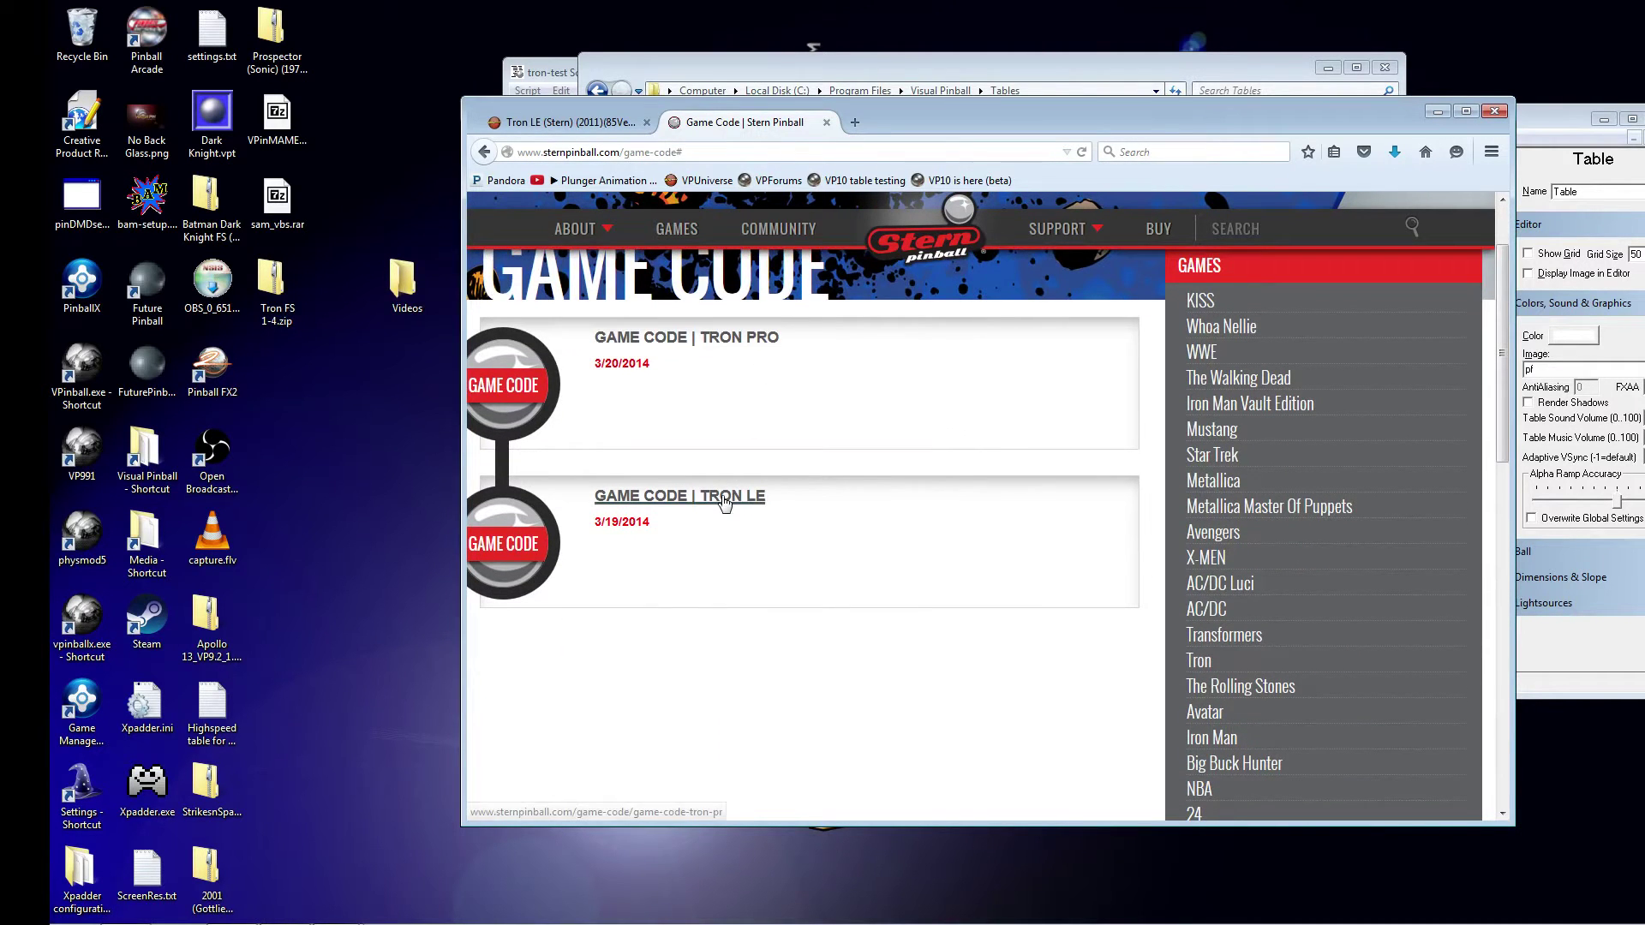
Return to the VPUniverse Tron LE page and highlight the sentence about the LE version of the playfield
click(605, 120)
scroll(861, 391, up, 5)
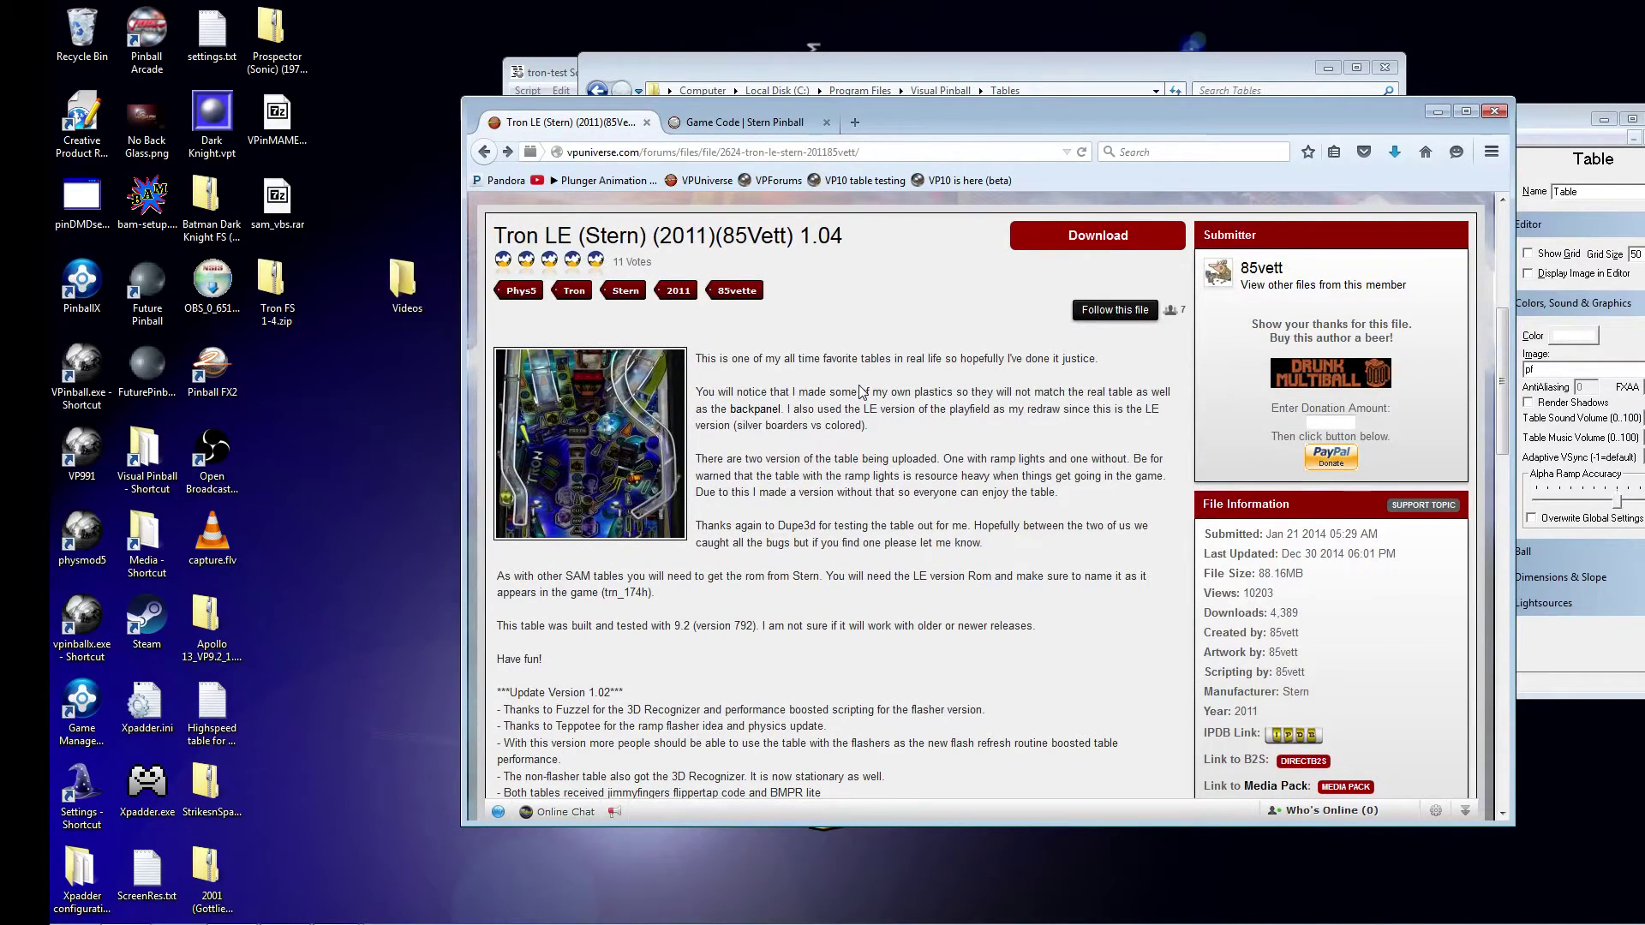
double_click(820, 409)
drag(819, 409, 1159, 413)
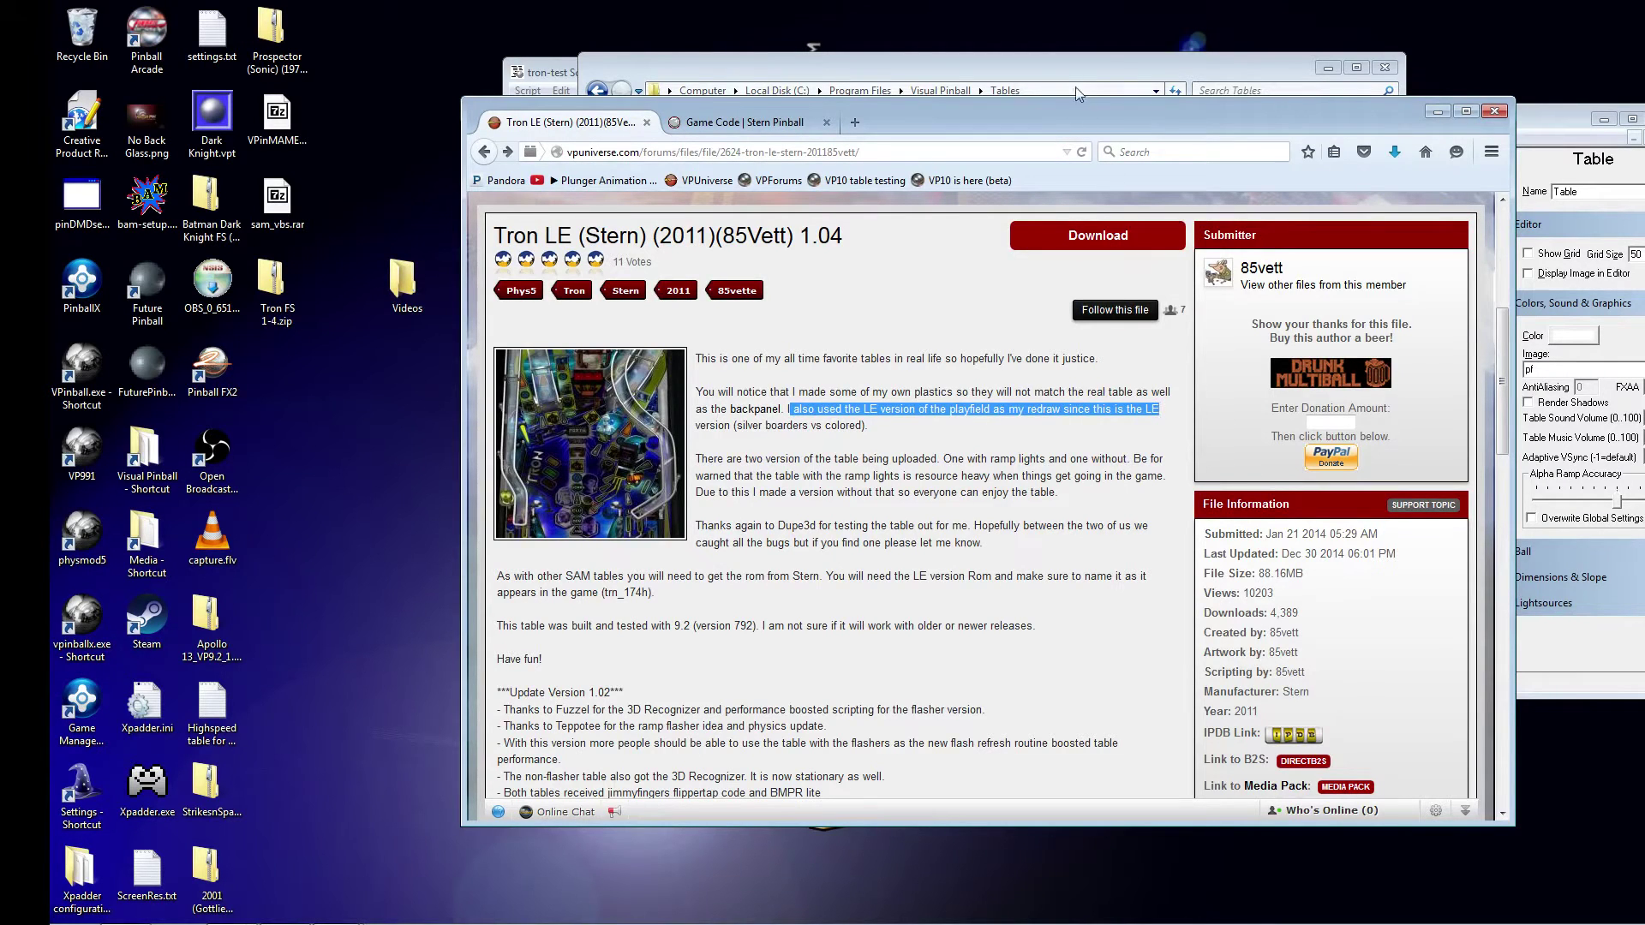
Open Stern's Tron LE game code page and save the Tron Premium LE game code, TRN_LE_english.zip, to the desktop
click(732, 124)
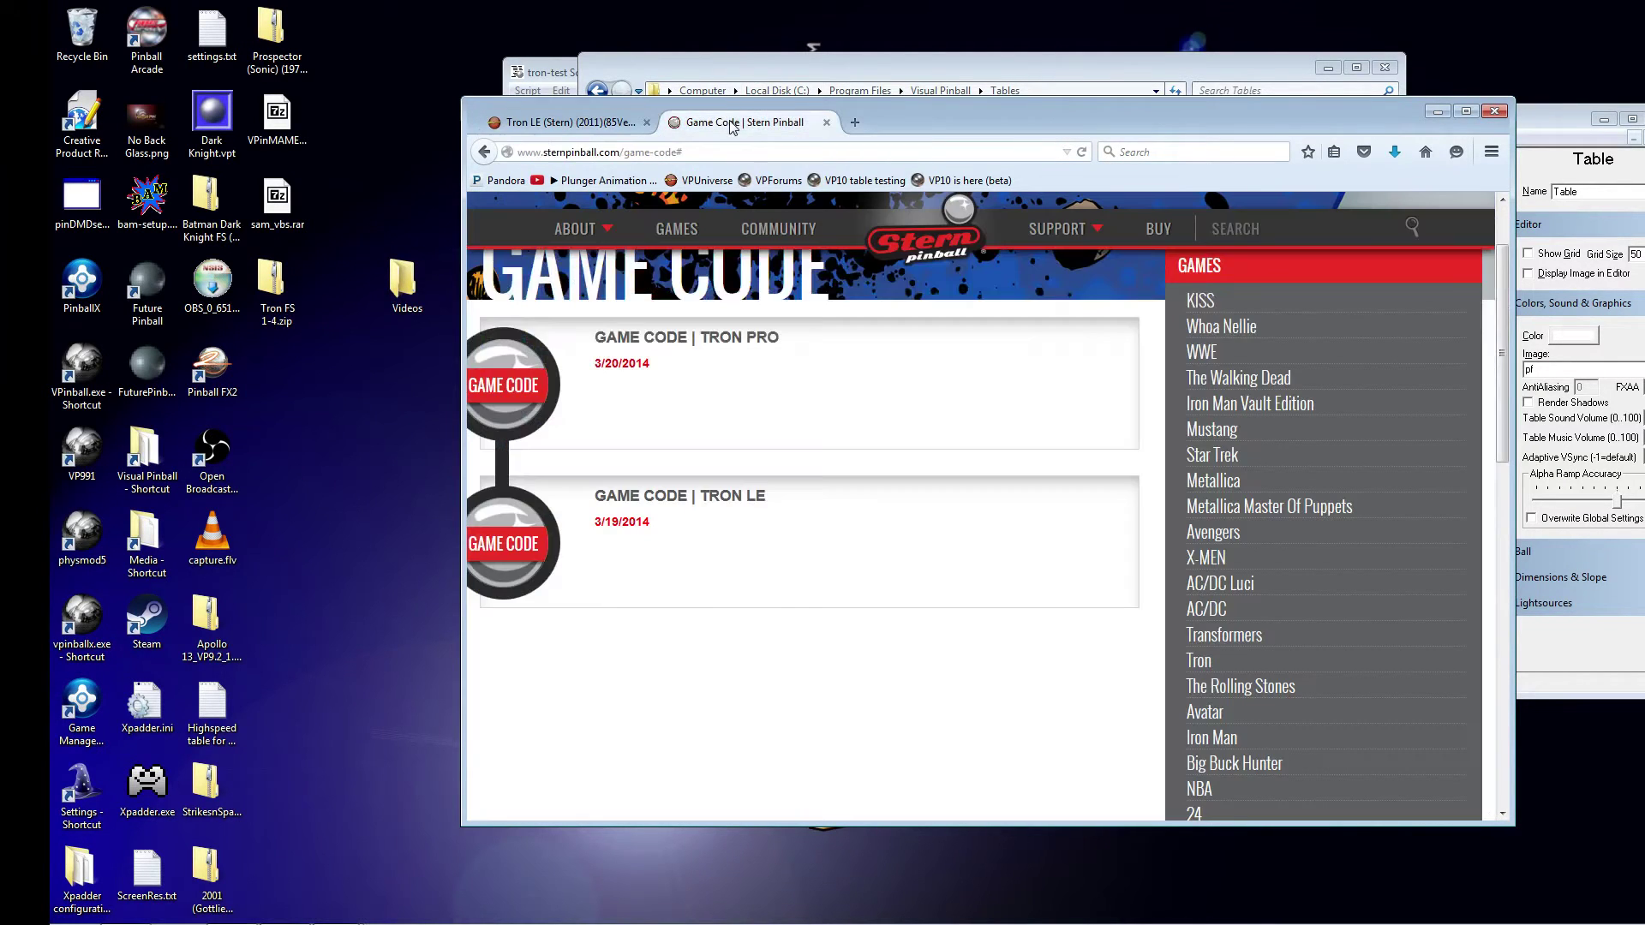
click(734, 506)
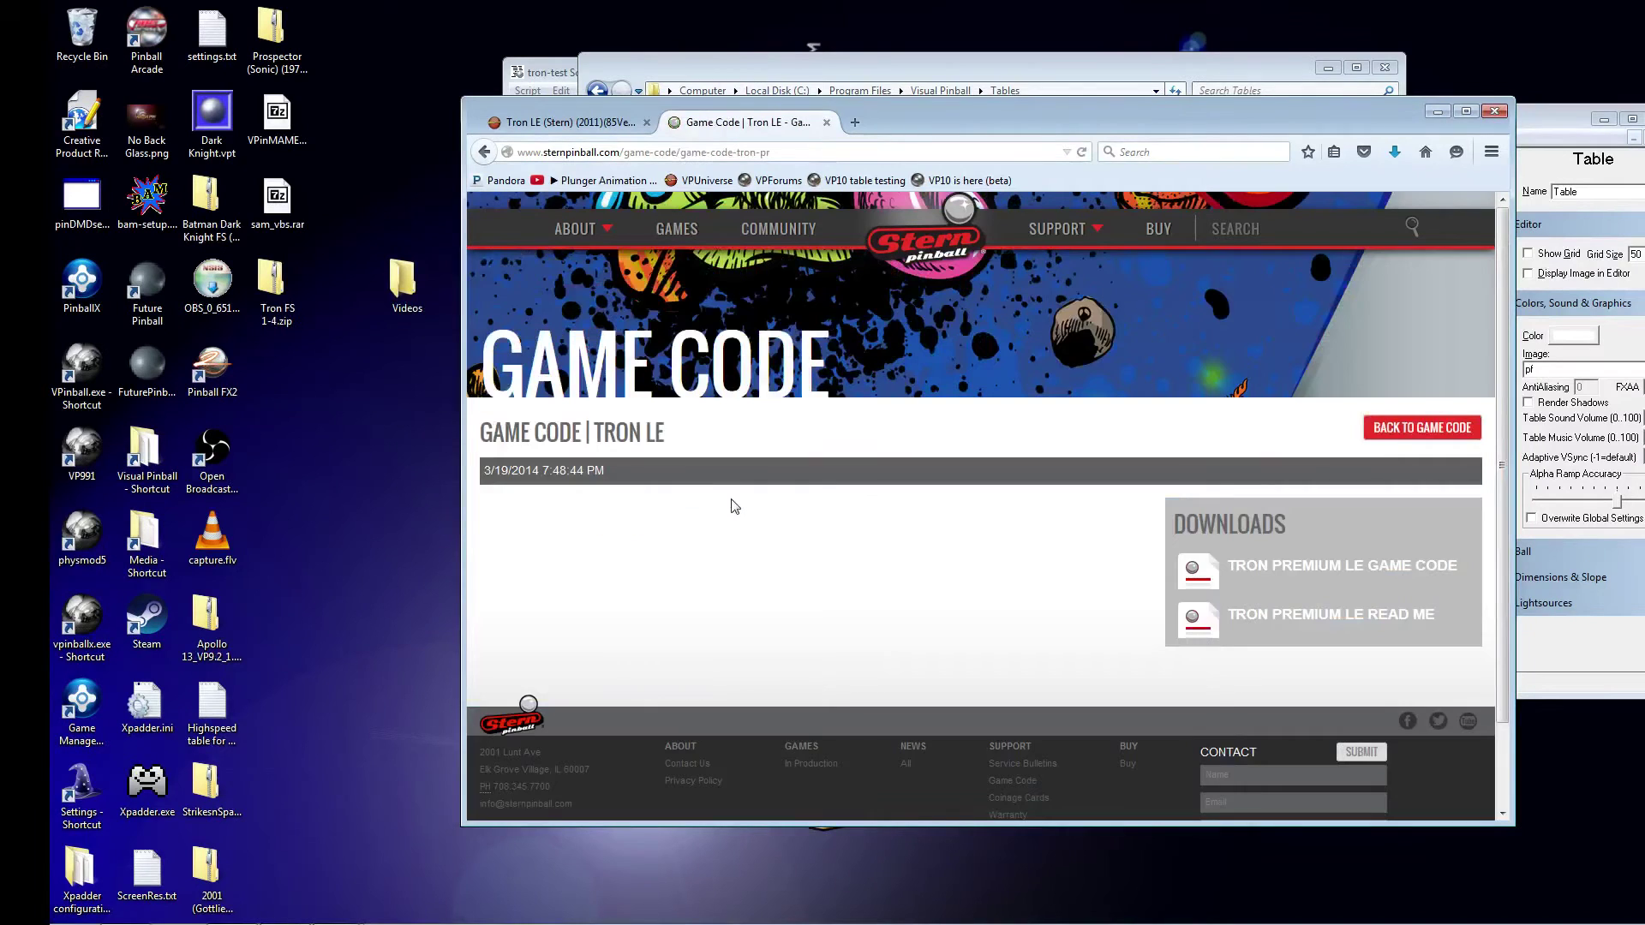
scroll(927, 483, down, 1)
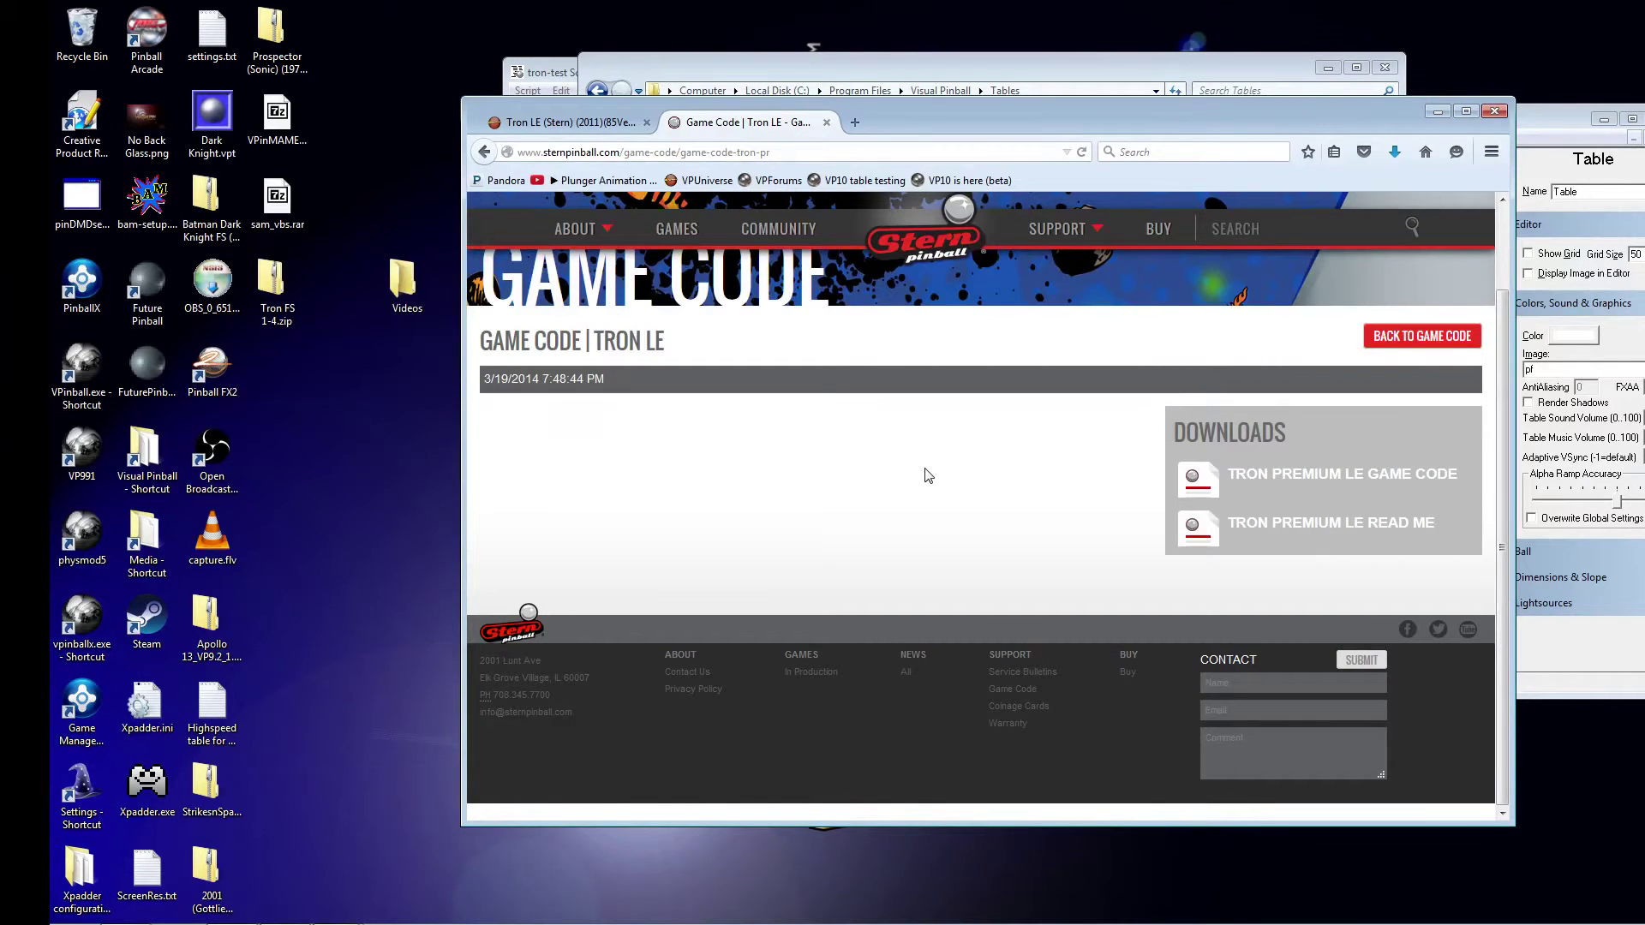
click(1313, 479)
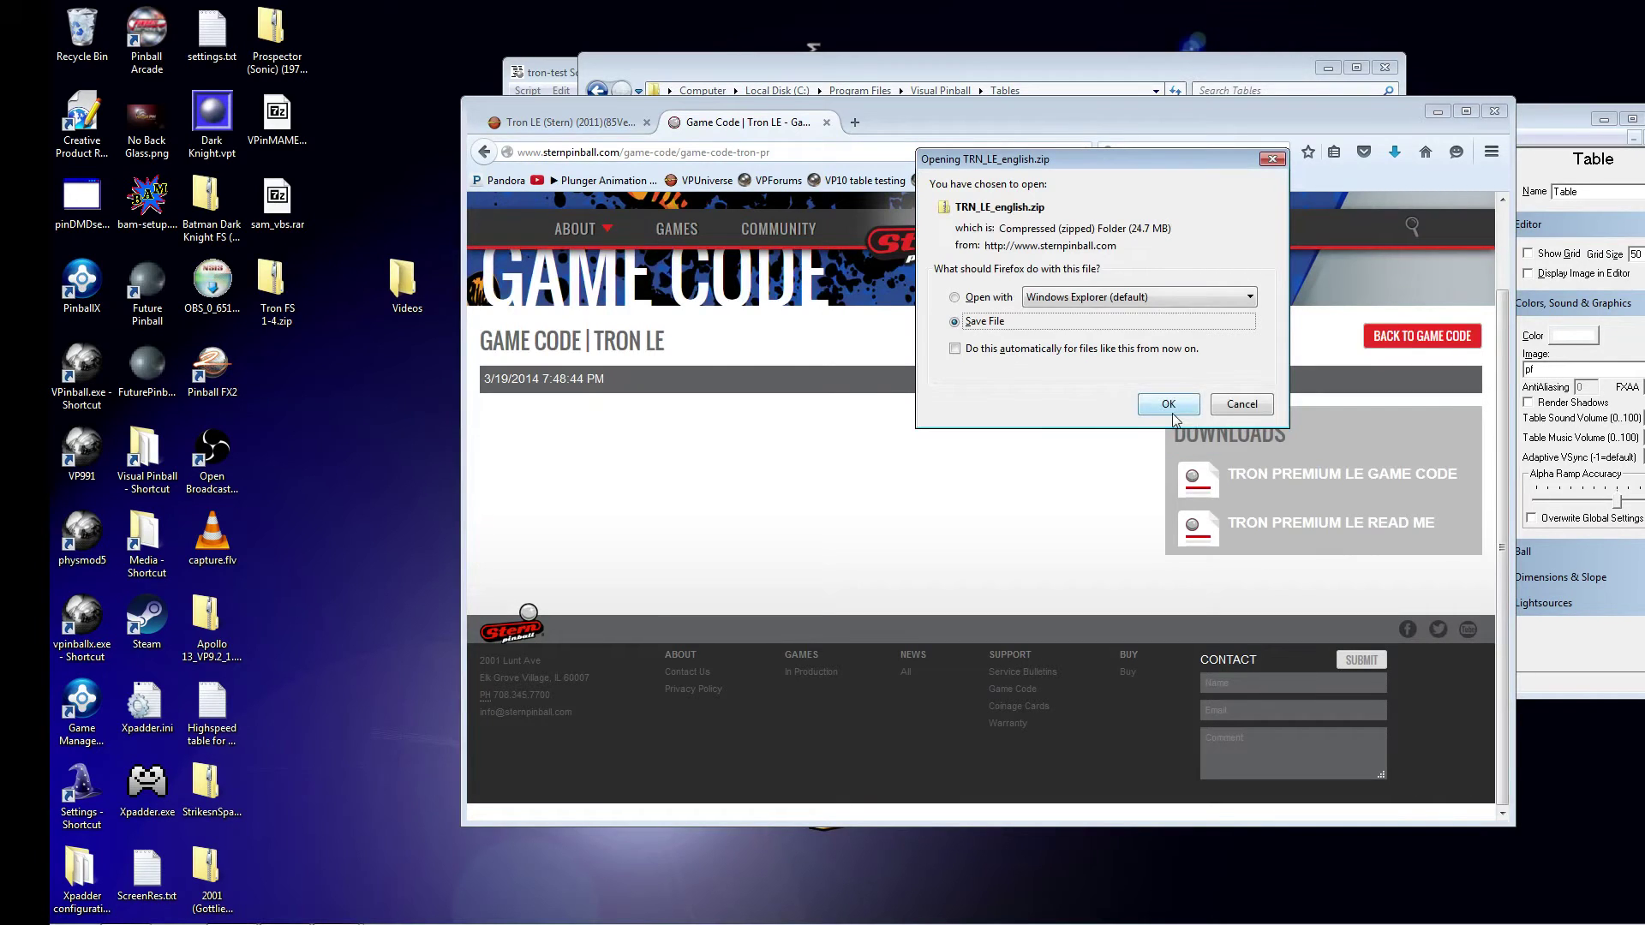
click(1169, 405)
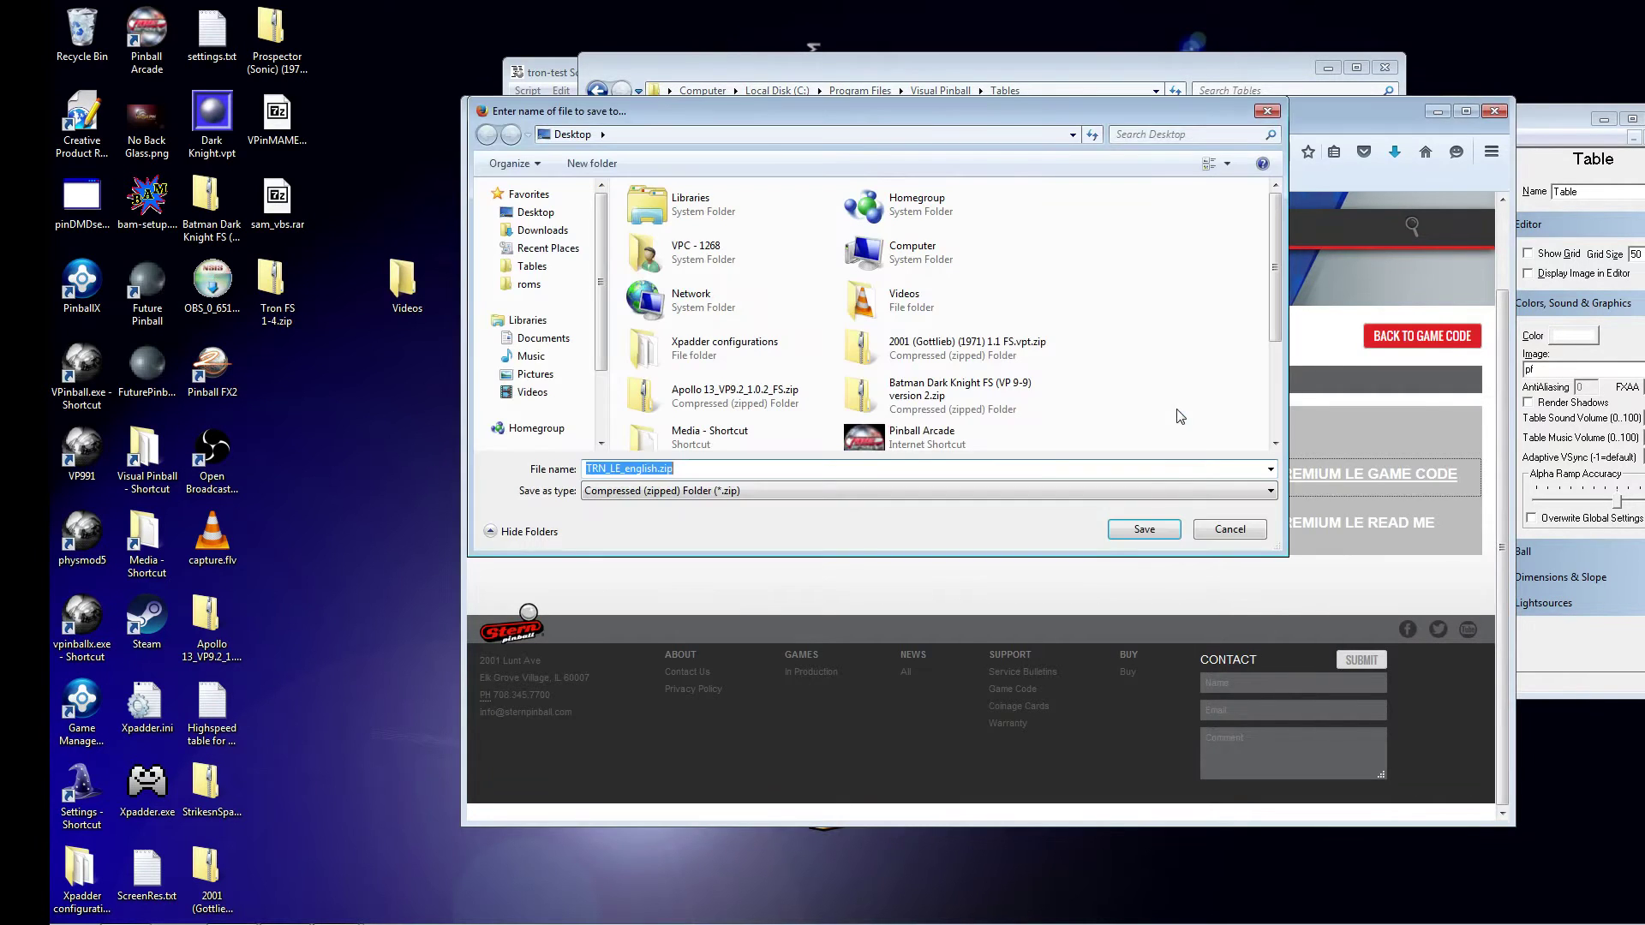
click(1144, 530)
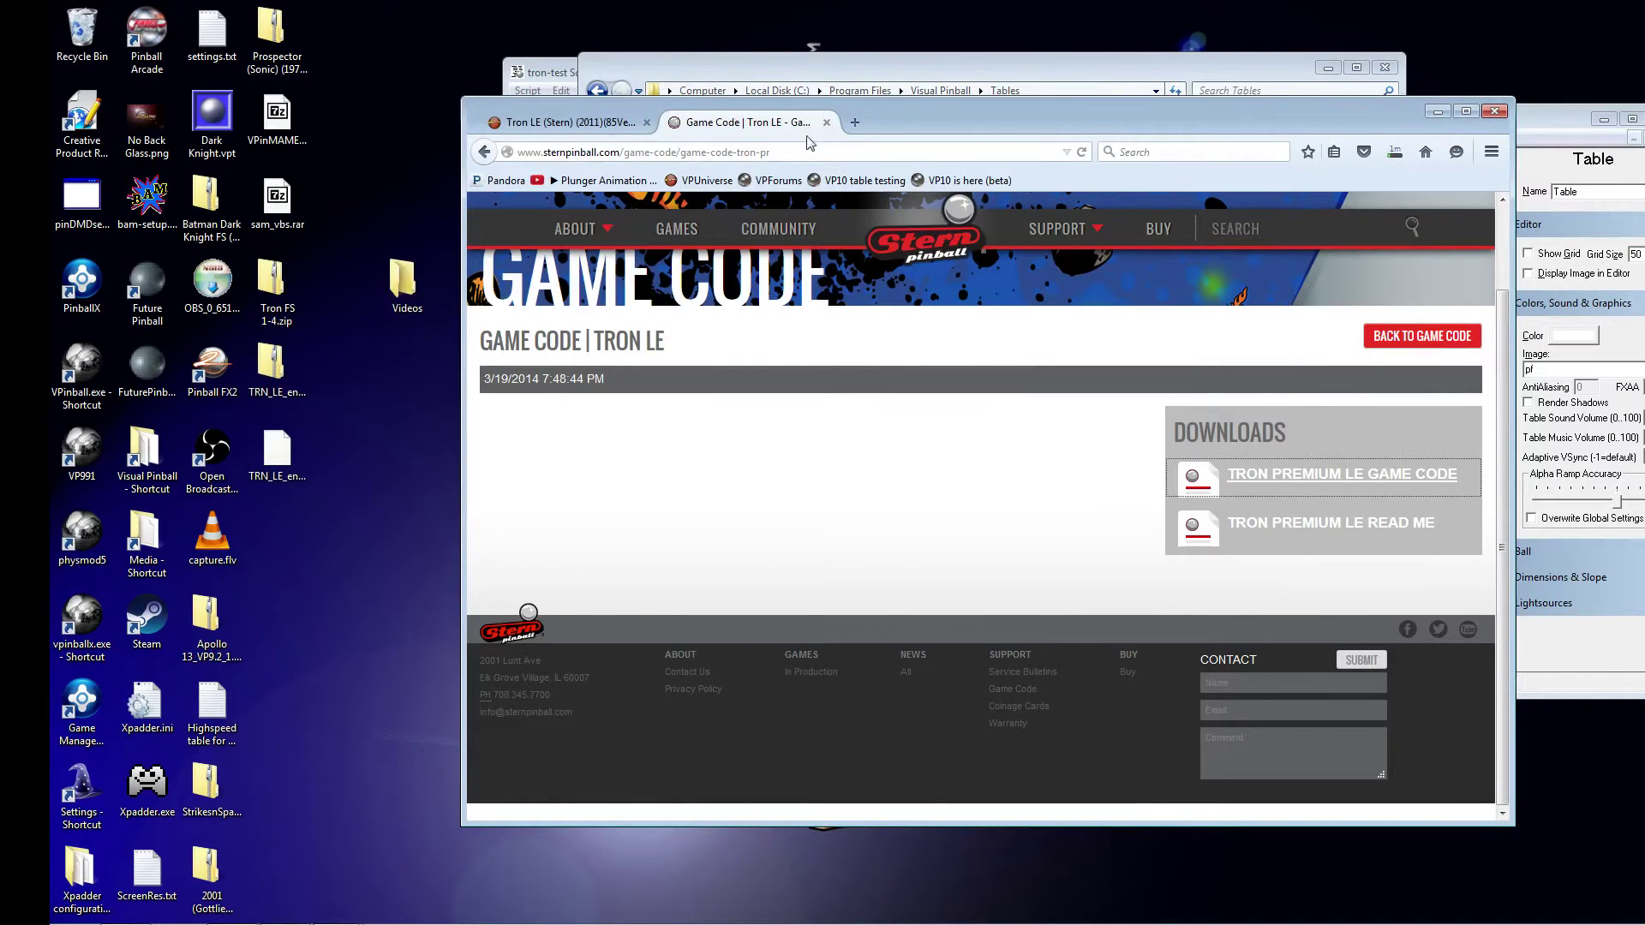
Minimize Firefox, the Tables folder and the script window, and reposition the Visual Pinball window with the tron-test table
click(605, 129)
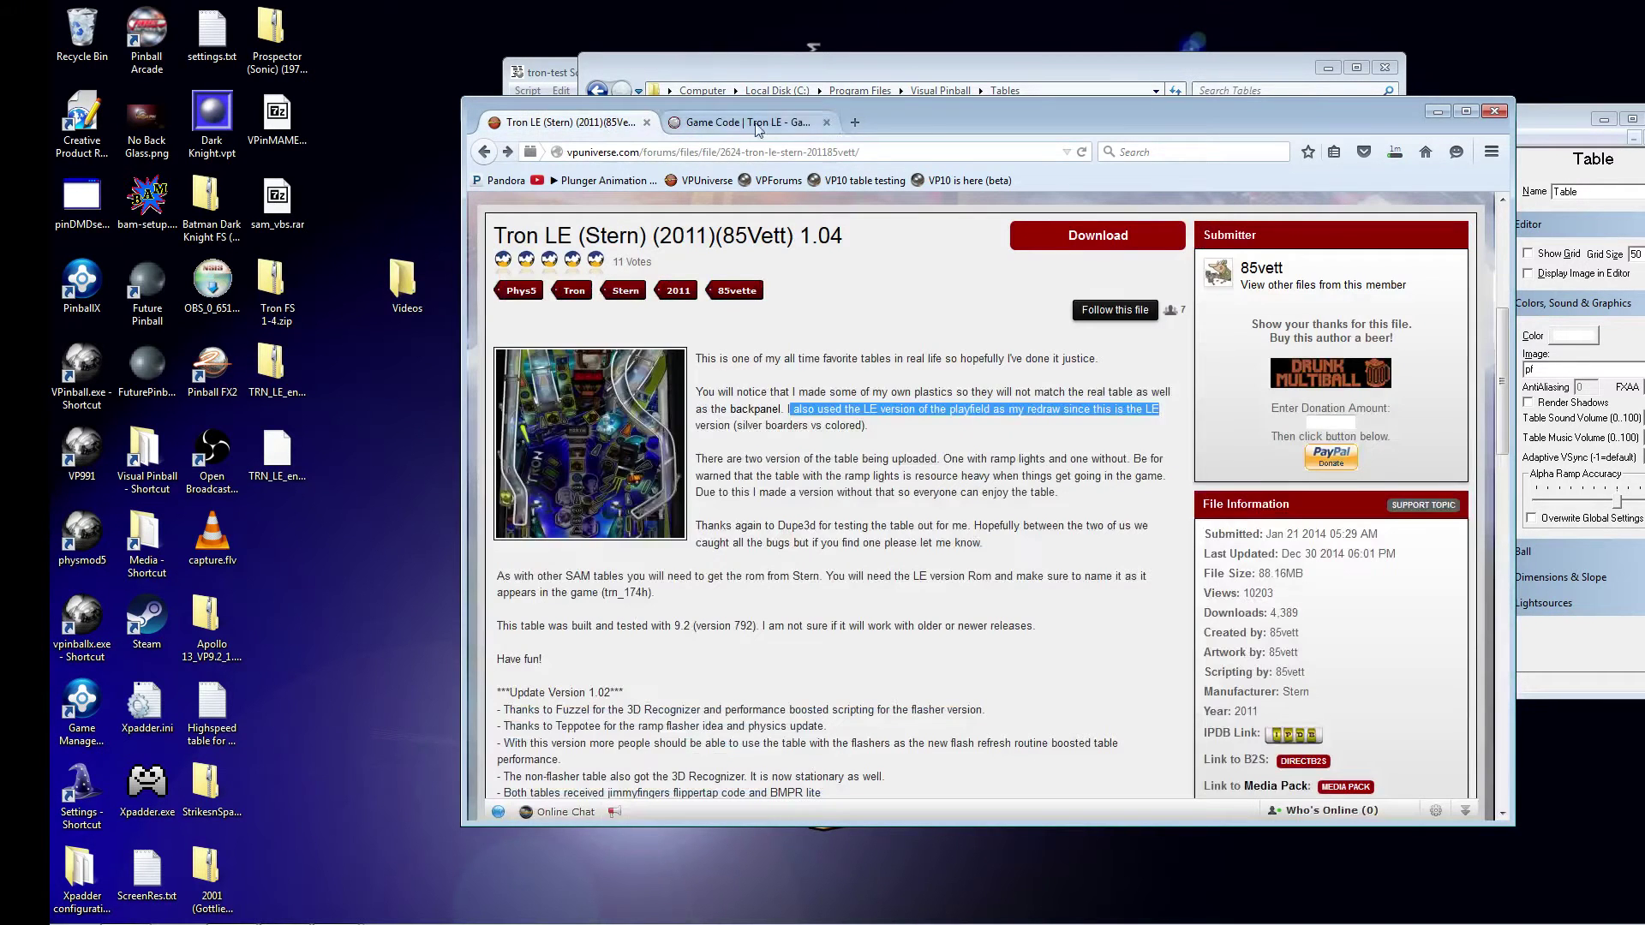
click(1437, 112)
drag(1272, 77, 1311, 113)
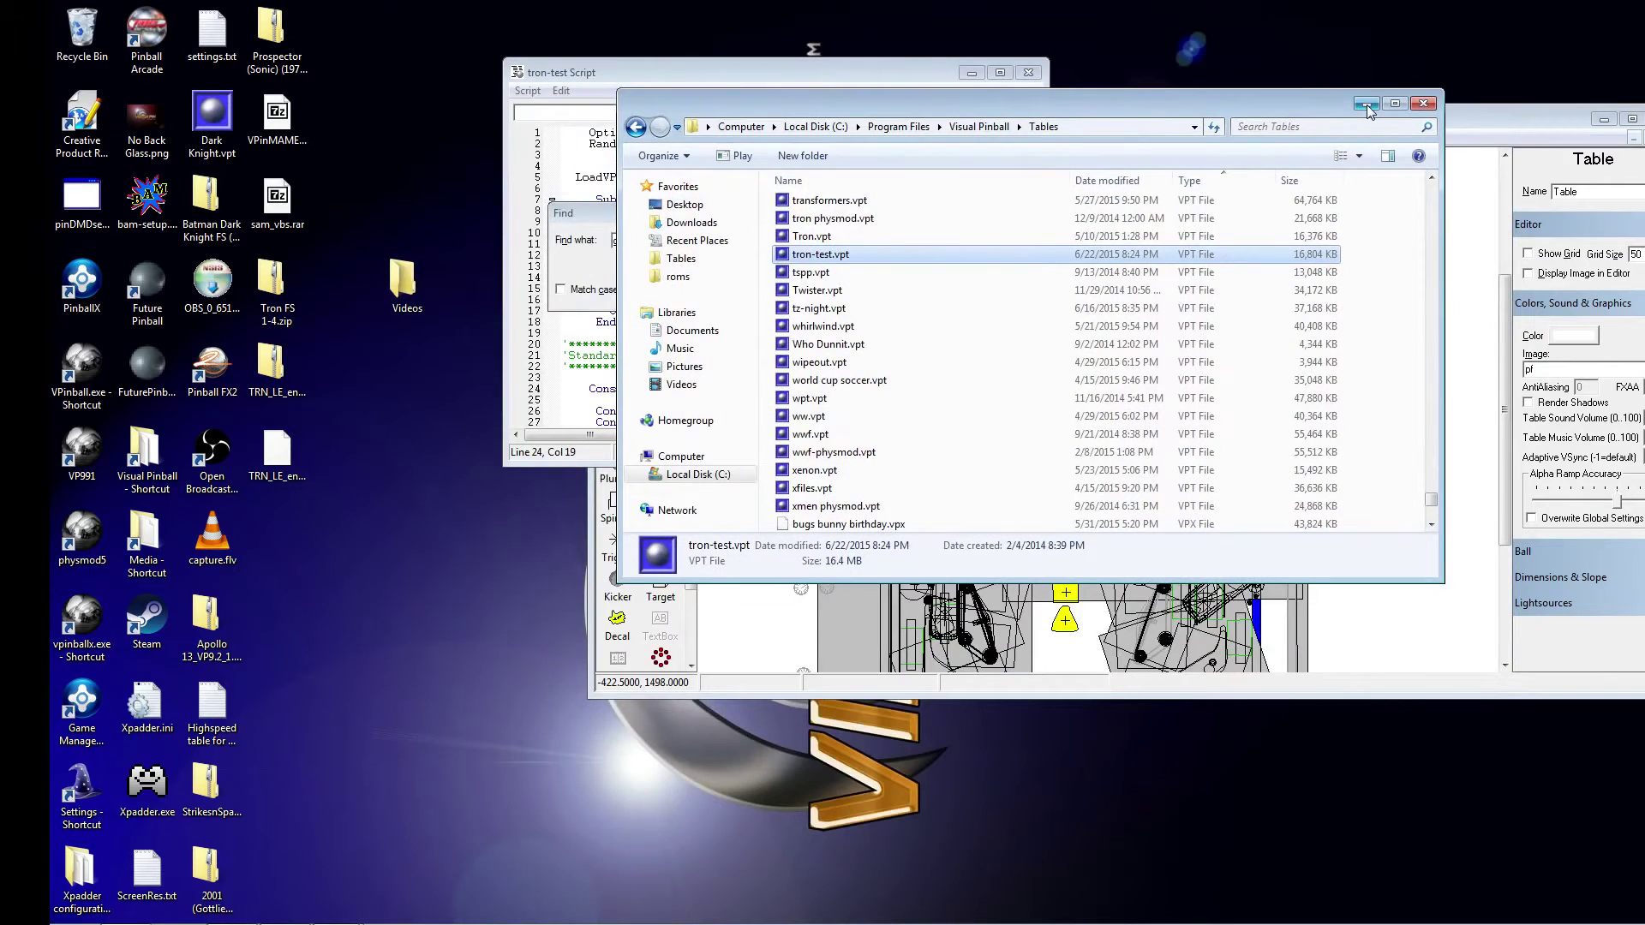
click(1368, 112)
click(972, 72)
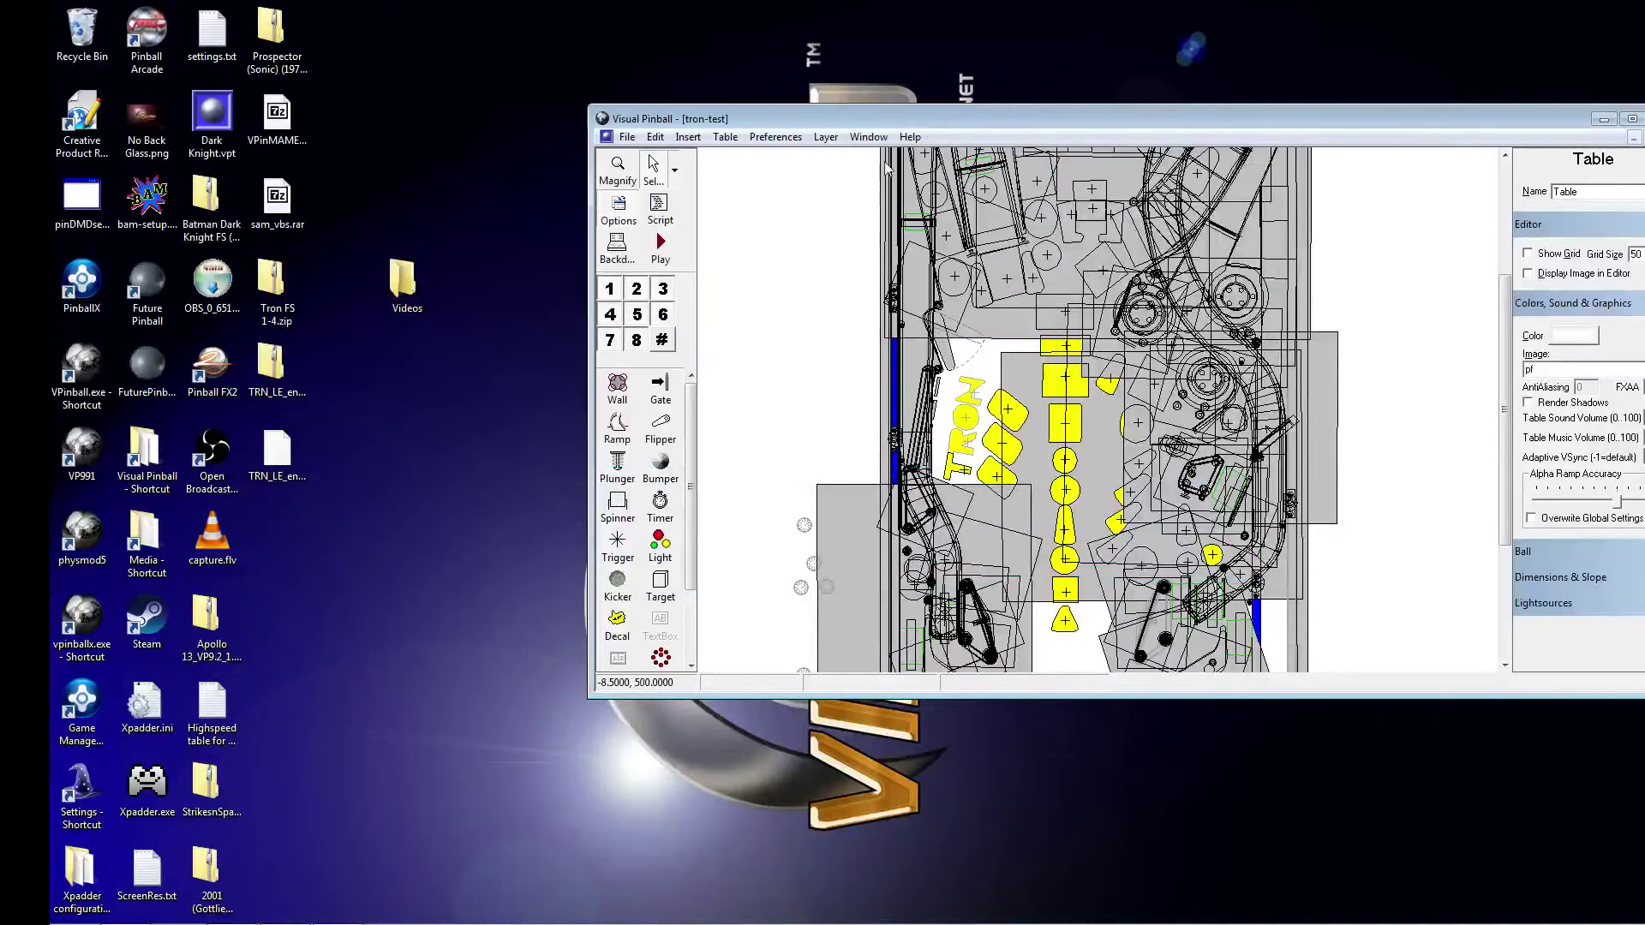
drag(968, 116, 1032, 86)
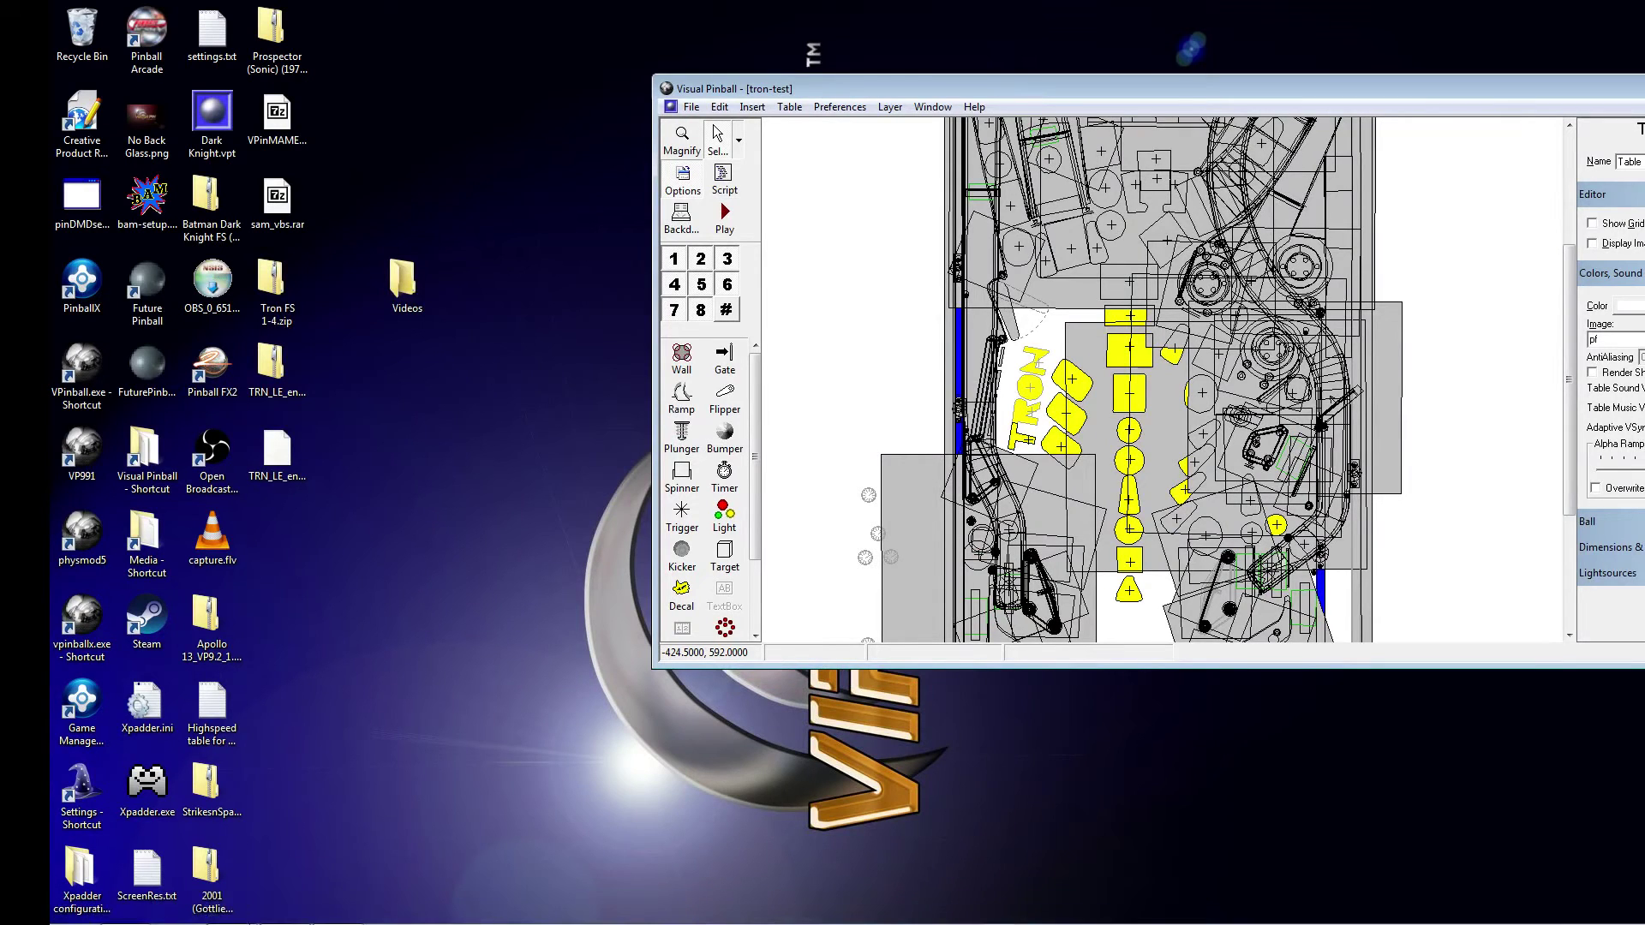
Restore the Tron LE page beneath Visual Pinball and reopen the tron-test script to compare the ROM names
click(231, 908)
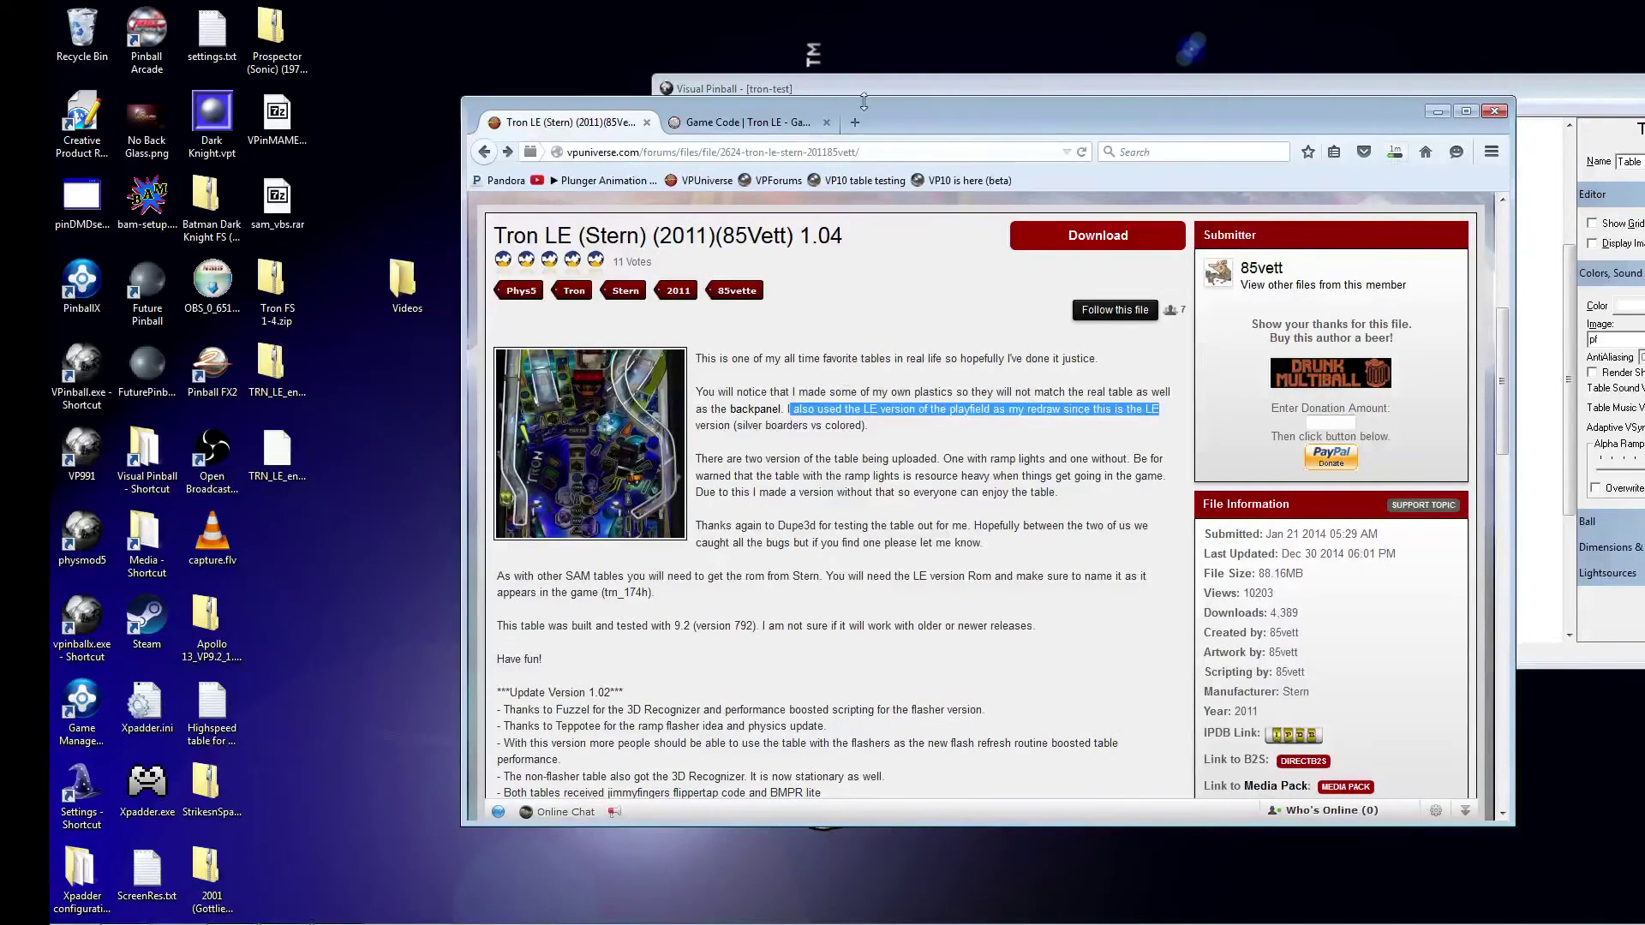
drag(893, 105, 915, 233)
click(945, 88)
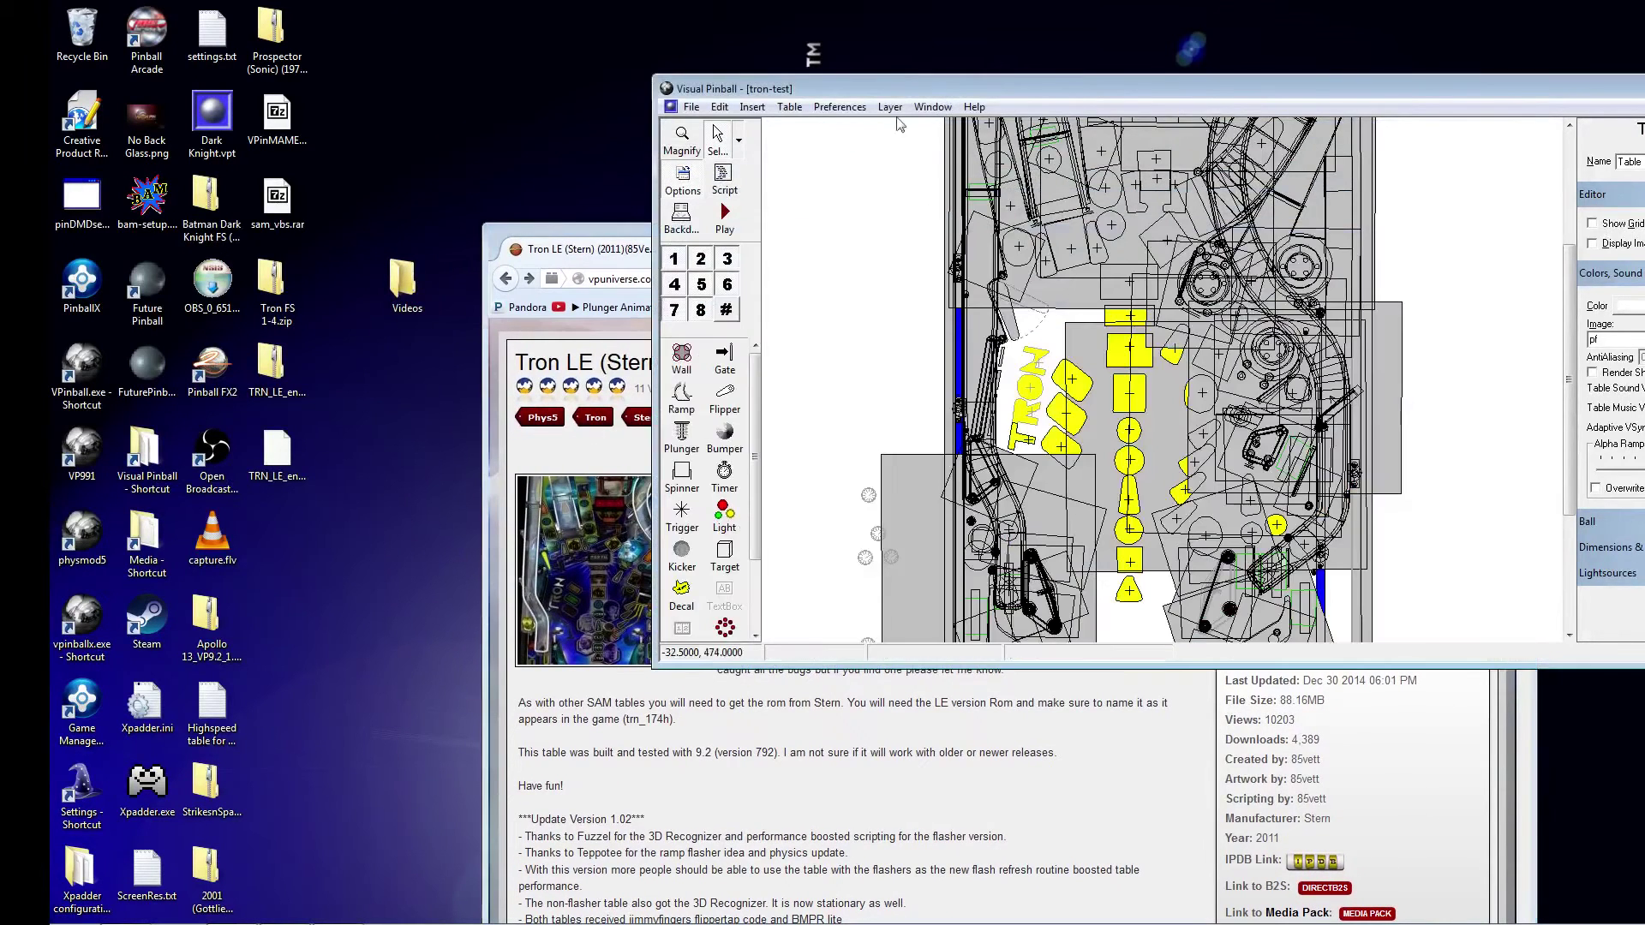
click(724, 181)
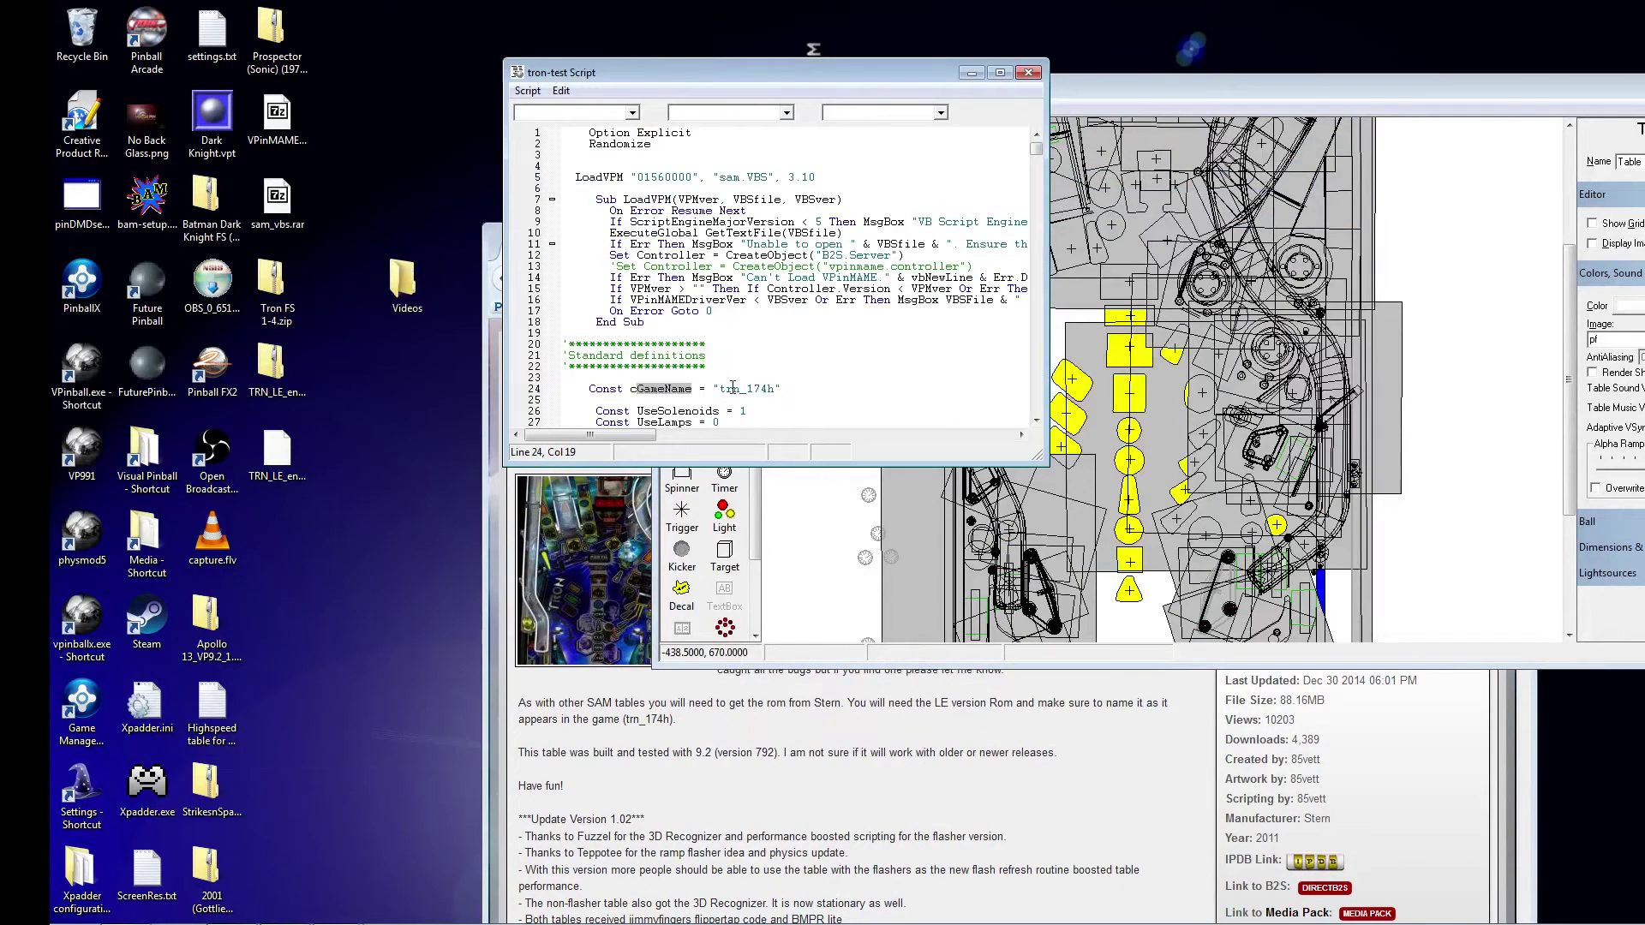
Copy the ROM name trn_174h from the cGameName line of the script, and minimize the script and browser windows
drag(721, 390, 776, 387)
key(ctrl+c)
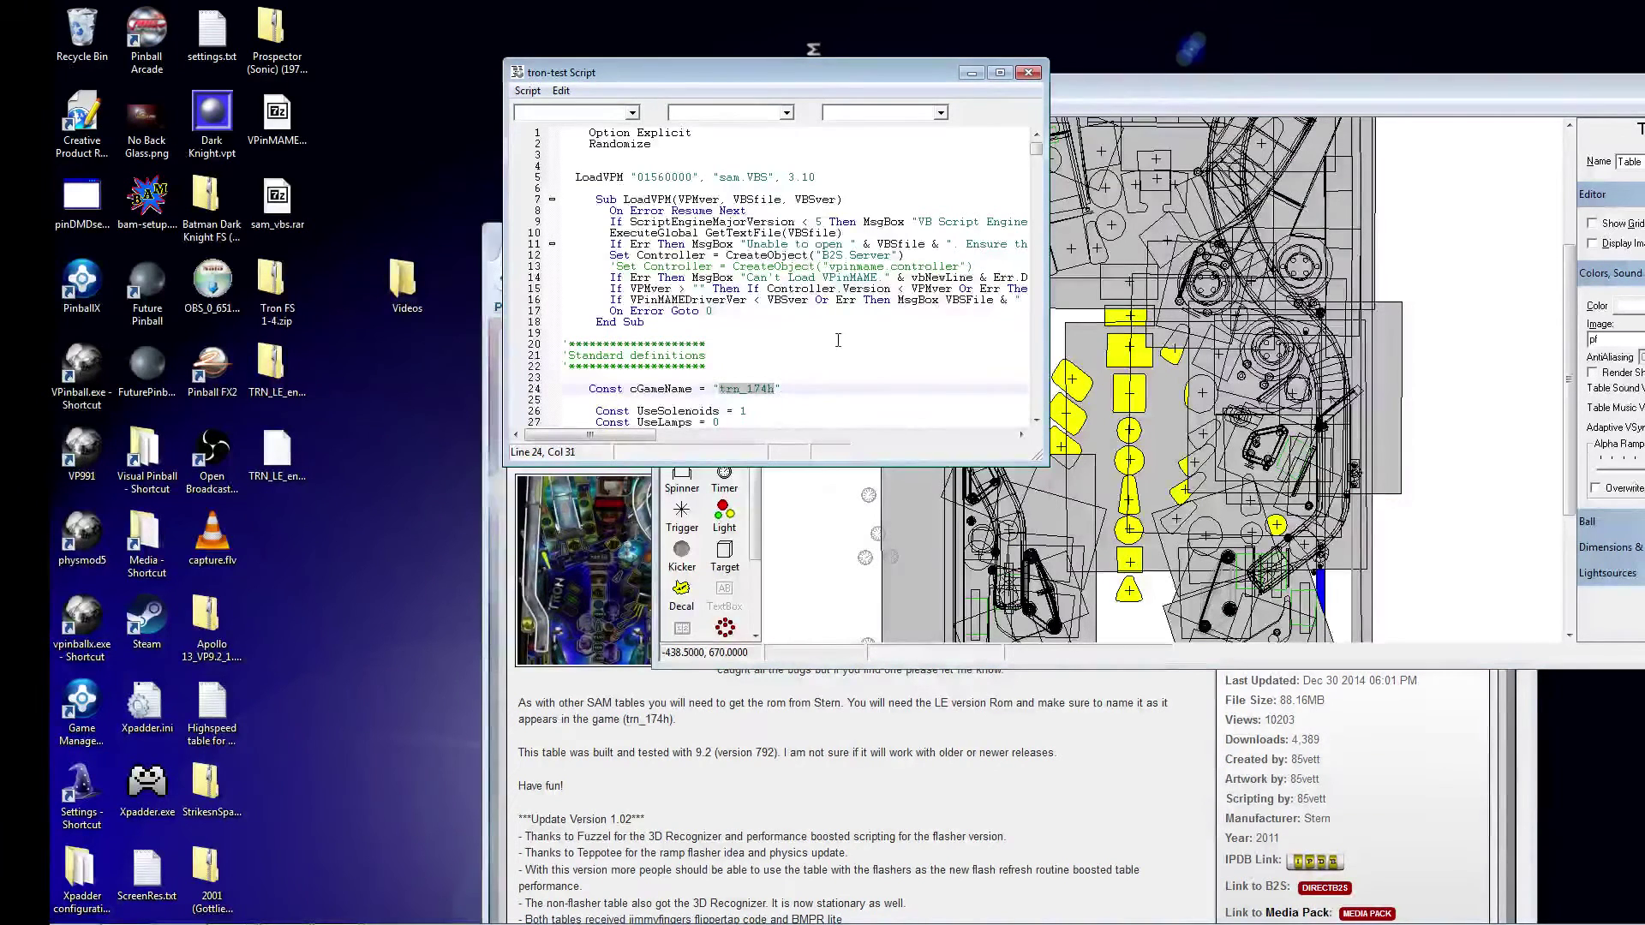
click(972, 73)
click(635, 250)
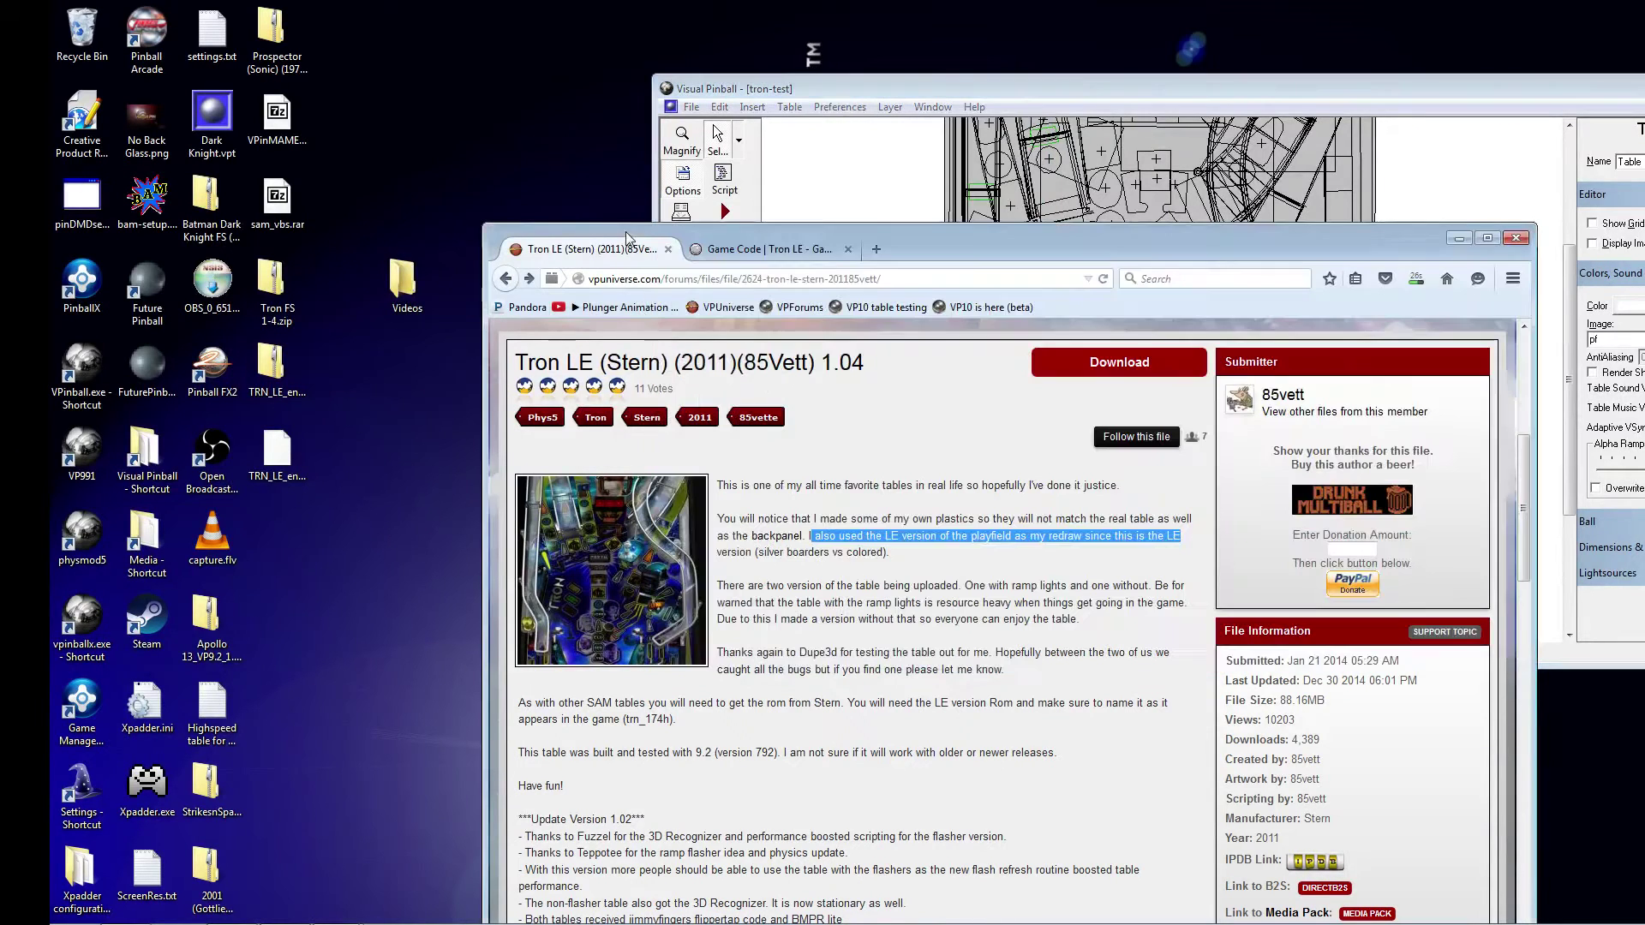
drag(1412, 248, 1411, 106)
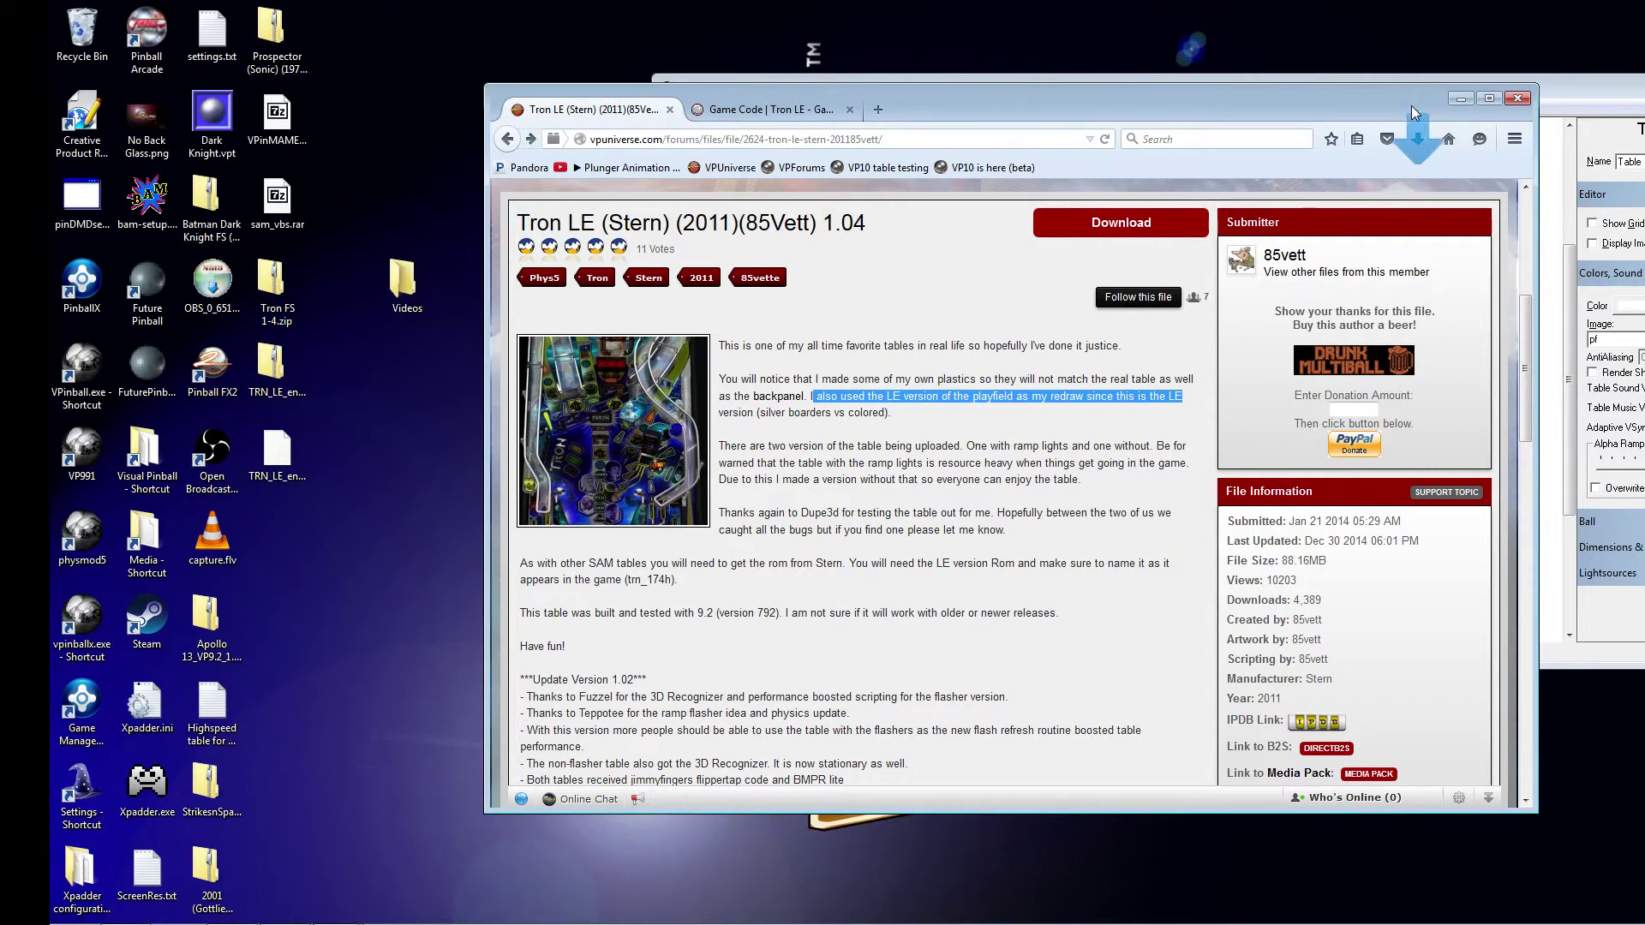
click(1462, 100)
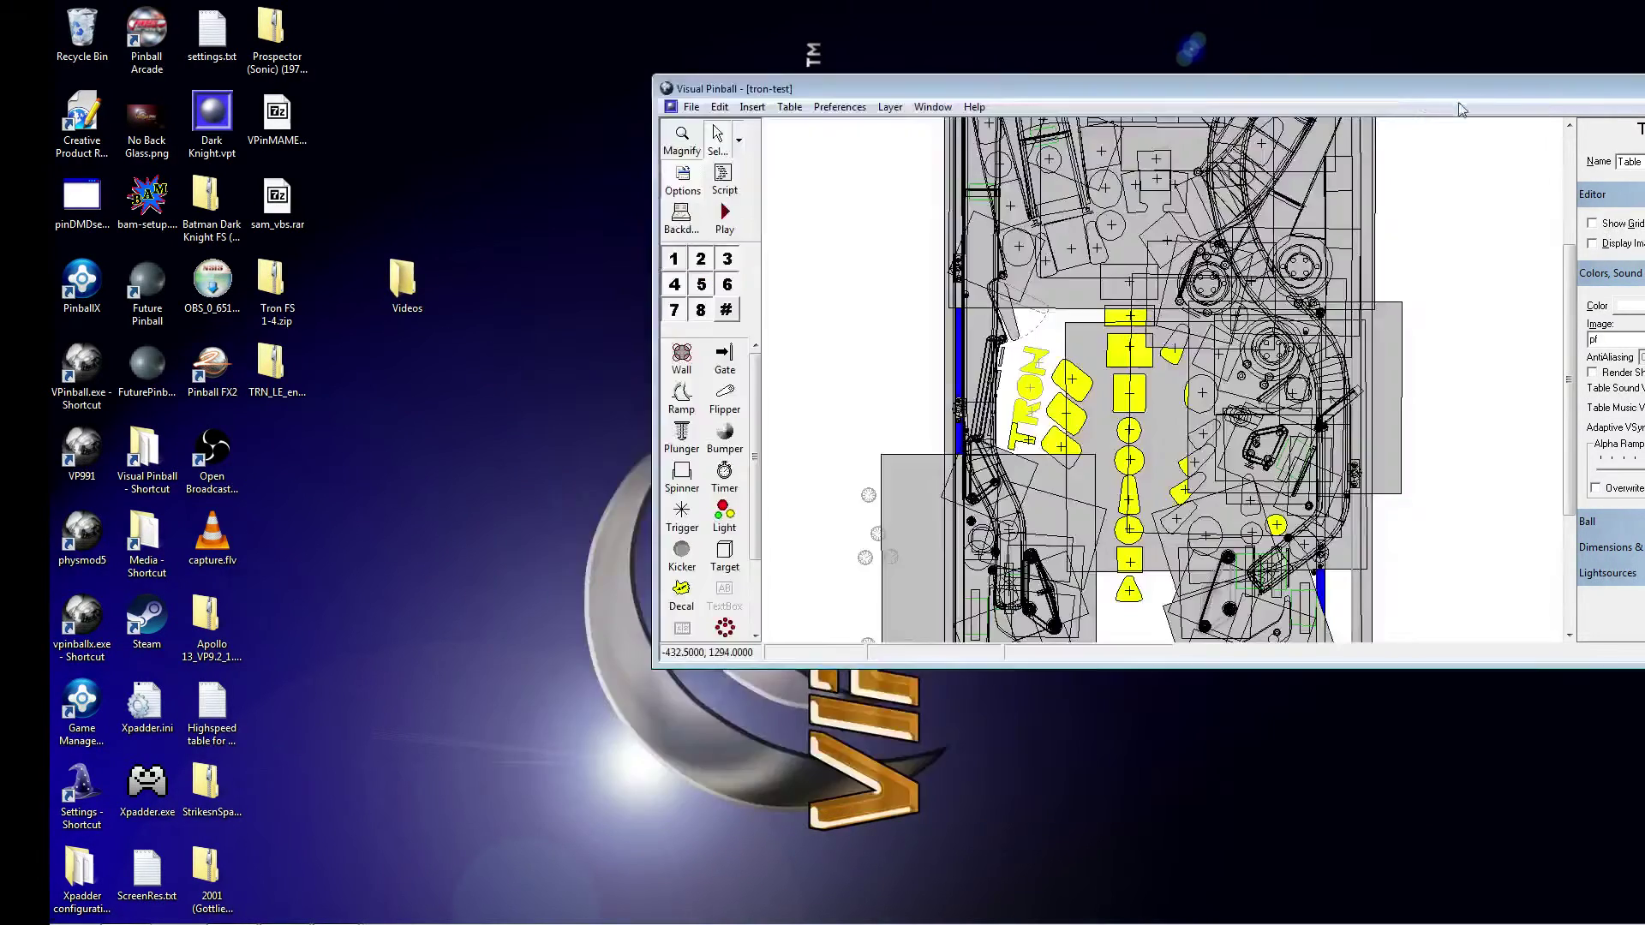
Open TRN_LE_english.zip, extract TRN_174LE.BIN to the desktop, and close the archive window
drag(274, 390, 356, 394)
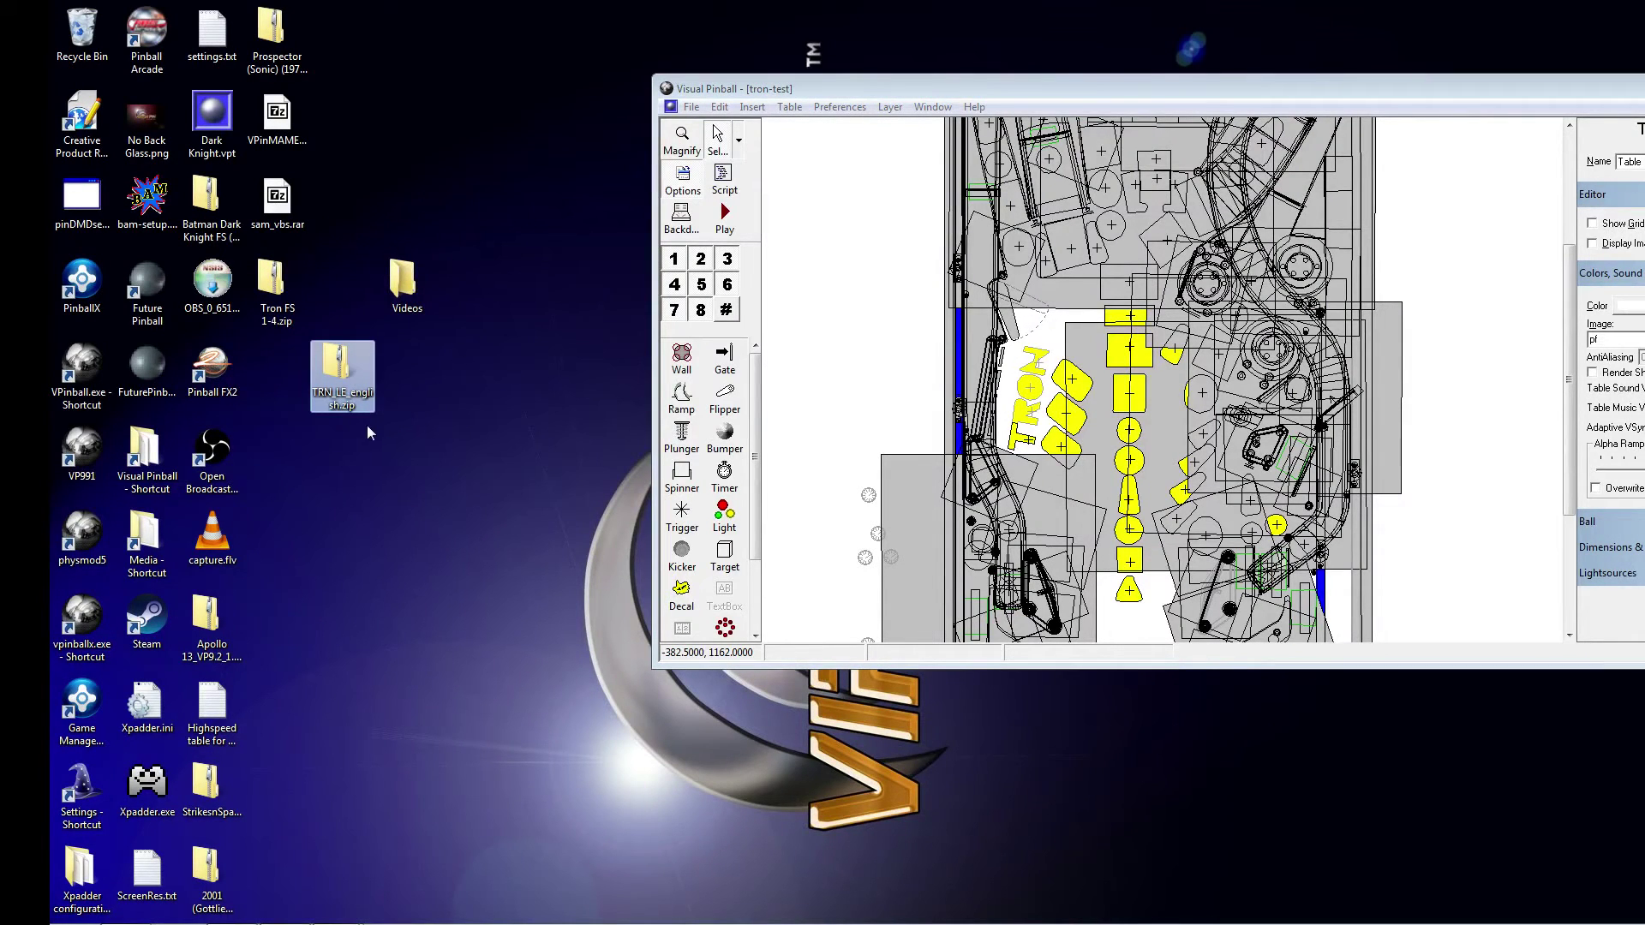
double_click(346, 369)
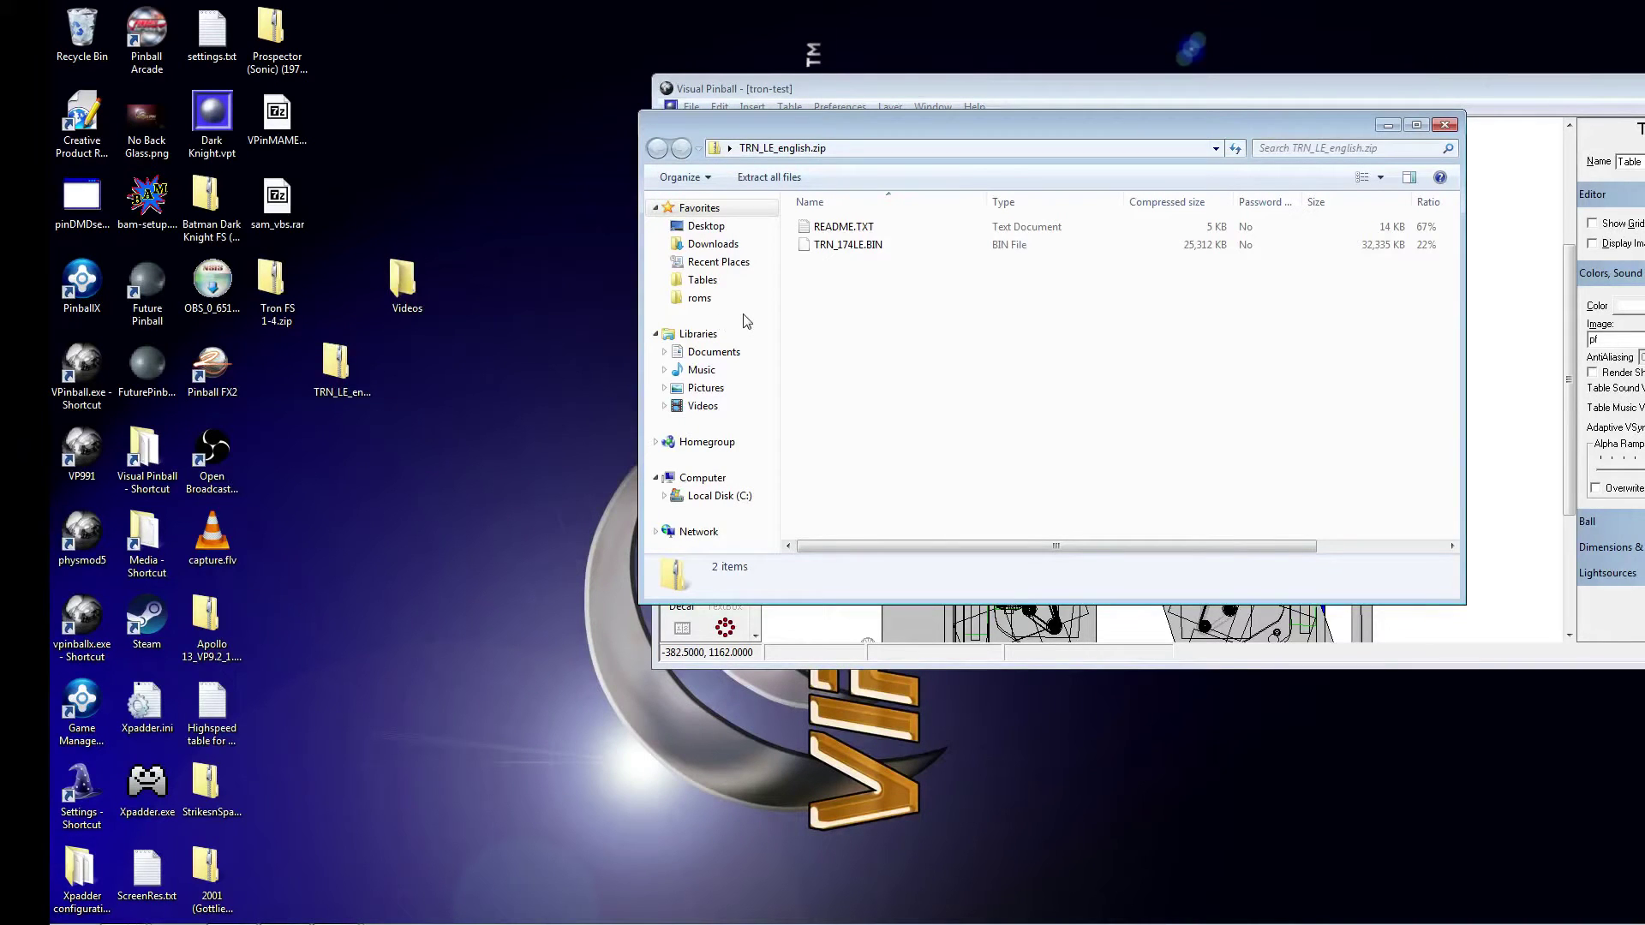
click(848, 250)
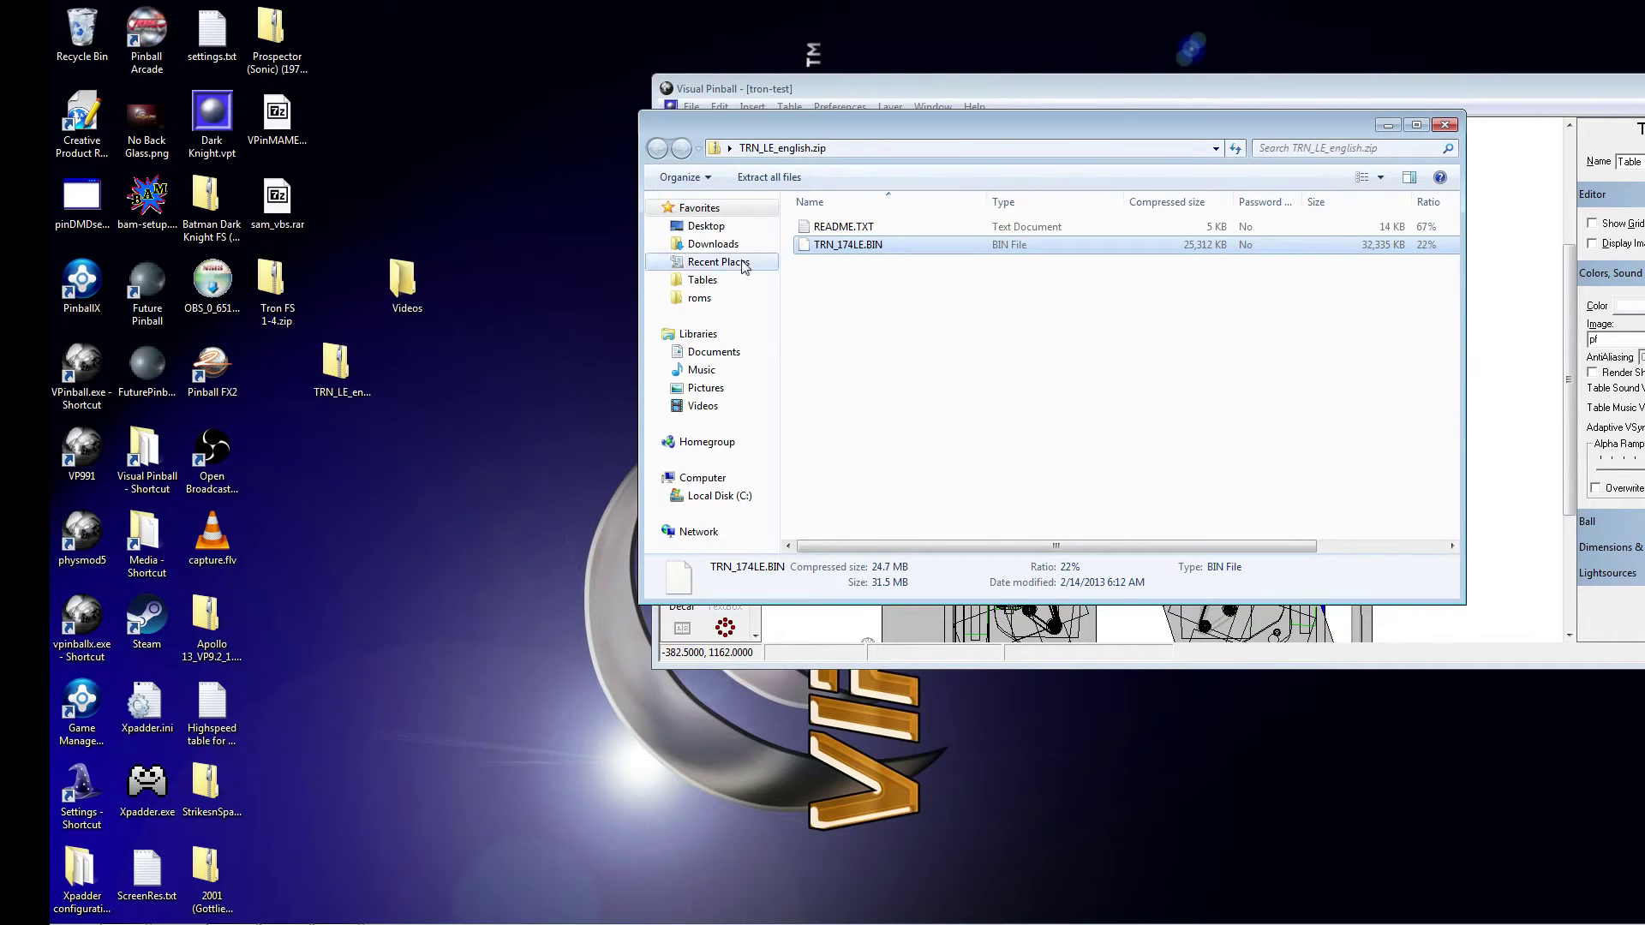
drag(486, 498, 481, 511)
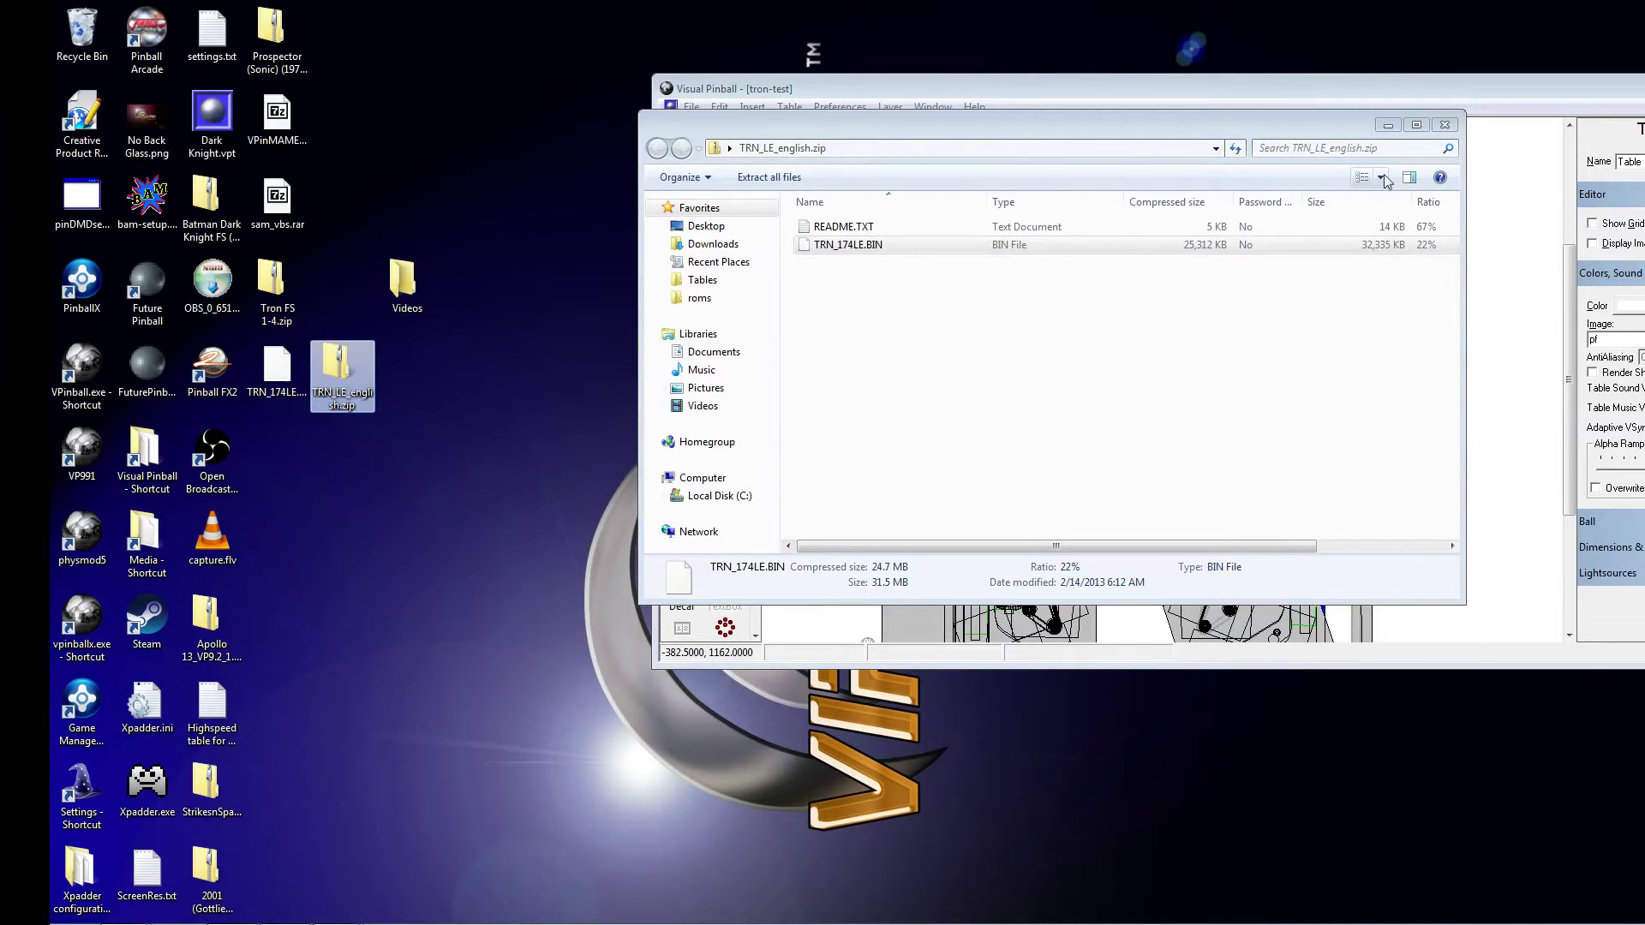
click(1445, 127)
click(1445, 127)
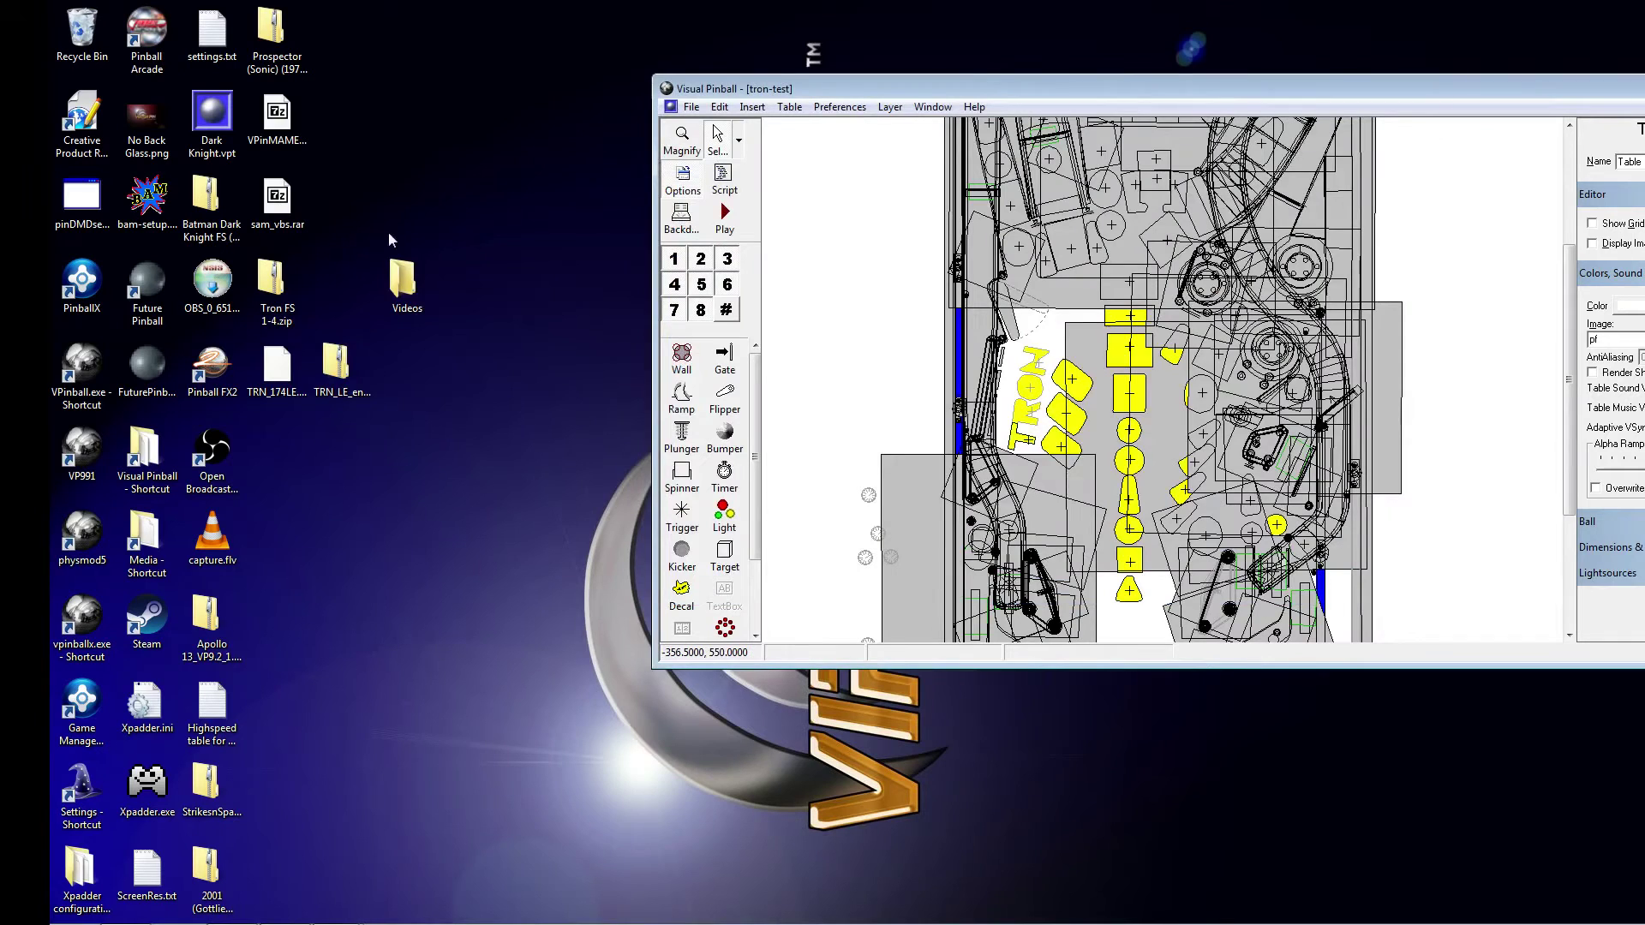
Move TRN_174LE.BIN to a free desktop spot and create a new compressed folder named trn_174h.zip below it
drag(279, 370, 476, 459)
click(447, 499)
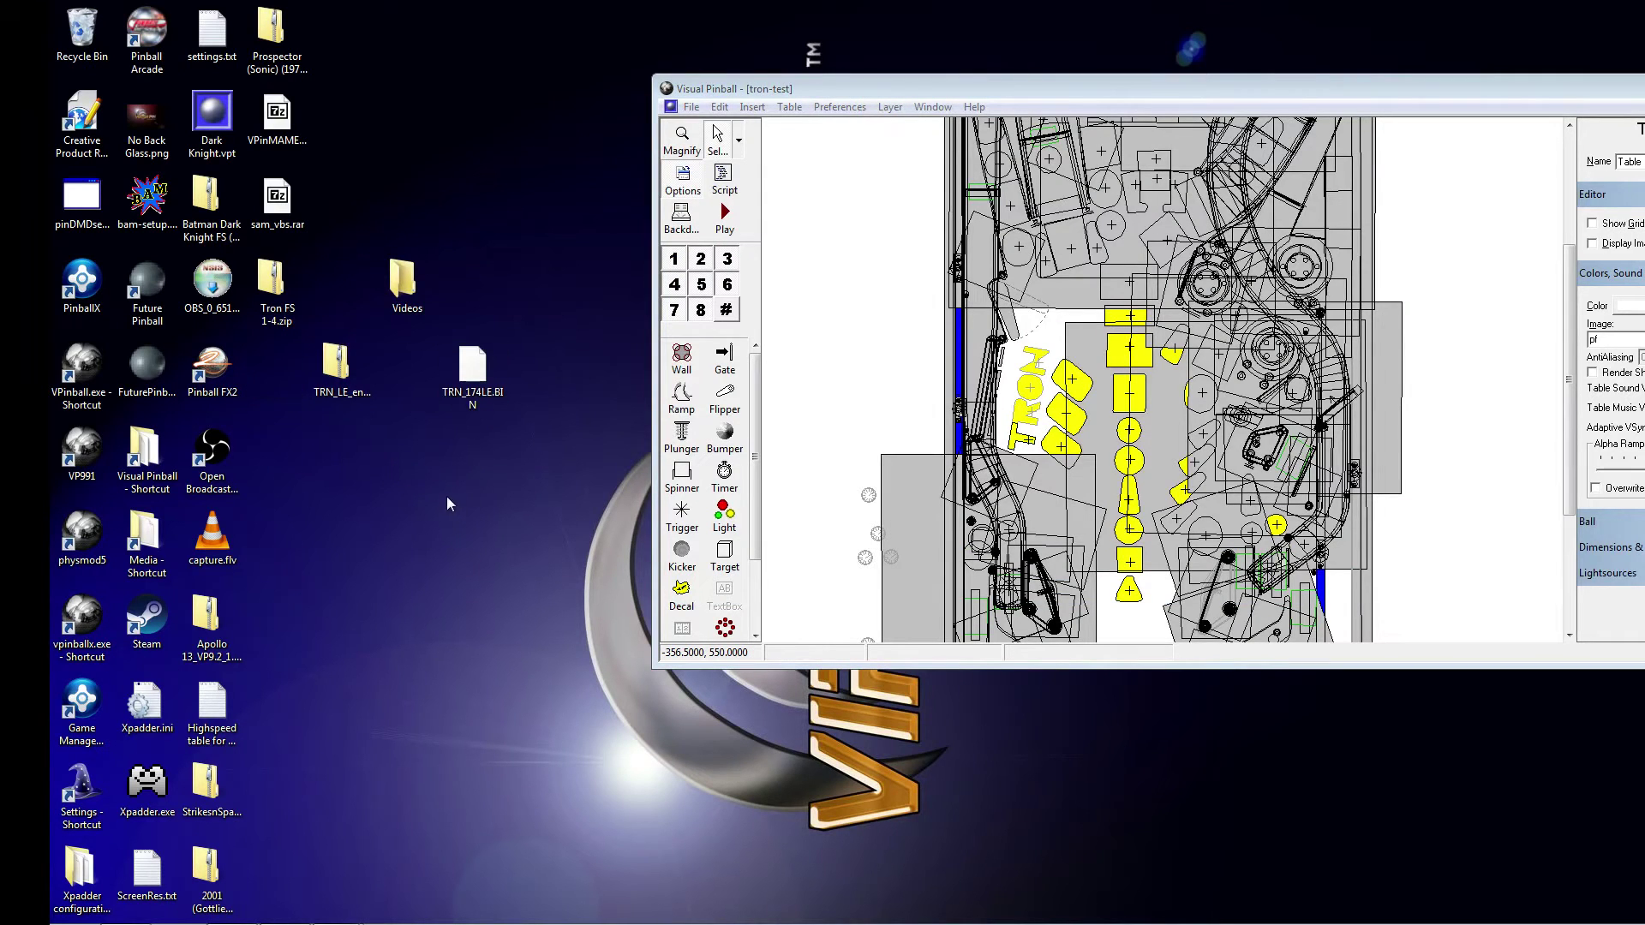
right_click(434, 471)
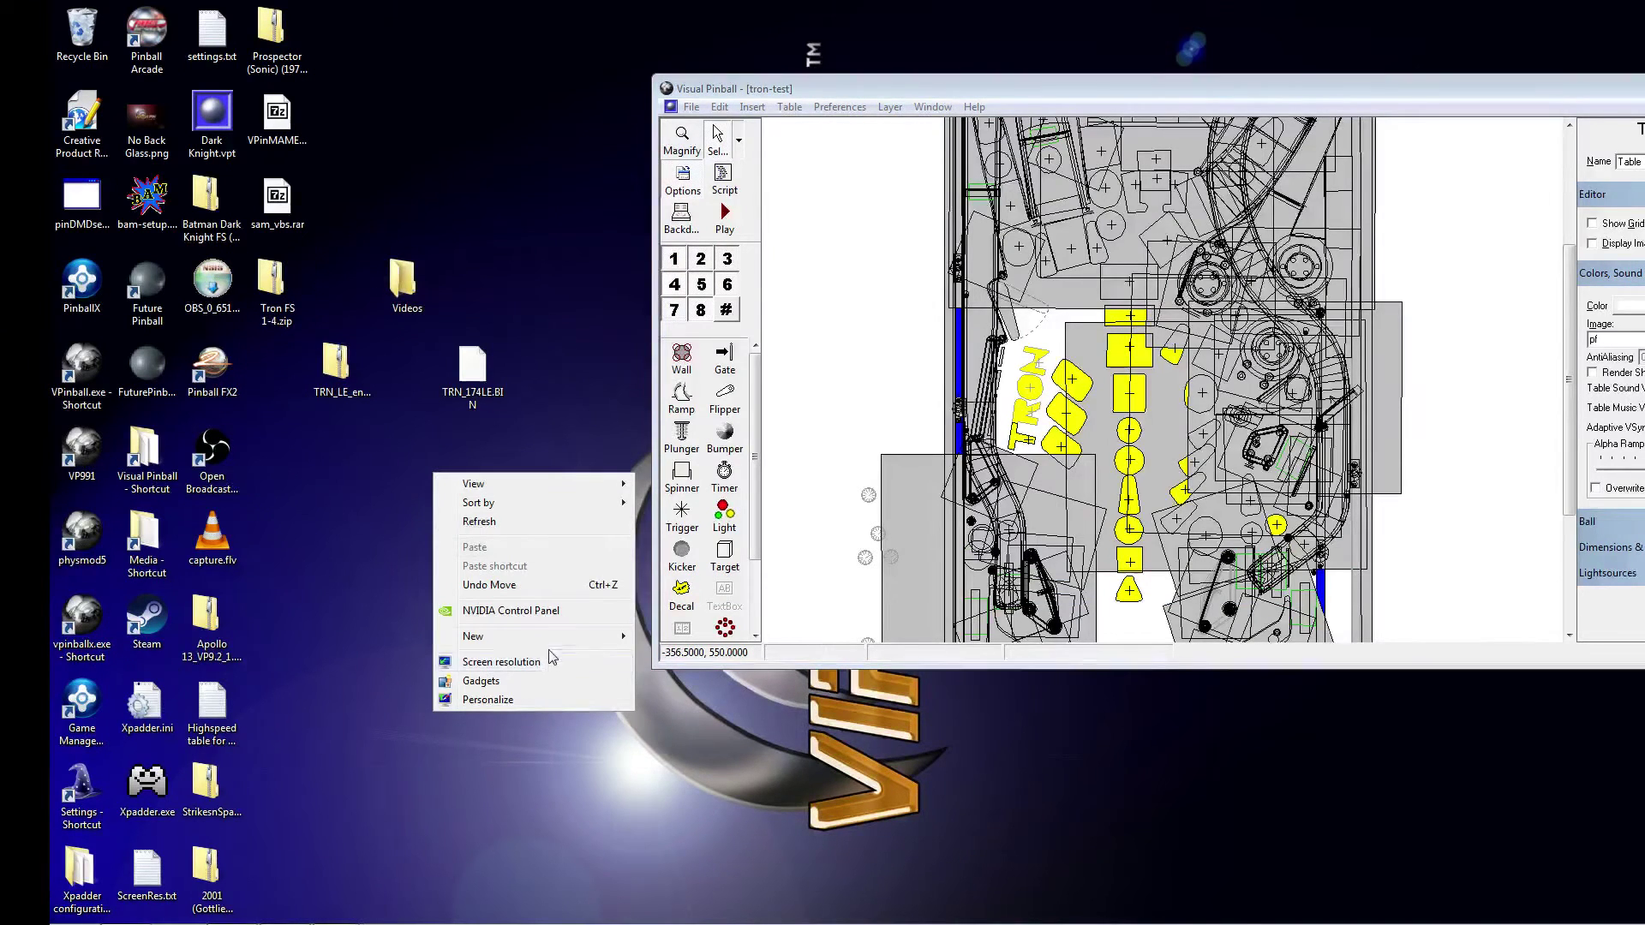
mouse_move(552, 639)
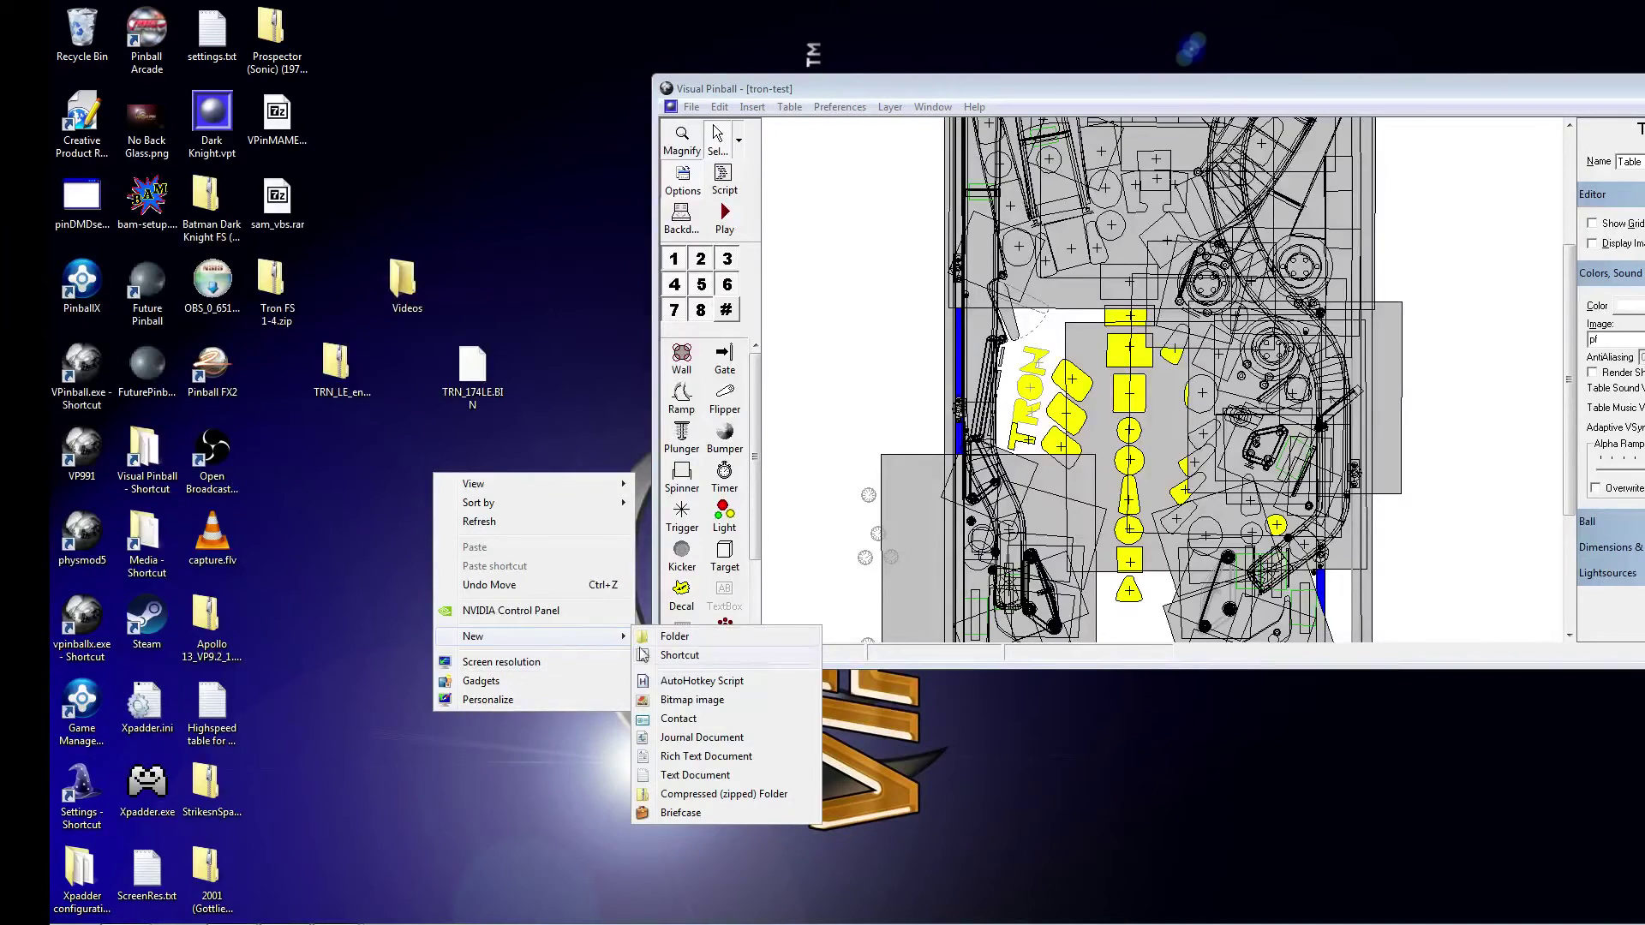
click(706, 794)
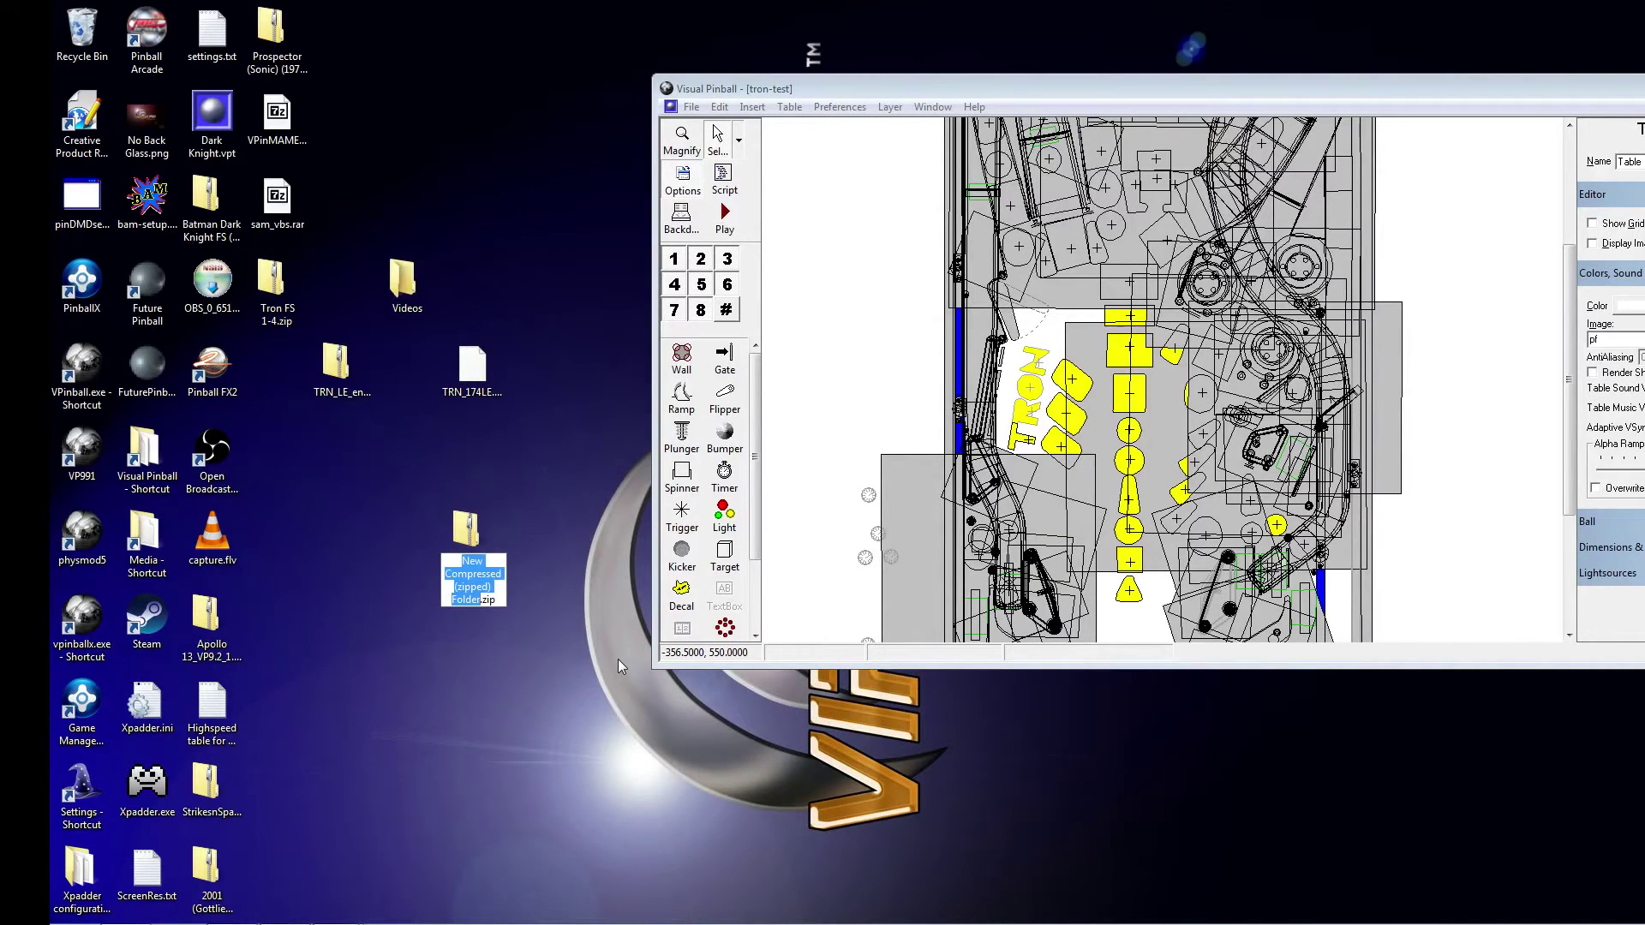
text(trn_174h)
key(Return)
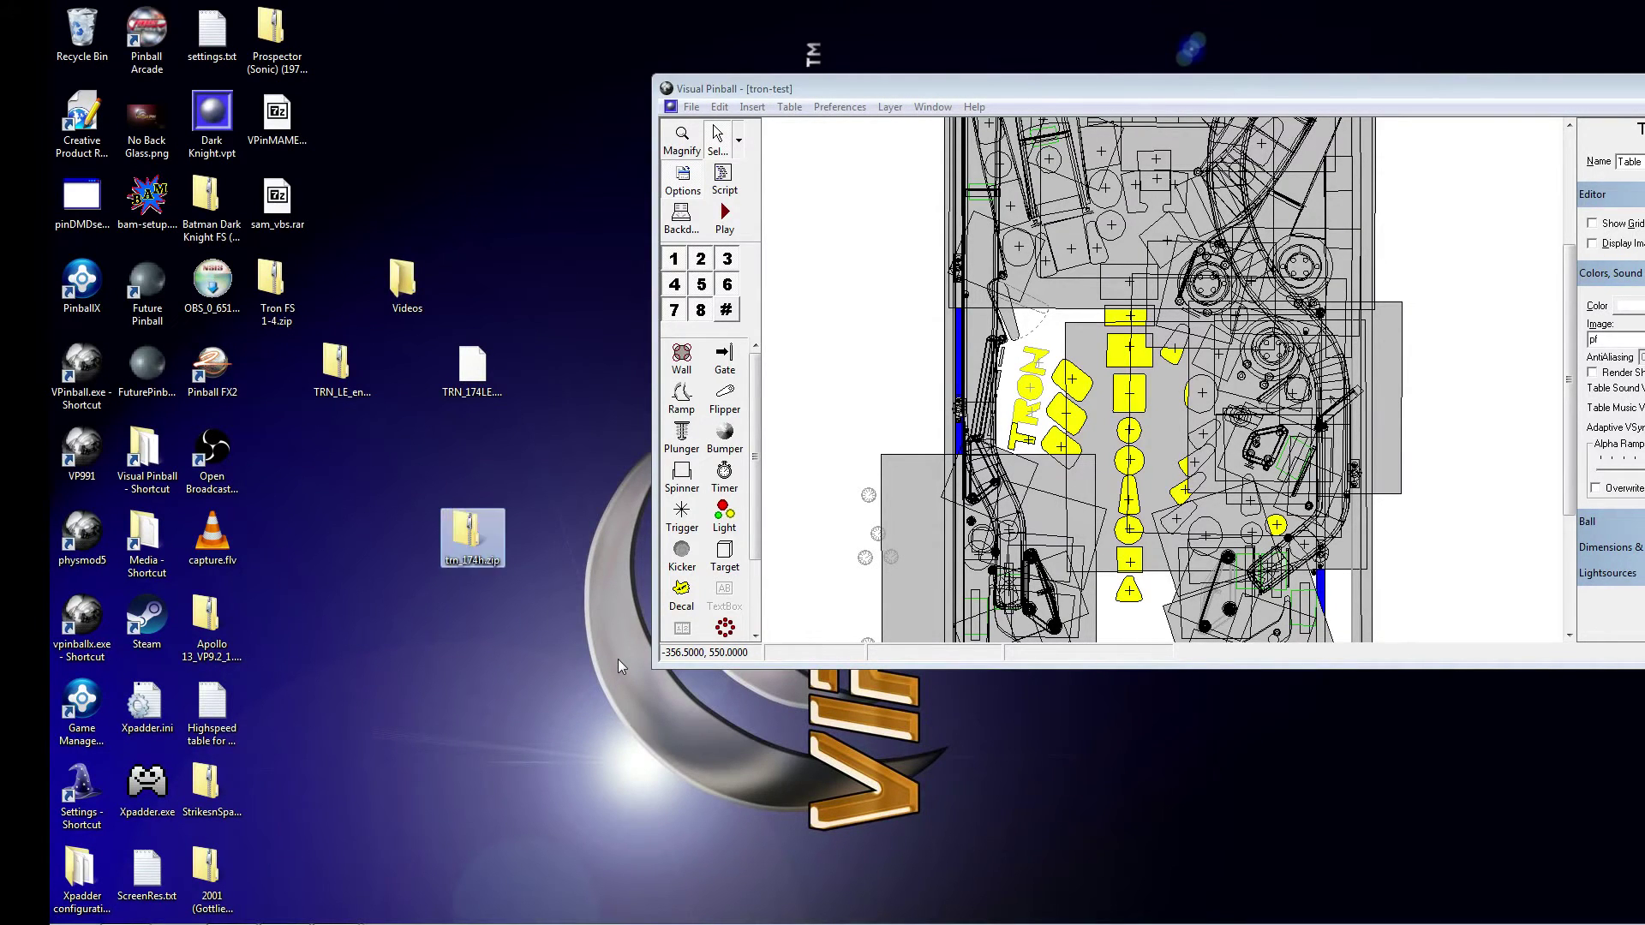
Rename TRN_174LE.BIN on the desktop to trn_174h.BIN, reusing the copied ROM name
click(480, 376)
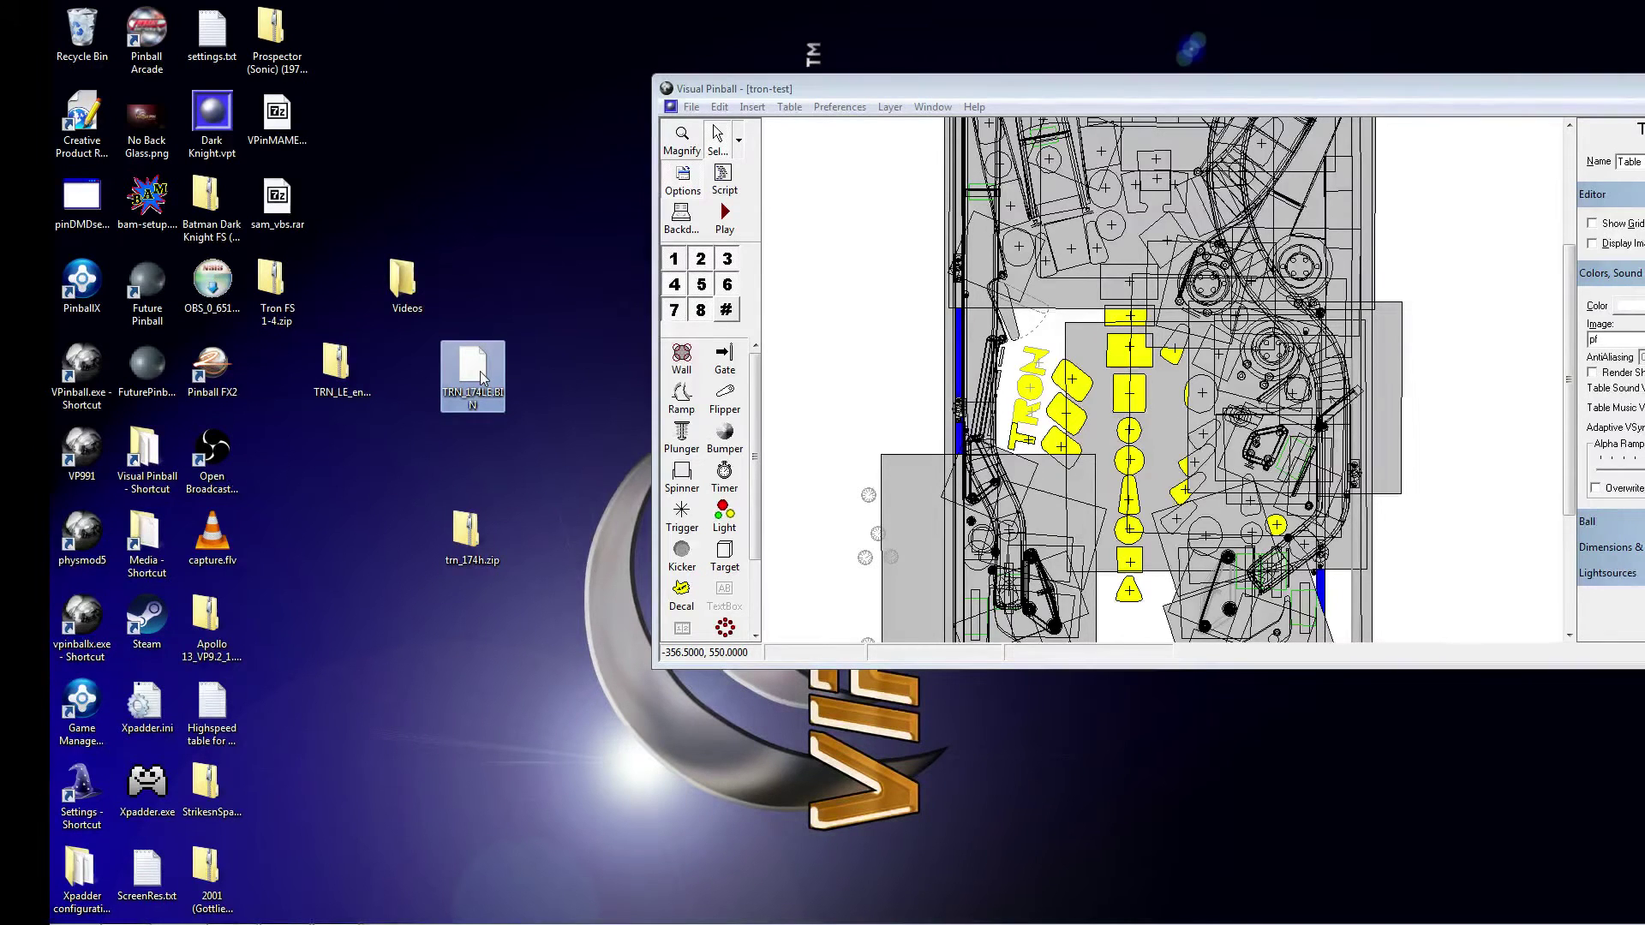
right_click(481, 377)
click(537, 581)
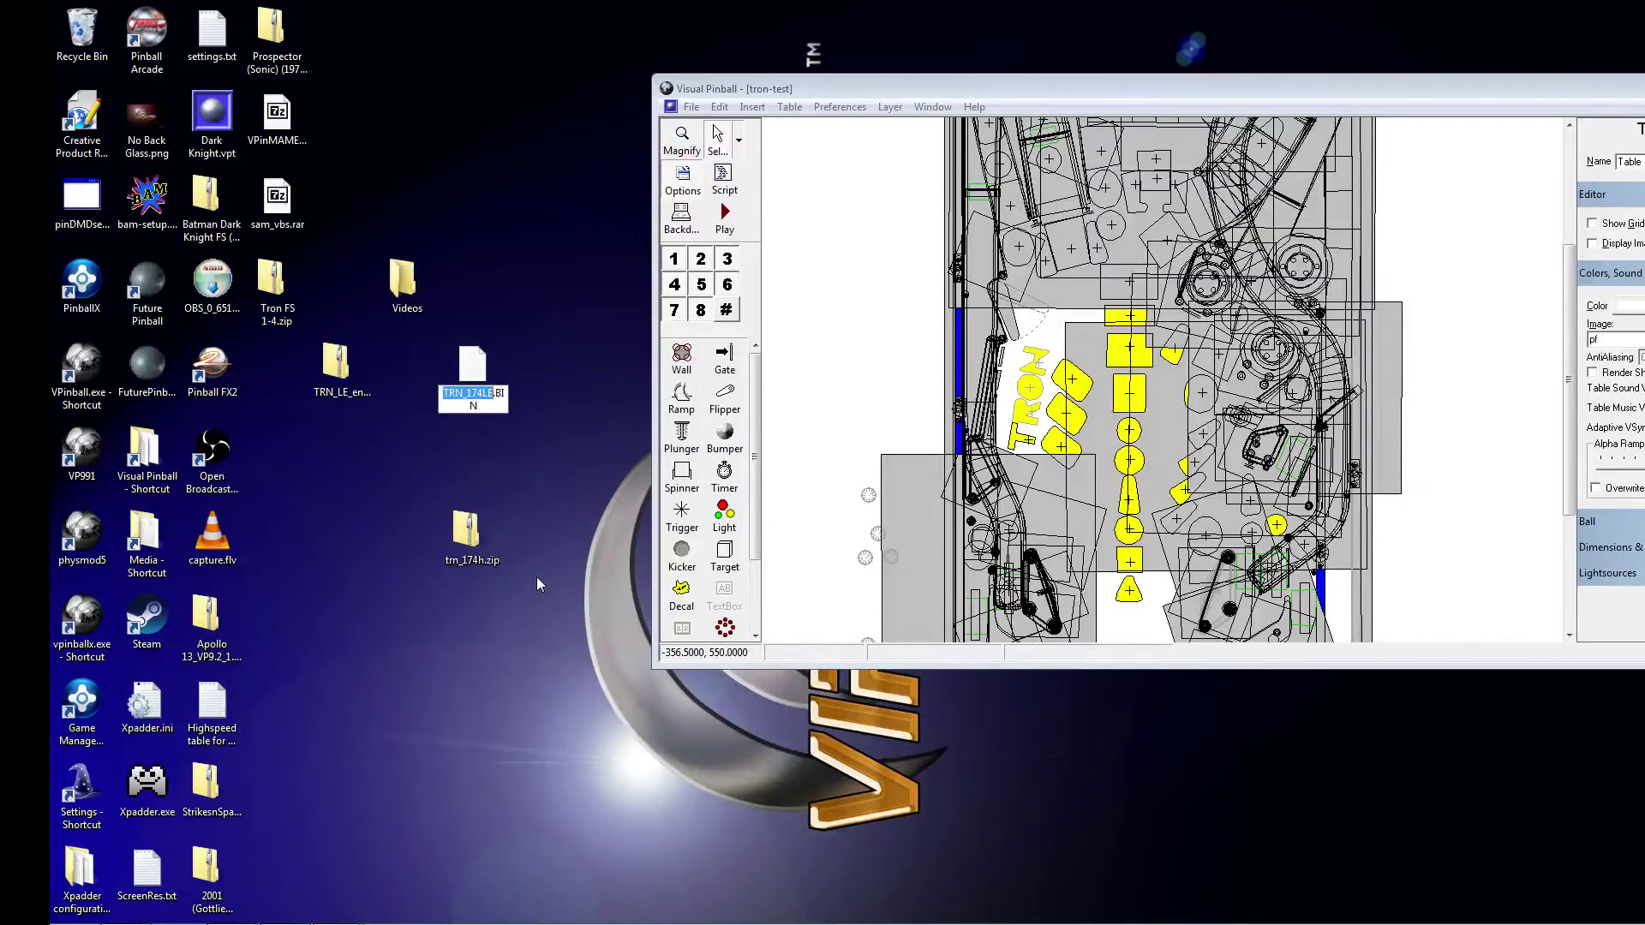
key(ctrl+v)
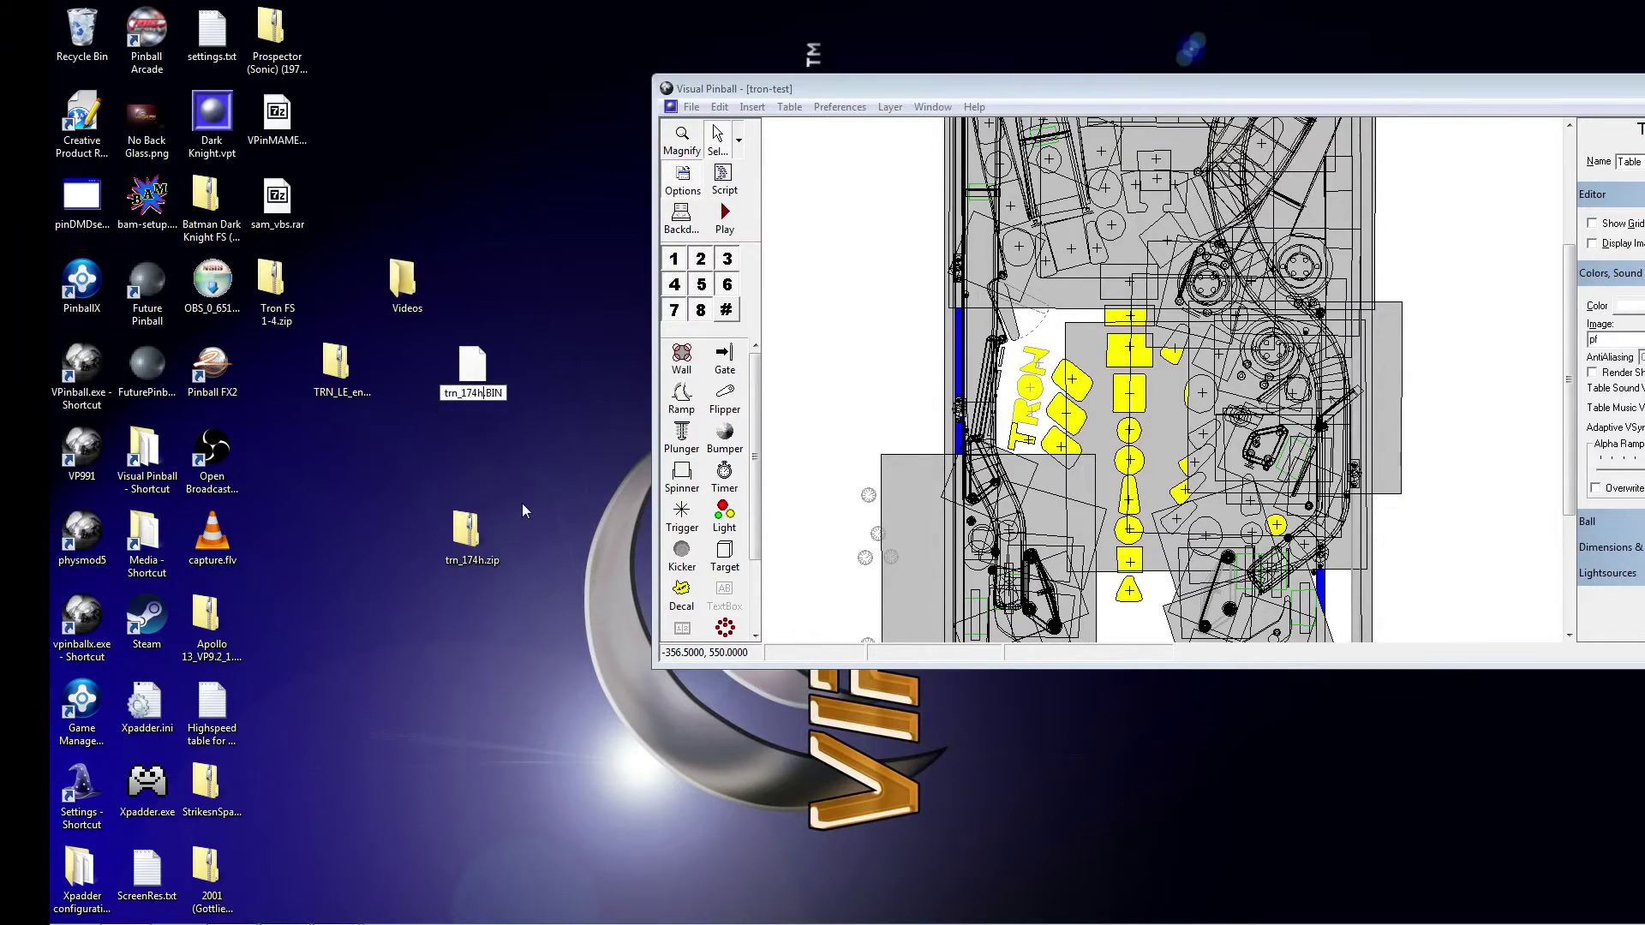
key(Return)
Add trn_174h.BIN to trn_174h.zip, open the archive to check its contents, and close it
click(467, 557)
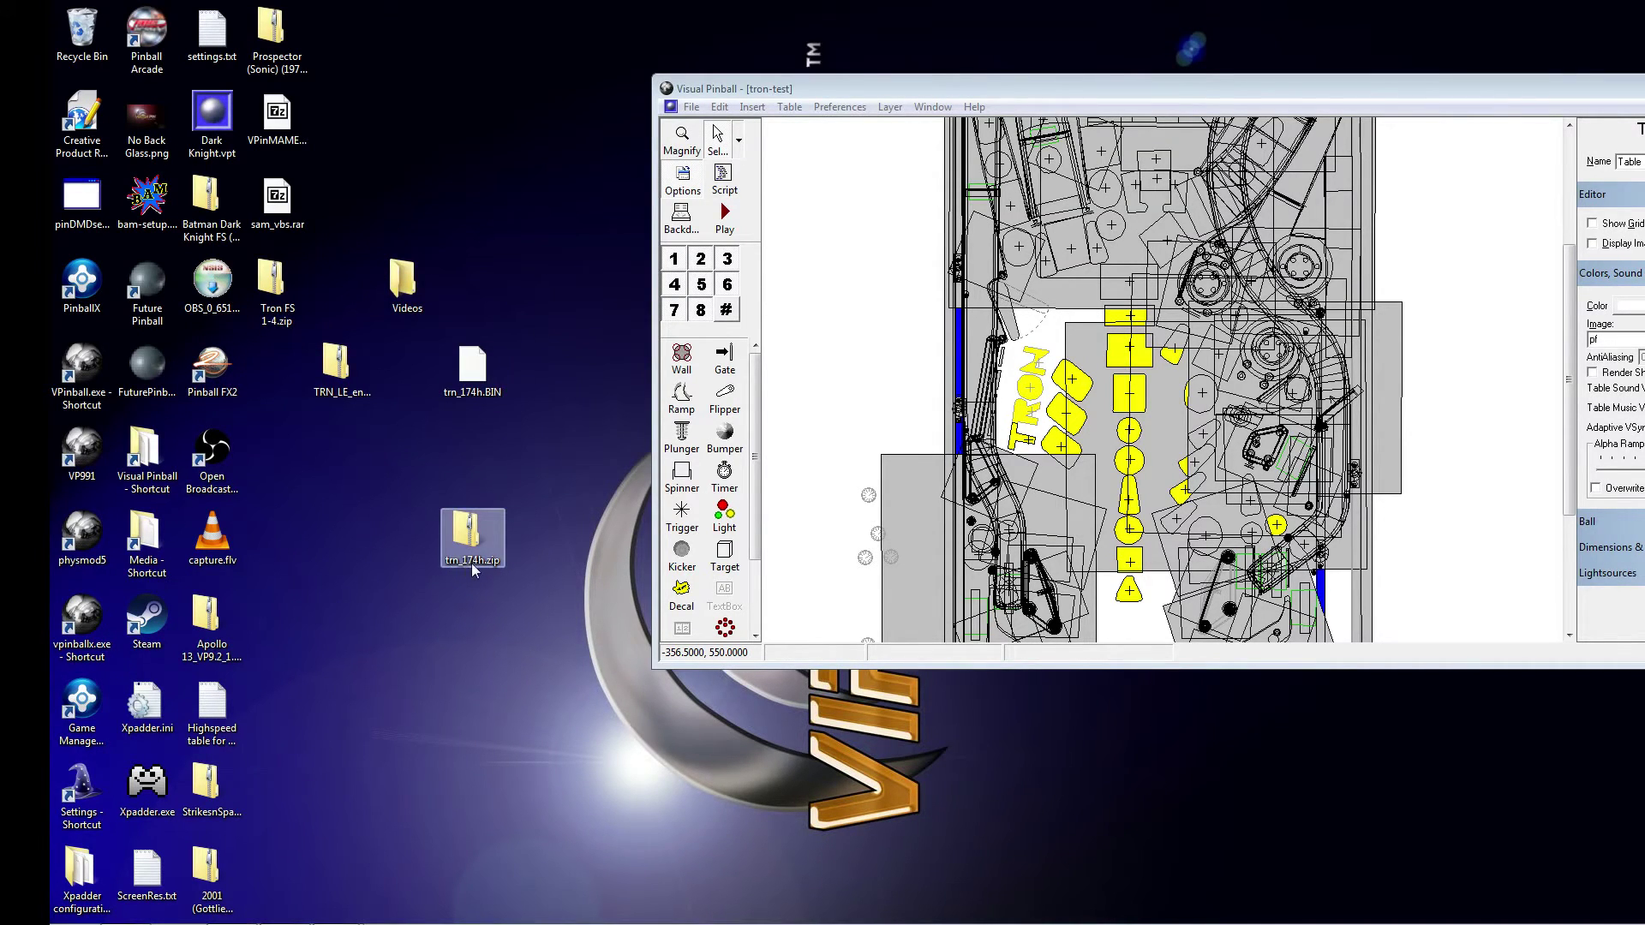
click(478, 369)
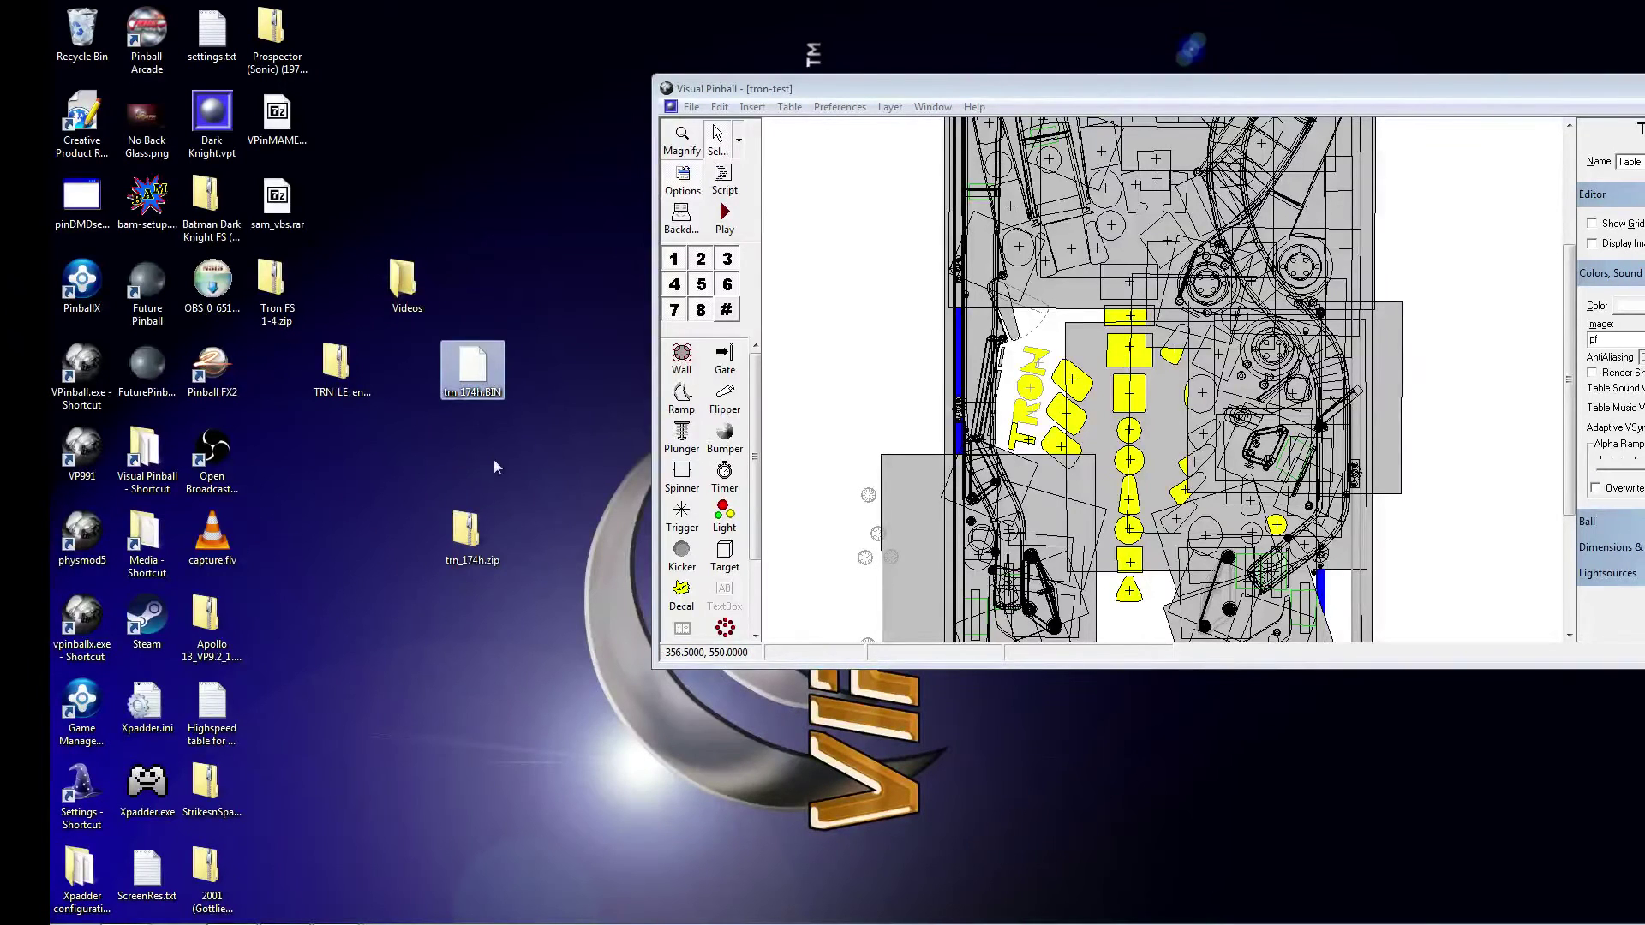
ctrl+click(470, 532)
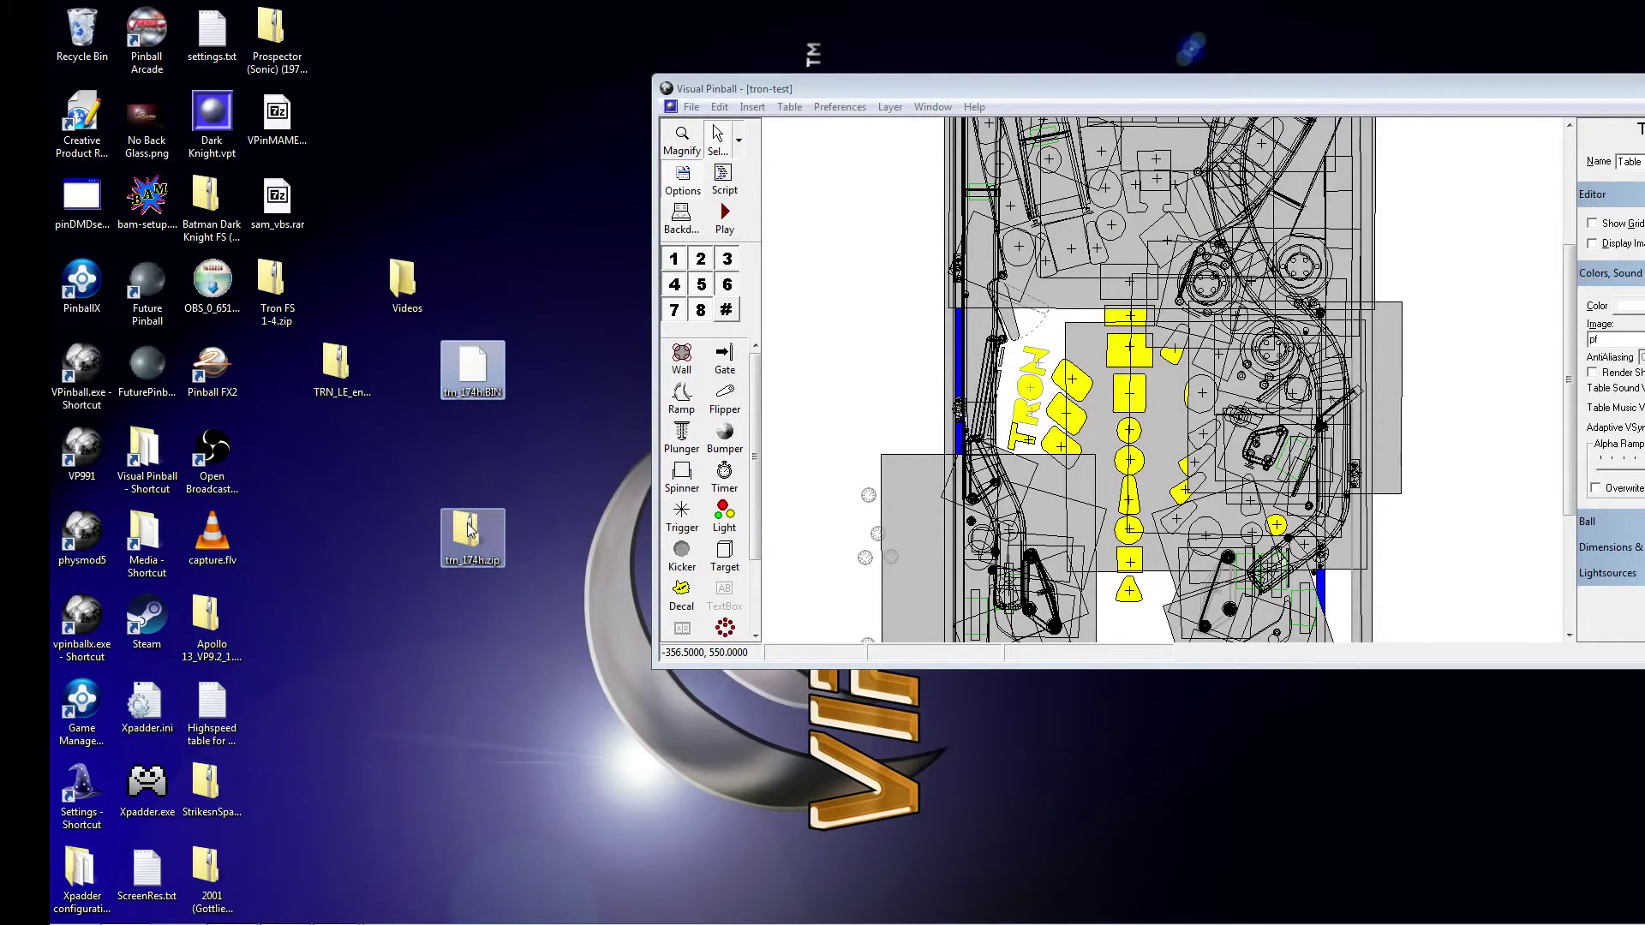
double_click(469, 532)
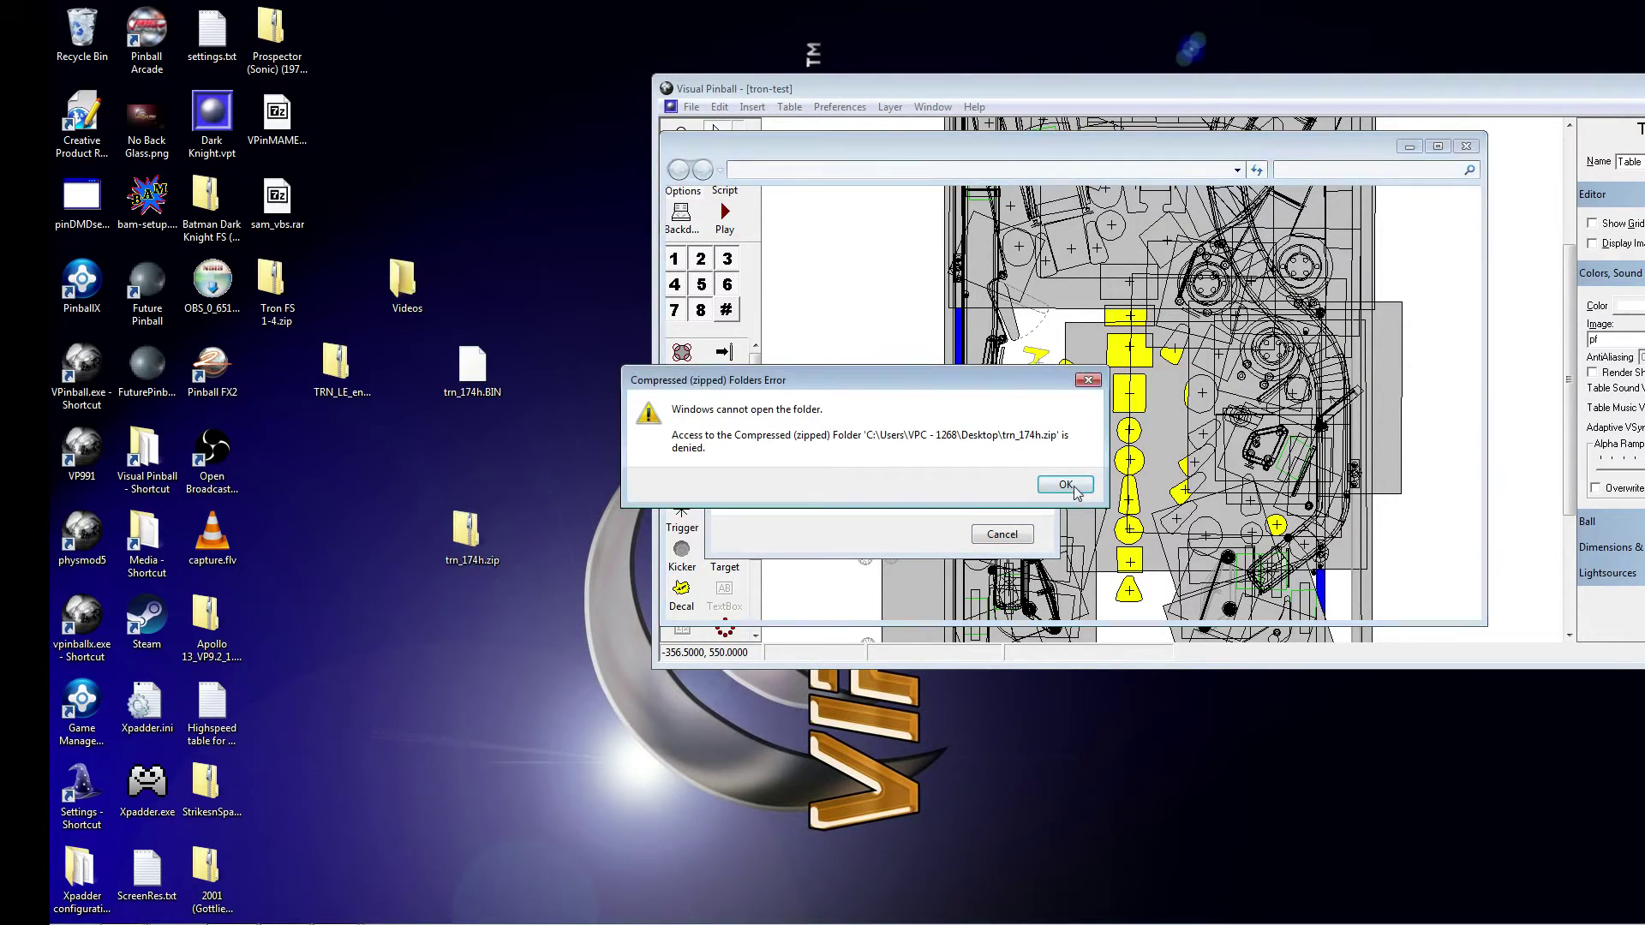
click(1065, 485)
double_click(474, 531)
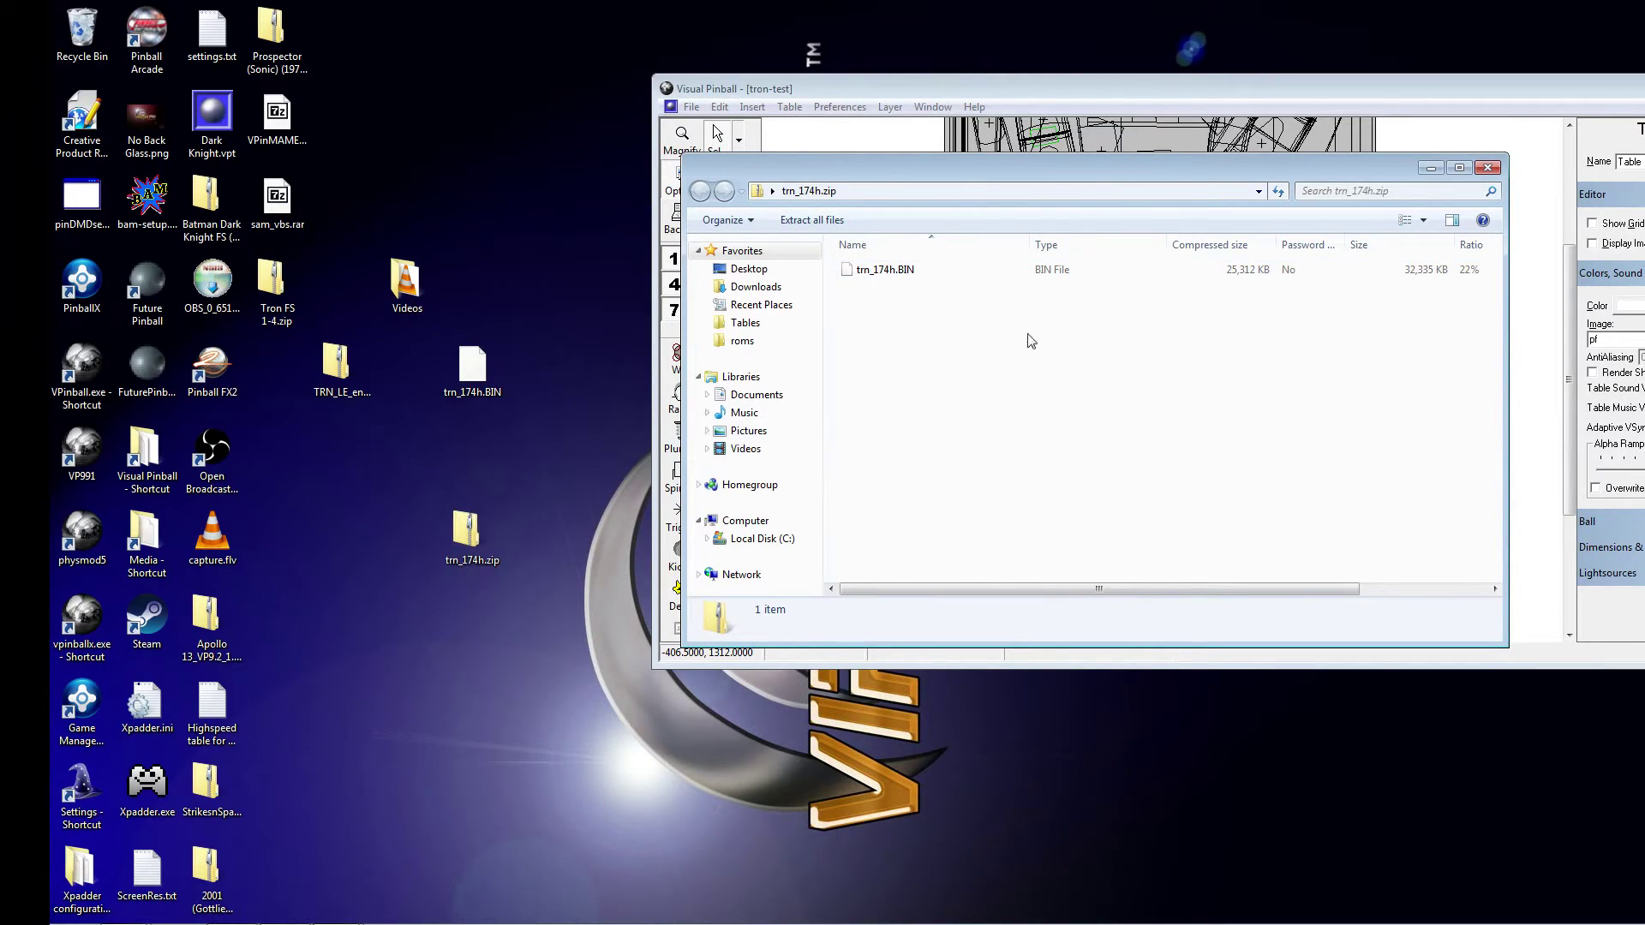
click(1487, 167)
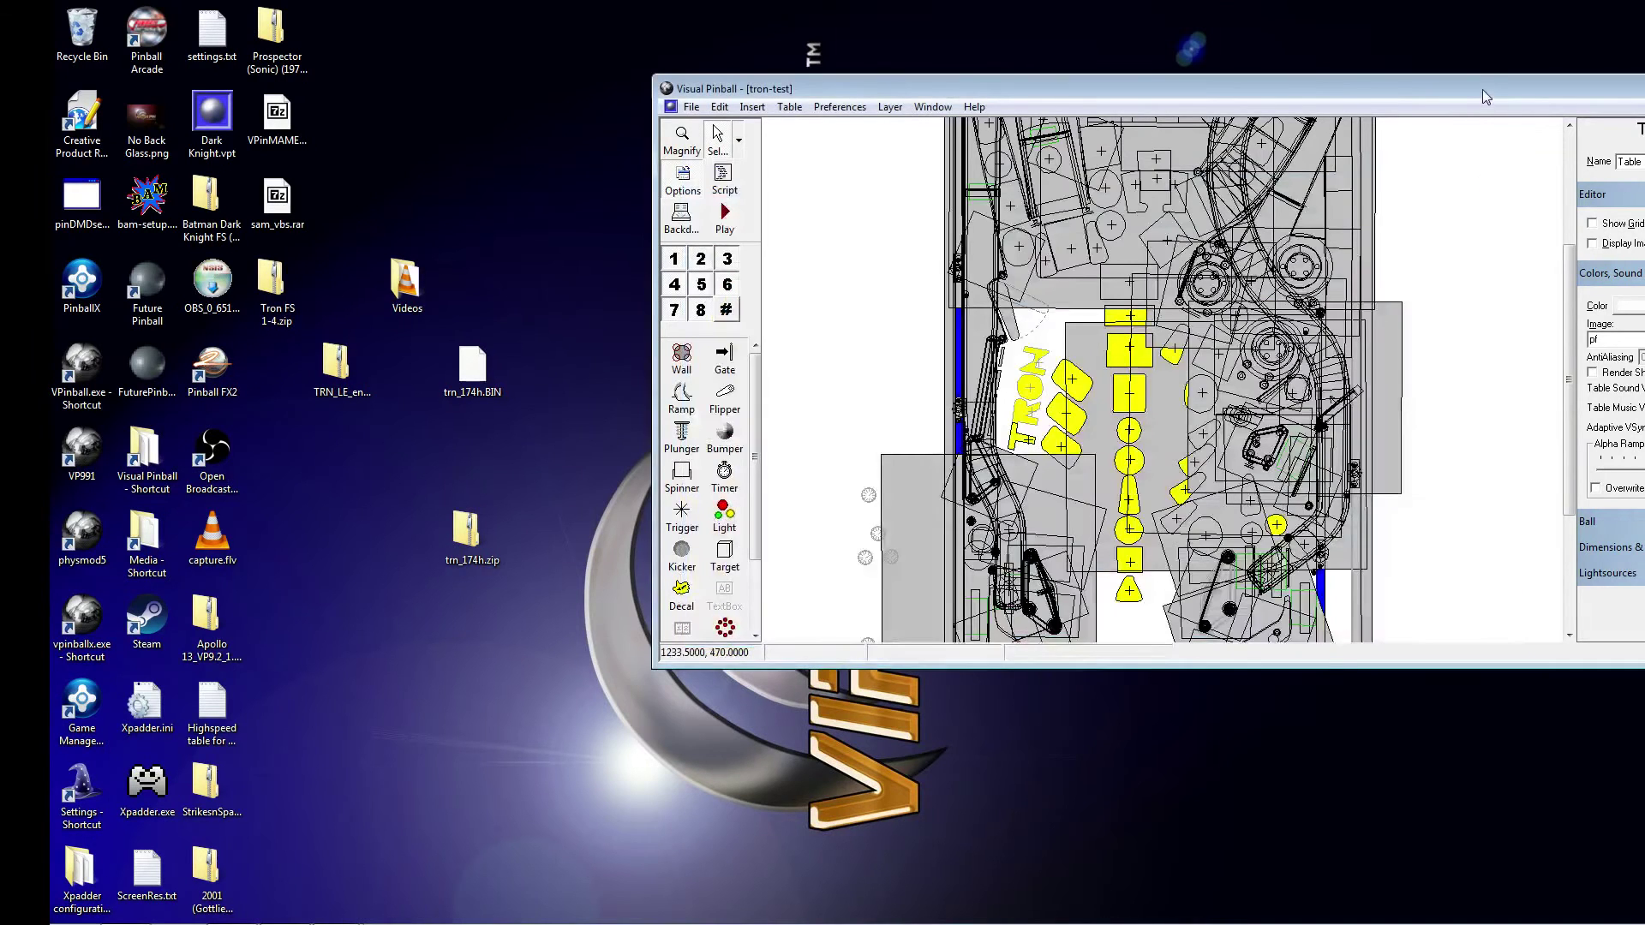
Minimize Visual Pinball and move trn_174h.zip to an empty area of the desktop, apart from the other ROM files
drag(1483, 90, 1404, 107)
click(1575, 109)
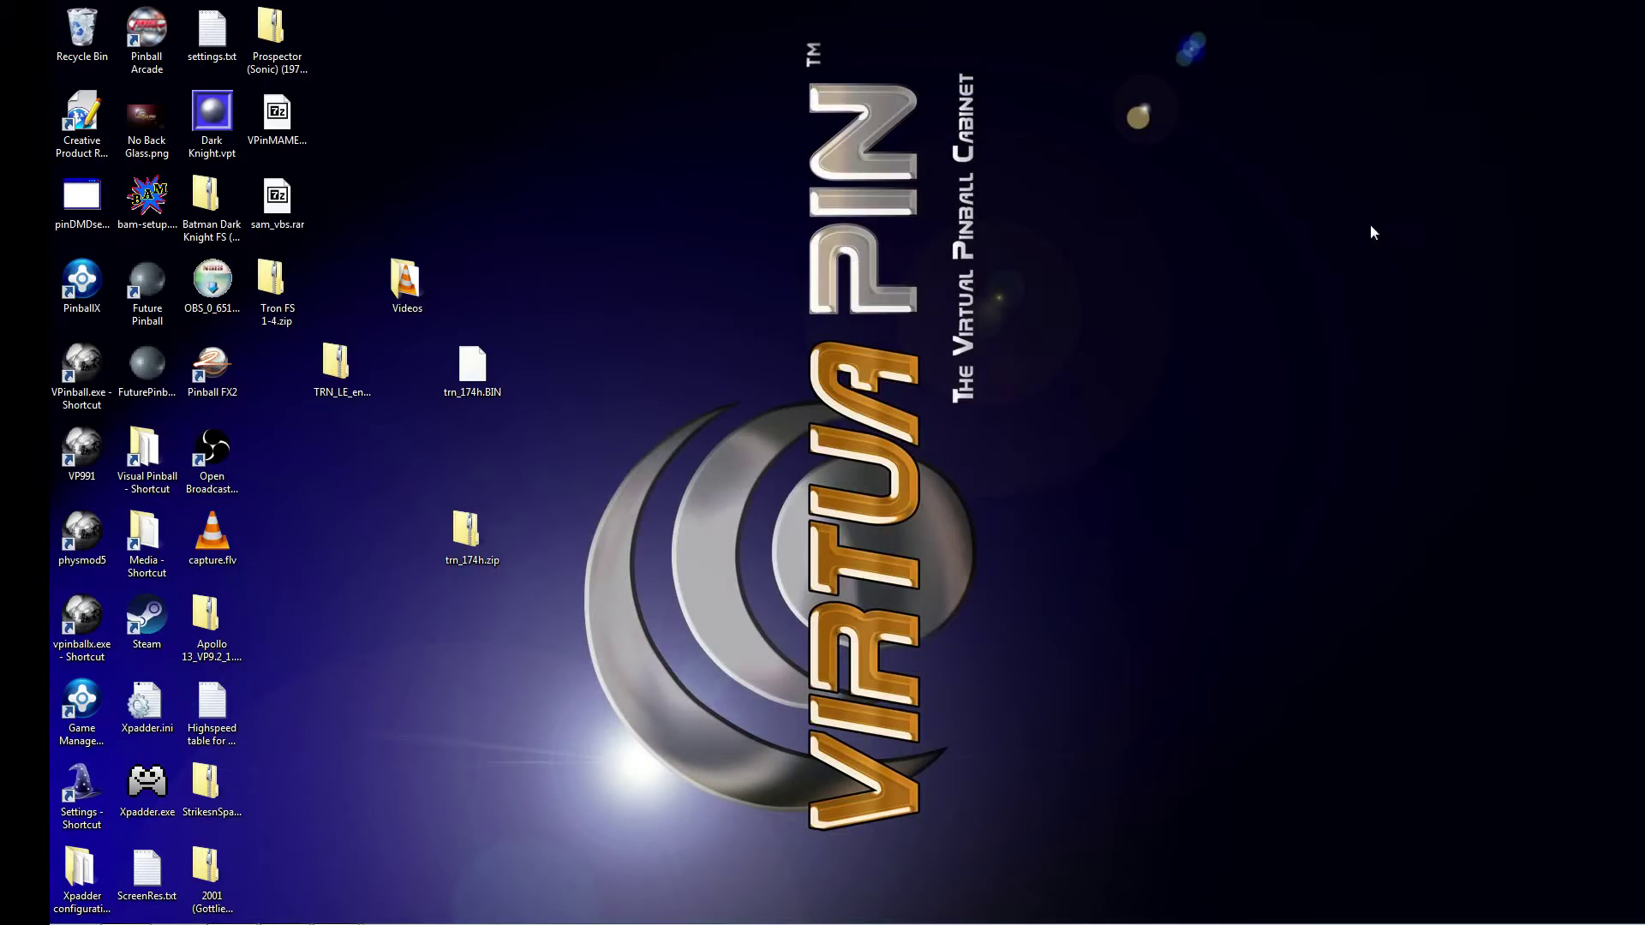
mouse_move(716, 918)
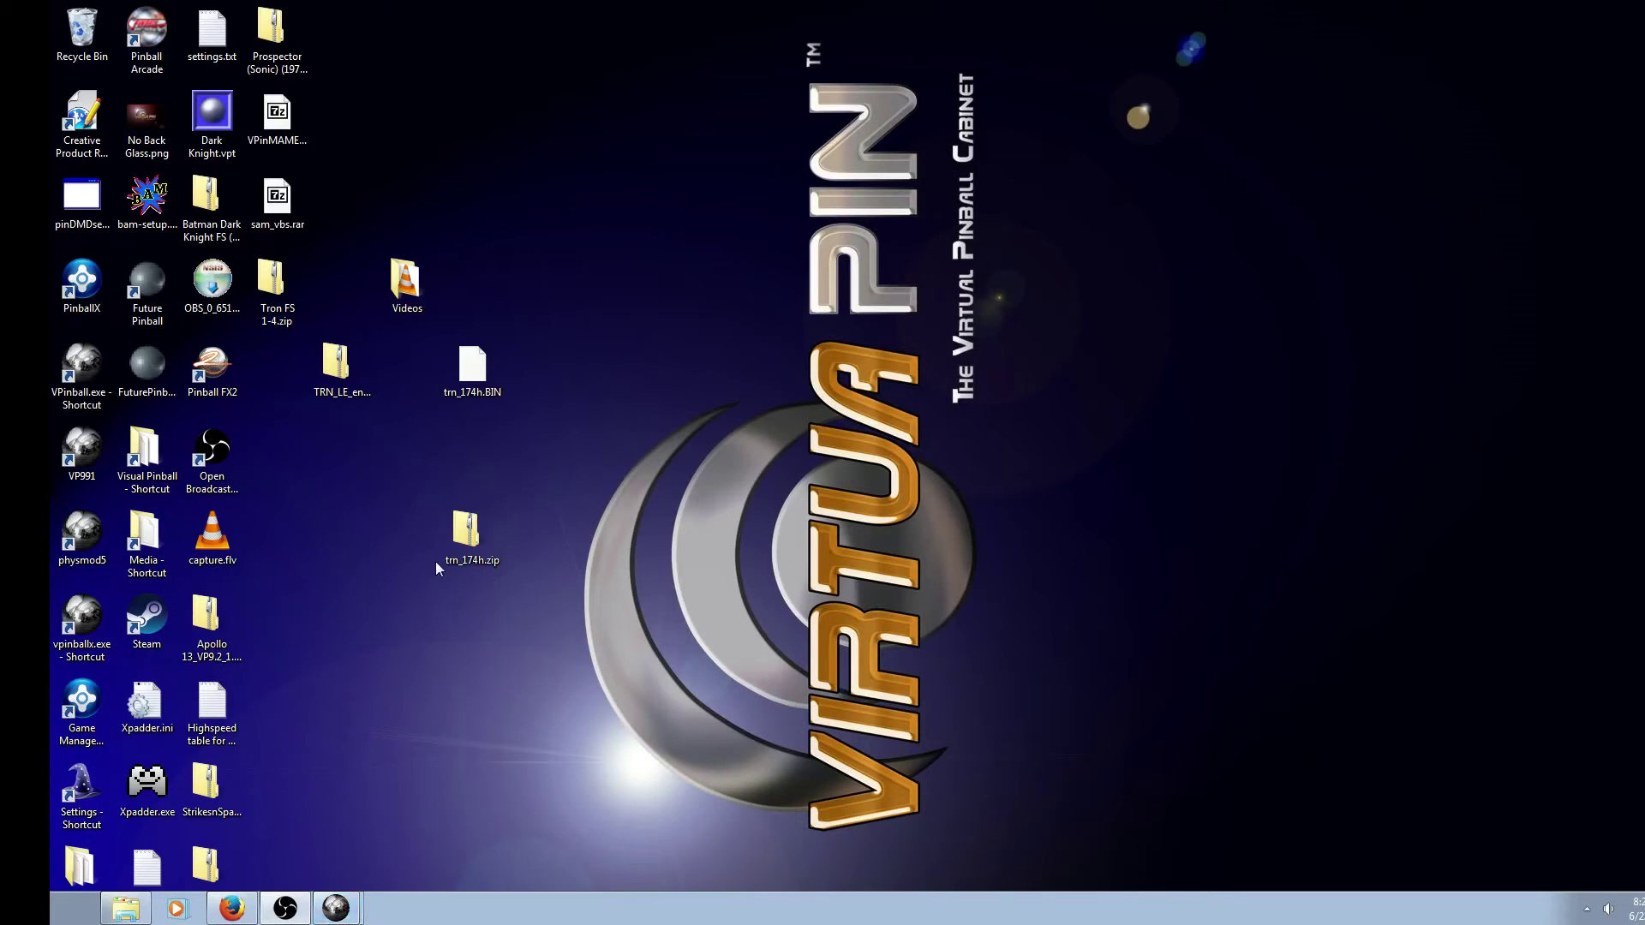
click(353, 379)
drag(472, 535, 739, 372)
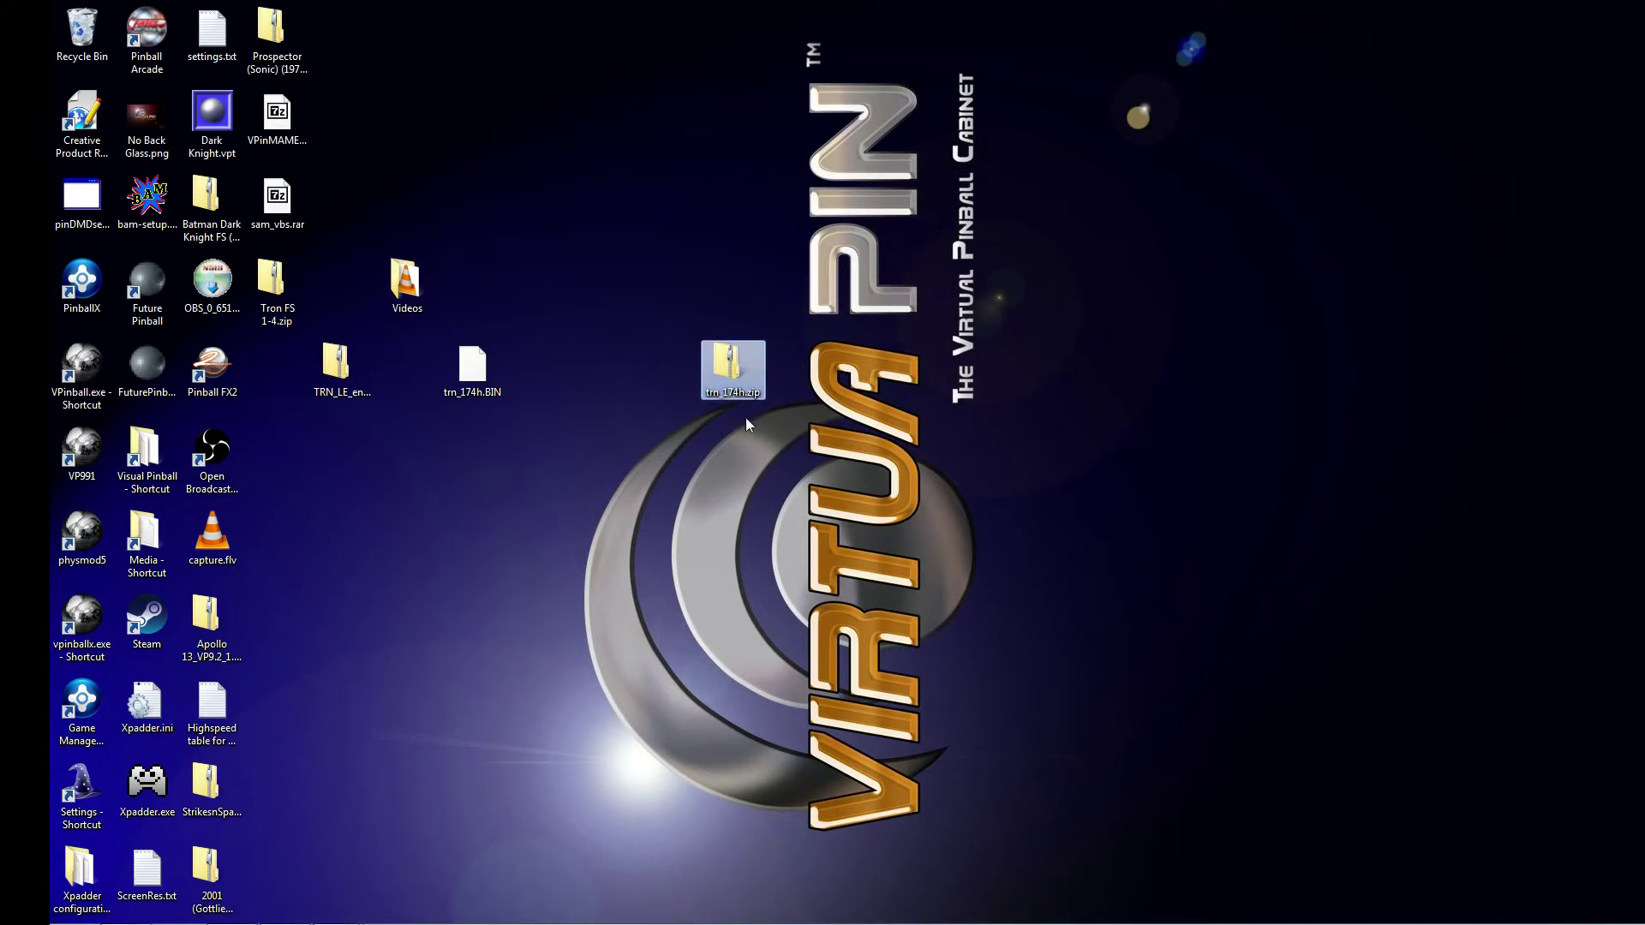
Compare the contents of trn_174h.zip with those of the original TRN_LE_english.zip, closing each archive window
double_click(732, 374)
click(1526, 191)
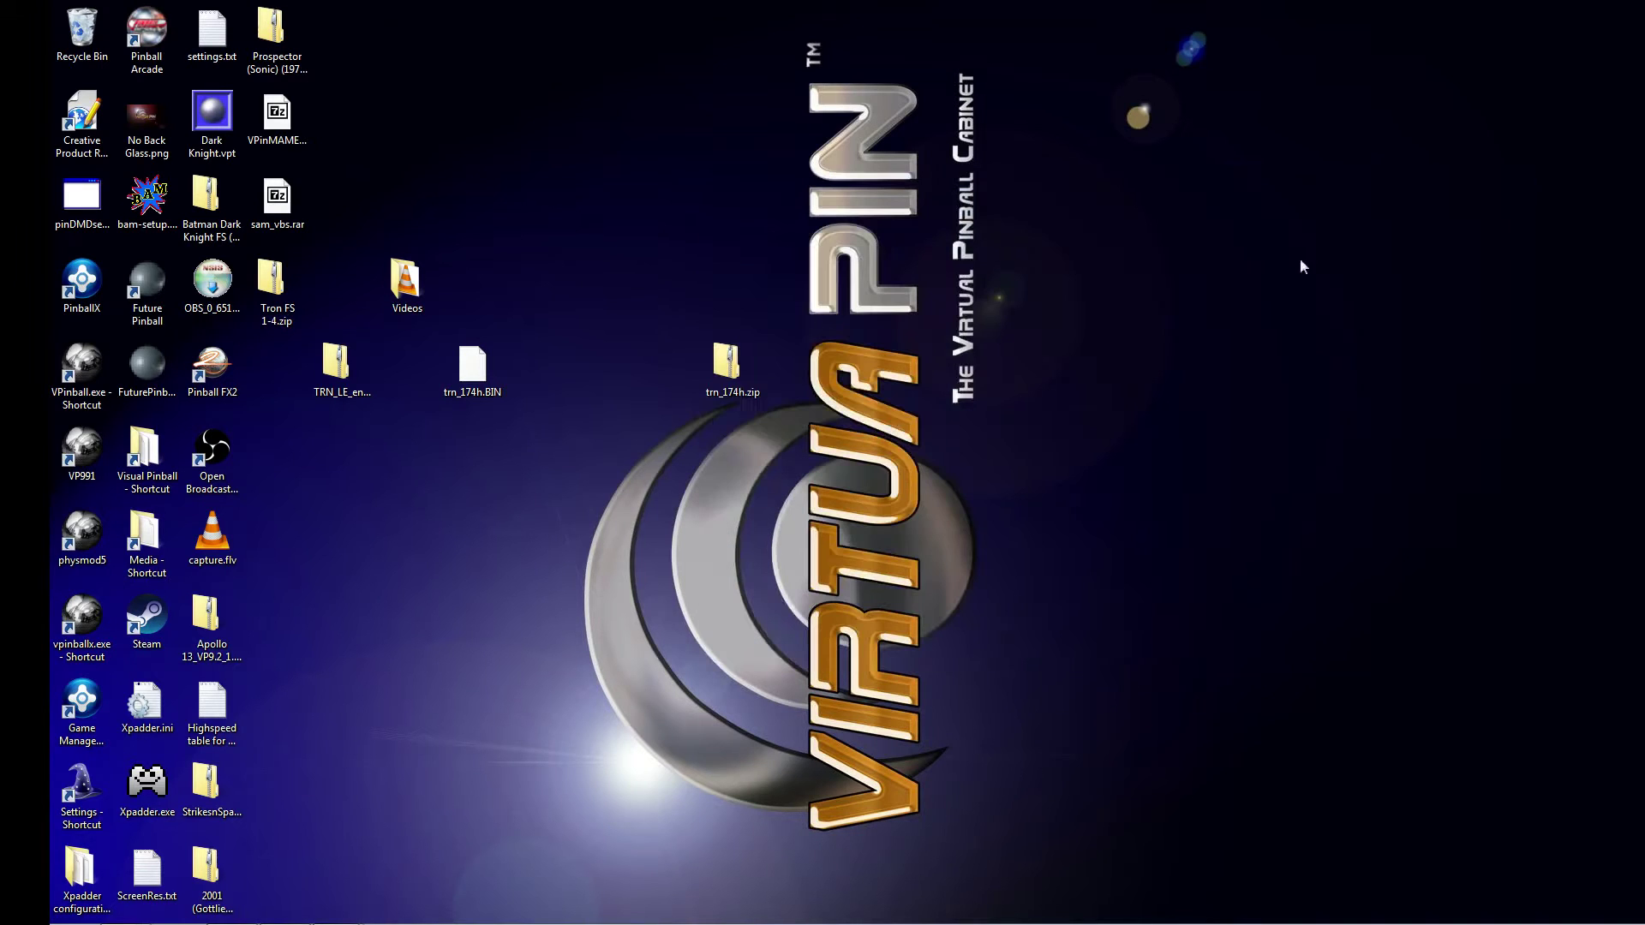
click(343, 373)
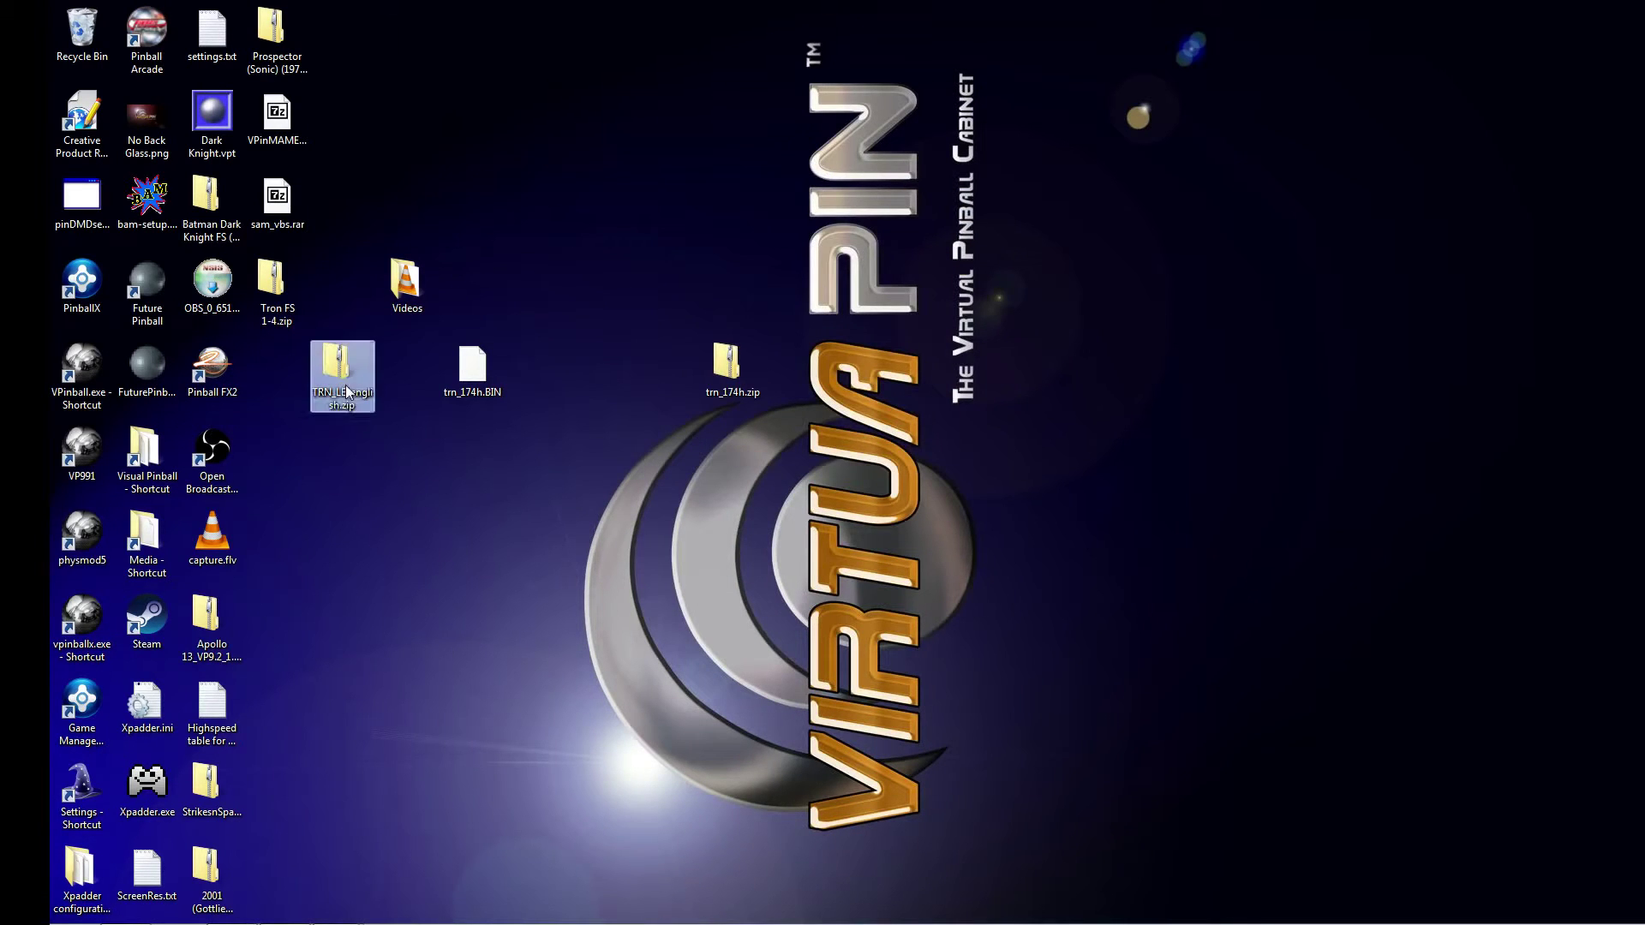
click(446, 538)
double_click(338, 367)
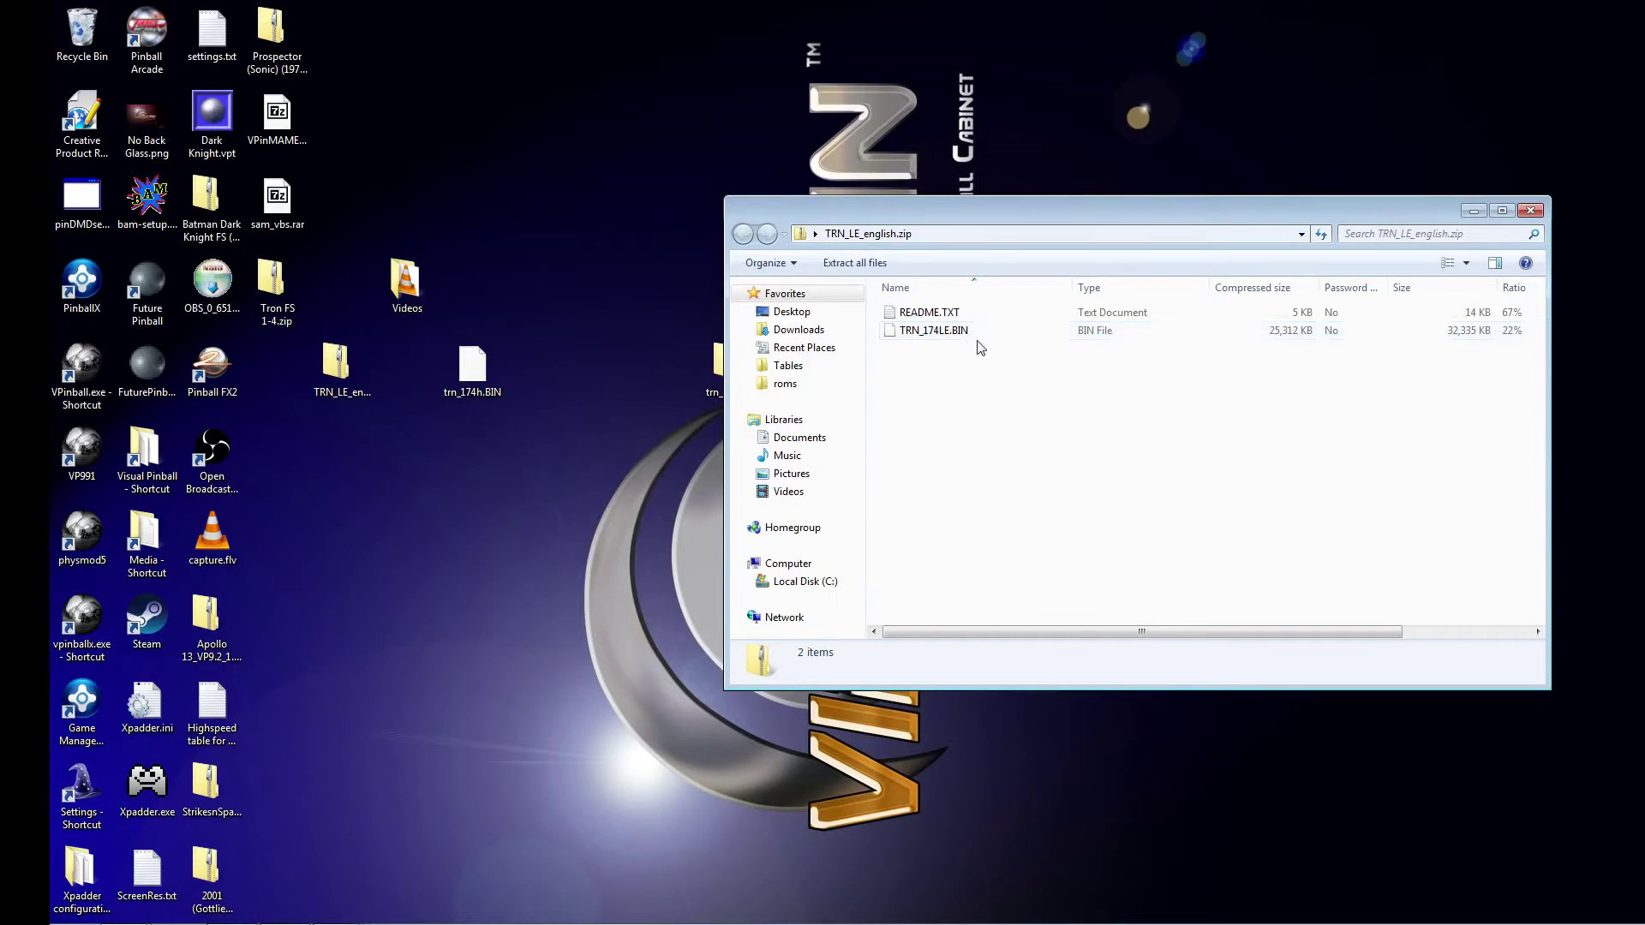
click(1529, 212)
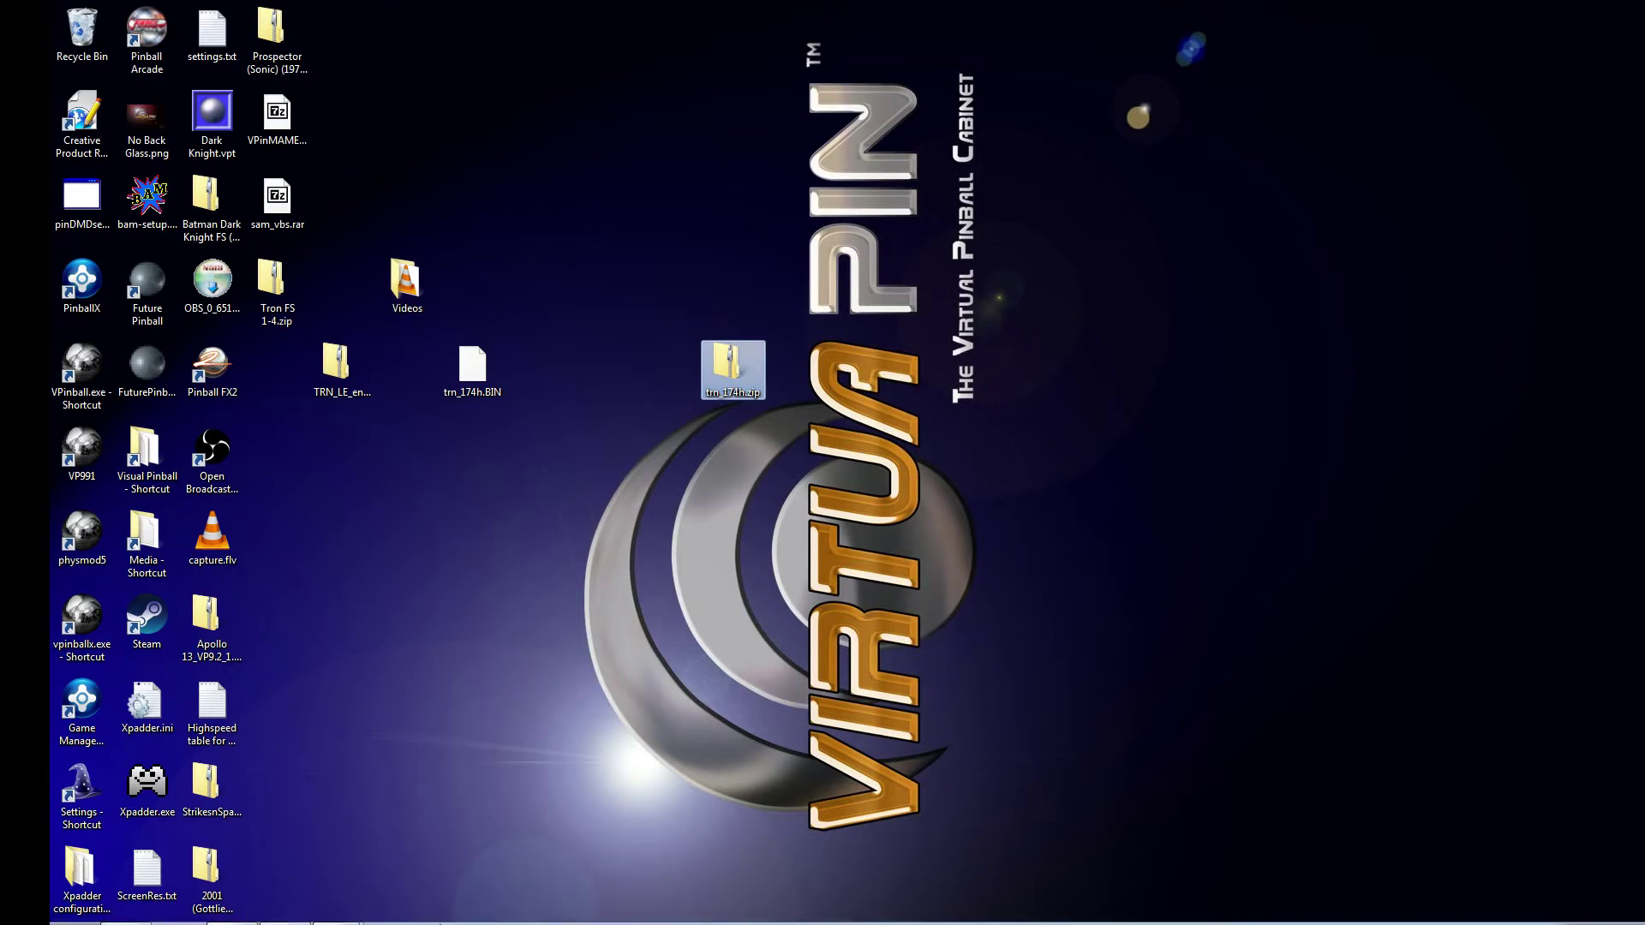
Restore the Tables folder window, move it clear of trn_174h.zip, and open the roms folder inside Visual Pinball's VPinMAME folder
mouse_move(300, 895)
click(122, 910)
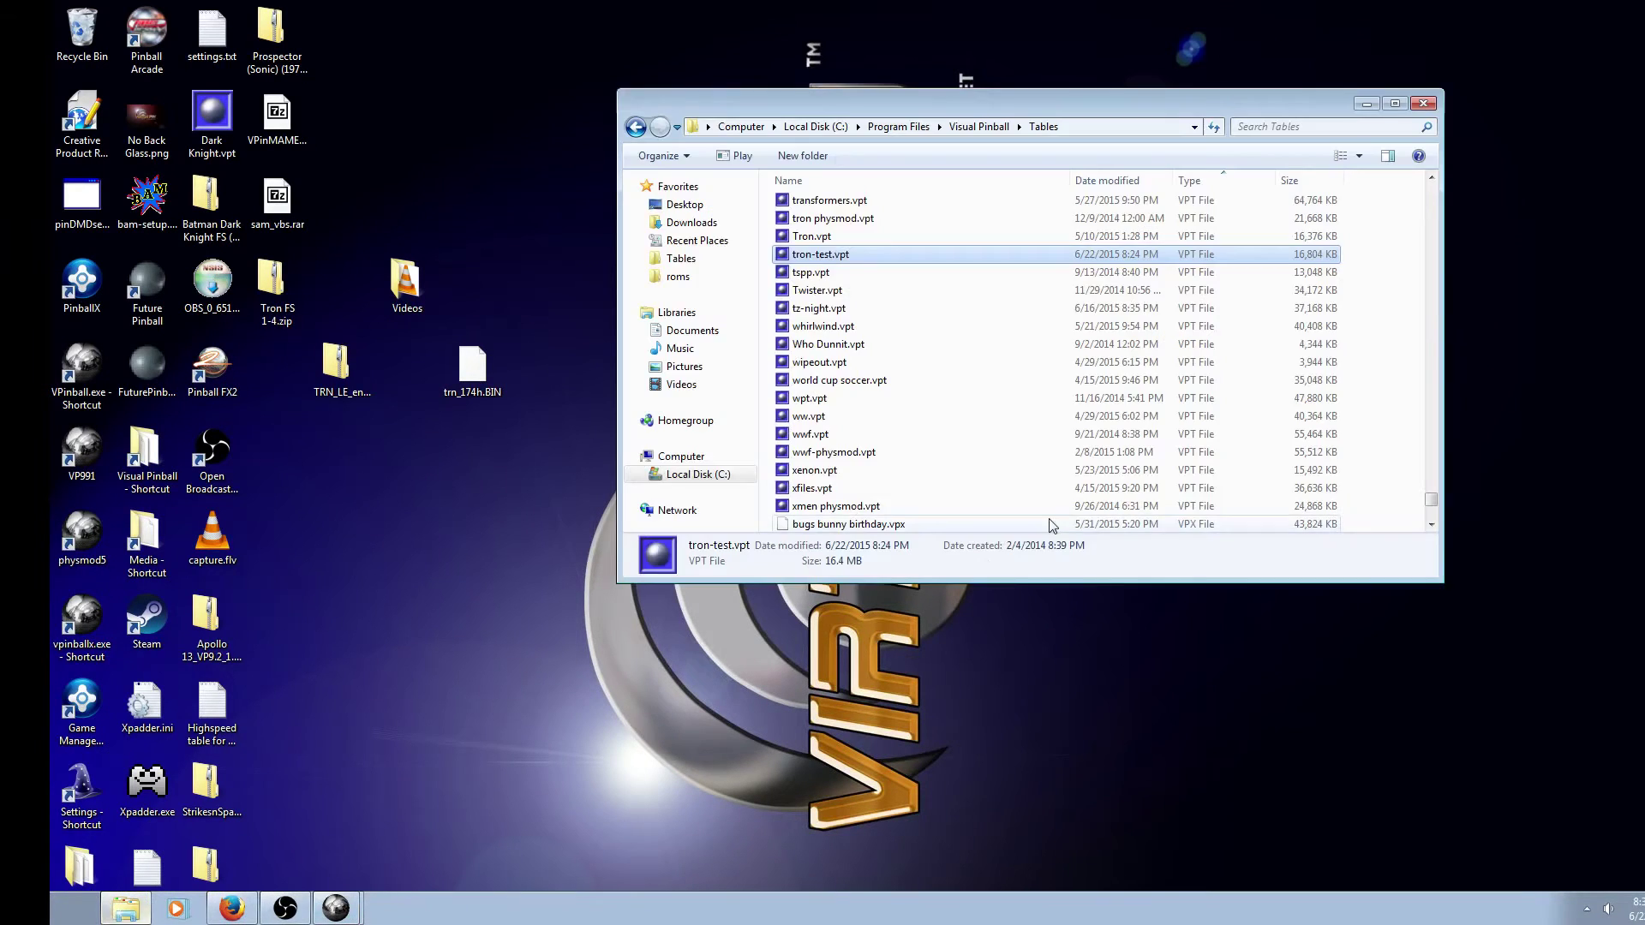
click(637, 129)
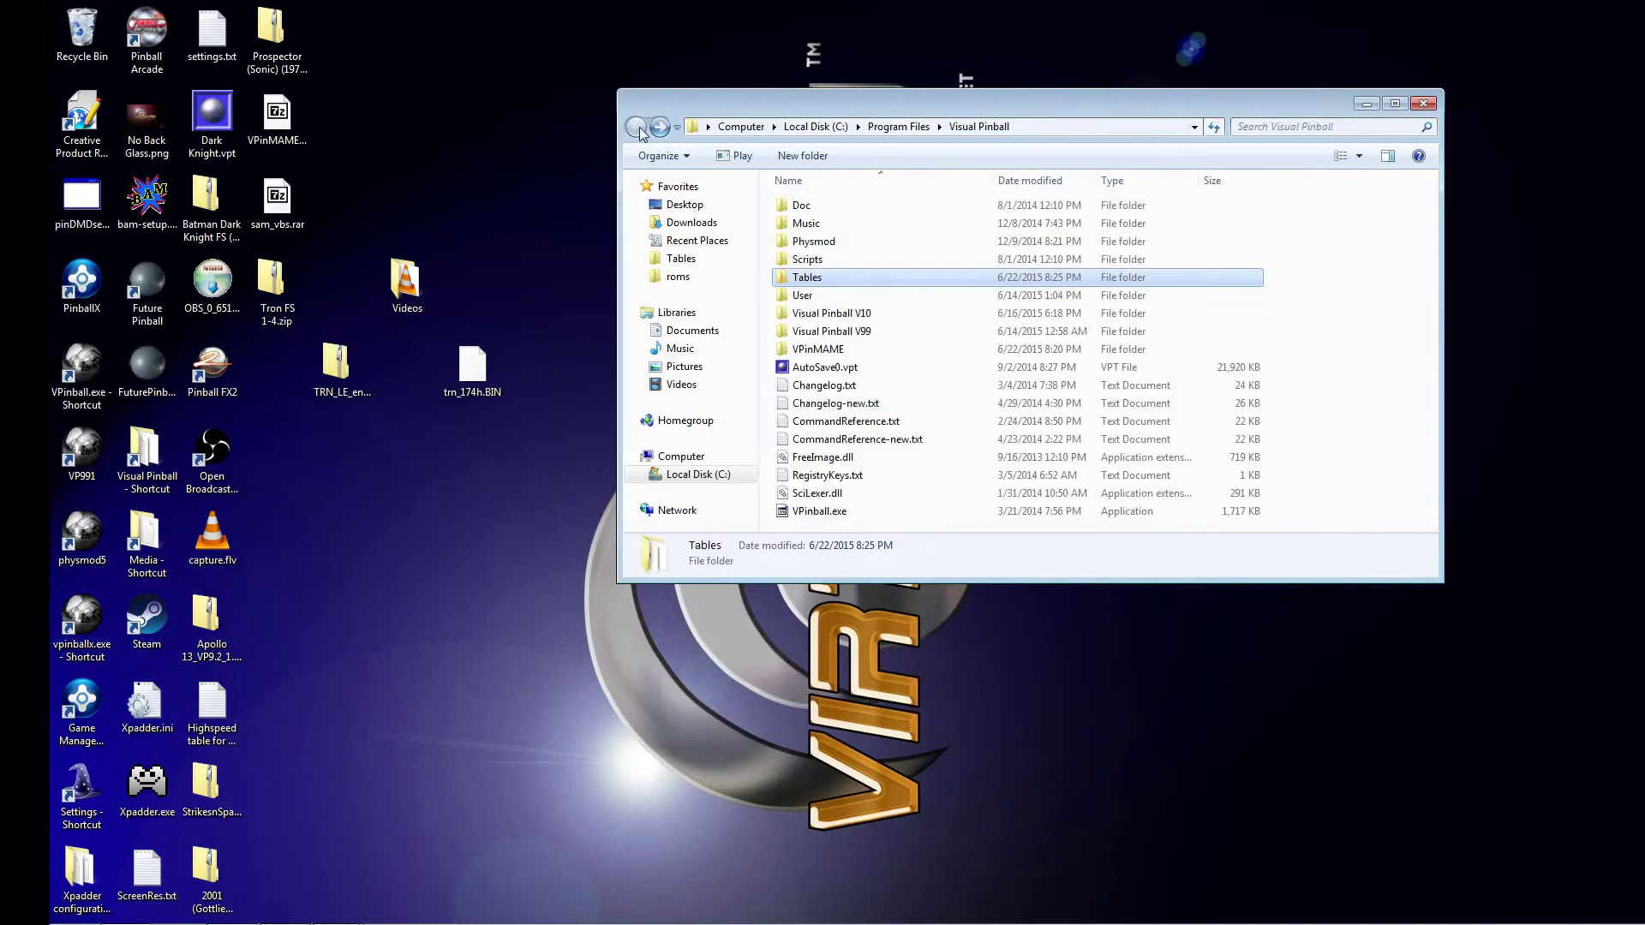
drag(829, 110, 1055, 119)
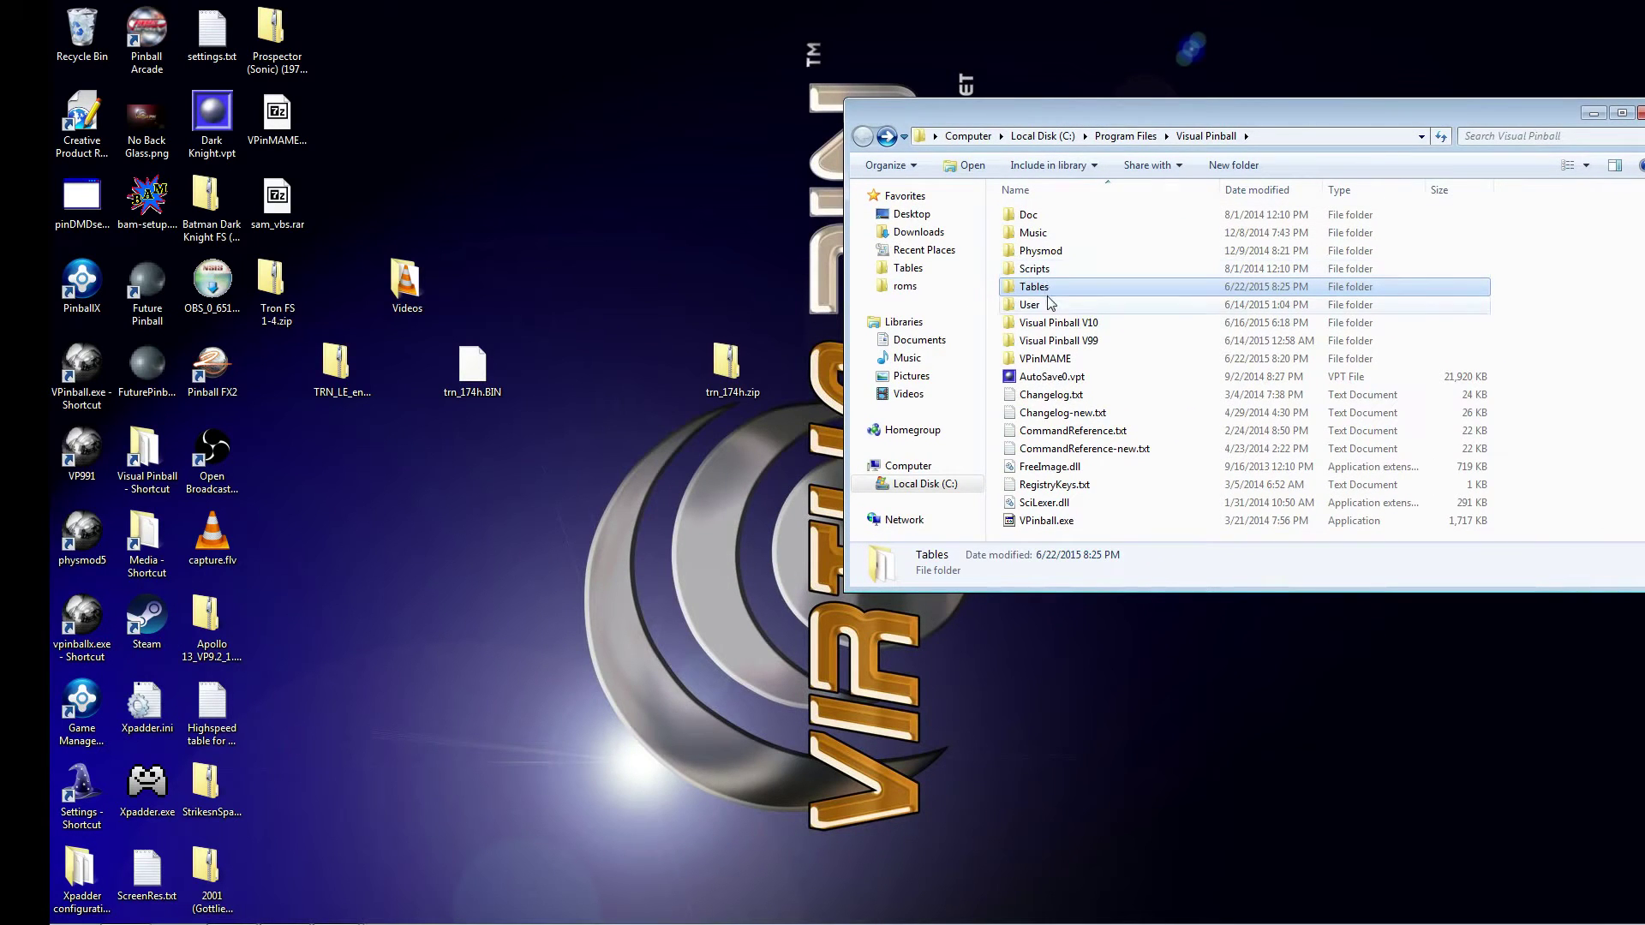
double_click(1057, 360)
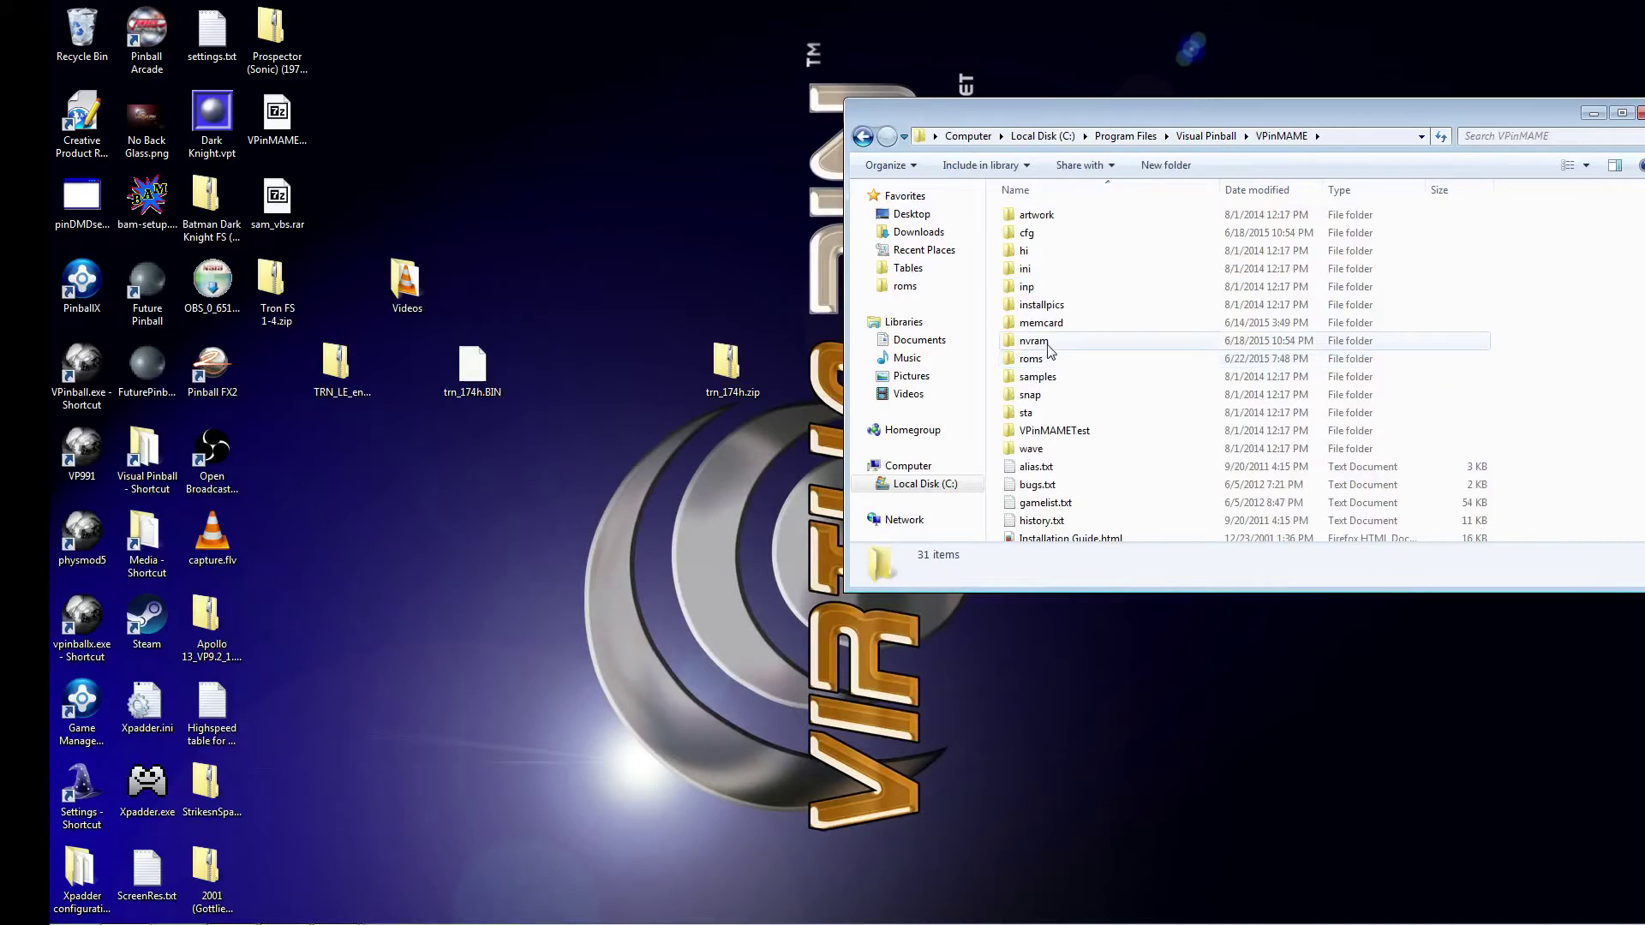
double_click(1051, 359)
click(1046, 294)
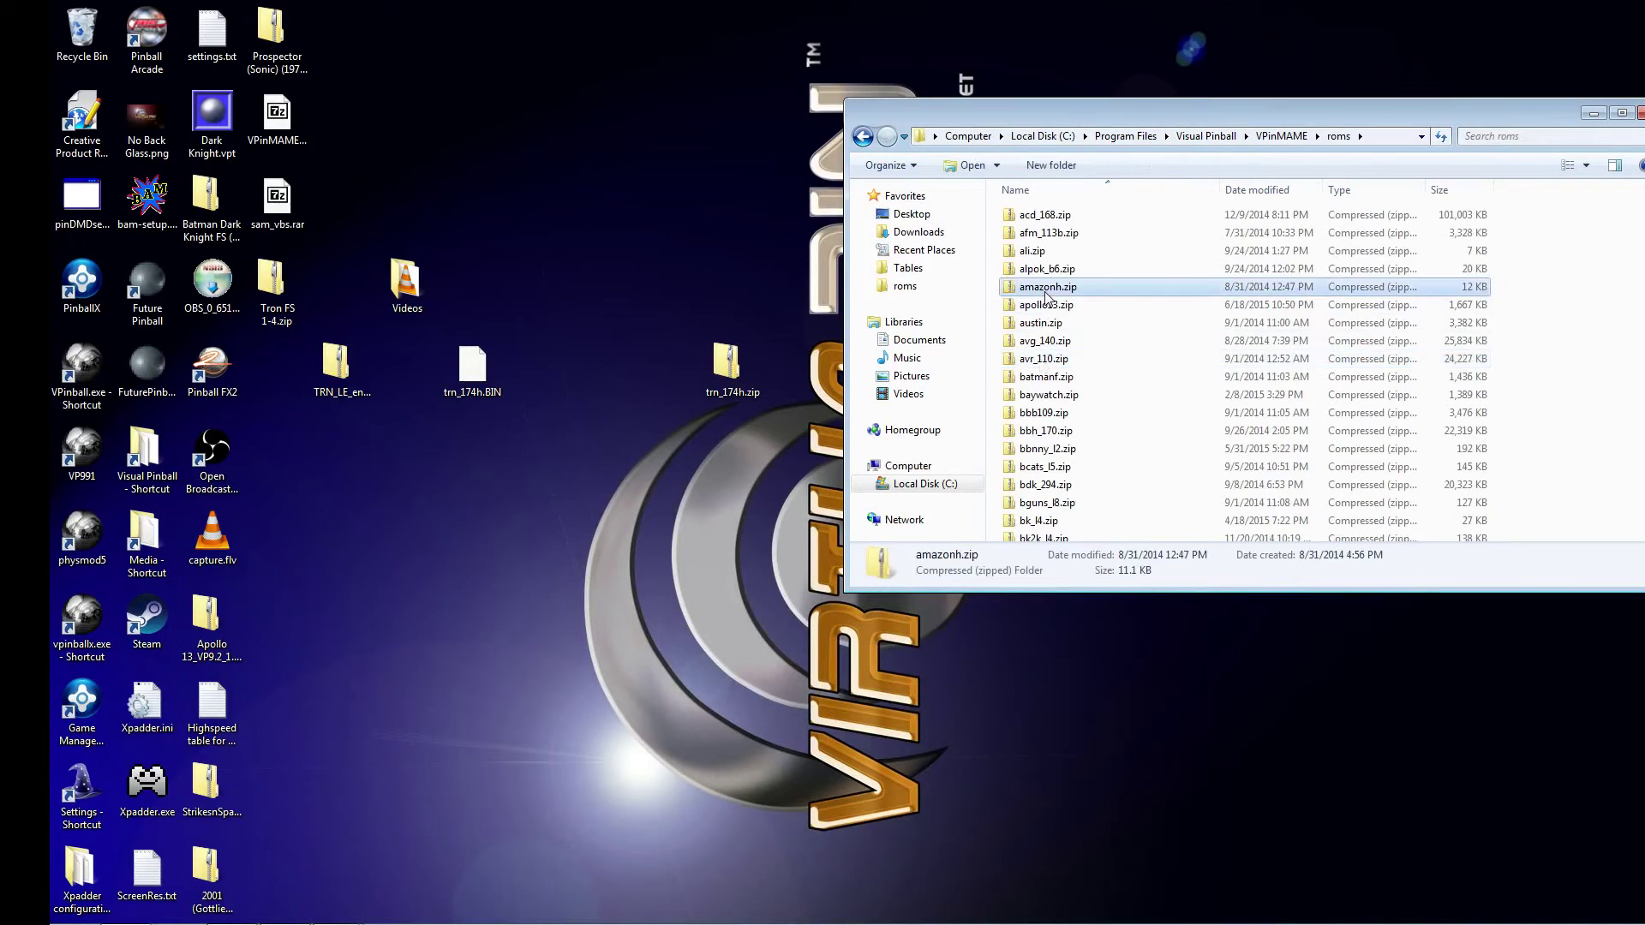
Rename the existing trn_174h.zip in the roms folder as trn_174h-old.zip and move the desktop's trn_174h.zip into that folder
text(trn)
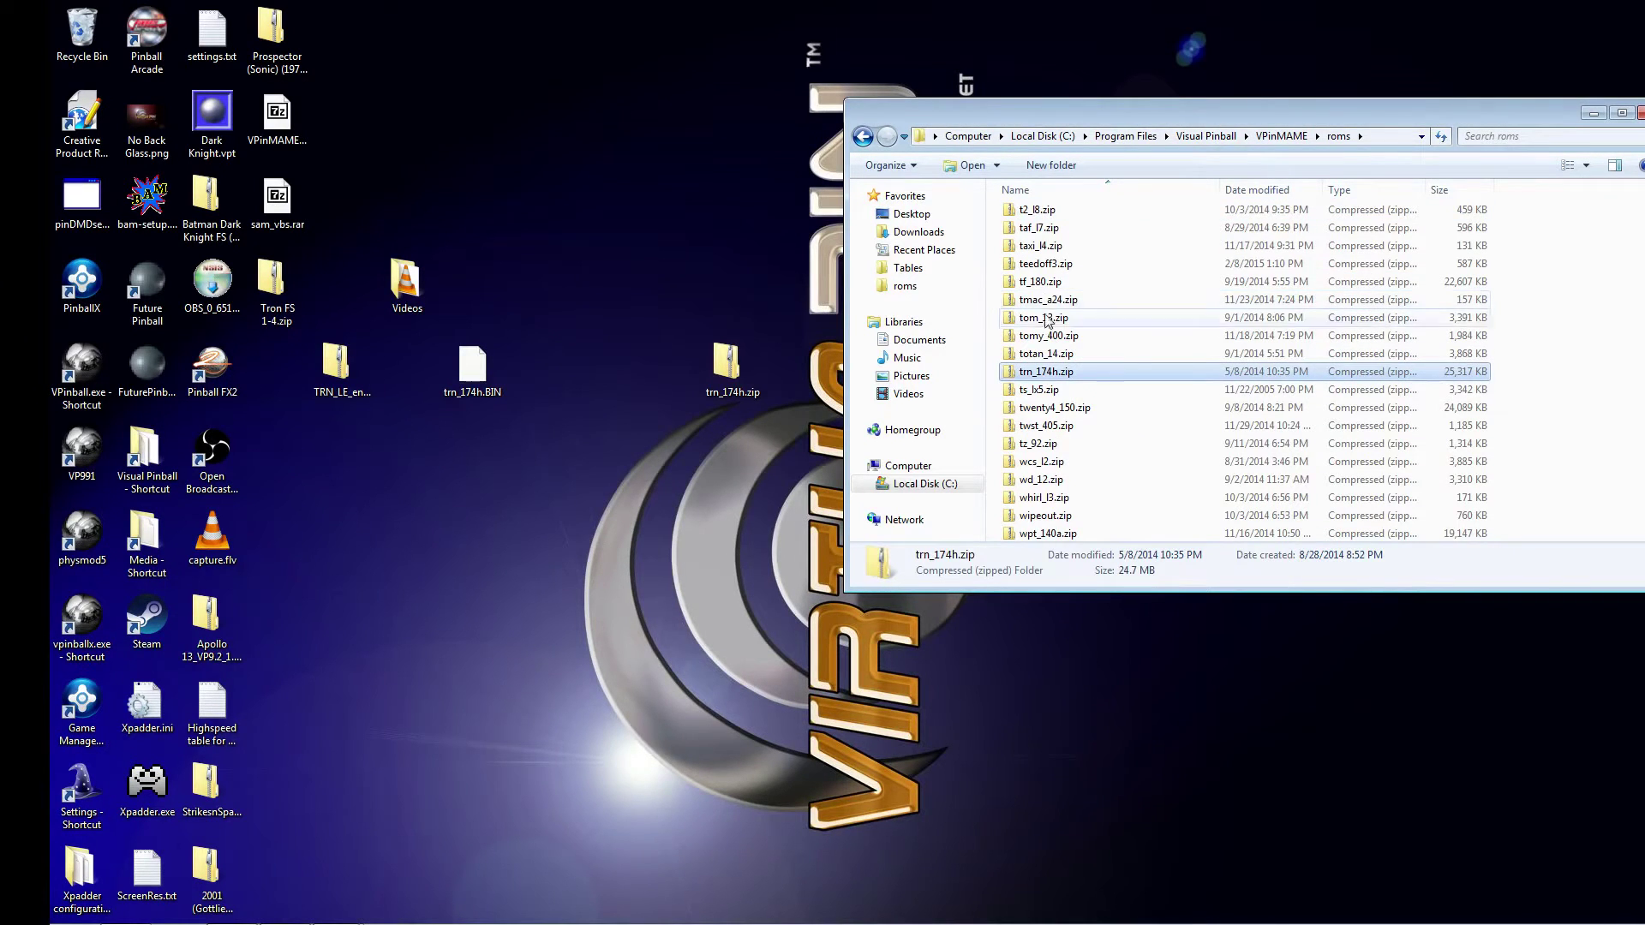
right_click(1037, 376)
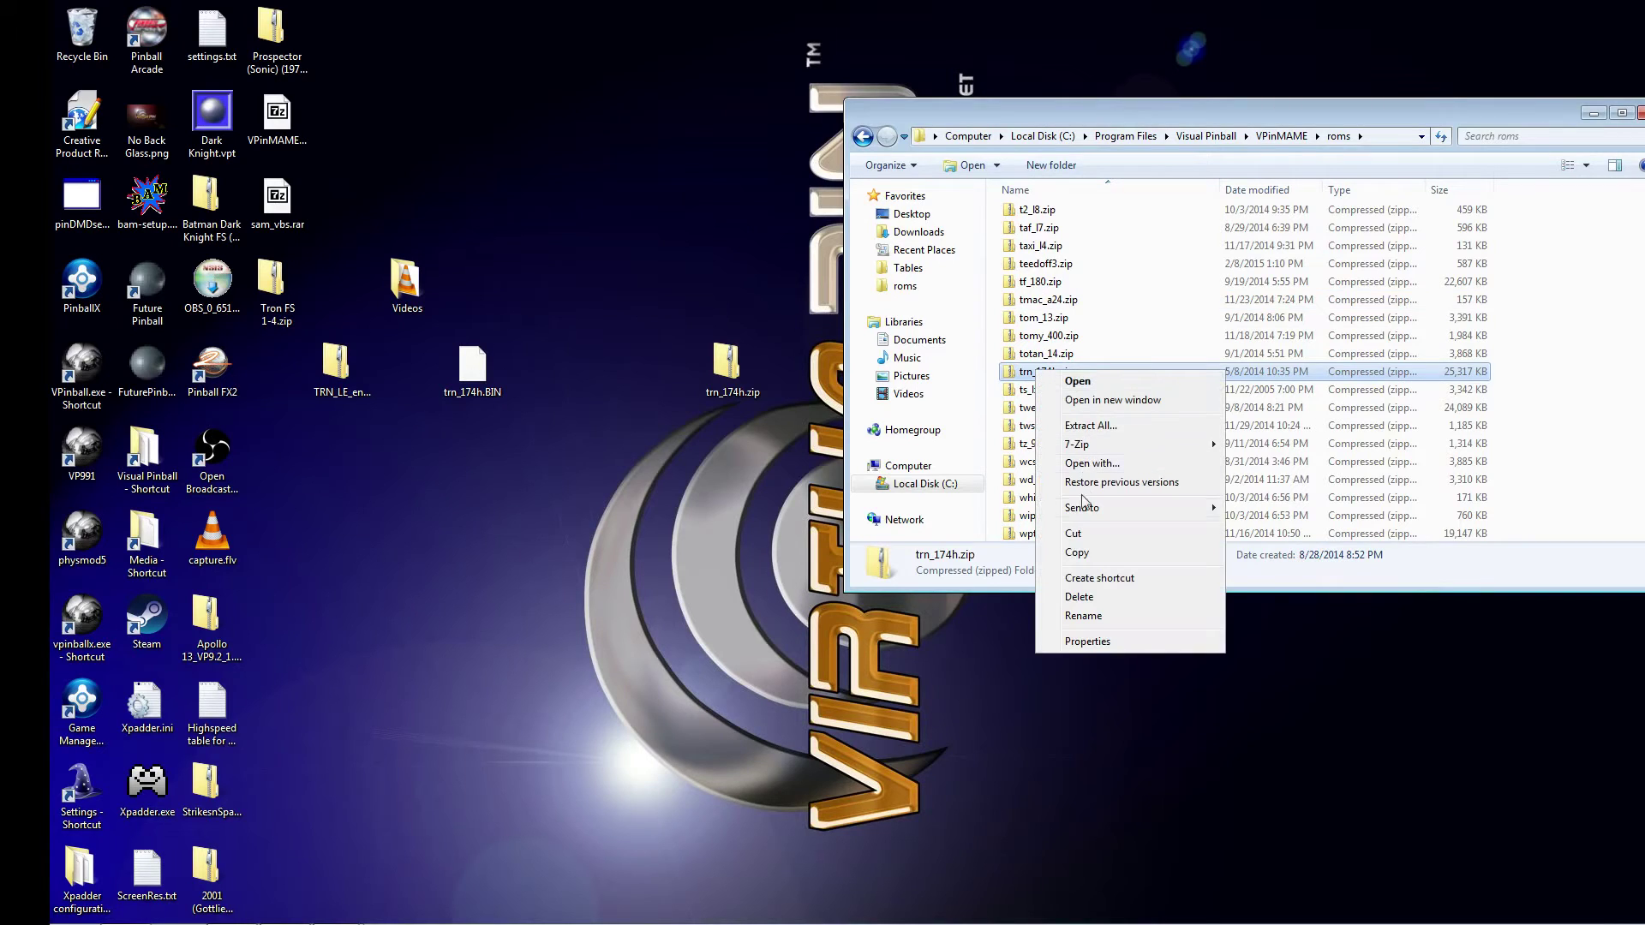
click(1082, 616)
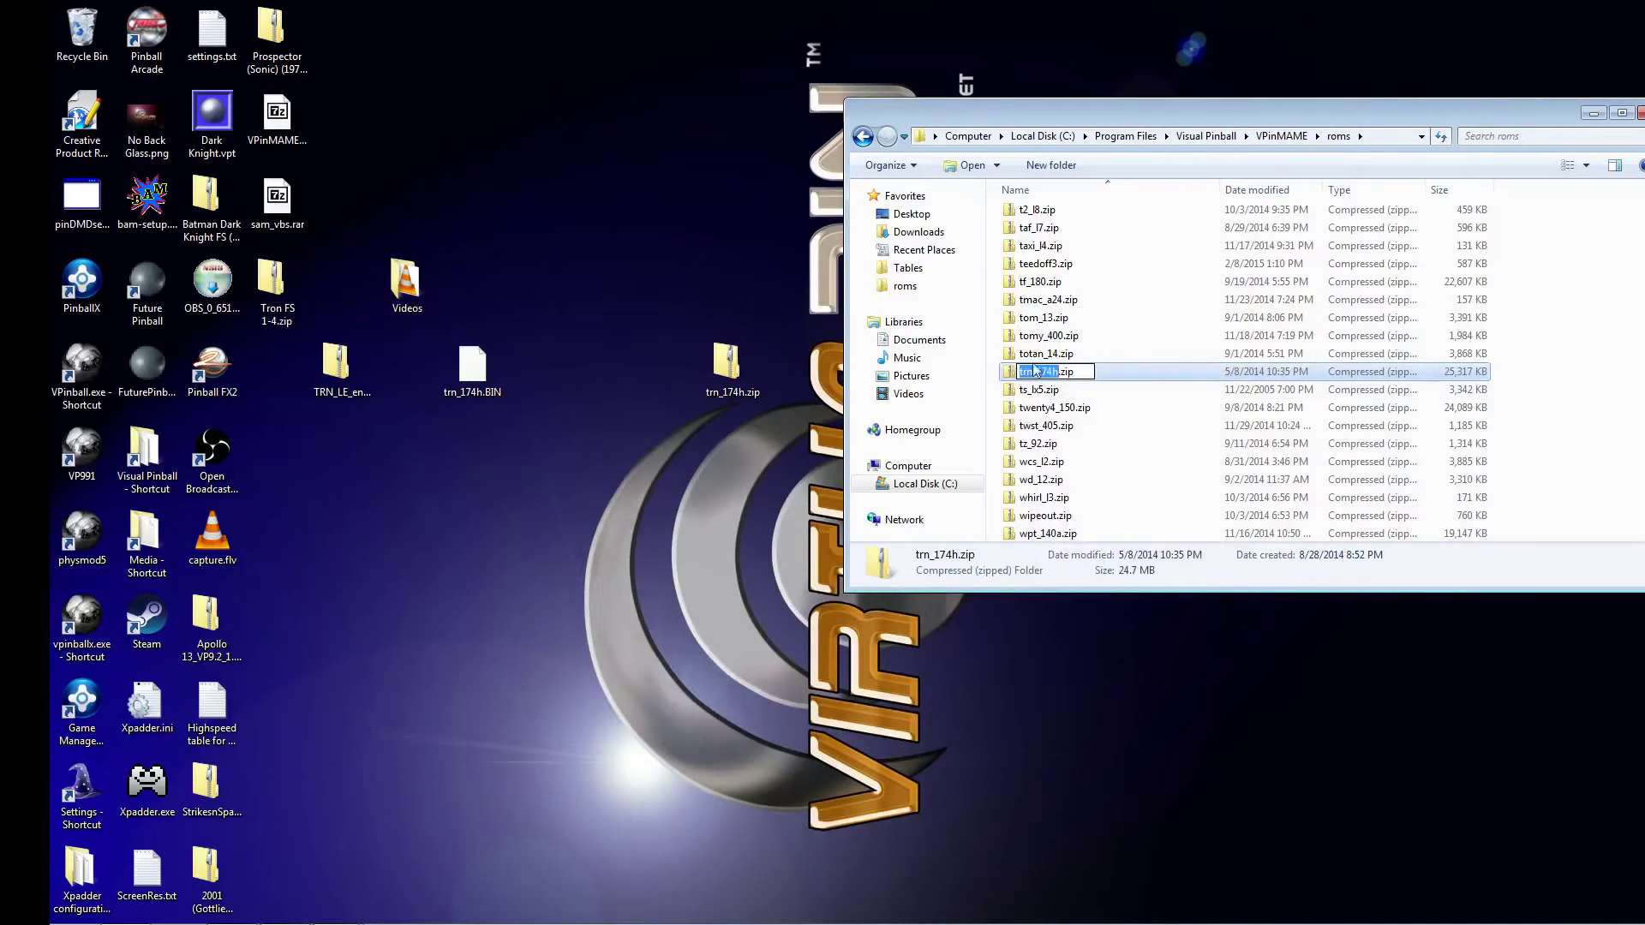
click(1074, 371)
key(Left)
key(Left)
key(Left)
key(Left)
text(-old)
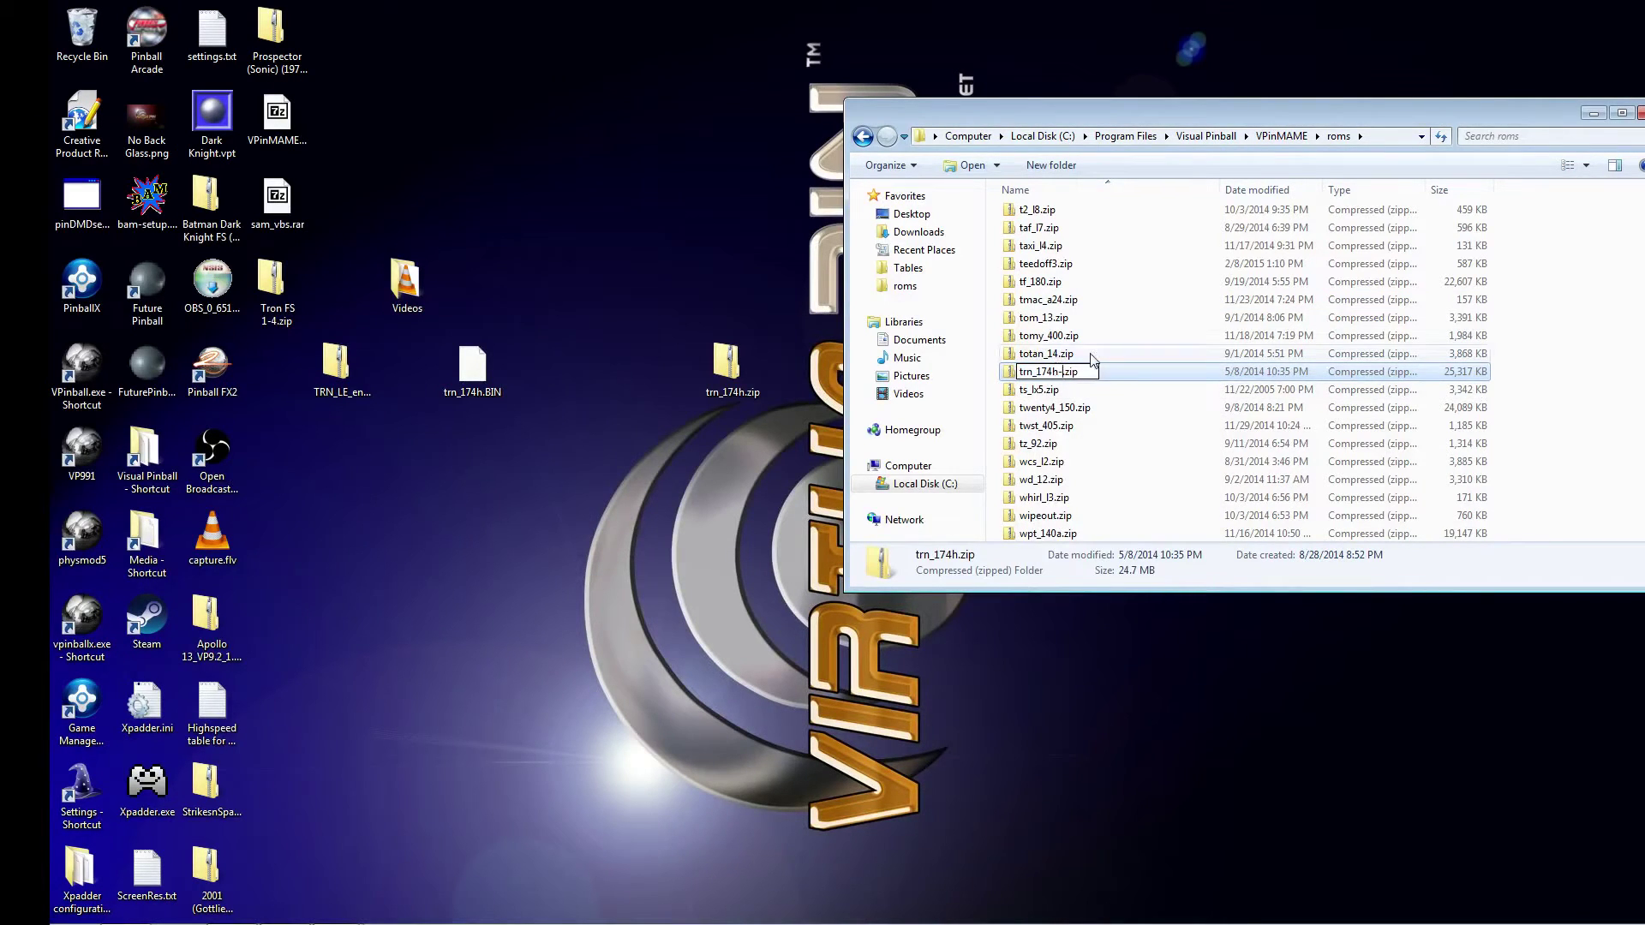
key(Return)
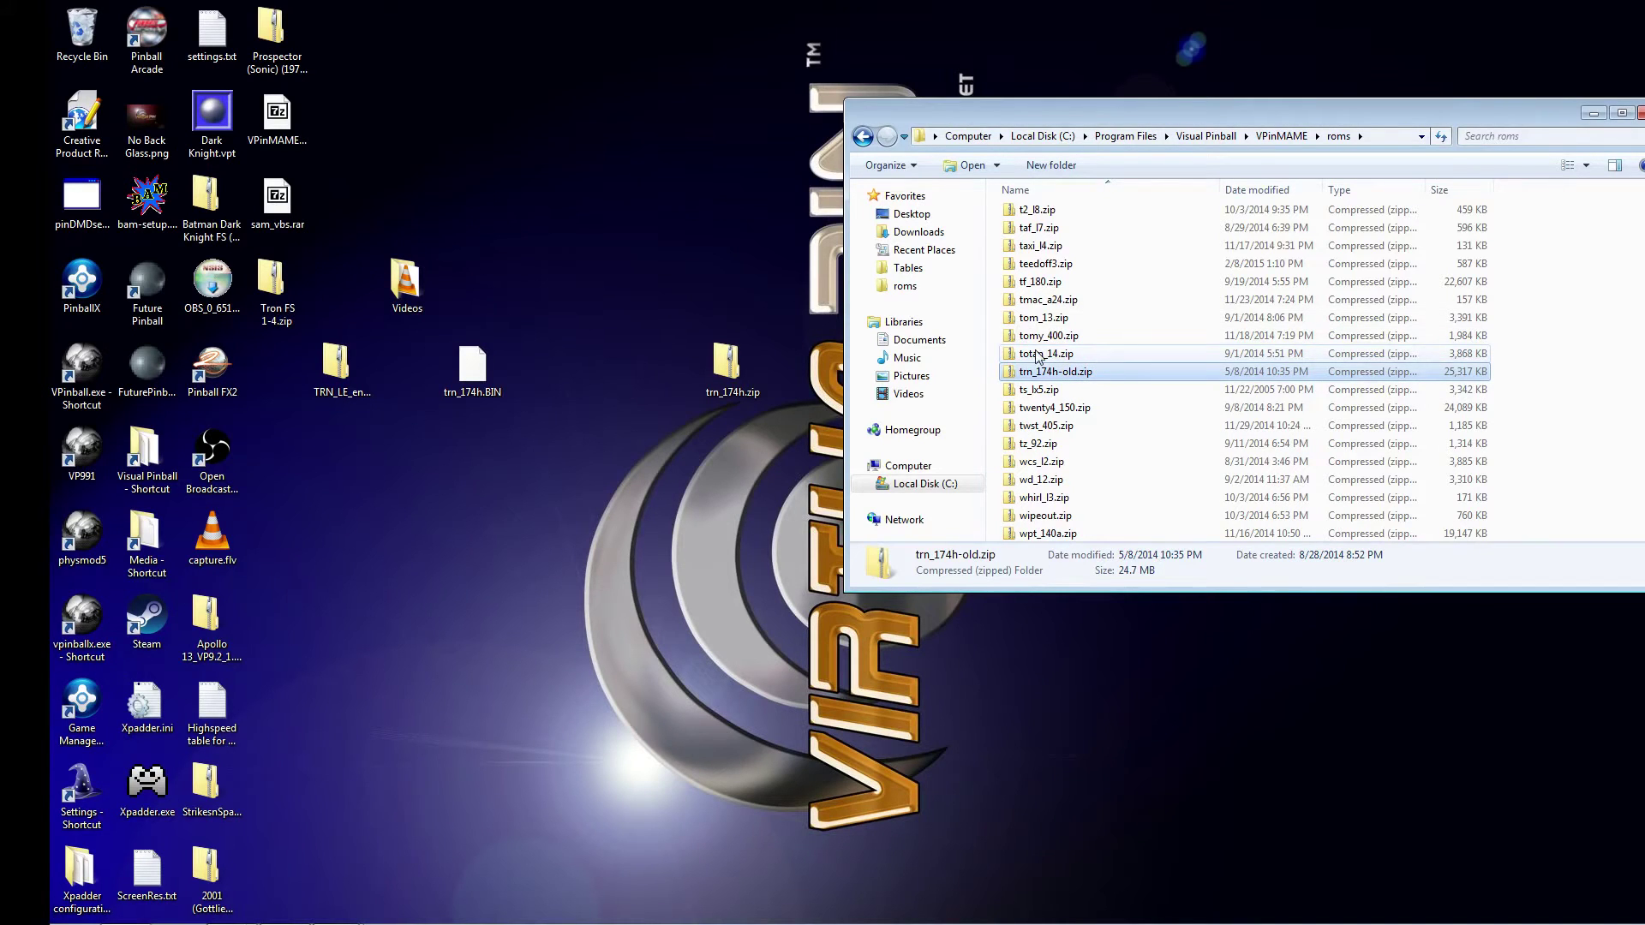
drag(728, 361, 1568, 342)
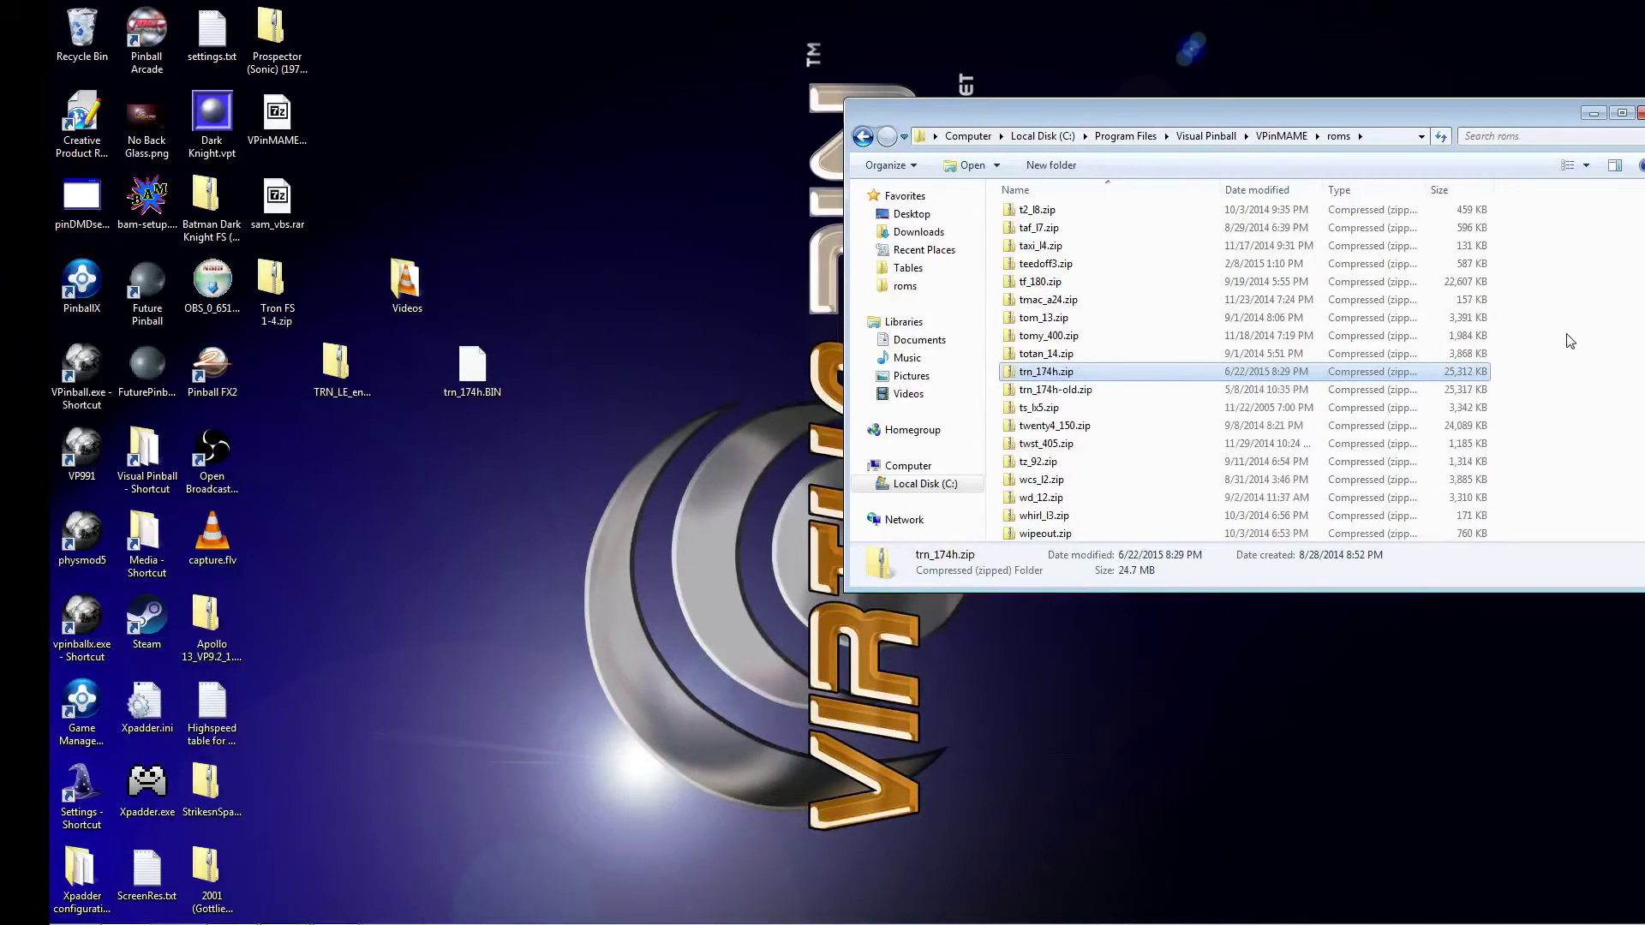
Return to the VPinMAME folder, run Setup.exe, test the Visual PinMAME installation, and dismiss any messages
click(864, 137)
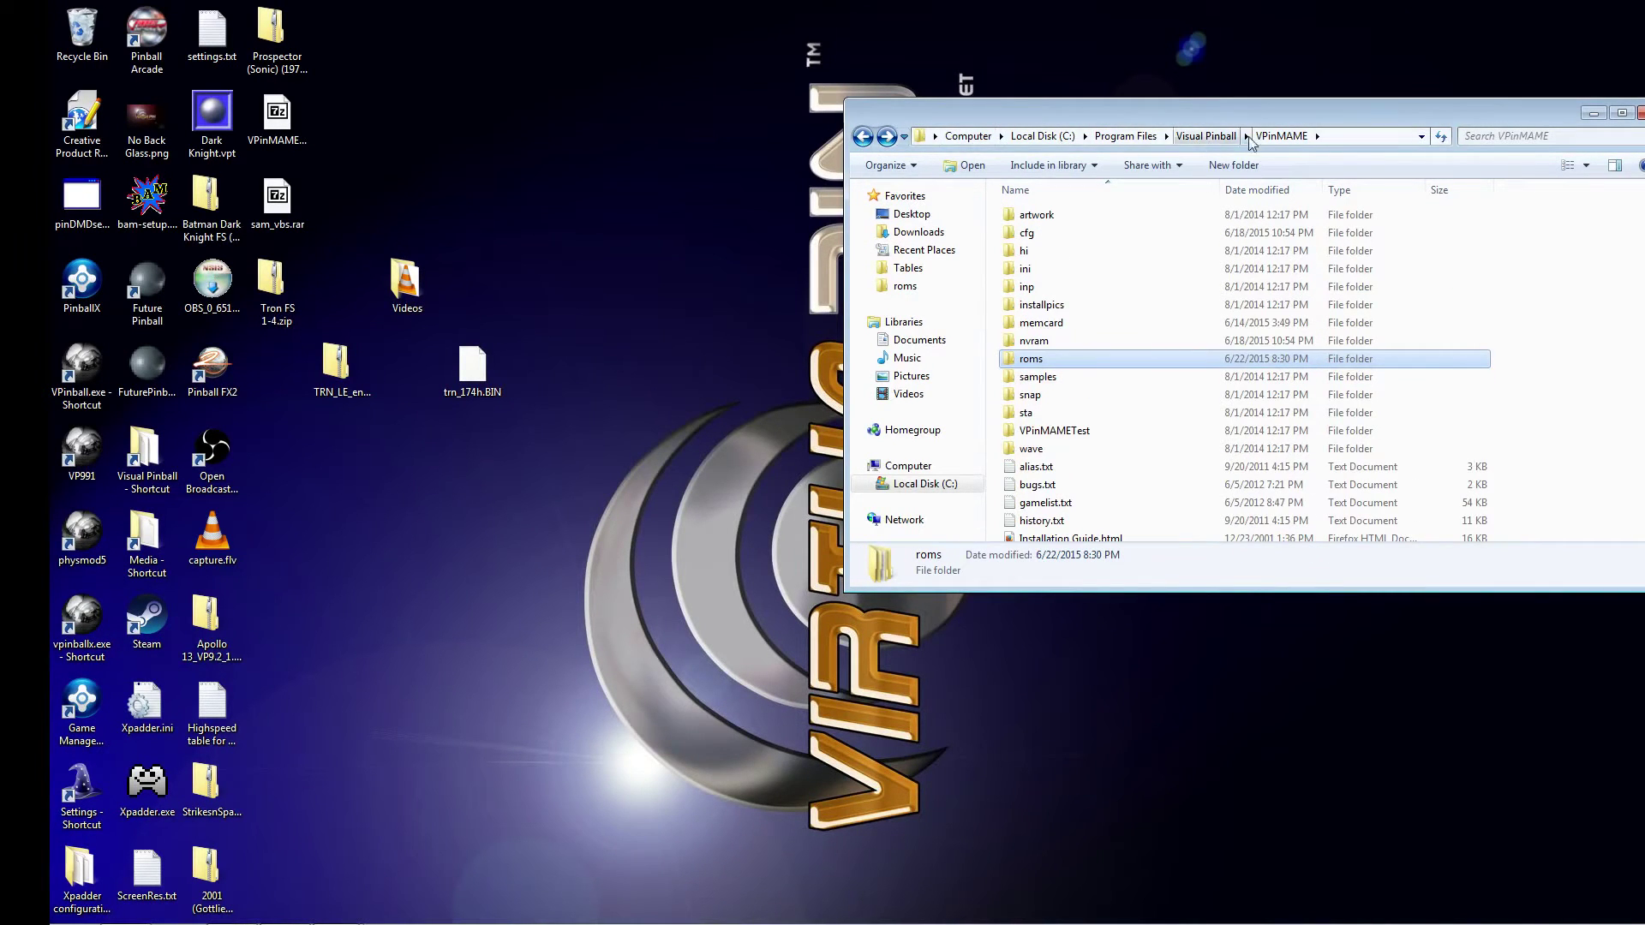
click(1047, 341)
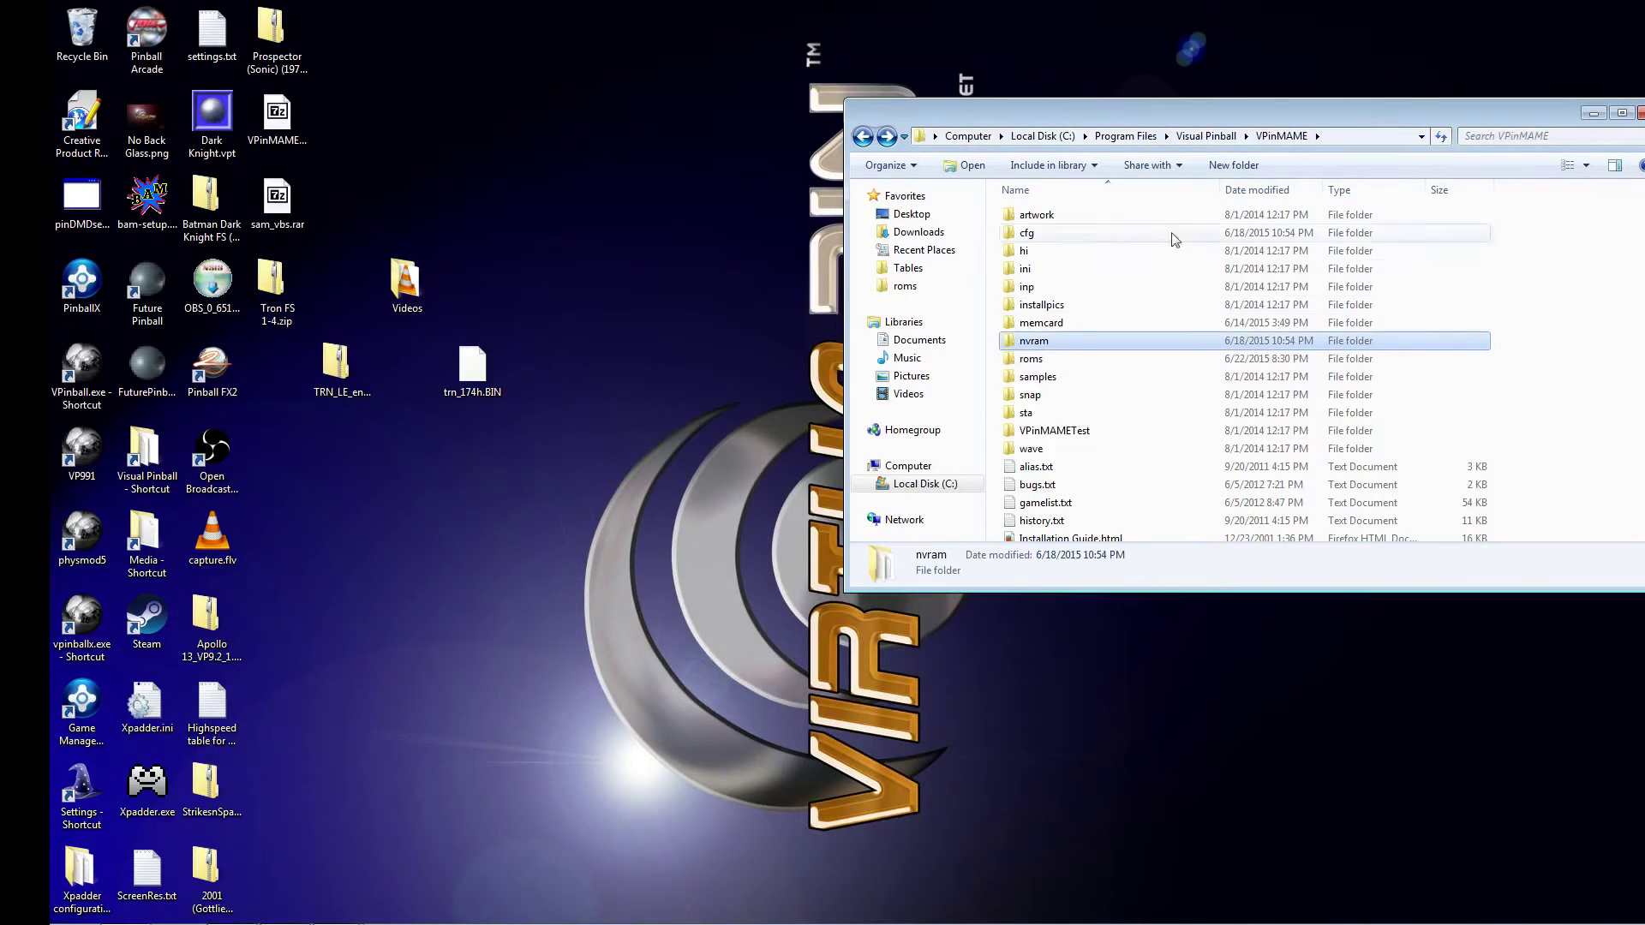
scroll(1133, 352, down, 4)
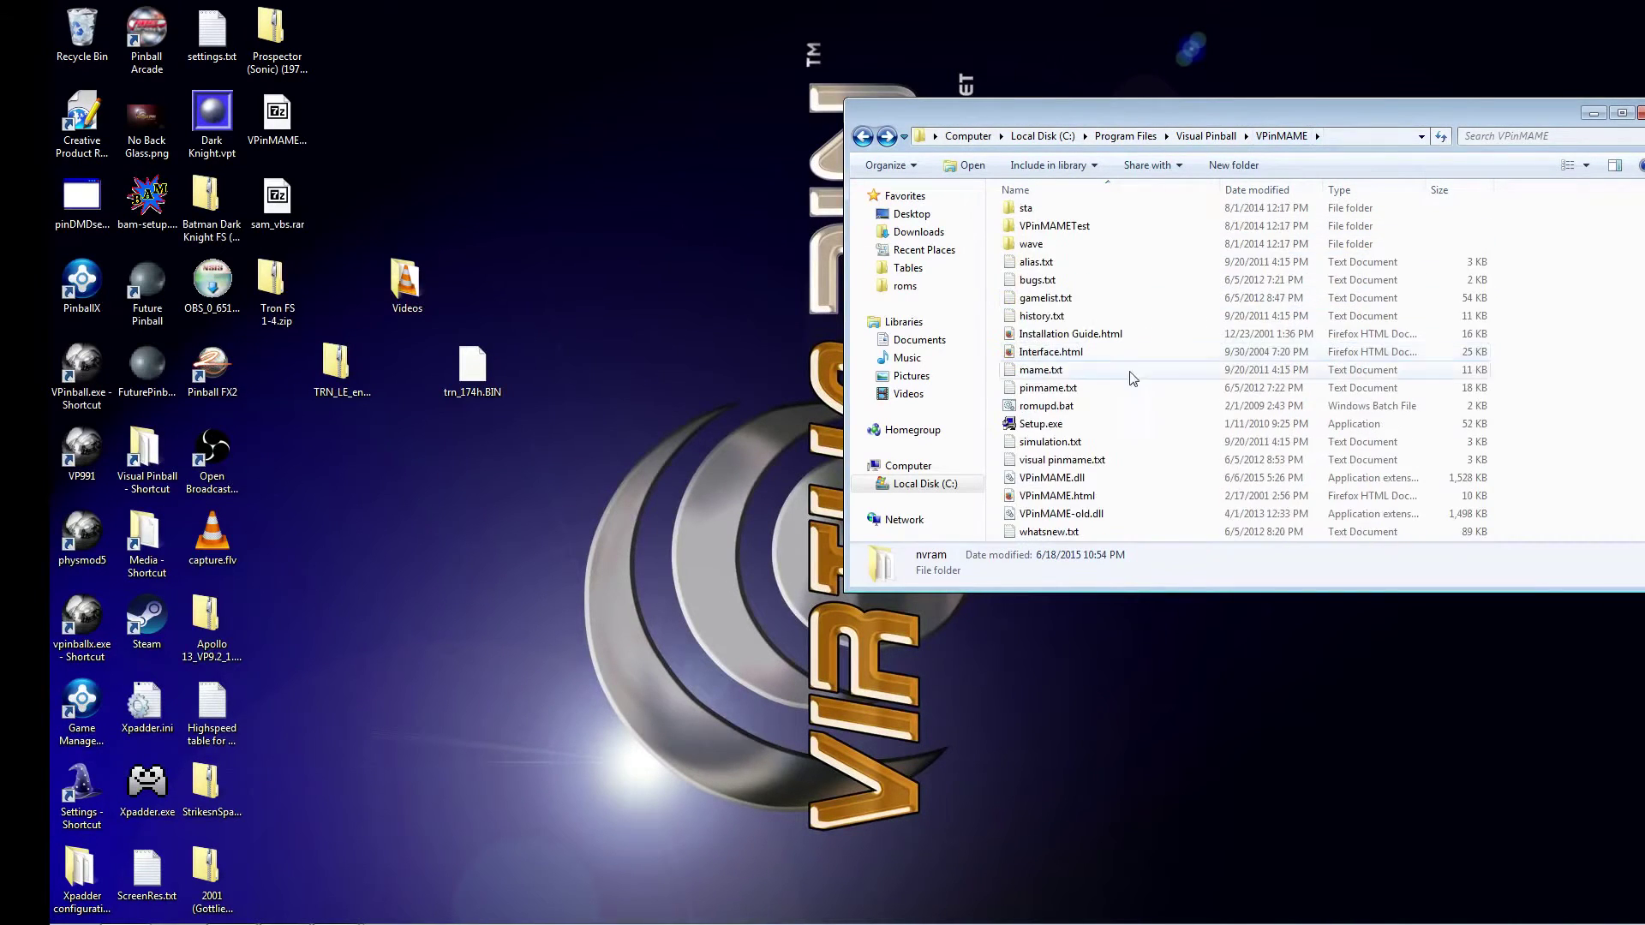
double_click(1079, 423)
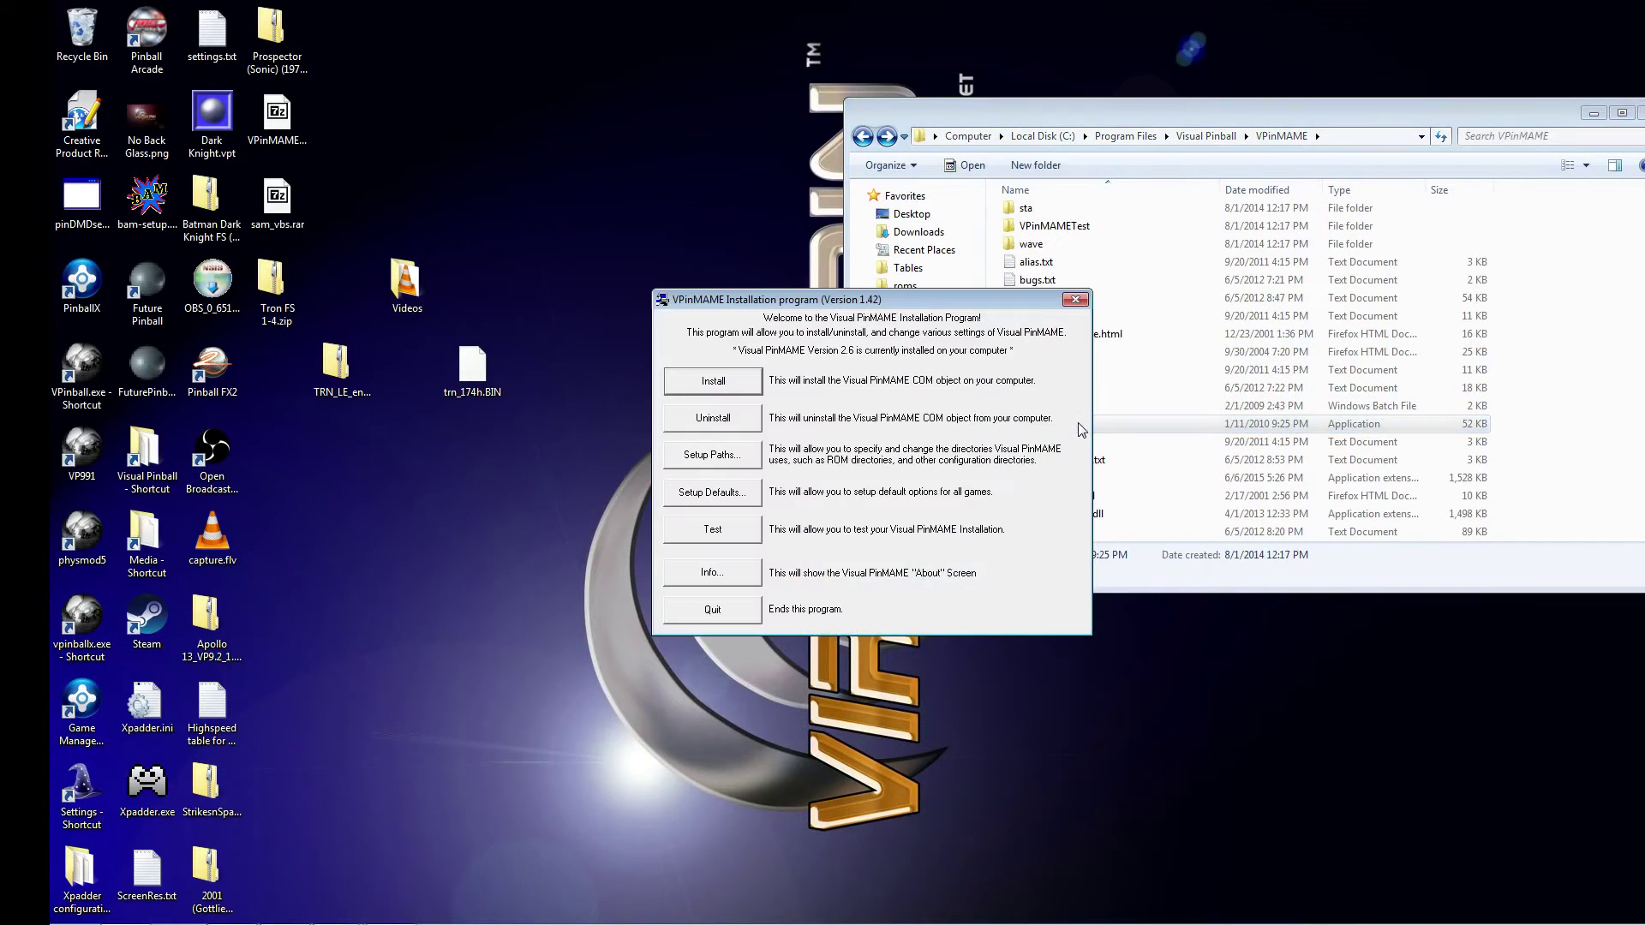
drag(992, 297, 891, 165)
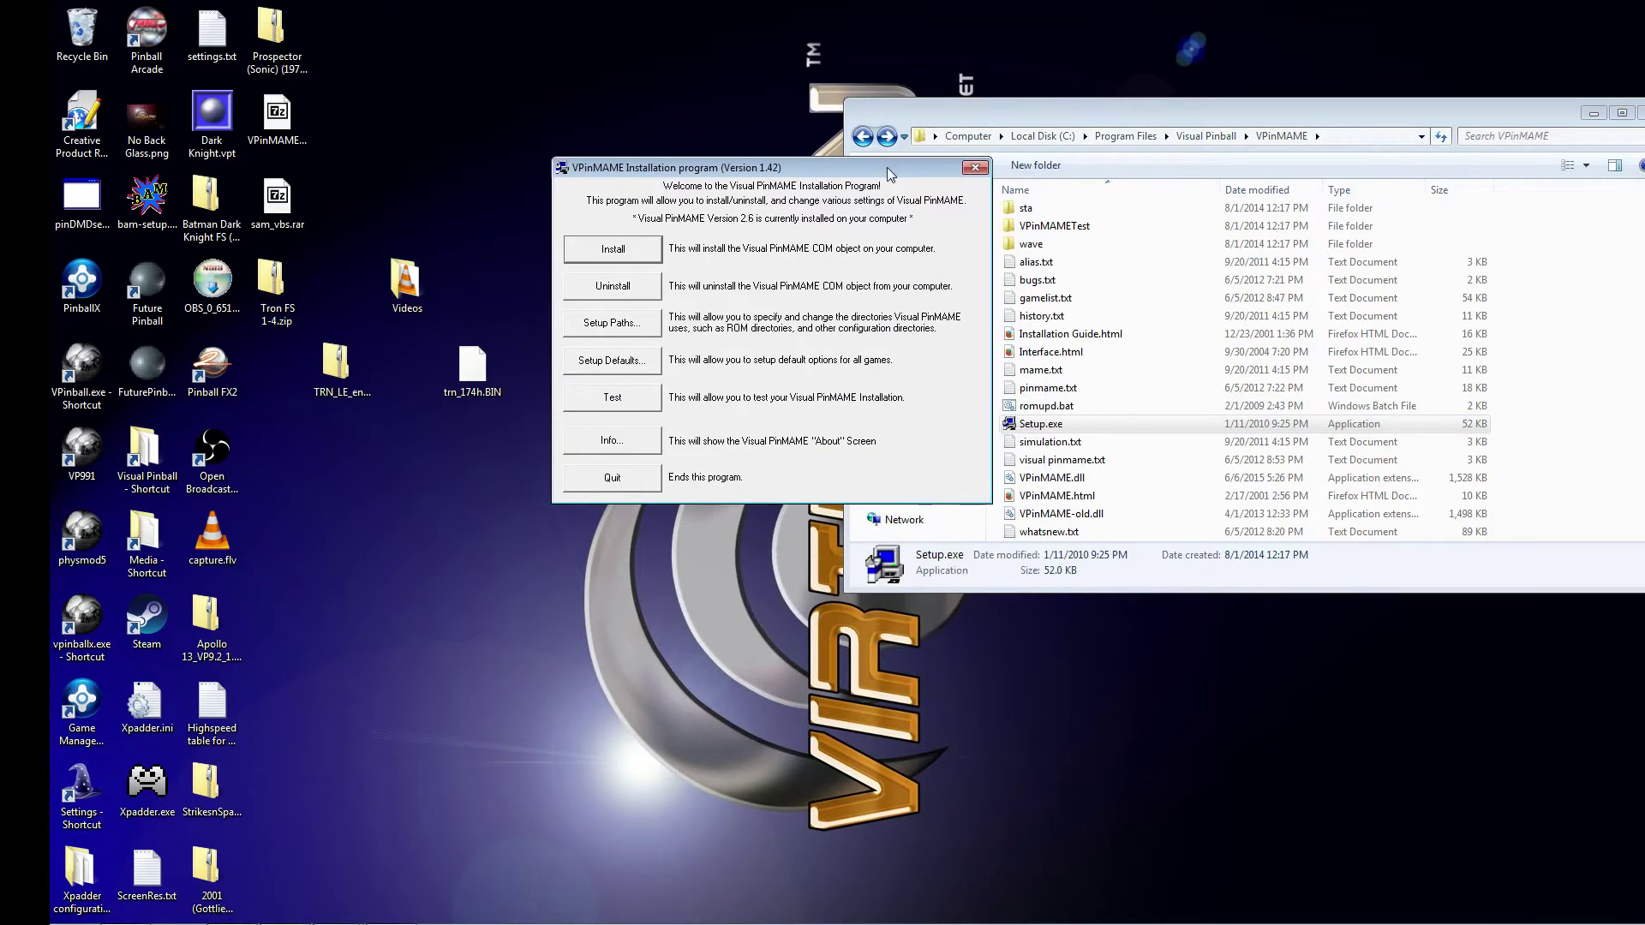
click(611, 396)
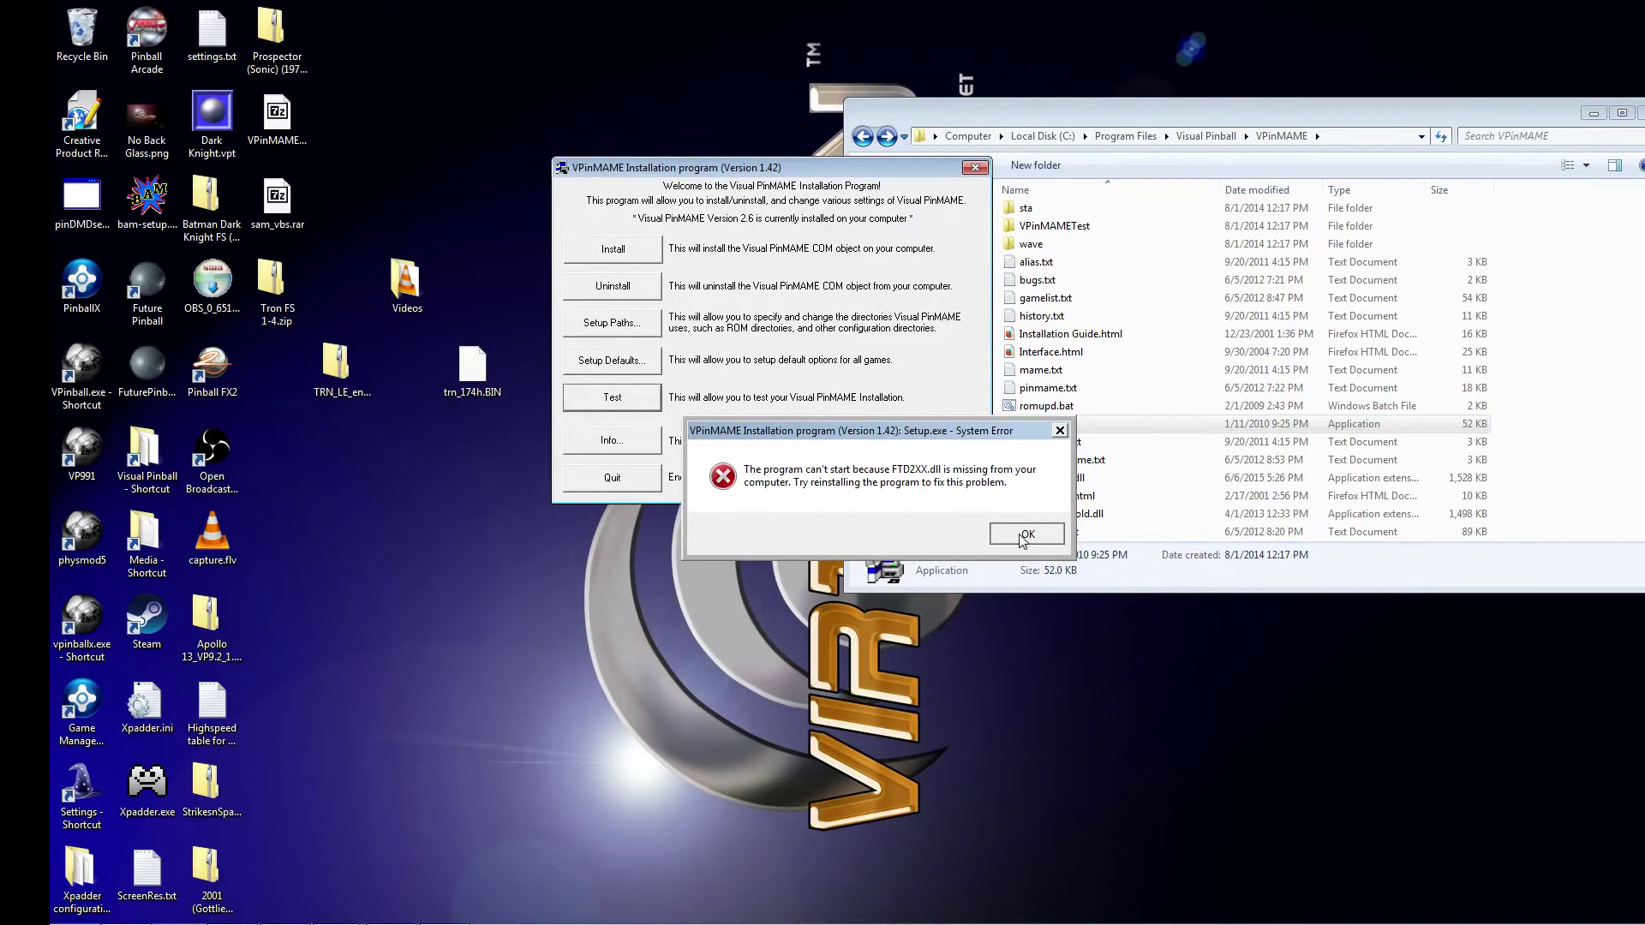
click(1026, 535)
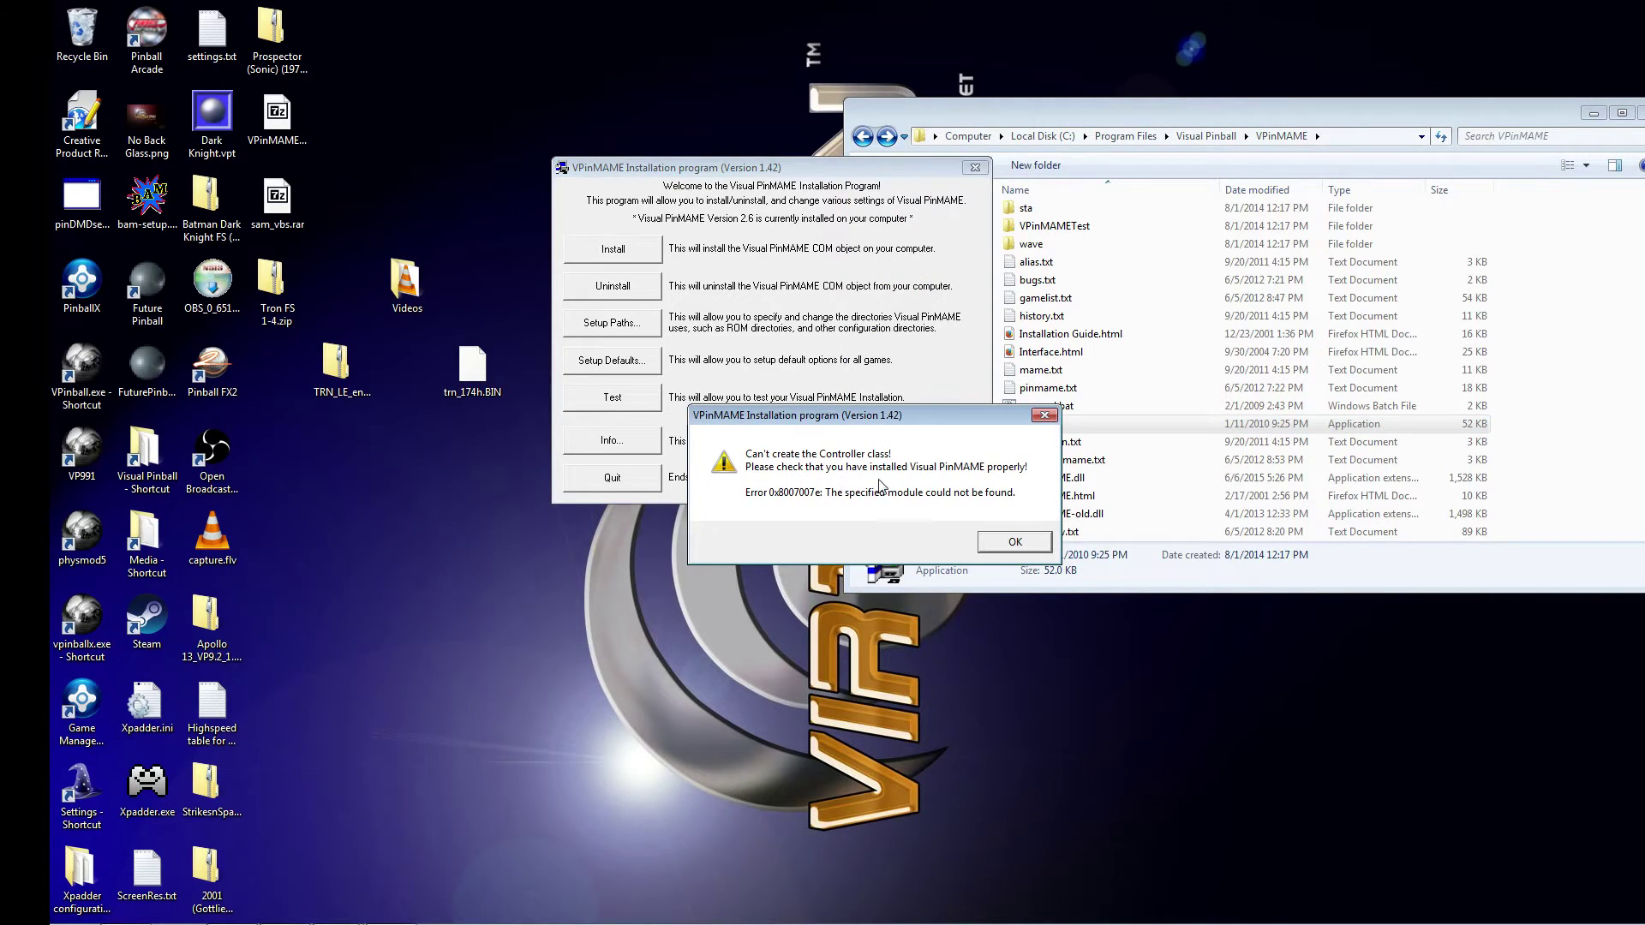
click(1016, 544)
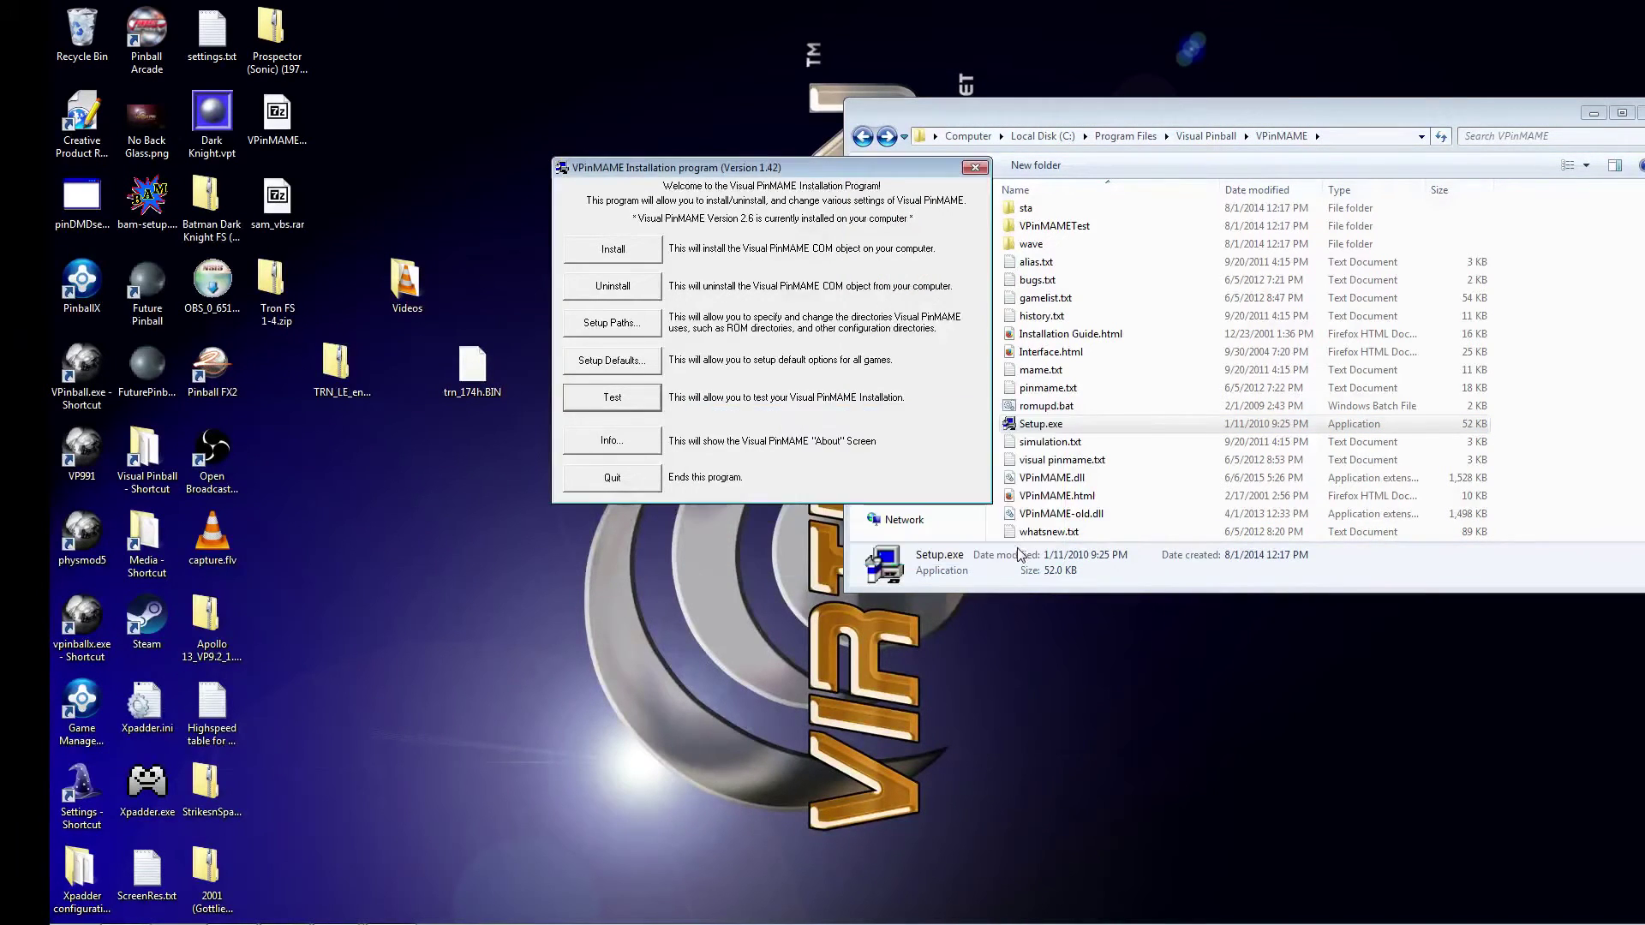
Repeat the Visual PinMAME installation test from the open setup program and dismiss its messages
key(Return)
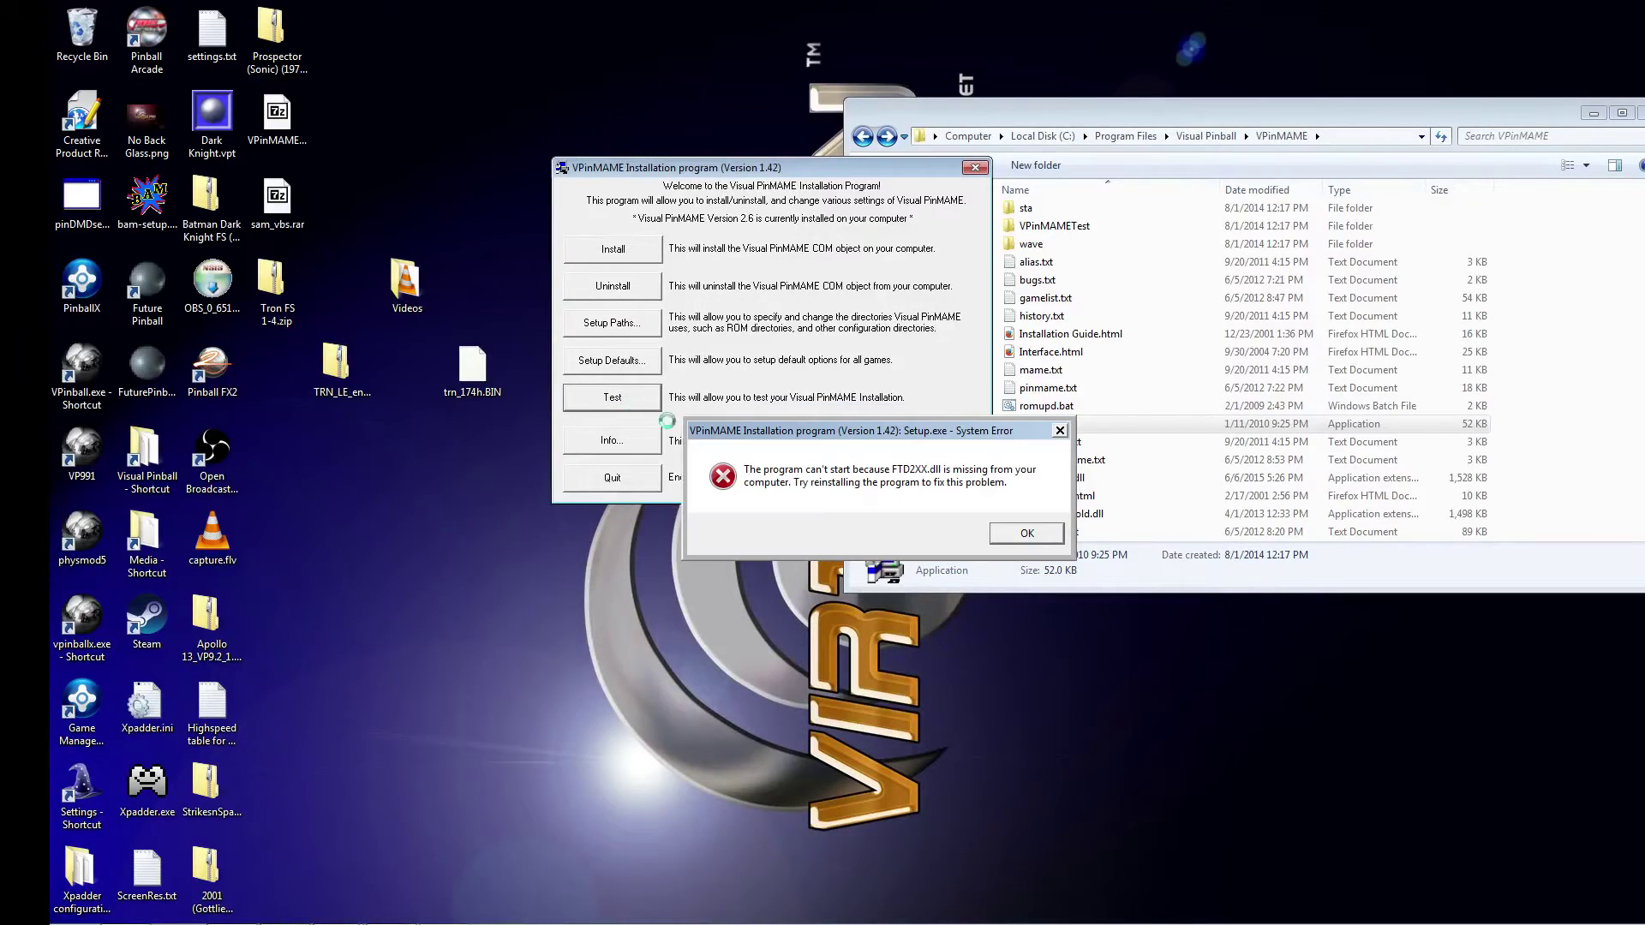
click(1026, 536)
click(1025, 536)
click(830, 481)
click(1031, 539)
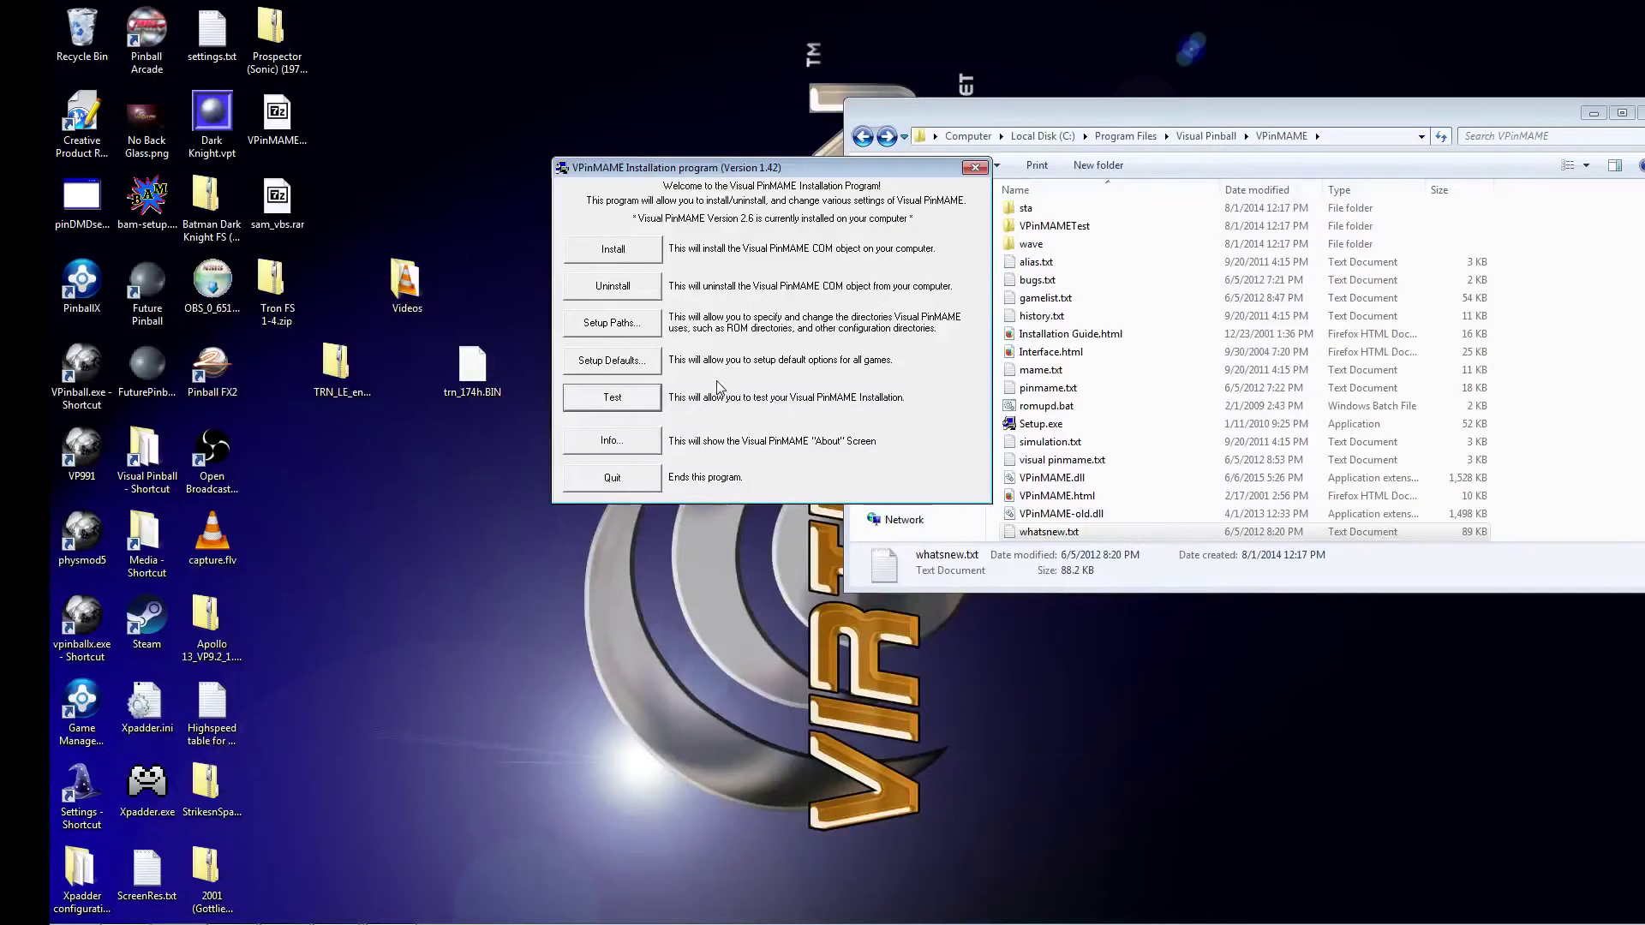
Try to install the Visual PinMAME COM object, dismiss the messages, and close the setup program
click(604, 250)
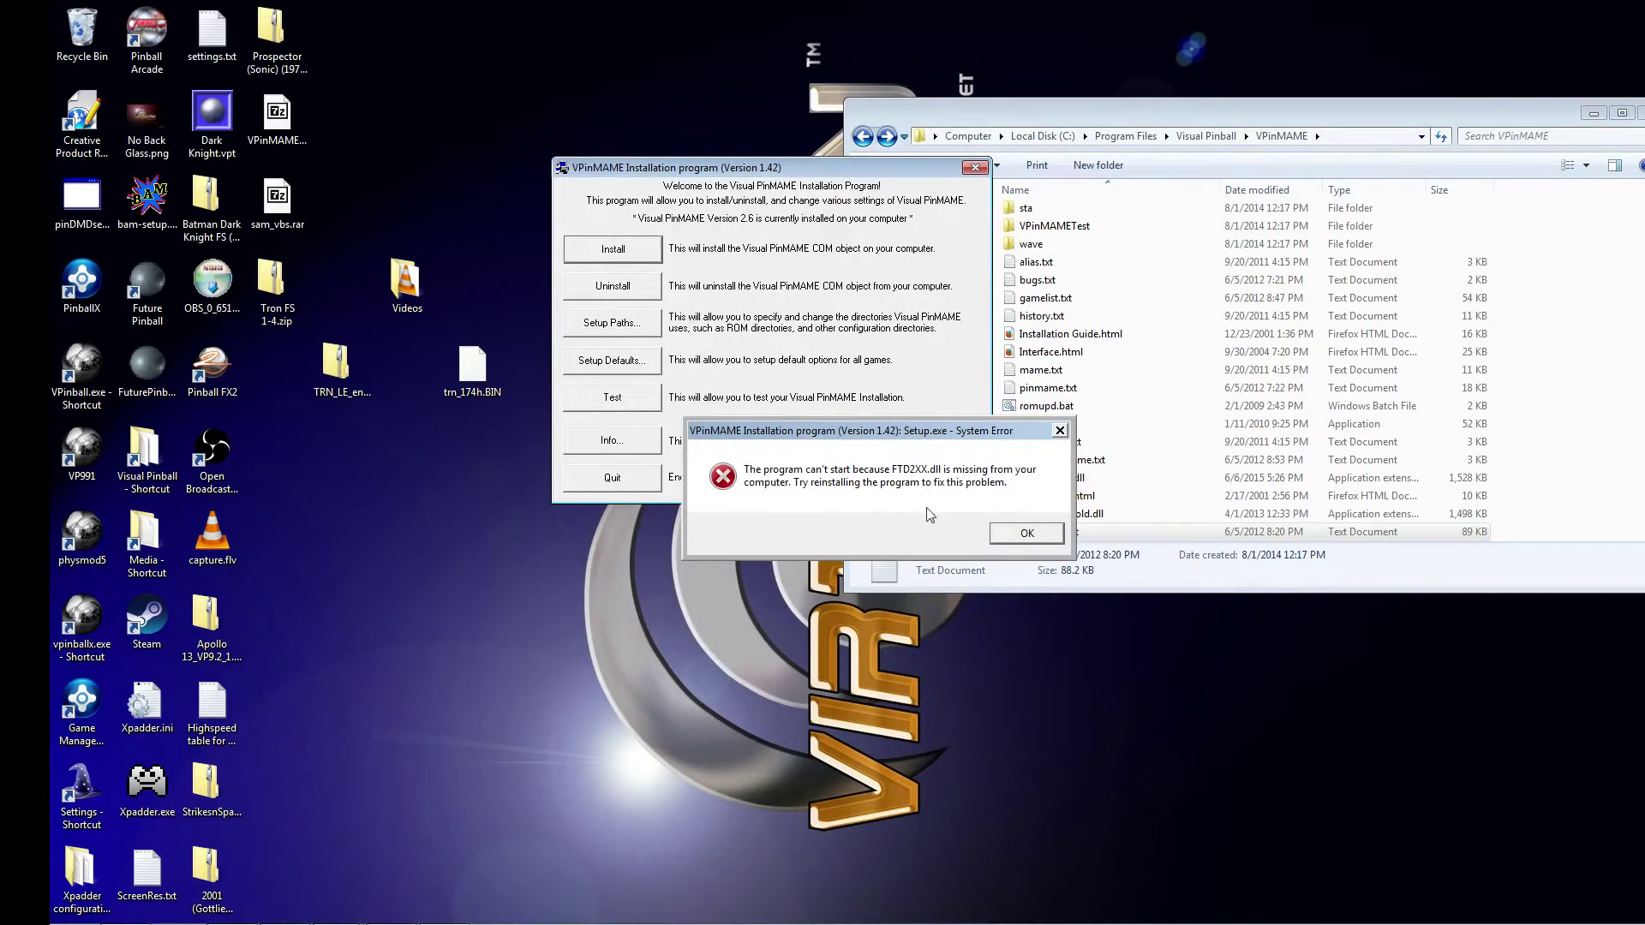
click(1027, 532)
click(999, 543)
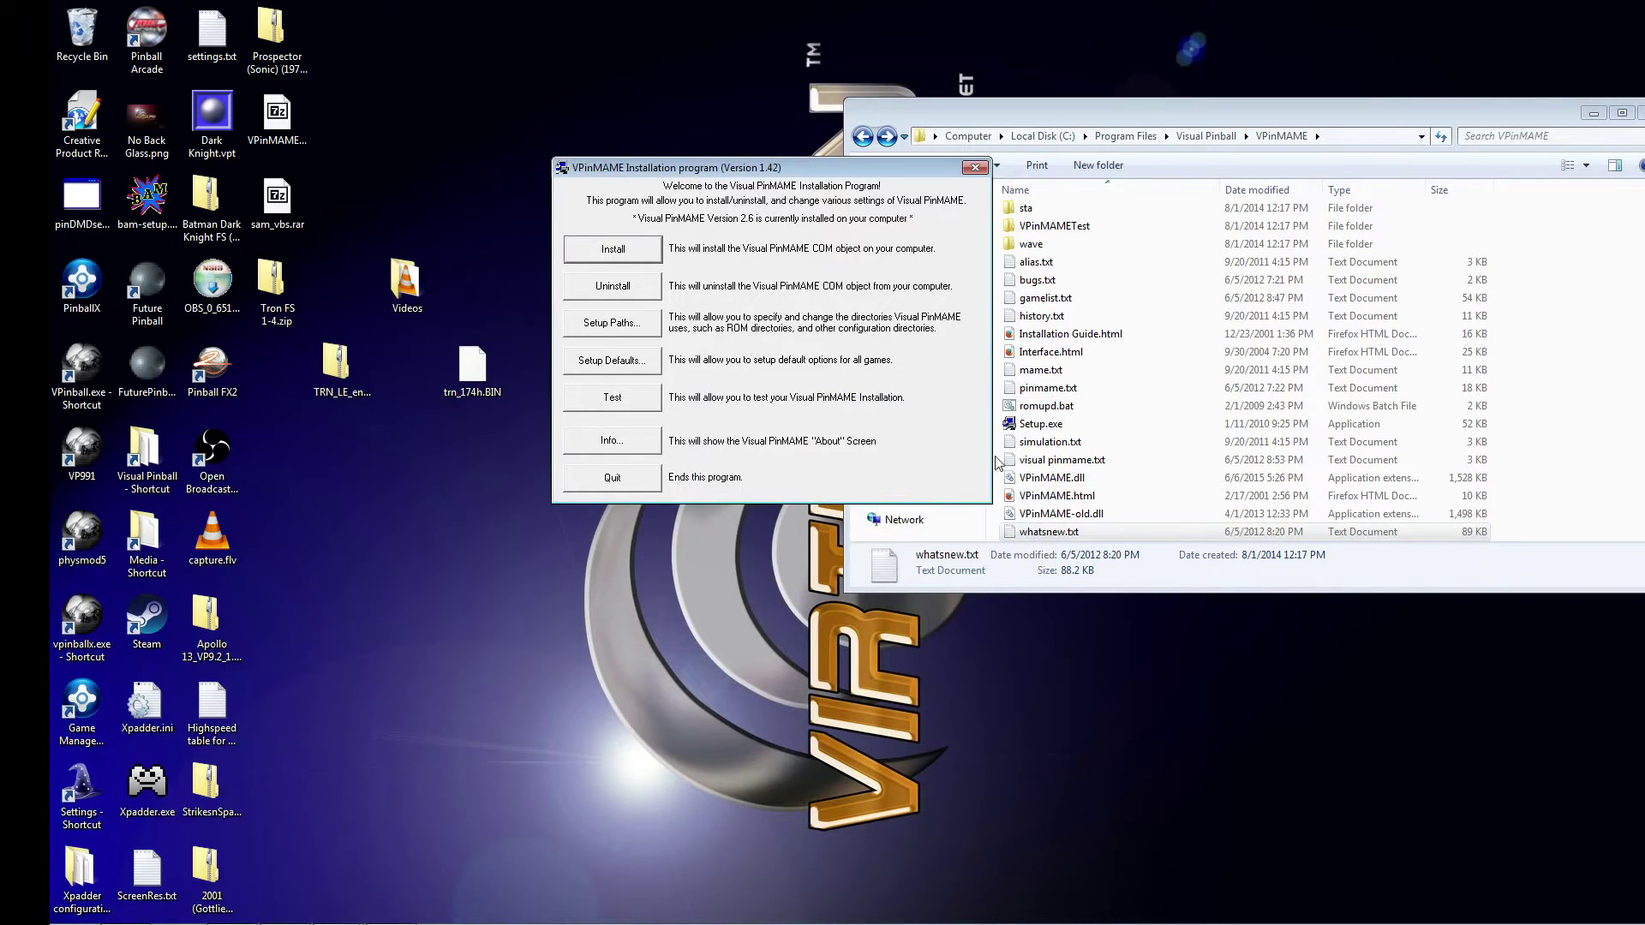
click(974, 167)
Check the details of VPinMAME.dll, run Setup.exe again to test the installation, and close the setup program
click(1087, 406)
scroll(1177, 455, down, 1)
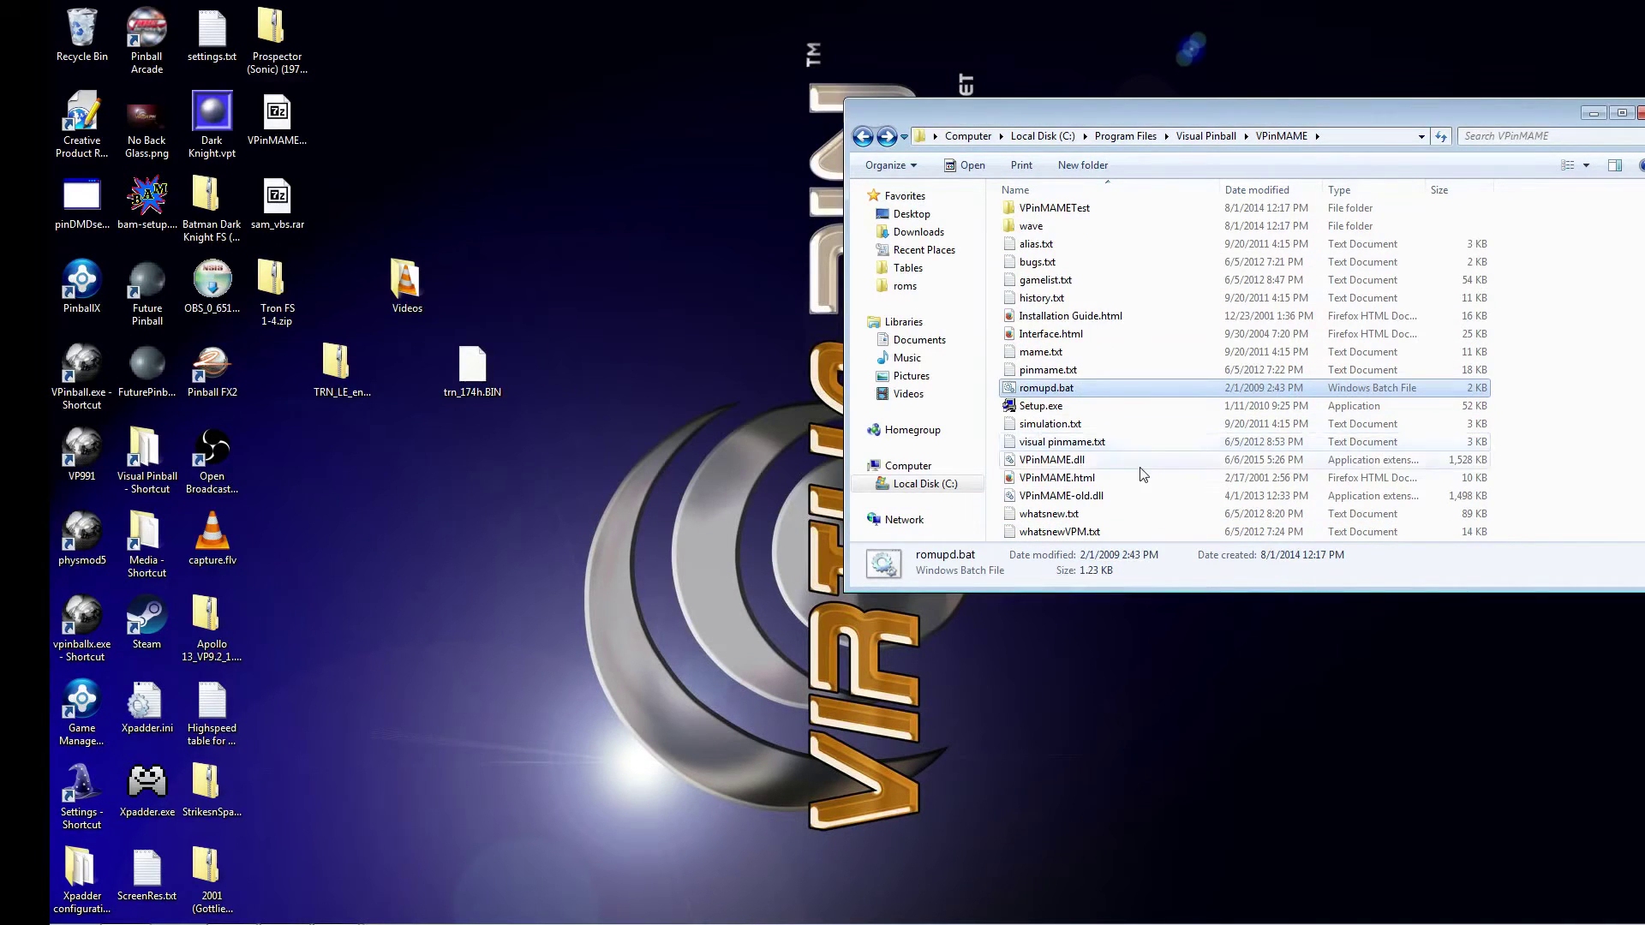
click(1142, 467)
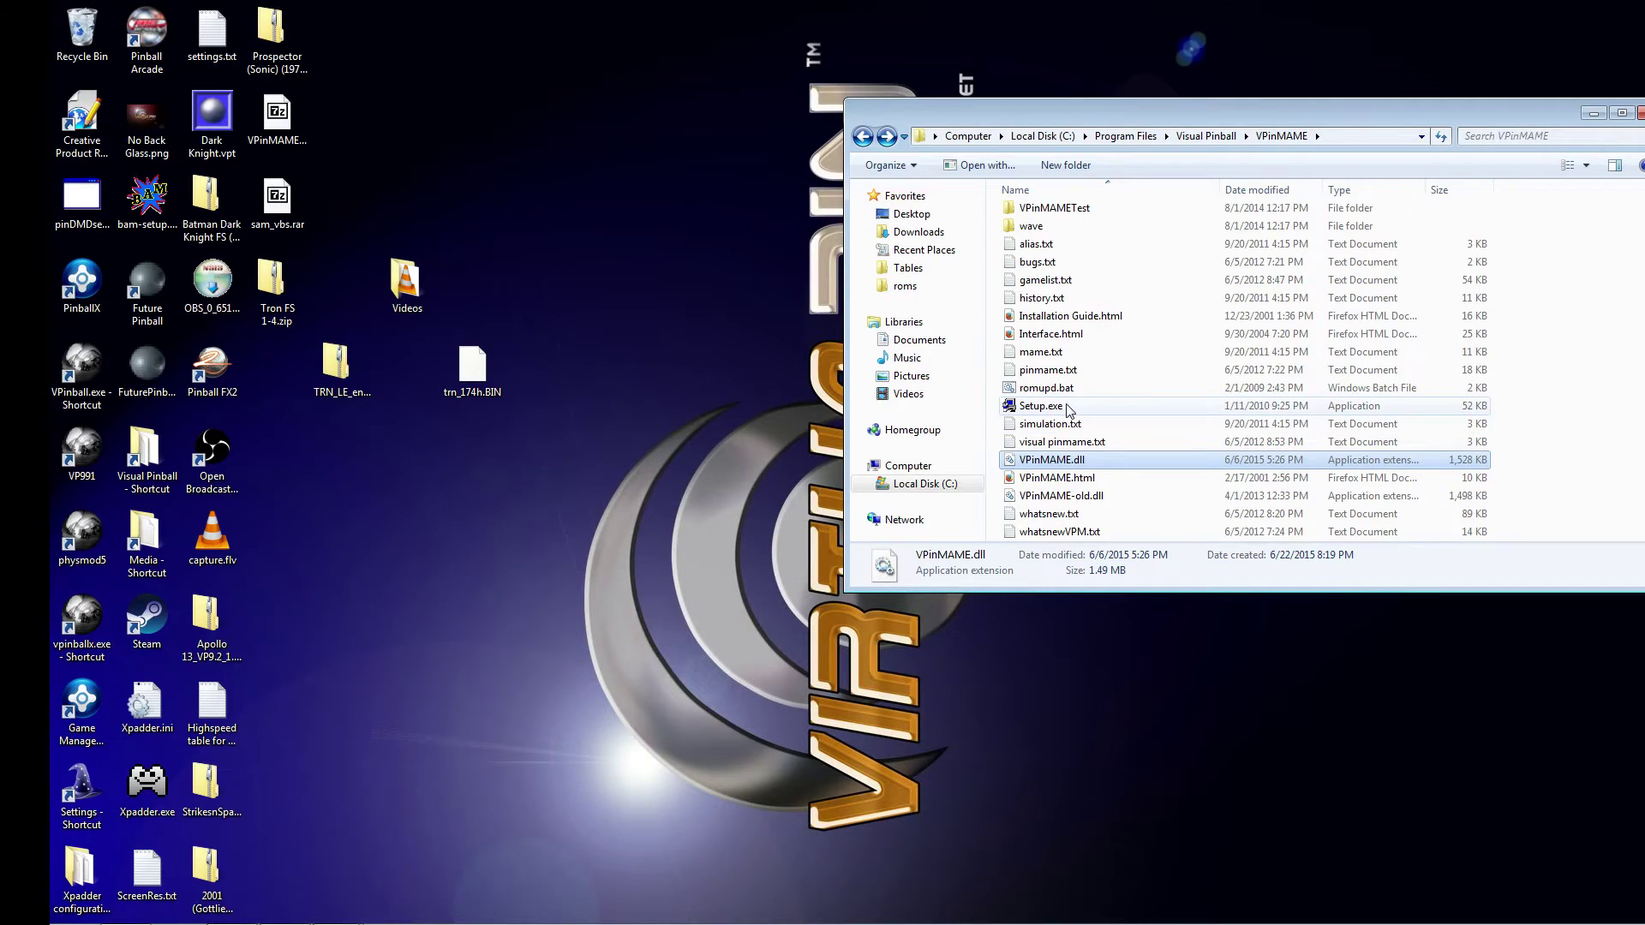
double_click(1040, 406)
click(702, 536)
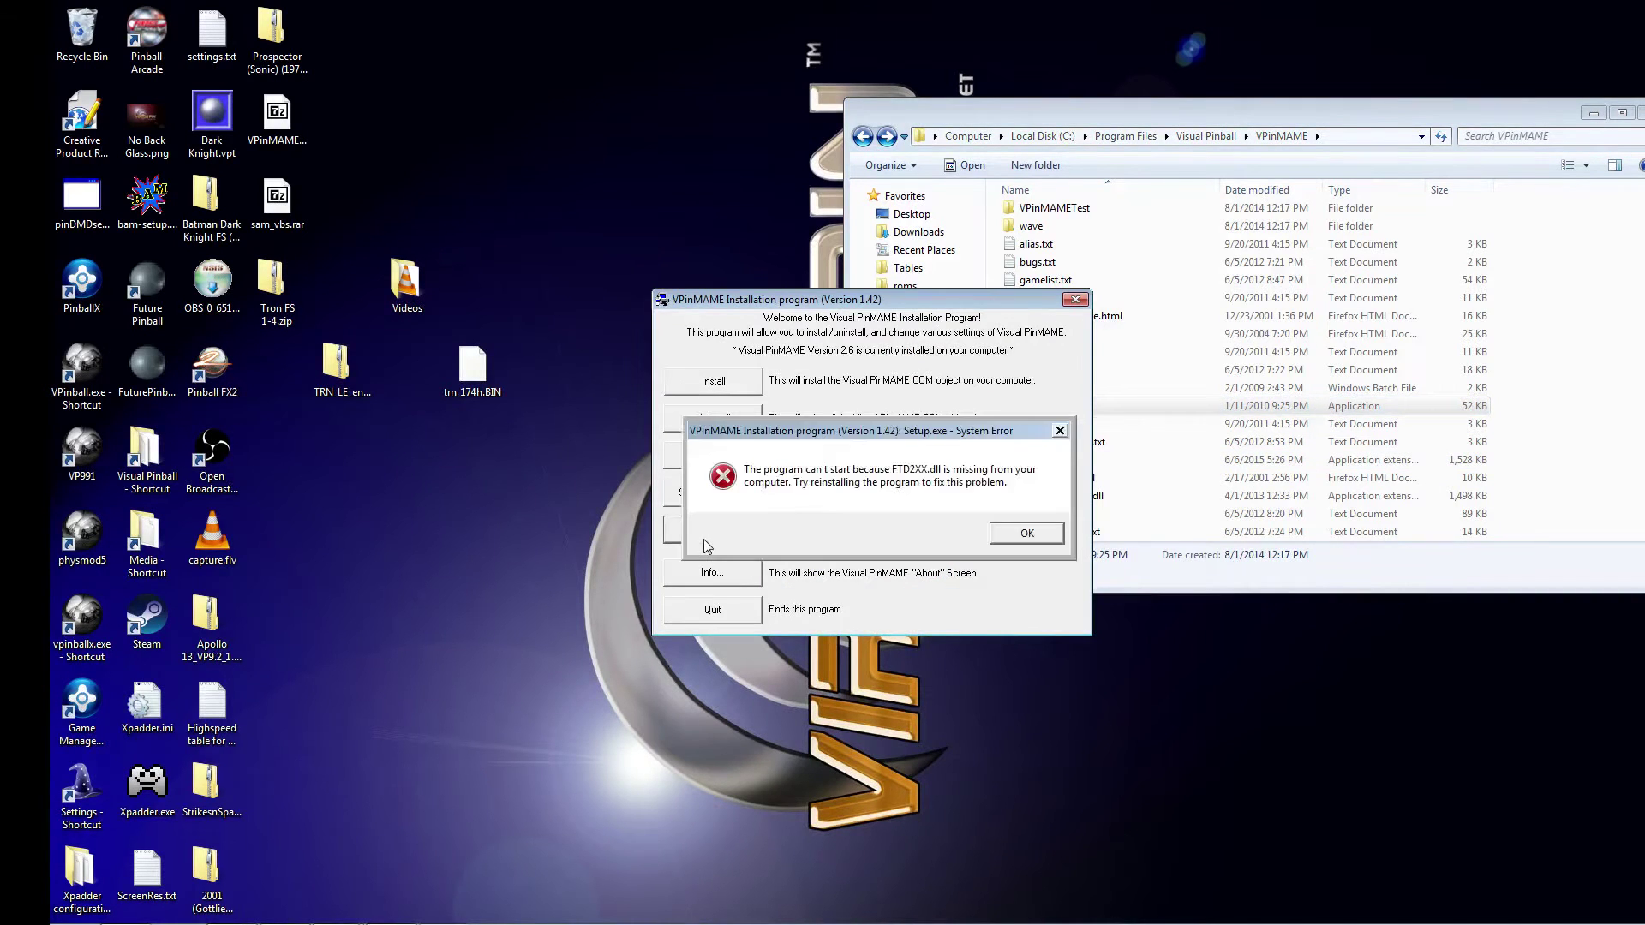
click(1027, 534)
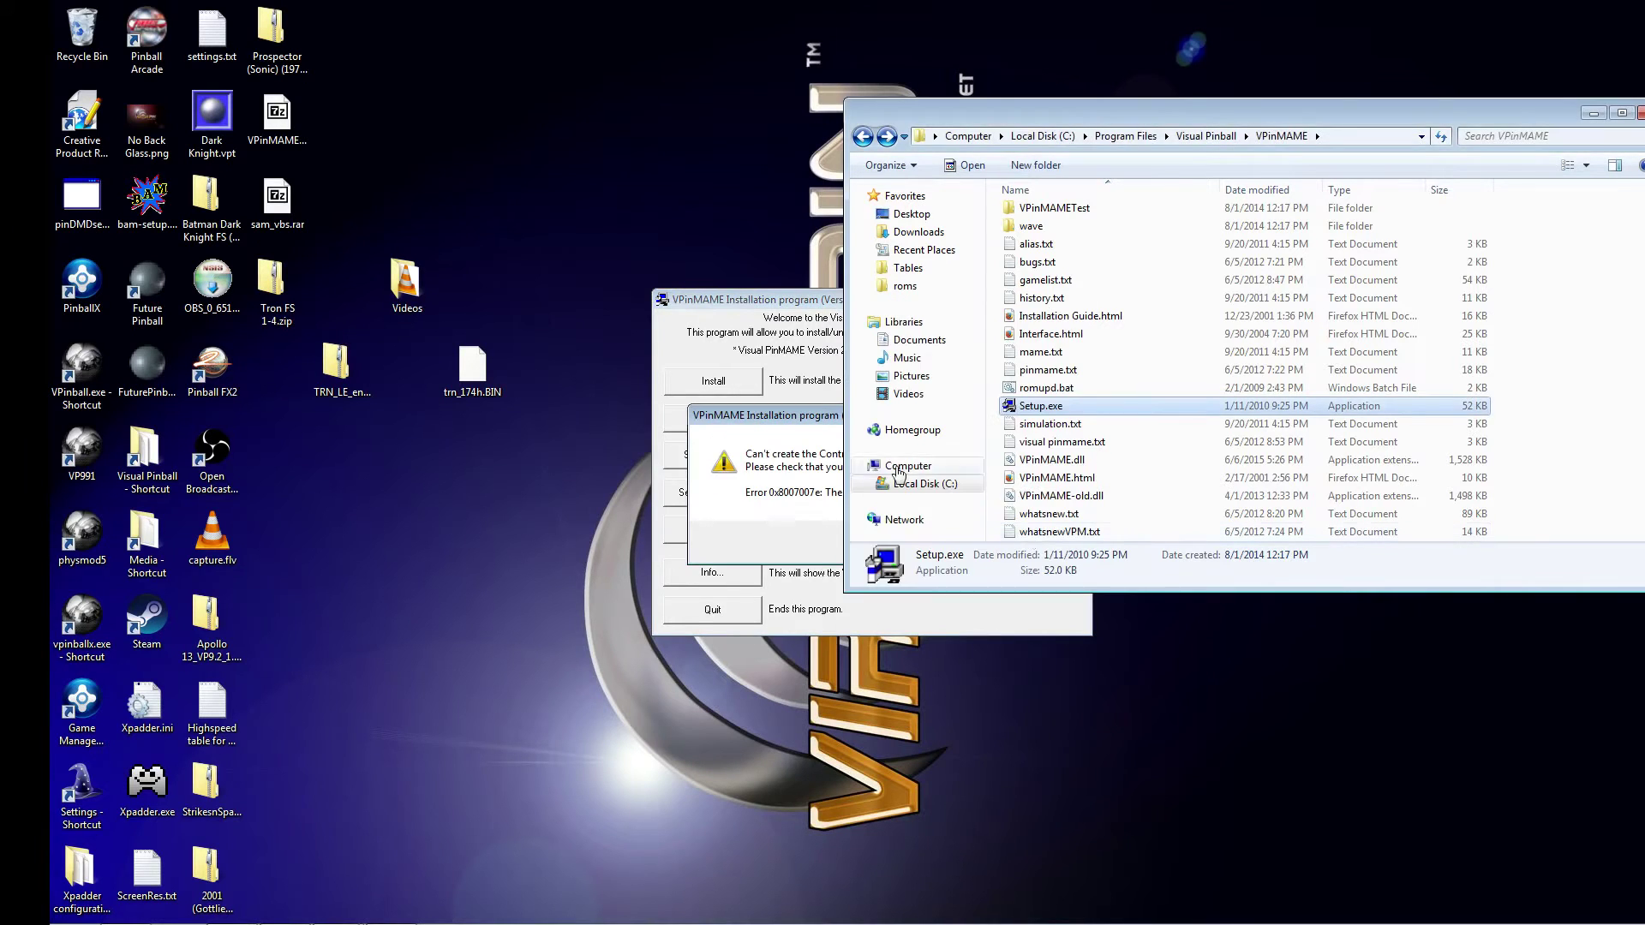
click(1019, 541)
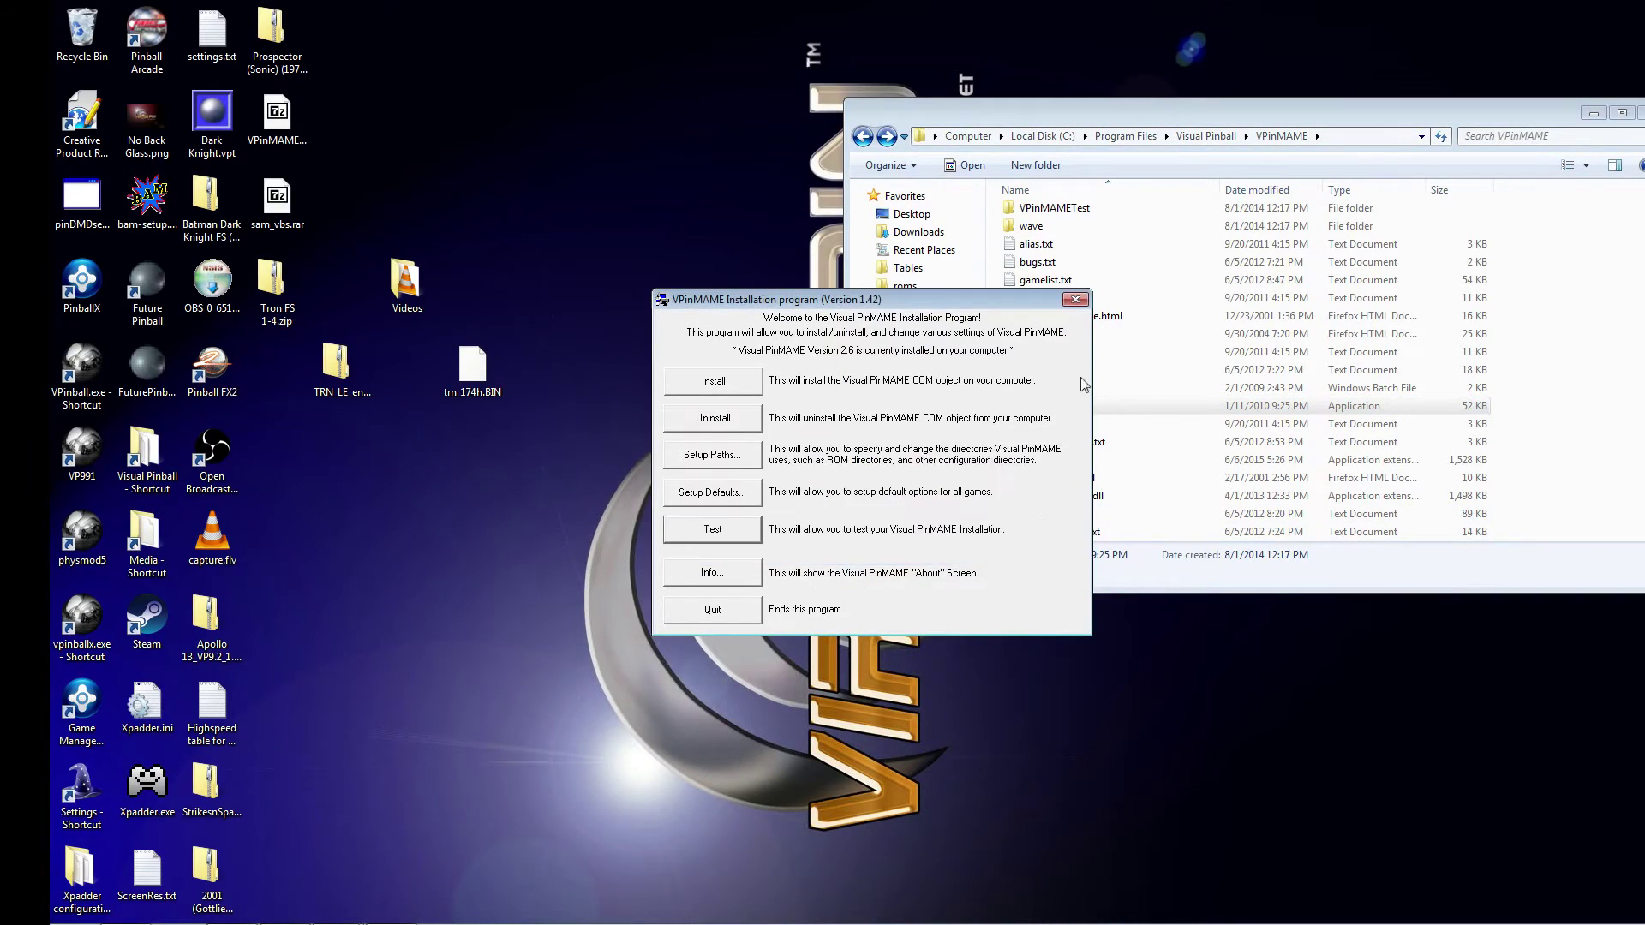
click(1076, 299)
click(1095, 354)
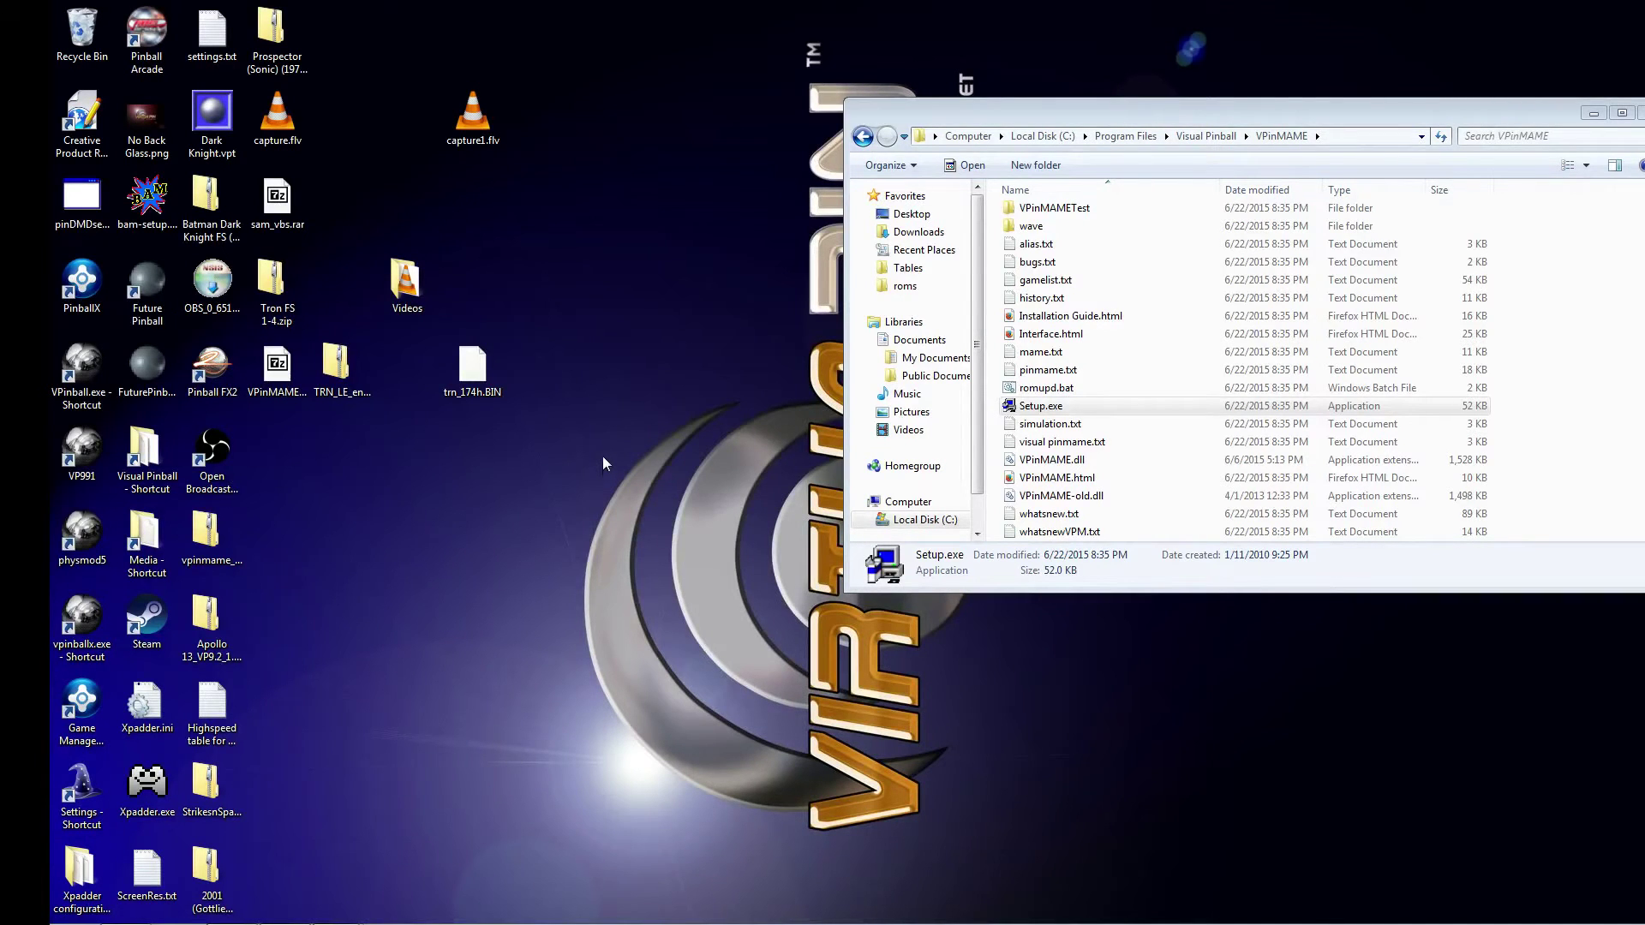
Switch to Firefox, download VPinMAME_SAM_PINDMD1_UNIFIED_2.12.rar from the VPUniverse download page, and minimize the browser
mouse_move(512, 921)
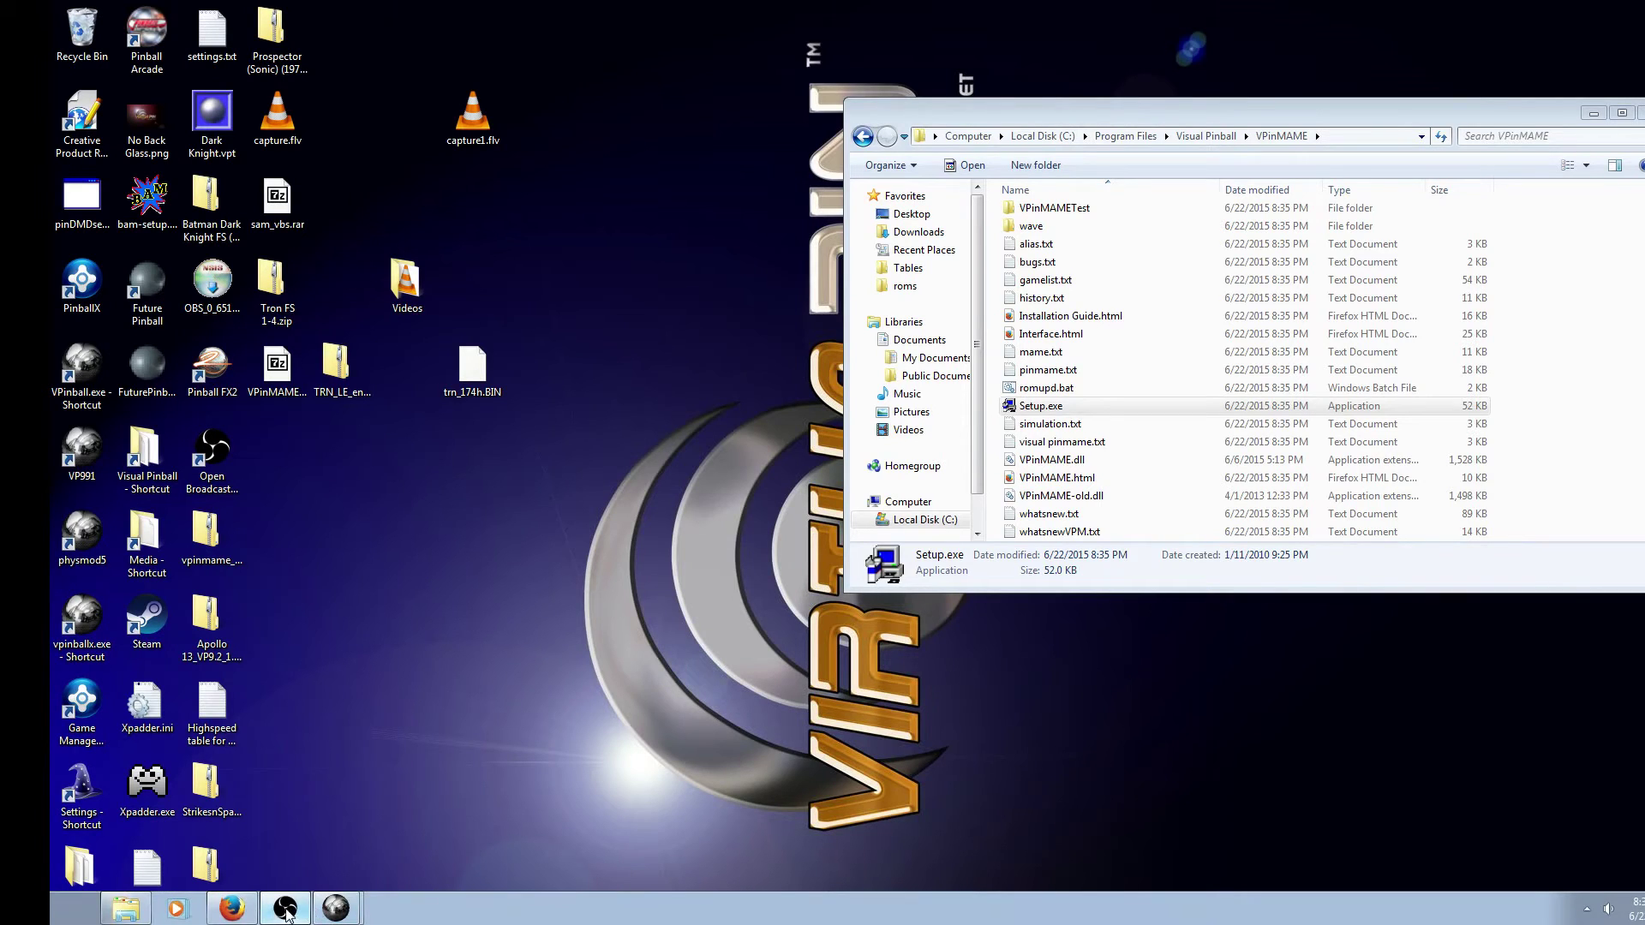
click(245, 906)
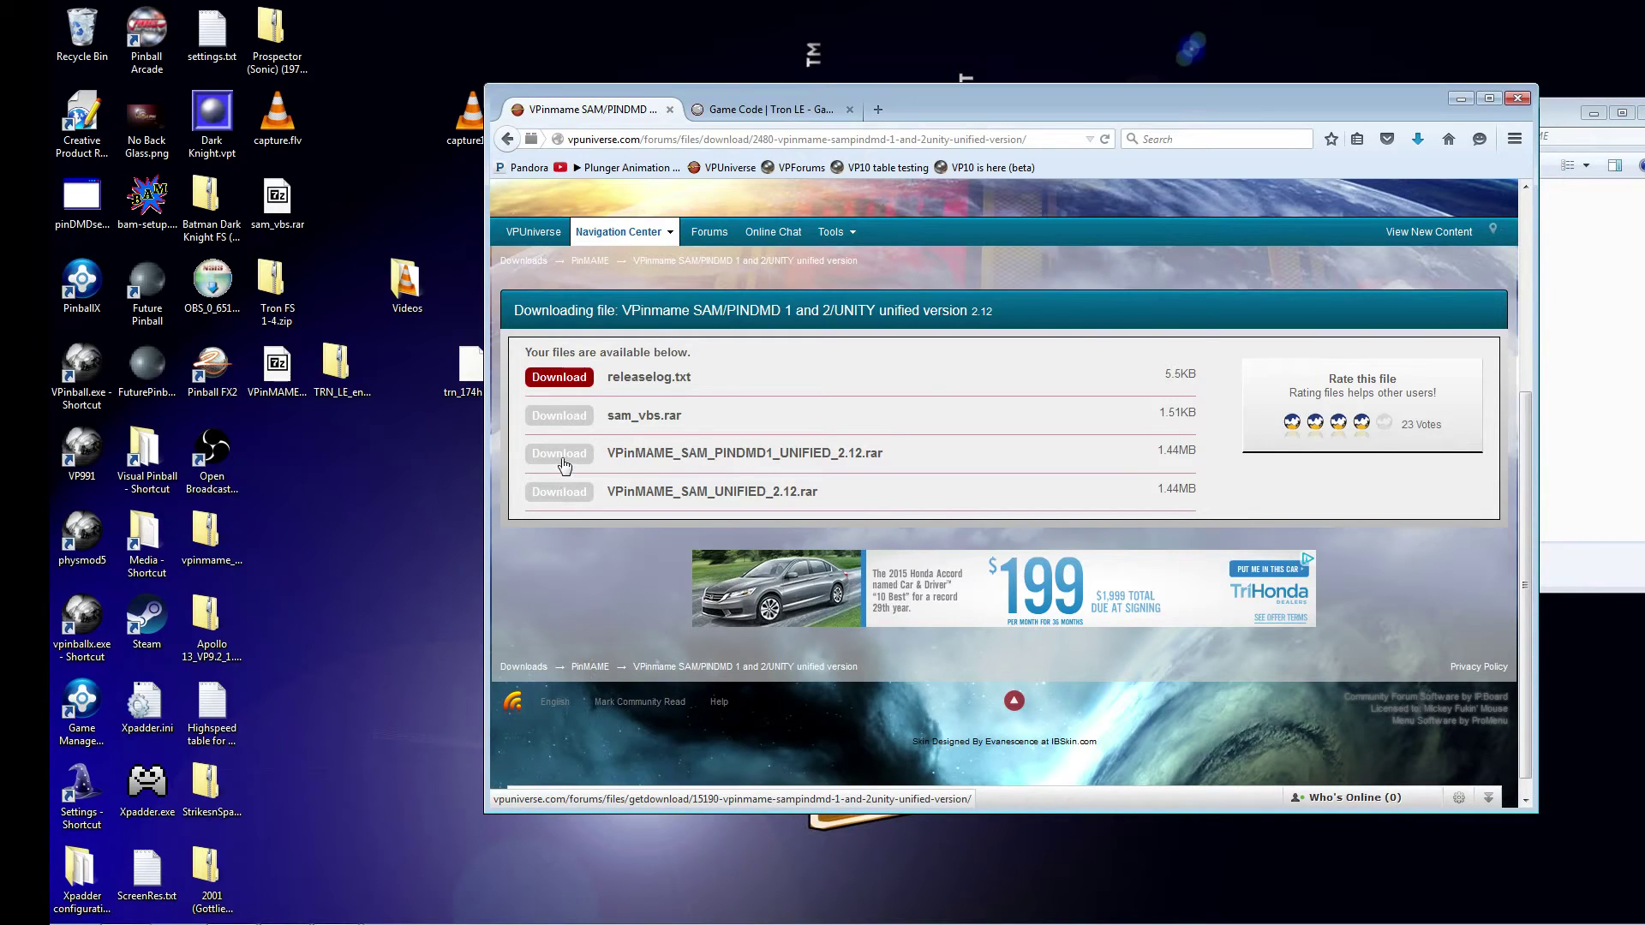
click(561, 456)
click(1191, 391)
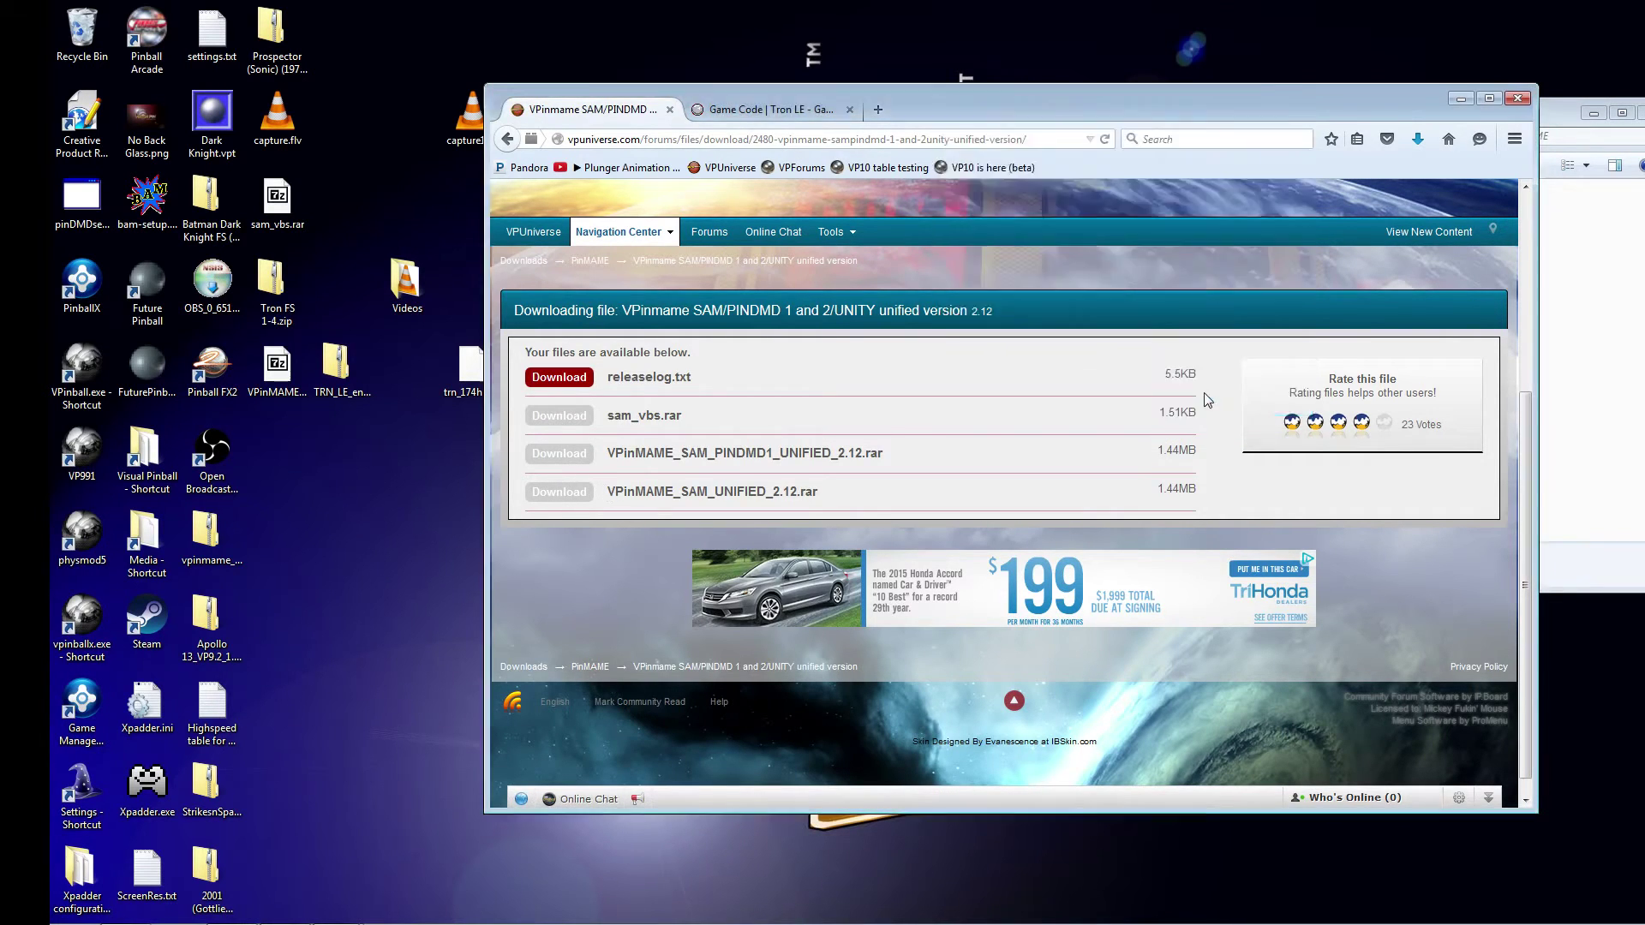
click(1181, 516)
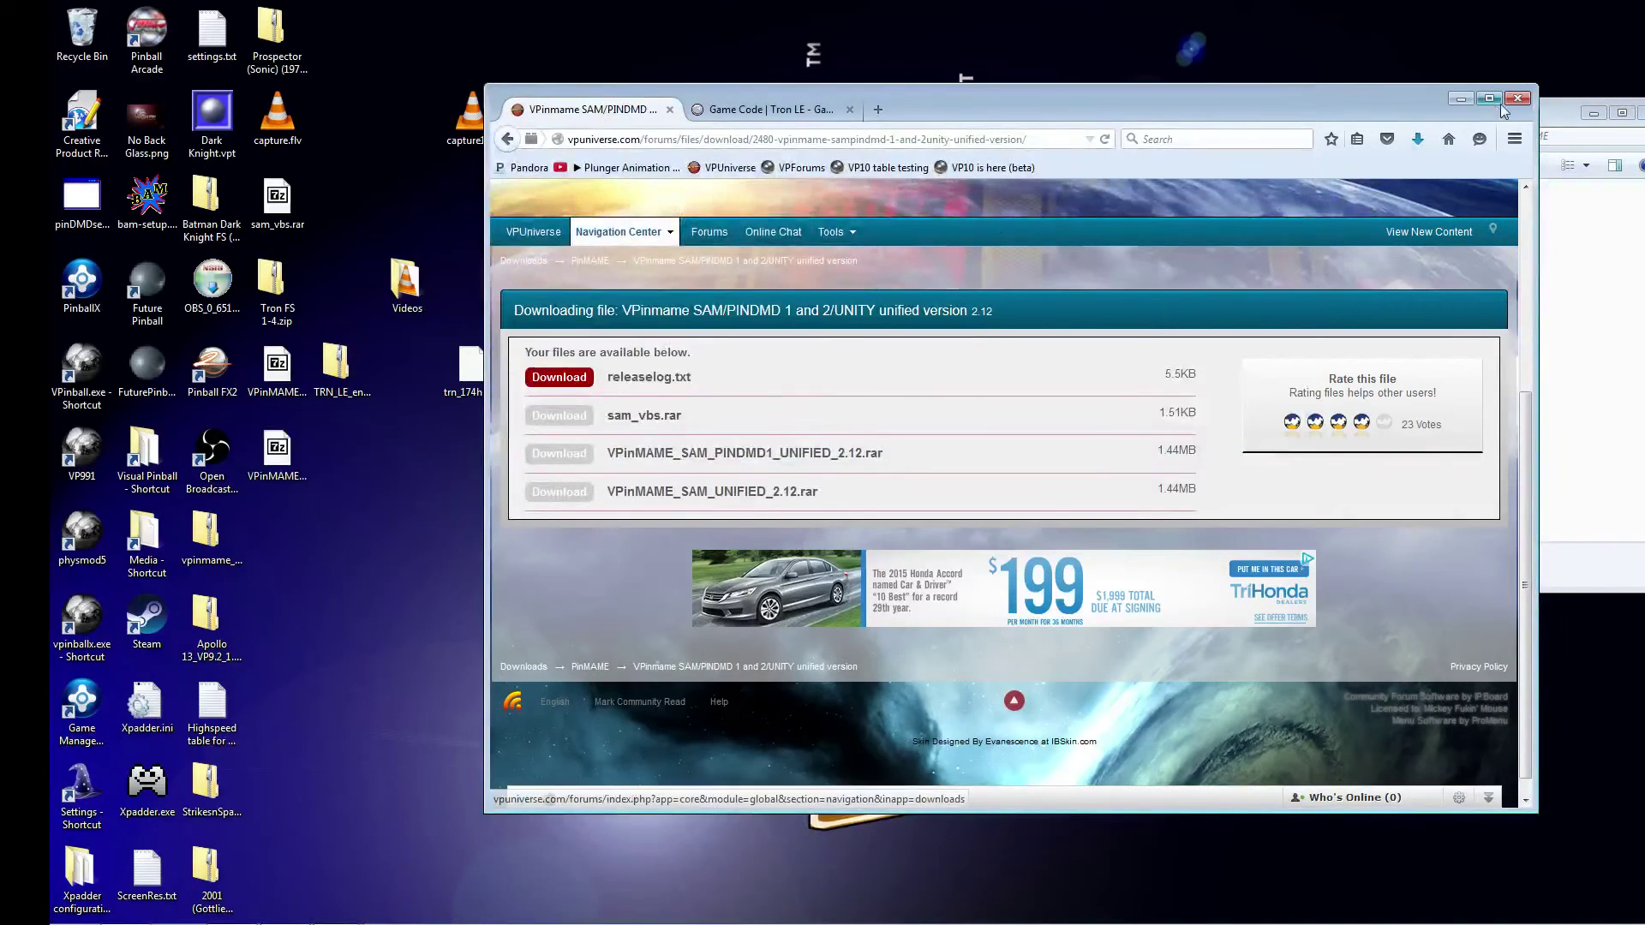
click(1459, 99)
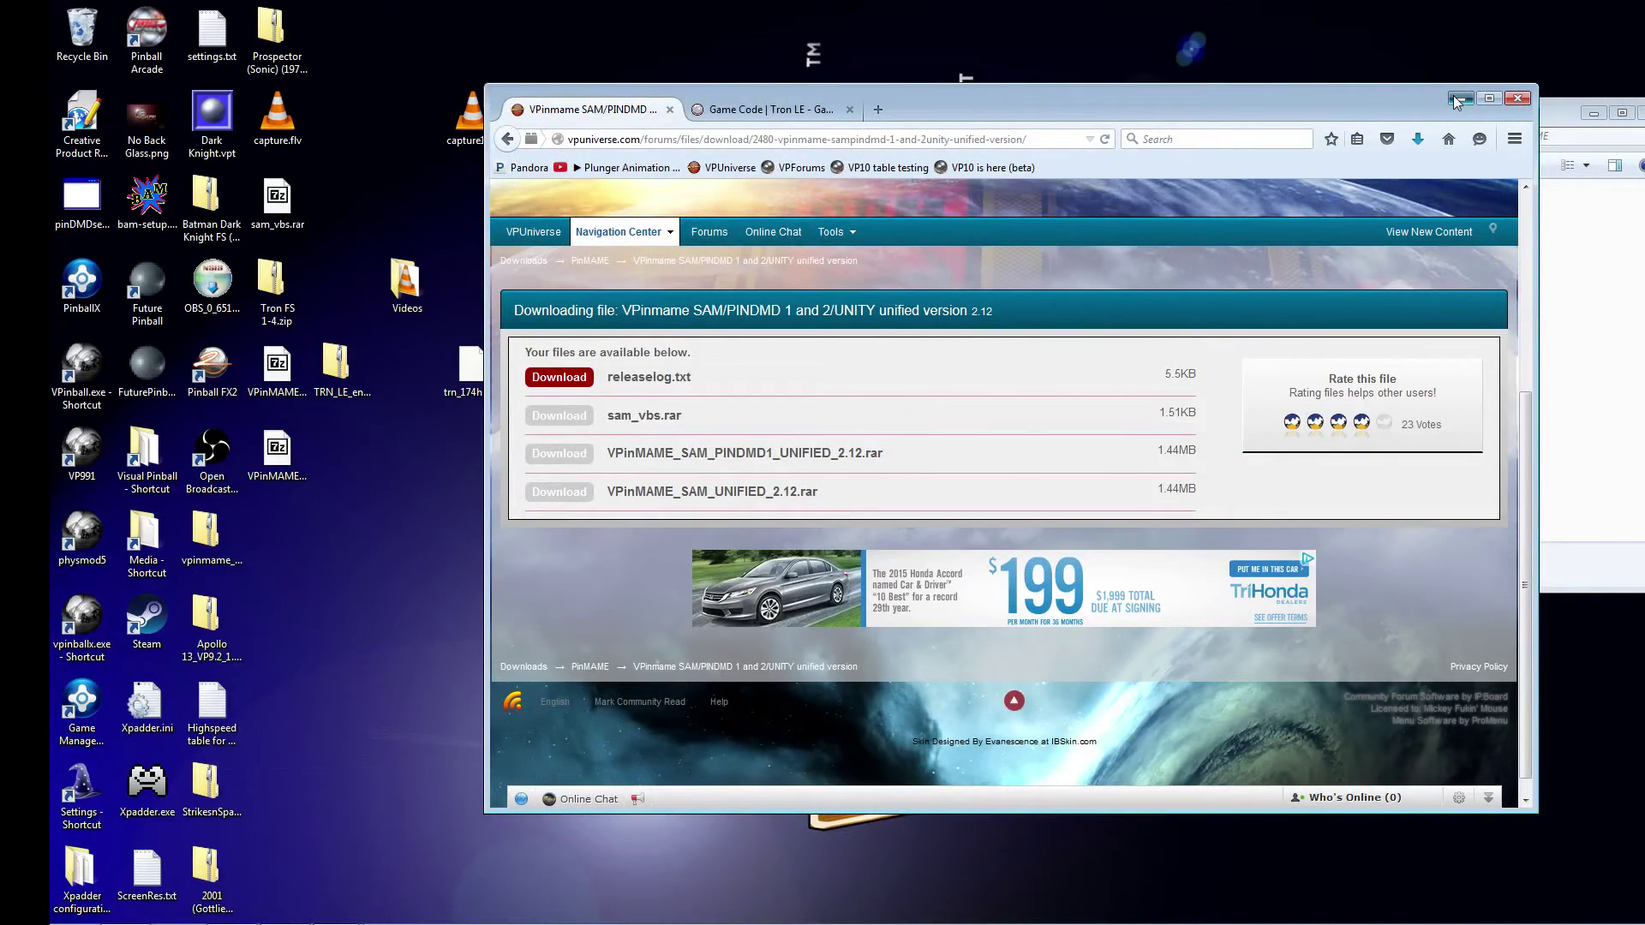
Extract VPinMAME.dll from the downloaded PINDMD1 archive to the desktop and close the archive
double_click(277, 453)
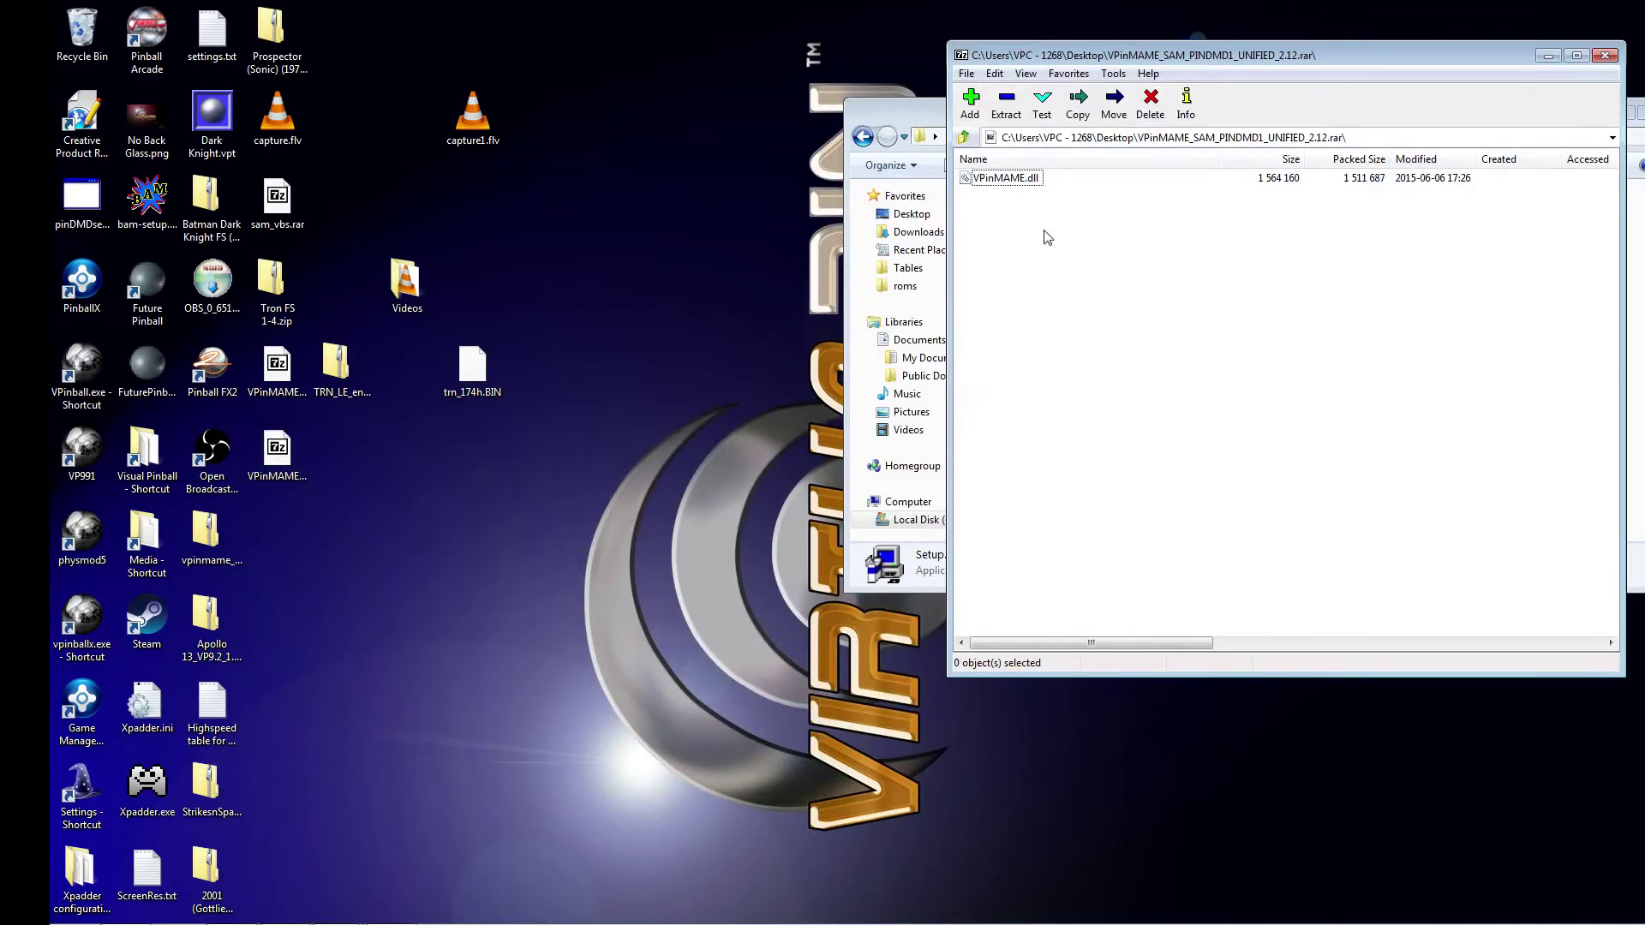
drag(1011, 182, 681, 442)
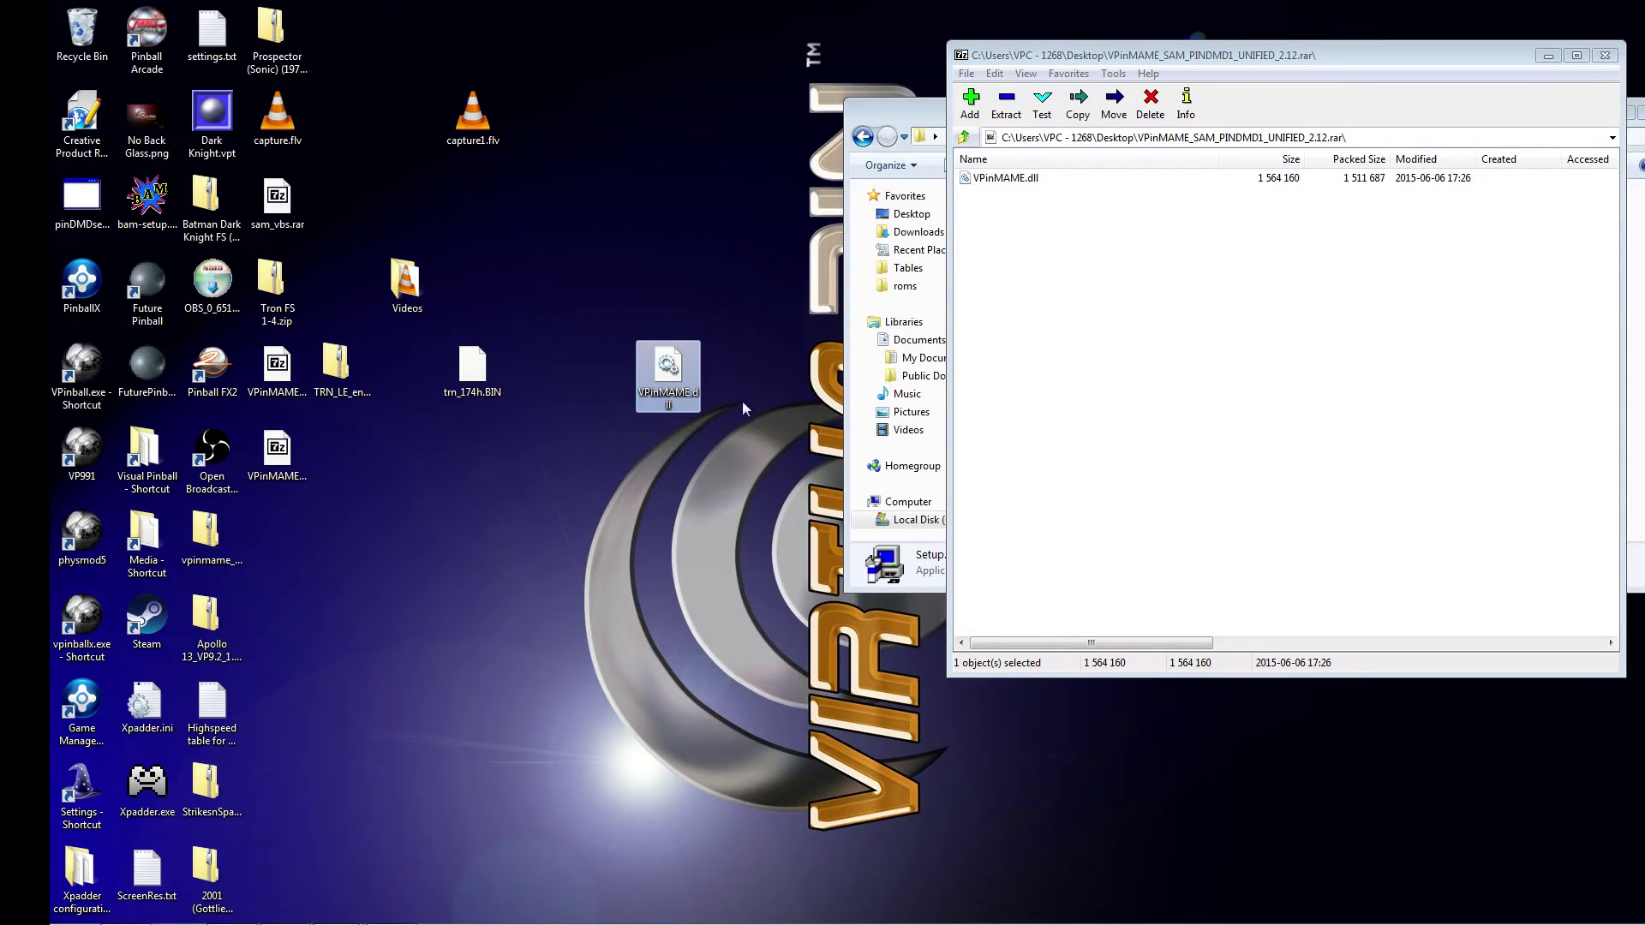
click(1600, 59)
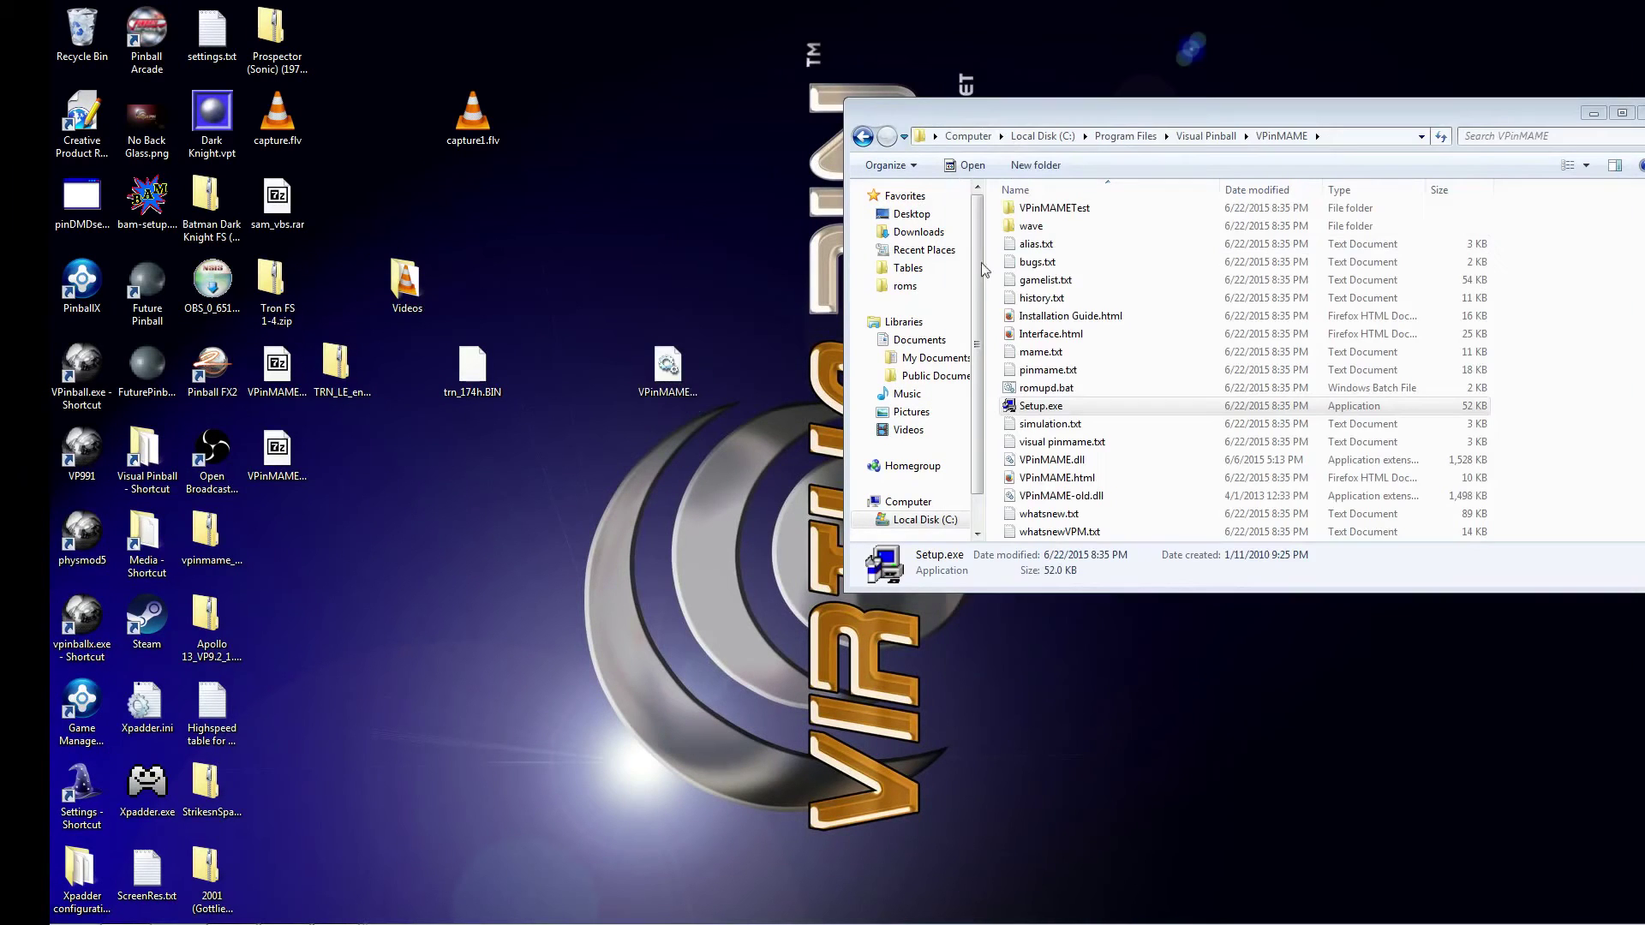
Run Setup.exe from the VPinMAME folder, open the installation test's game list, and close both setup windows
double_click(1056, 413)
click(724, 533)
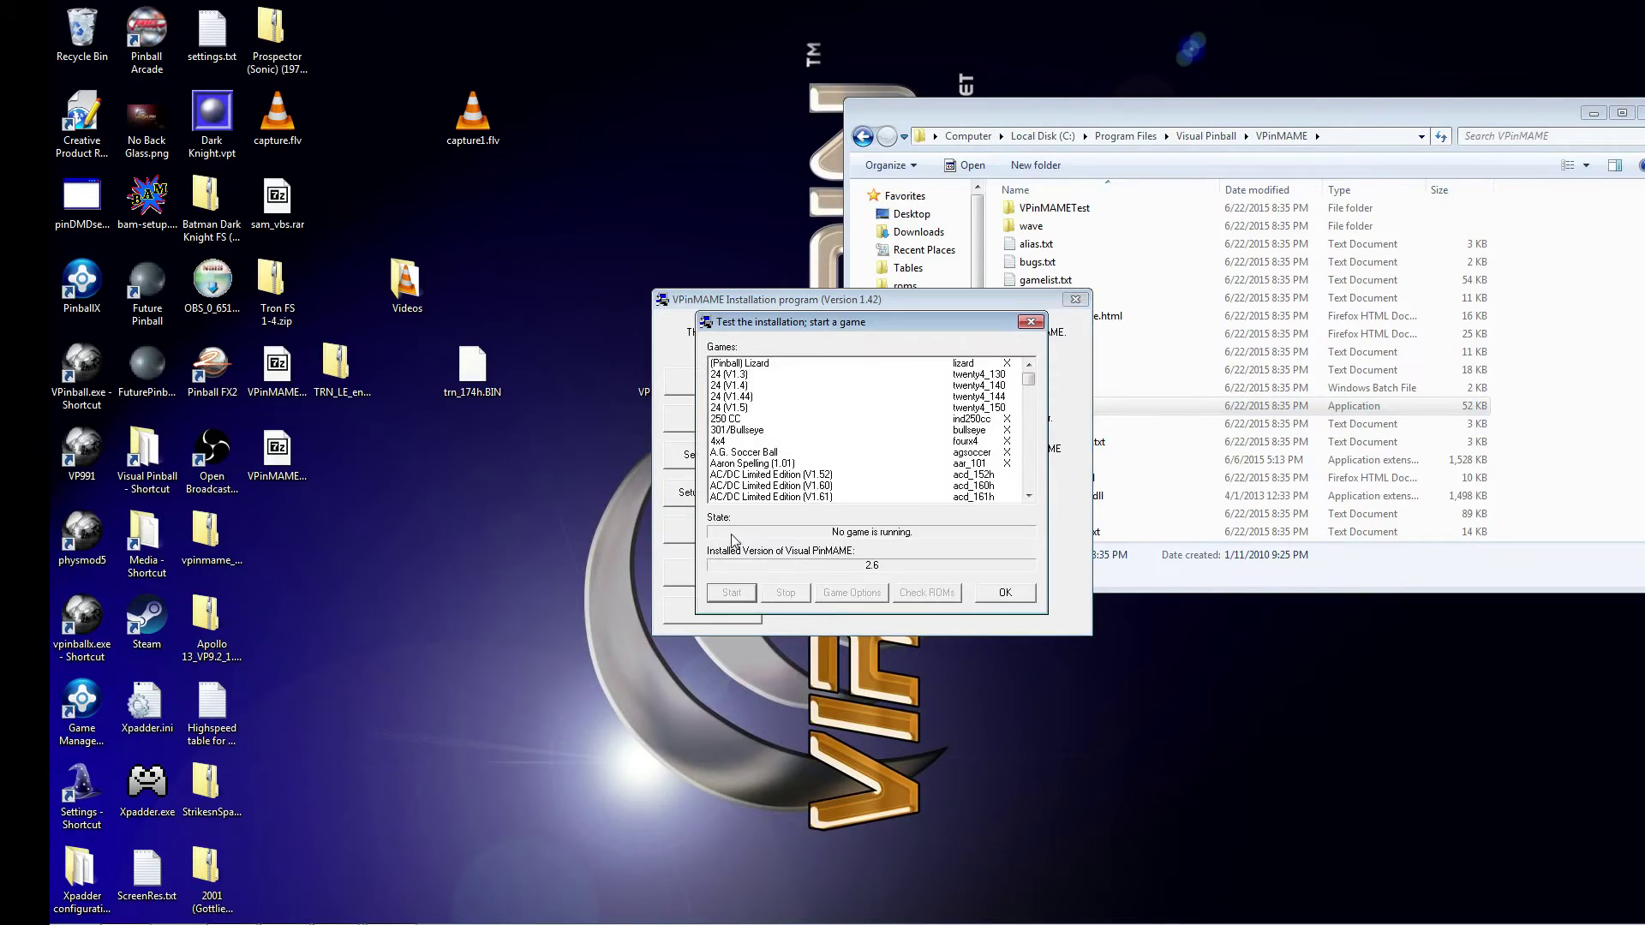
click(1030, 321)
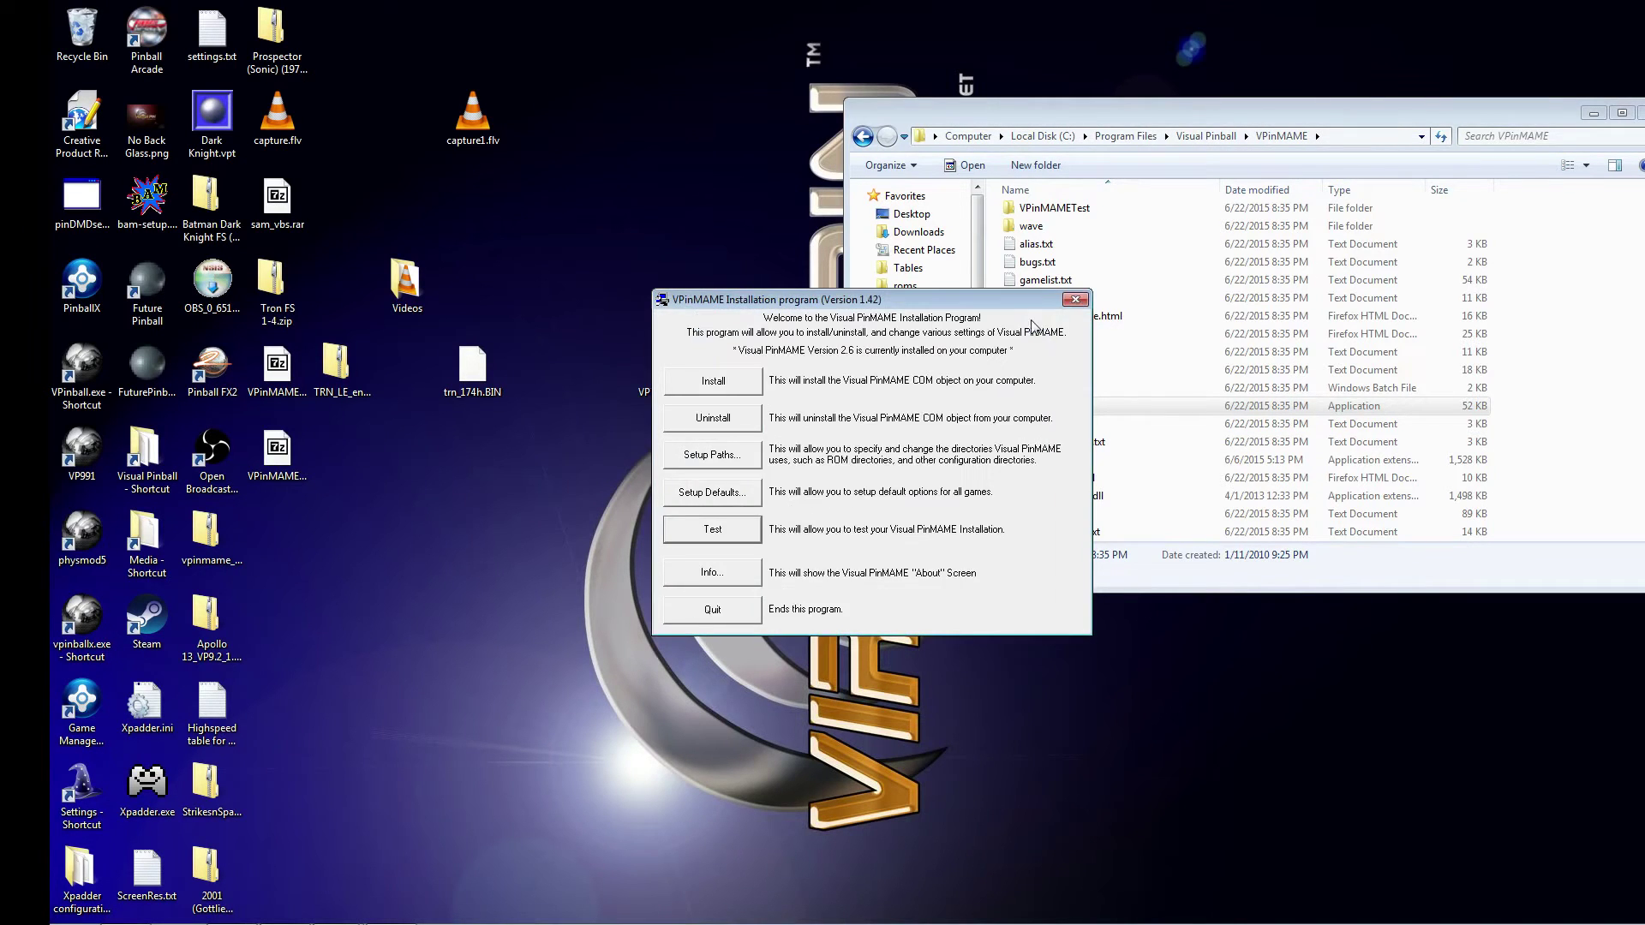
click(1075, 299)
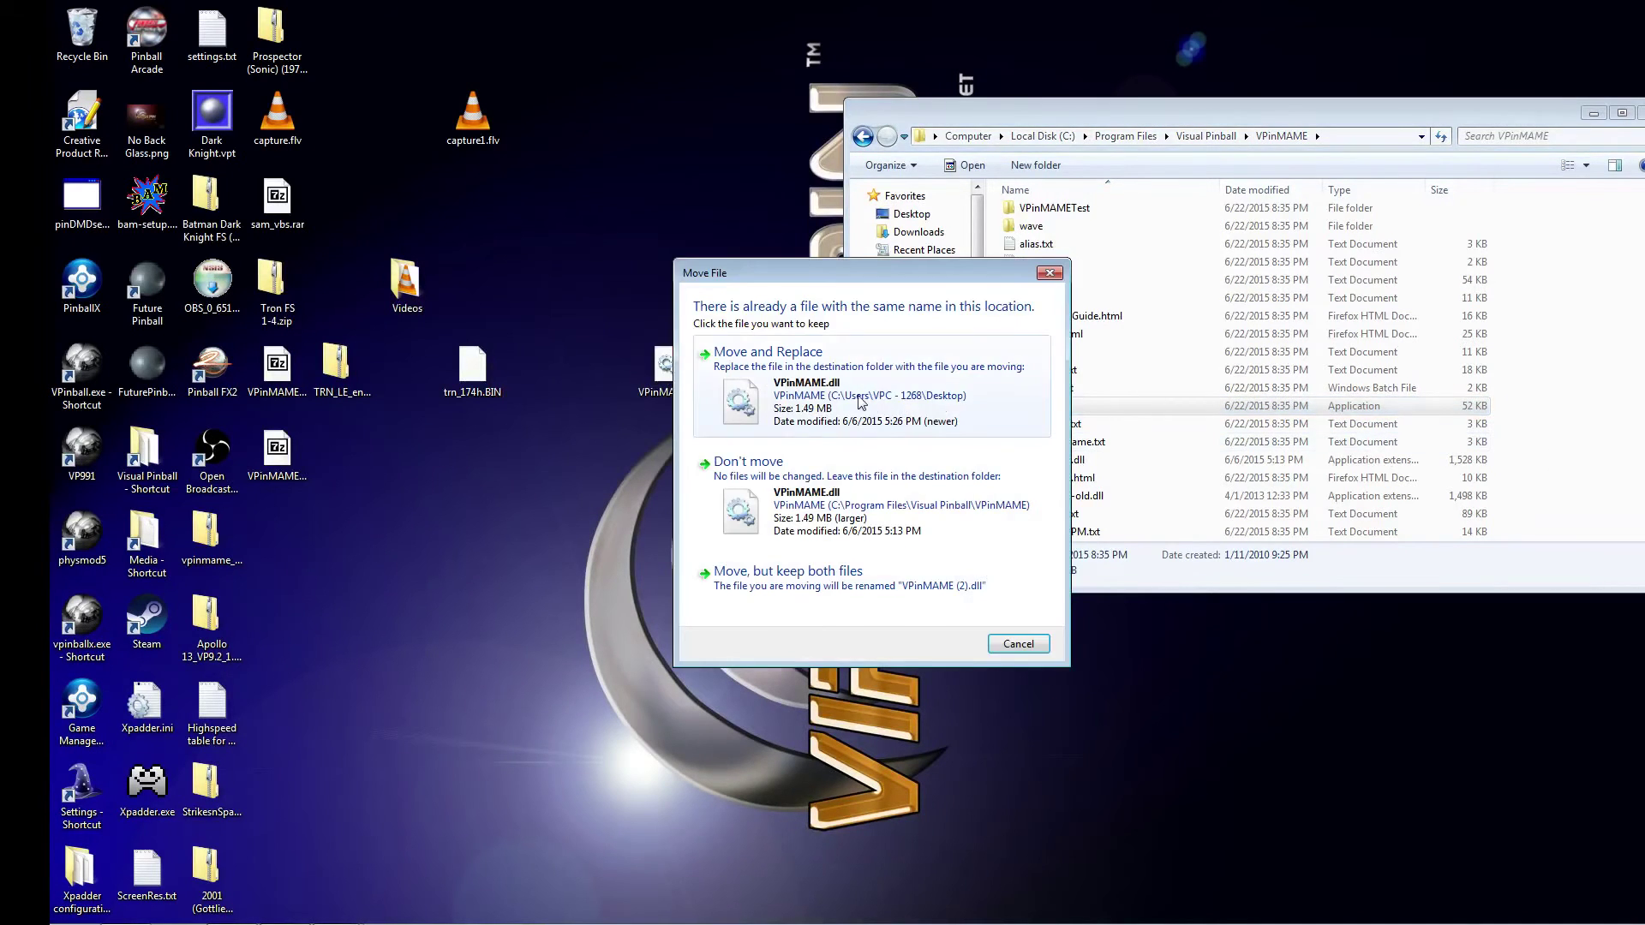
Try replacing VPinMAME.dll in the VPinMAME folder with the PINDMD1 version, test it through Setup.exe, and close the setup program
click(857, 396)
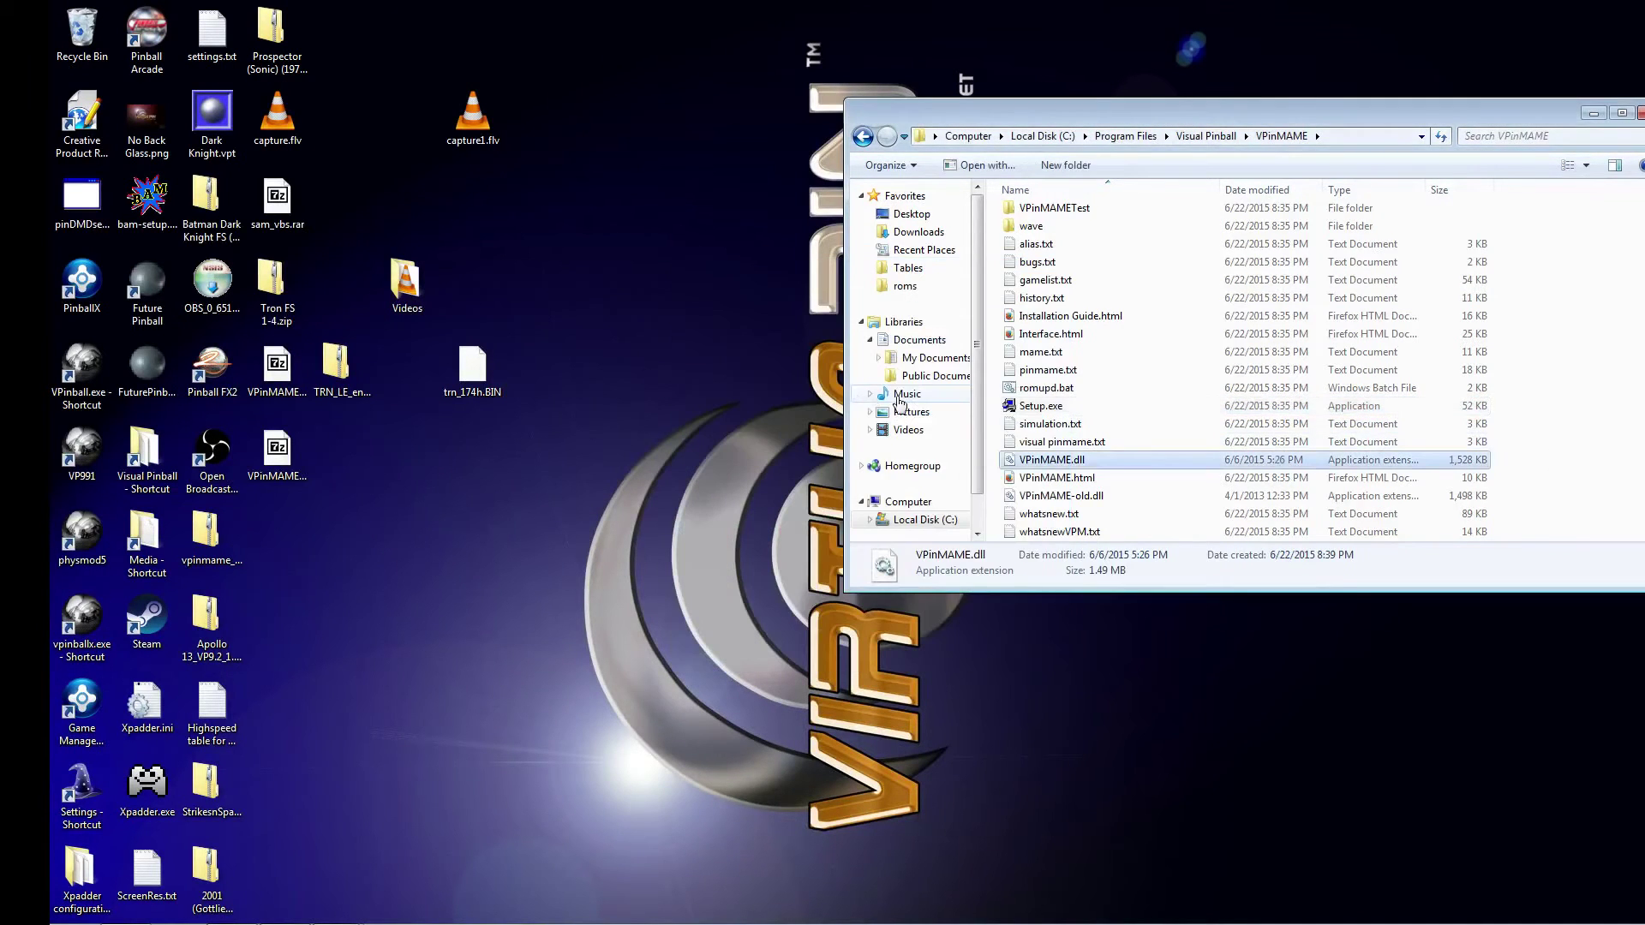
double_click(1040, 405)
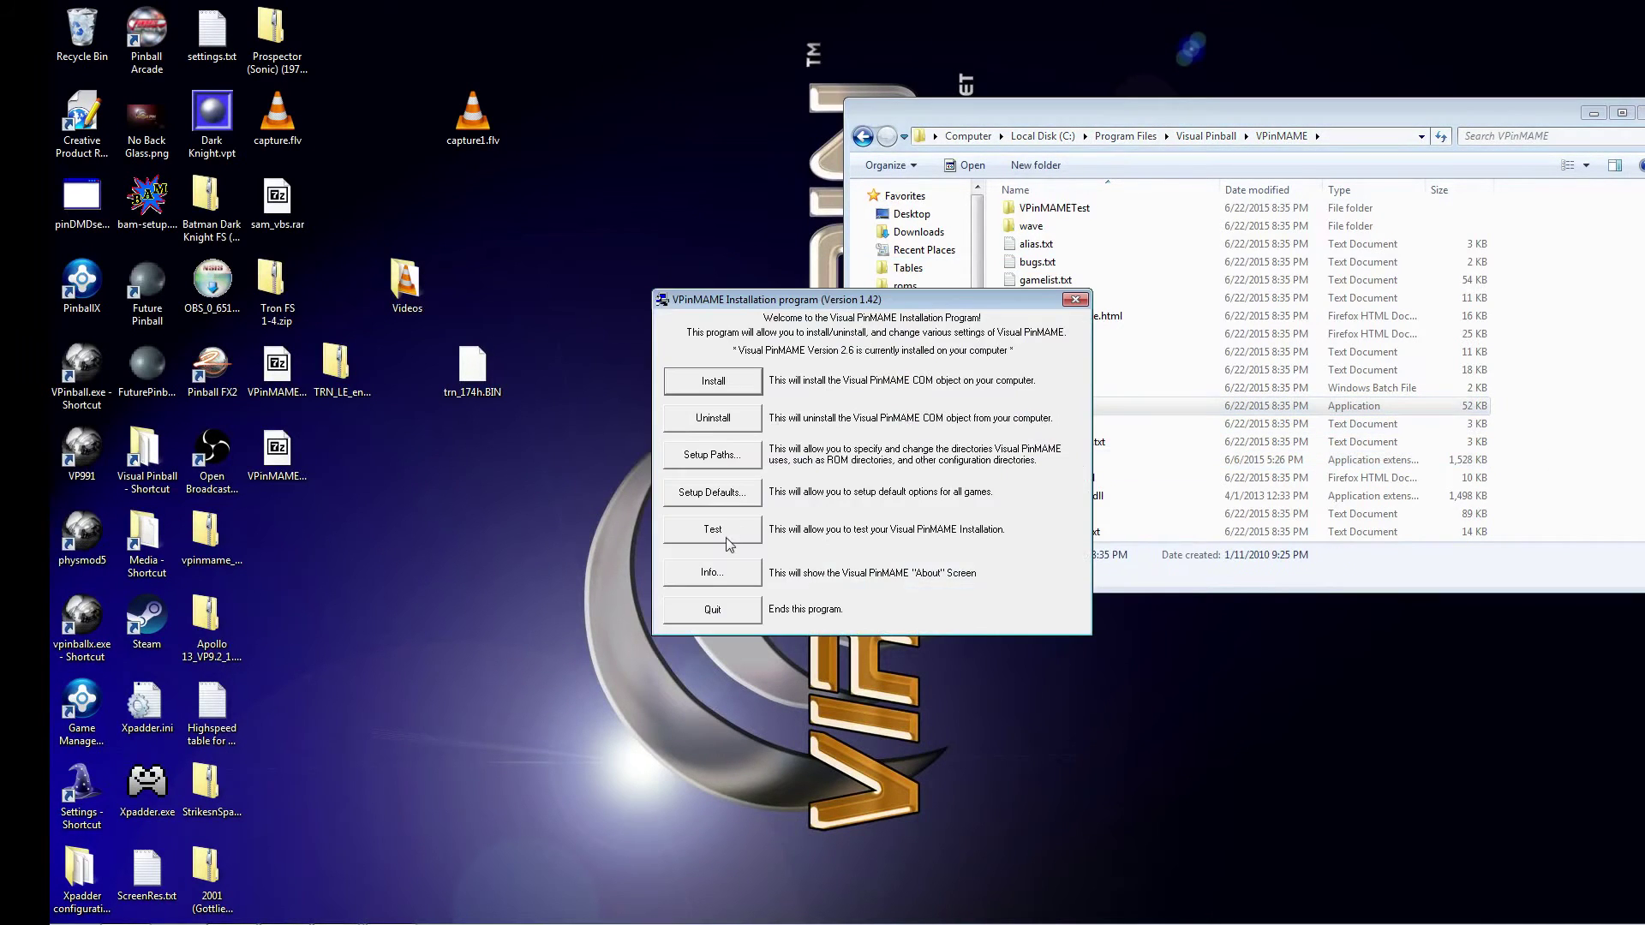
click(726, 538)
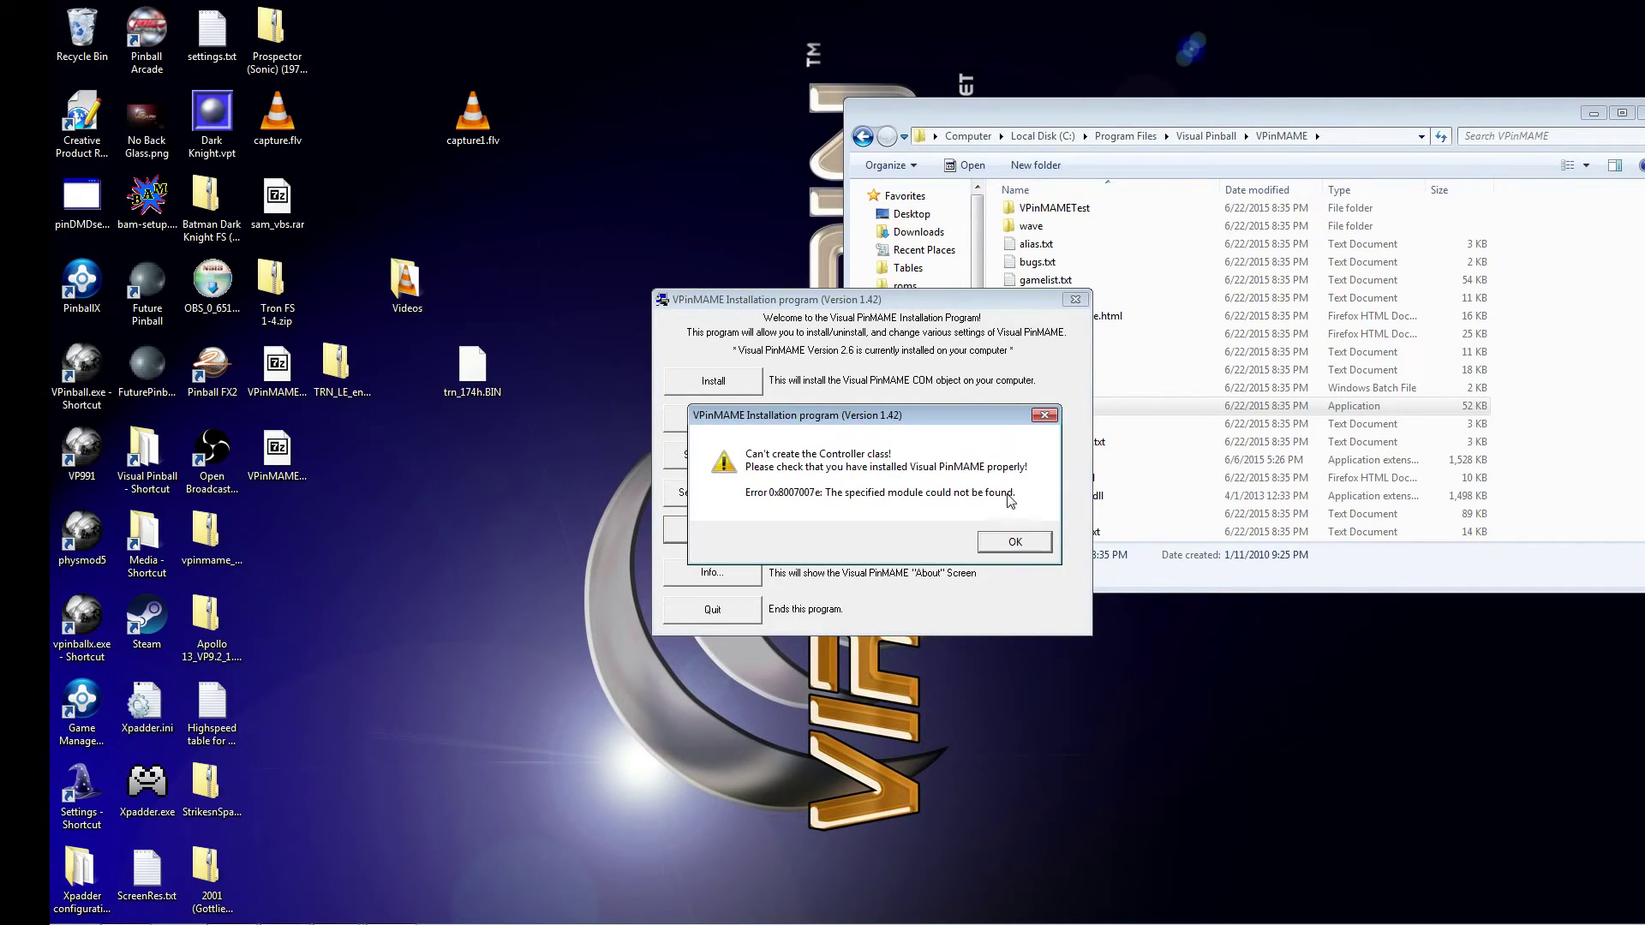
click(1014, 538)
click(1075, 299)
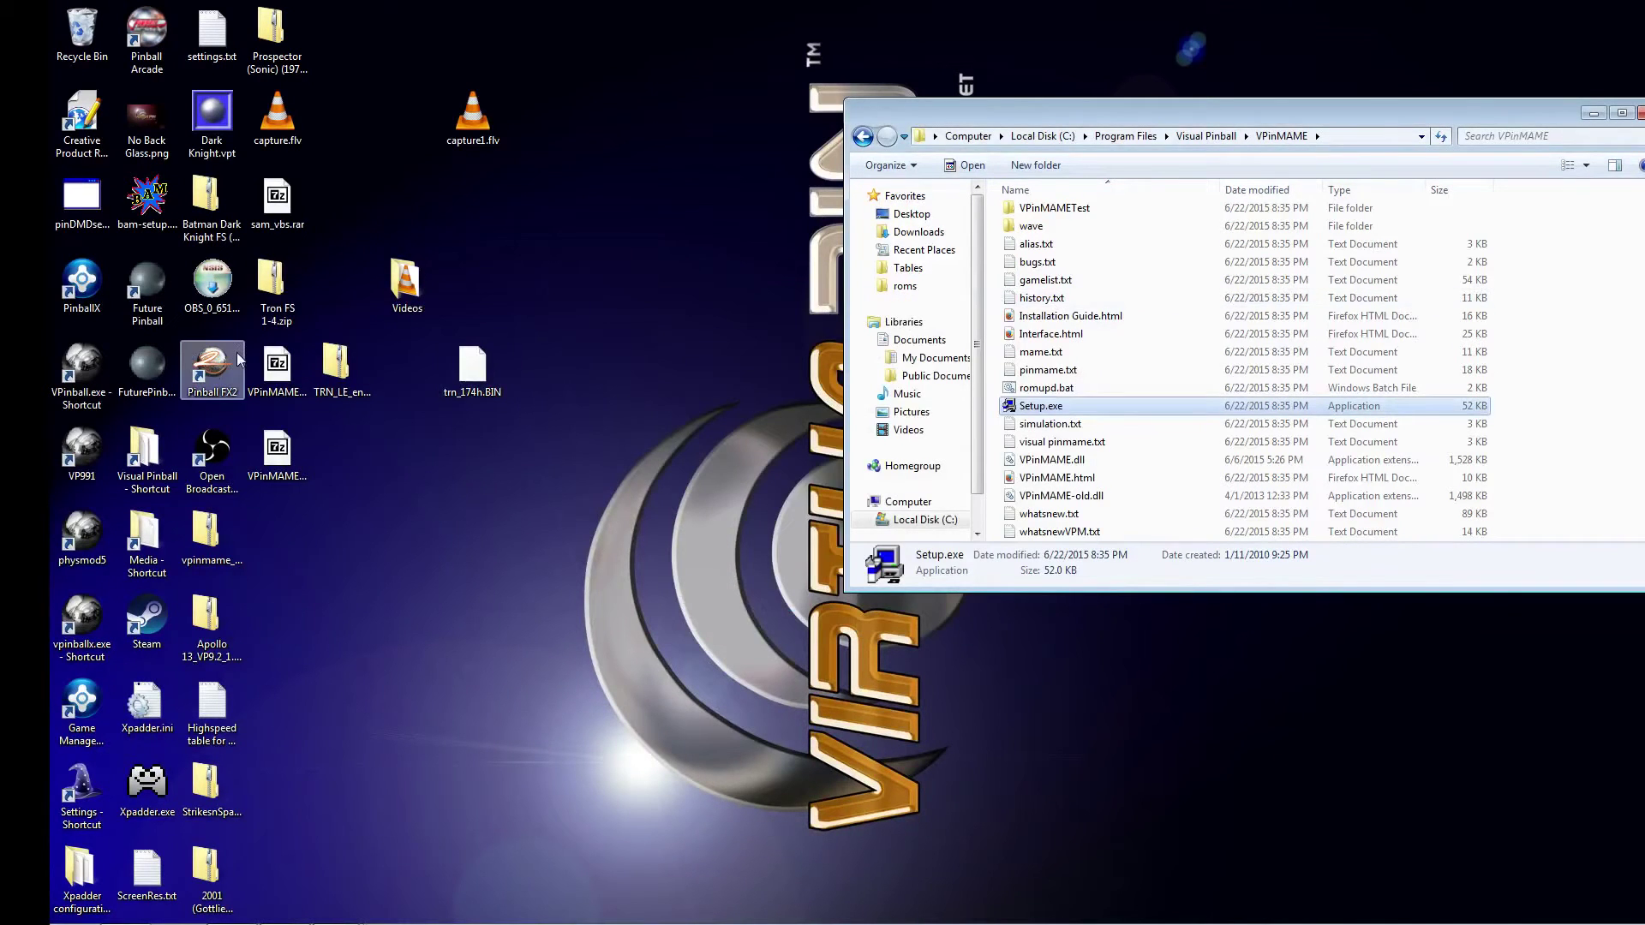
Extract VPinMAME.dll from VPinMAME_SAM_UNIFIED_2.12.rar to the desktop and move it into the VPinMAME folder, replacing the existing file
click(276, 452)
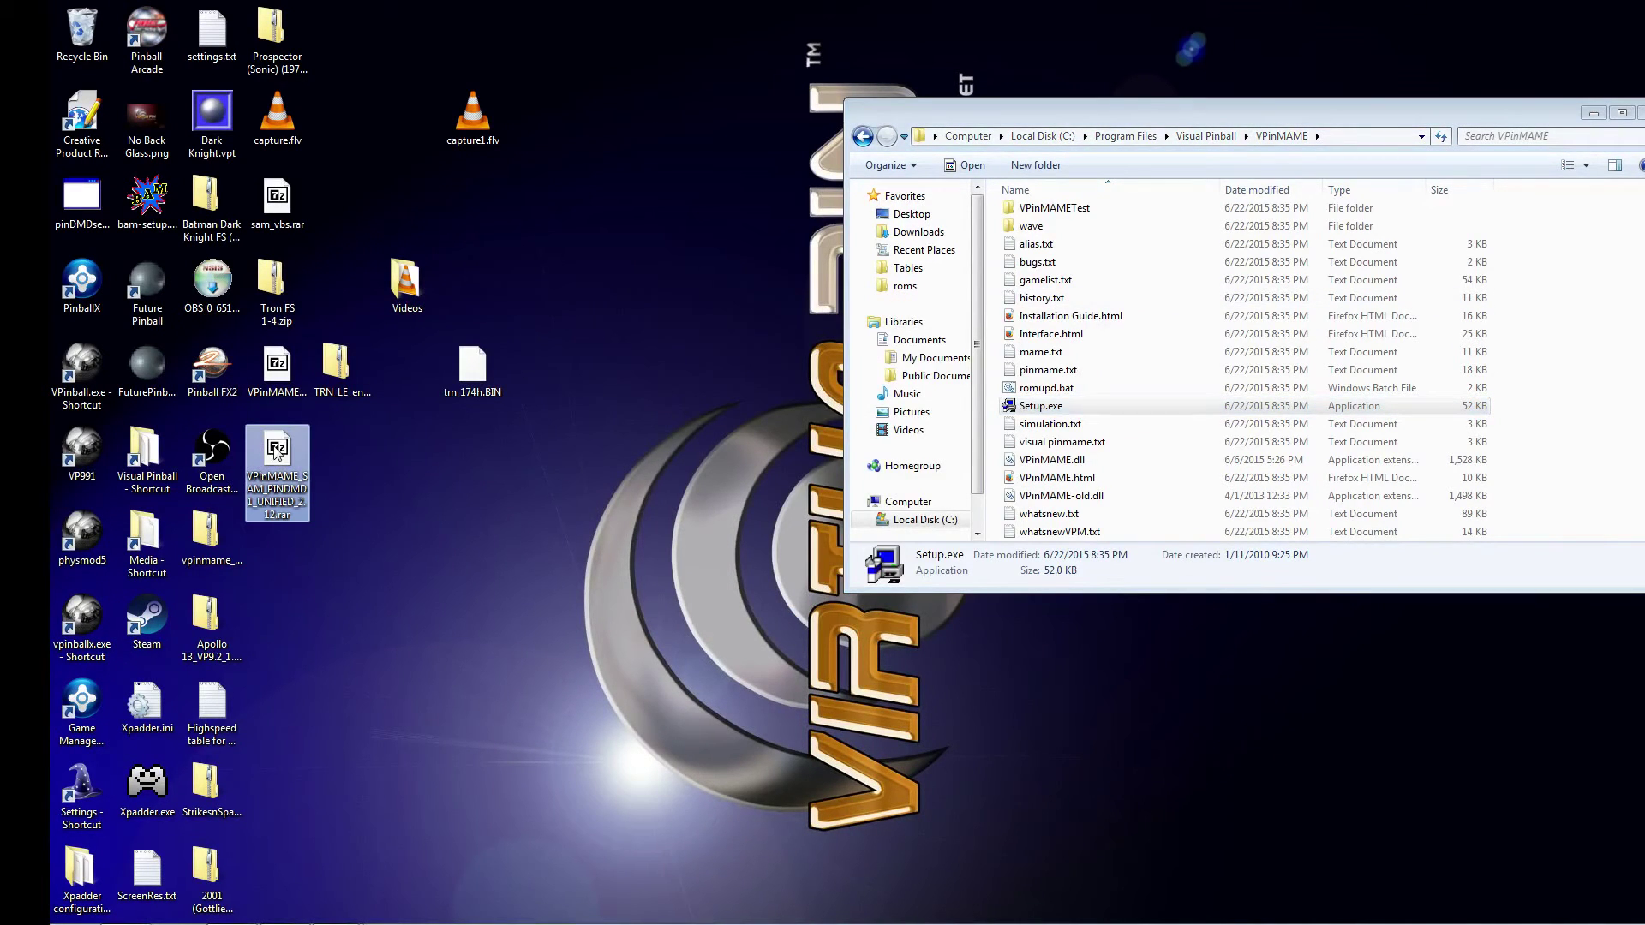
drag(276, 452, 274, 382)
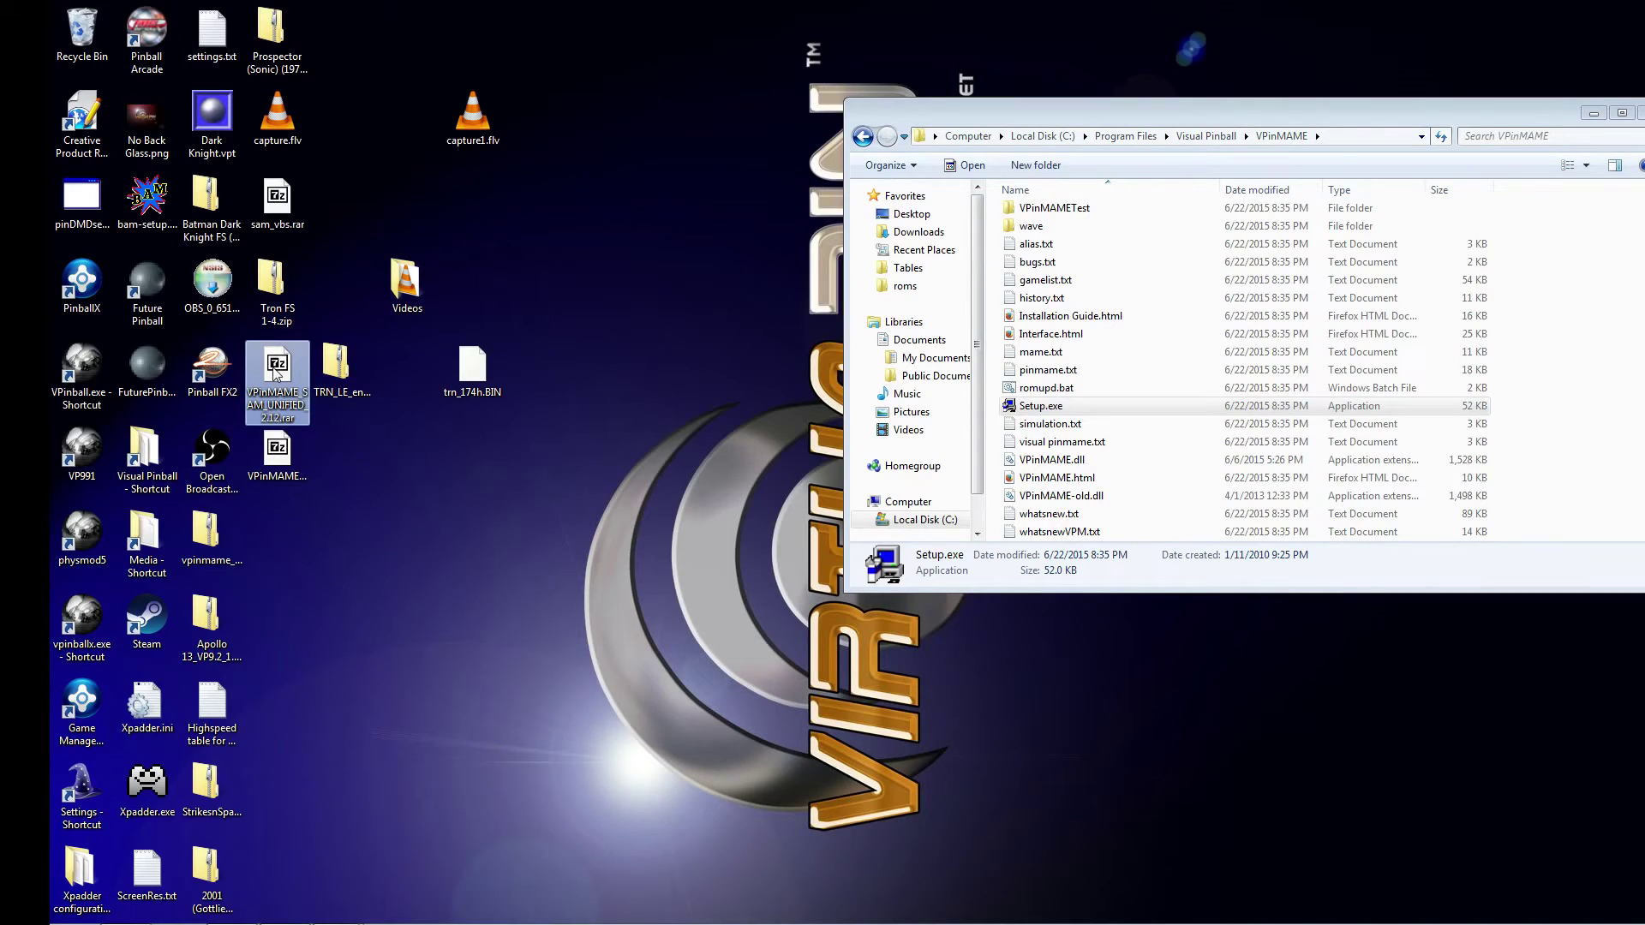
double_click(276, 371)
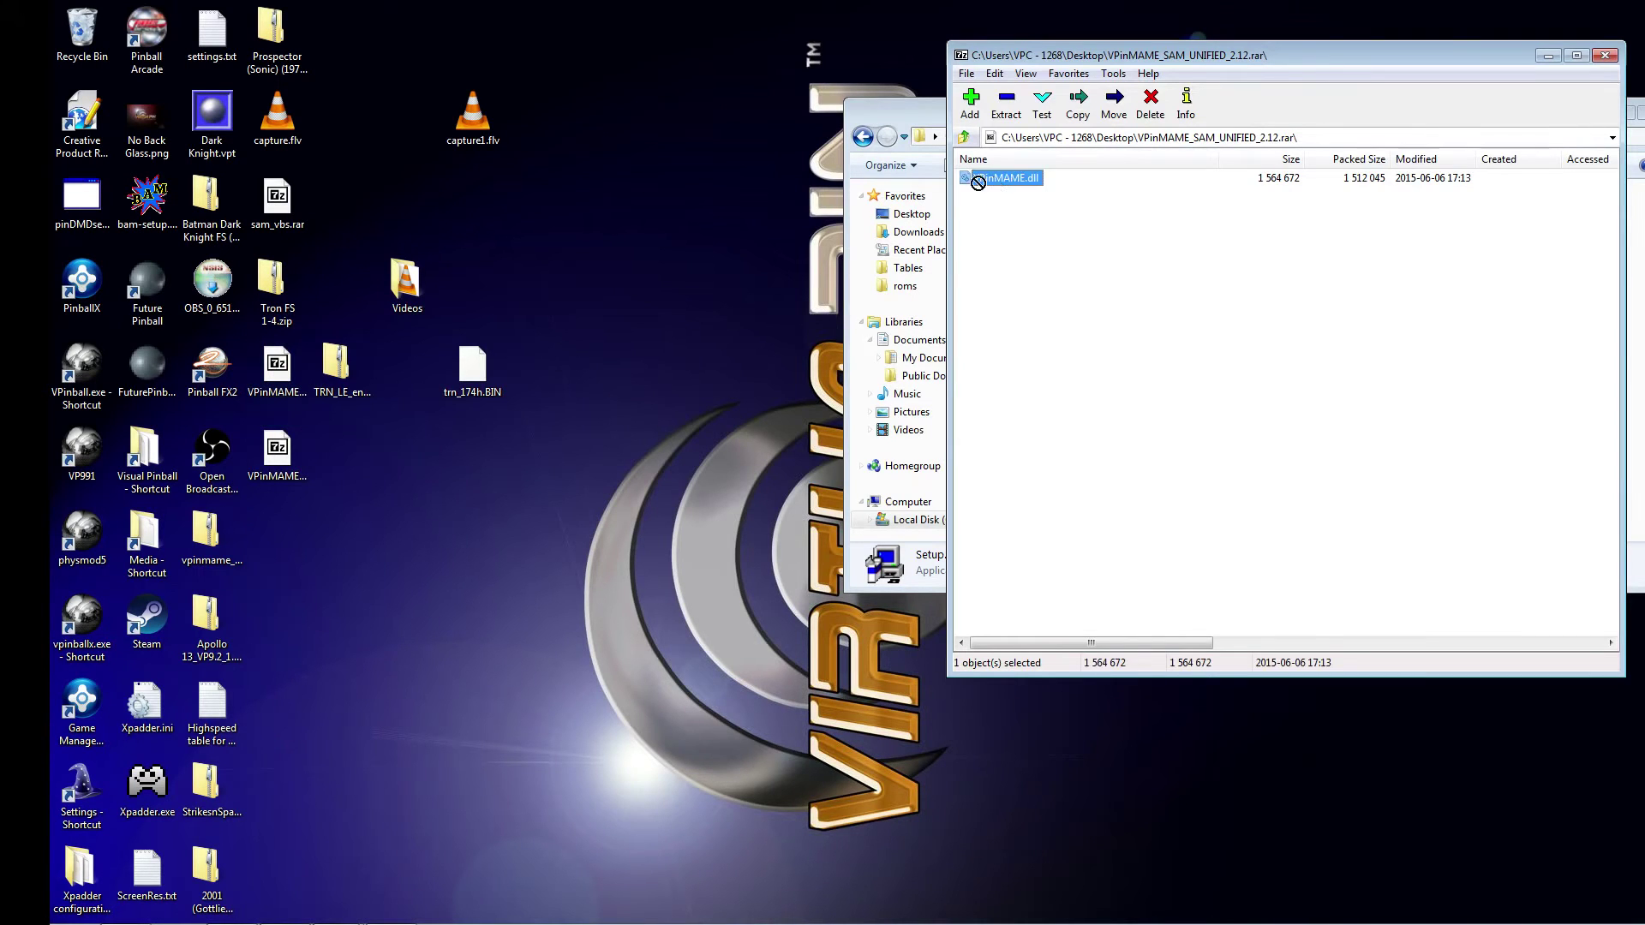
click(1604, 55)
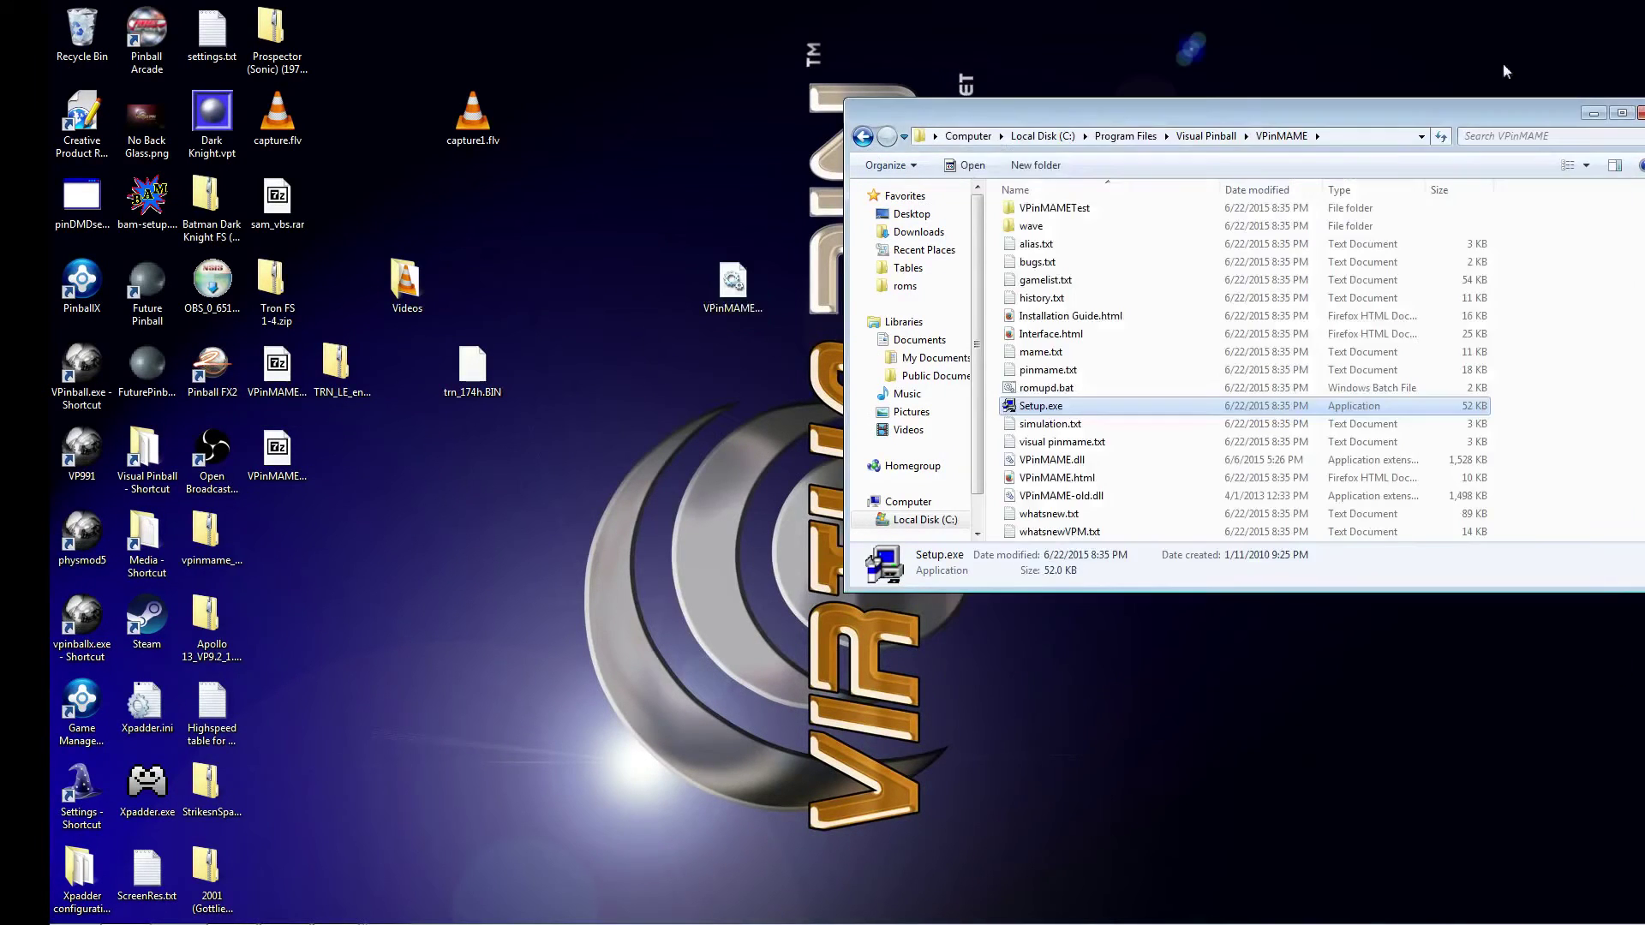
drag(744, 284, 996, 399)
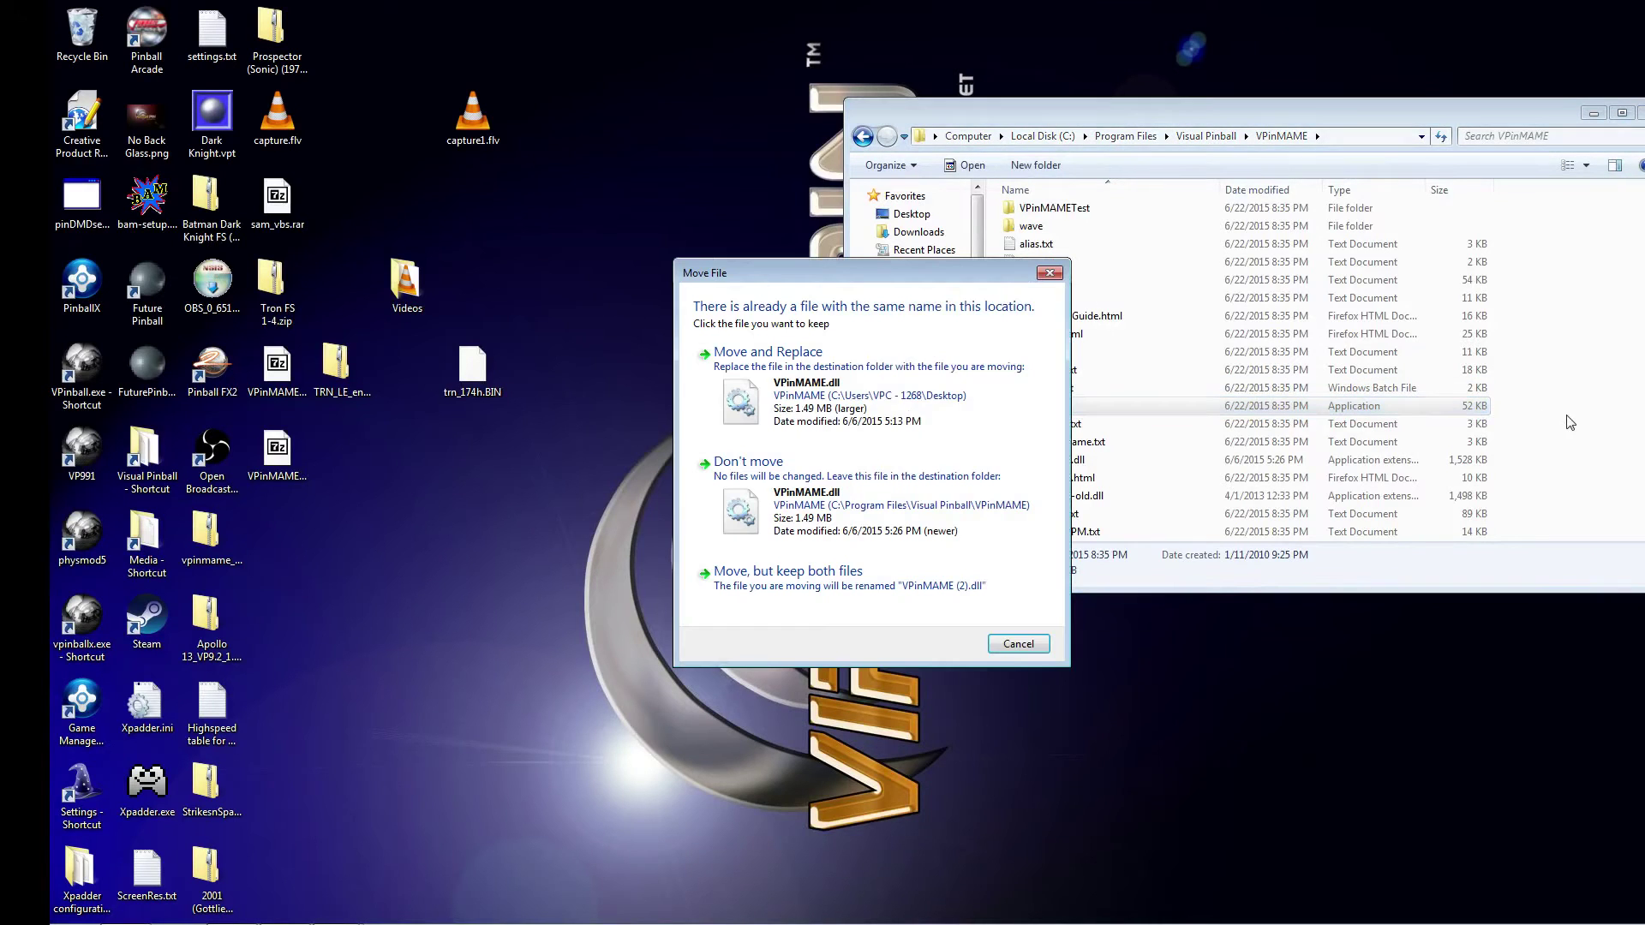
click(885, 376)
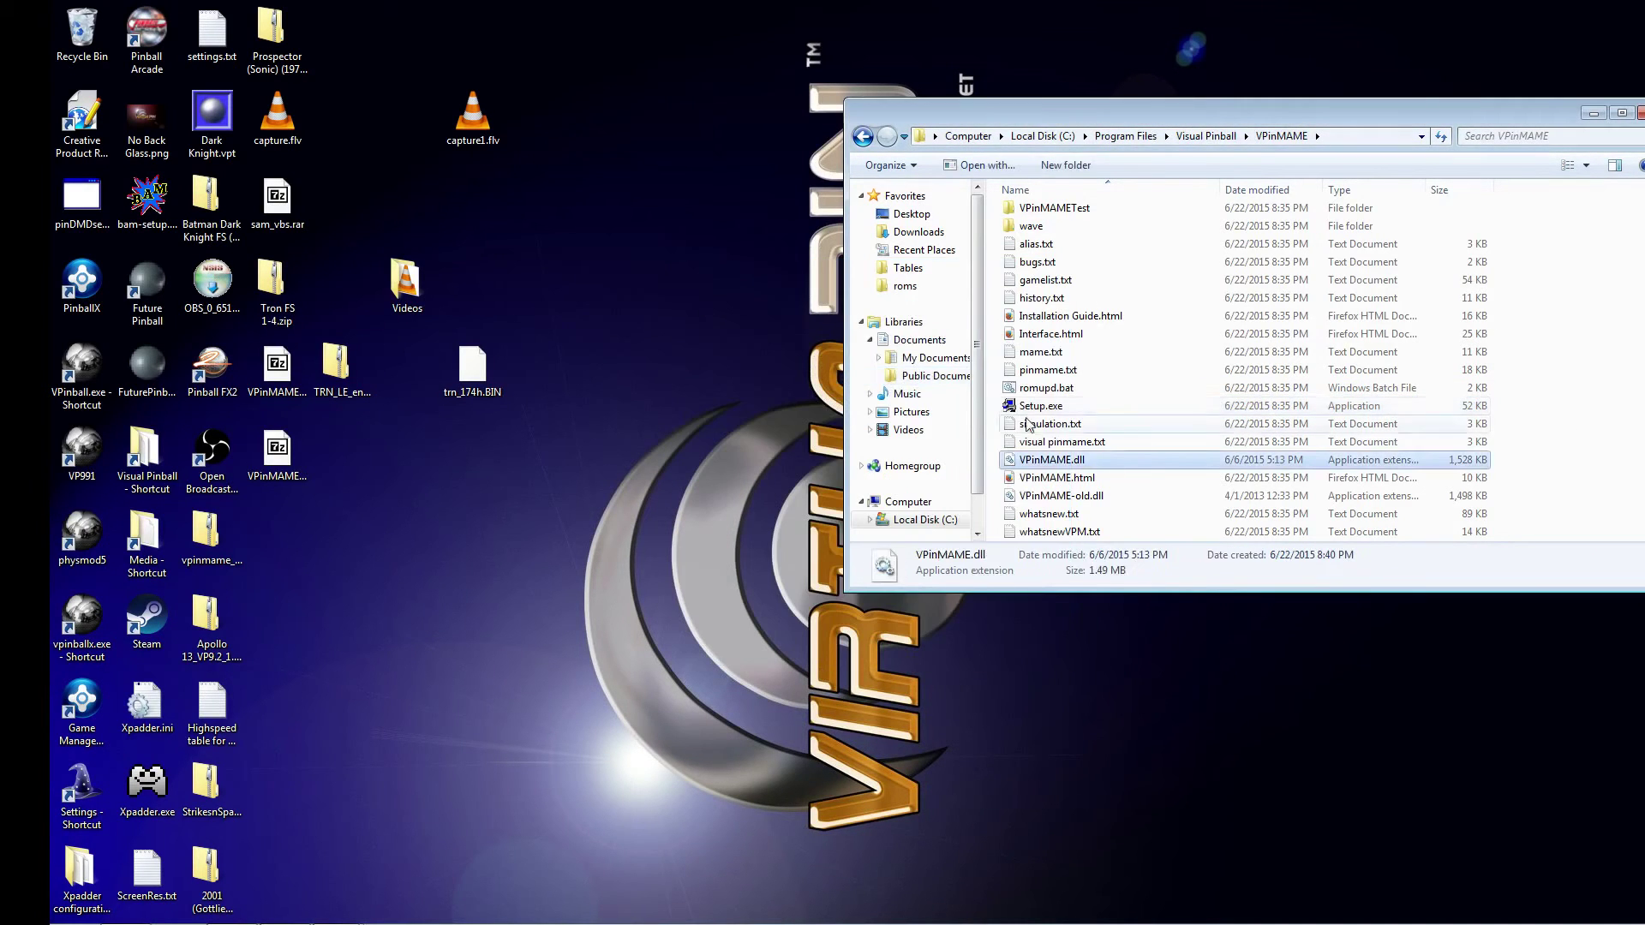
Run Setup.exe, open the installation test's game list, select AC/DC Limited Edition (V1.52), and close the list
double_click(1042, 408)
click(722, 531)
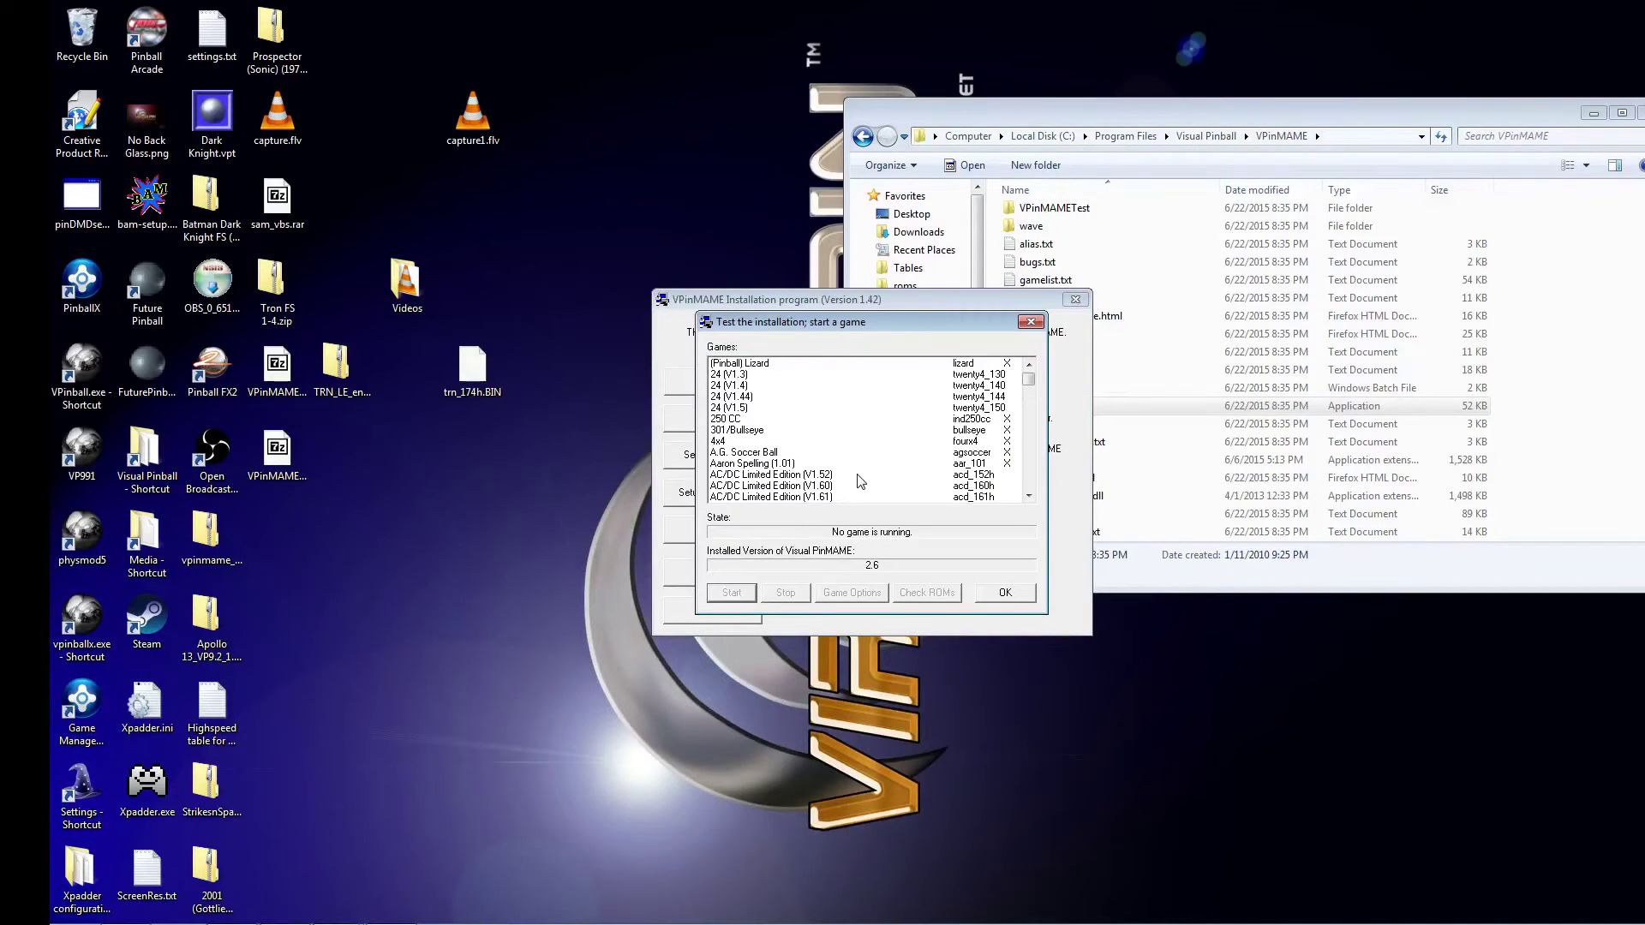
click(777, 474)
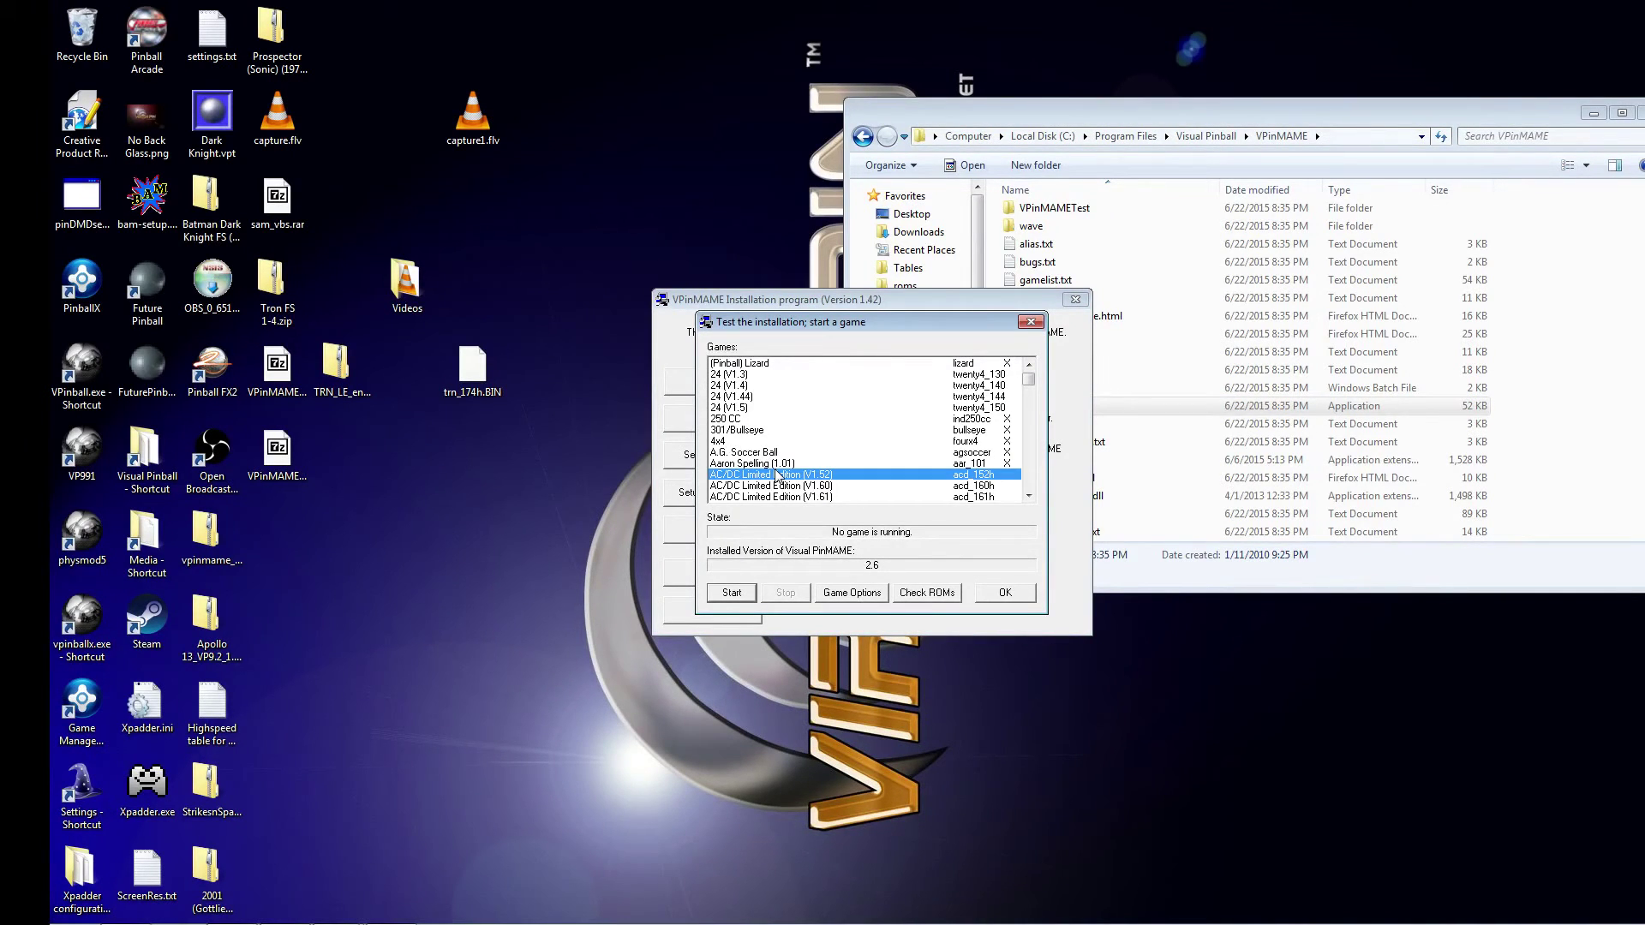
click(477, 373)
click(597, 265)
drag(472, 370, 526, 258)
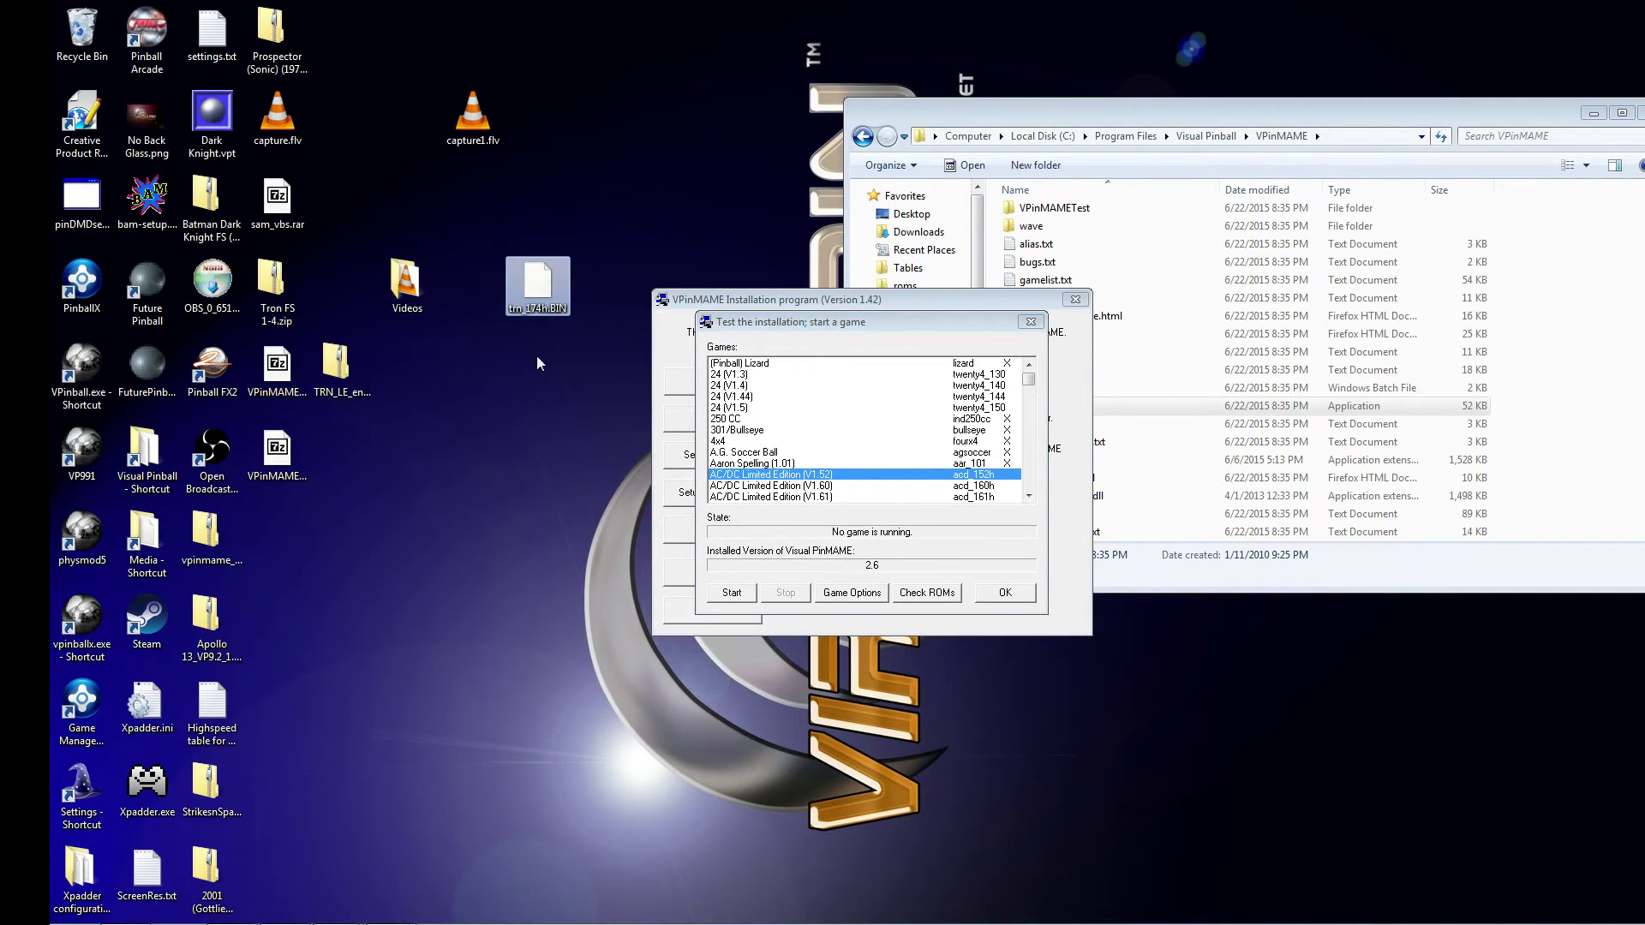
click(1031, 321)
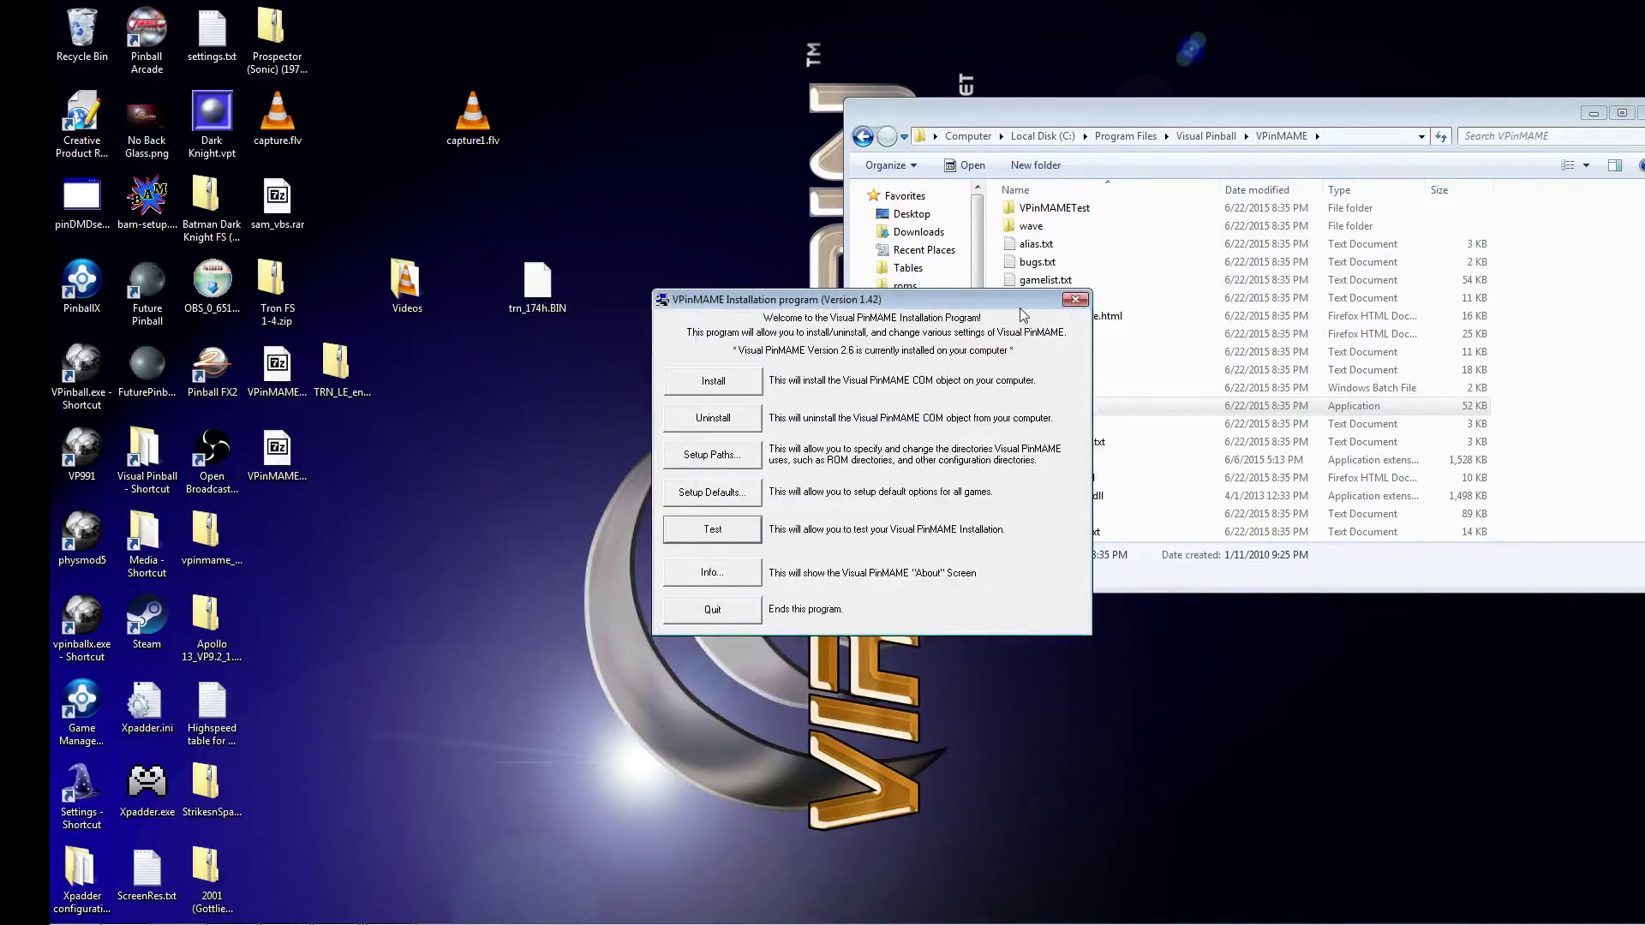
Reopen the installation test's game list, select 250 CC, and reposition trn_174h.BIN on the desktop
drag(1062, 302, 1059, 179)
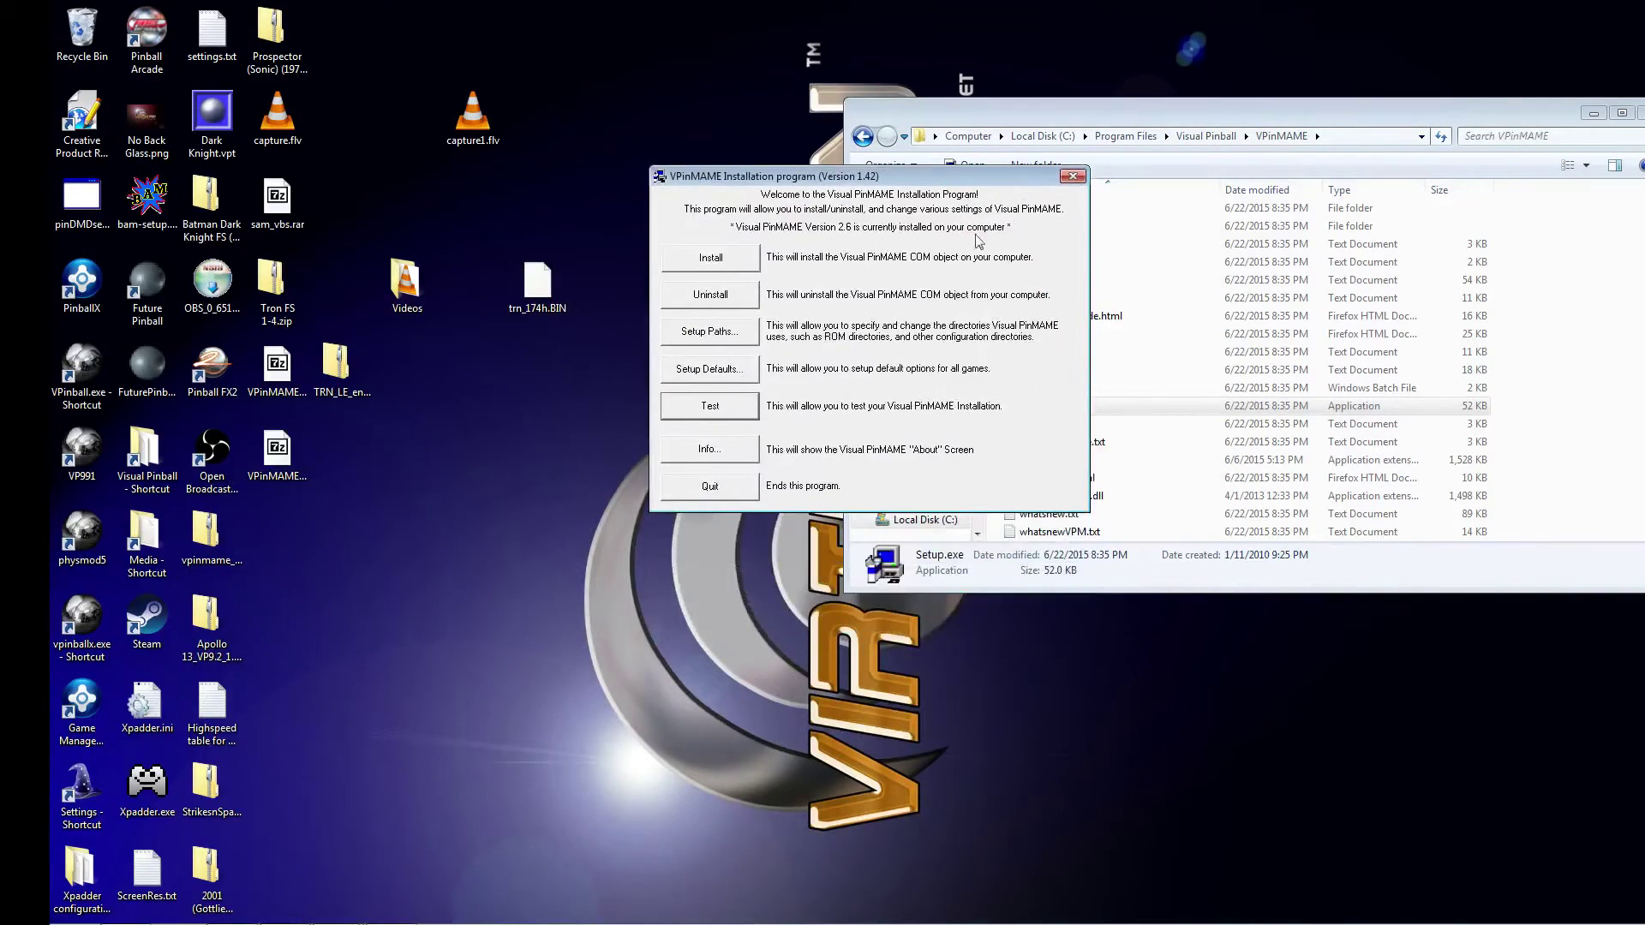
click(714, 415)
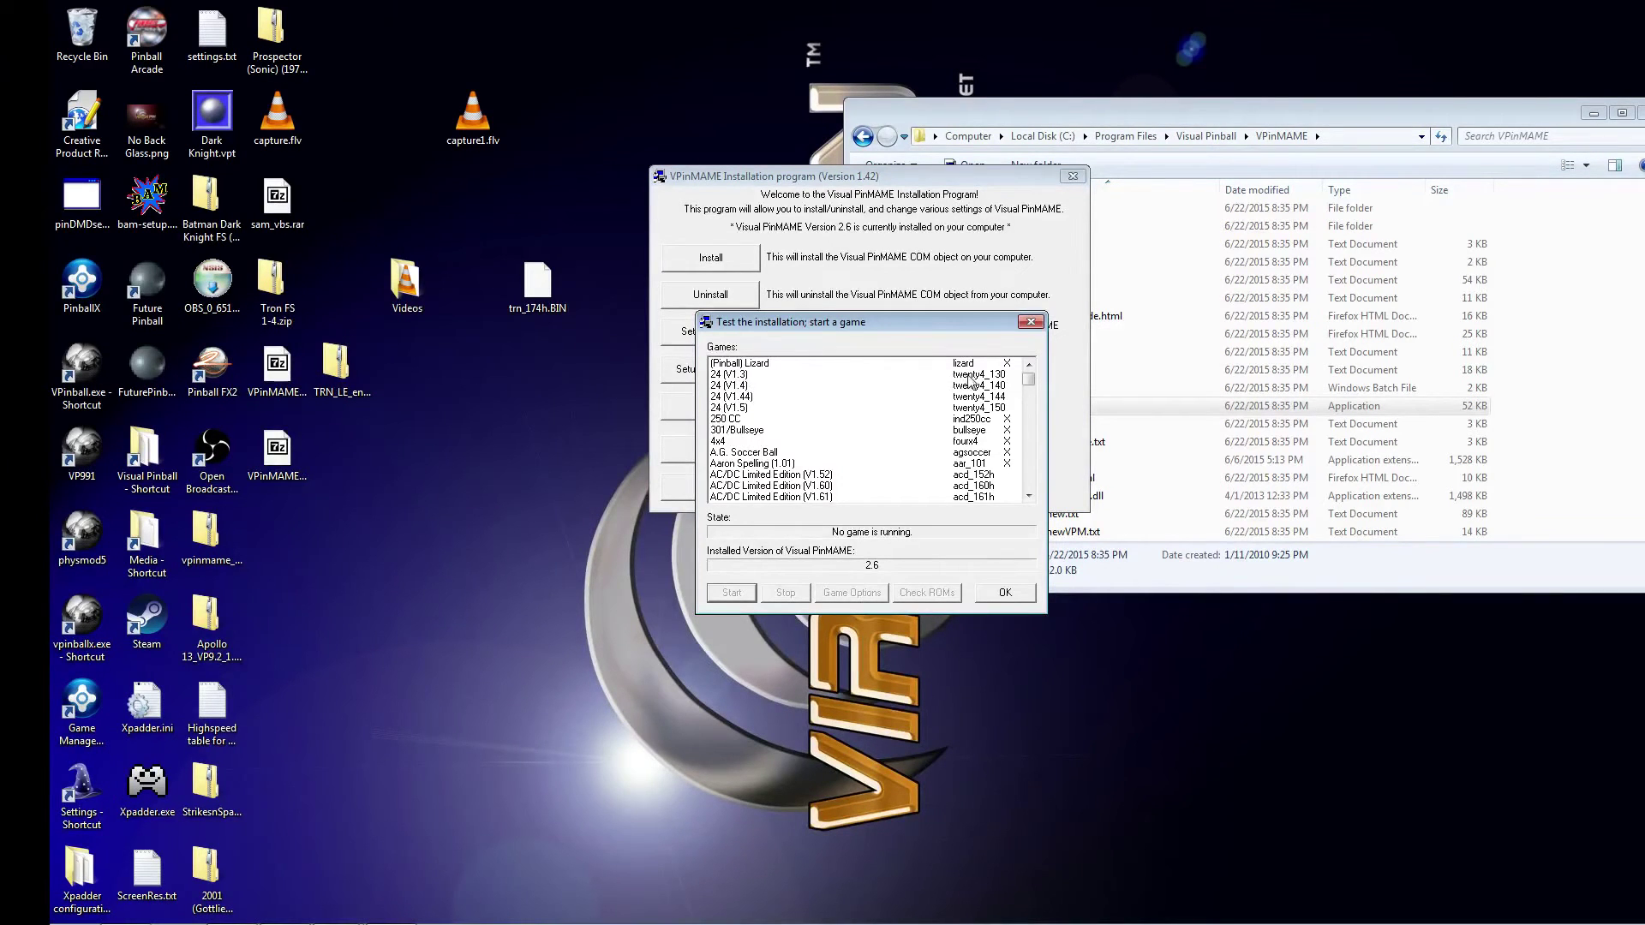
click(1012, 420)
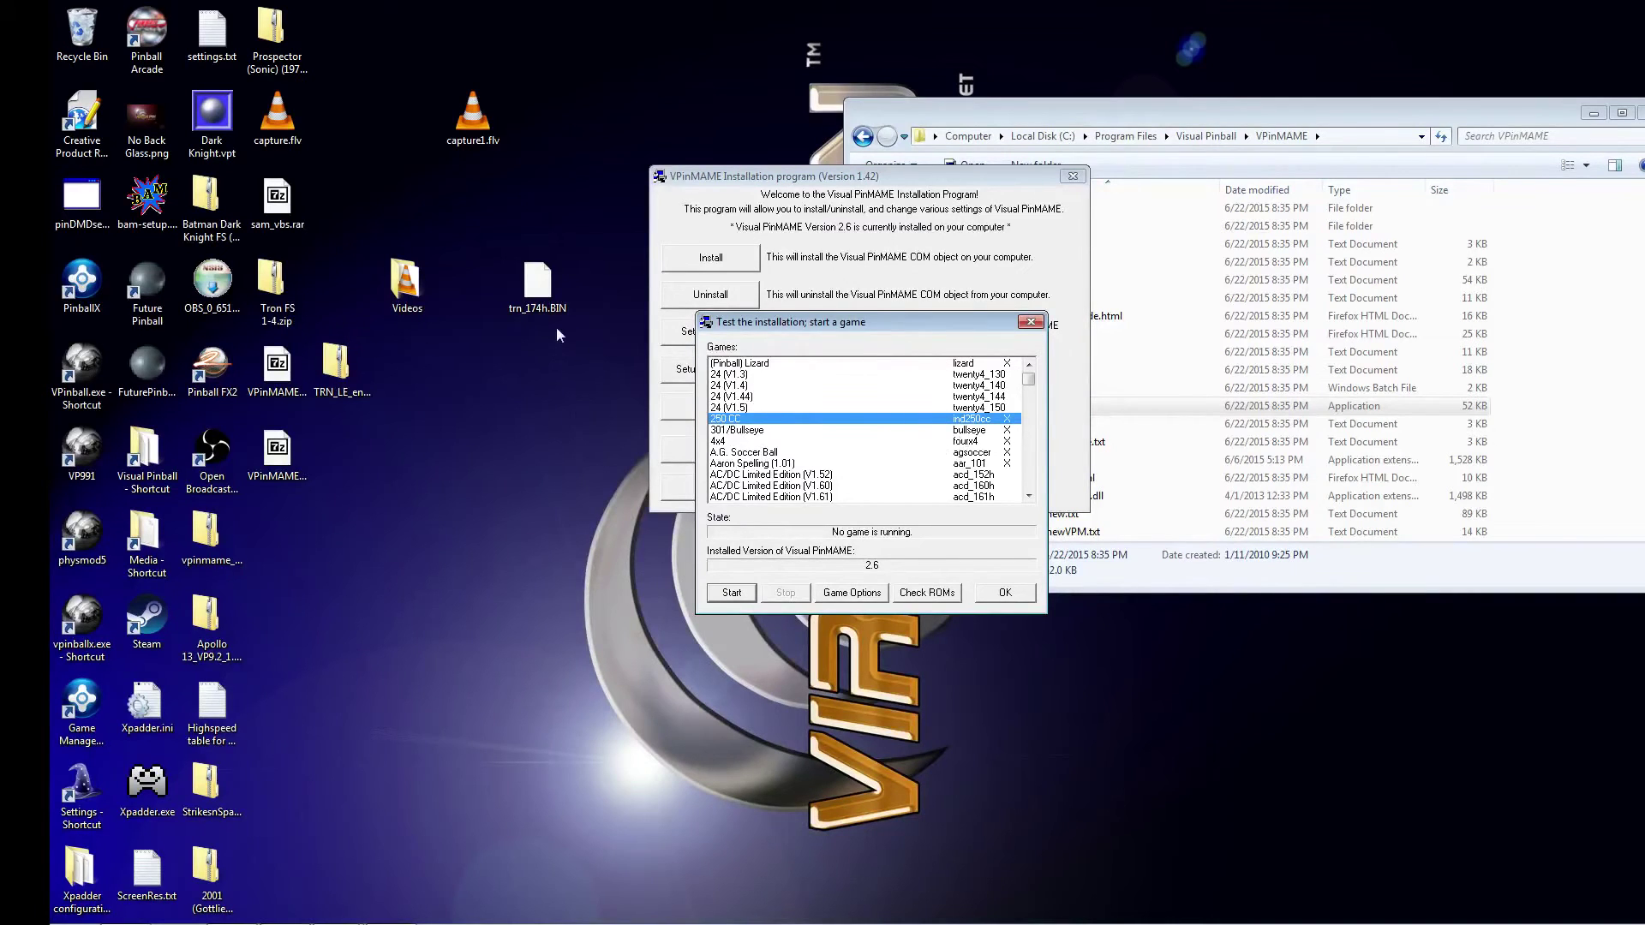
drag(529, 291, 480, 467)
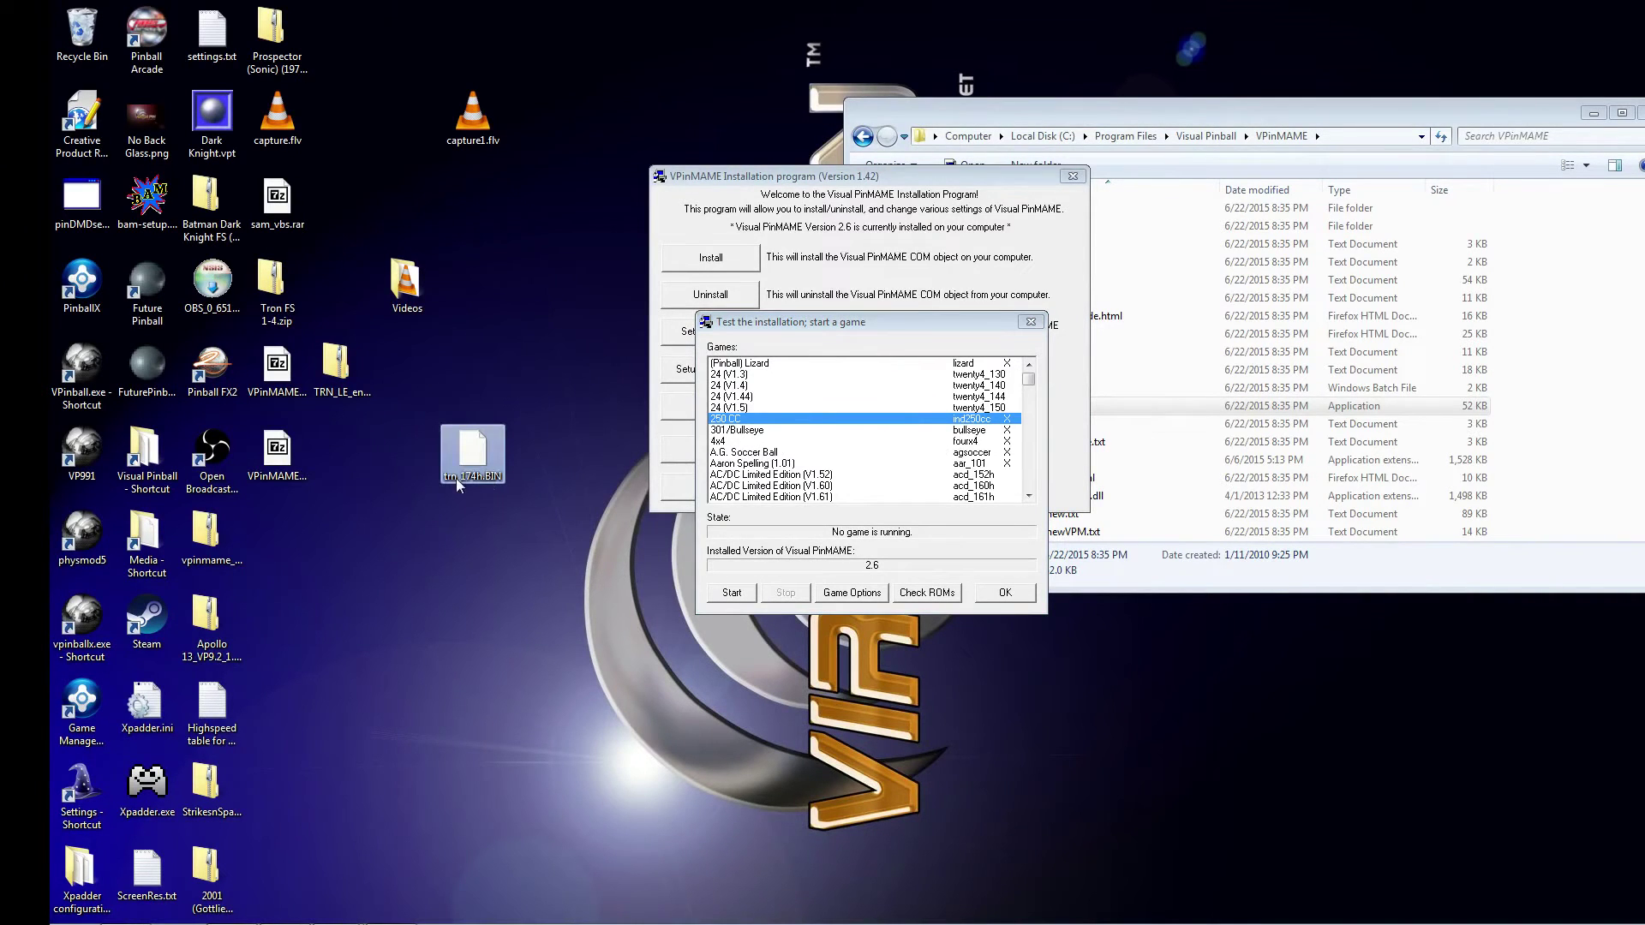
Find and select Tron: Legacy Limited Edition (V1.74) in the installation test's game list
click(767, 453)
key(t)
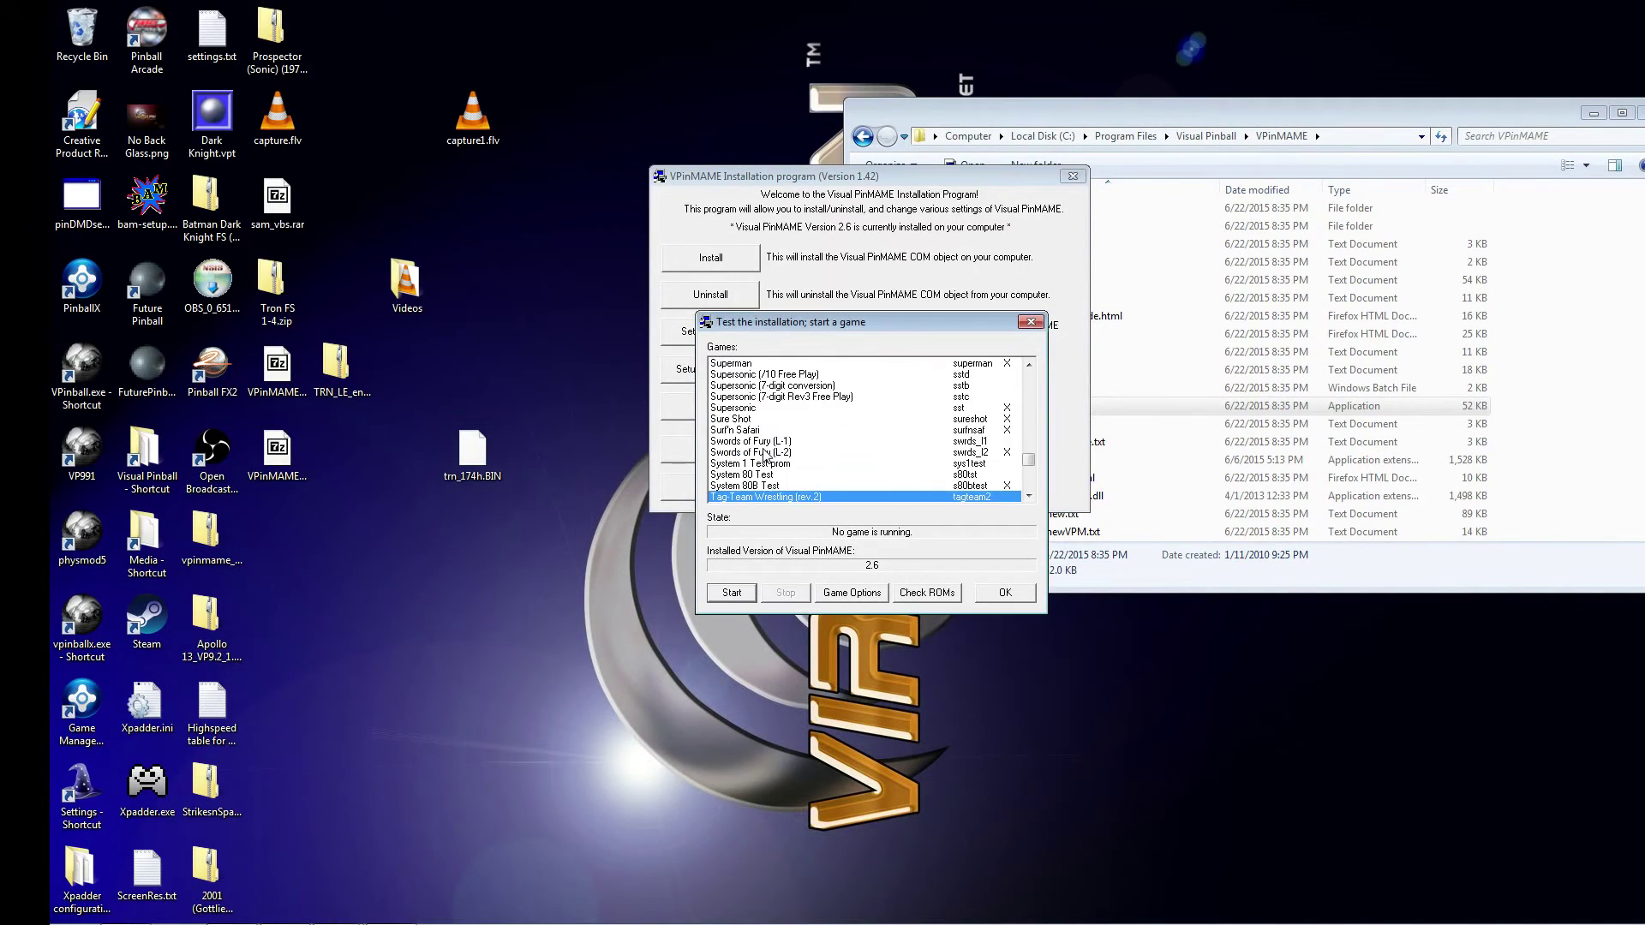
key(r)
scroll(772, 455, down, 4)
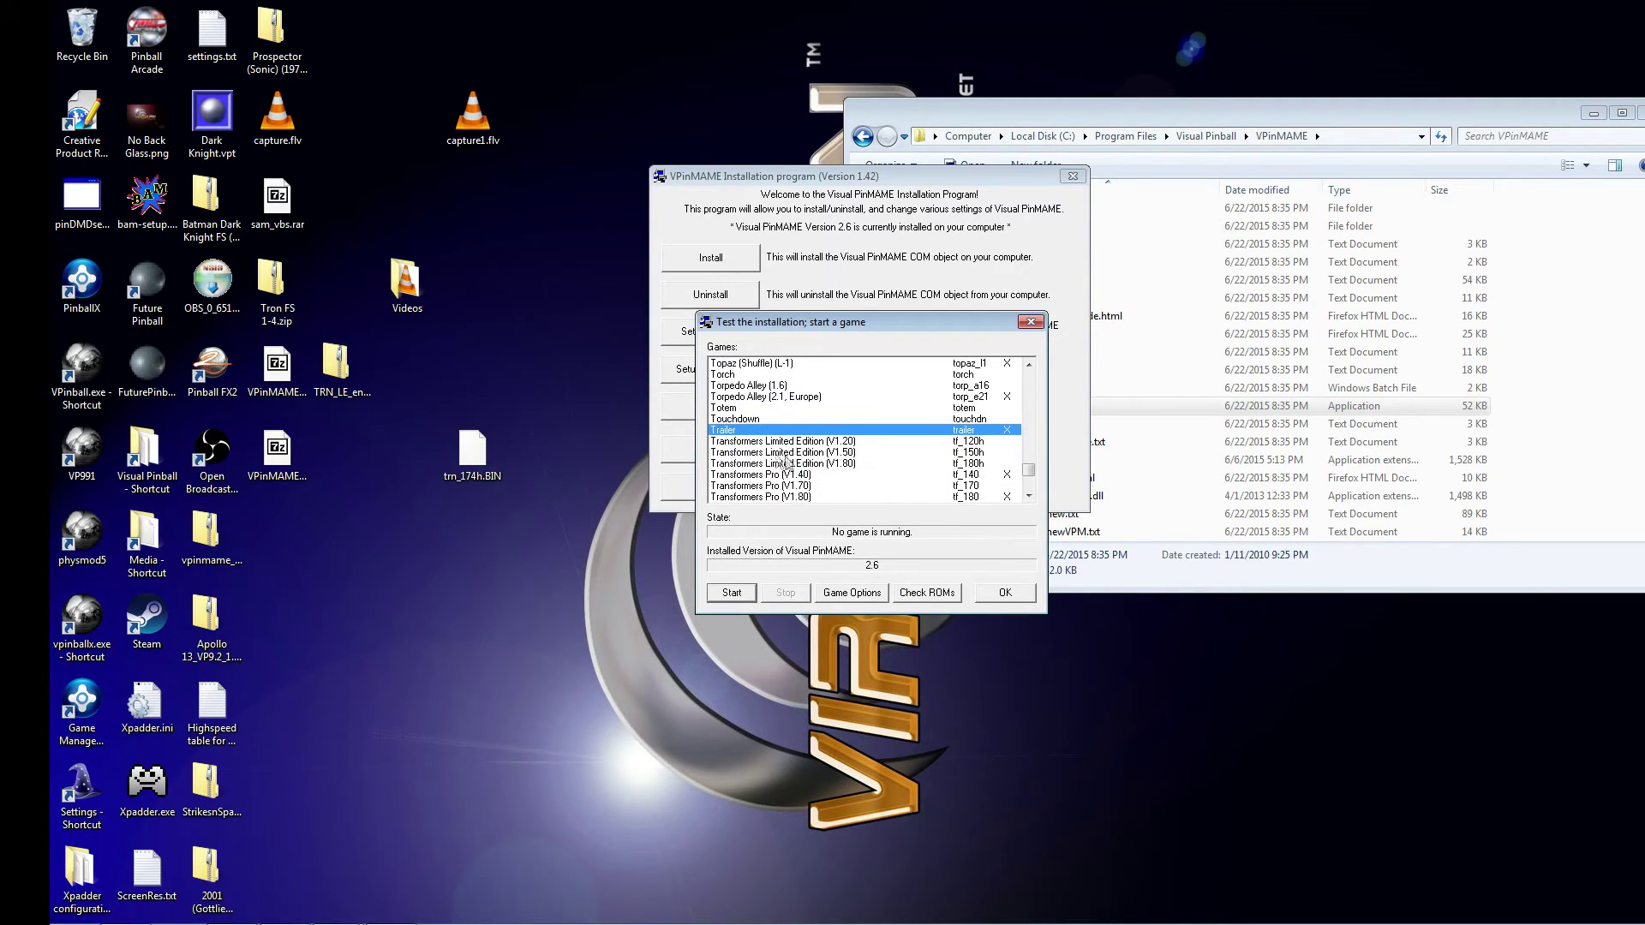
scroll(789, 463, down, 4)
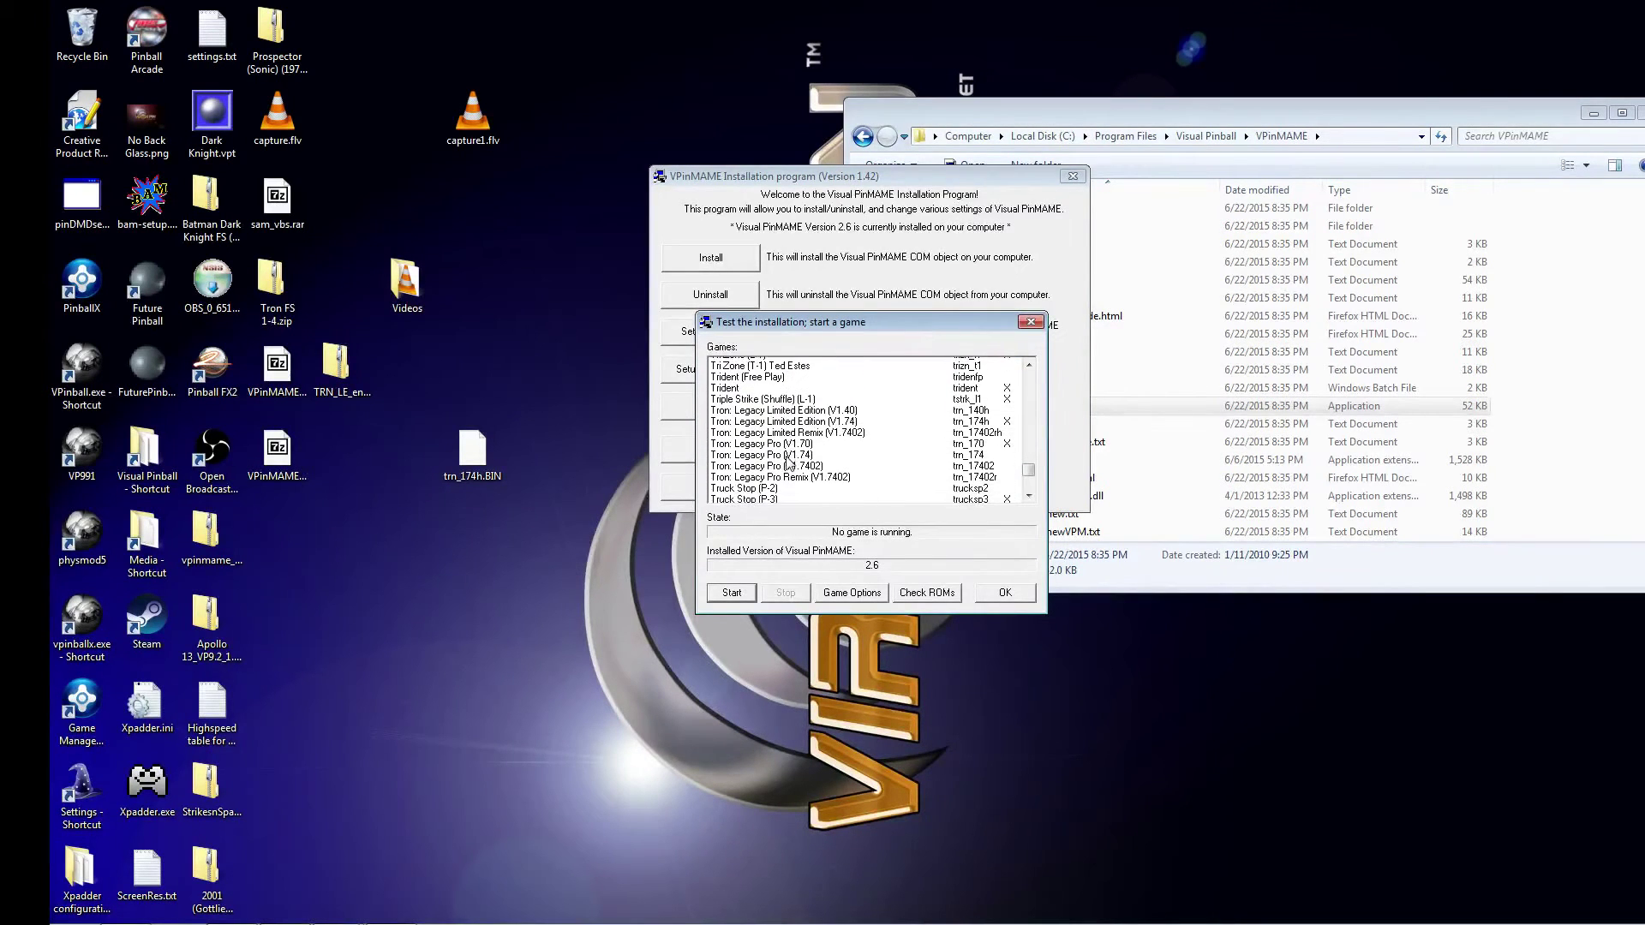
scroll(789, 463, up, 1)
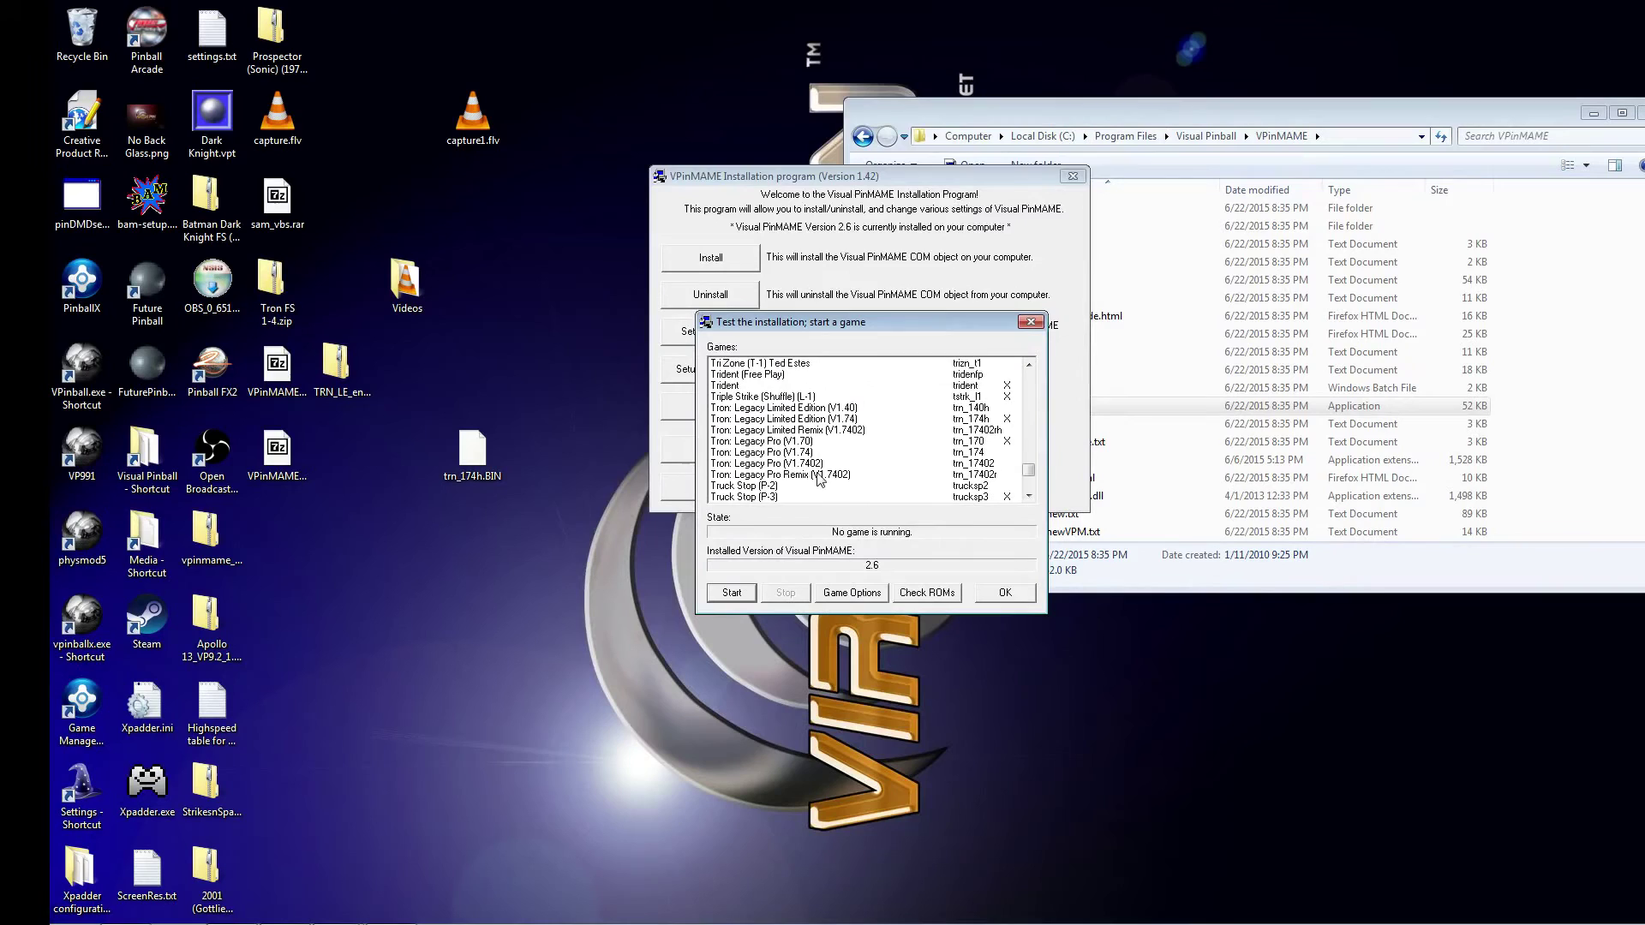
click(847, 408)
click(846, 419)
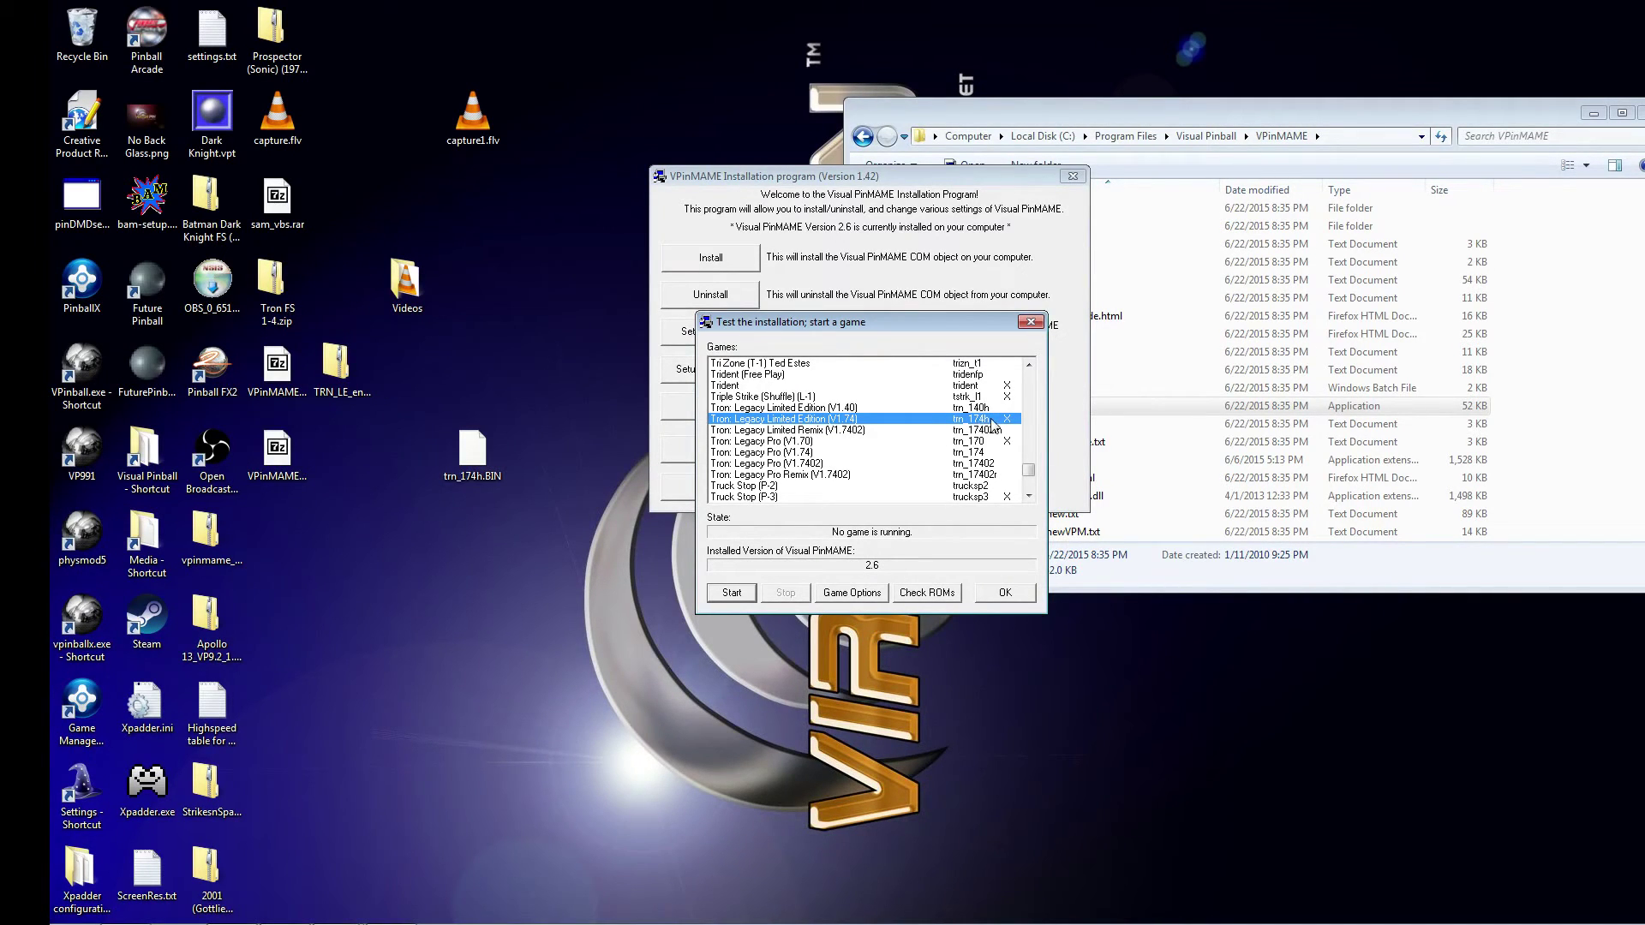
Start the selected Tron ROM, move its dot-matrix display beside the setup window, stop the game, and close the setup windows
click(734, 593)
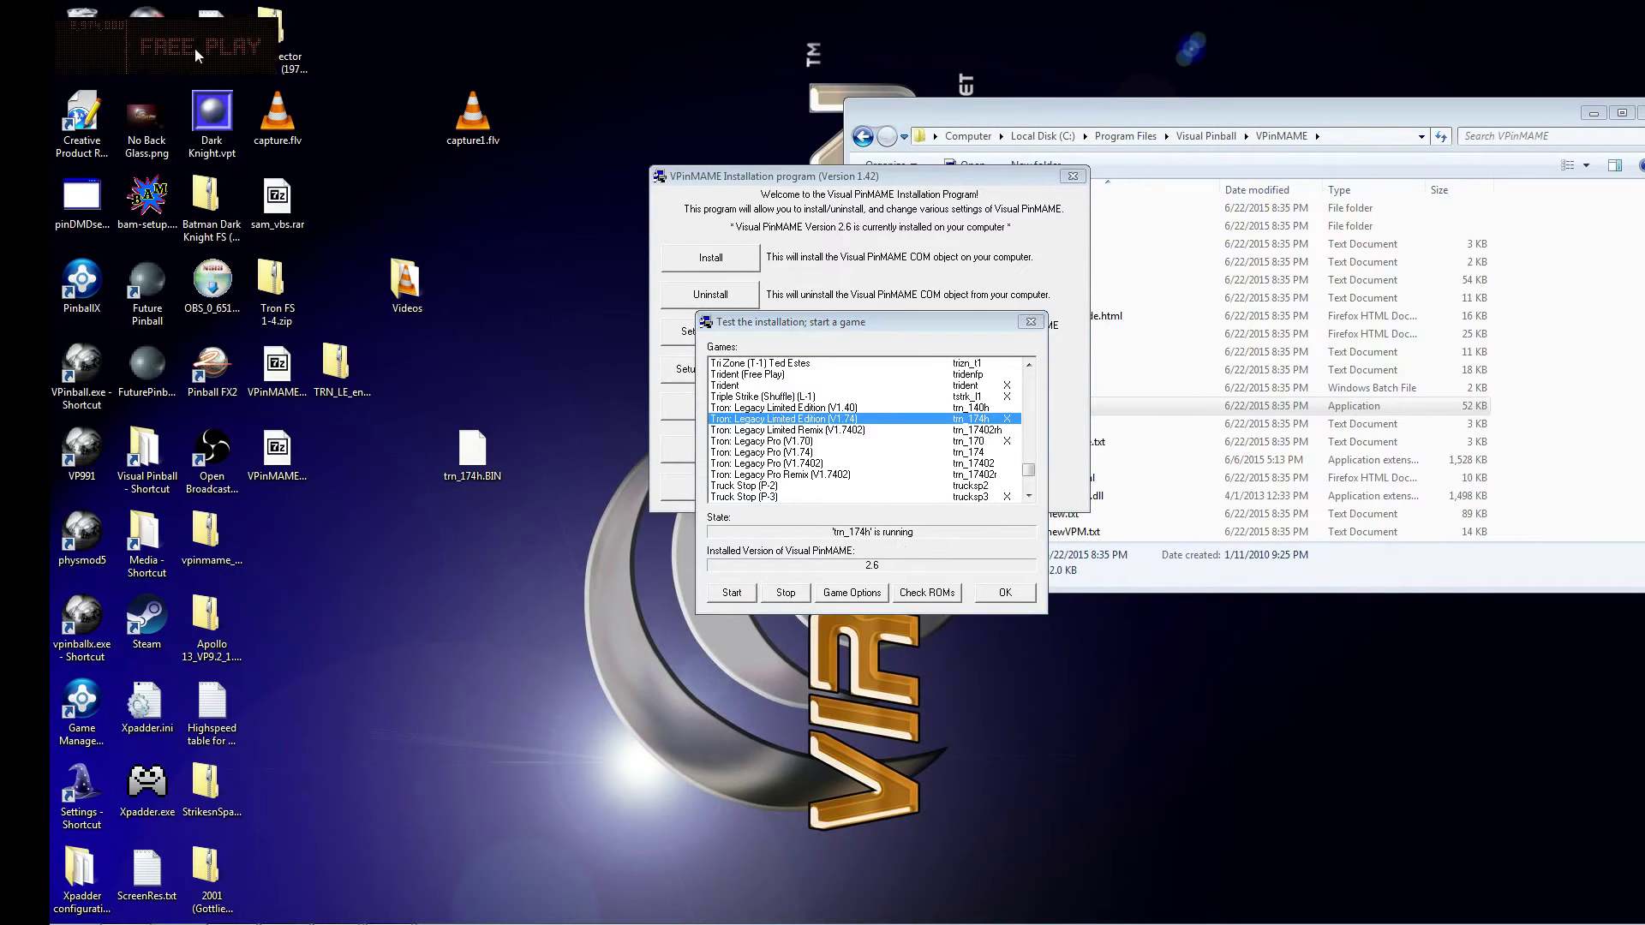
drag(194, 48, 513, 222)
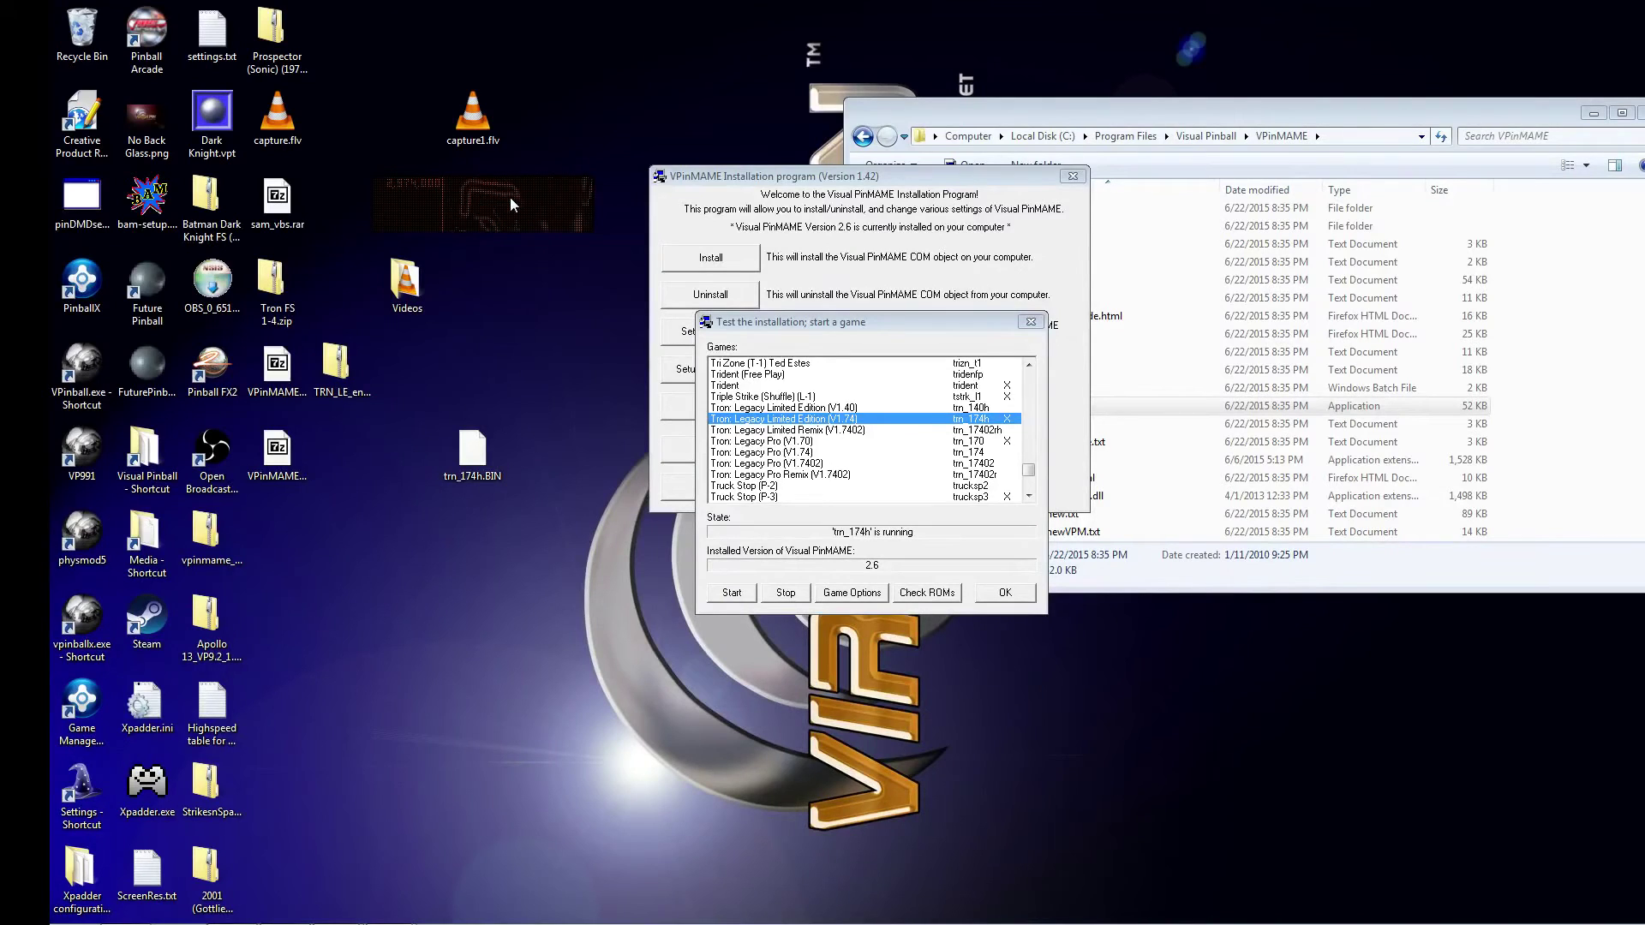
click(783, 593)
click(1030, 321)
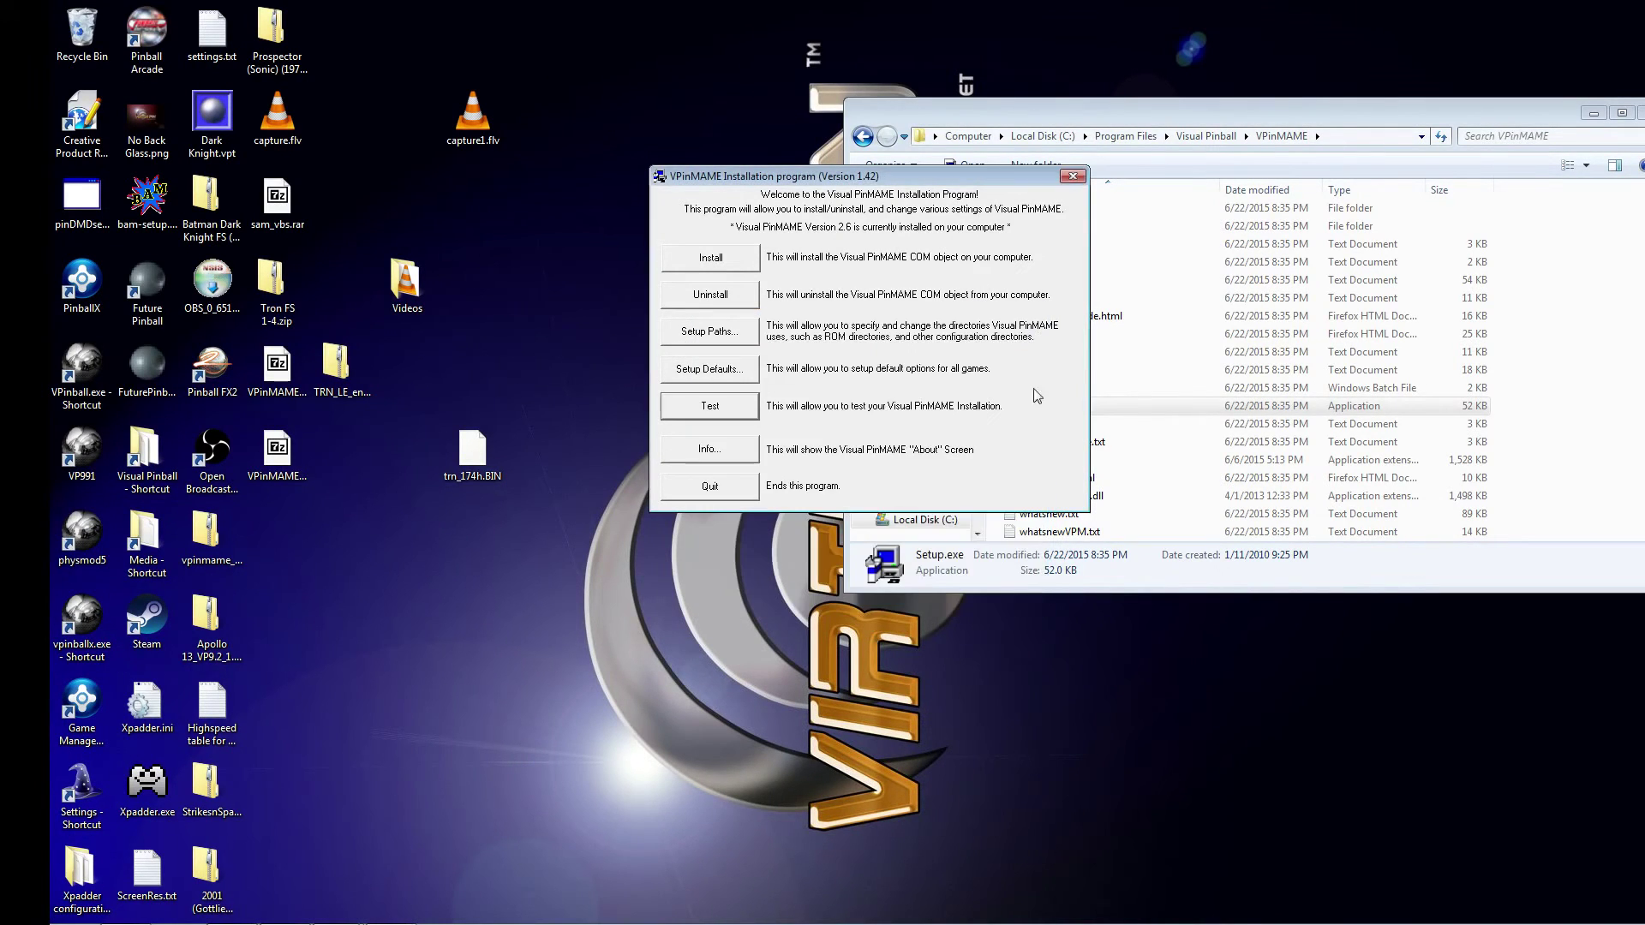
click(1073, 176)
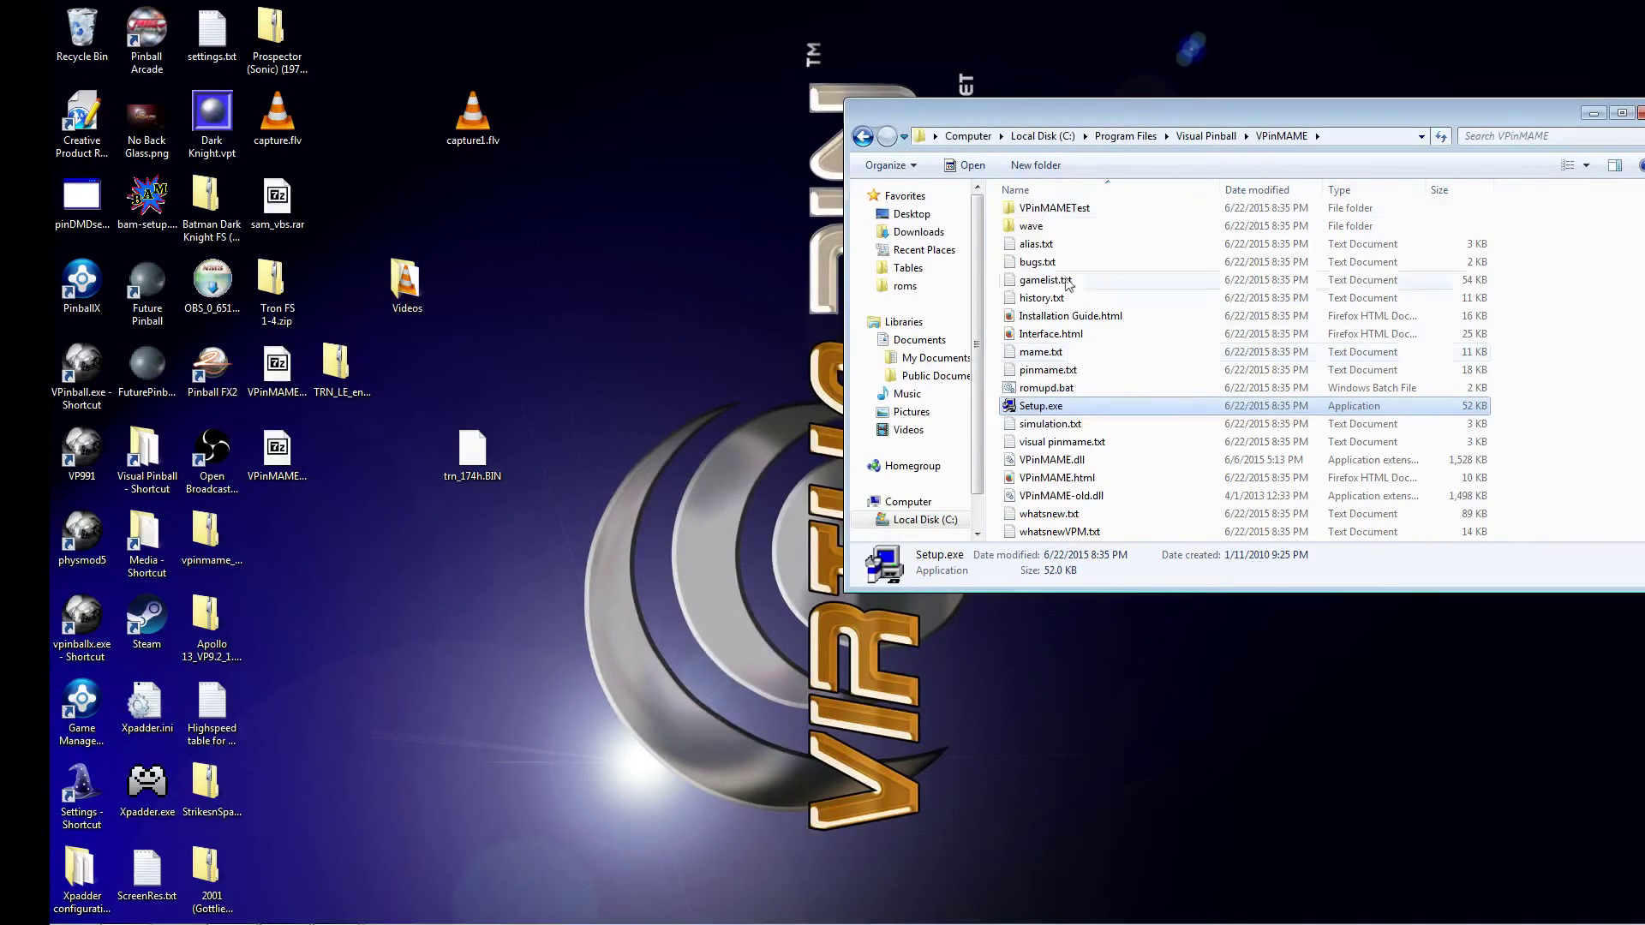
Look inside the roms folder under VPinMAME and return to the VPinMAME folder
click(863, 136)
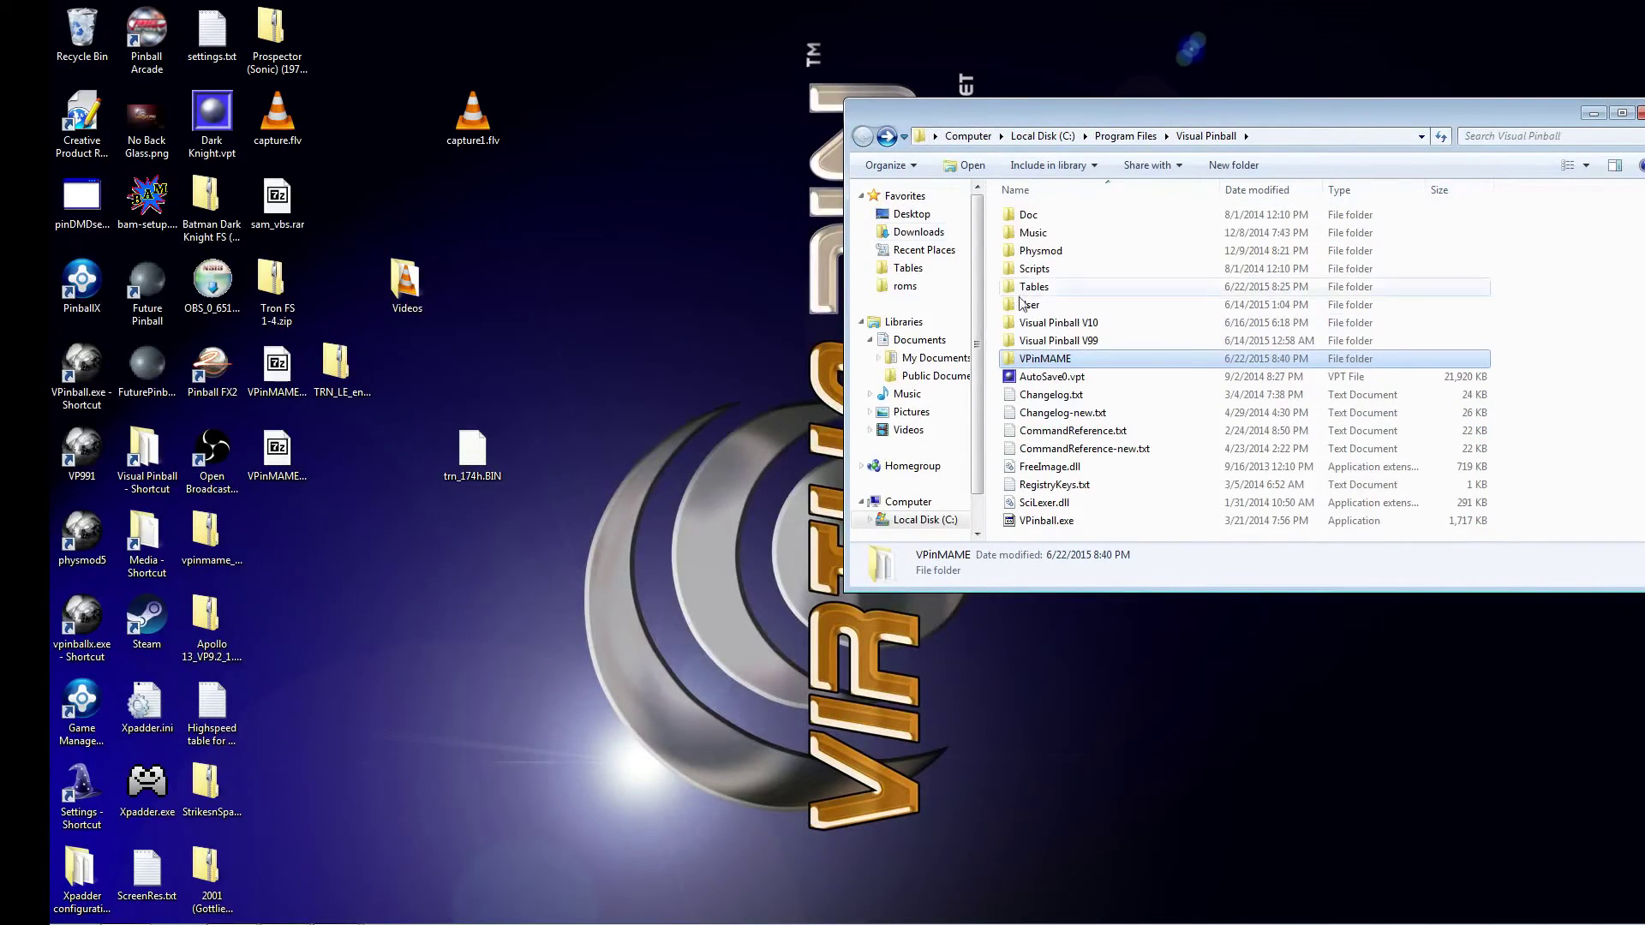
double_click(1059, 360)
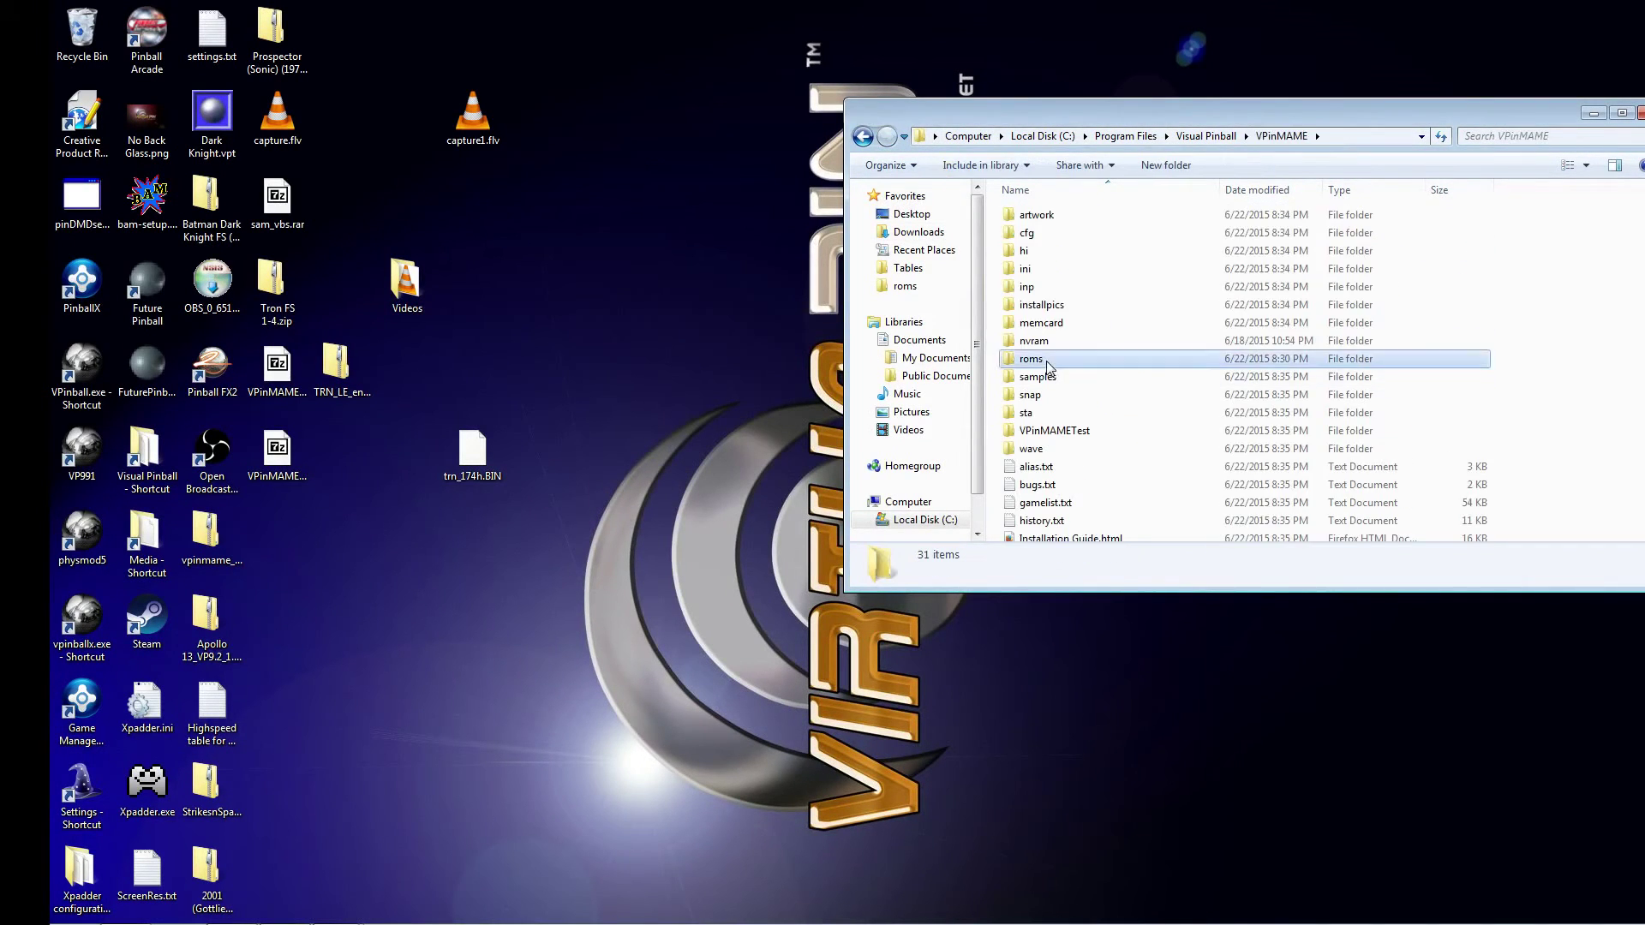
double_click(1059, 360)
click(863, 136)
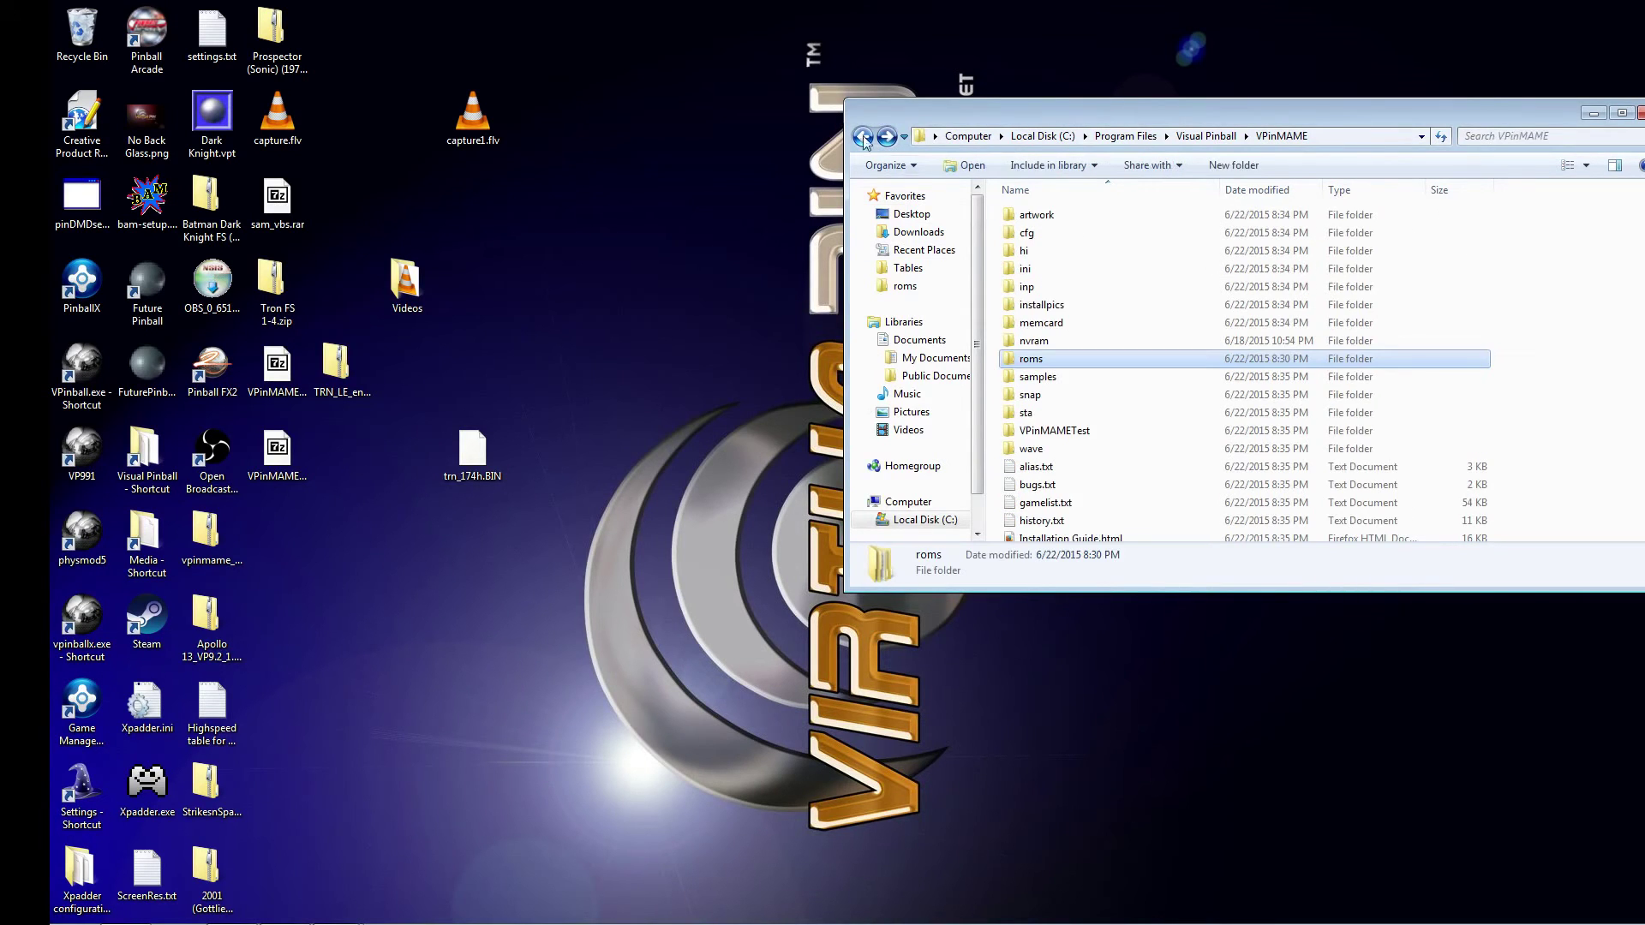
Run Setup.exe again and try to start AC/DC Limited Edition (V1.61) from the installation test to view its expected ROM files
click(1091, 437)
scroll(1092, 441, down, 3)
double_click(1066, 476)
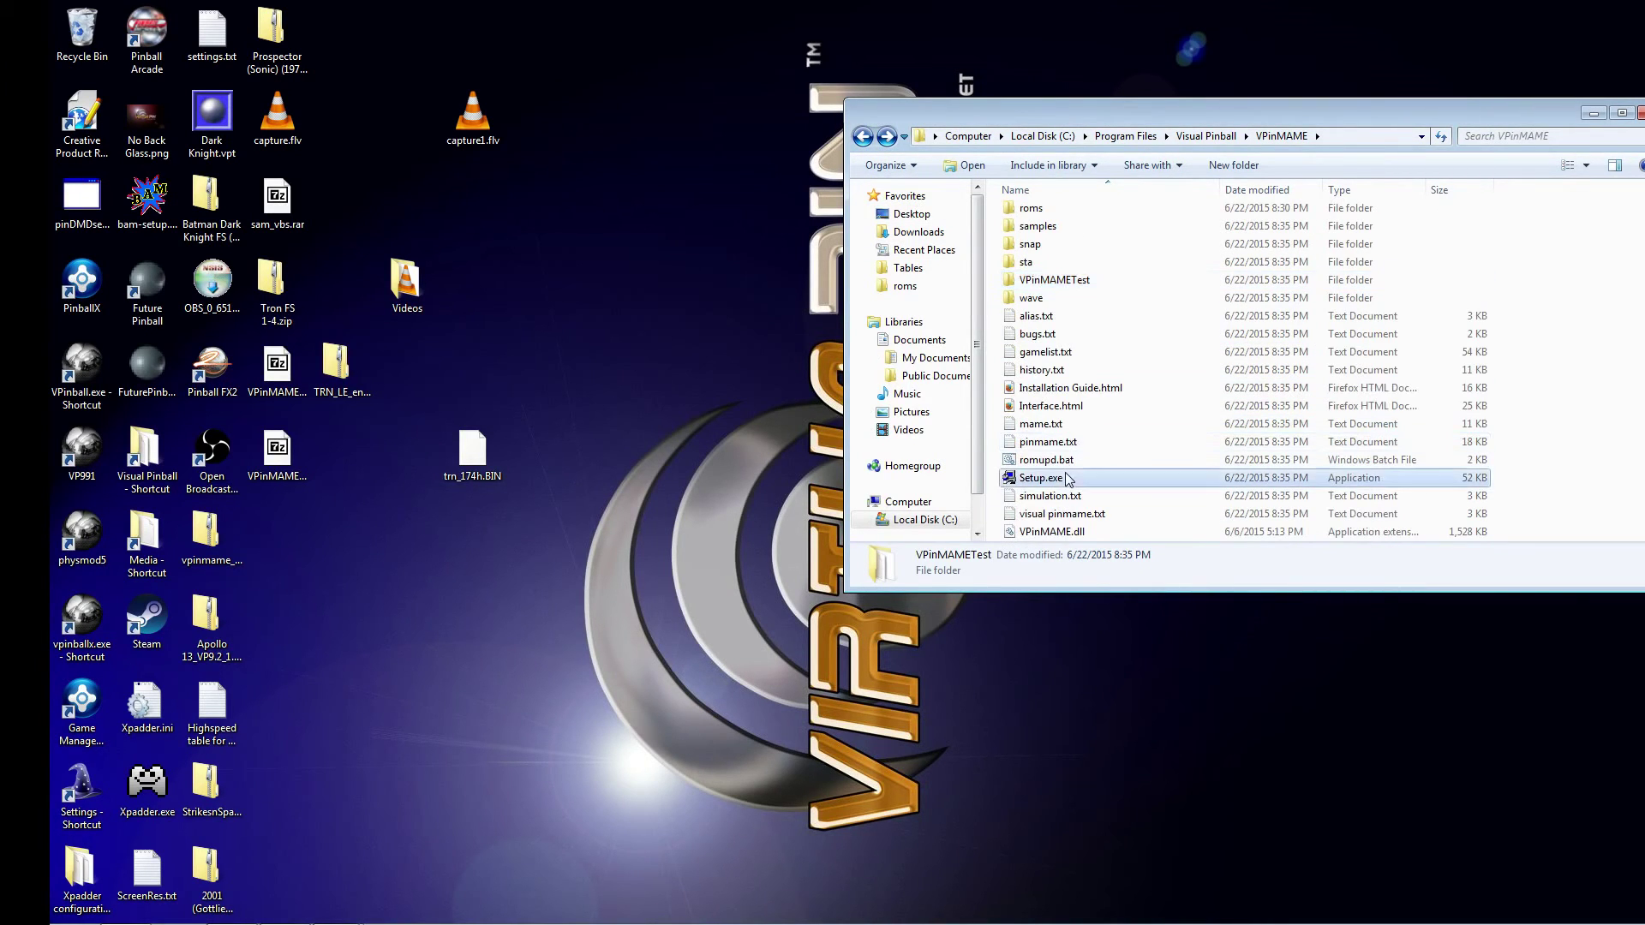
click(728, 531)
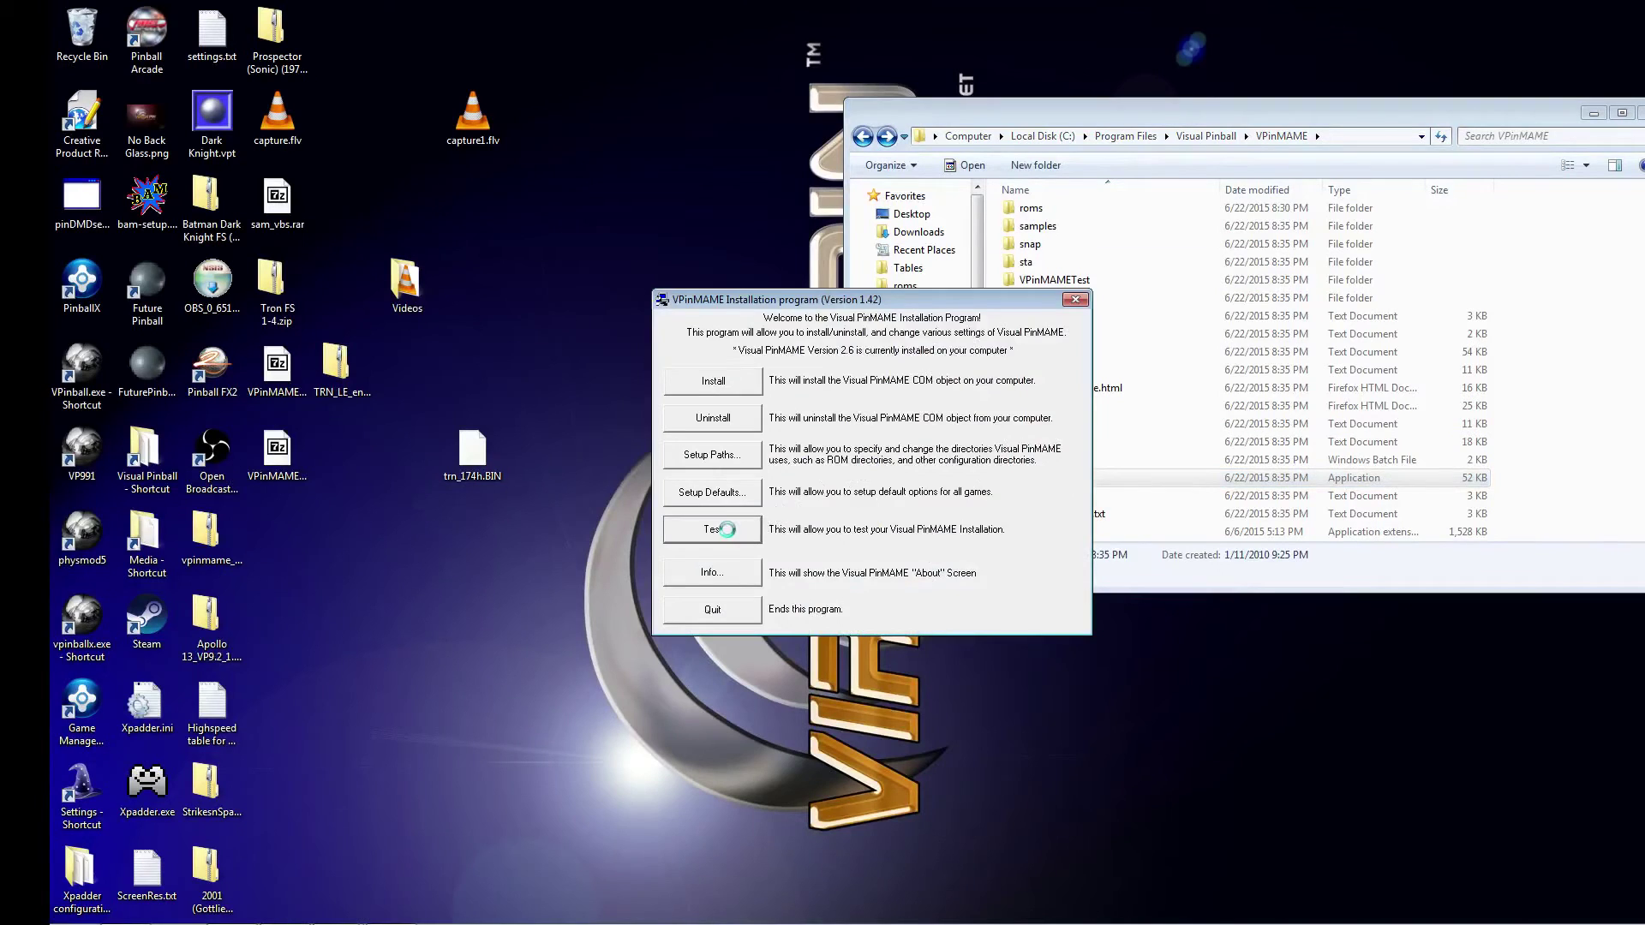
click(735, 408)
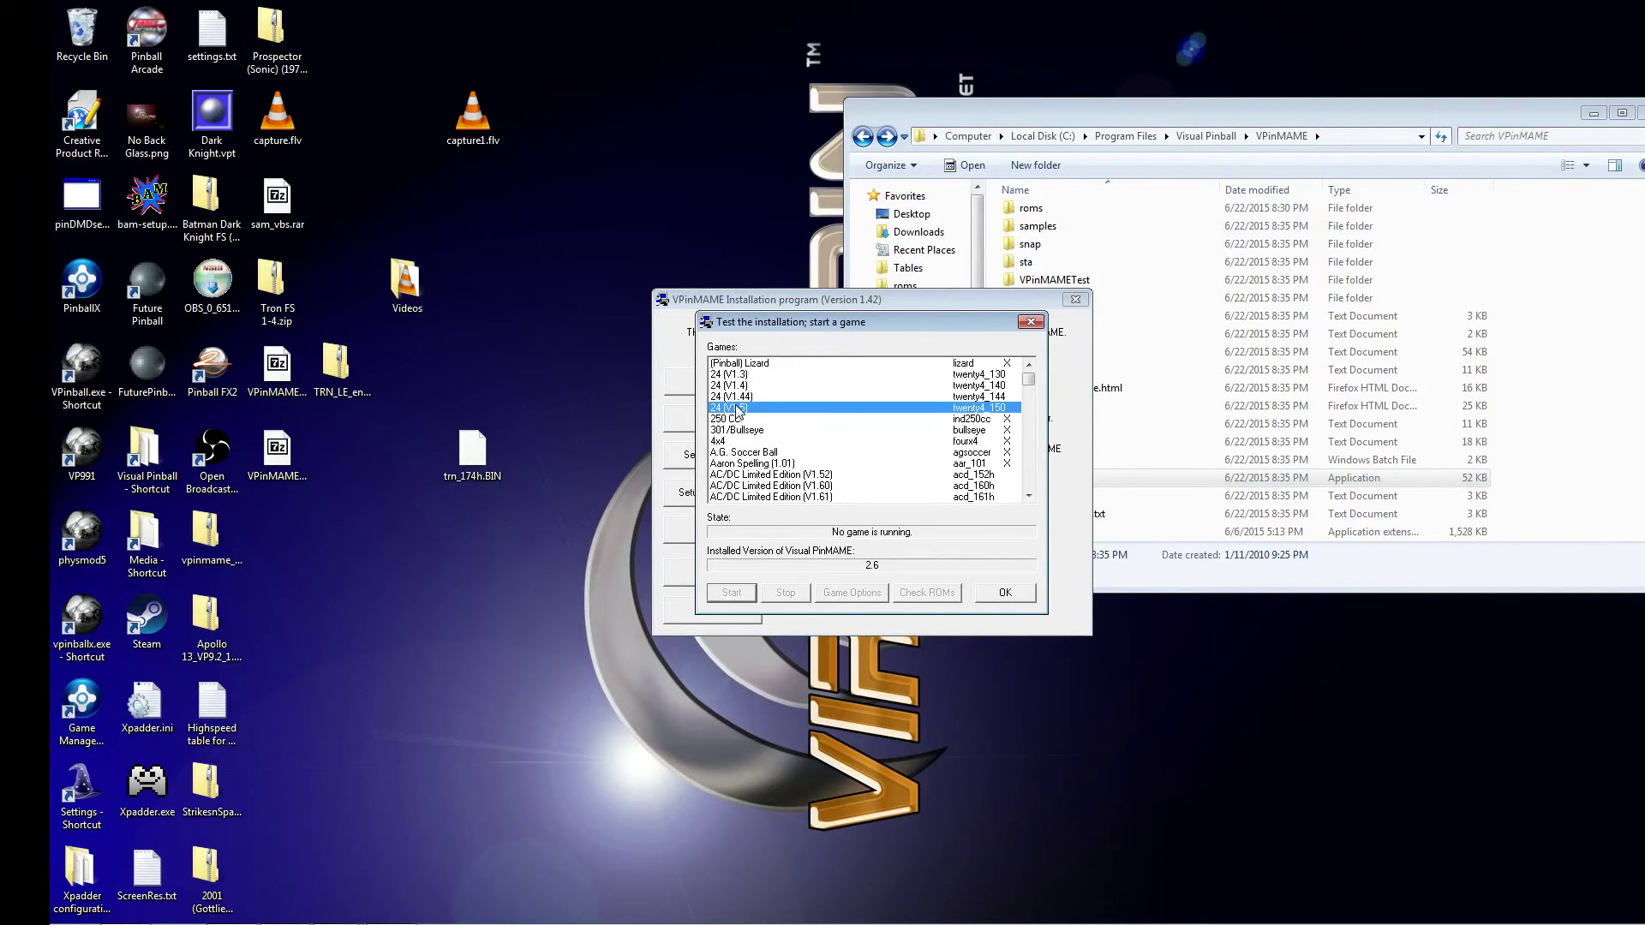
scroll(771, 425, down, 3)
click(786, 397)
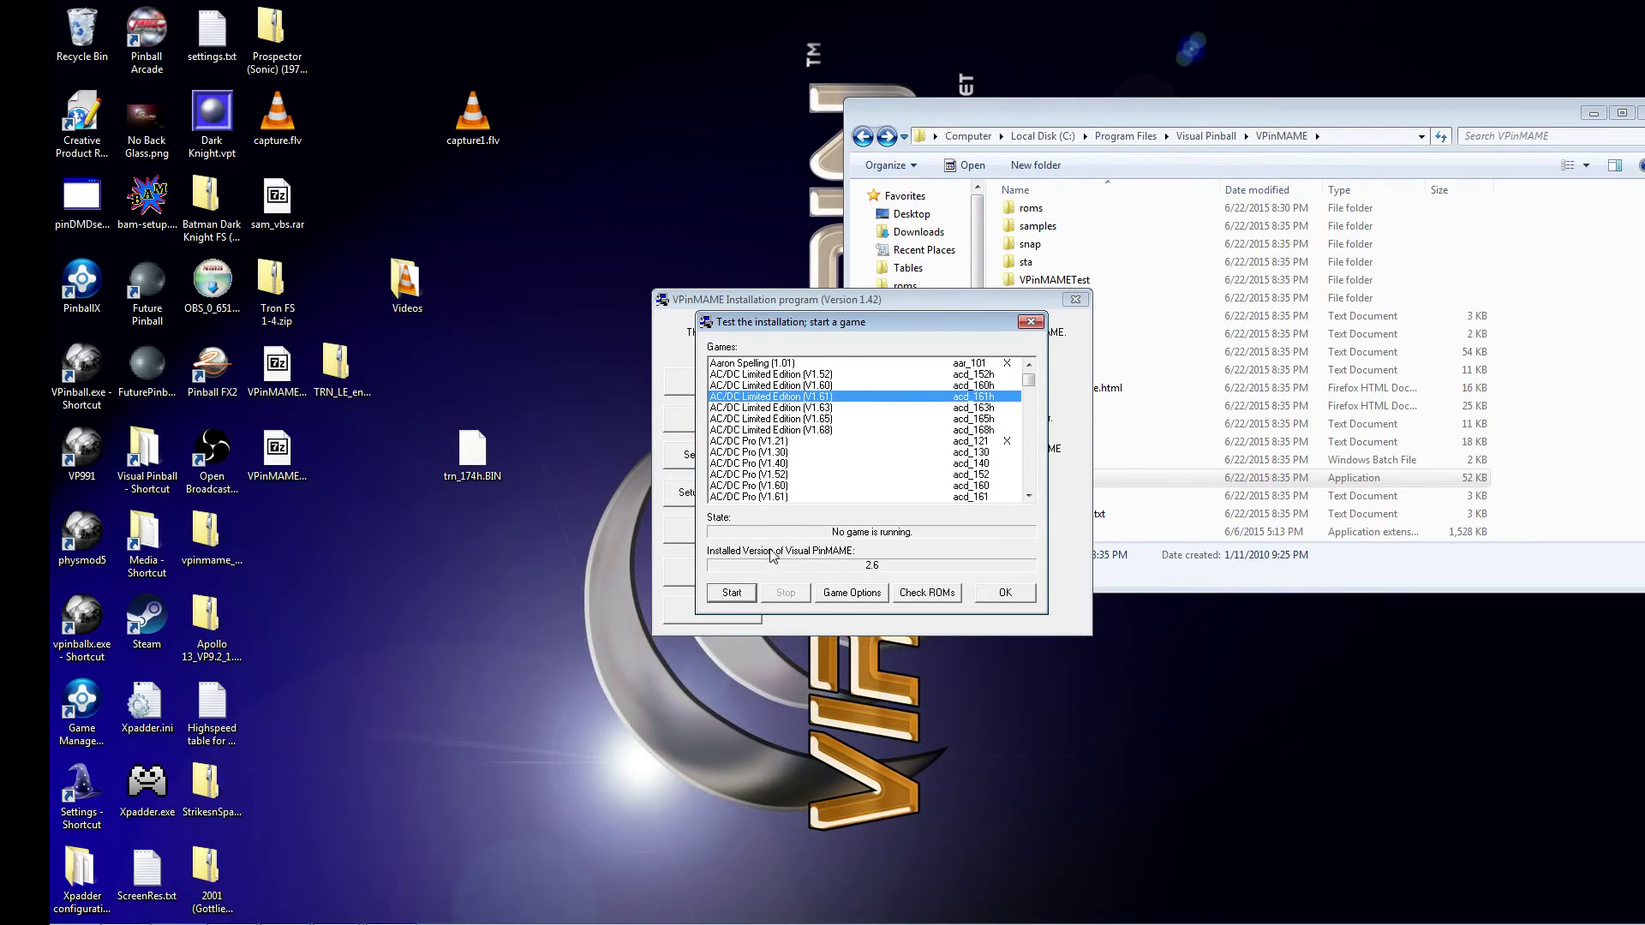
click(738, 593)
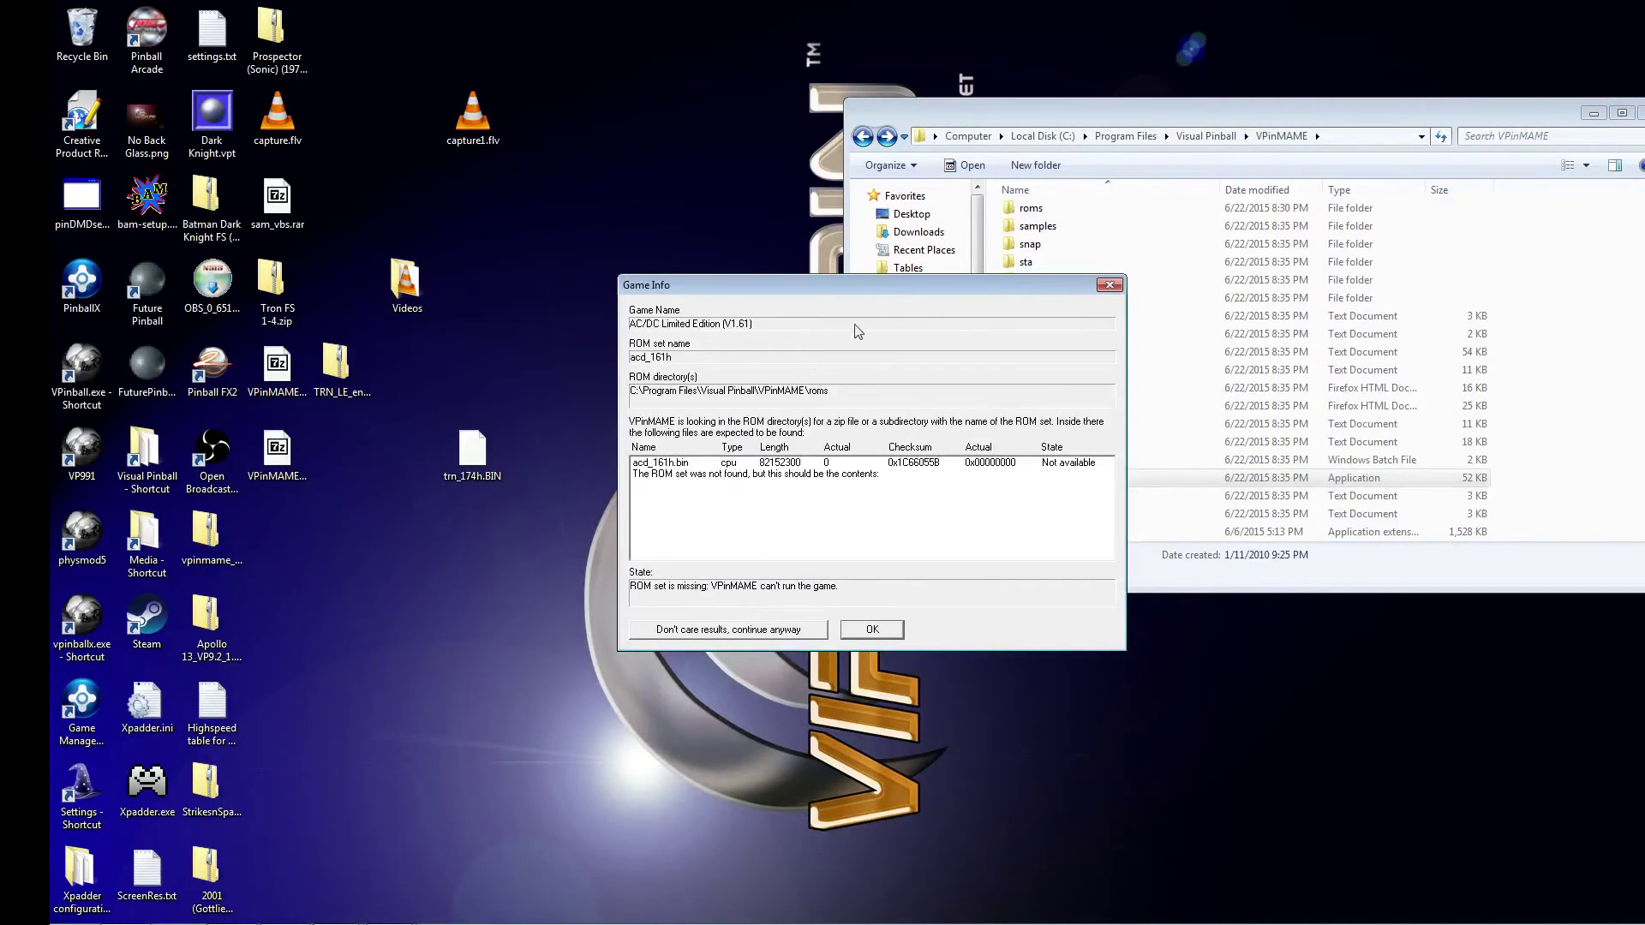
Examine the expected ROM files for AC/DC Limited Edition (V1.61), and close the game info, error and VPinMAME setup windows
drag(876, 279, 673, 86)
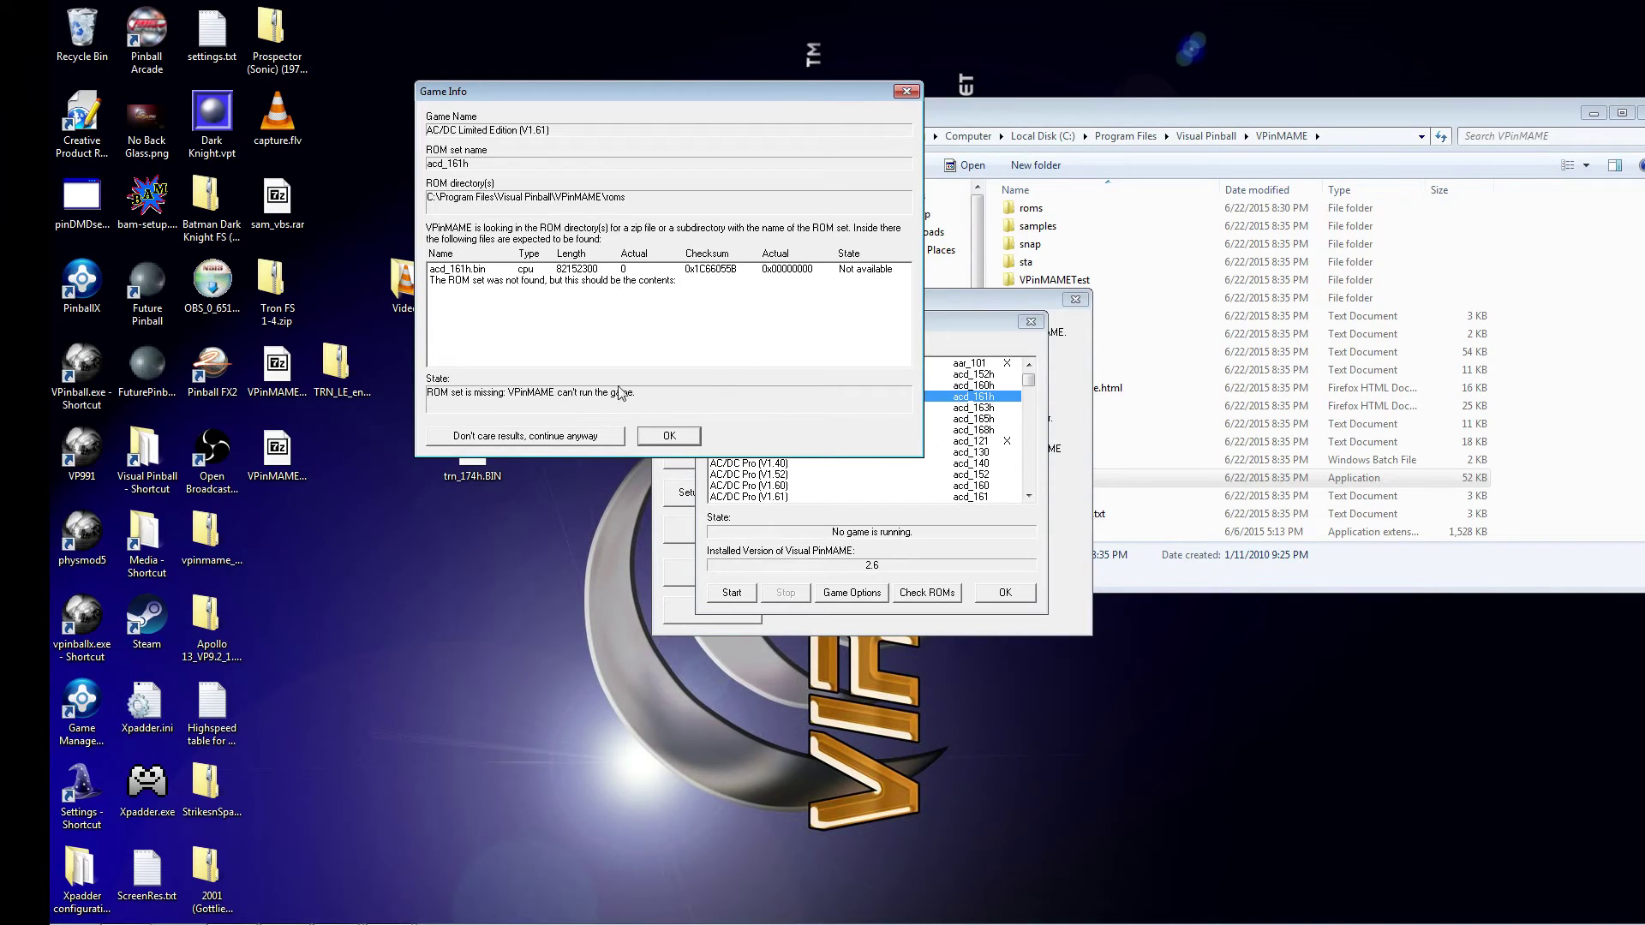
click(905, 95)
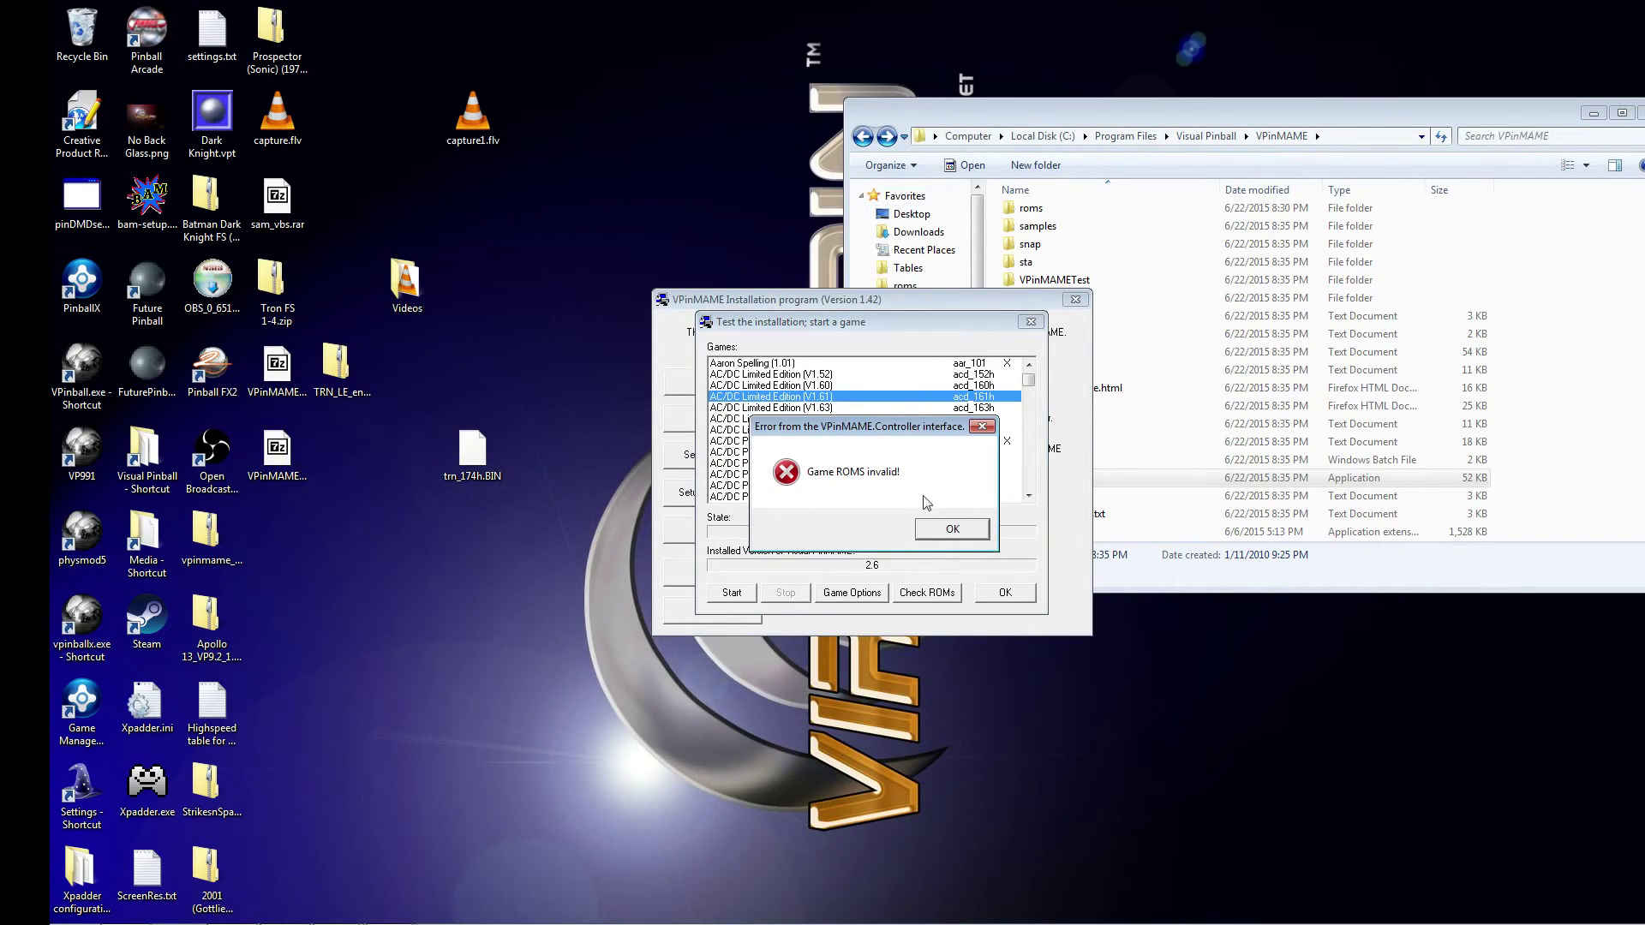
click(951, 531)
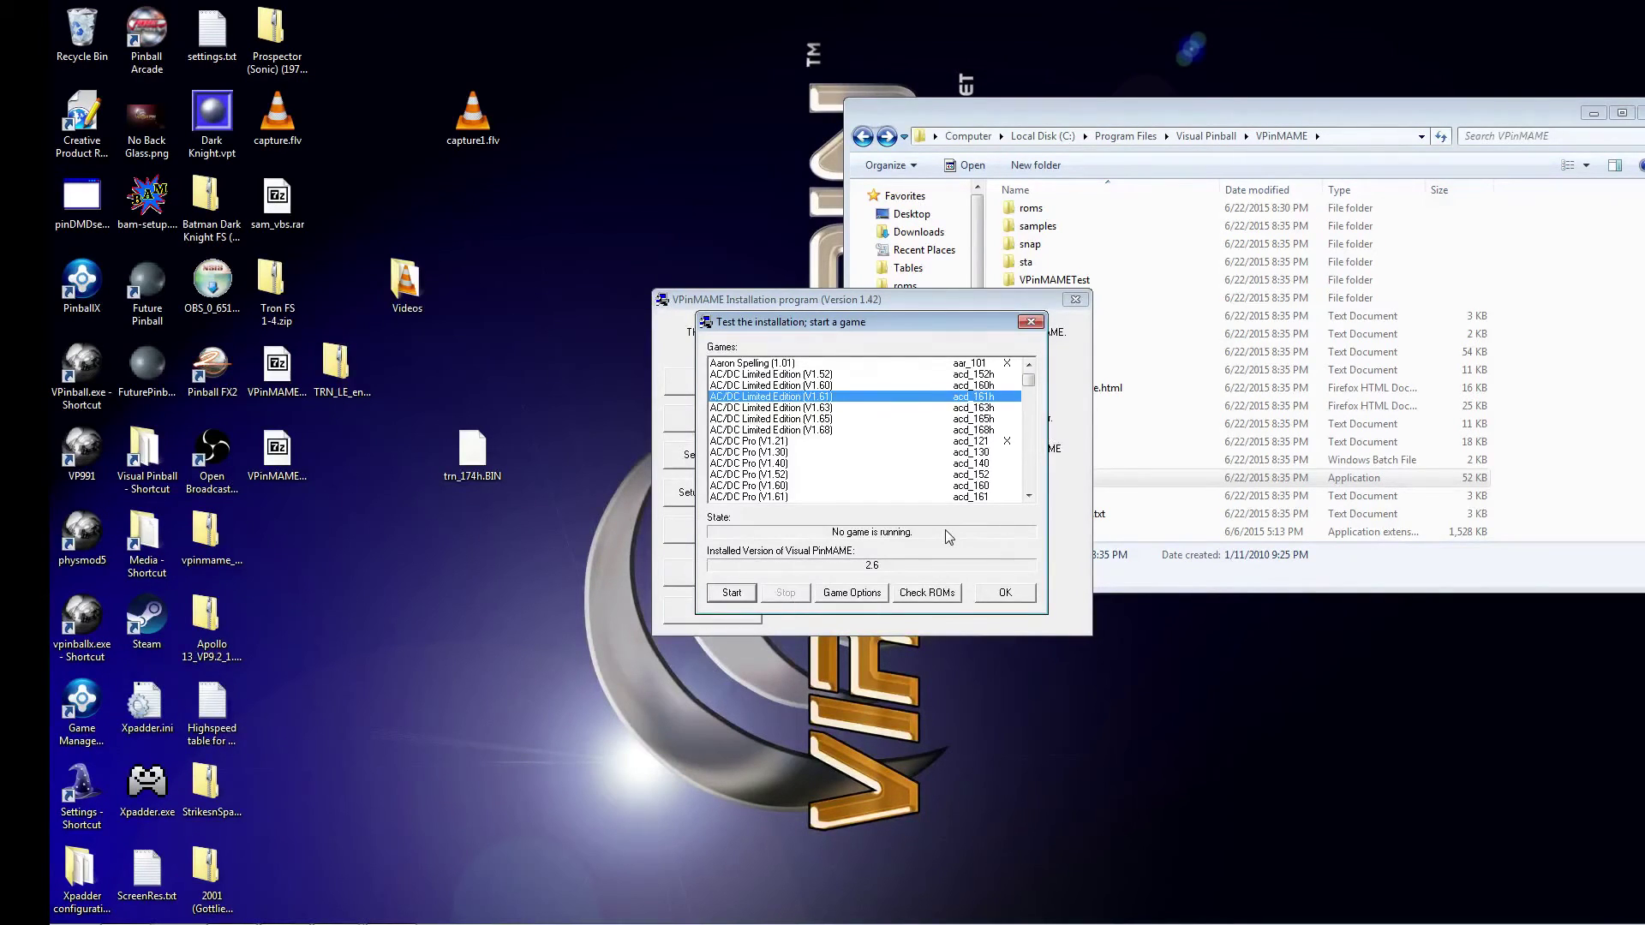
click(1032, 324)
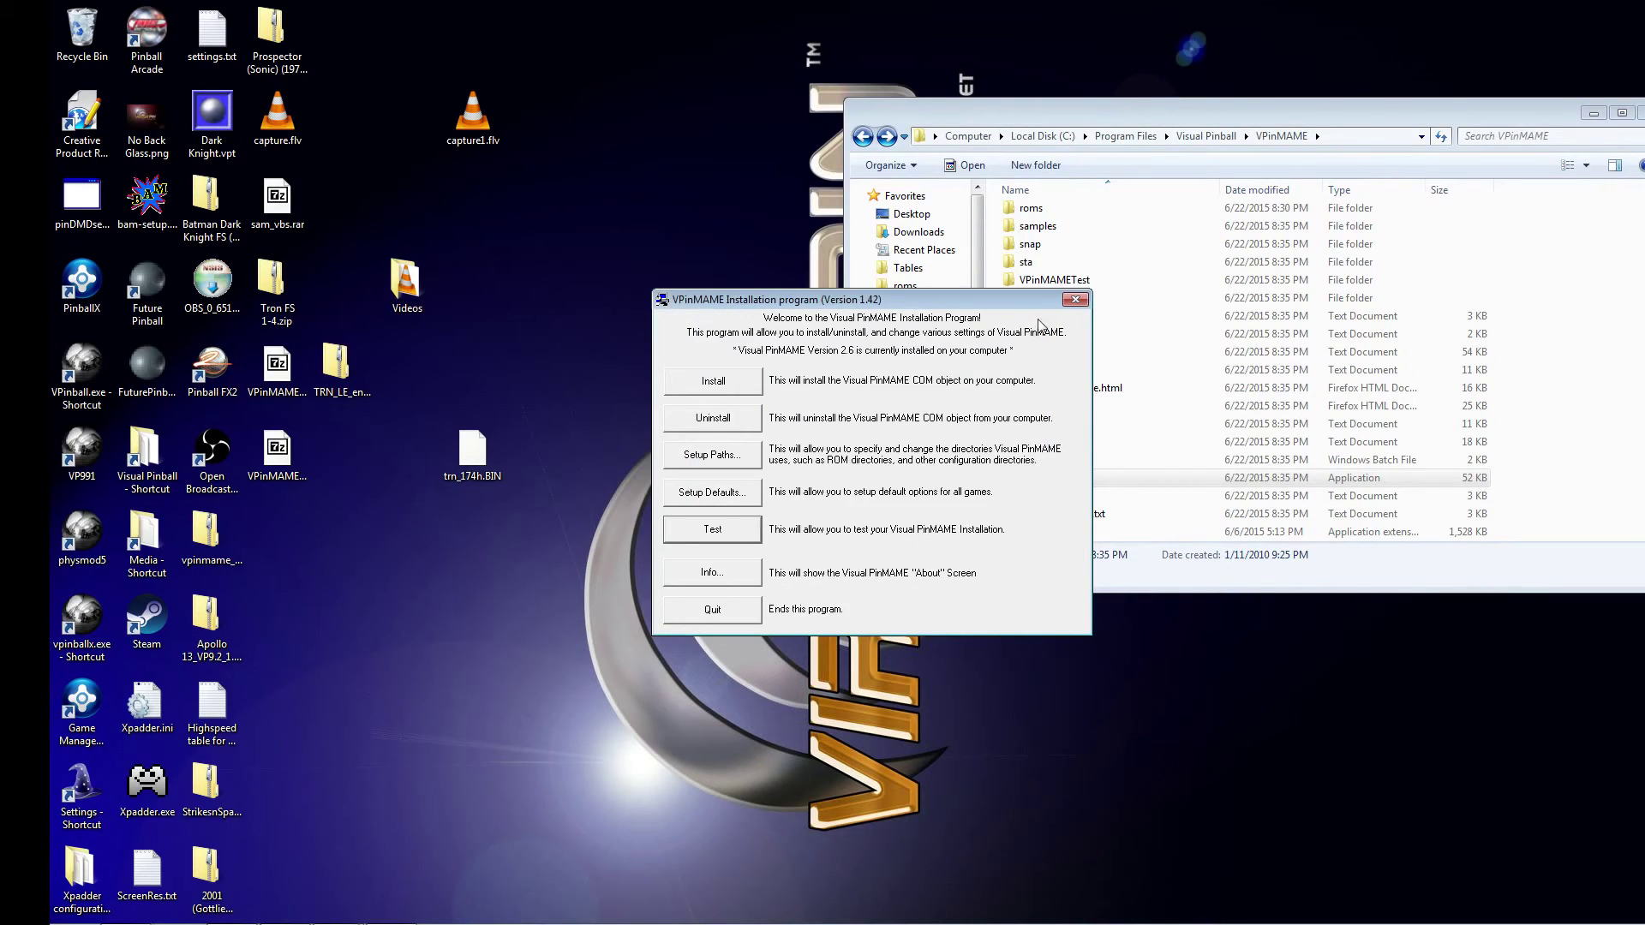
click(1075, 300)
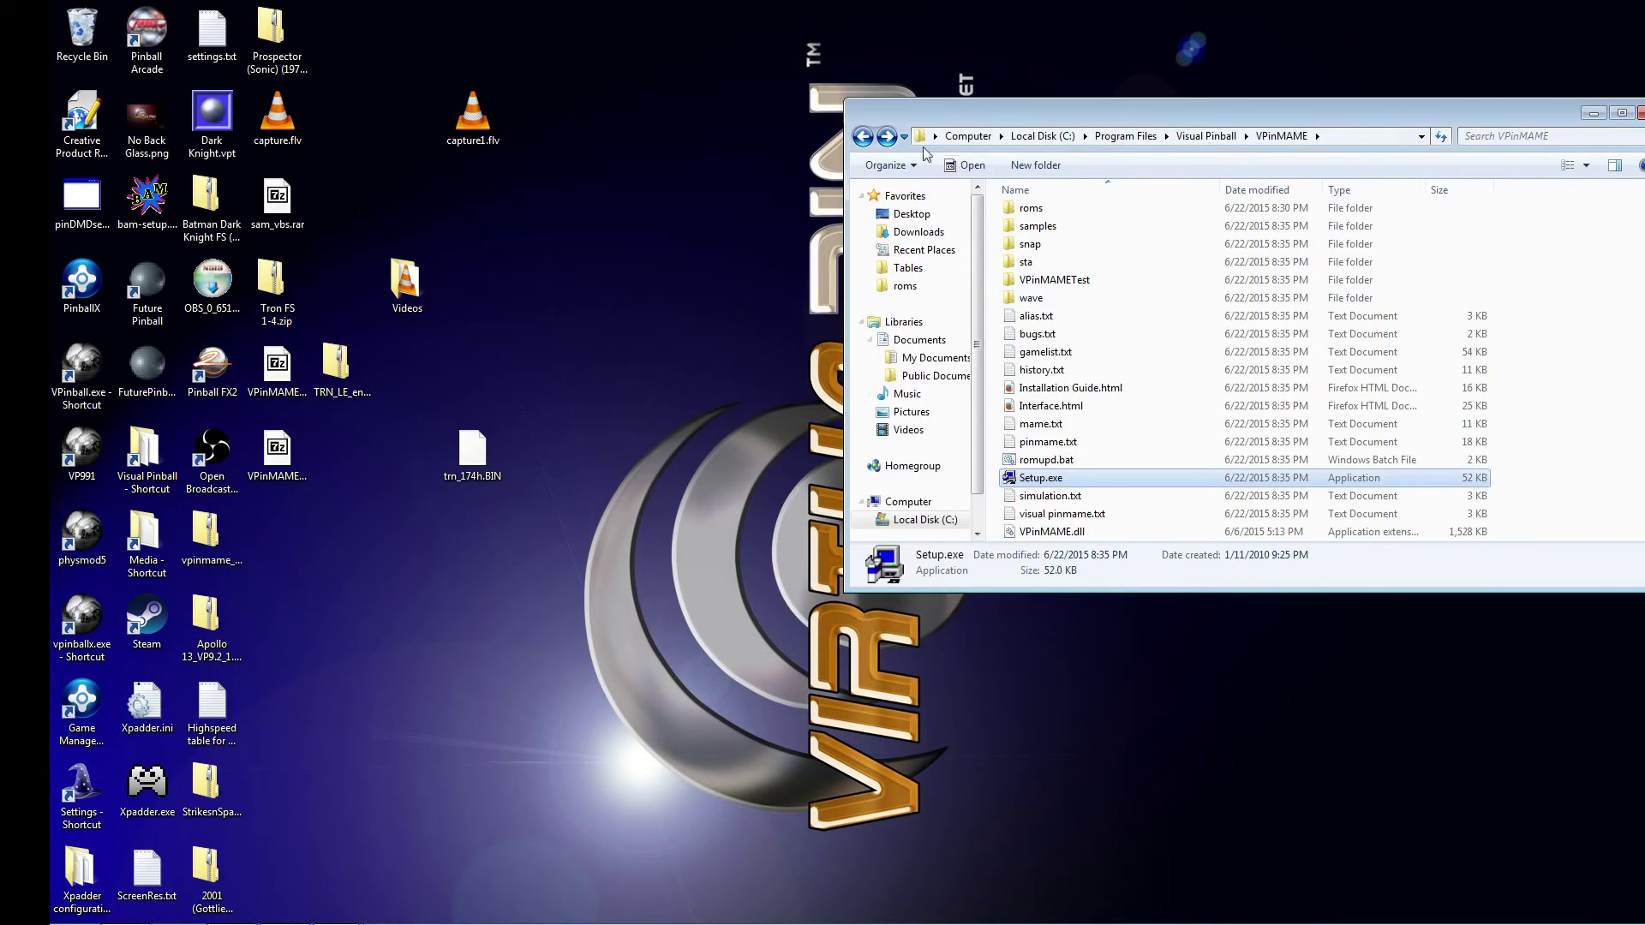
Go to the Visual Pinball V99 folder and launch VPinball991.exe
click(863, 136)
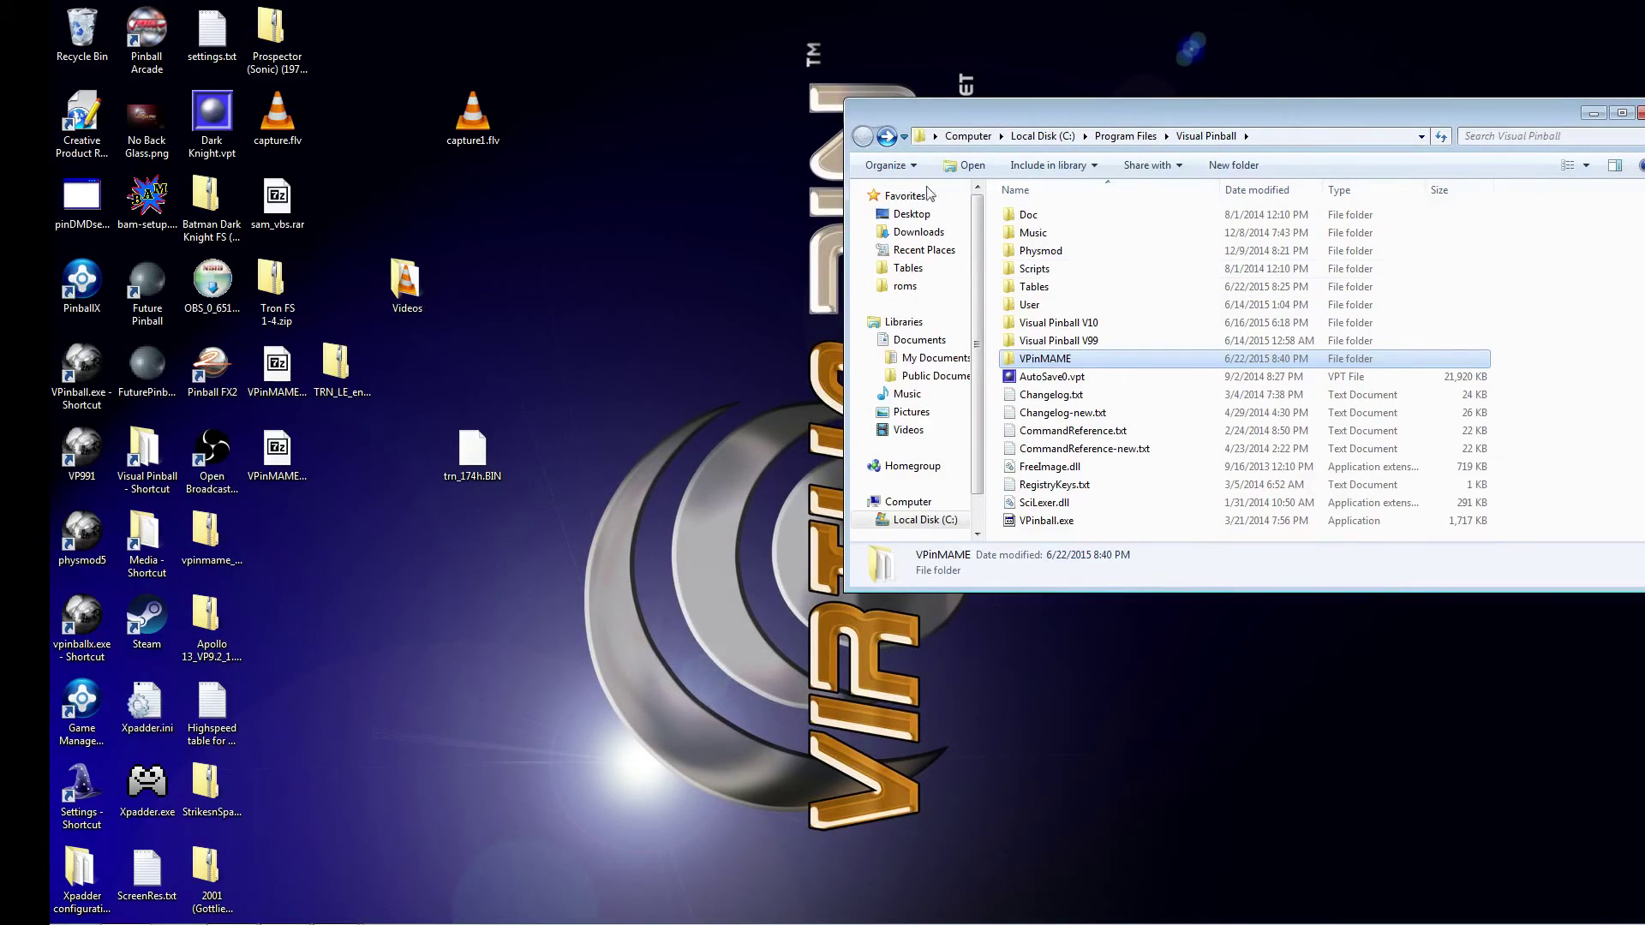
double_click(1059, 340)
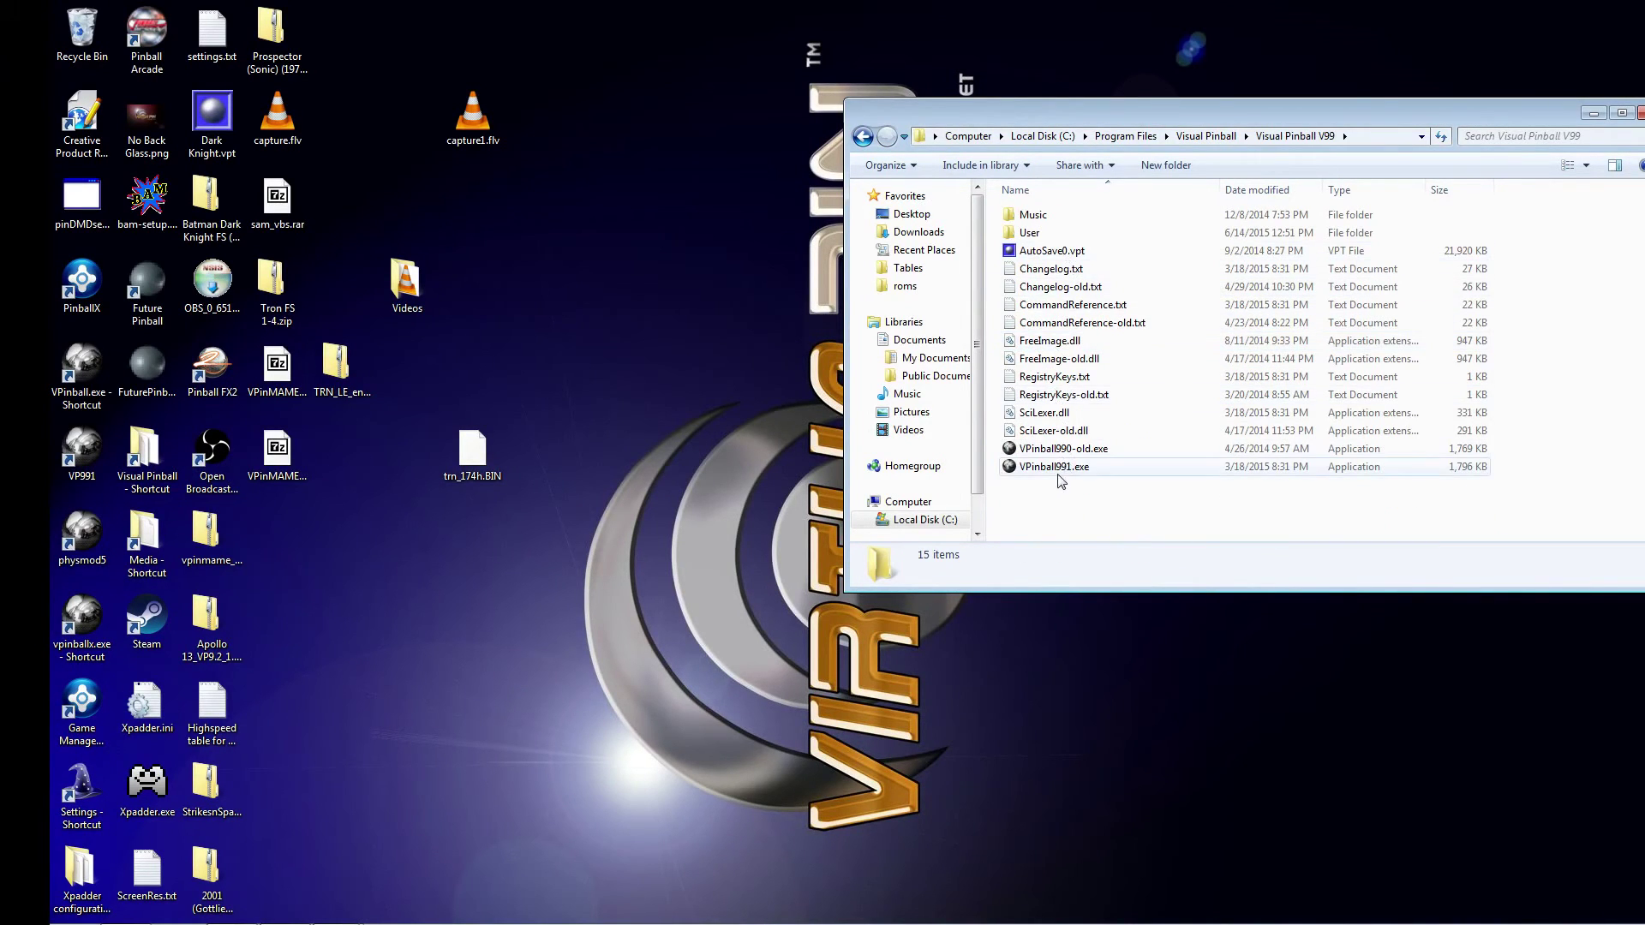
double_click(1065, 465)
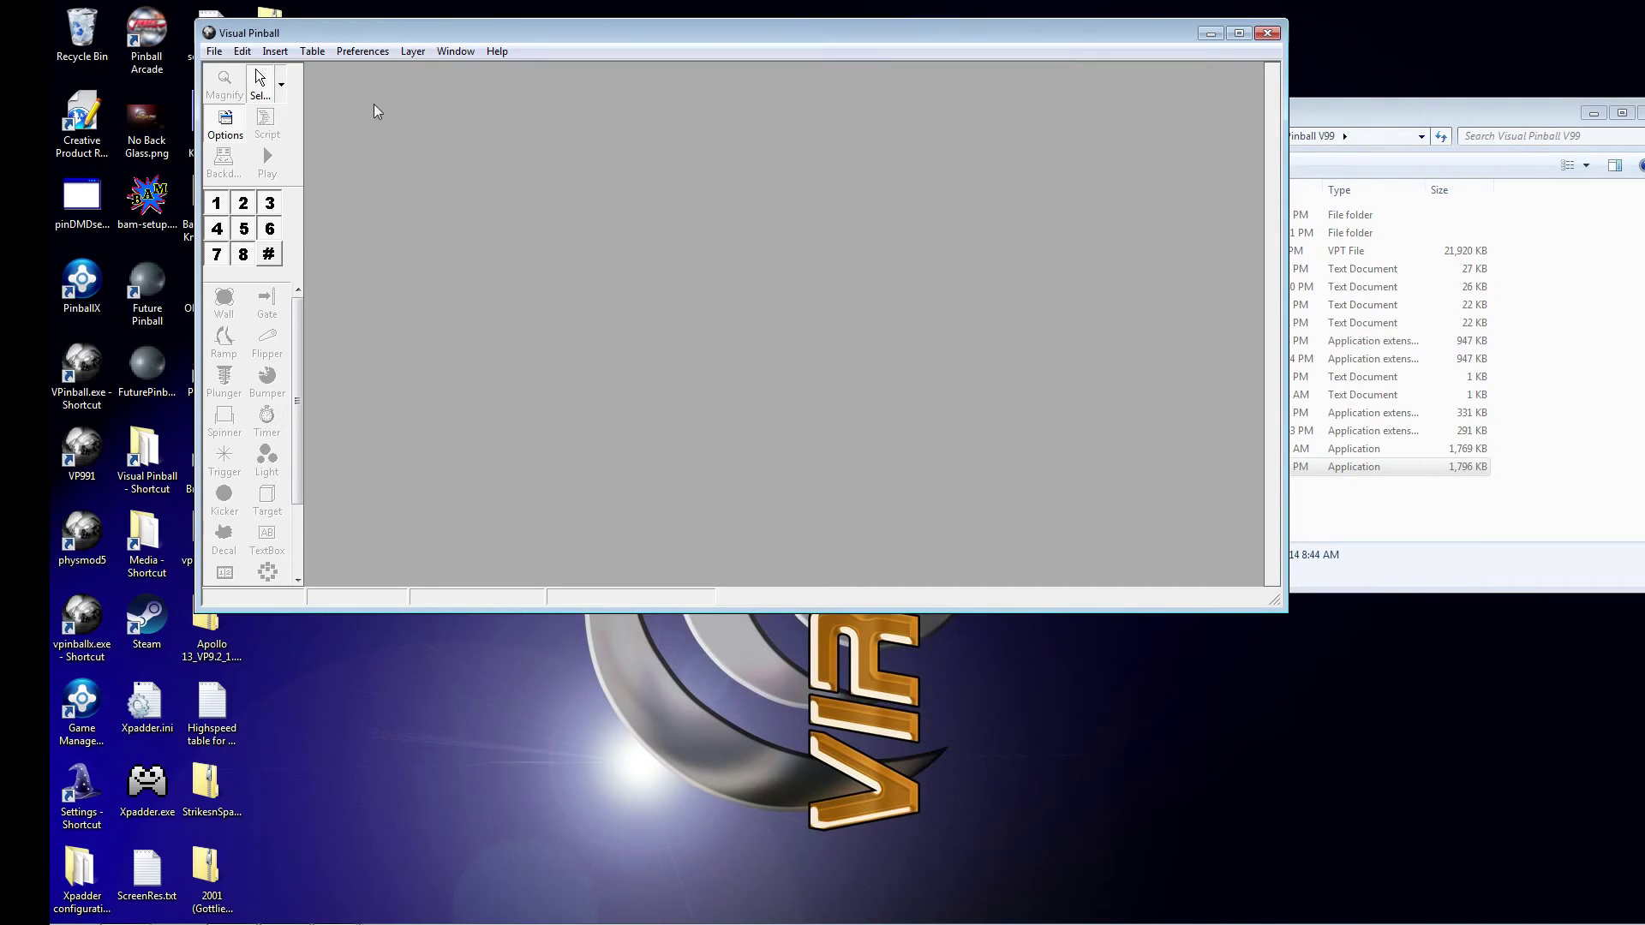
Open the tron-test.vpt table from the Visual Pinball Tables folder
click(215, 52)
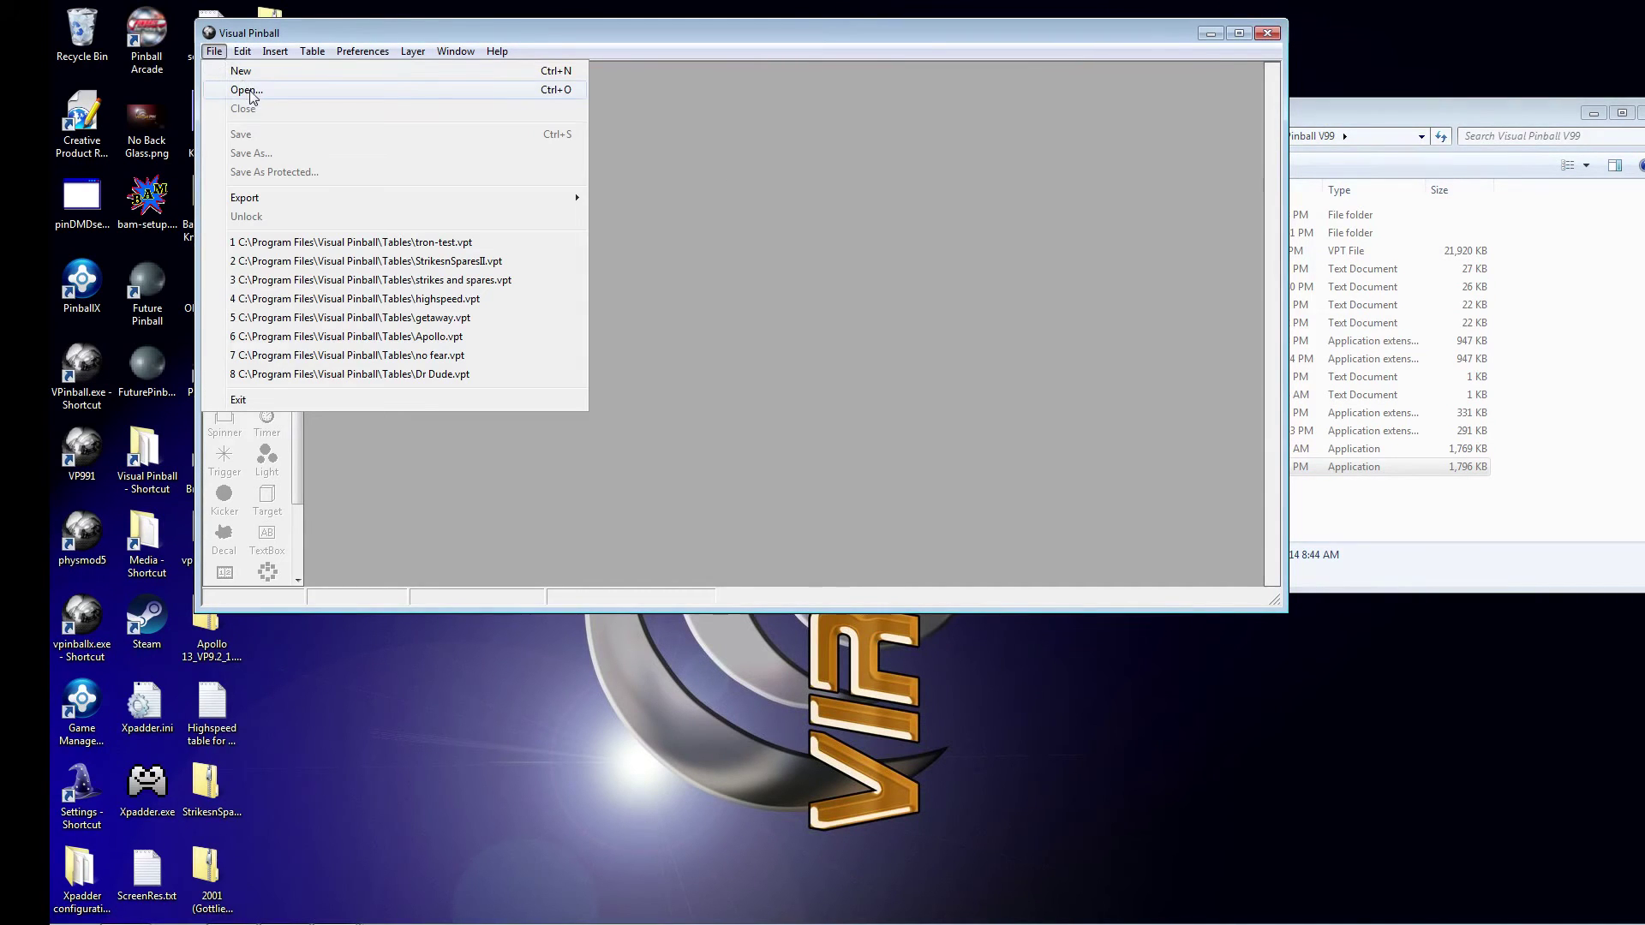
click(251, 91)
click(464, 269)
scroll(463, 268, down, 5)
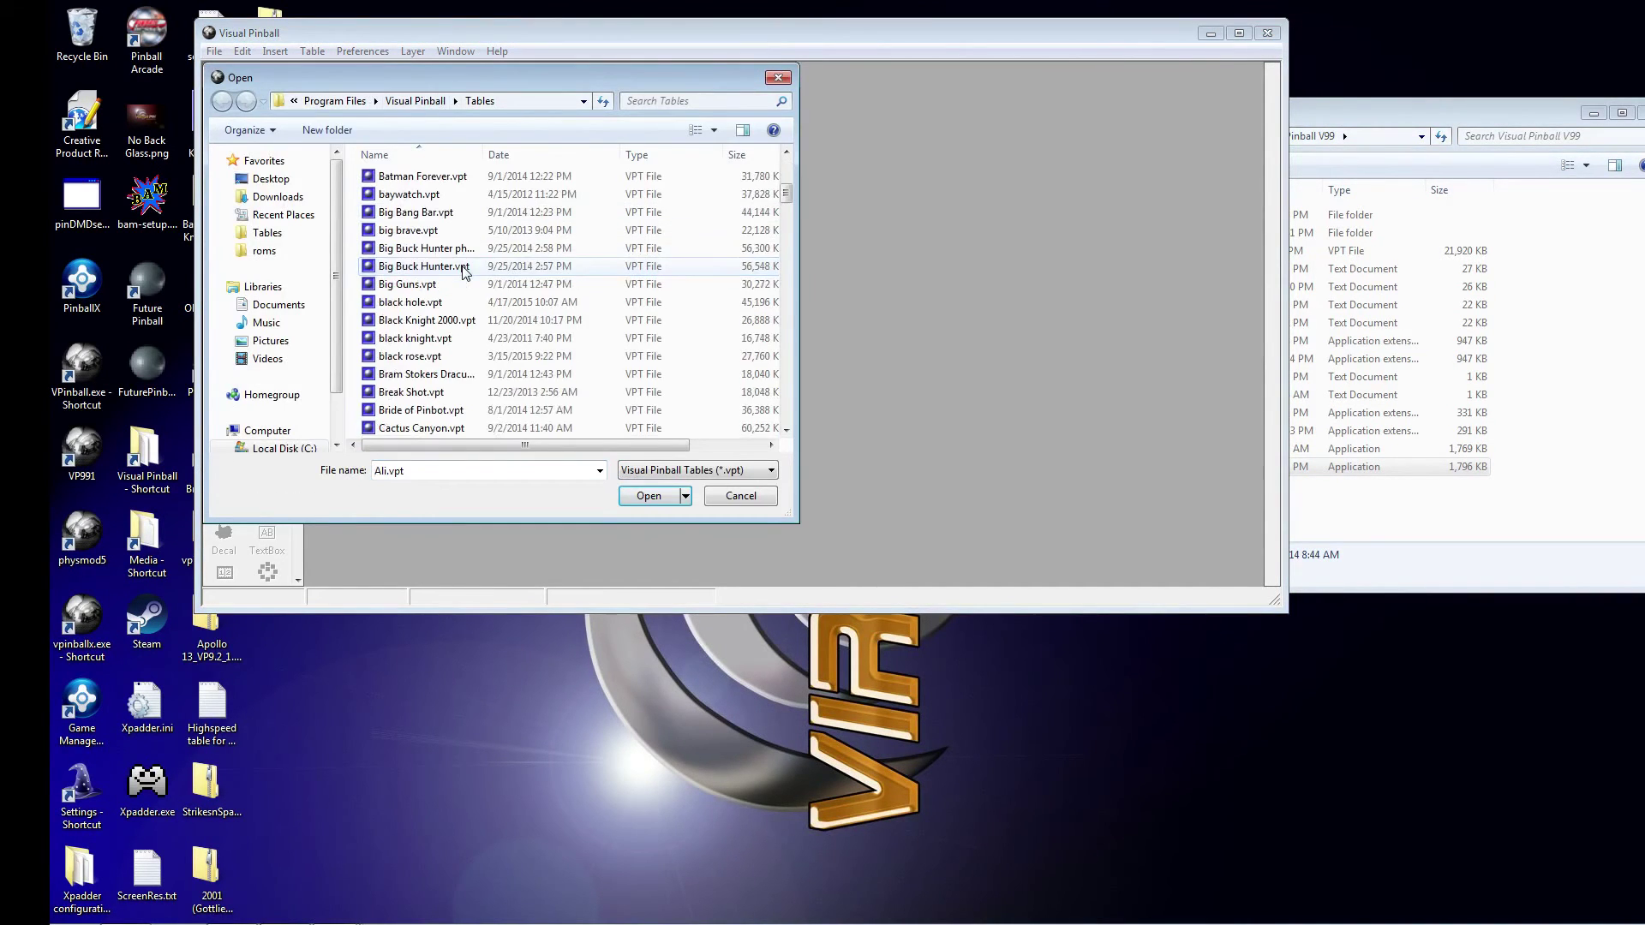
scroll(462, 271, down, 10)
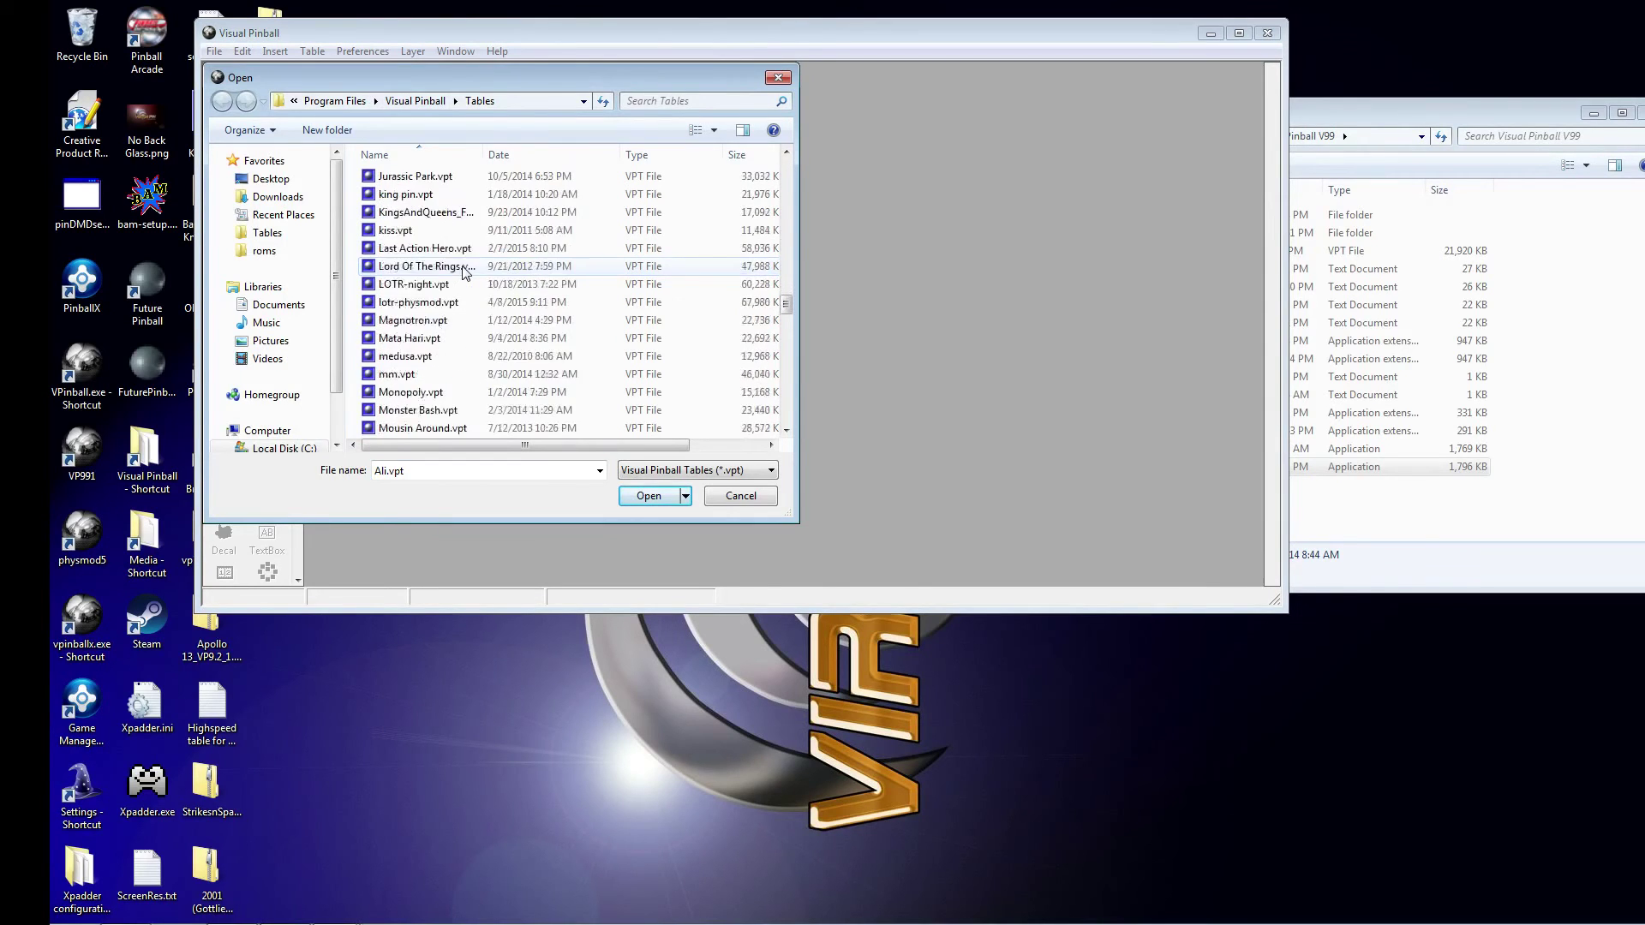
scroll(462, 271, down, 8)
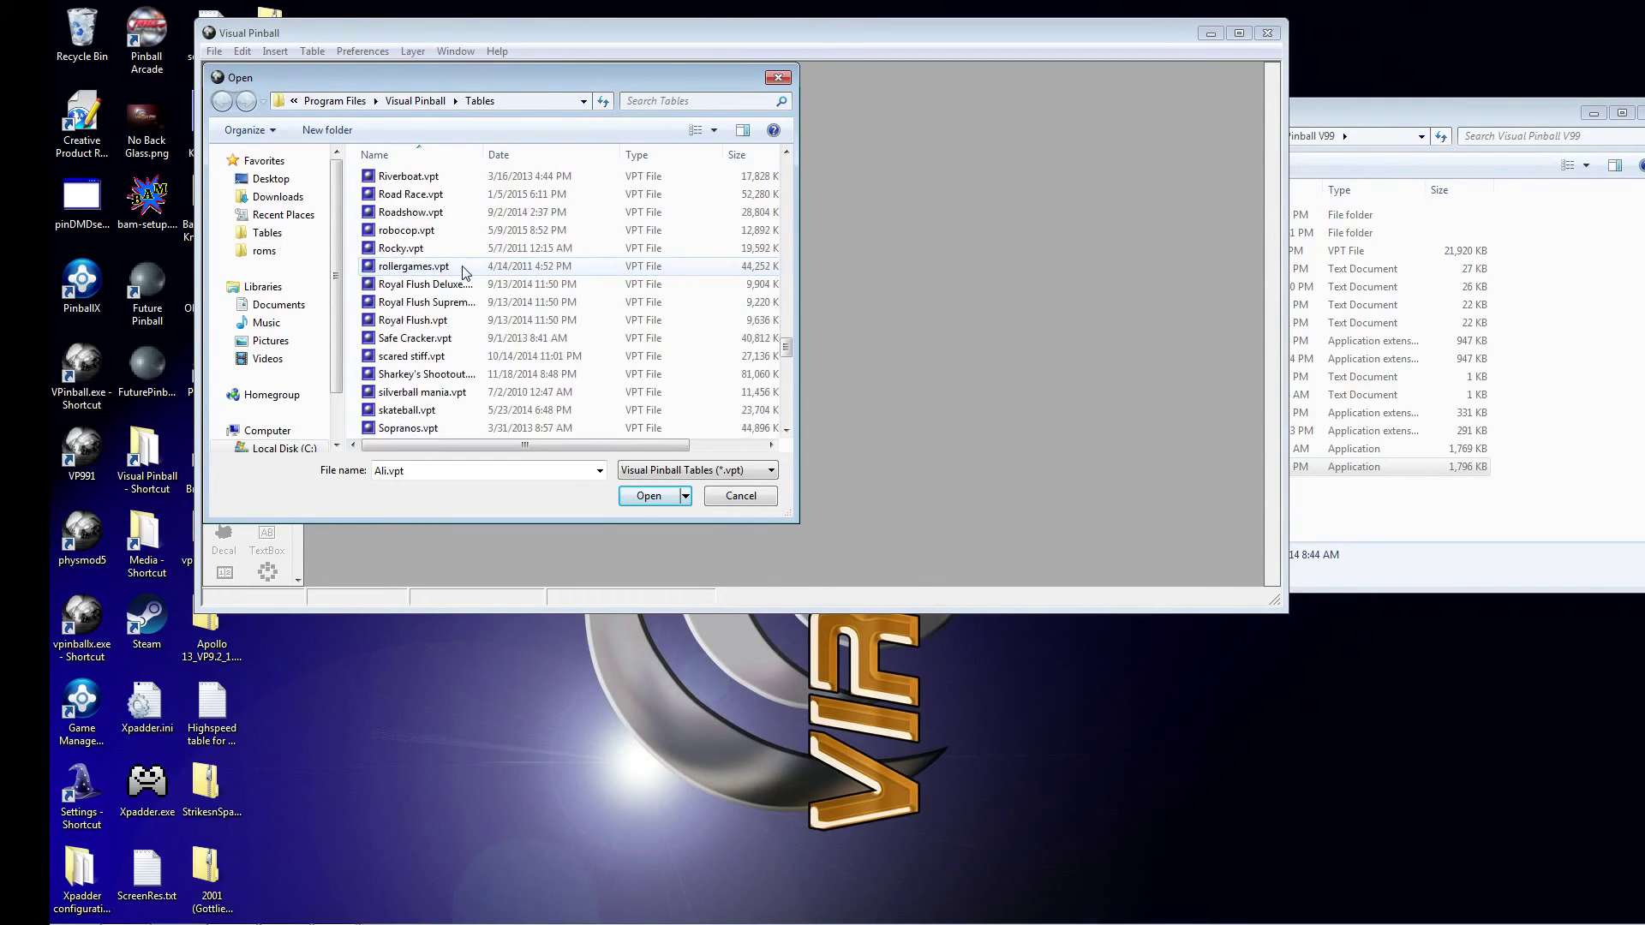
scroll(463, 271, down, 7)
scroll(462, 270, down, 3)
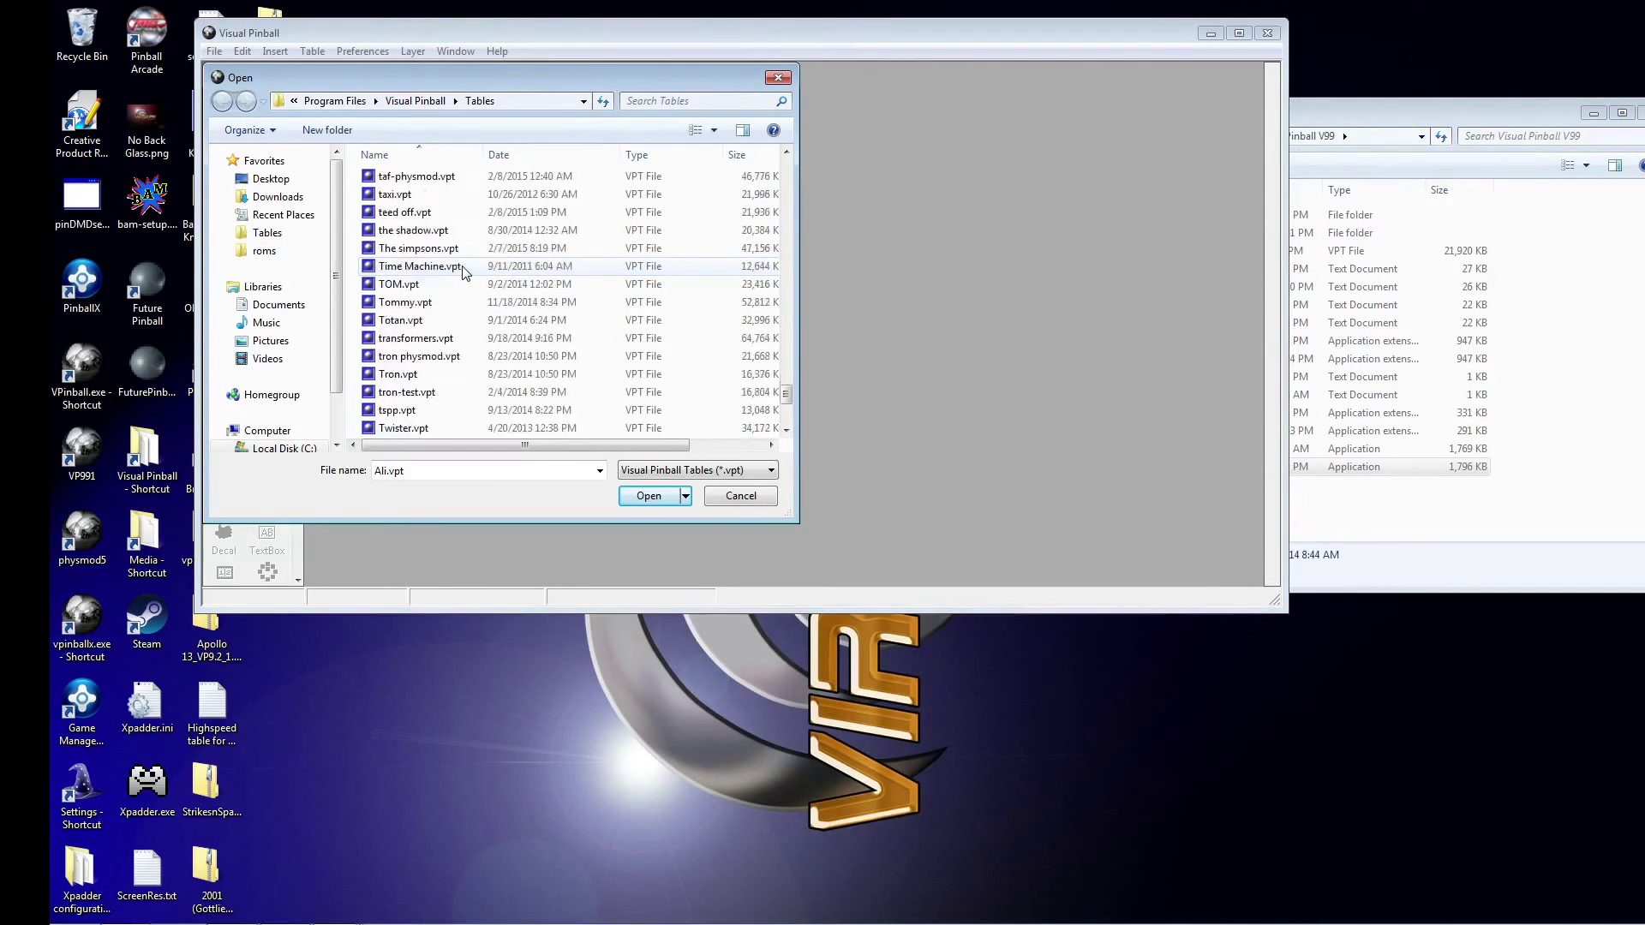
click(441, 343)
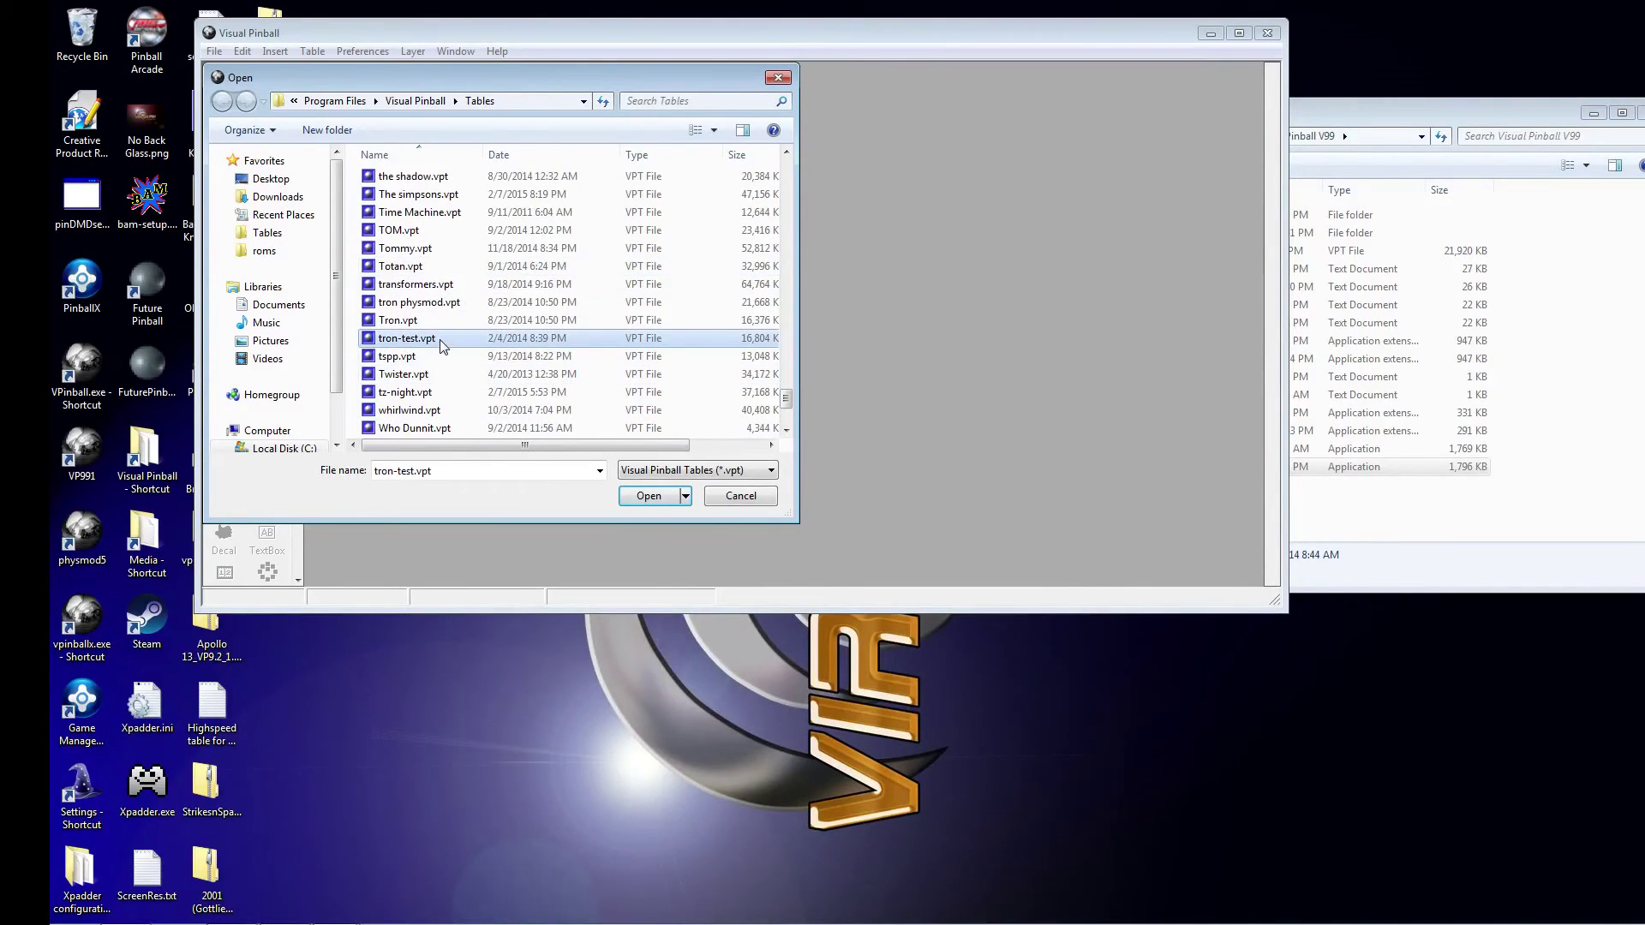
click(668, 491)
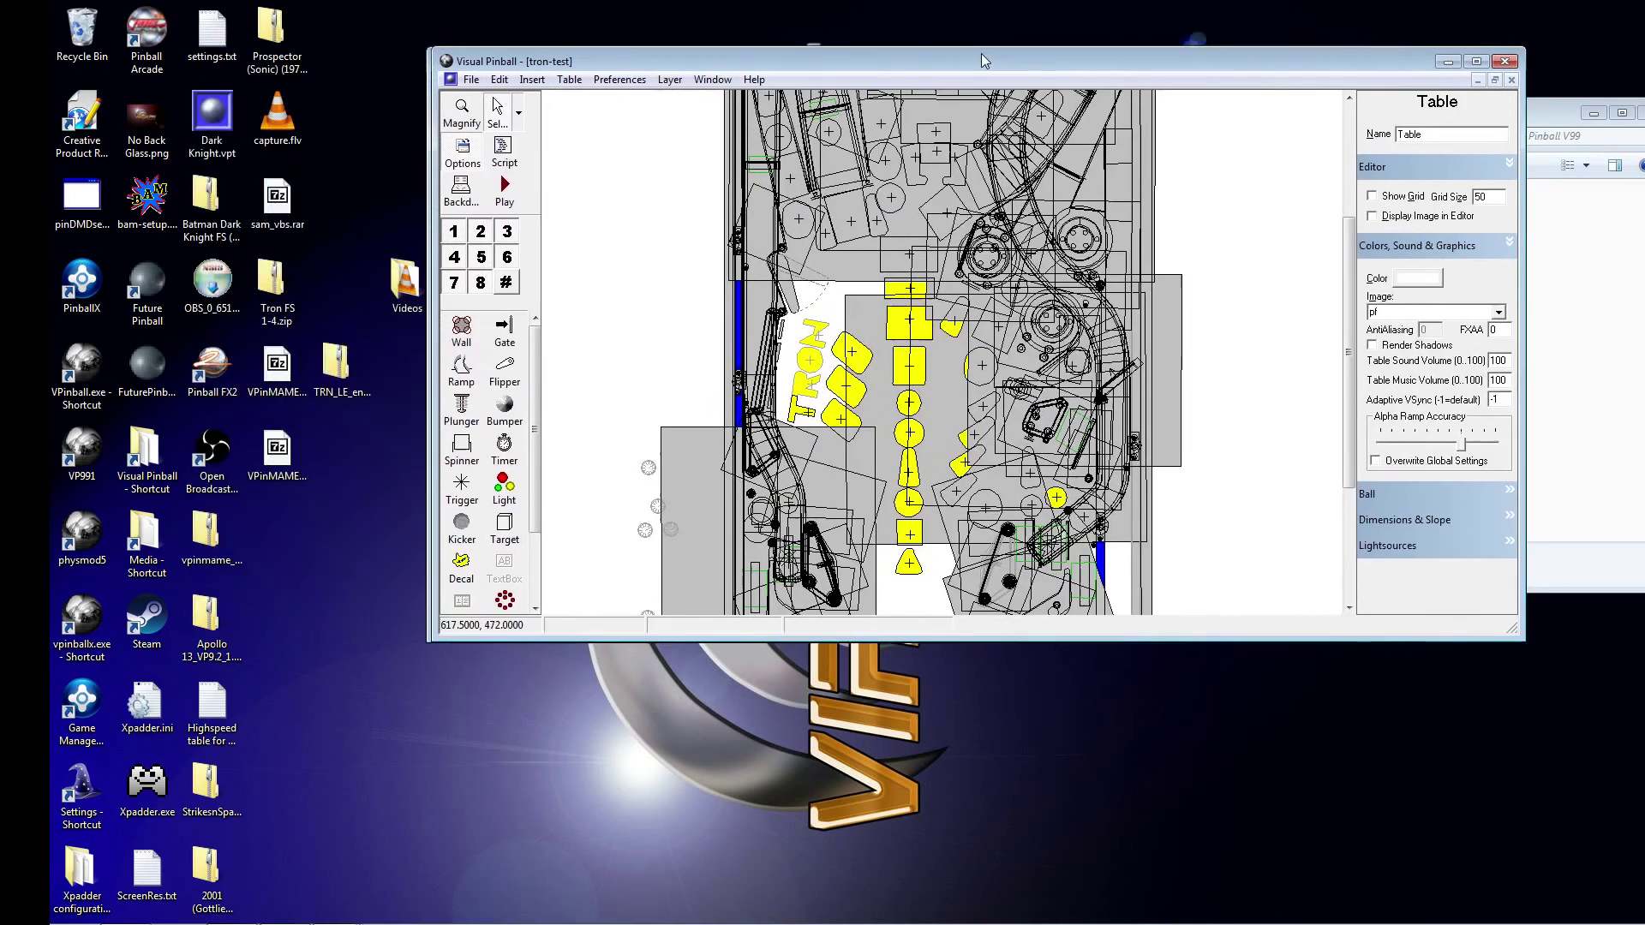
Play the tron-test table to check how it runs, and quit back to the editor
drag(985, 60, 1078, 54)
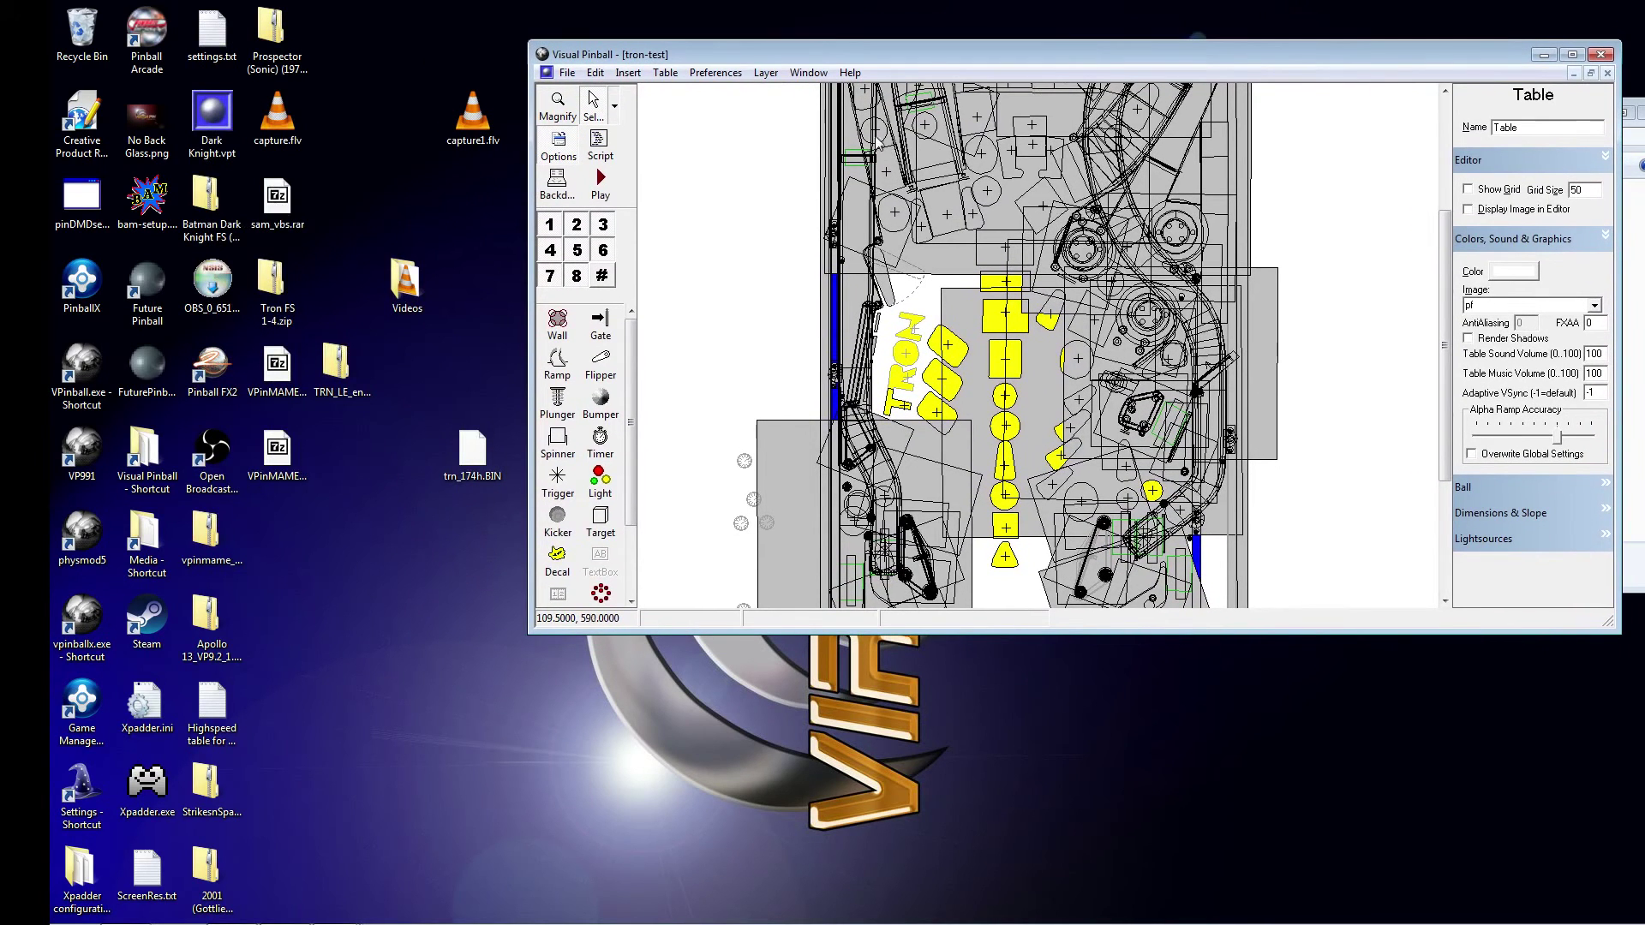
click(601, 183)
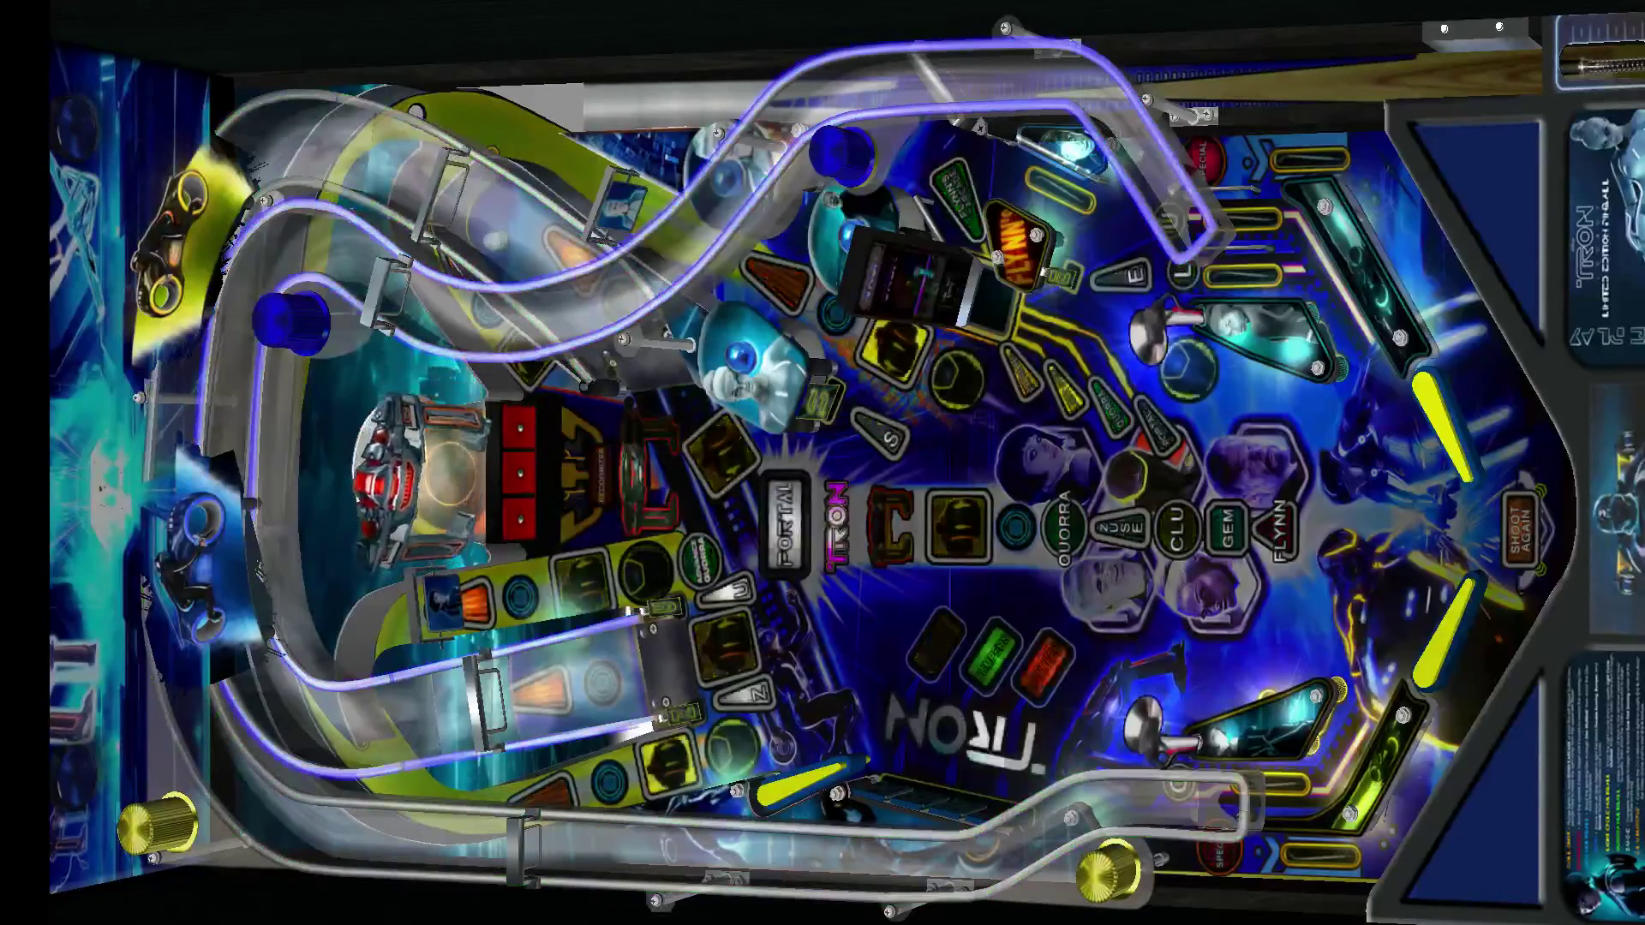
key(Escape)
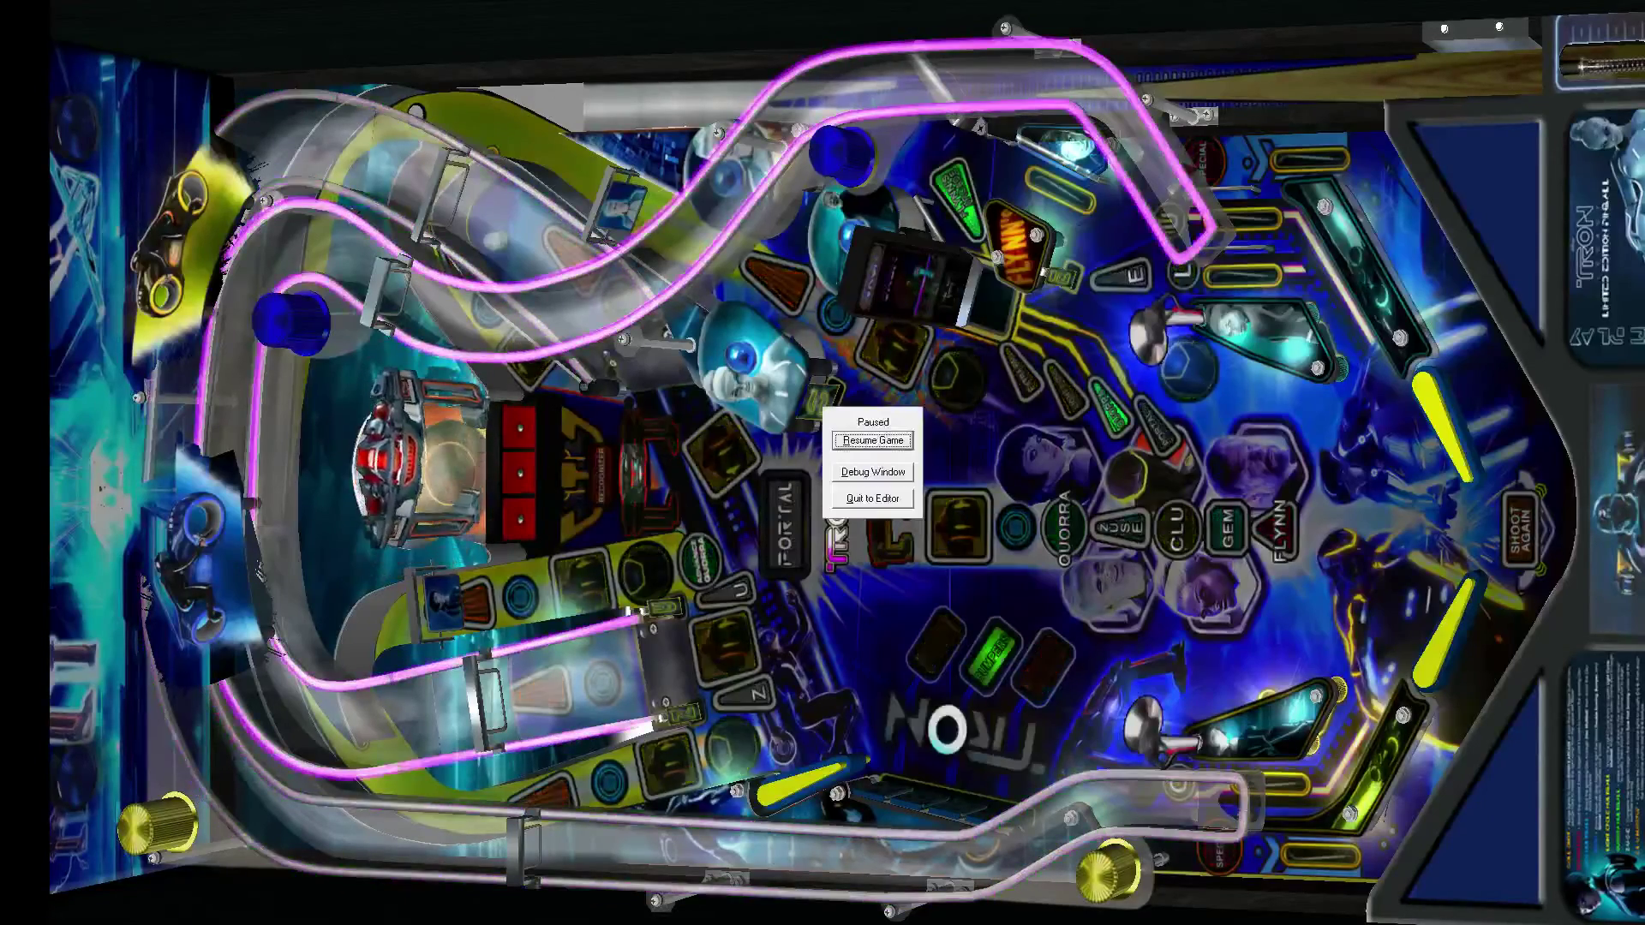
click(882, 499)
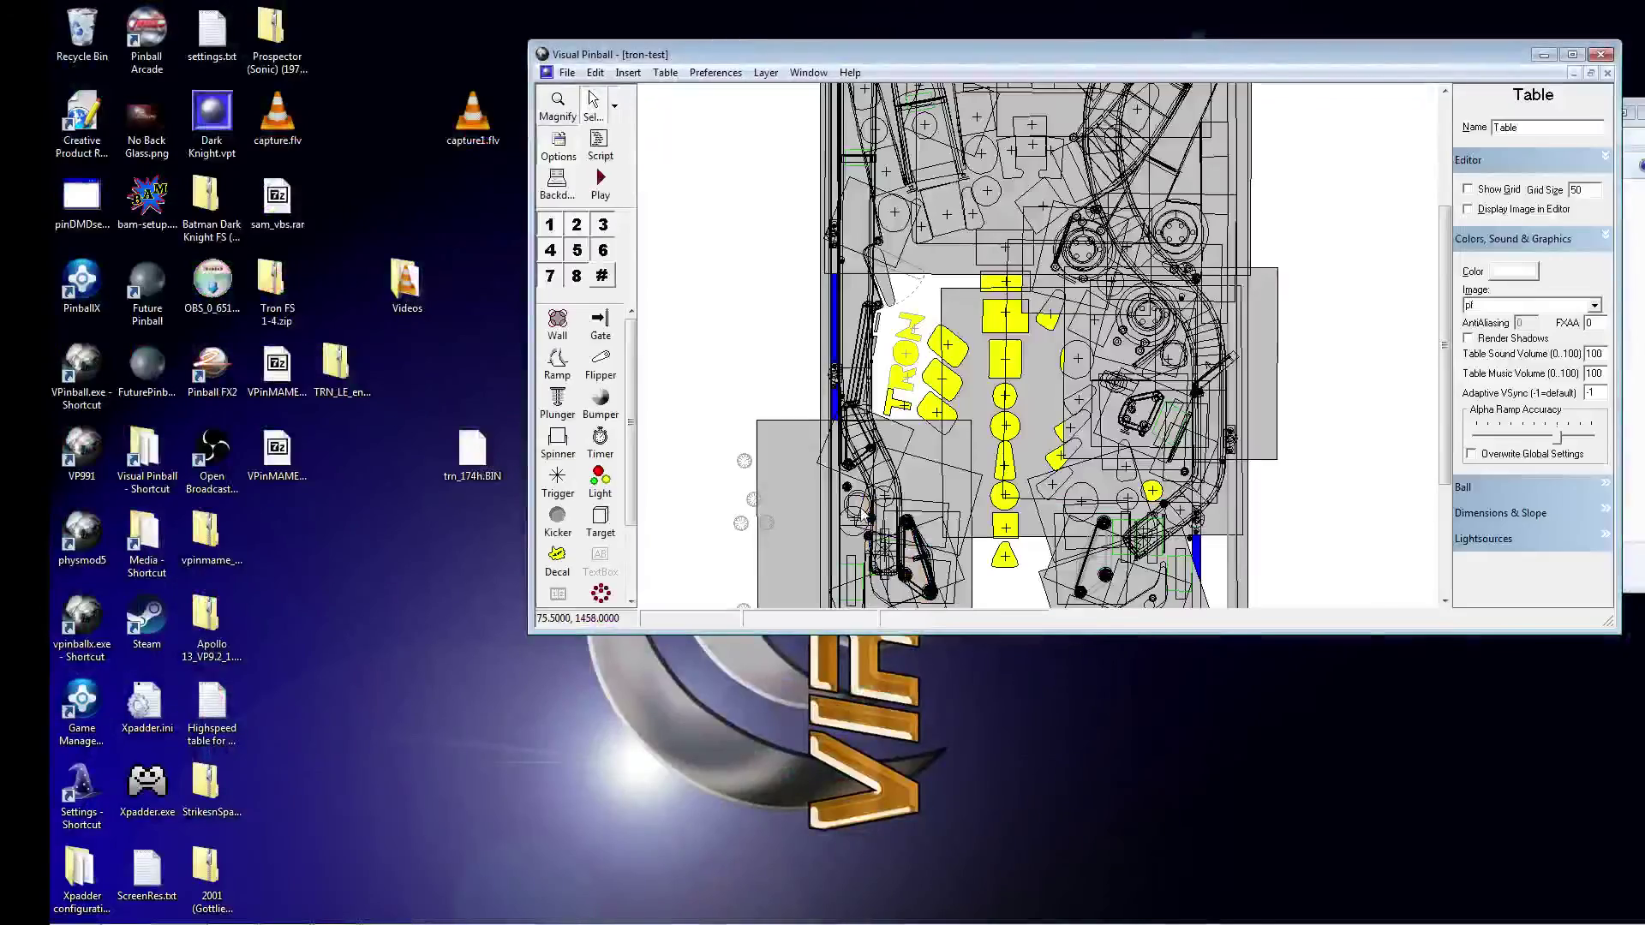
In the table's script, comment out the B2S.Server controller line, uncomment the vpinmame.controller line, and close the script
drag(1148, 58, 1125, 112)
click(571, 211)
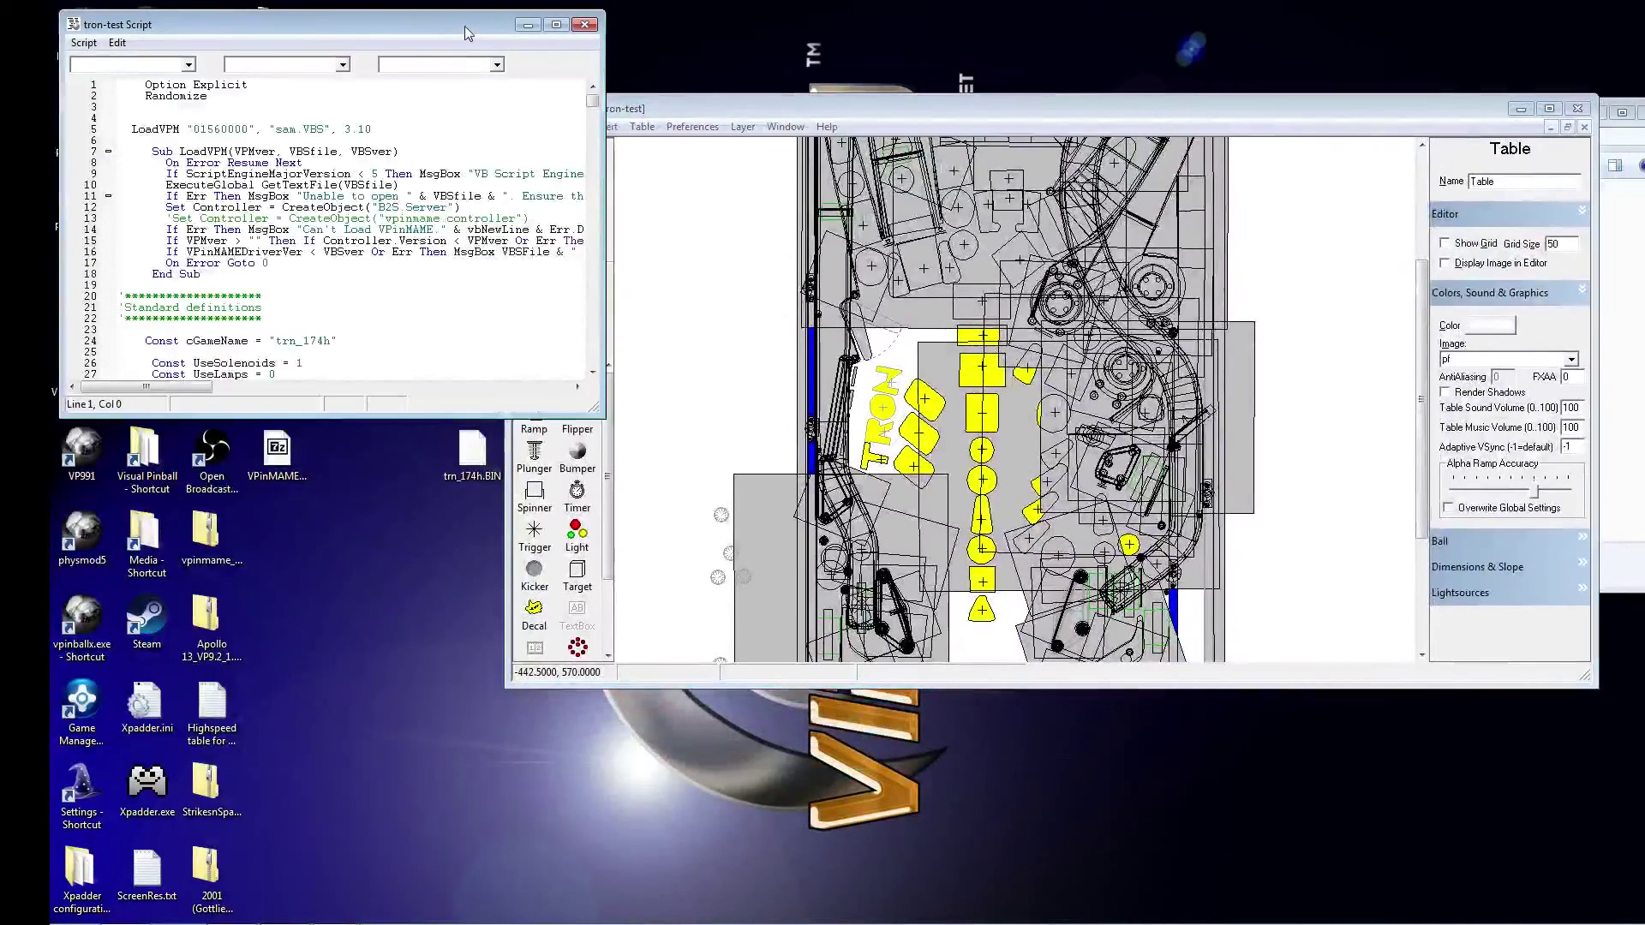
drag(464, 33, 1111, 97)
drag(1239, 477, 1526, 589)
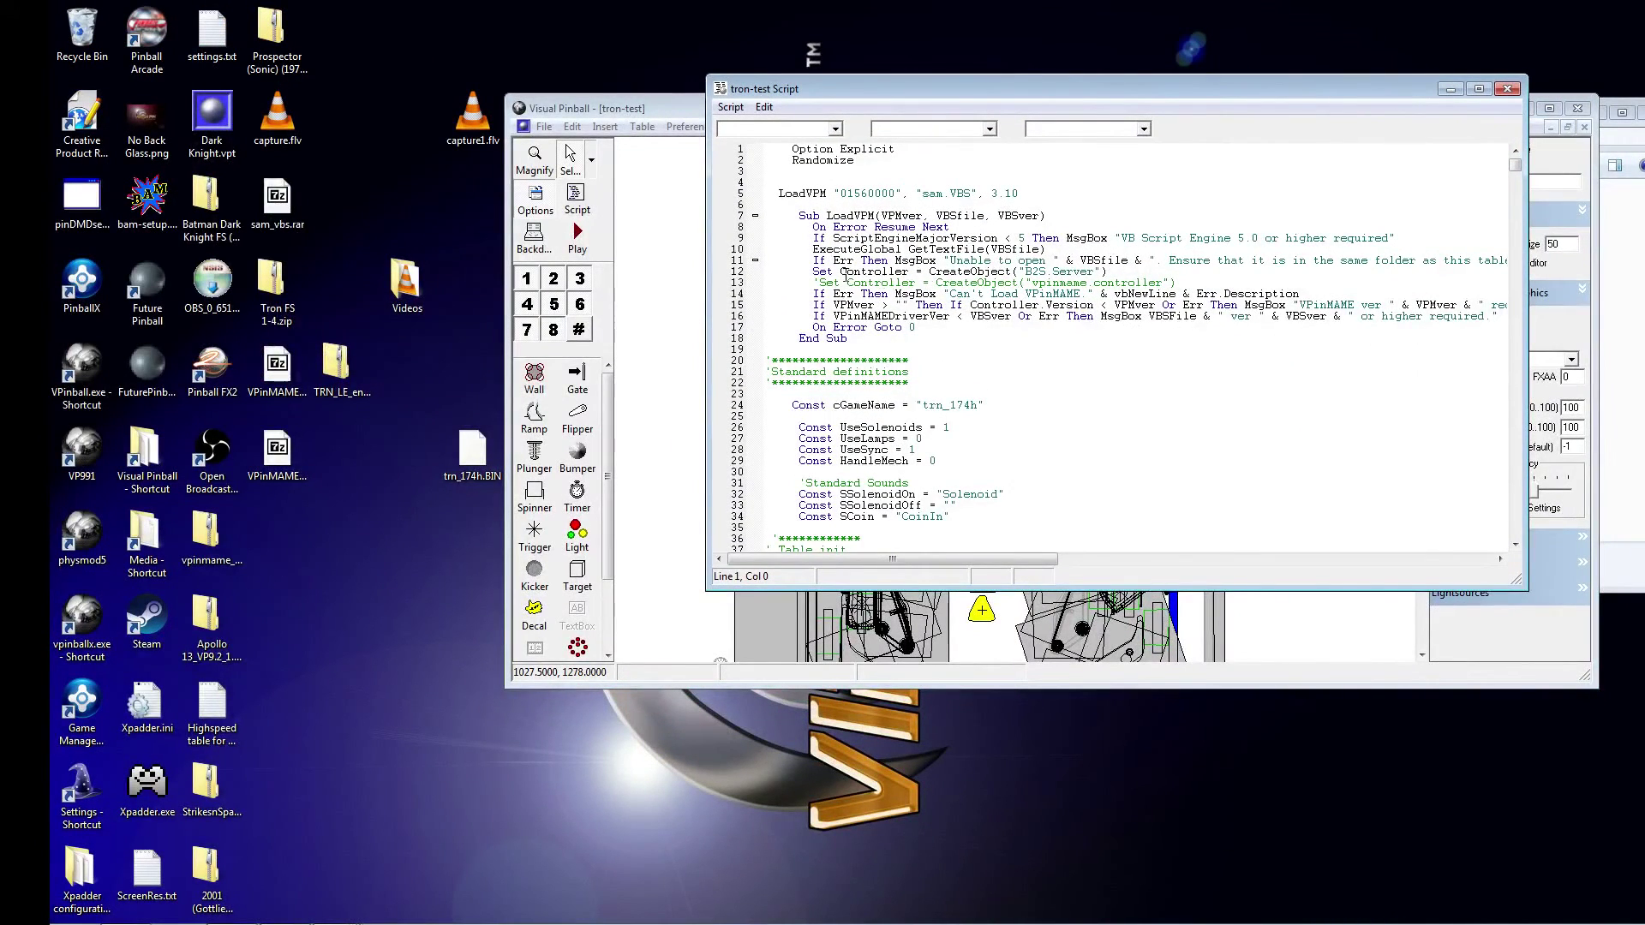
click(814, 272)
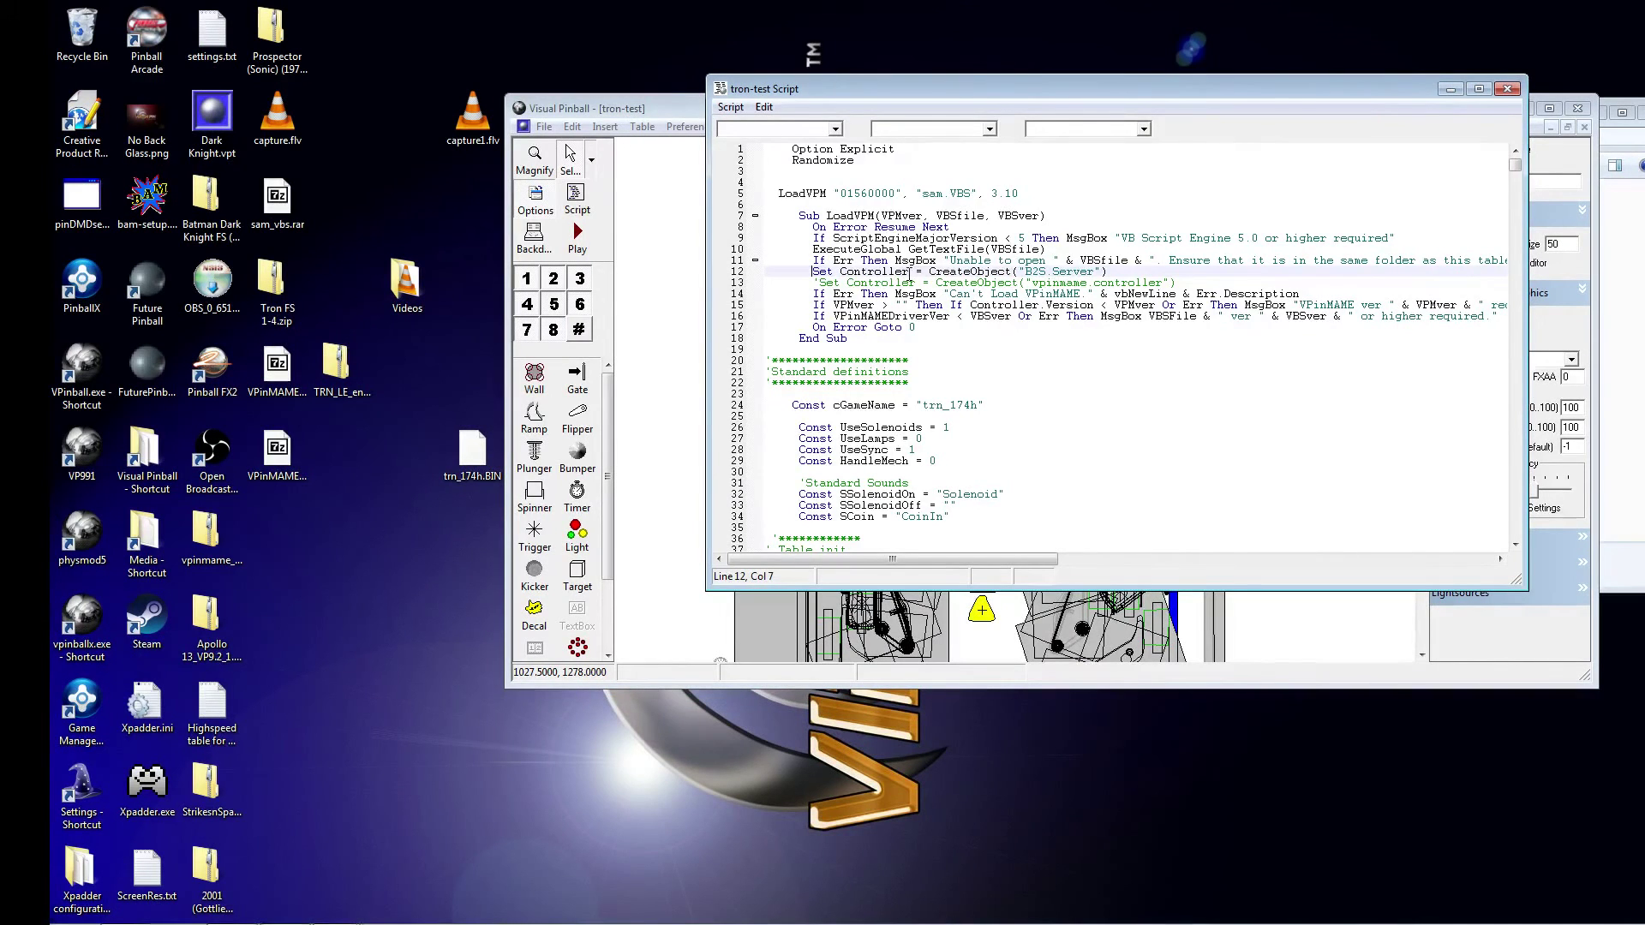
text(')
key(Down)
key(BackSpace)
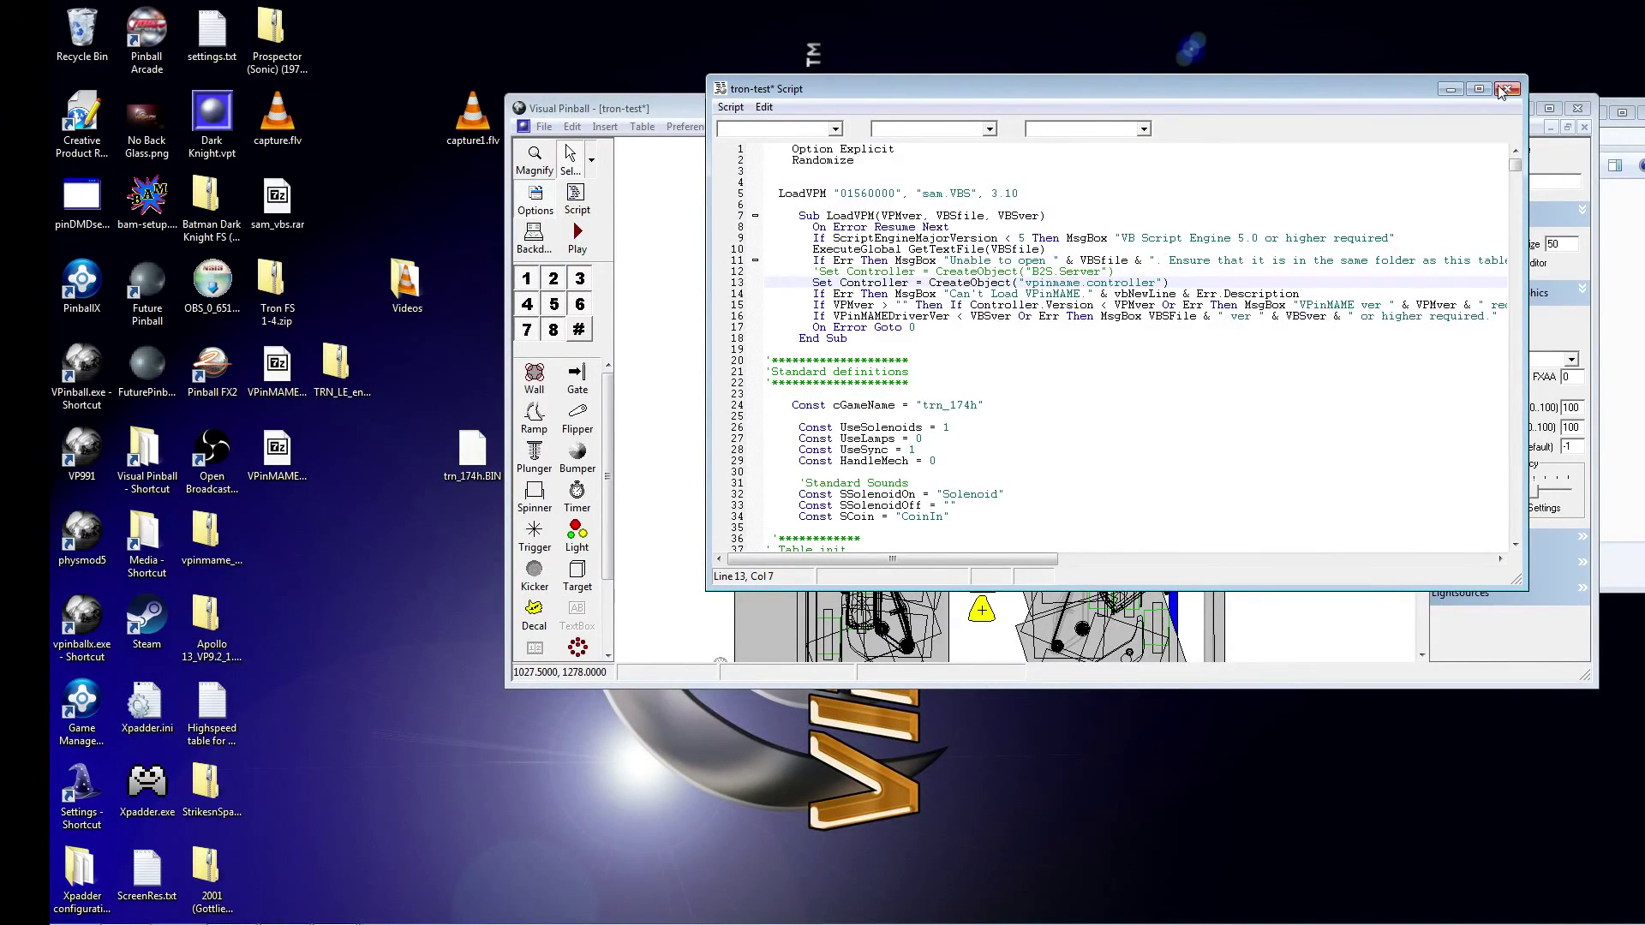
click(1505, 89)
Play the table again, move its dot-matrix display off the playfield into the corner, and quit back to the editor
click(579, 240)
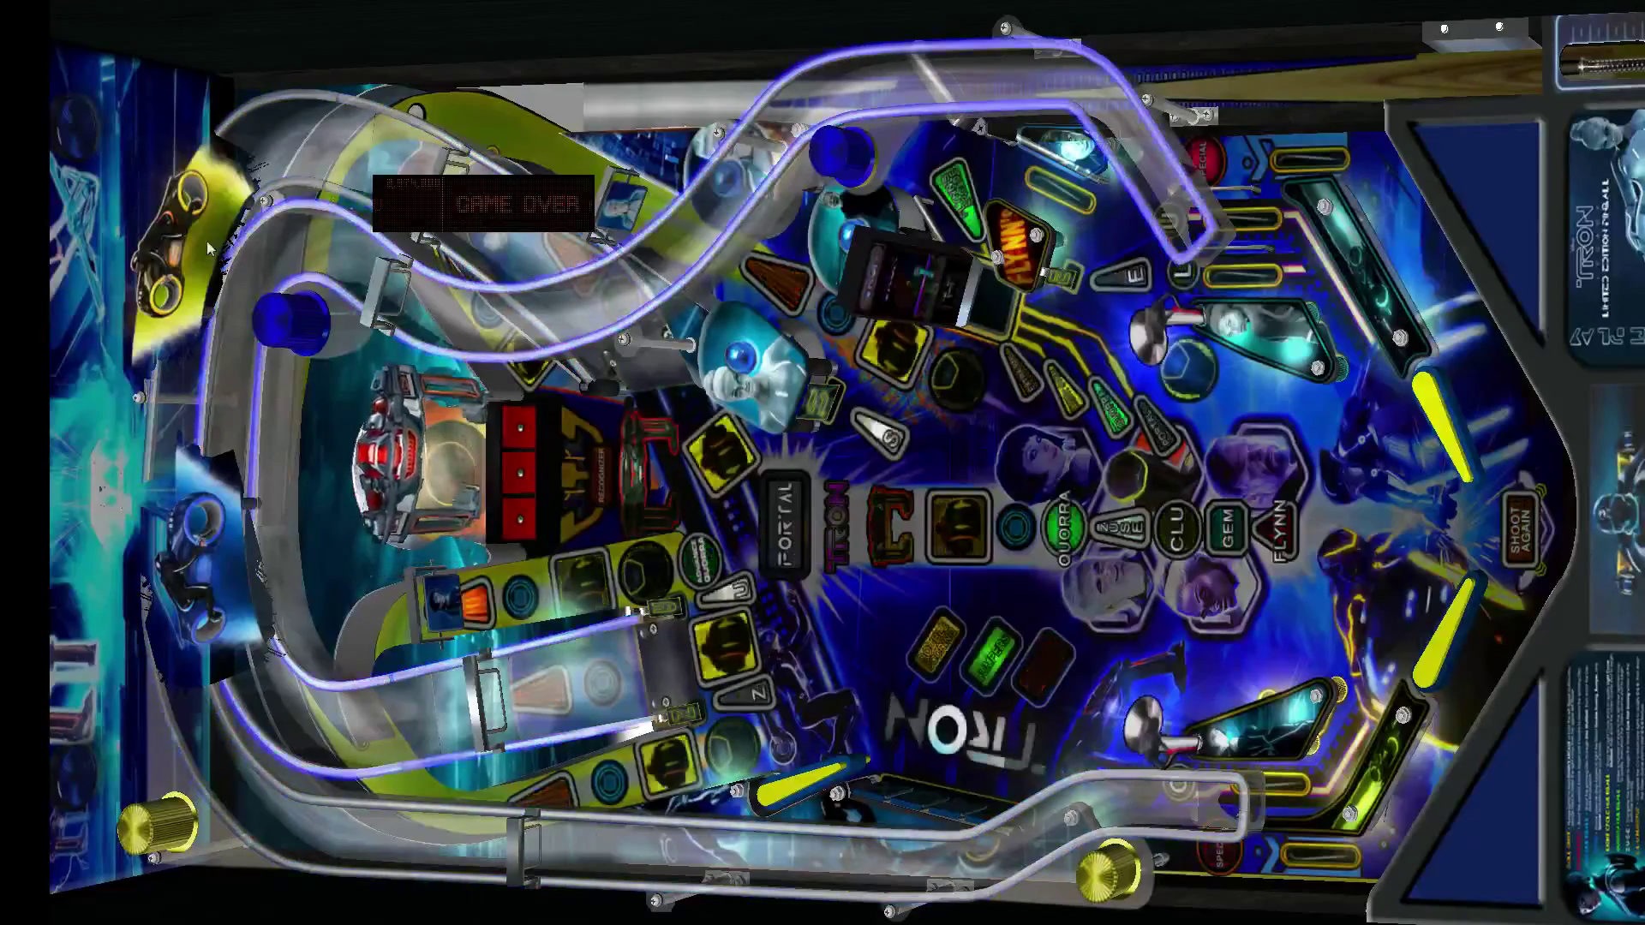
drag(492, 225, 316, 129)
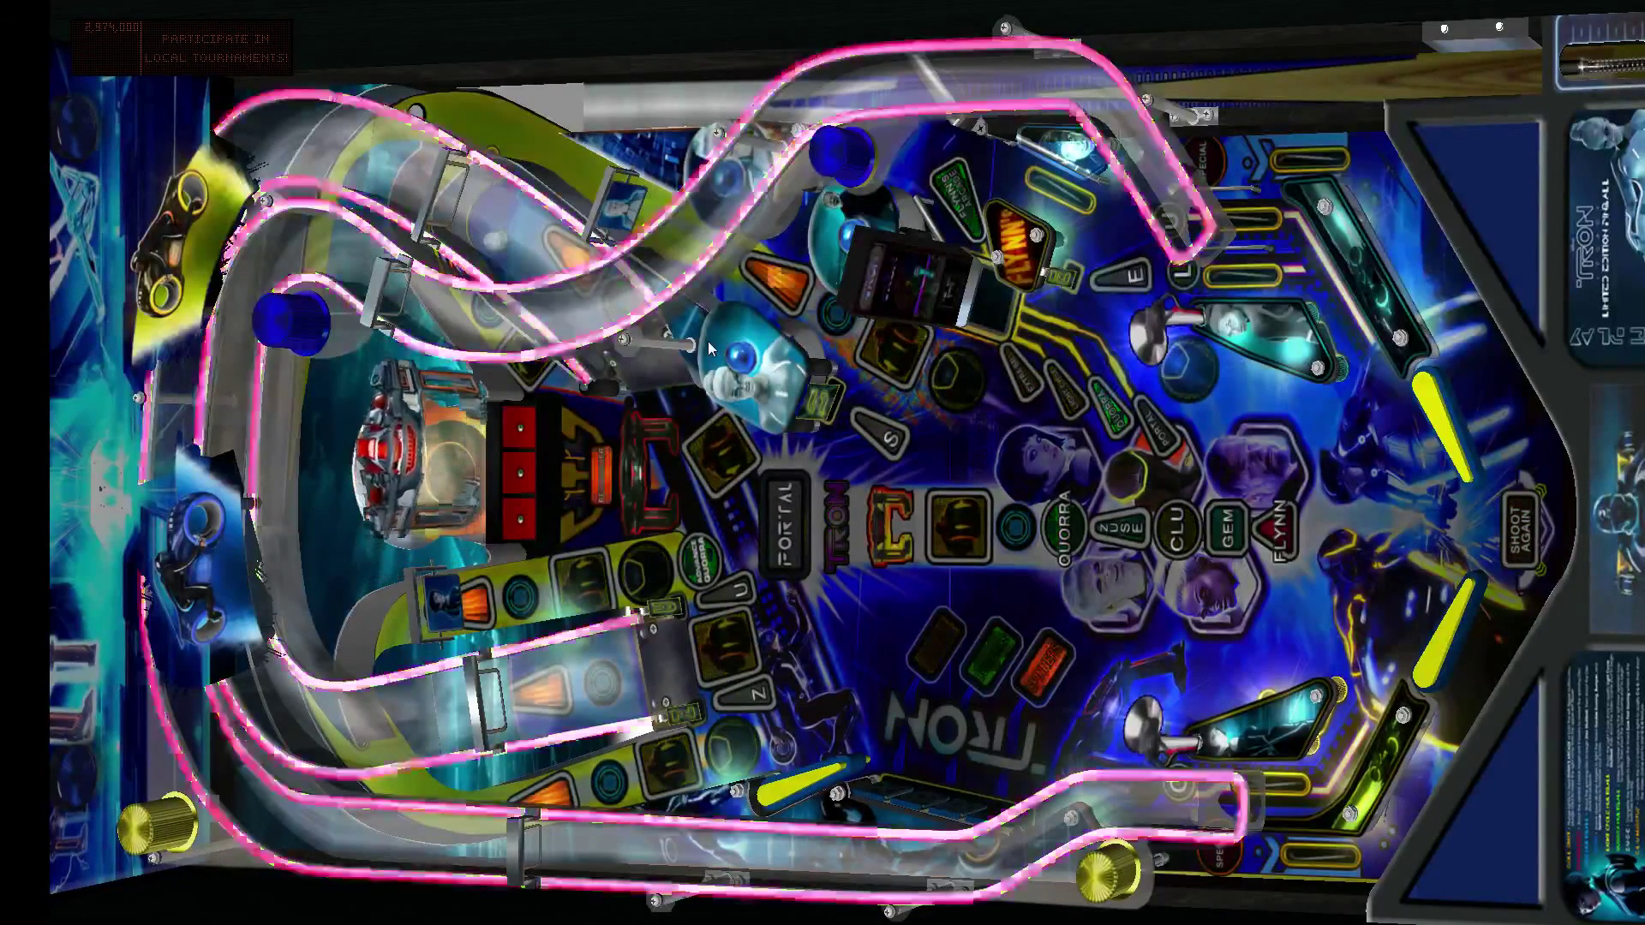
key(Escape)
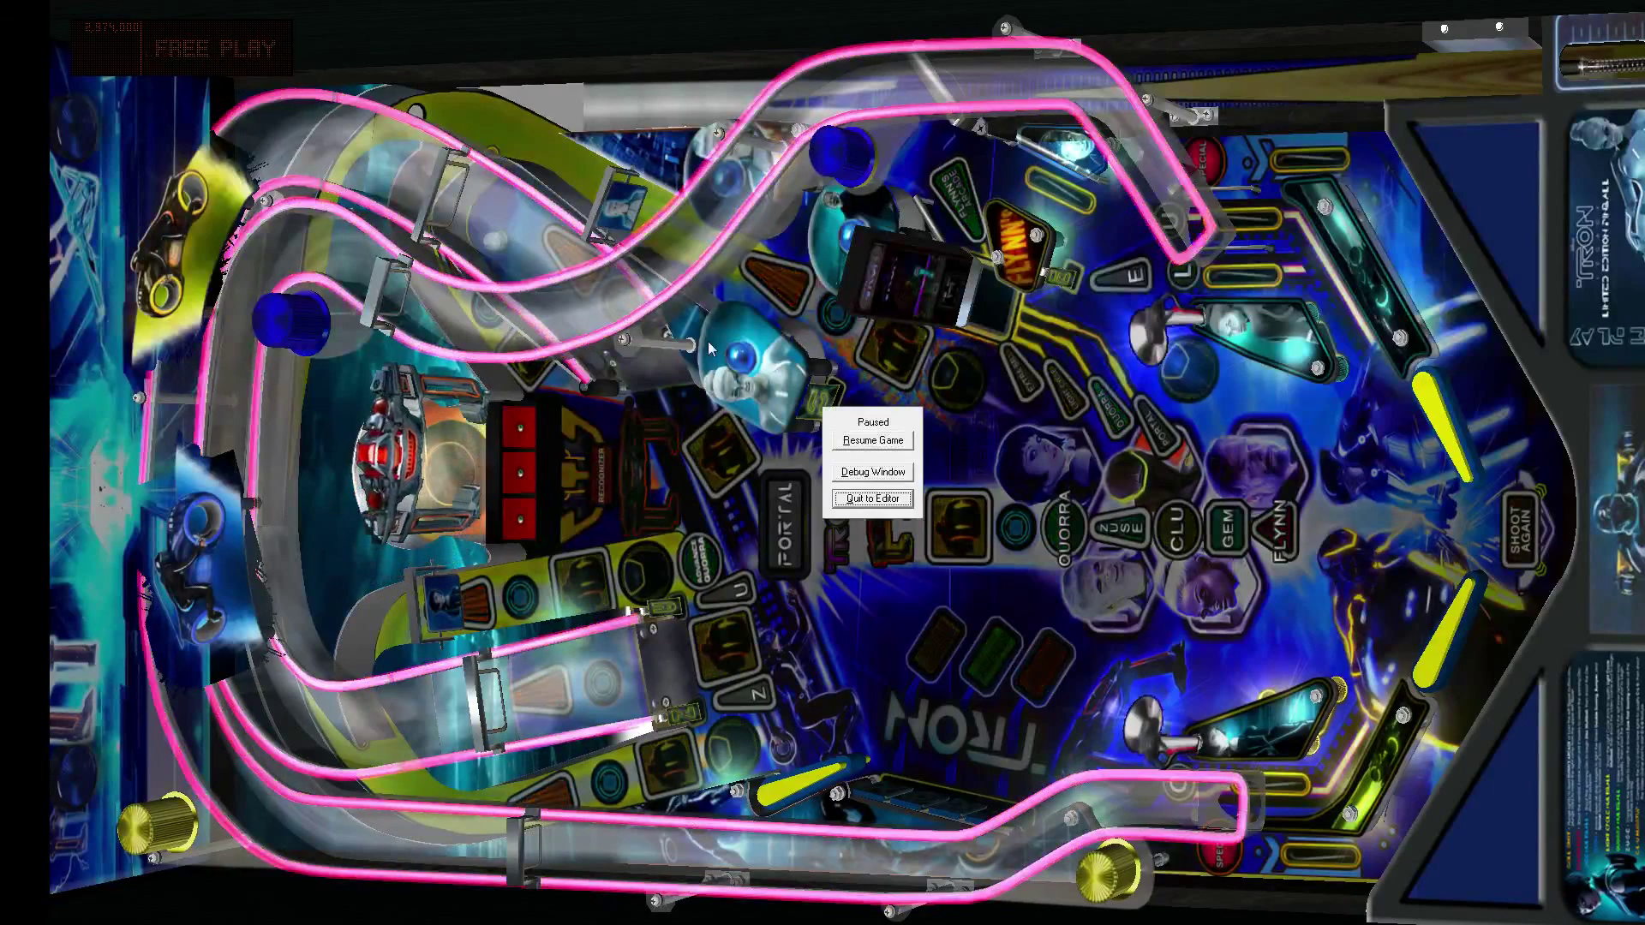
key(Return)
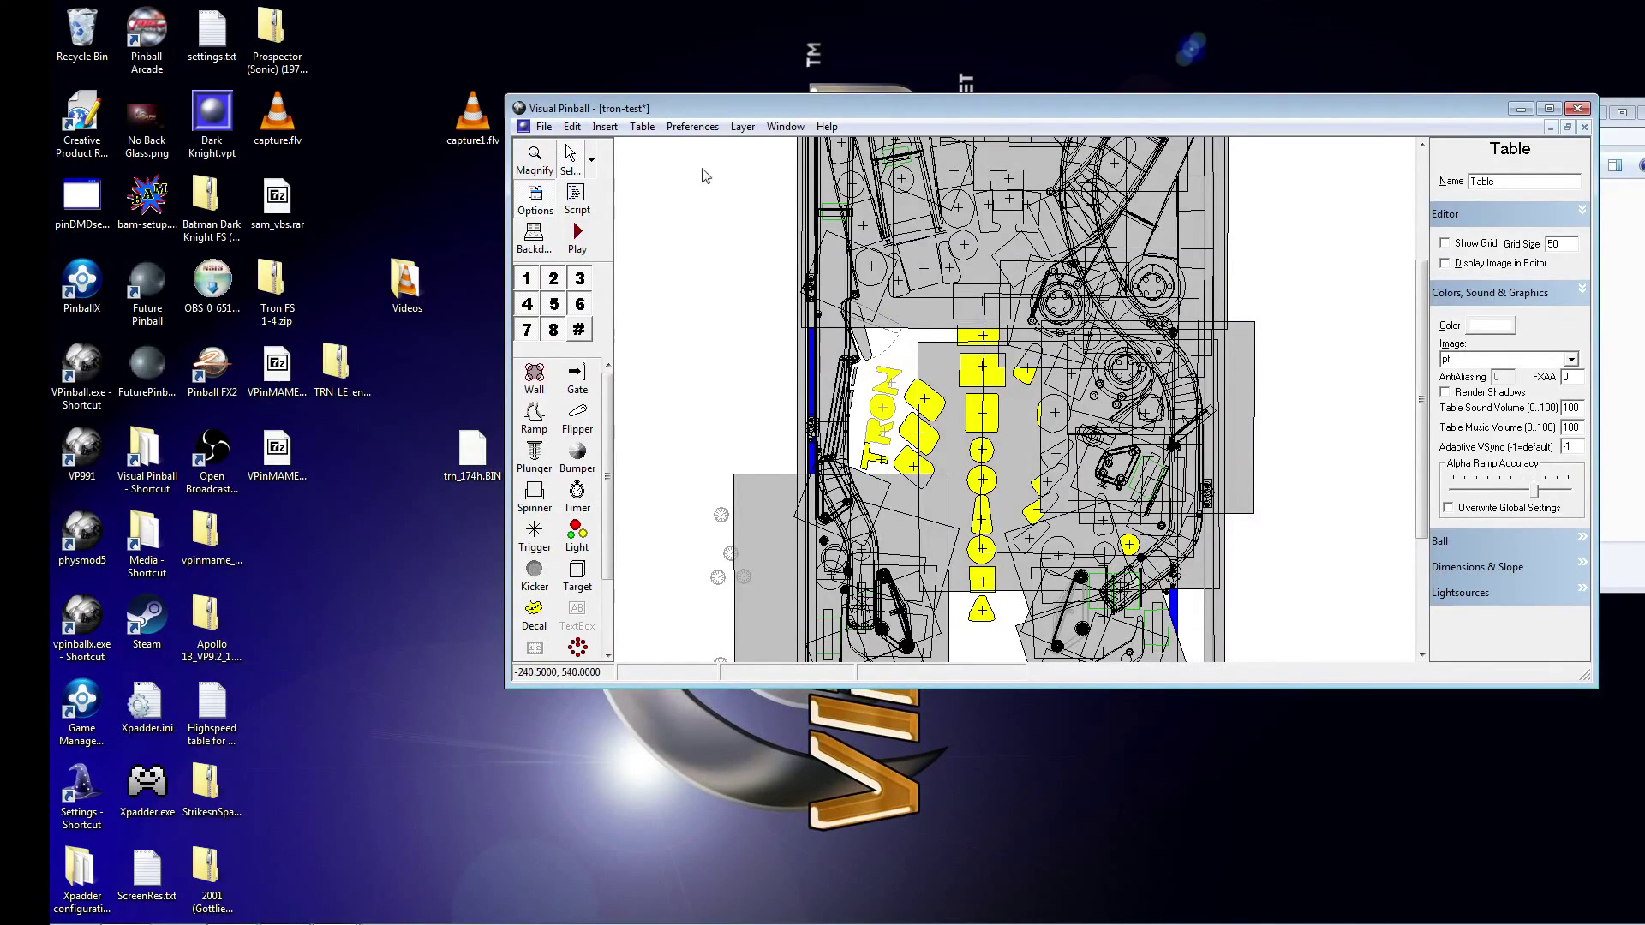
Exit Visual Pinball without saving the changes to tron-test
drag(876, 114, 837, 138)
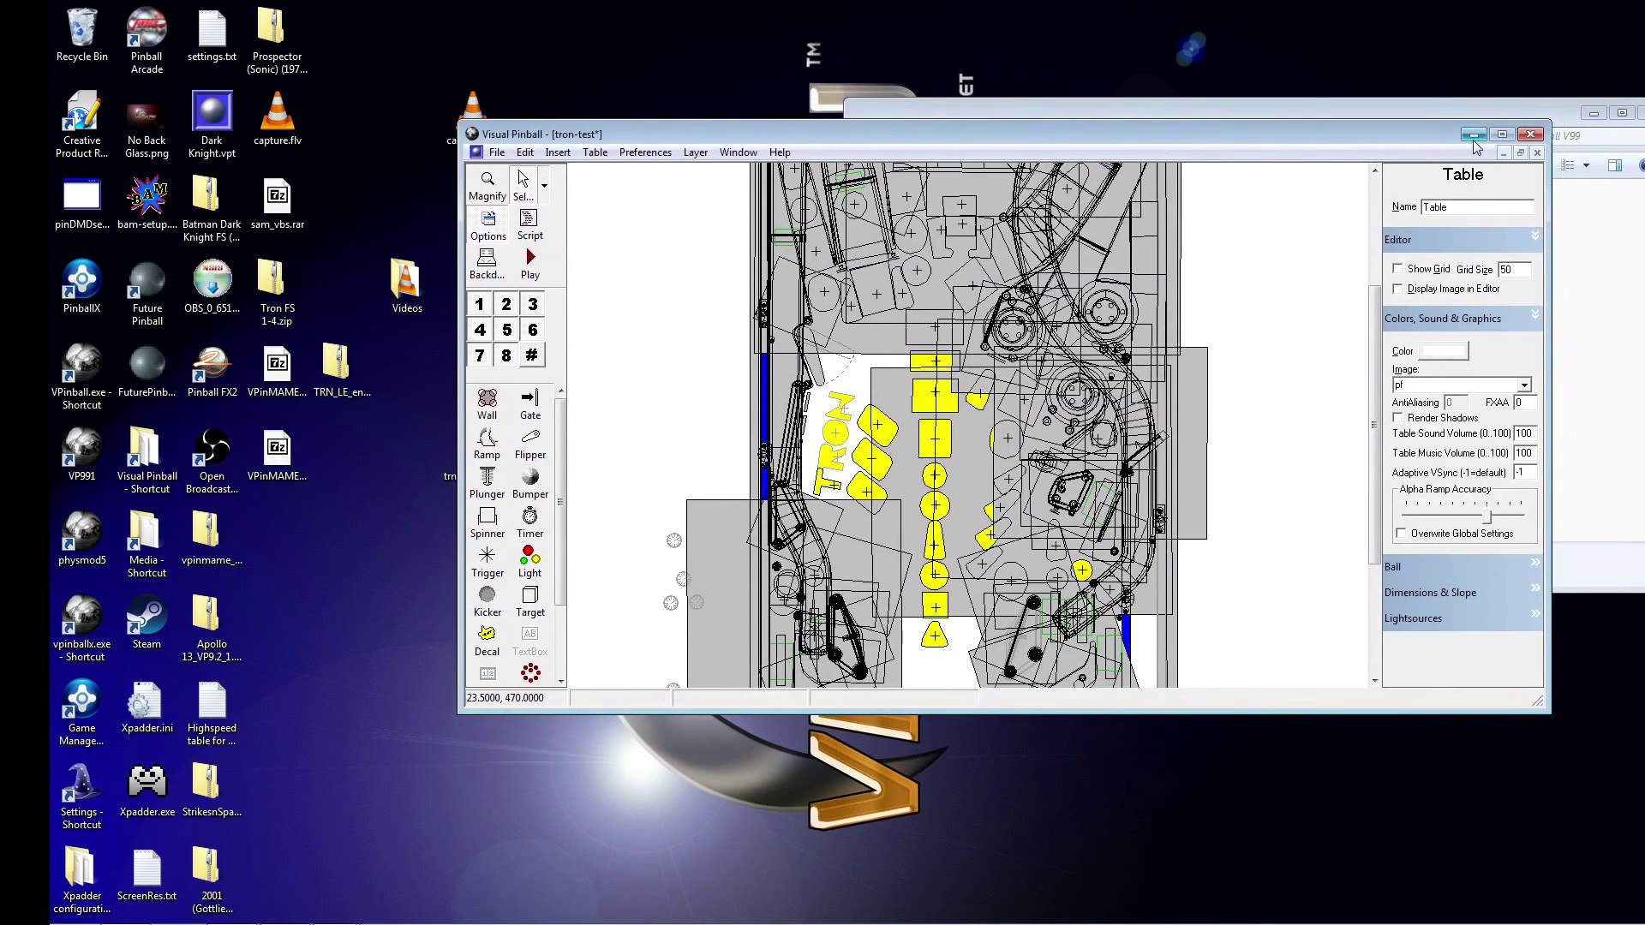
click(1531, 134)
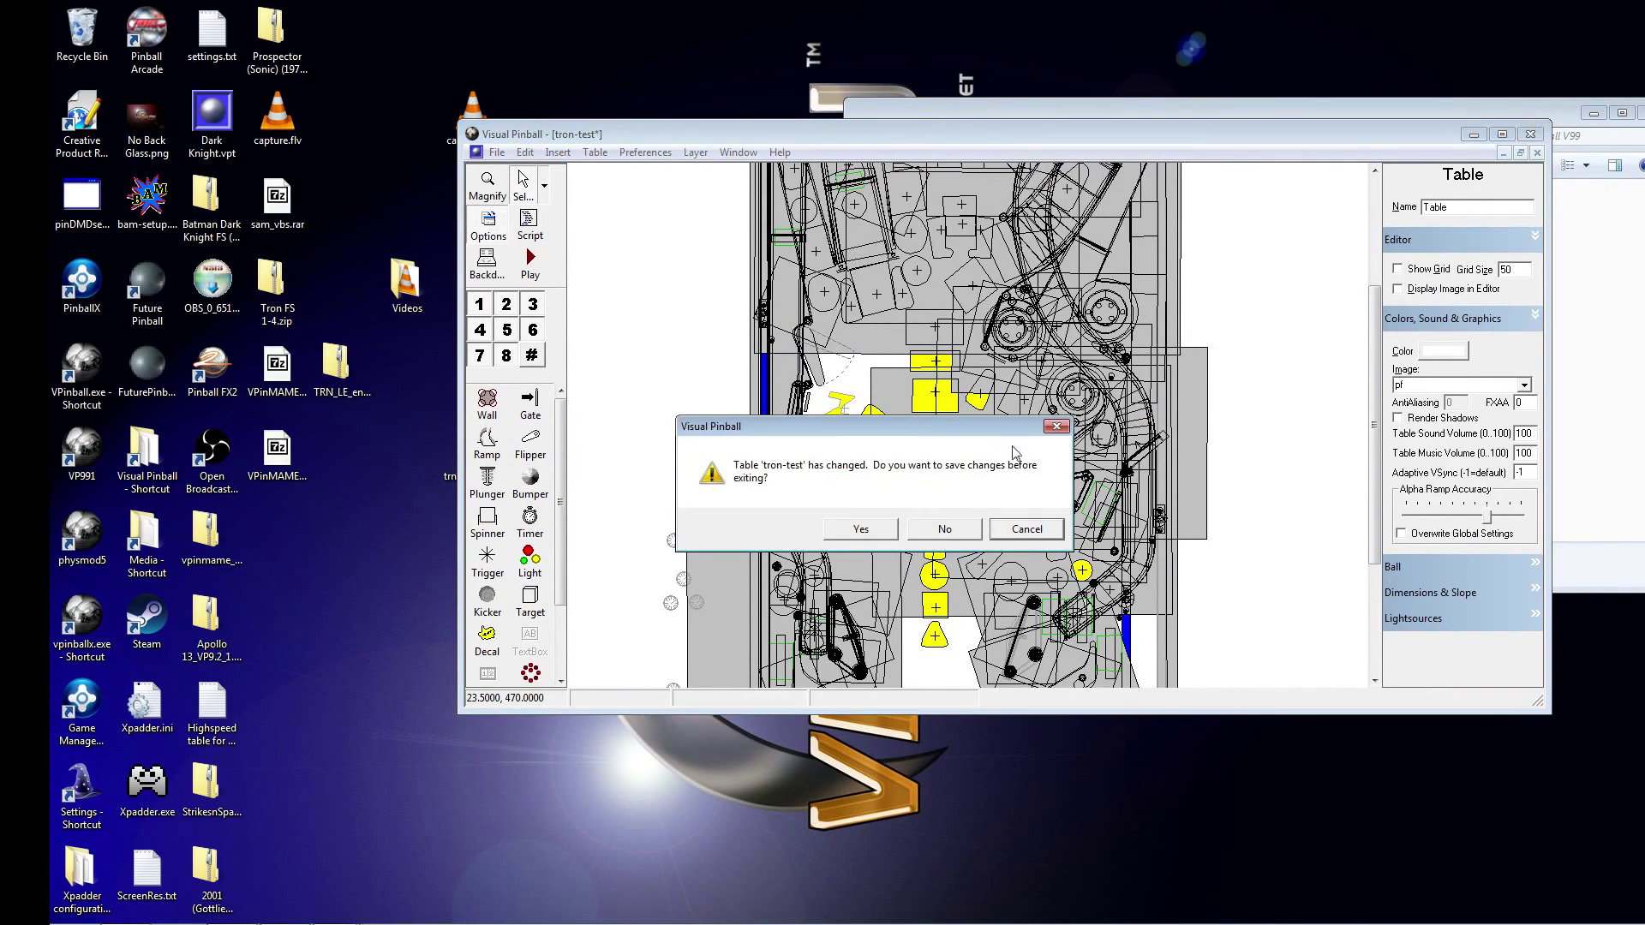
click(946, 530)
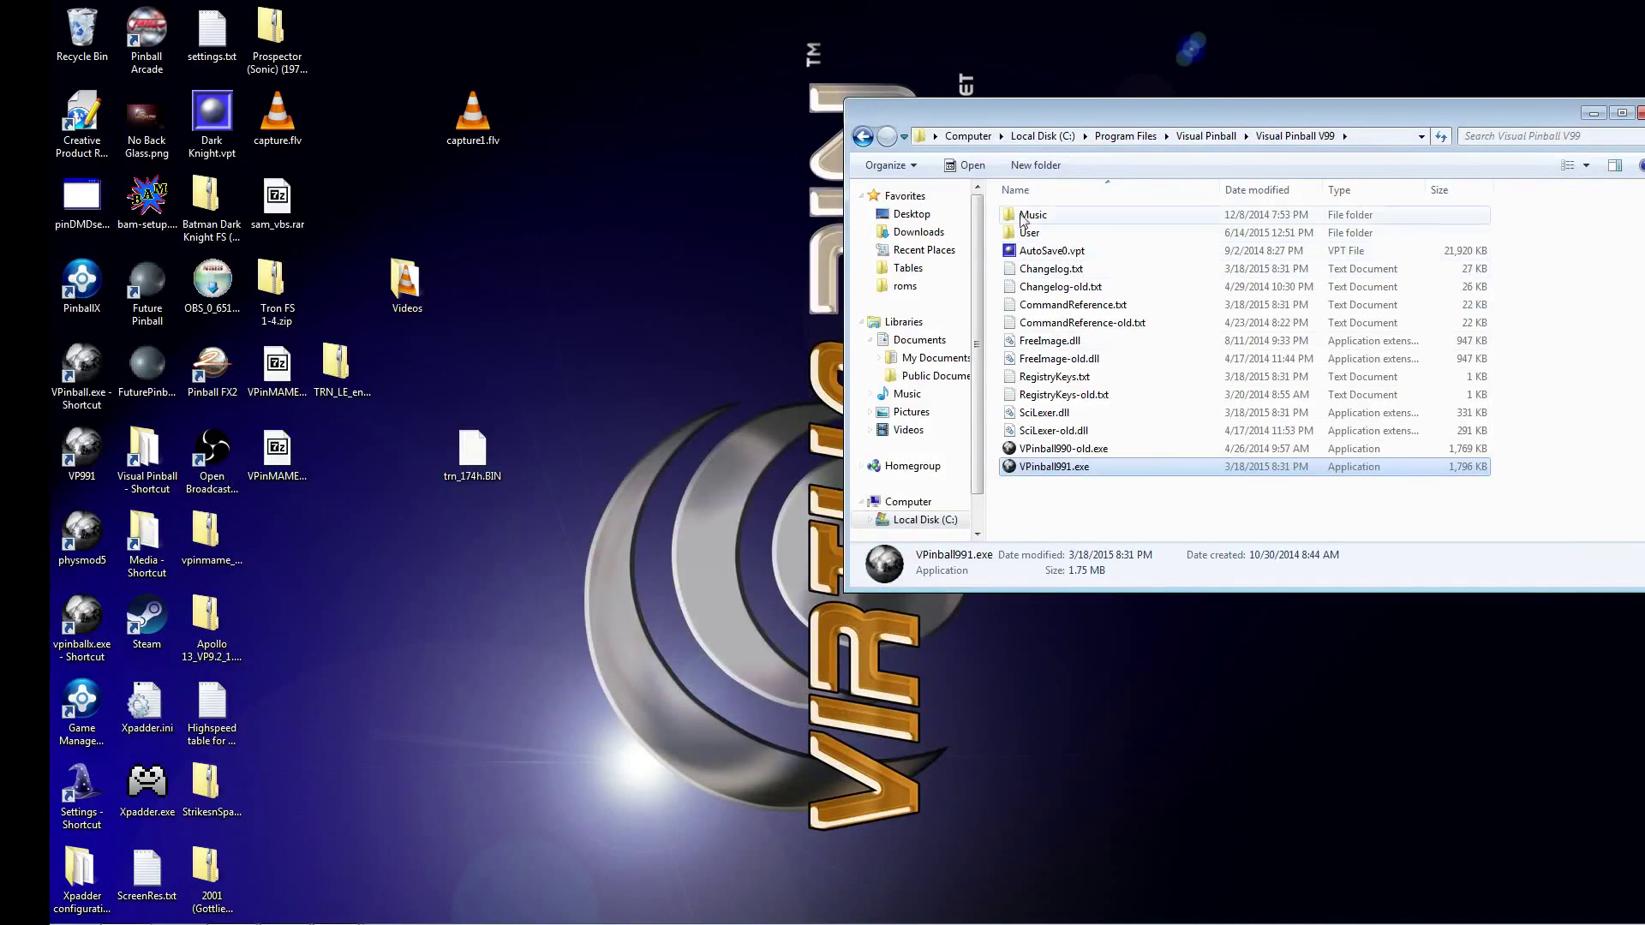
Return to the VPinMAME folder inside the Visual Pinball folder
click(1207, 137)
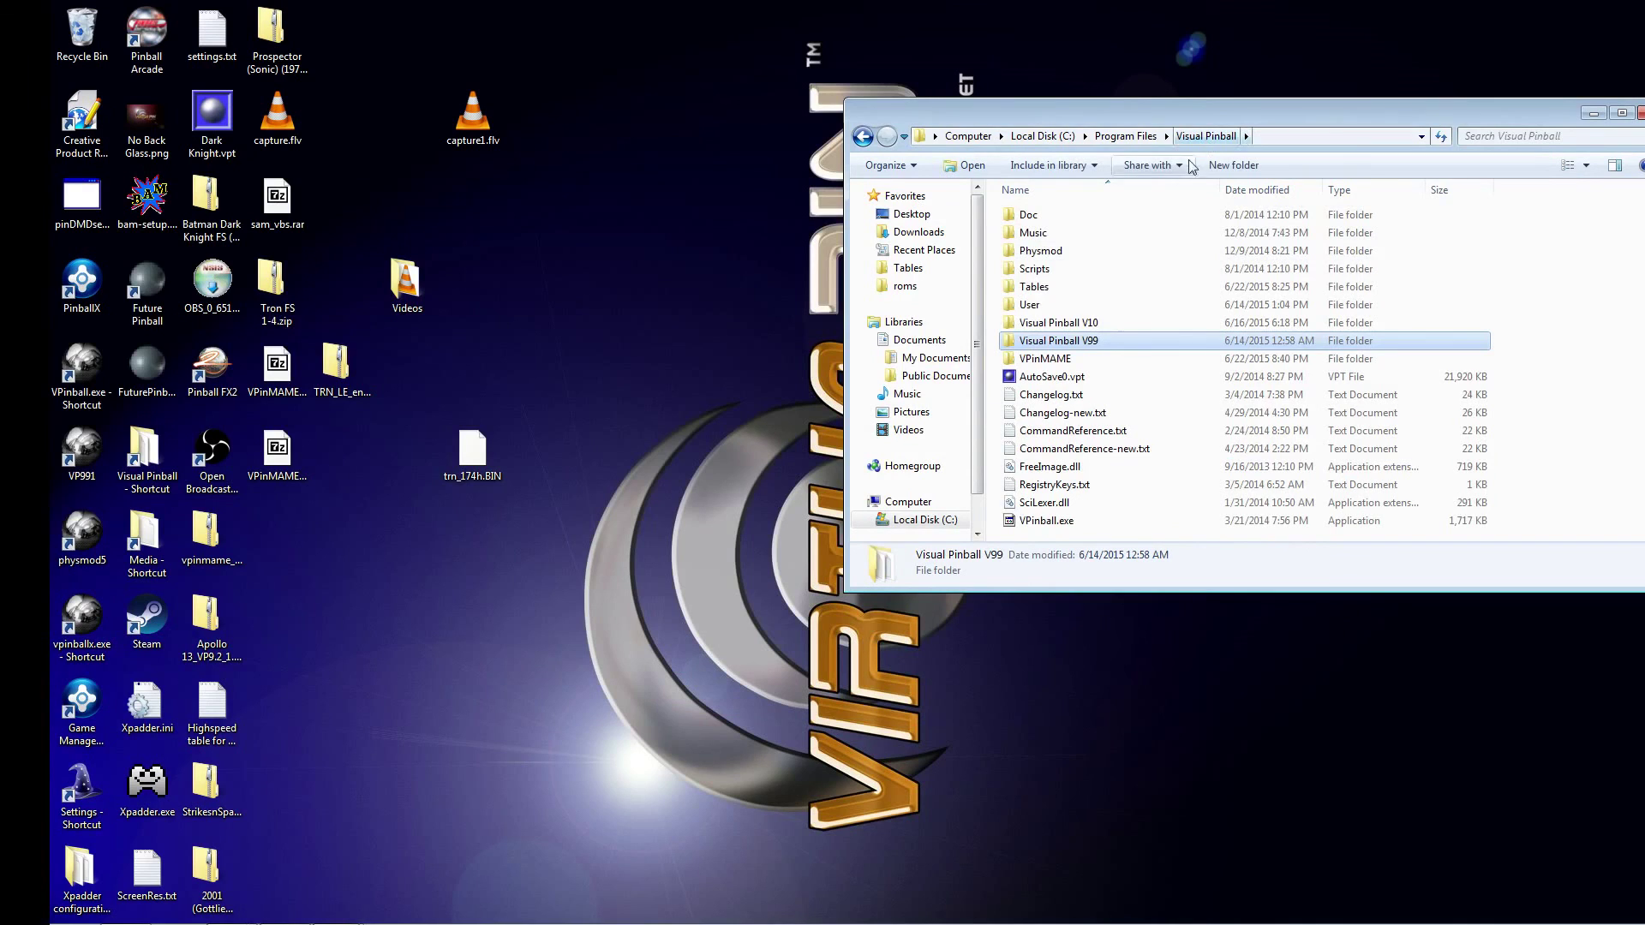
double_click(1050, 361)
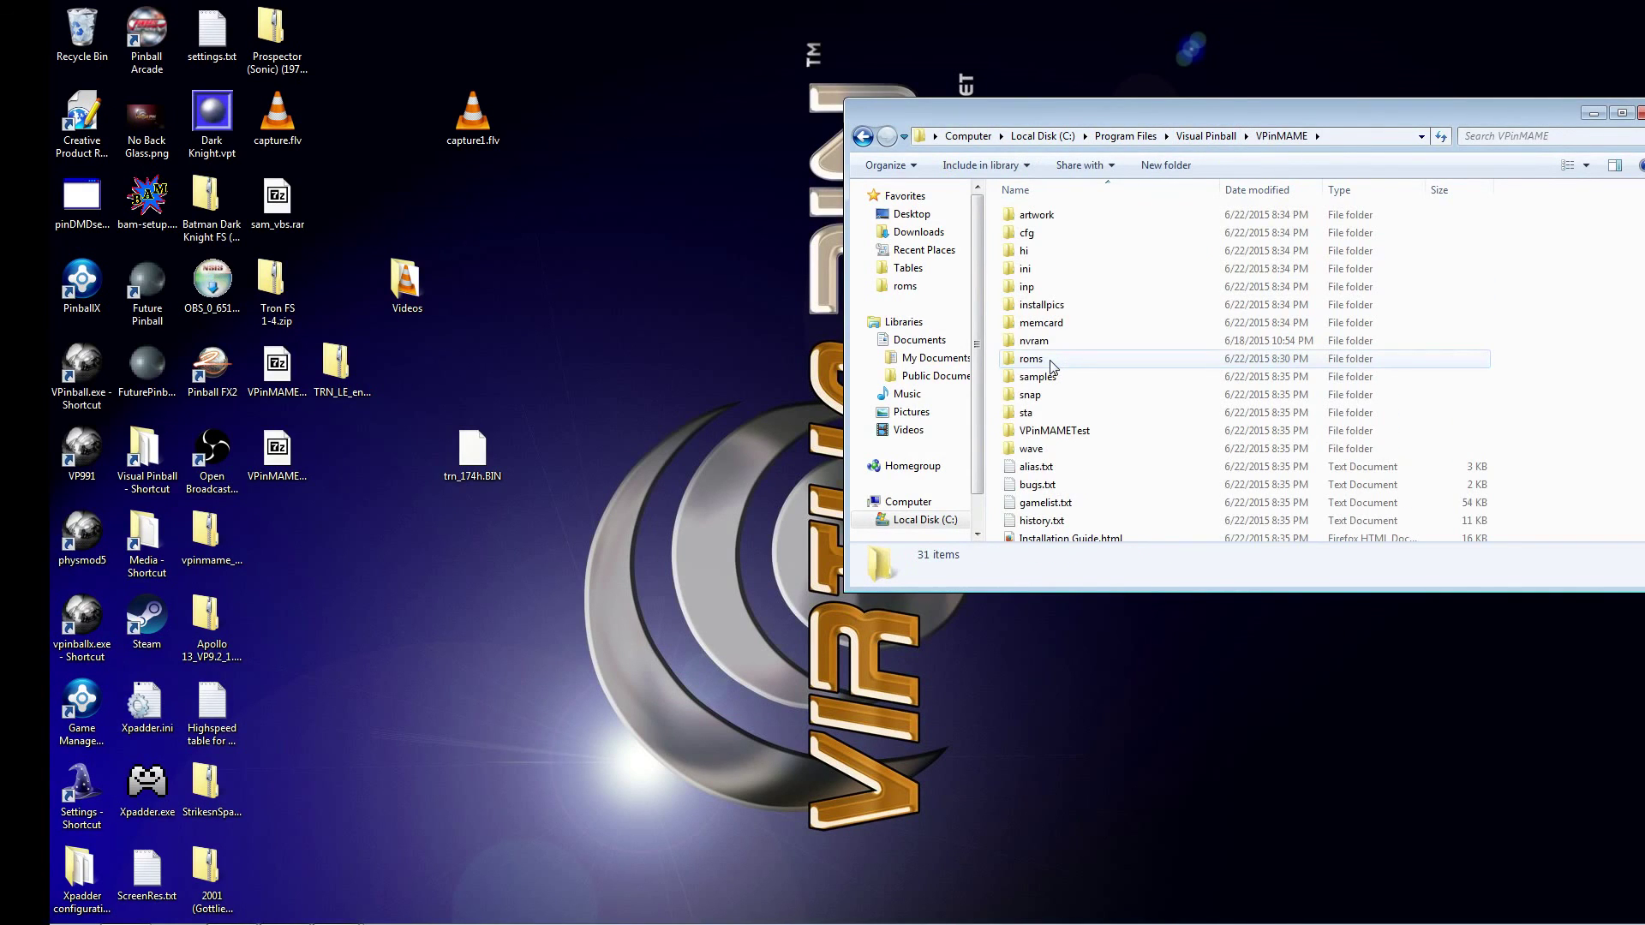